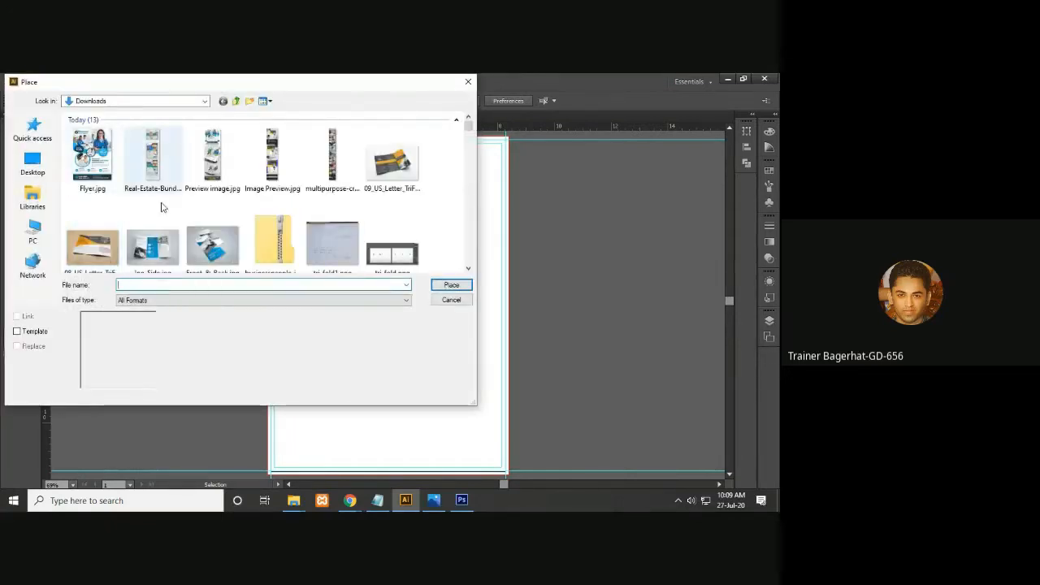
- Place Flyer.jpg from the Downloads folder and align it with the upper-left corner of the artboard's inner margin
double_click(102, 175)
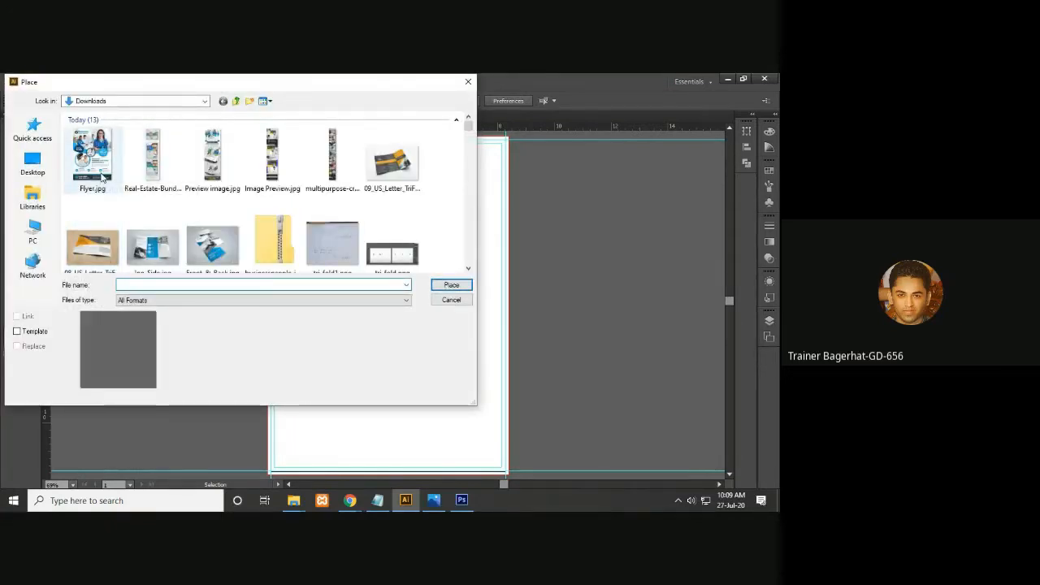
left_click_drag(398, 262, 207, 261)
left_click_drag(385, 289, 398, 309)
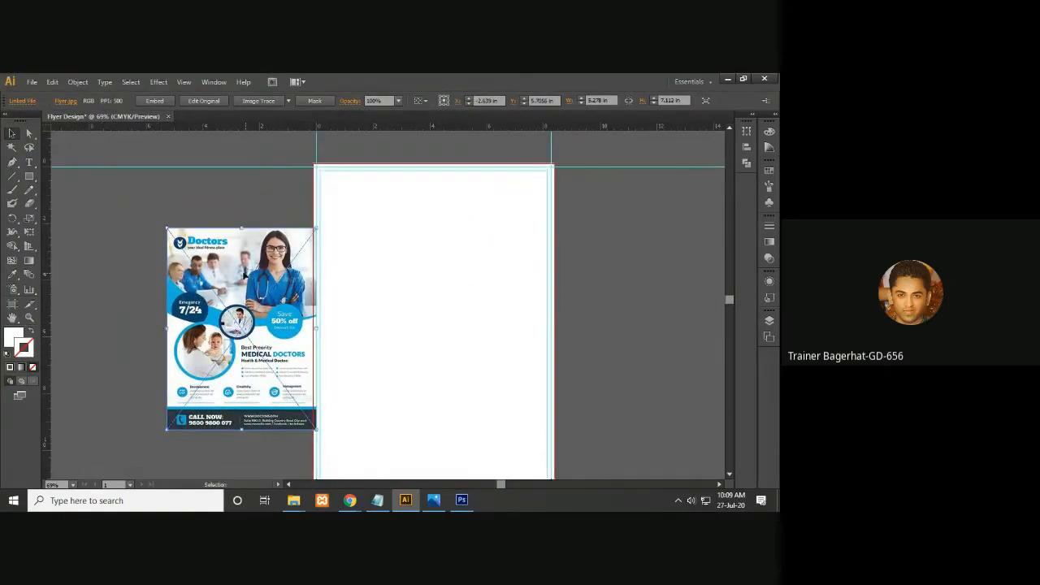
left_click_drag(244, 276, 191, 264)
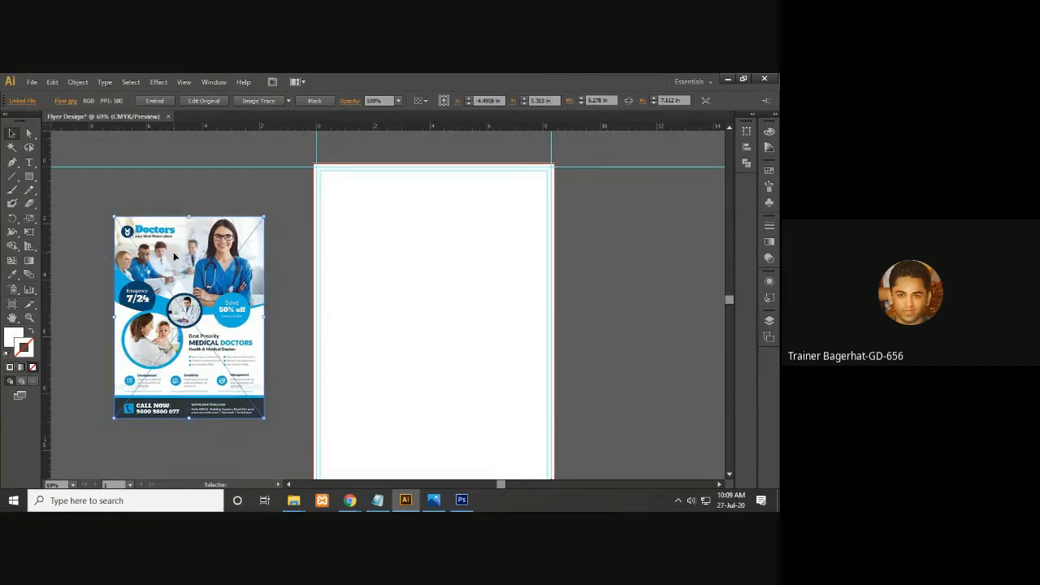
left_click_drag(176, 250, 383, 205)
- Stretch the flyer image to the right inner margin, about 8.08 in wide, and raise its top edge to the top page guide
key("ctrl+1")
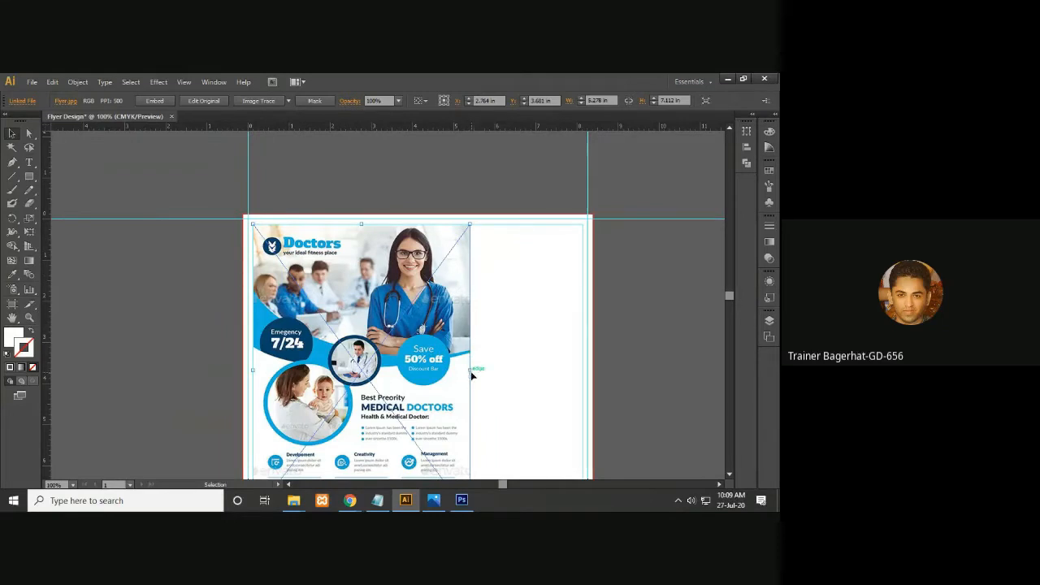
left_click_drag(469, 370, 585, 370)
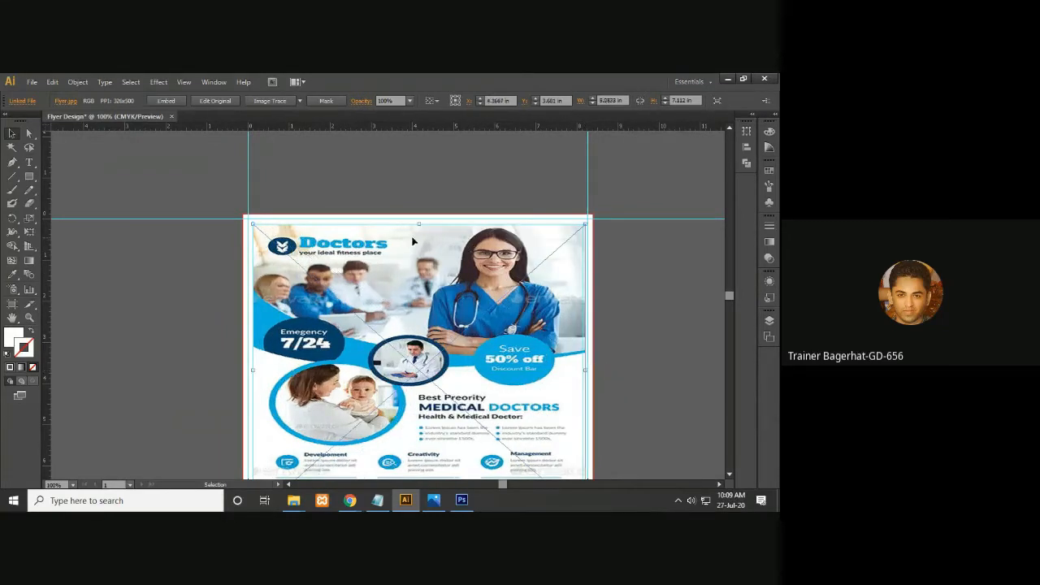
left_click_drag(419, 222, 424, 216)
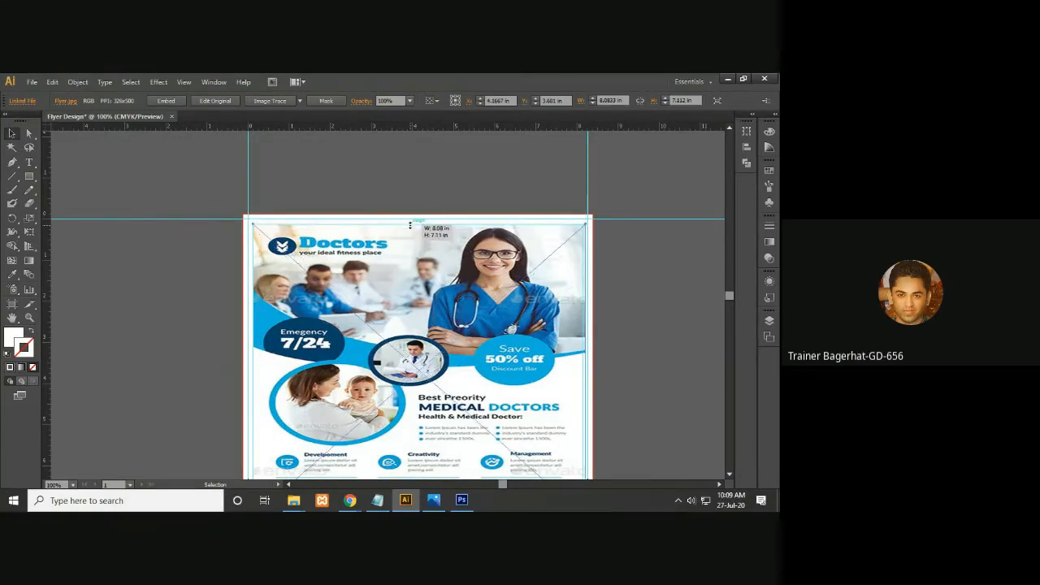
key("a")
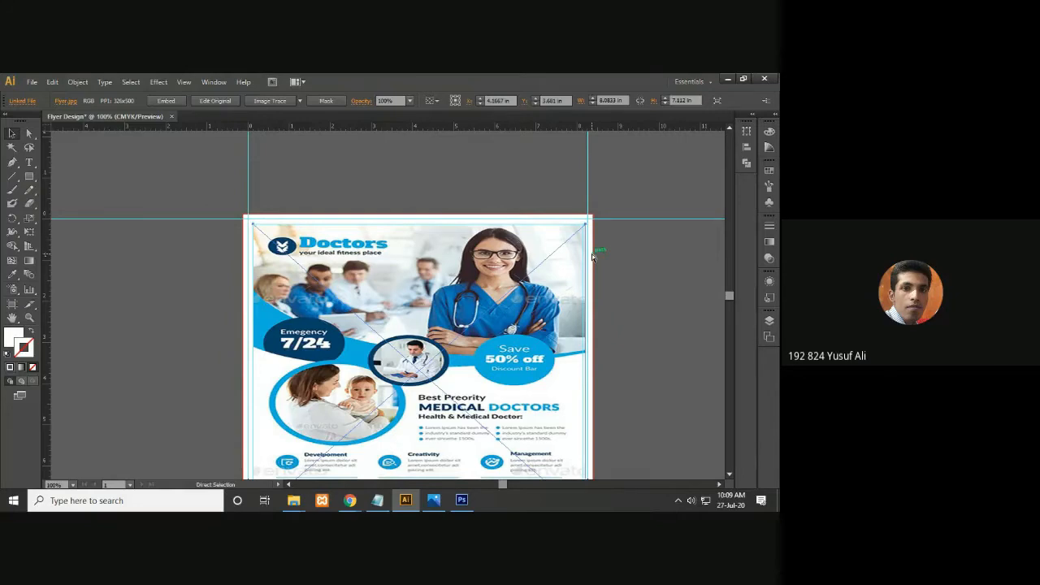
key("ctrl+plus")
key("ctrl+plus")
key("v")
left_click_drag(430, 271, 430, 262)
- Stretch the flyer image's bottom edge down to the bottom page guide, making it about 11.69 in high
key("space")
left_click_drag(348, 319, 487, 98)
left_click_drag(364, 472, 353, 268)
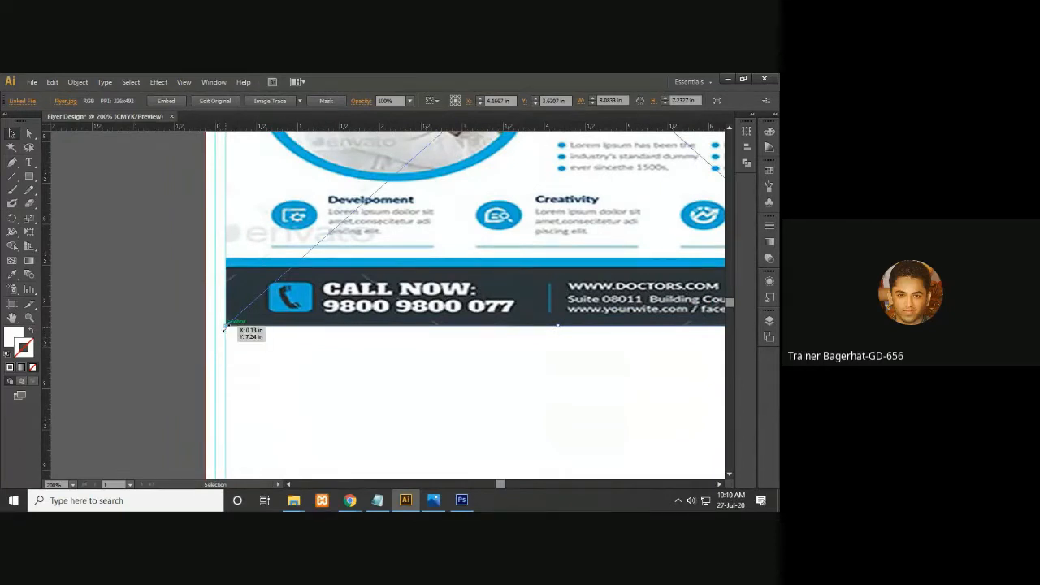
key("ctrl+minus")
key("ctrl+minus")
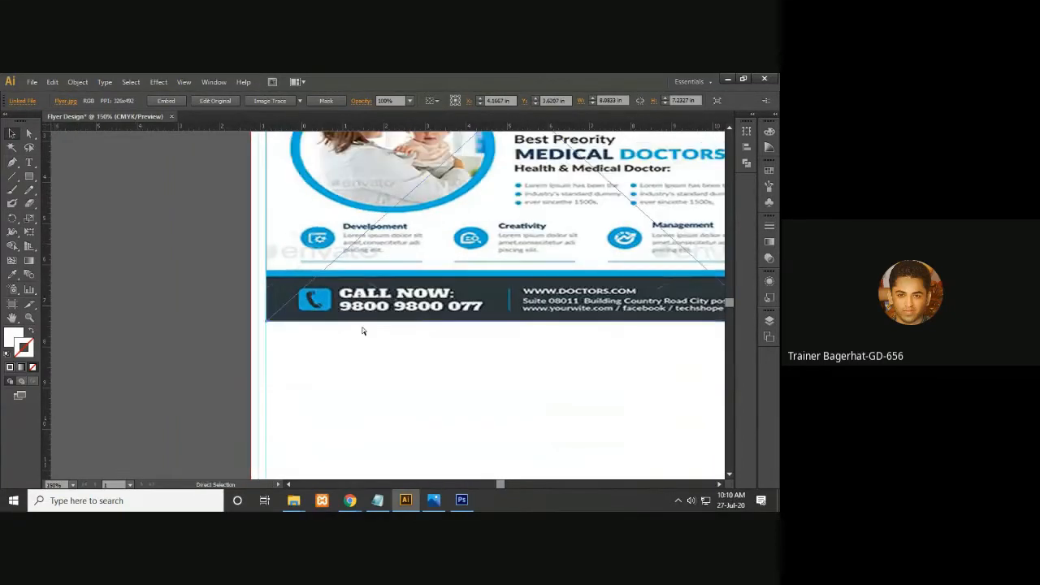
left_click_drag(442, 351, 399, 301)
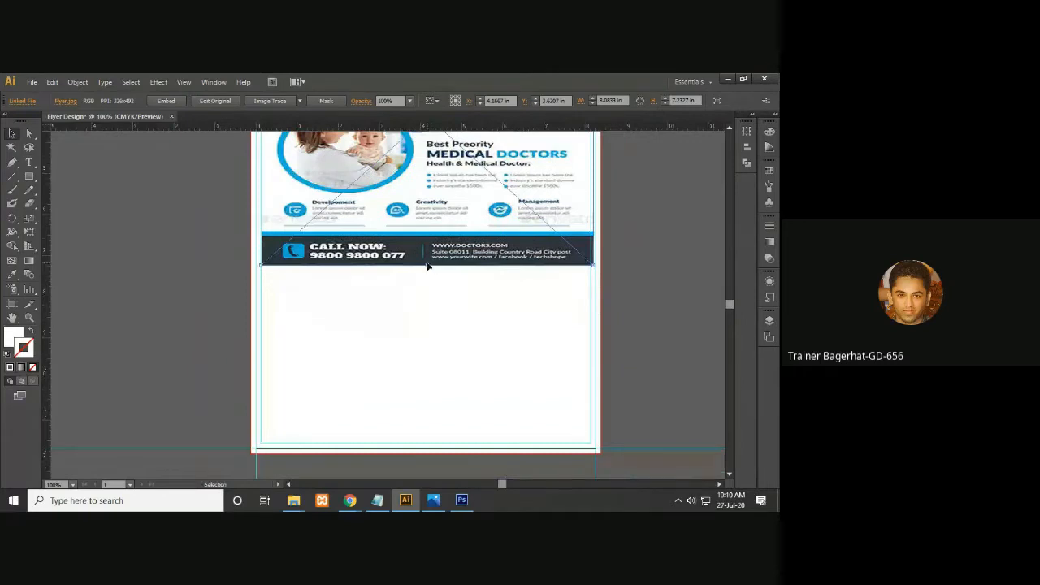
left_click_drag(428, 265, 419, 448)
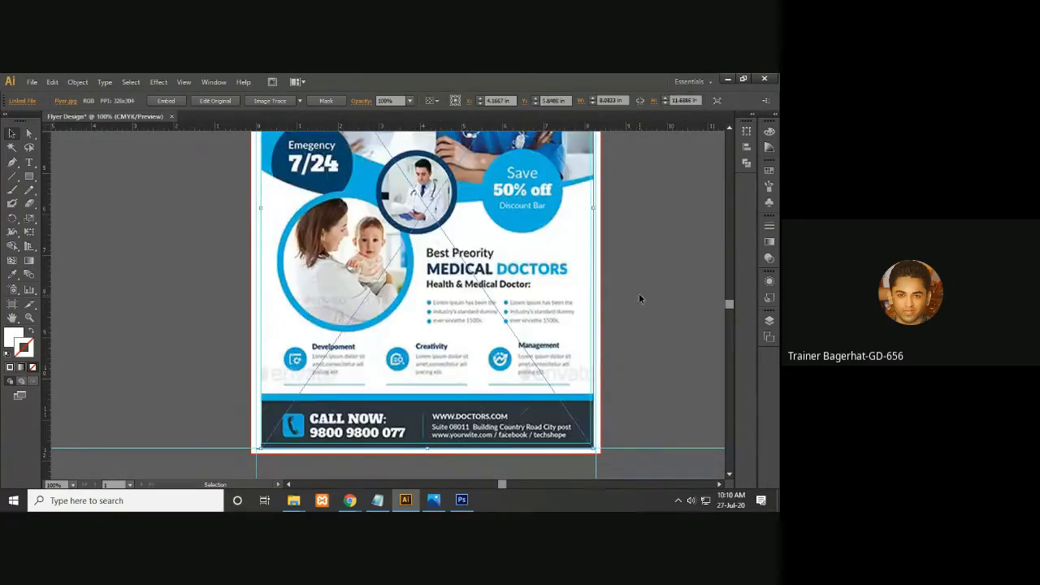
- Extend the flyer image's left edge outward from the inner margin to the left page guide
key("a")
key("ctrl+plus")
left_click_drag(192, 379, 384, 472)
left_click_drag(418, 376, 404, 498)
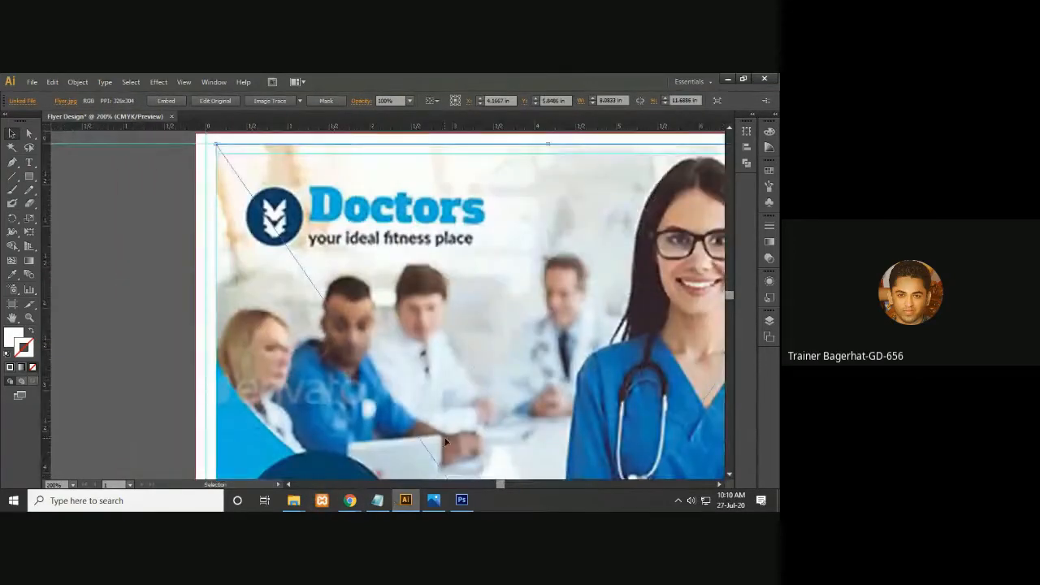
left_click_drag(486, 333, 496, 258)
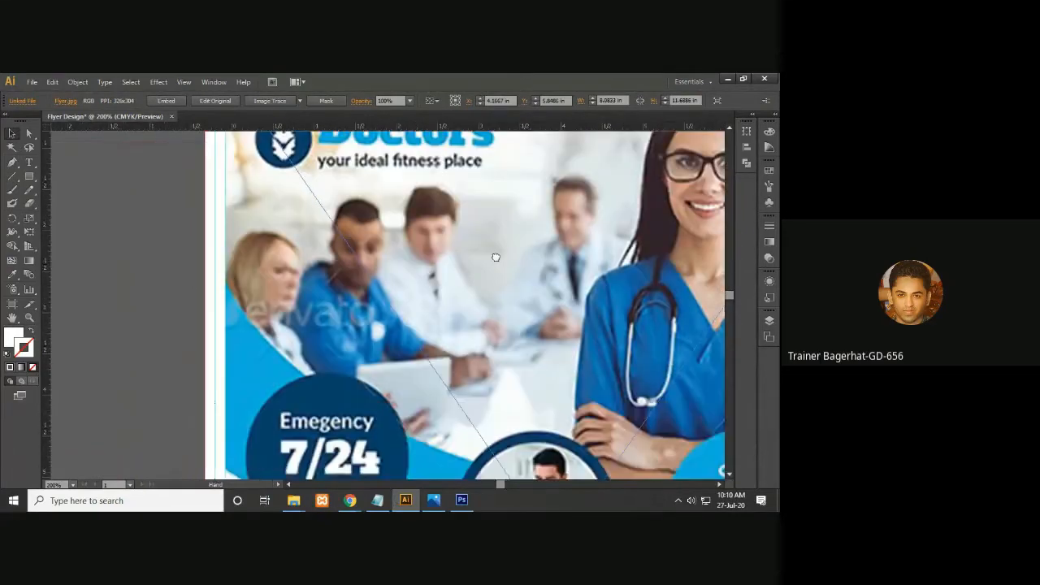
scroll(487, 252, "down", 10)
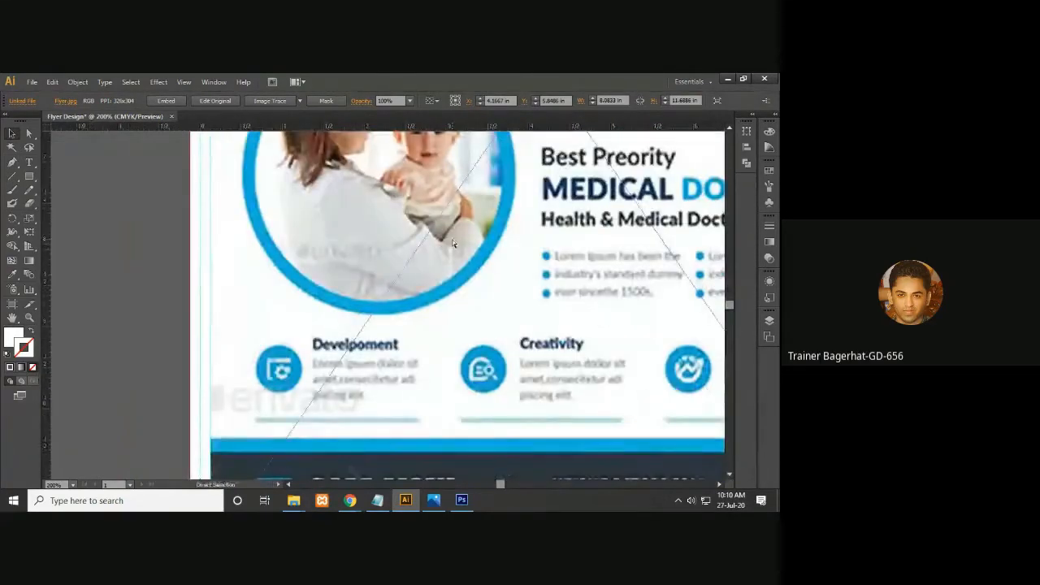
key("ctrl+minus")
key("ctrl+minus")
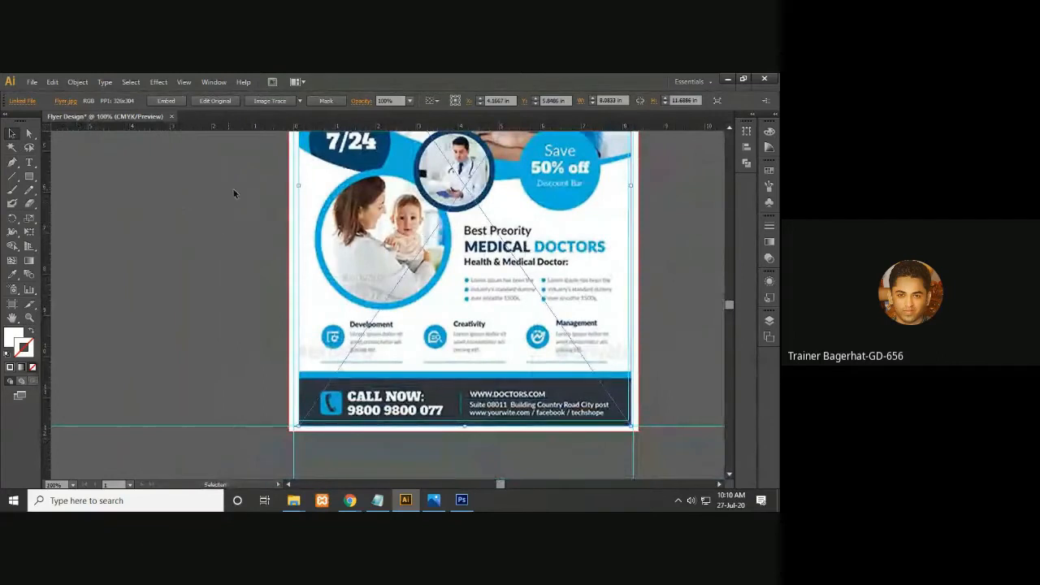
left_click_drag(298, 186, 294, 186)
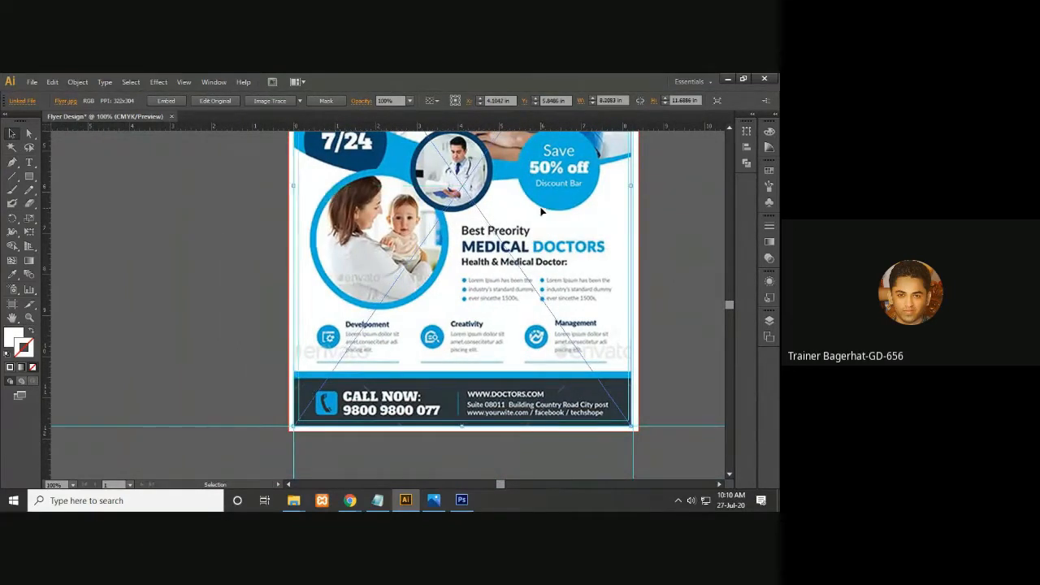
- Extend the flyer image's right edge to the right page guide, making it about 8.27 in wide, and deselect it
scroll(666, 216, "right", 3)
scroll(665, 216, "up", 2)
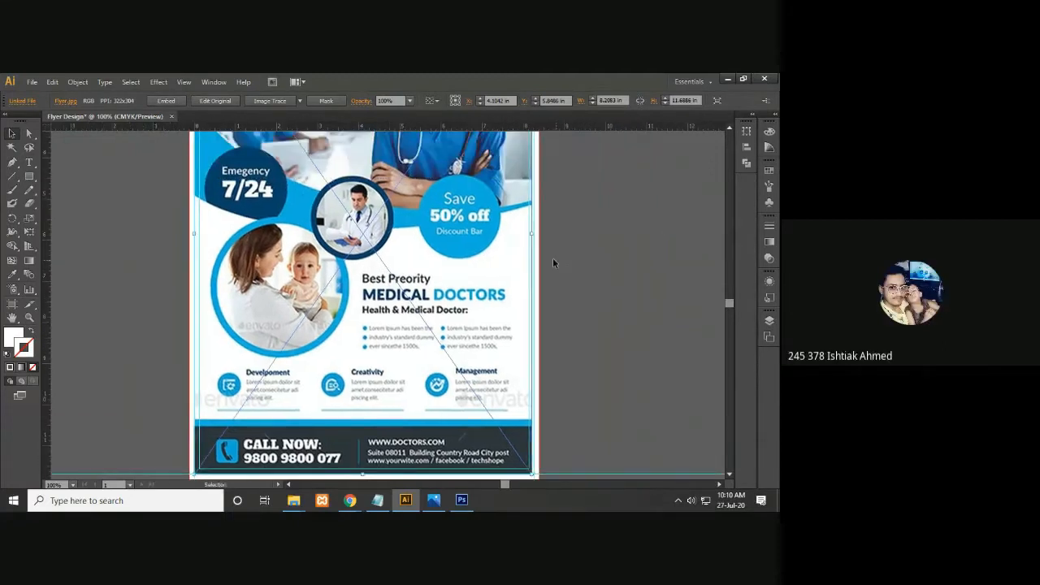
left_click_drag(533, 233, 537, 233)
left_click(598, 232)
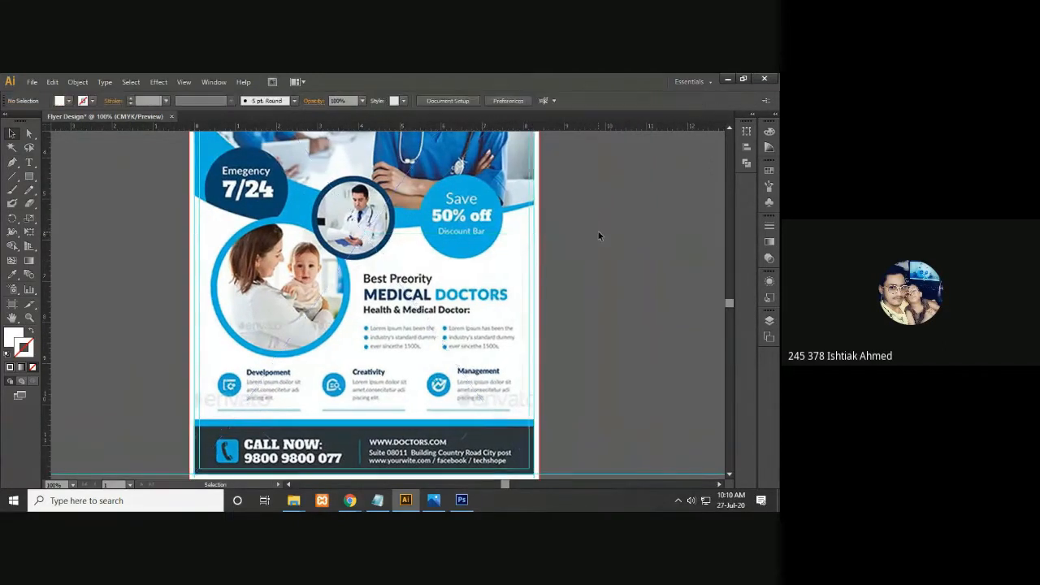
- Examine how the flyer image's edges fit the page guides on all sides, up close and at full-page view
key("ctrl+=")
key("ctrl+=")
left_click_drag(631, 244, 355, 255)
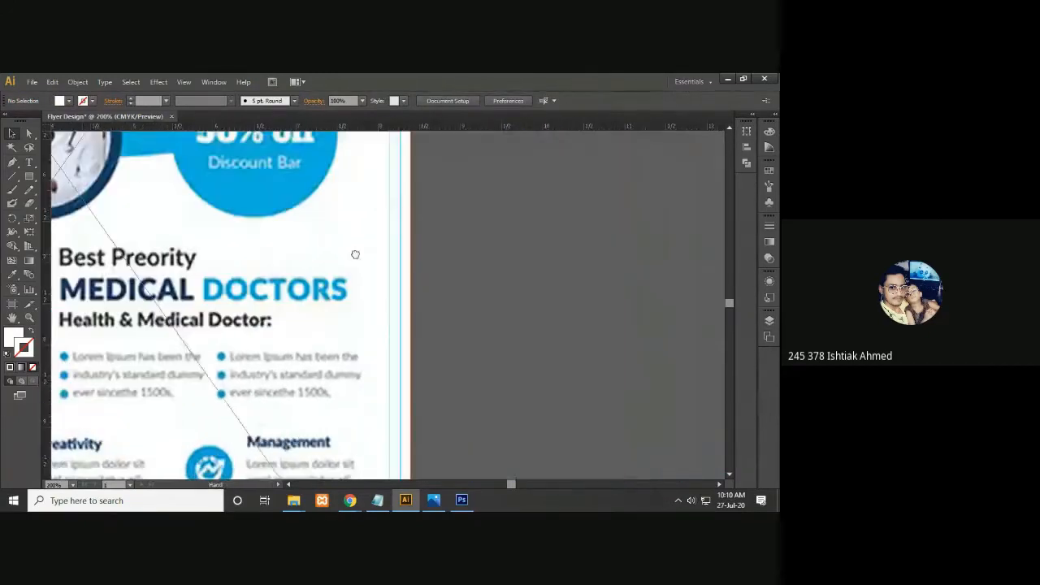
left_click(365, 279)
scroll(504, 278, "left", 10)
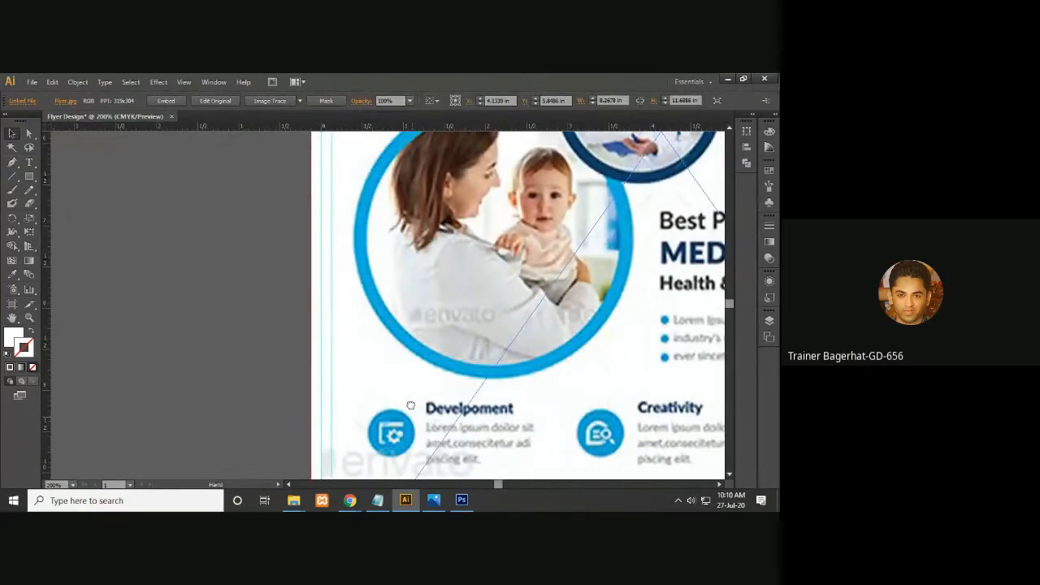
scroll(361, 307, "down", 3)
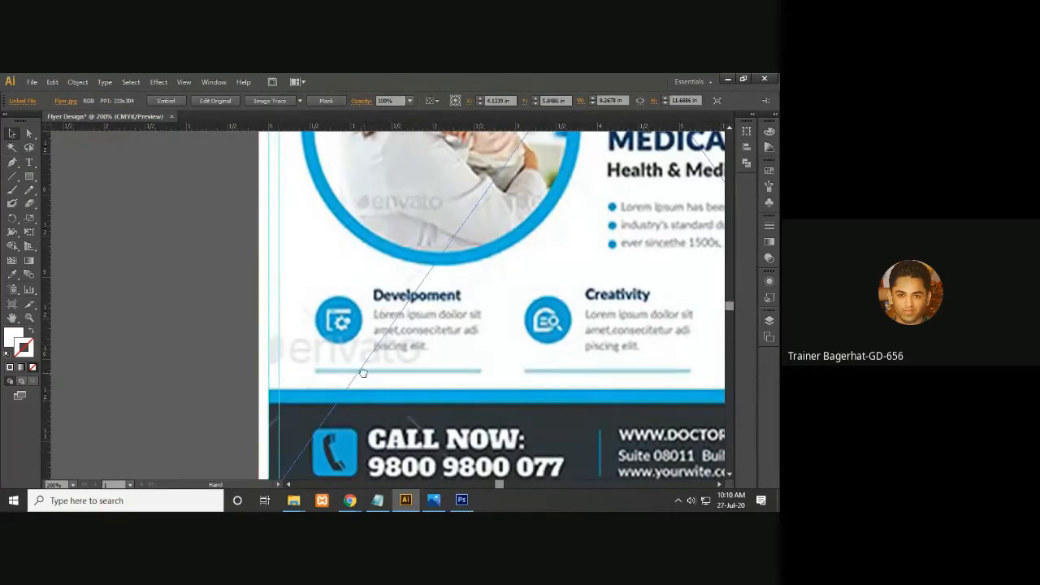
left_click_drag(365, 374, 344, 278)
scroll(388, 336, "up", 10)
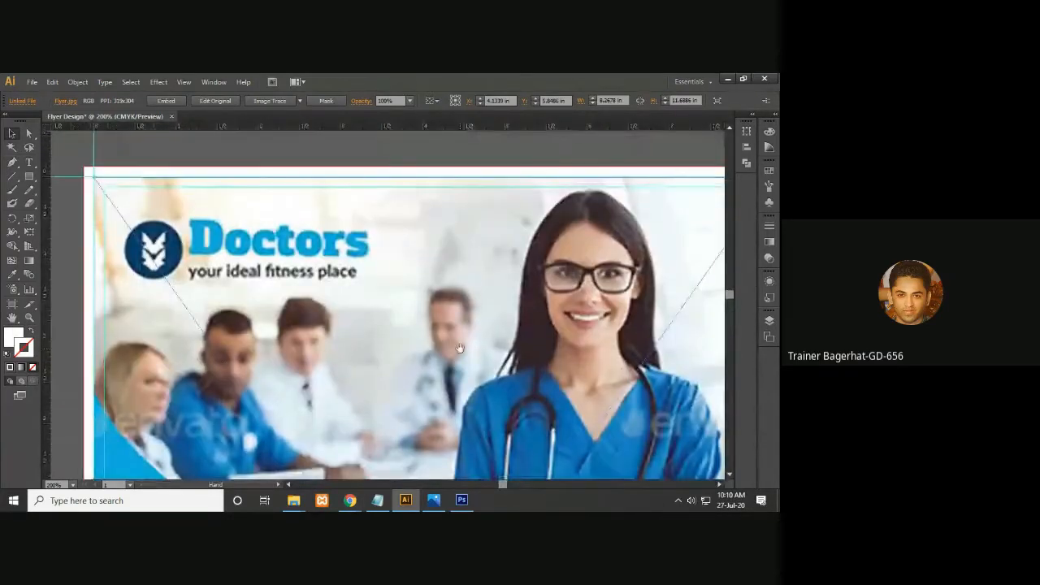
left_click_drag(433, 403, 398, 326)
key("ctrl+minus")
key("ctrl+minus")
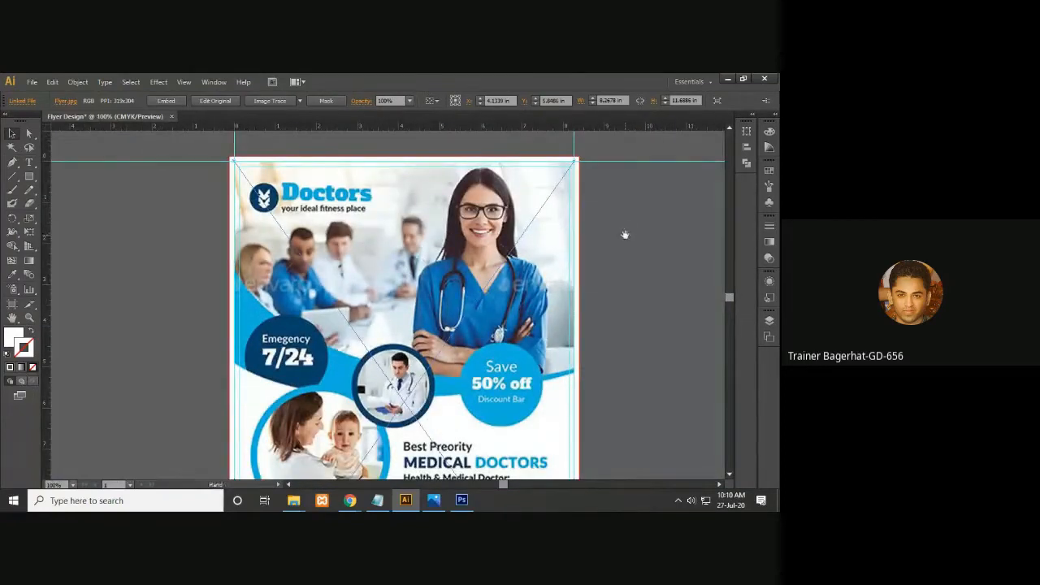
left_click(625, 234)
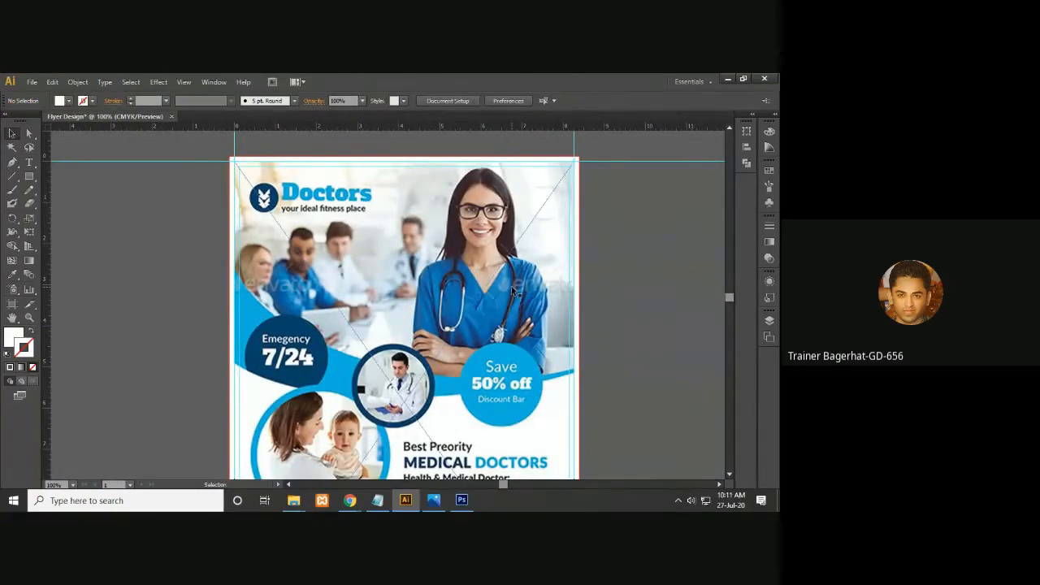
left_click_drag(615, 373, 613, 321)
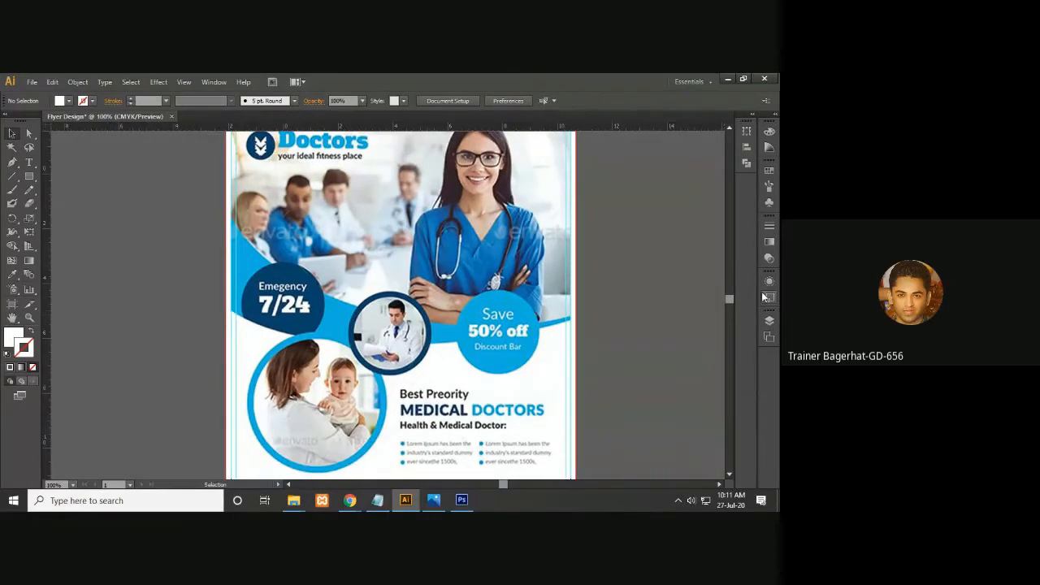
key("ctrl+minus")
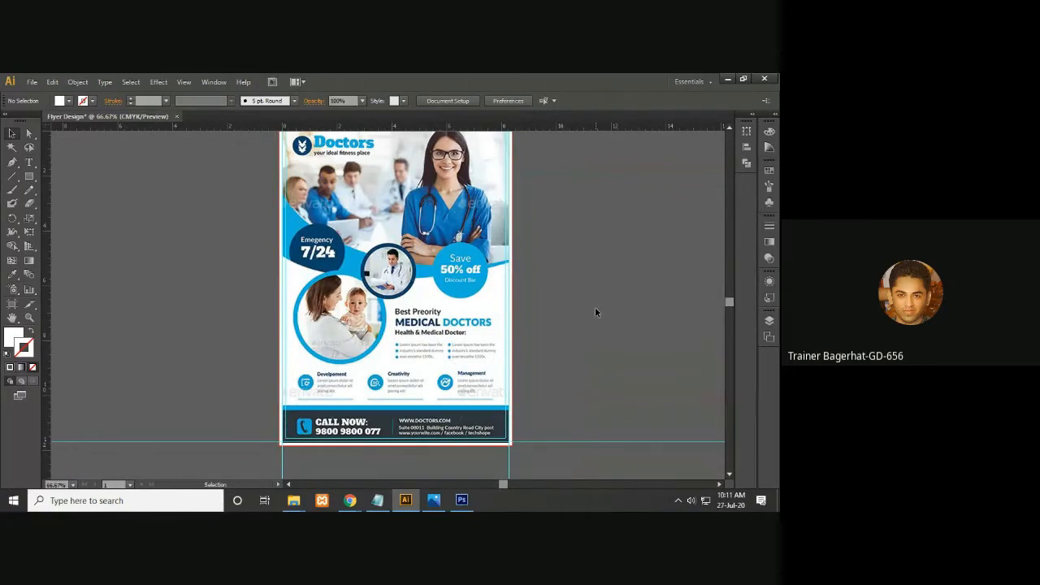
key("ctrl+0")
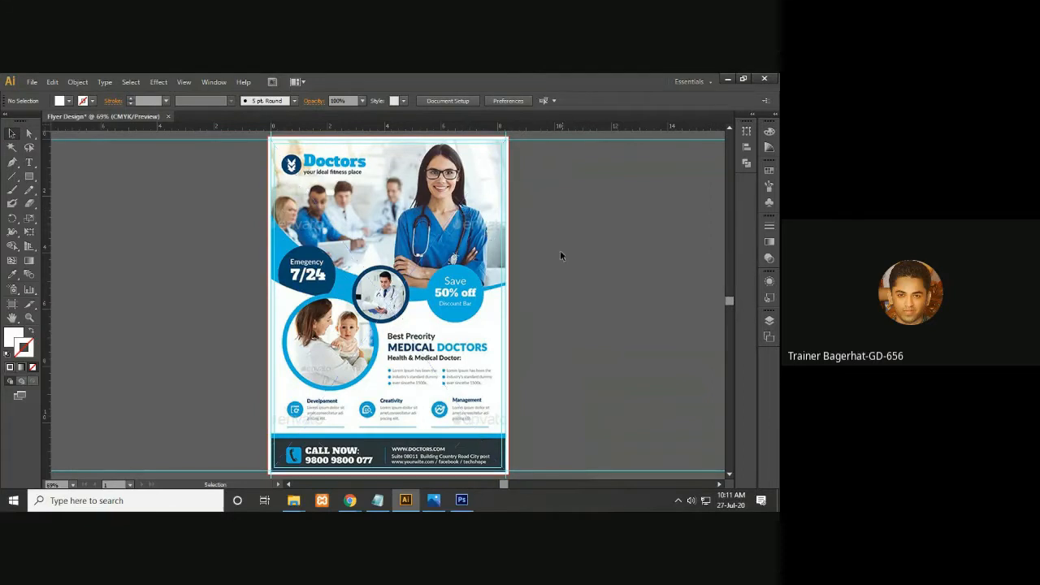
left_click(467, 226)
left_click(614, 237)
left_click(461, 240)
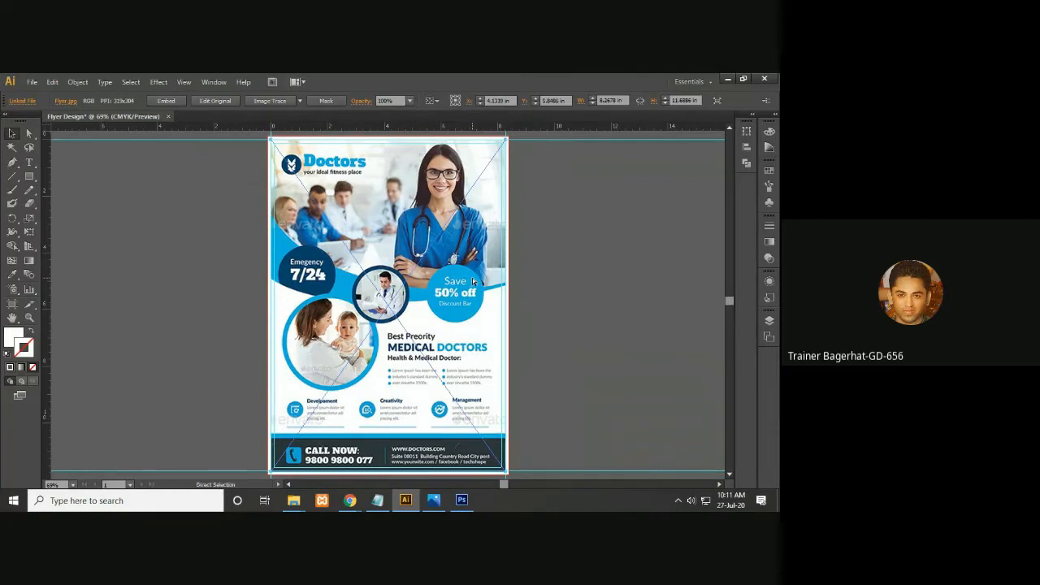
left_click(570, 281)
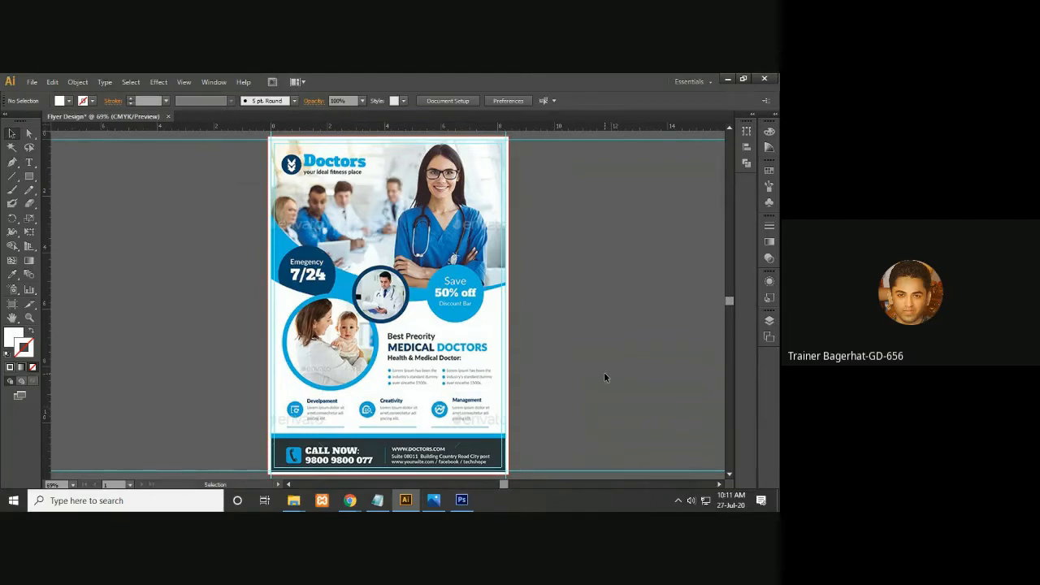
- Draw a white rectangle over the flyer's dark contact band, spanning both vertical page guides and reaching down to the bottom guide
key("ctrl+plus")
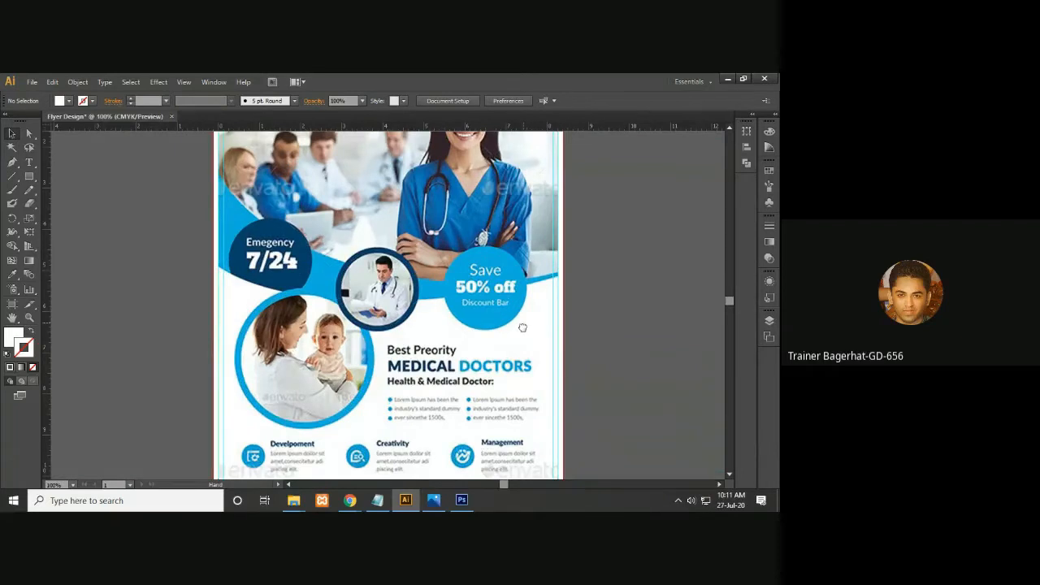
left_click_drag(520, 334, 513, 429)
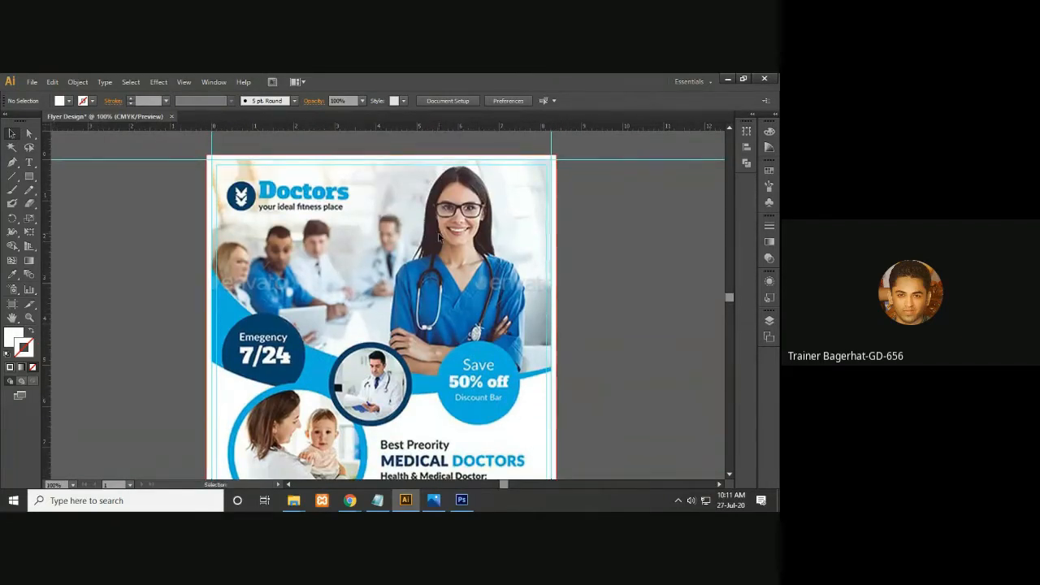
scroll(329, 236, "down", 2)
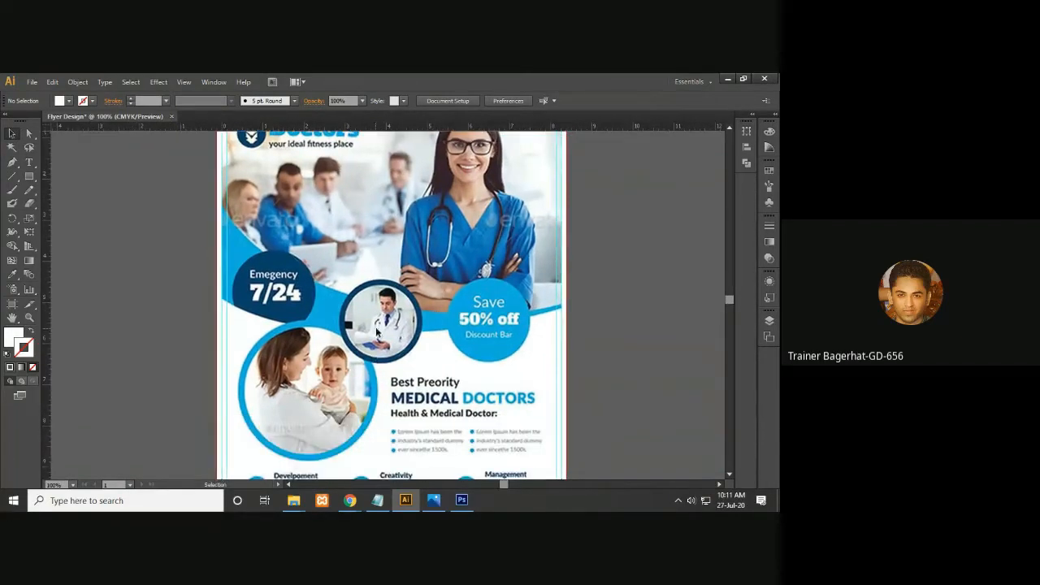
left_click_drag(444, 381, 443, 225)
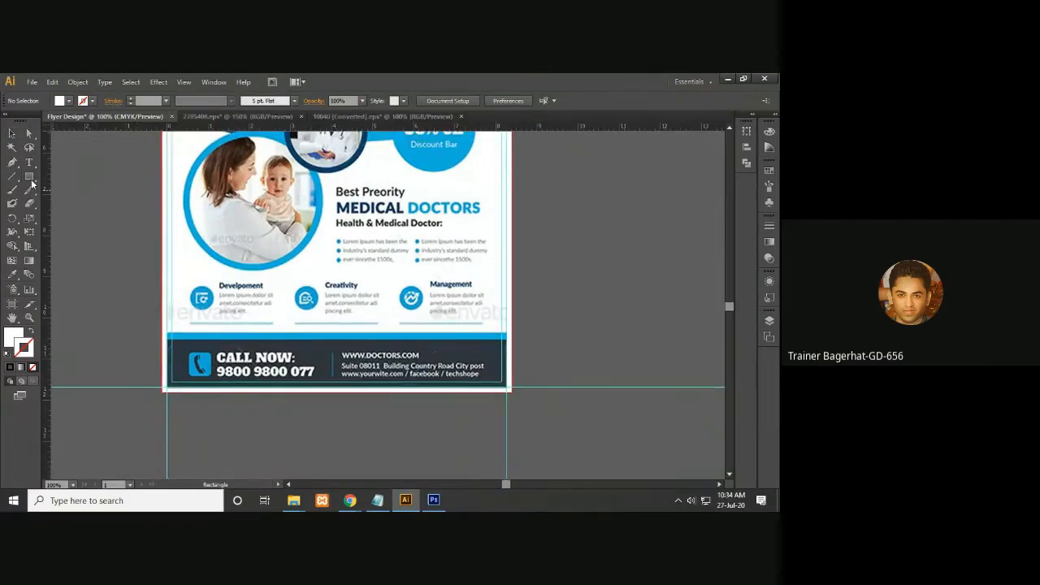
left_click_drag(29, 177, 73, 177)
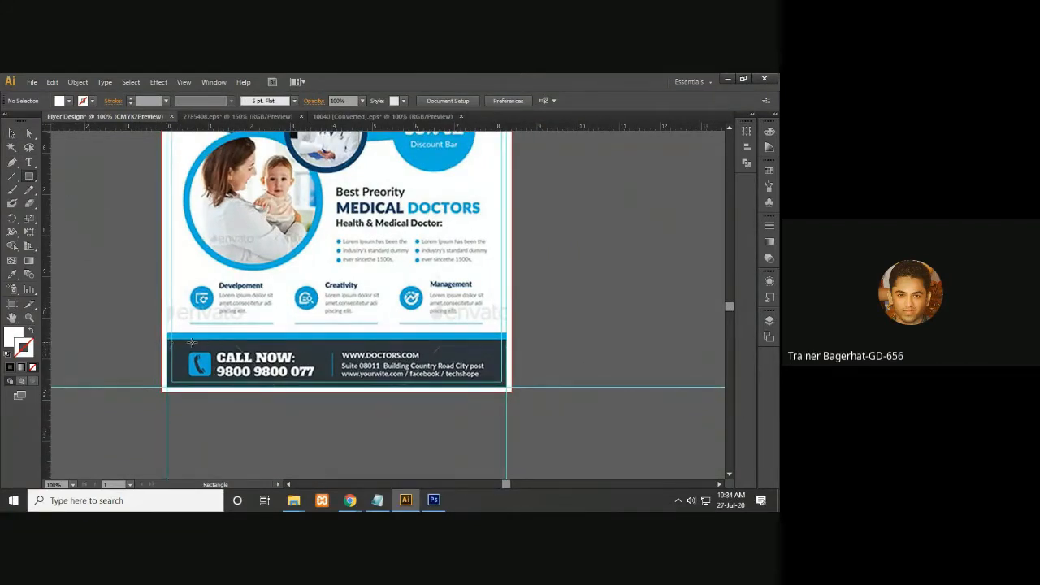
left_click_drag(168, 336, 508, 388)
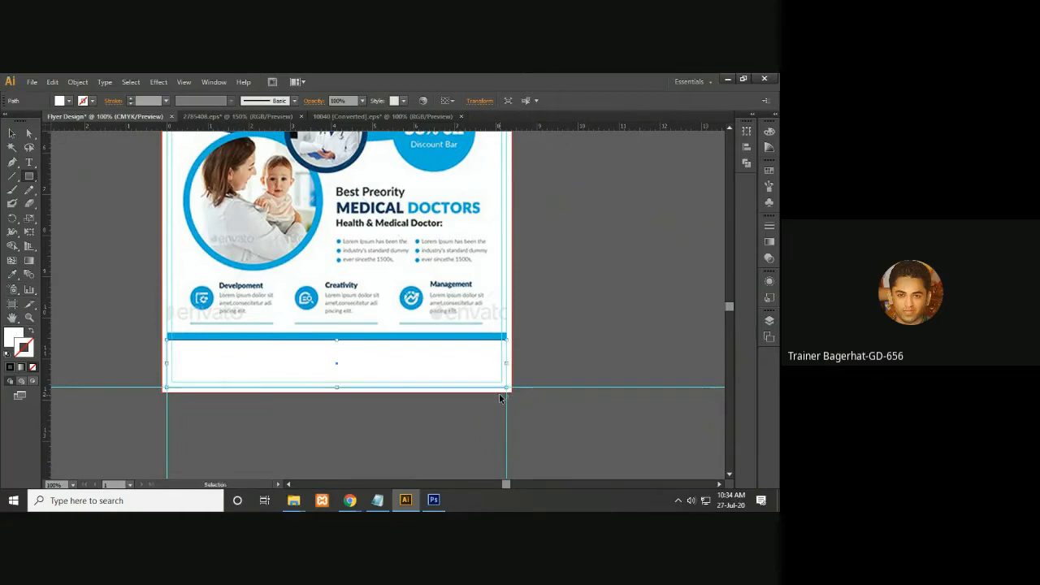
- Replace the white rectangle with one in the contact band's sampled dark colour, spanning both vertical page guides down to the bottom guide
key("Delete")
key("i")
left_click(455, 350)
key("m")
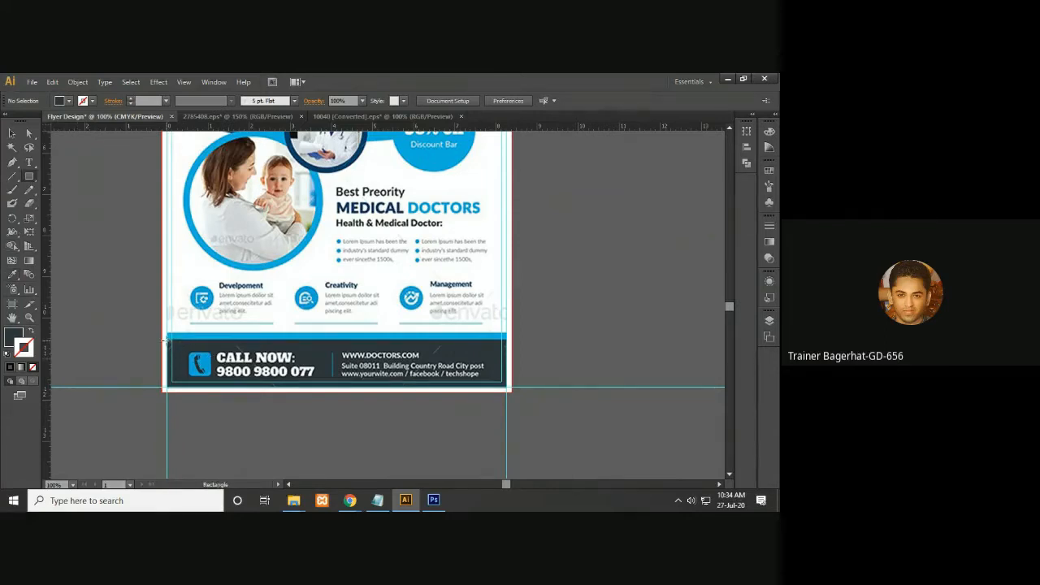
left_click_drag(165, 340, 509, 386)
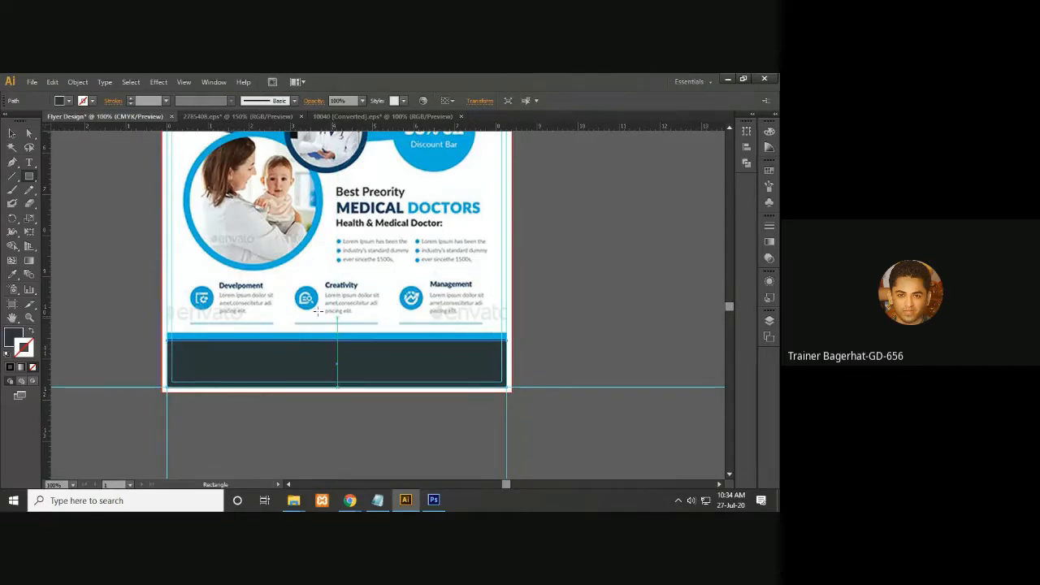
key("v")
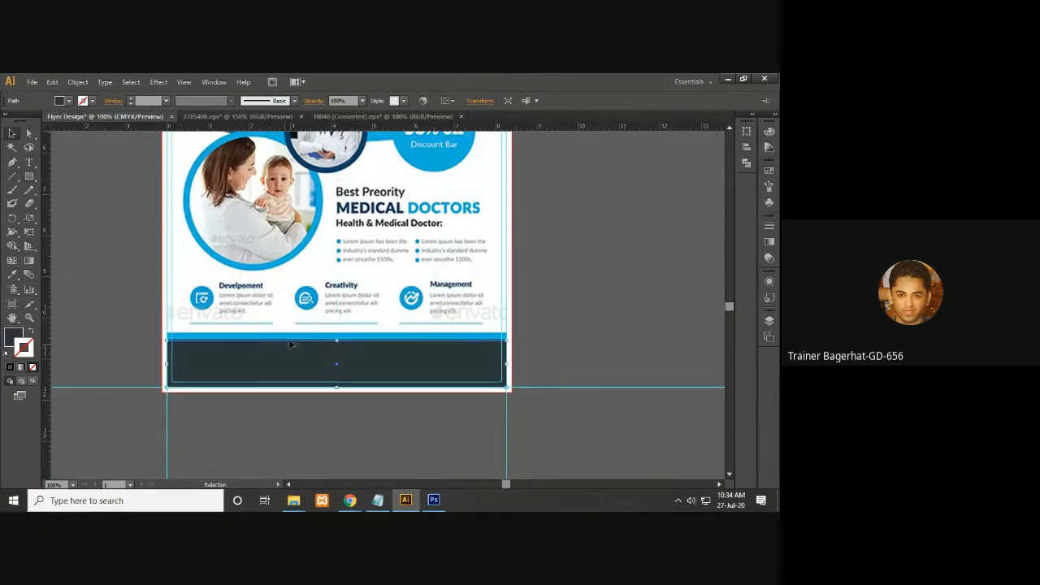
left_click(623, 352)
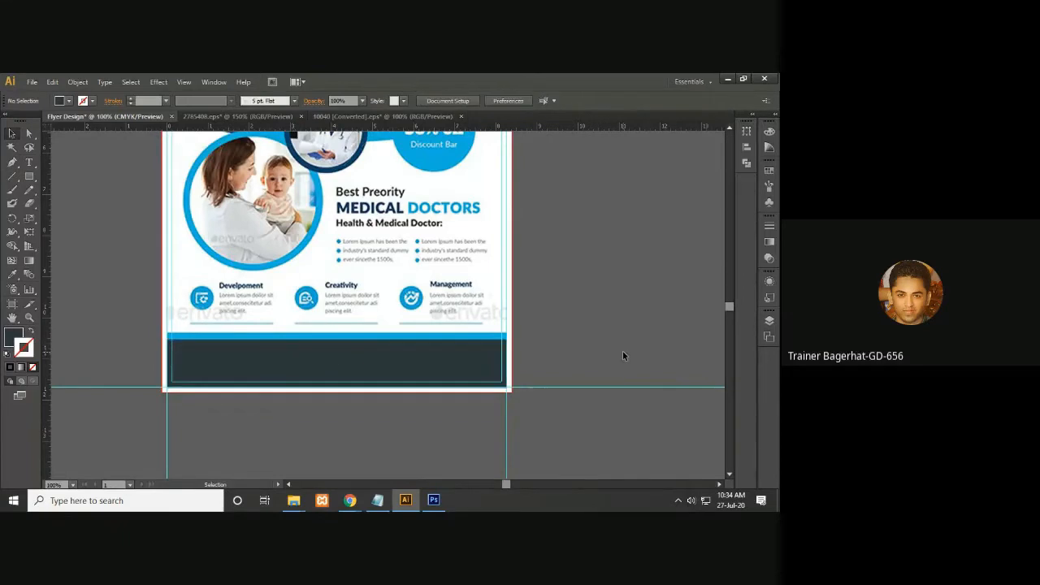
key("i")
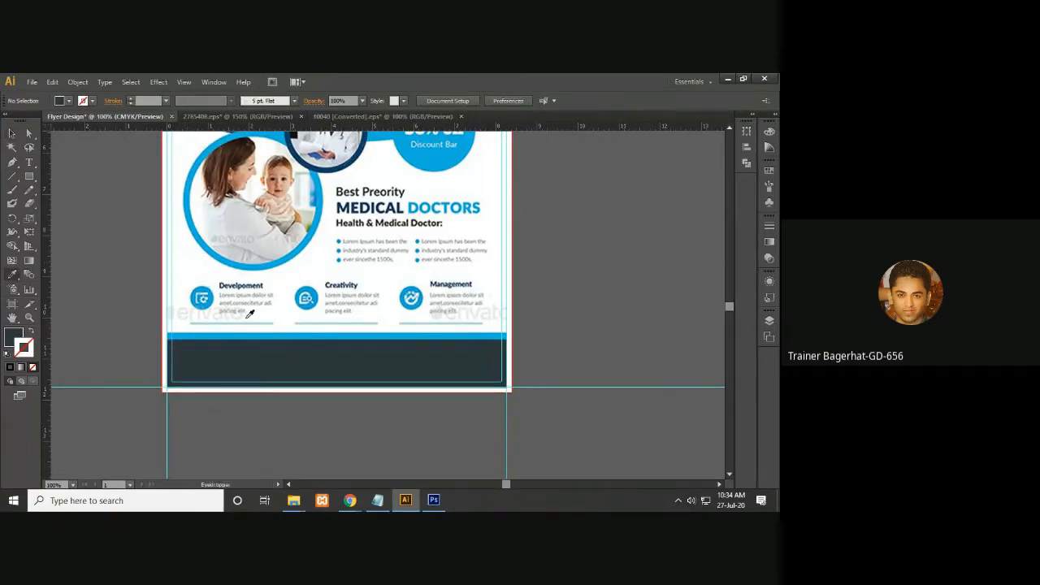
left_click(254, 335)
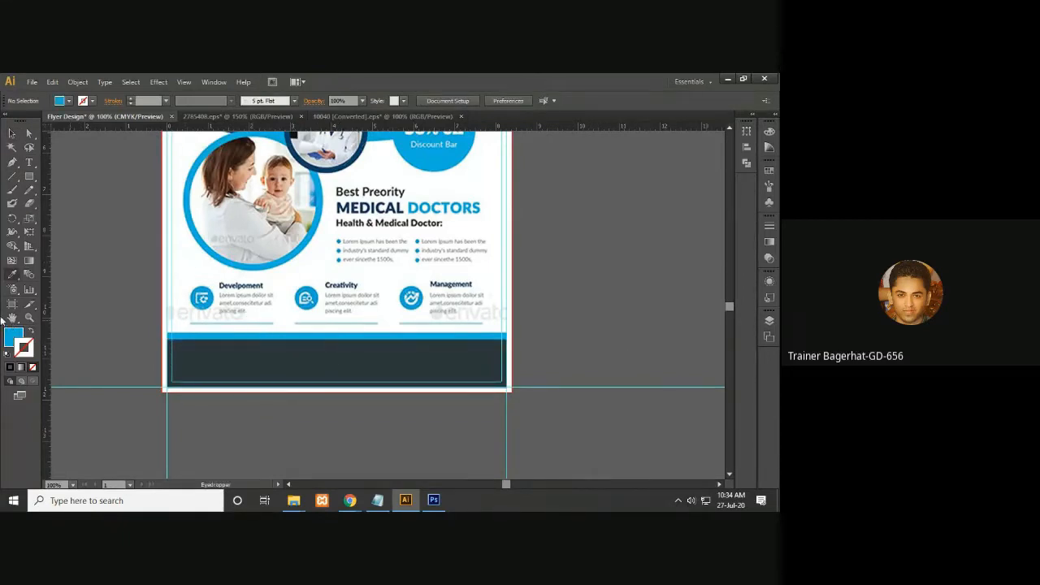
left_click(28, 133)
left_click(287, 358)
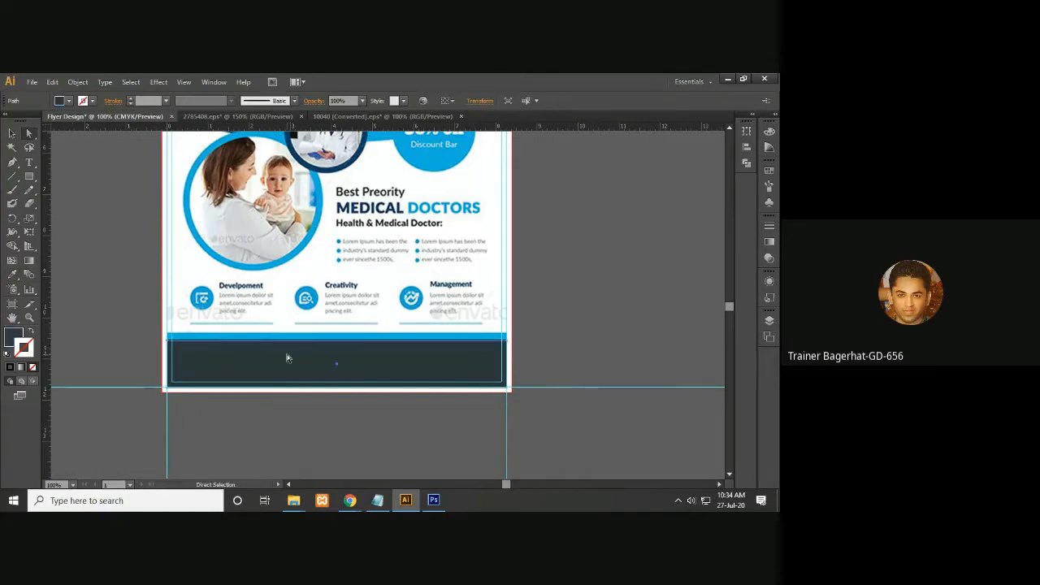
left_click(407, 319)
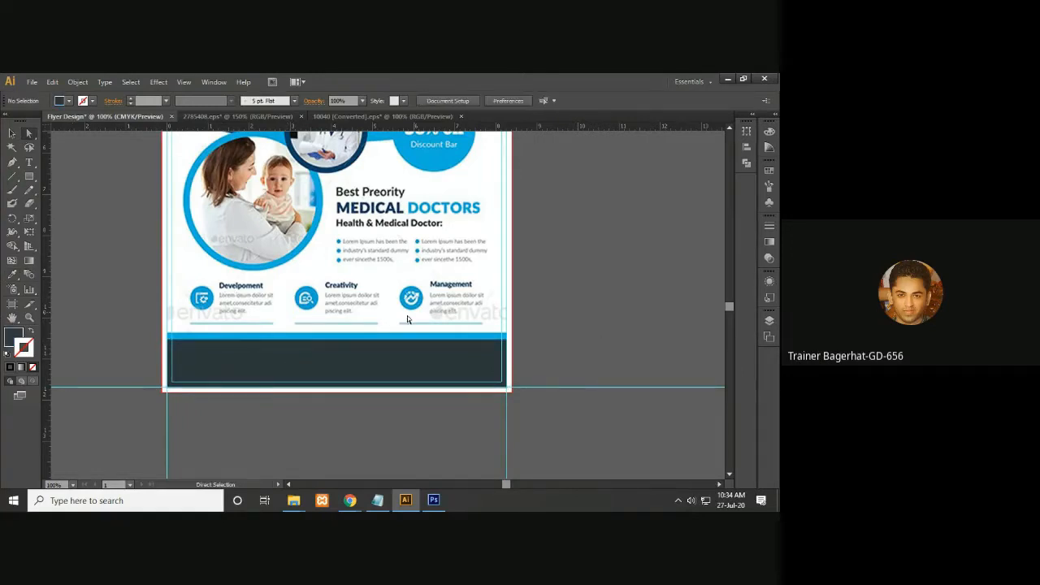
- Place a copy of the dark rectangle behind it and nudge it up until its top edge meets the top of the flyer's blue strip
left_click(329, 339)
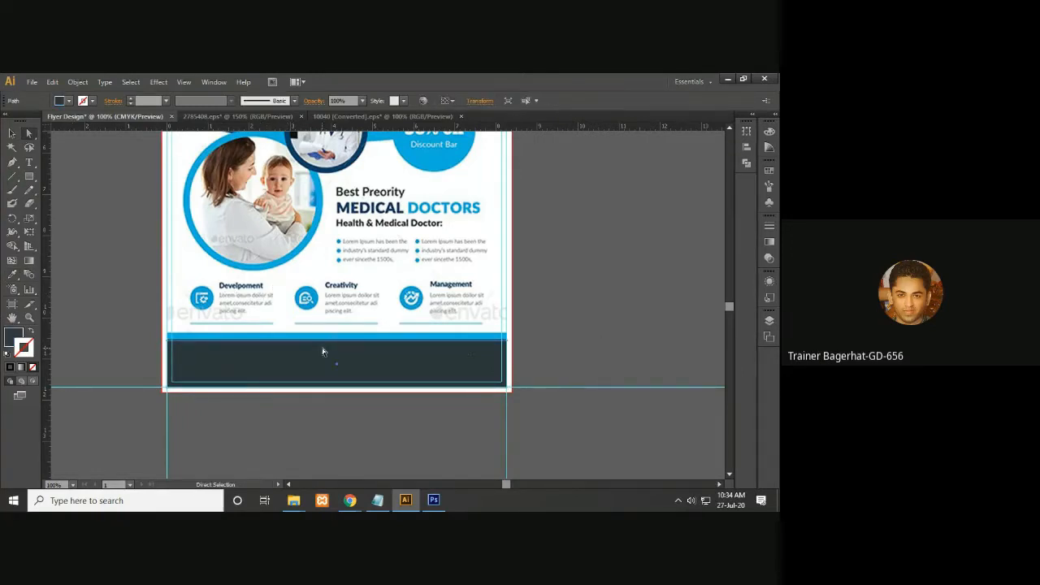
key("v")
key("a")
key("v")
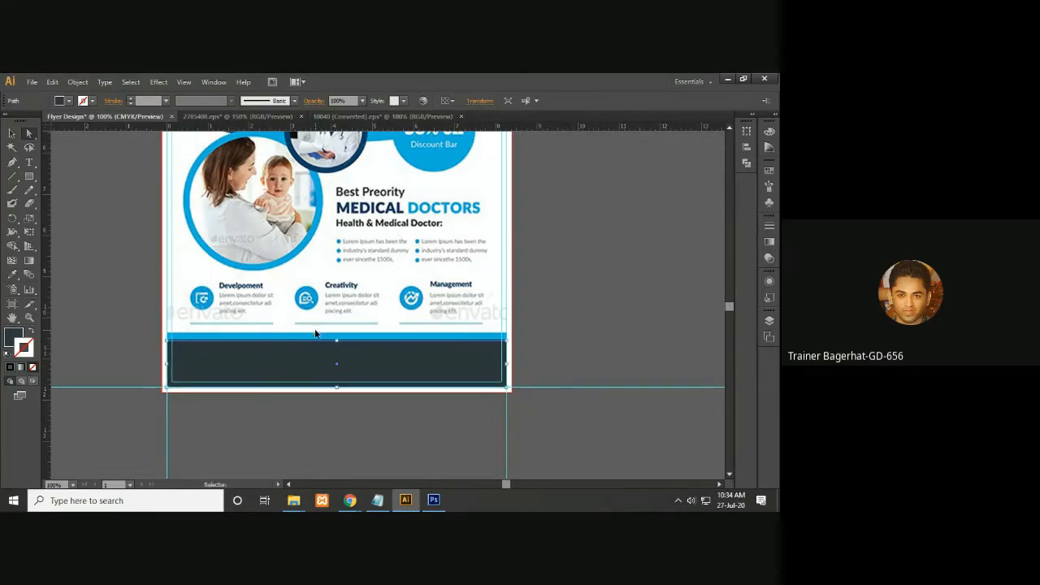
key("a")
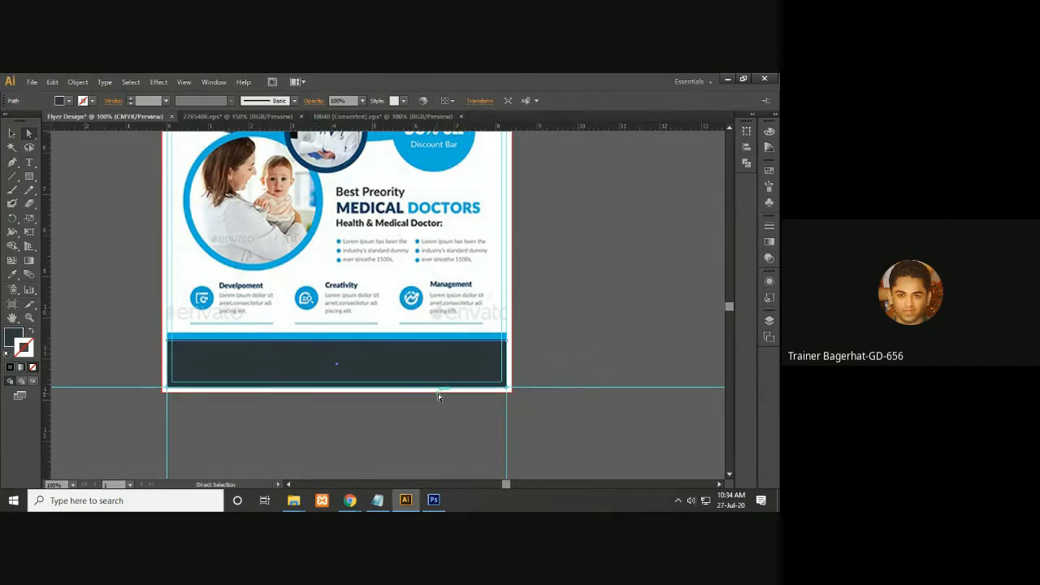
left_click(11, 135)
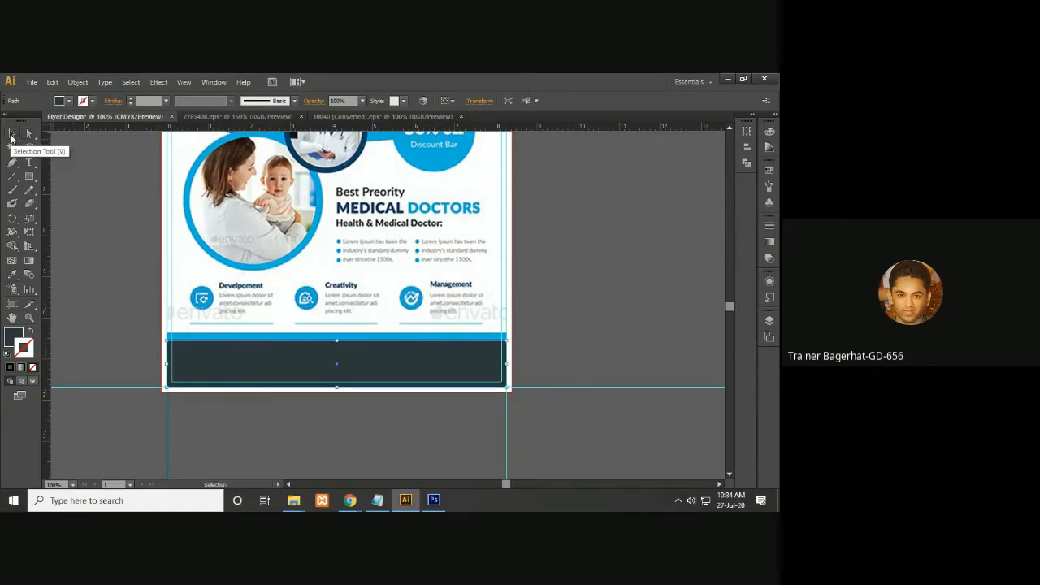
key("Up")
key("Up")
key("Up")
key("Up")
key("Up")
key("Up")
key("Up")
key("Up")
key("Up")
key("Up")
key("Up")
key("Up")
key("Up")
key("Up")
key("Up")
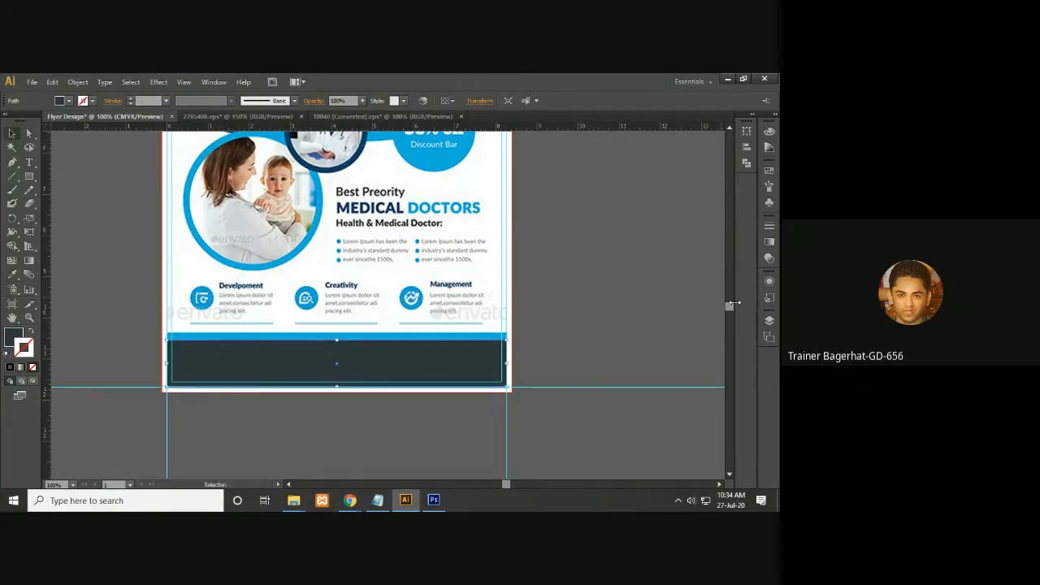
key("Up")
key("Up")
key("Up")
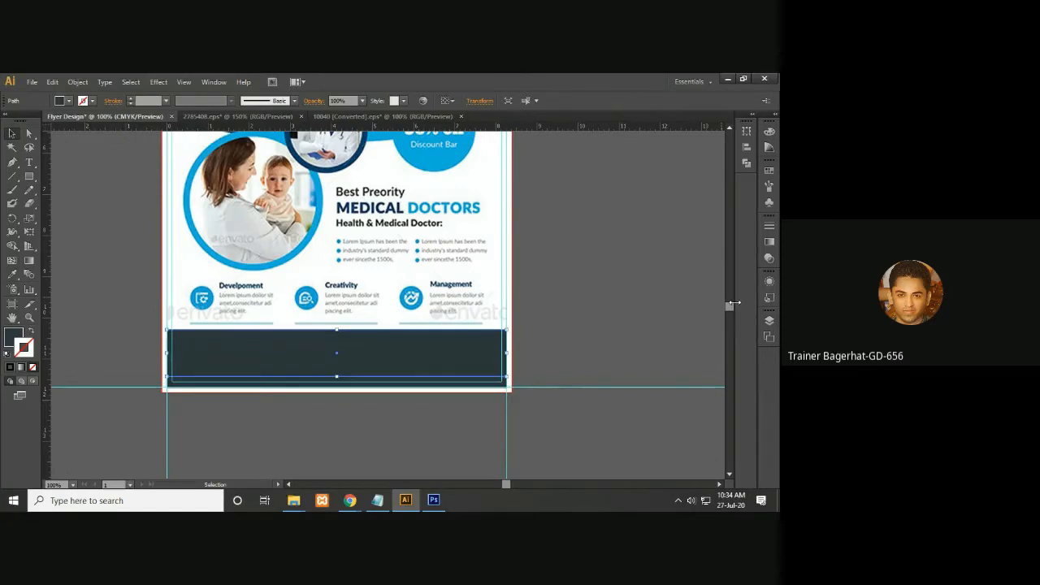
key("Down")
key("Down")
key("Down")
key("Down")
key("Down")
key("Down")
key("Down")
key("Down")
key("Down")
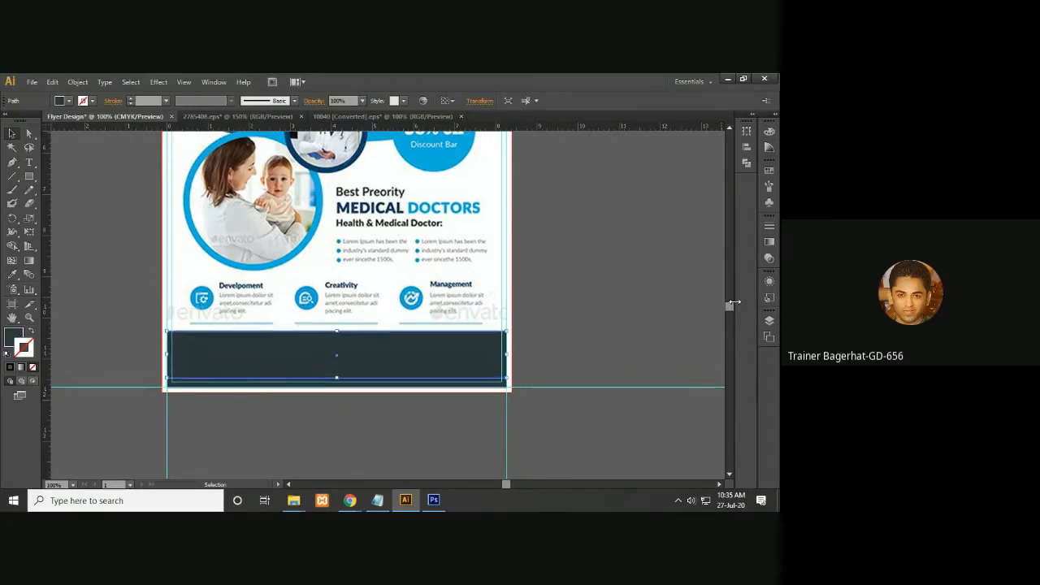
key("Up")
key("Up")
key("Up")
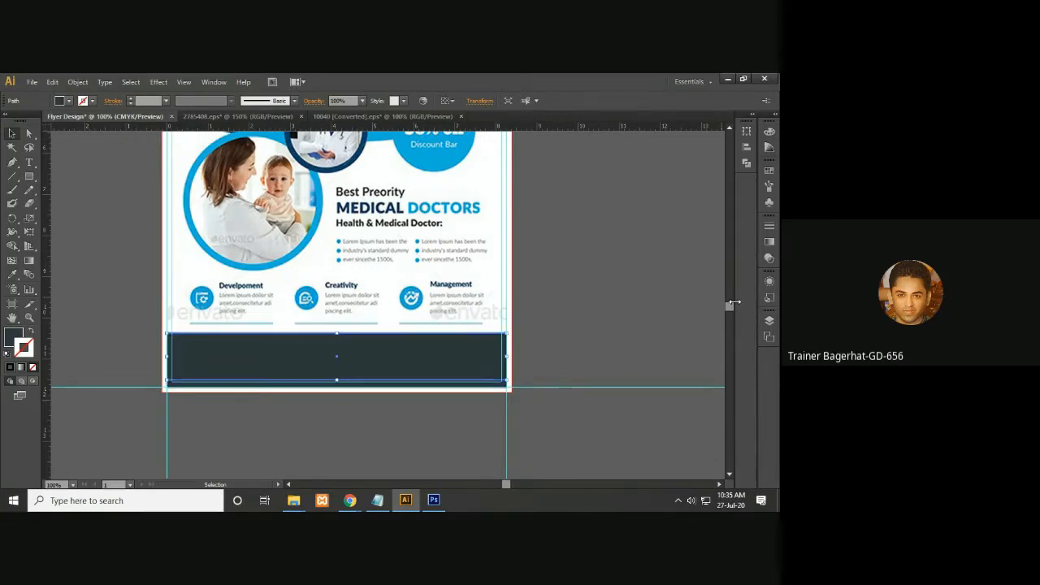
- Fill the raised rectangle copy with the blue sampled from the discount circle and deselect it
key("i")
left_click(471, 155)
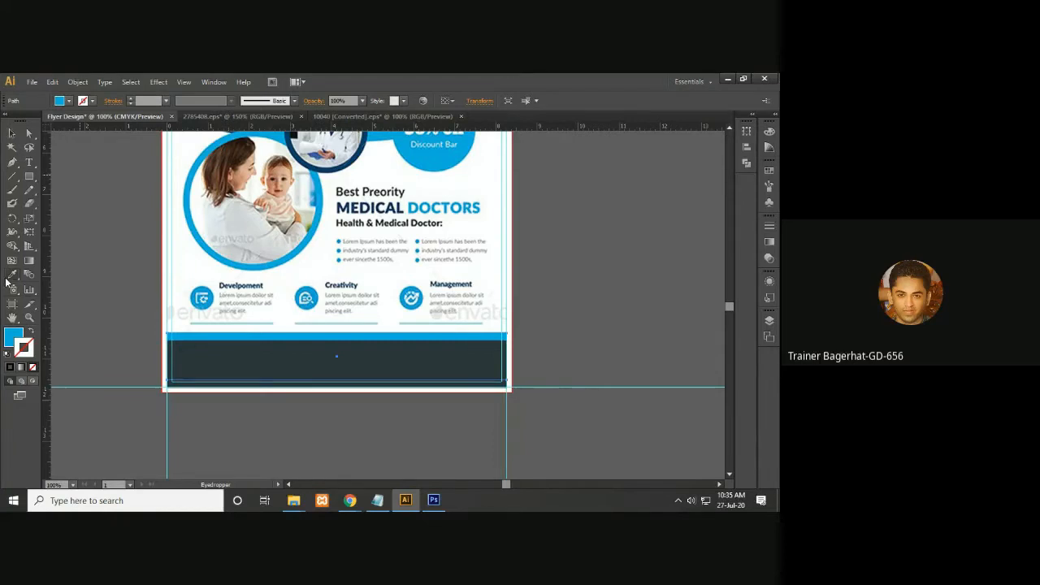
left_click(10, 279)
left_click(10, 134)
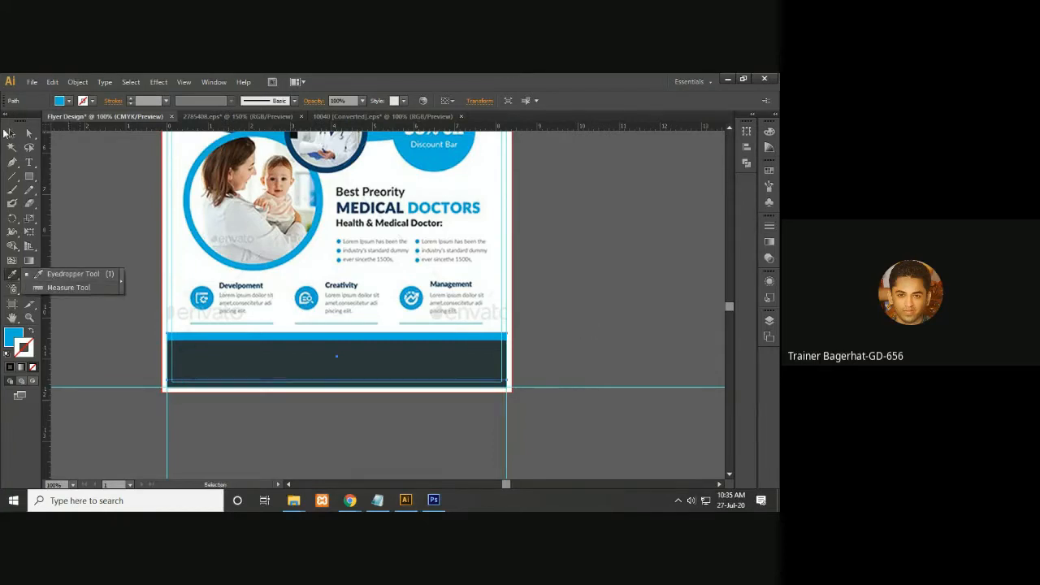
left_click(551, 360)
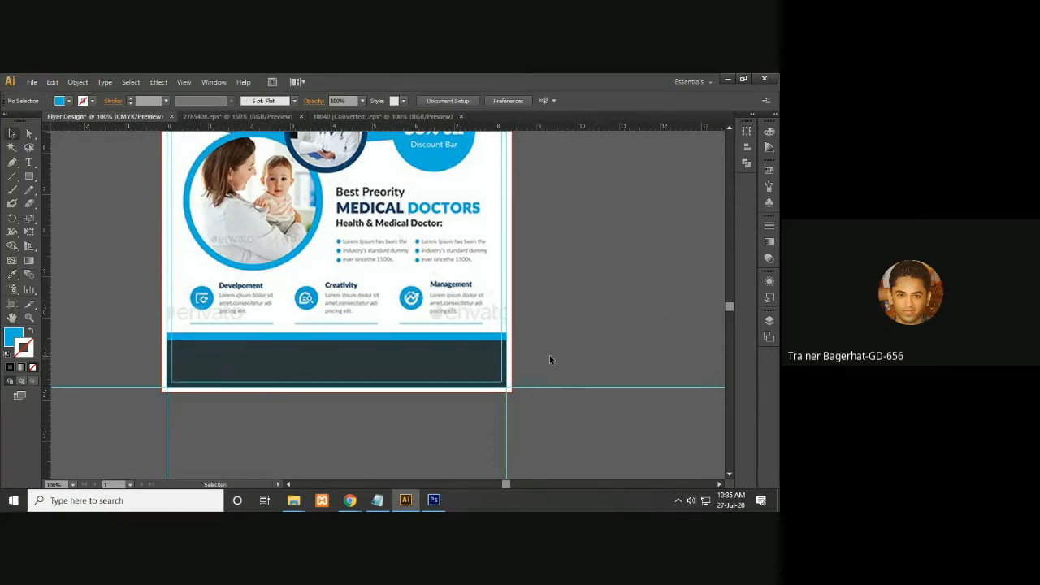
- Trace the blue wave's upper edge with the Pen tool as one curve from the left page guide to its tip at the right page guide
scroll(256, 339, "up", 2)
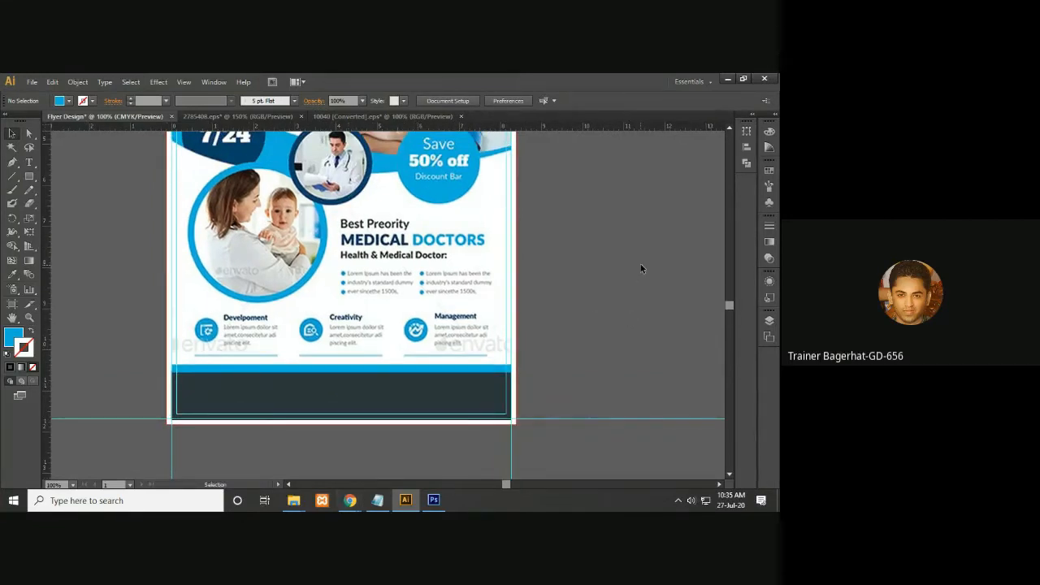
scroll(641, 262, "up", 3)
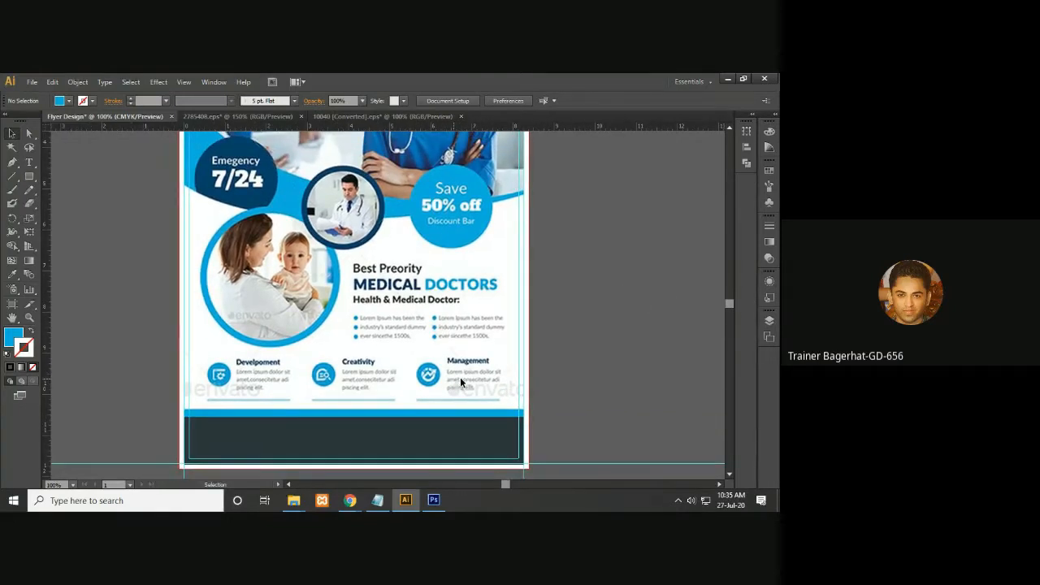
left_click_drag(567, 323, 611, 419)
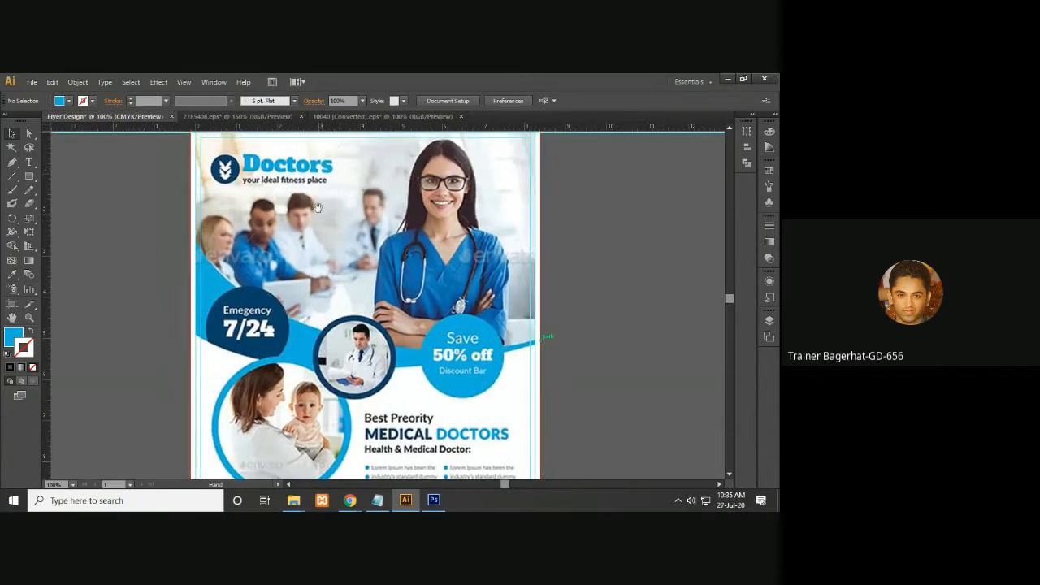
left_click_drag(596, 265, 603, 279)
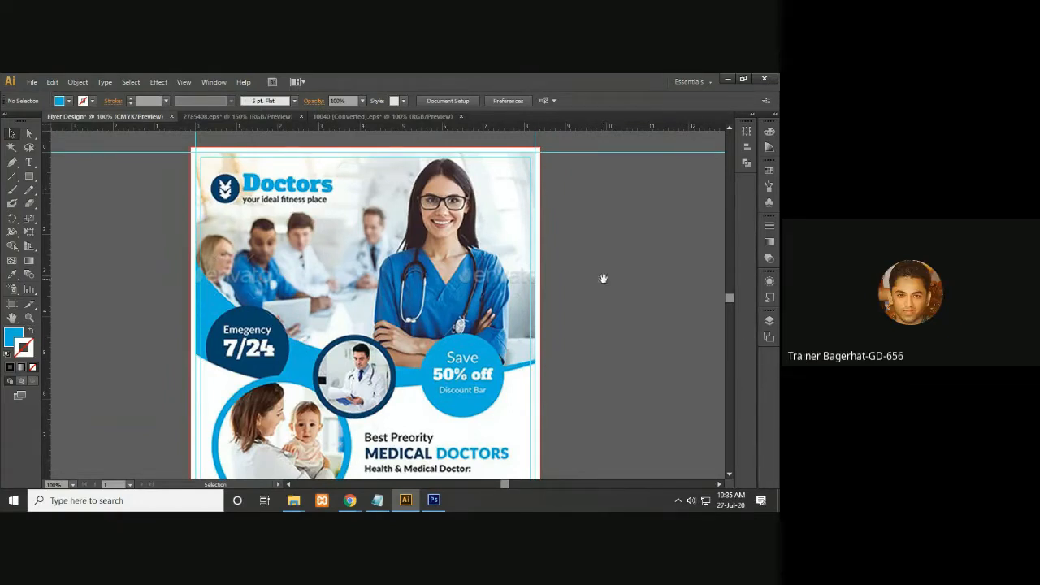
left_click_drag(578, 320, 572, 307)
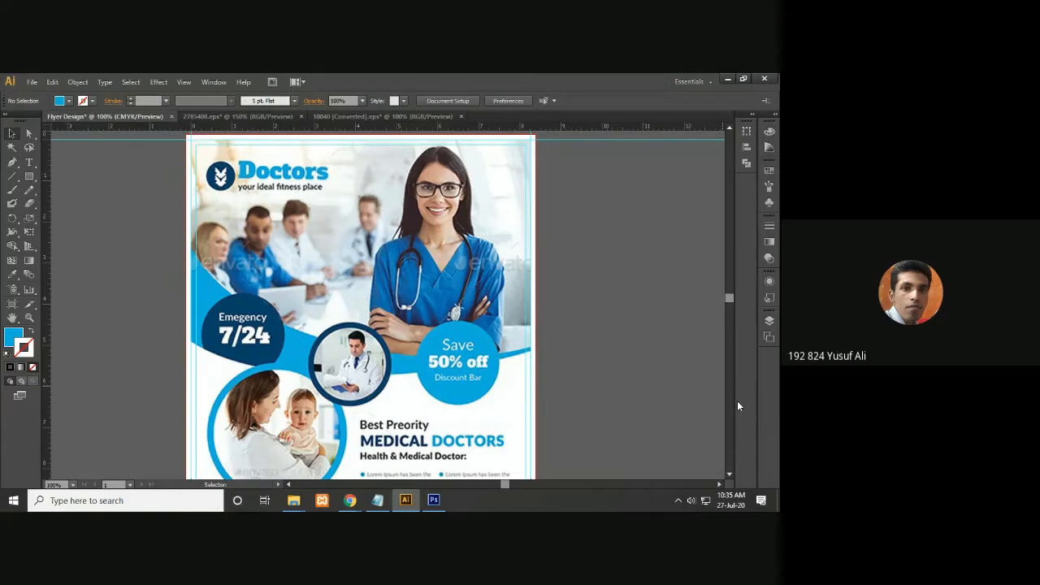
key("p")
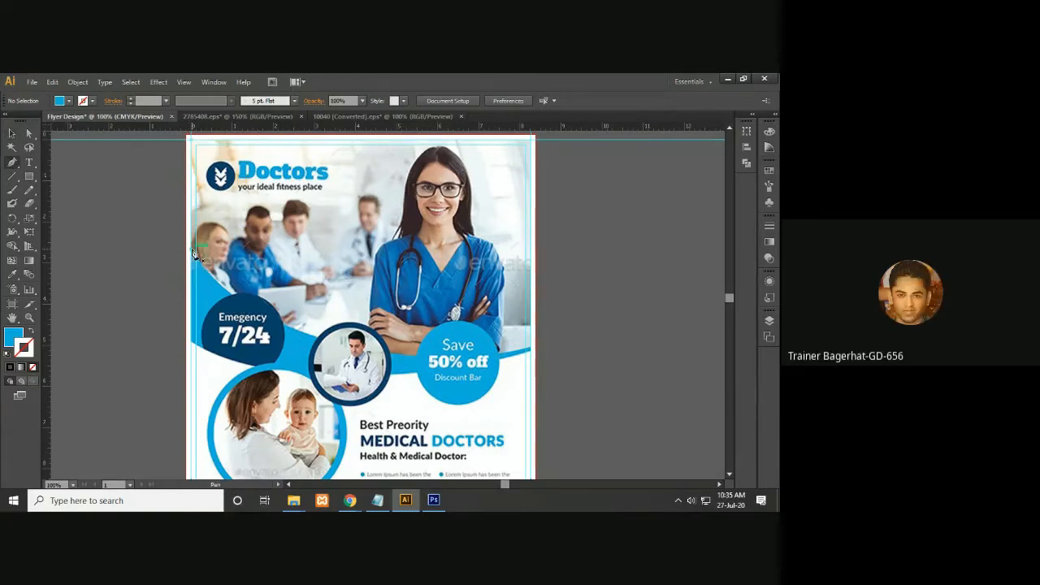
key("ctrl+plus")
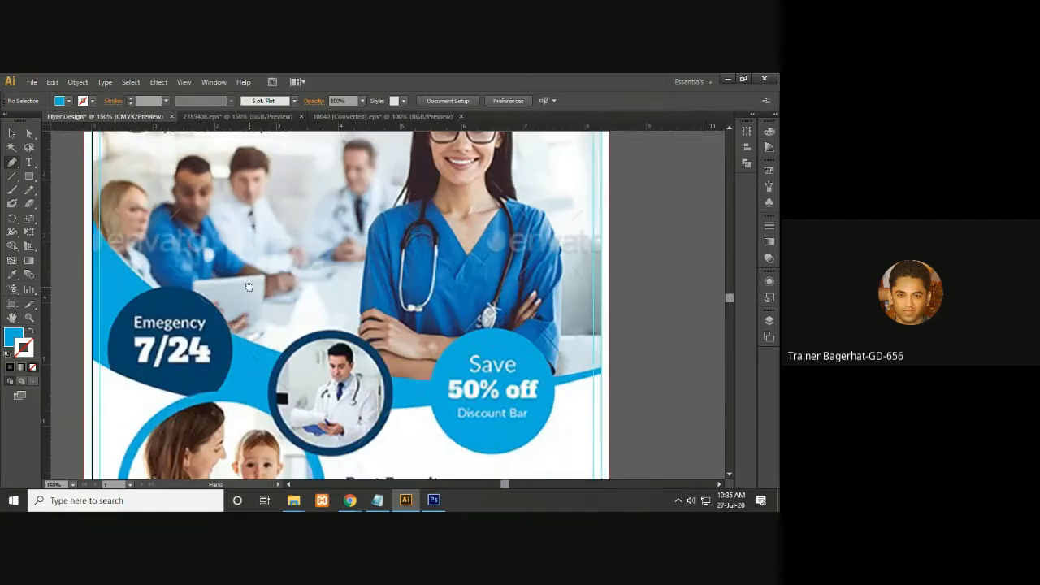
key("ctrl+minus")
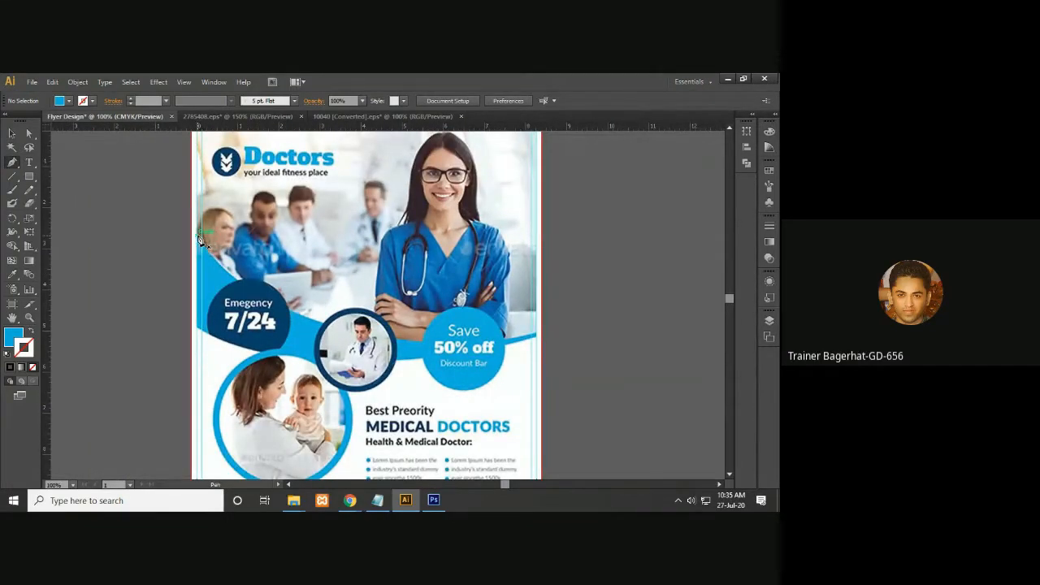
left_click_drag(199, 240, 536, 337)
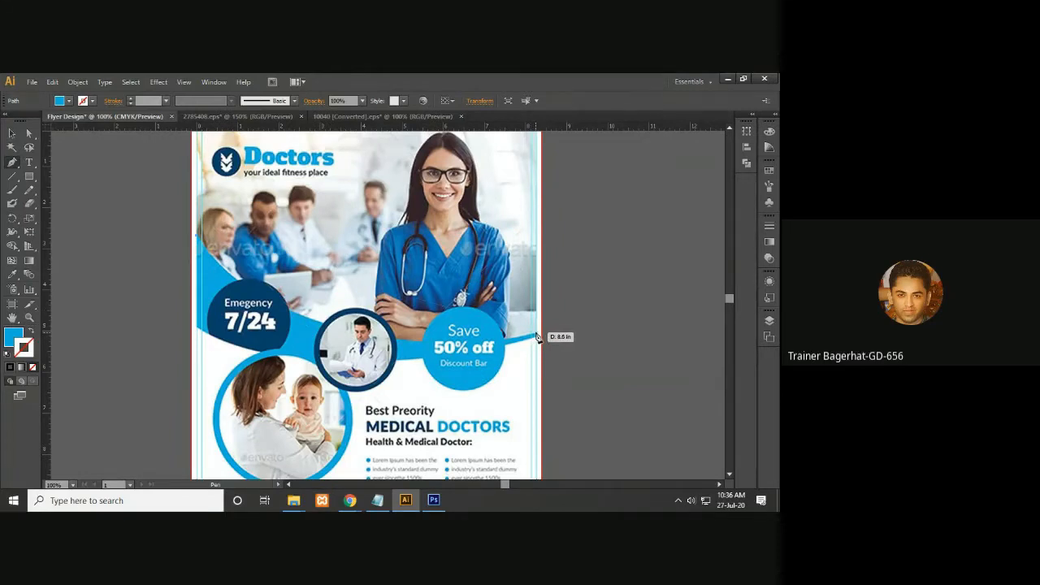
left_click_drag(537, 338, 537, 336)
scroll(656, 293, "right", 3)
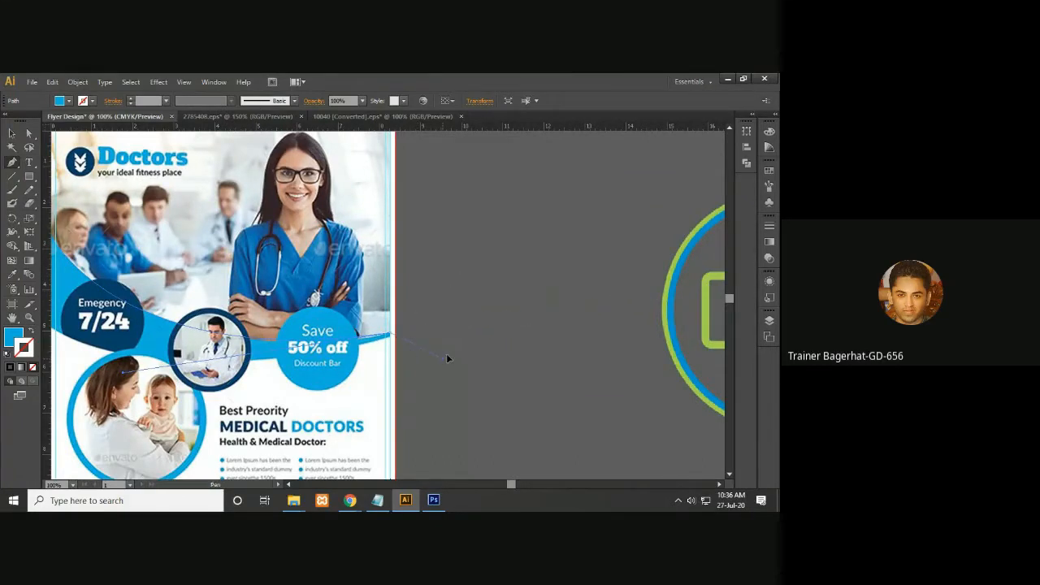
left_click(523, 322)
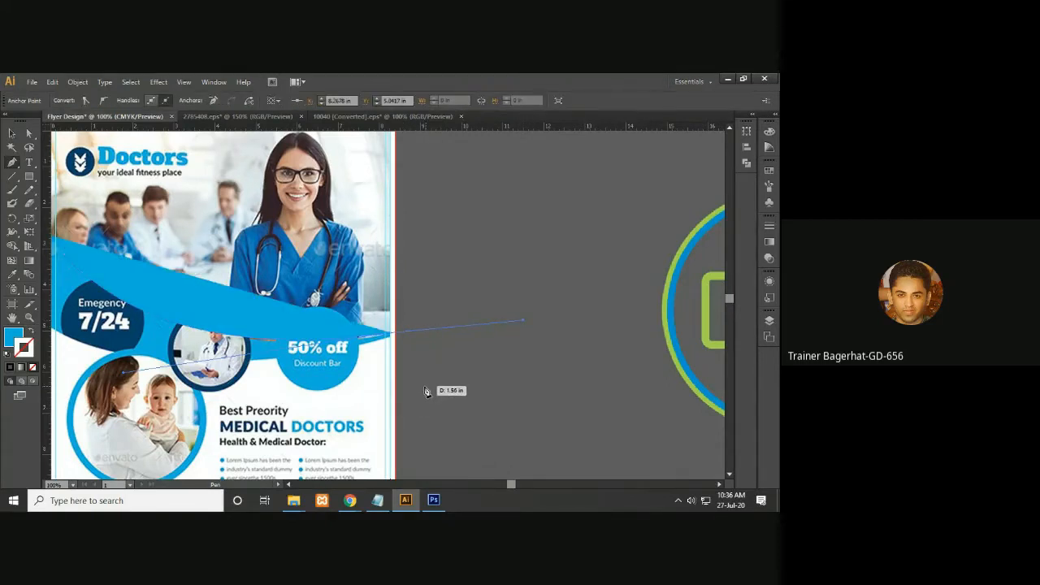
key("v")
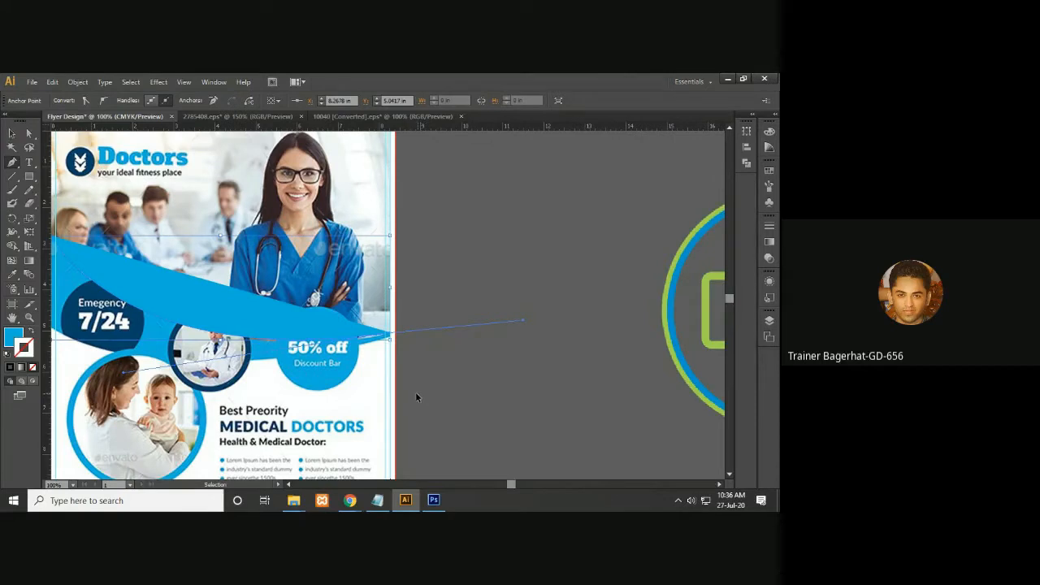
- Add a lower corner anchor at the right page guide and curve the wave's lower edge back to the left page guide
key("ctrl+plus")
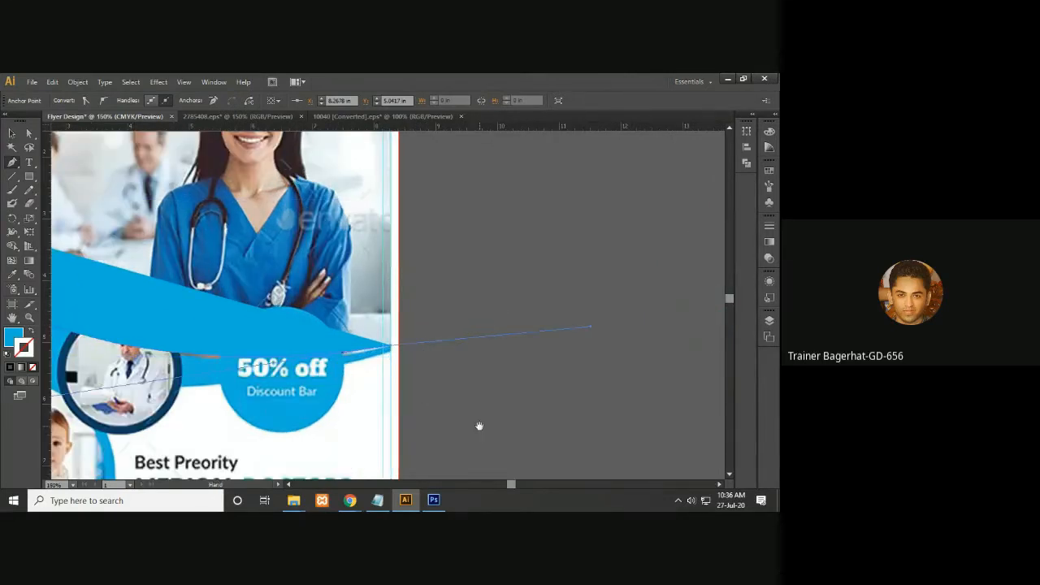
left_click_drag(479, 425, 645, 382)
left_click(563, 301)
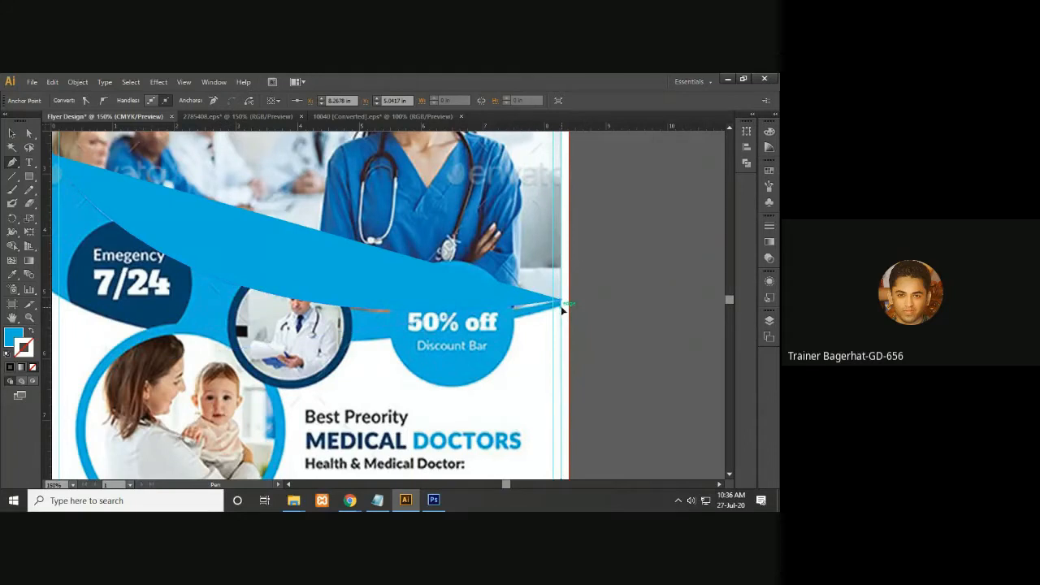
key("ctrl+minus")
key("ctrl+minus")
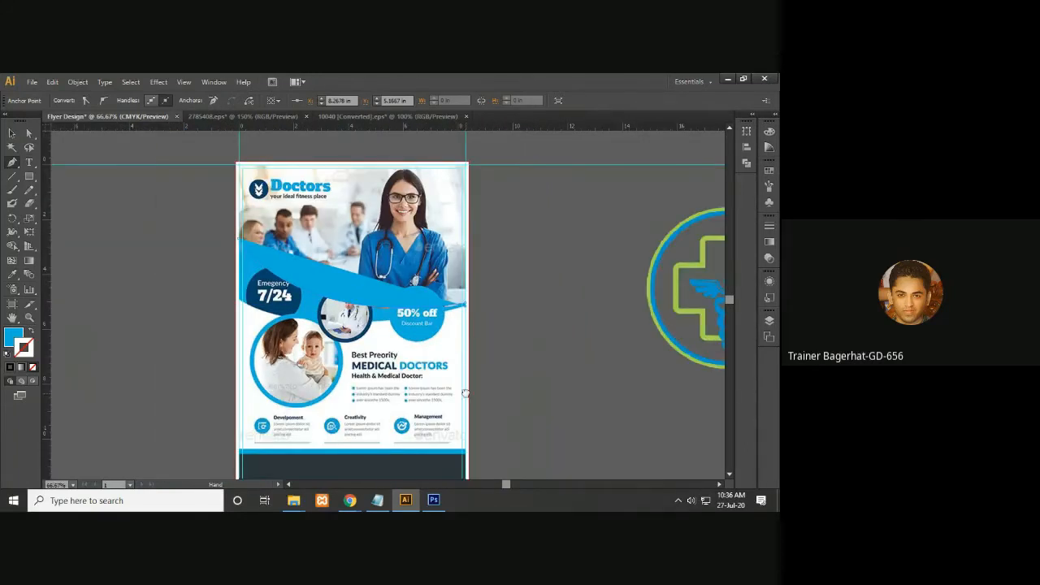
left_click_drag(465, 393, 486, 393)
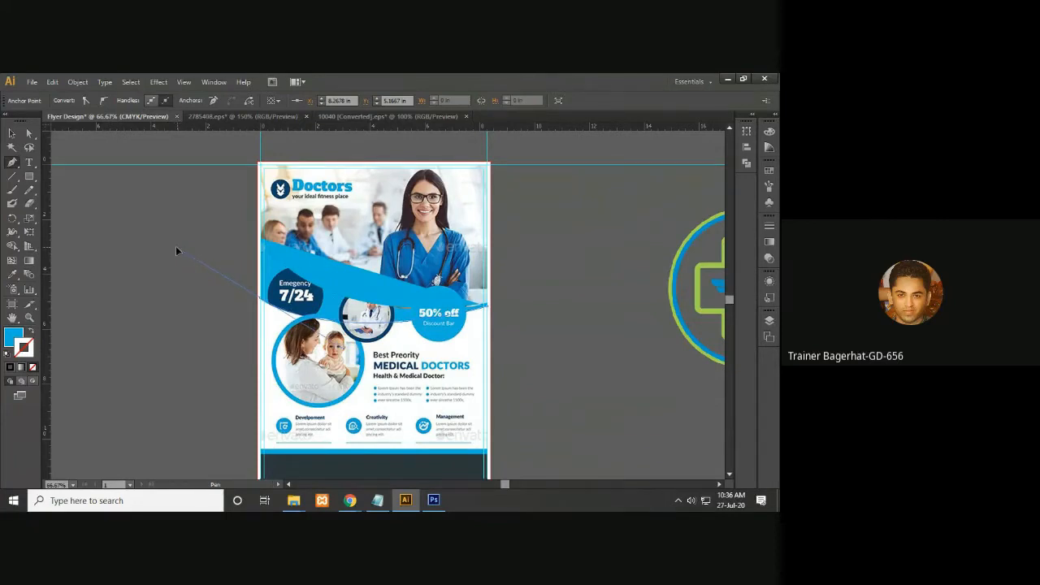
key("Escape")
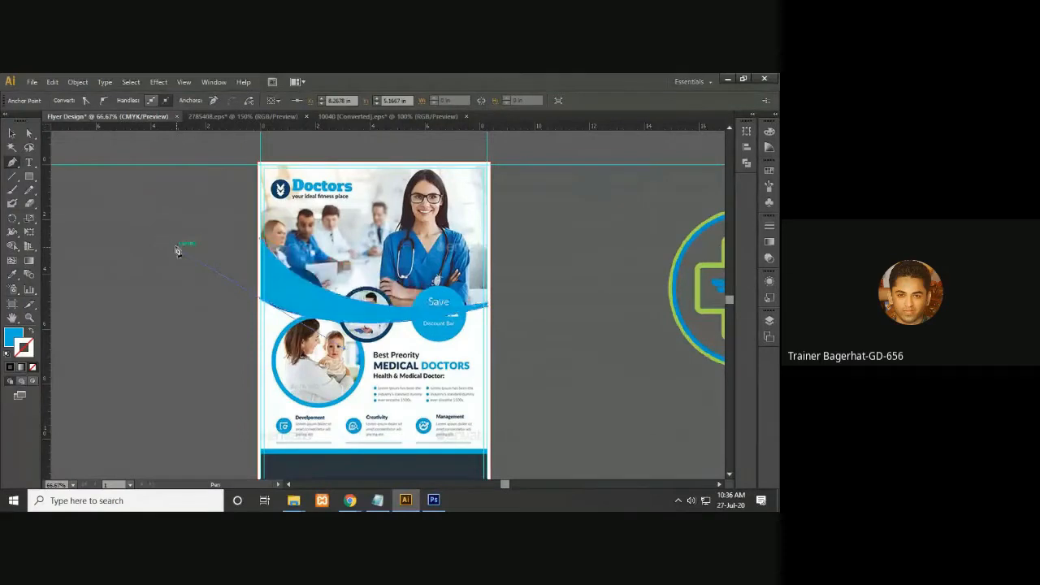
- Close the wave shape along the left page guide, joining its lower edge to the starting anchor of the upper edge
key("ctrl+plus")
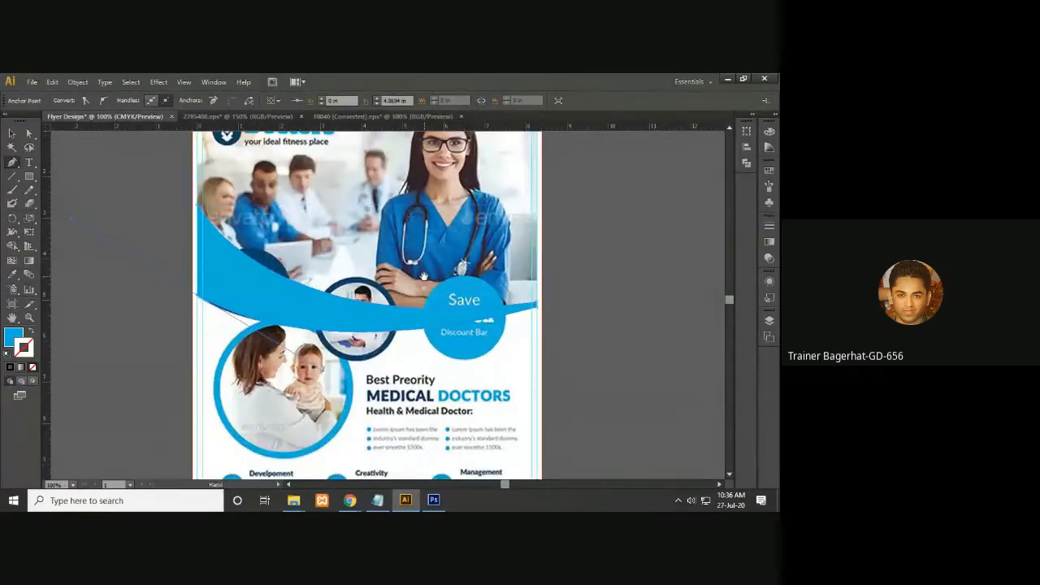
left_click_drag(432, 245, 463, 261)
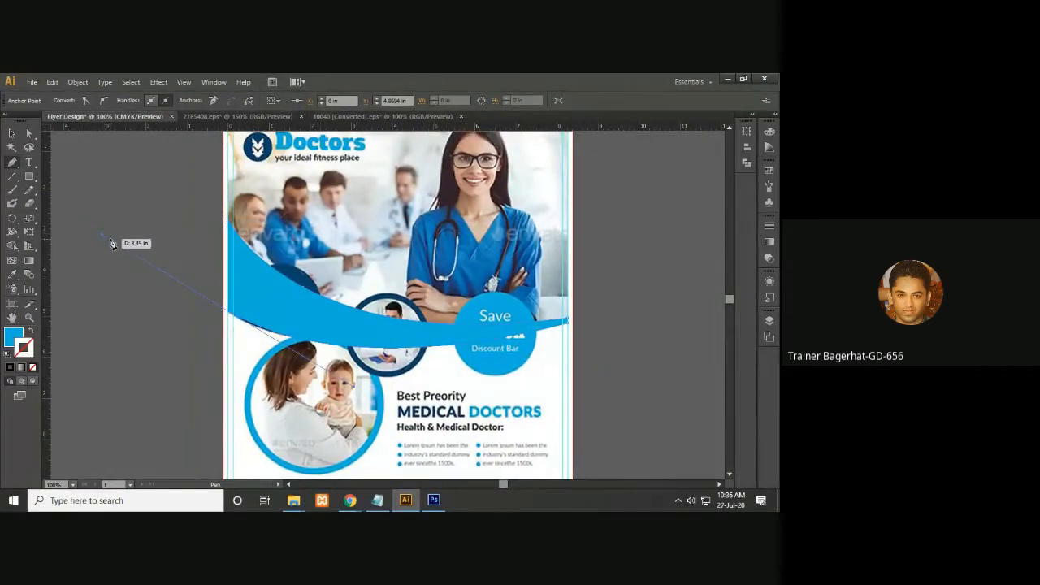
left_click_drag(226, 298, 223, 261)
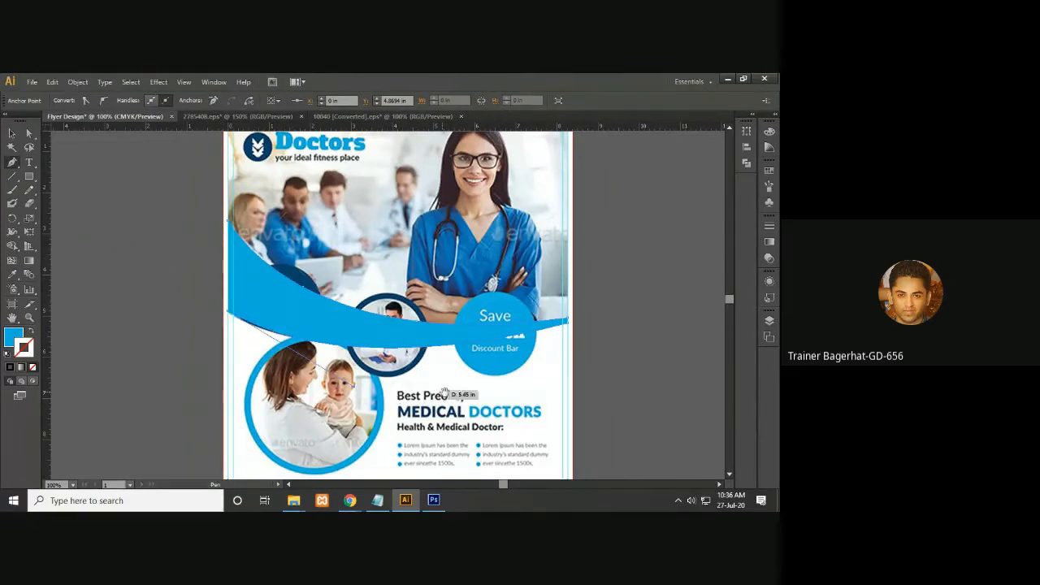
scroll(229, 316, "up", 3)
left_click_drag(209, 297, 230, 257)
left_click(12, 134)
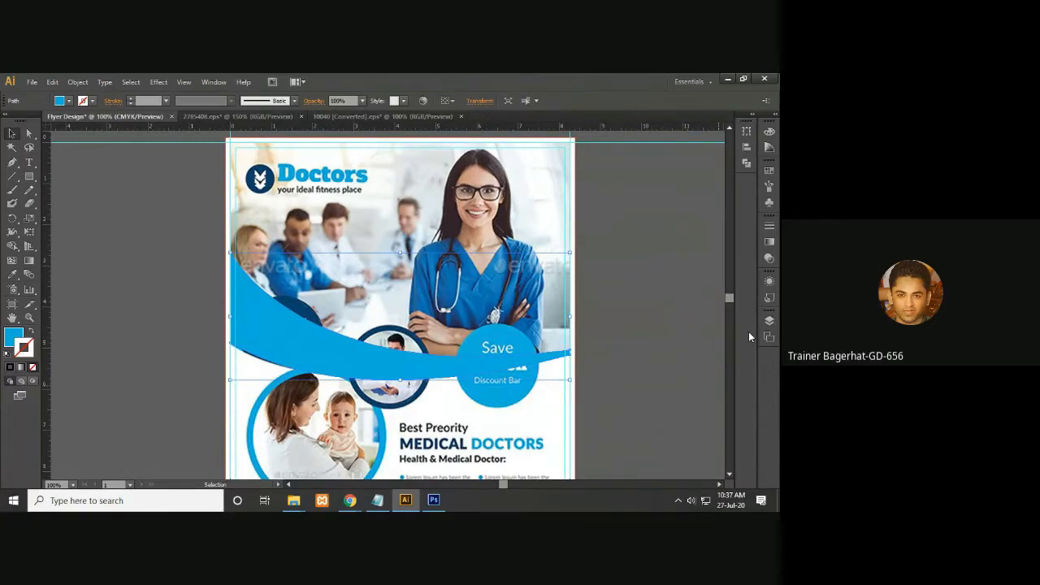
- Set the blue wave shape's opacity to 50% and deselect it
key("ctrl+minus")
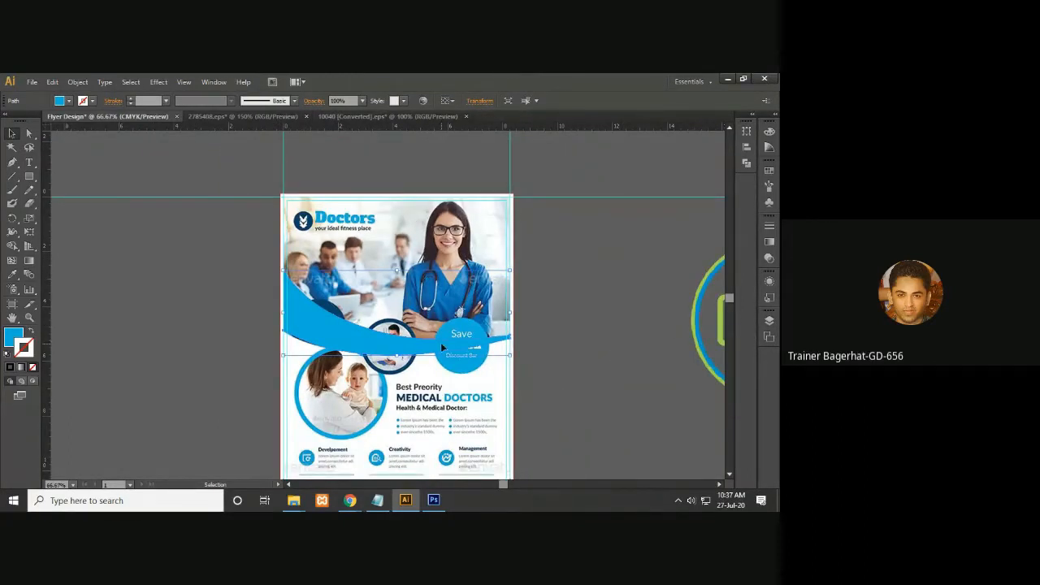
left_click(544, 348)
left_click(351, 334)
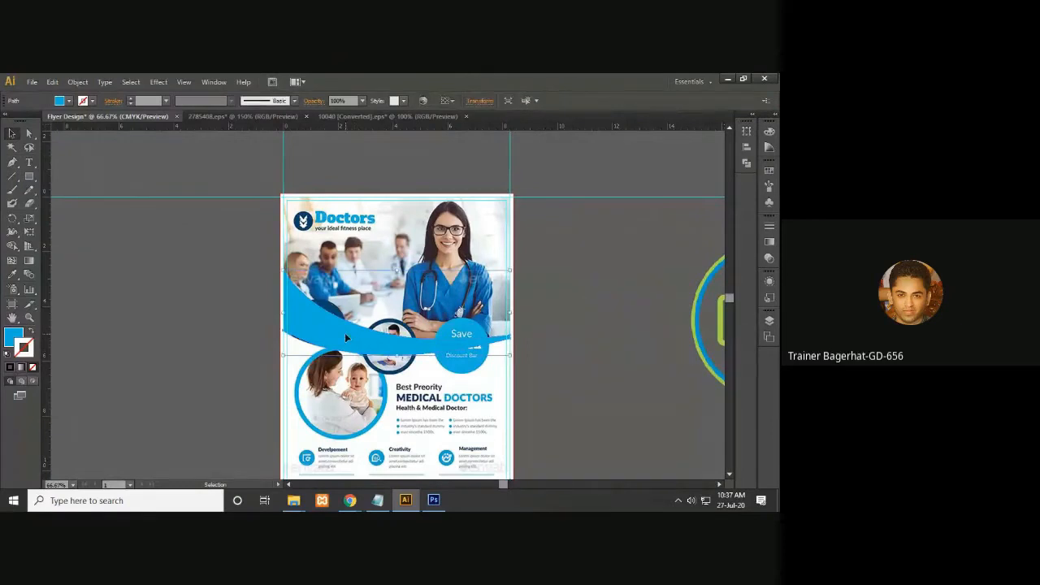
left_click(363, 101)
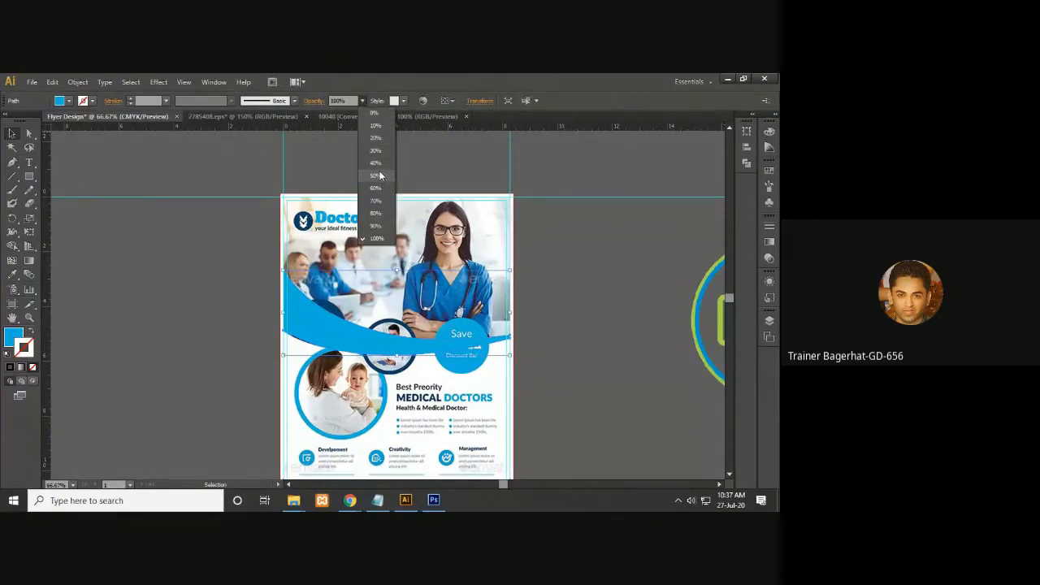
left_click(376, 175)
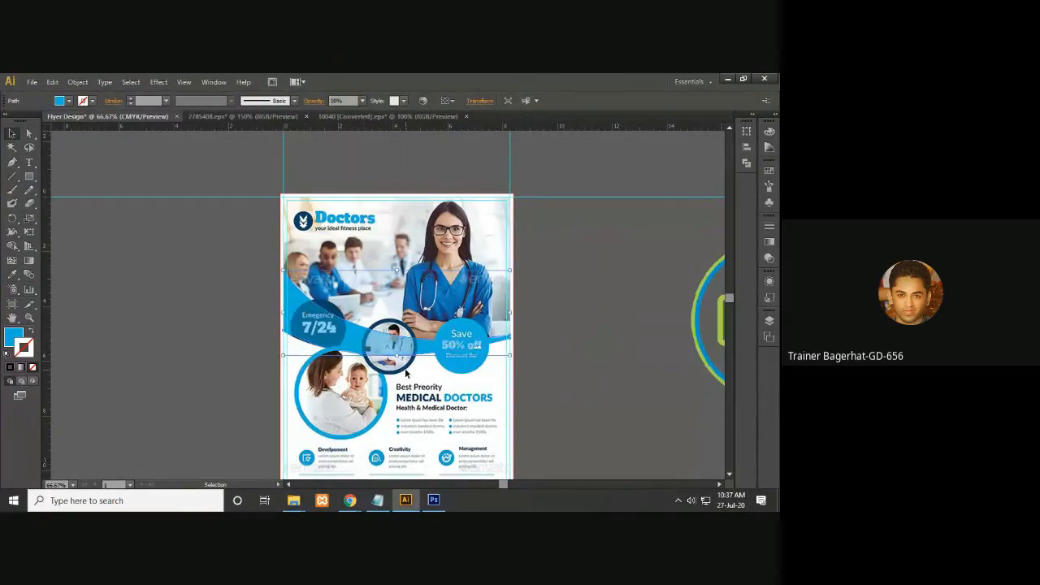
left_click(562, 389)
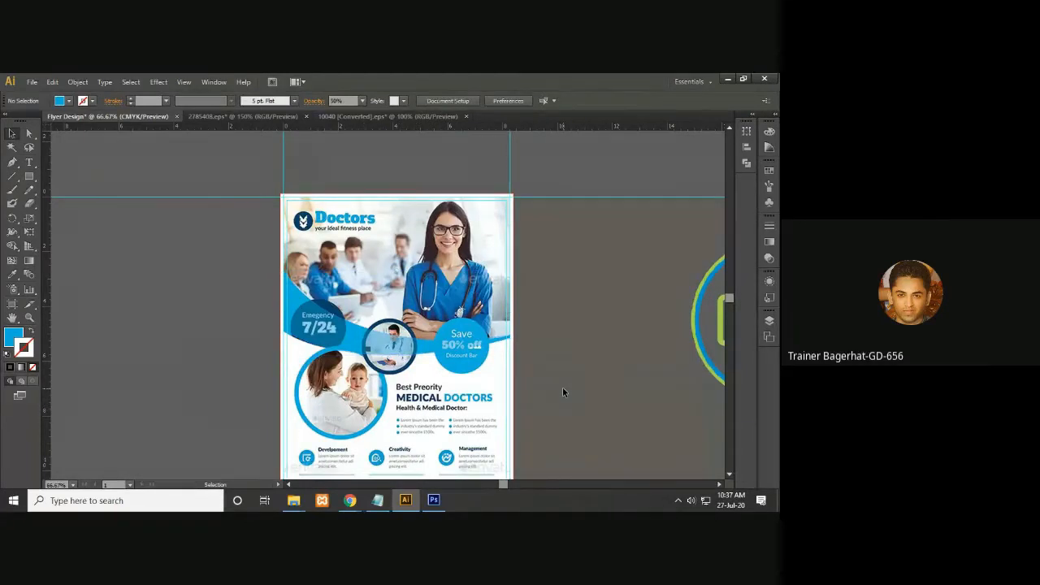
- Draw a blue circle from its centre over the flyer's discount circle with the Ellipse tool
key("ctrl+=")
left_click_drag(507, 352, 493, 322)
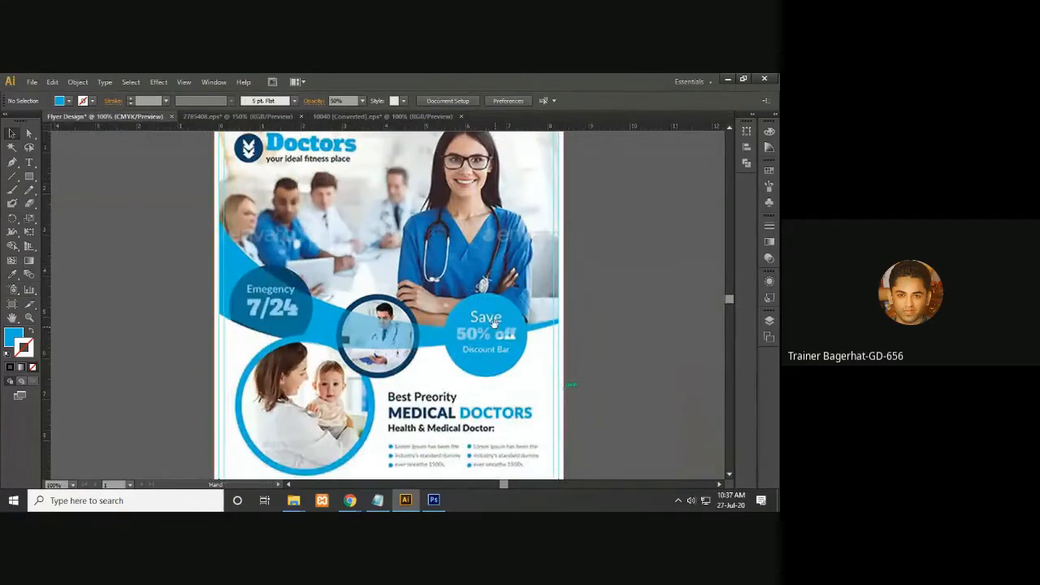
left_click_drag(468, 399, 455, 374)
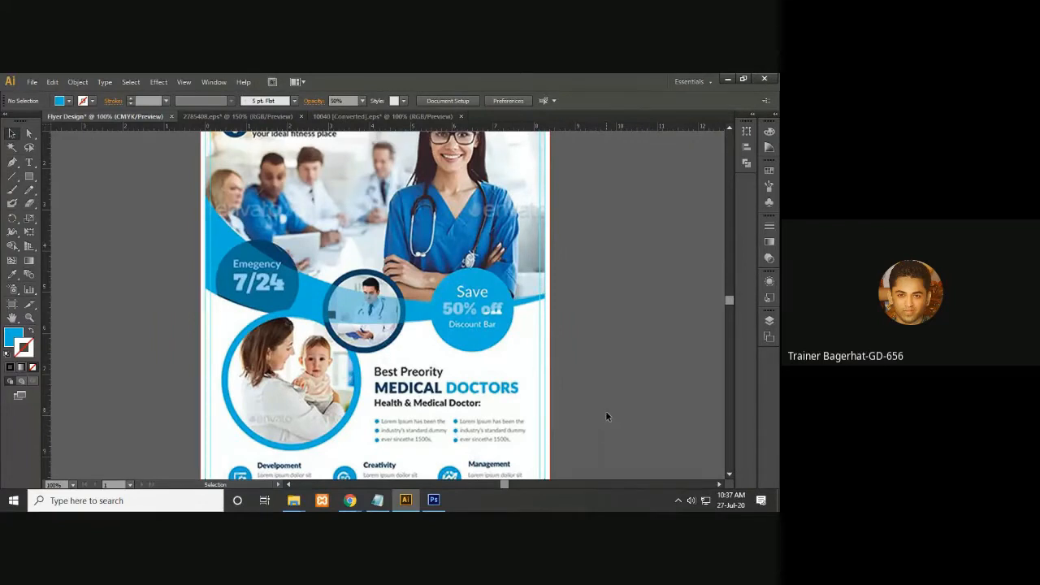
left_click(37, 170)
left_click_drag(37, 169, 78, 203)
left_click_drag(472, 308, 496, 349)
left_click(13, 133)
- Nudge the new circle sideways and enlarge it slightly so it fully covers the reference discount circle
key("Left")
key("Left")
key("Left")
key("Left")
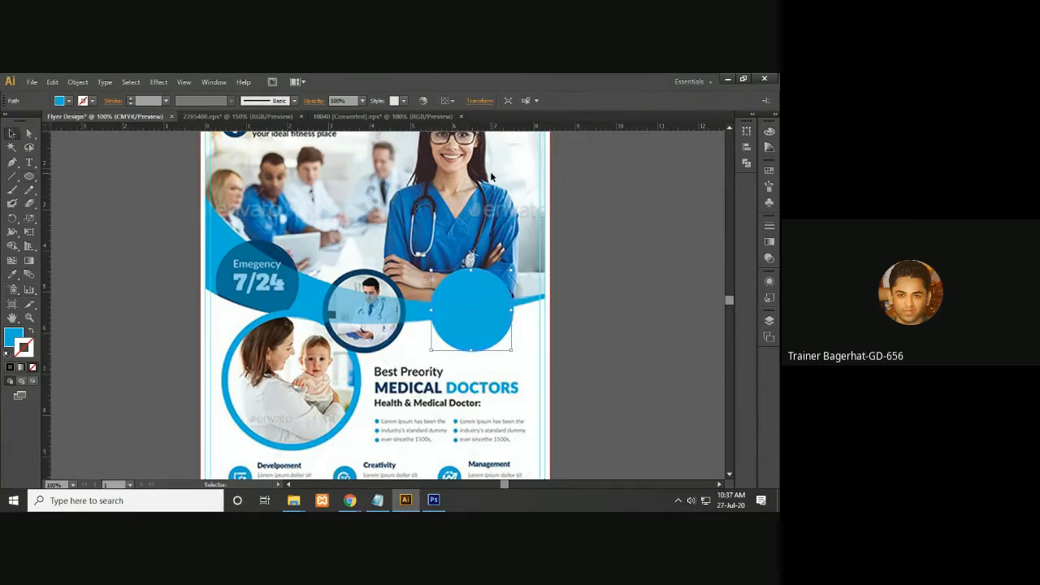
key("Right")
key("Right")
left_click_drag(512, 269, 515, 269)
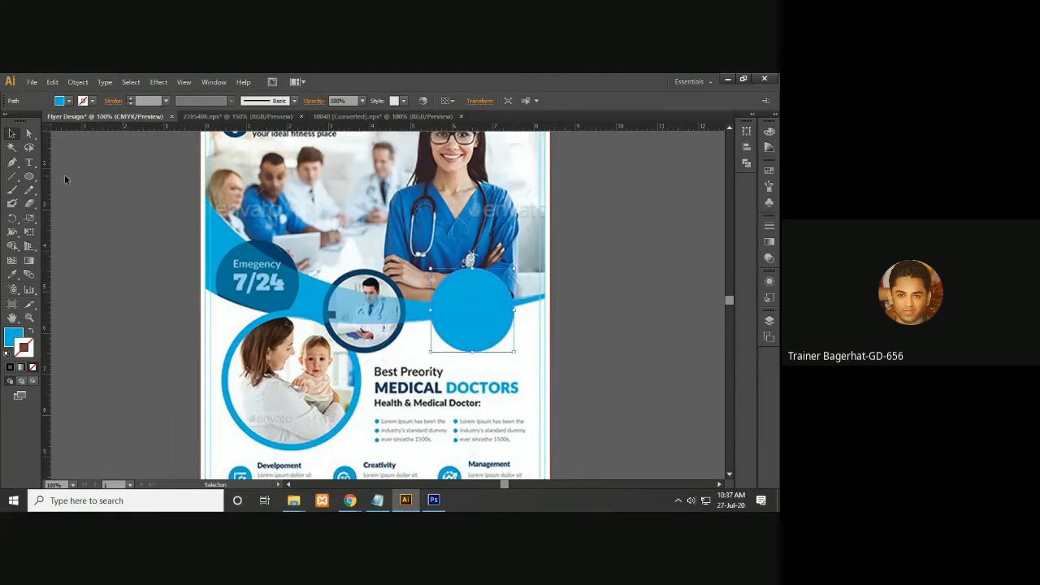
- Set the discount circle's opacity to 50% and deselect it
left_click(622, 333)
left_click(475, 322)
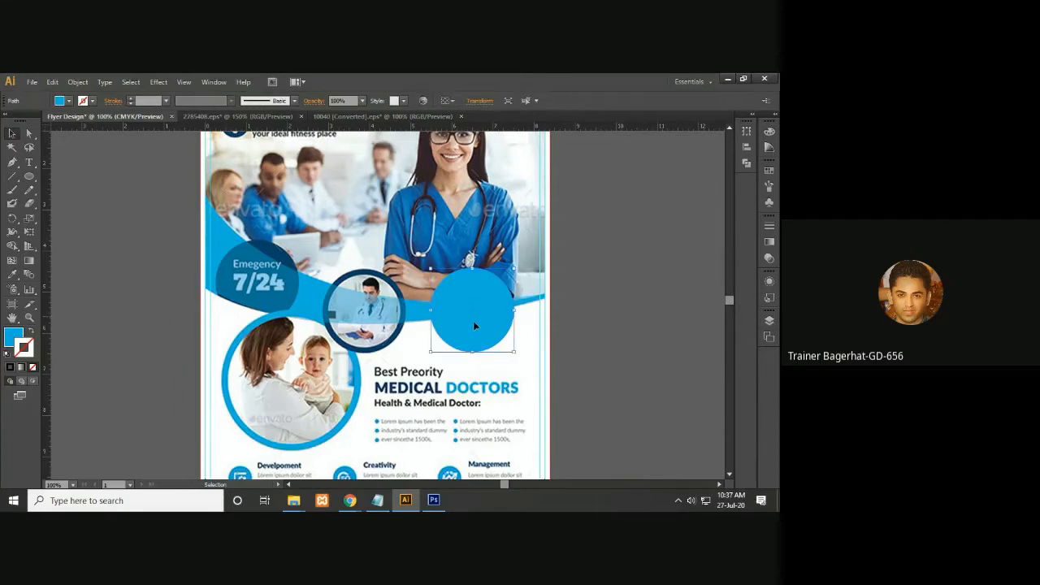
left_click(363, 100)
left_click(382, 177)
left_click(590, 282)
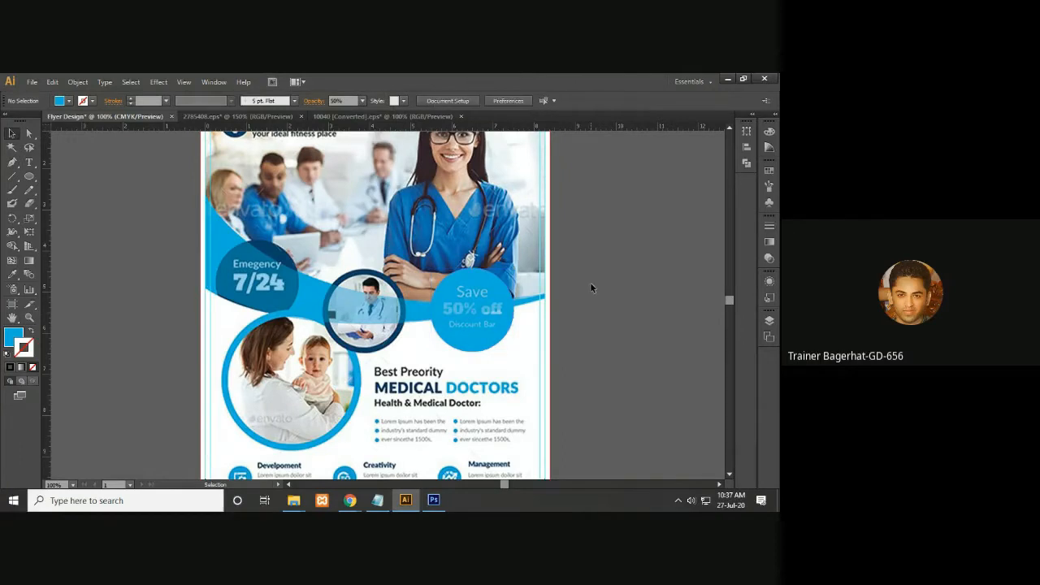
- Place the linked photo doctor-sitting-in-front-of-his-desk-2182979.jpg from the Downloads folder into the flyer document
key("ctrl+0")
left_click(32, 82)
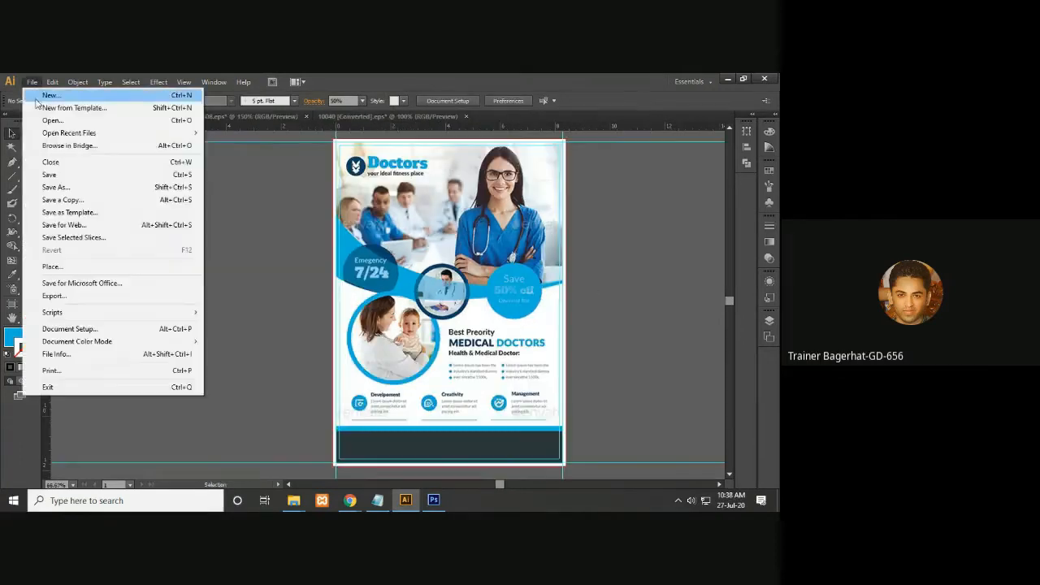
left_click(65, 266)
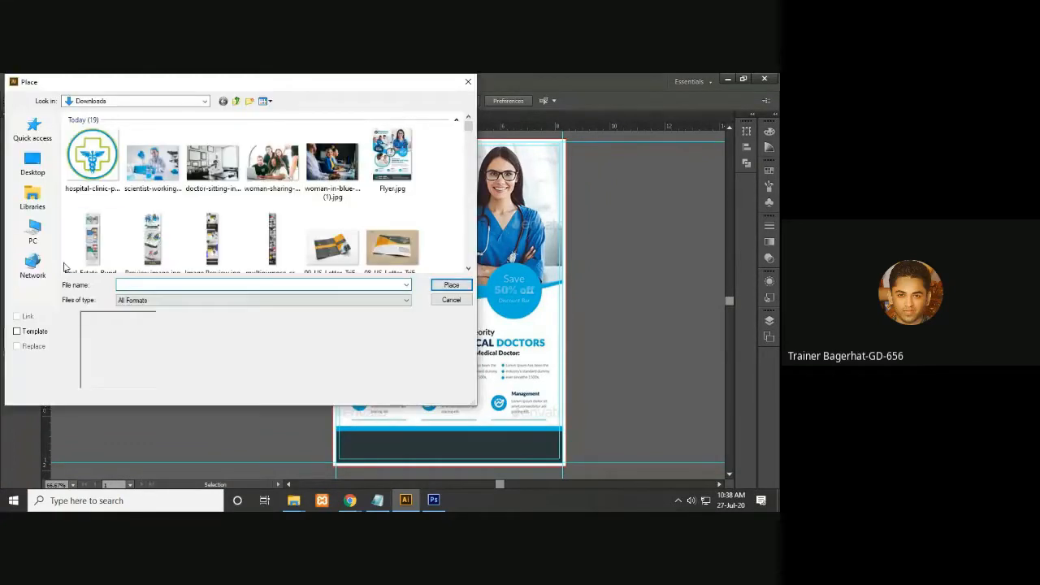
left_click(150, 172)
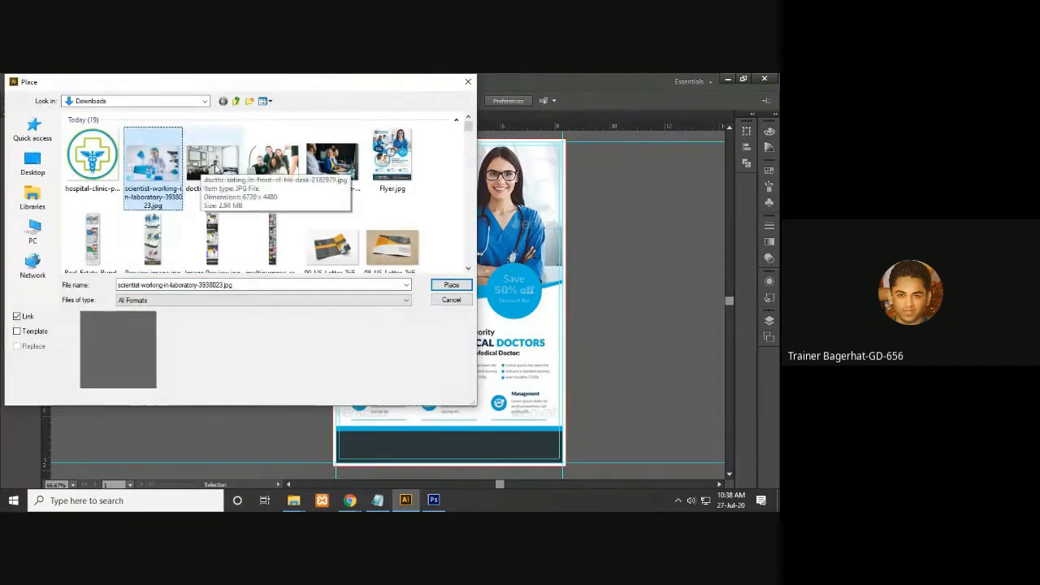
key("Right")
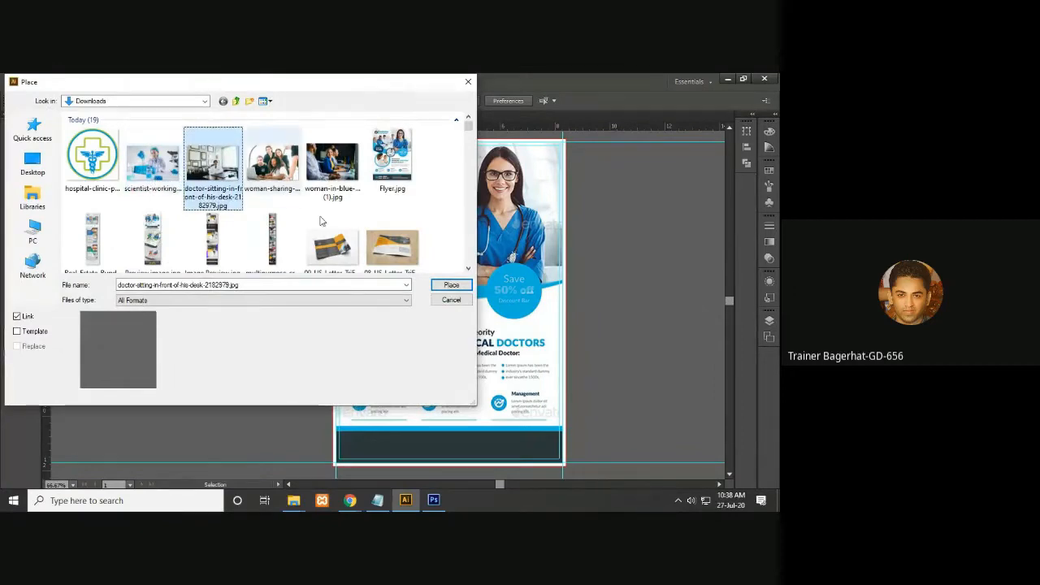
left_click(445, 285)
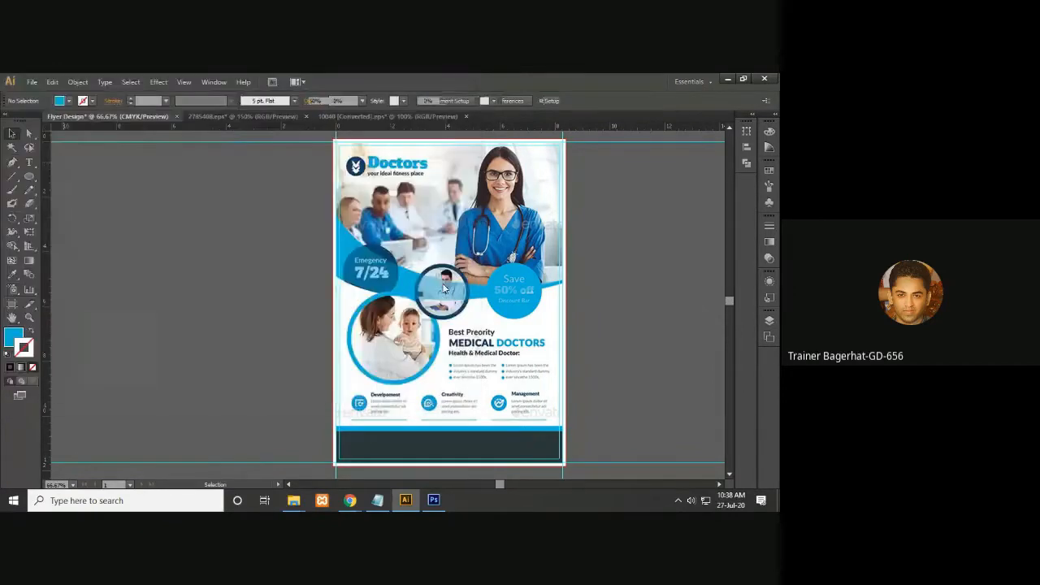
- Scale the oversized doctor photo down proportionally and move it off the artboard to the empty area left of the flyer
scroll(445, 289, "down", 6)
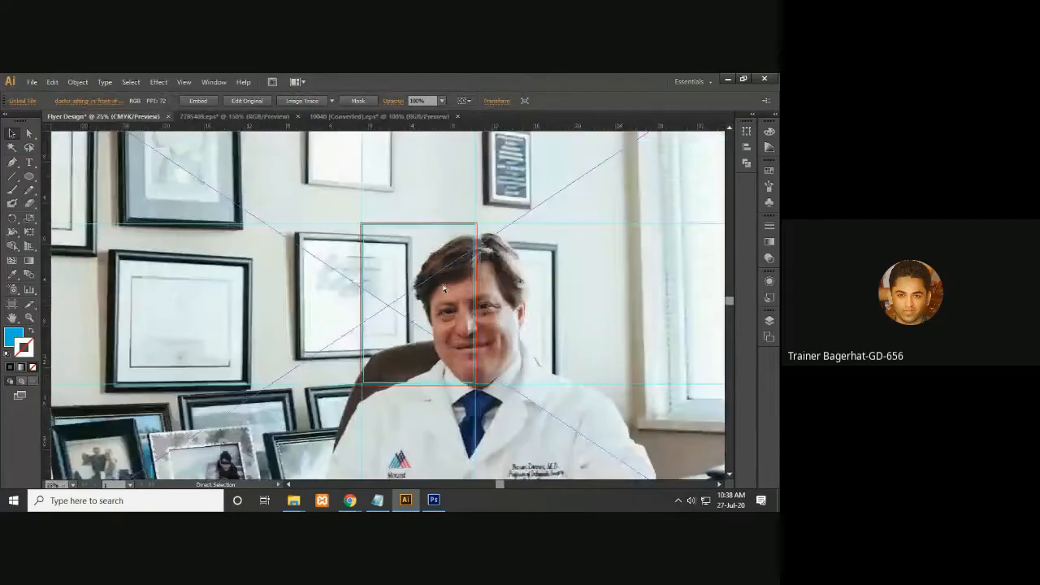
left_click_drag(501, 225, 425, 291)
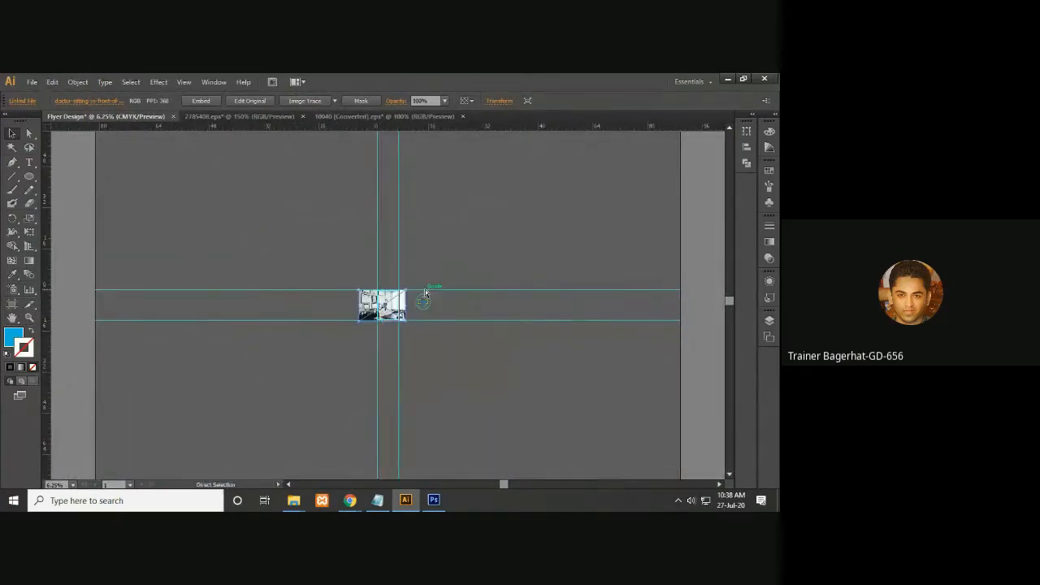
scroll(424, 288, "up", 5)
key("space")
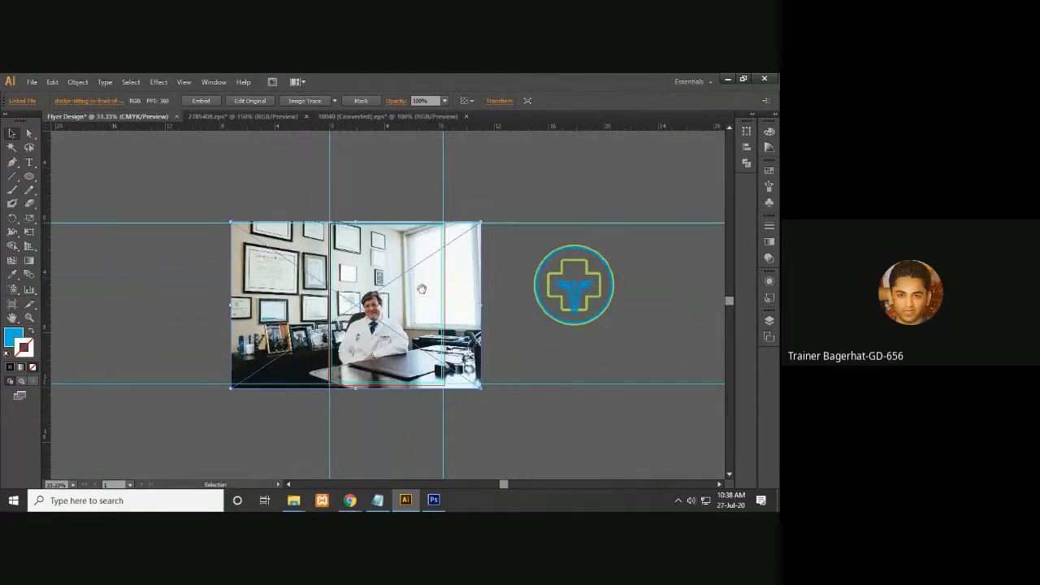
left_click_drag(423, 290, 462, 292)
left_click_drag(293, 295, 199, 286)
key("space")
left_click_drag(351, 291, 449, 308)
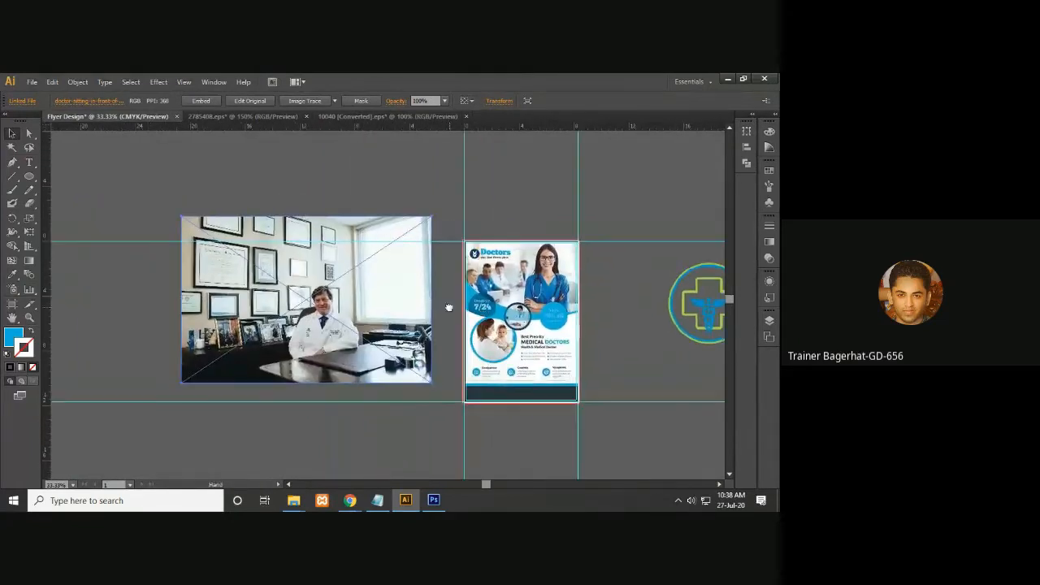
- Reduce the doctor photo further to about 8.7 in wide, reposition it beside the flyer and deselect it
left_click_drag(431, 216, 396, 241)
left_click_drag(359, 299, 335, 326)
left_click_drag(372, 267, 344, 290)
left_click(388, 302)
- Draw a circle from its centre over the doctor's head and upper body in the photo with the Ellipse tool
key("ctrl+equal")
key("ctrl+equal")
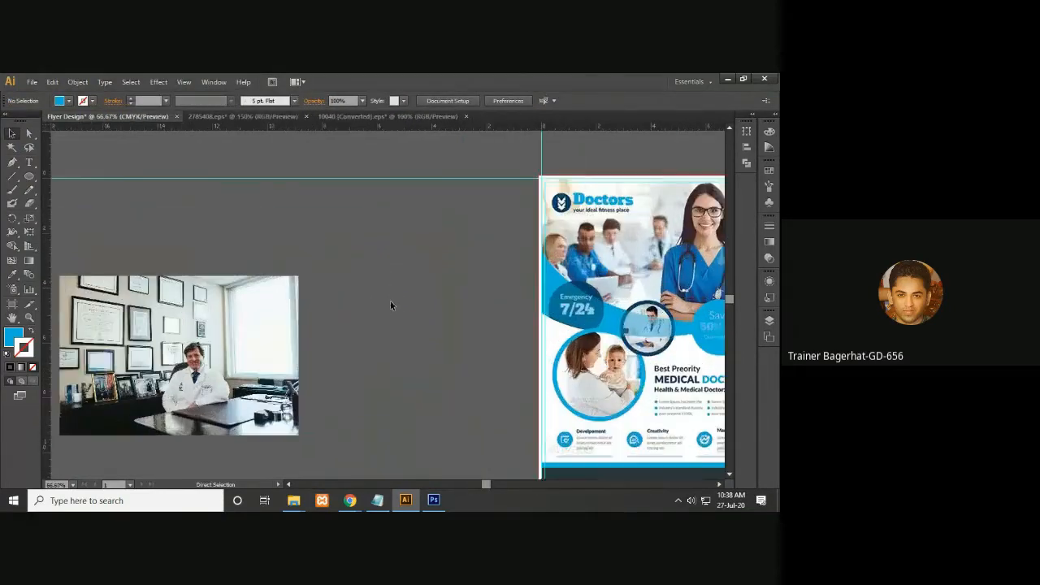
left_click_drag(355, 298, 378, 205)
key("ctrl+equal")
key("ctrl+equal")
key("ctrl+equal")
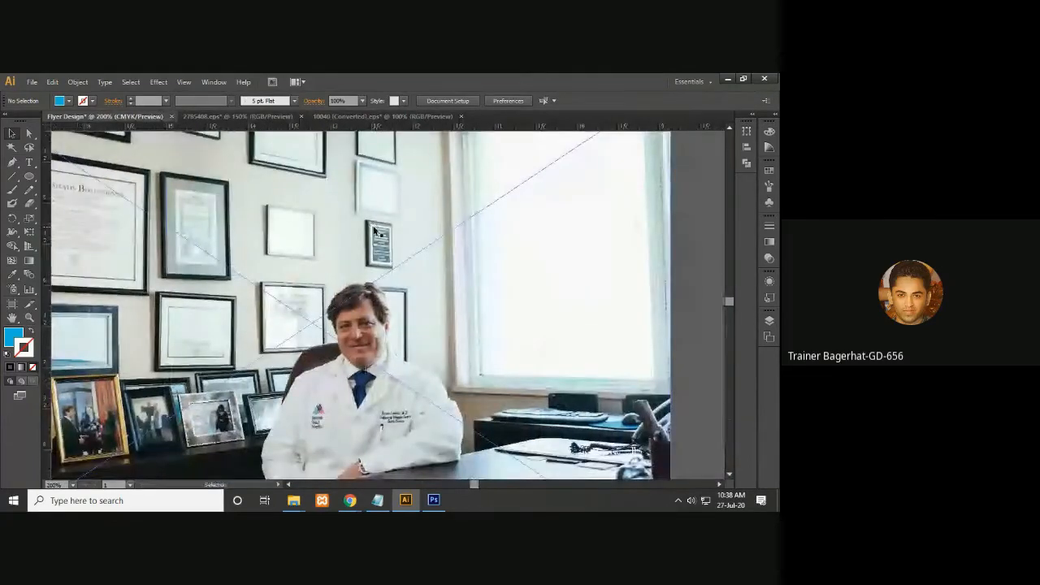
key("ctrl+minus")
key("ctrl+minus")
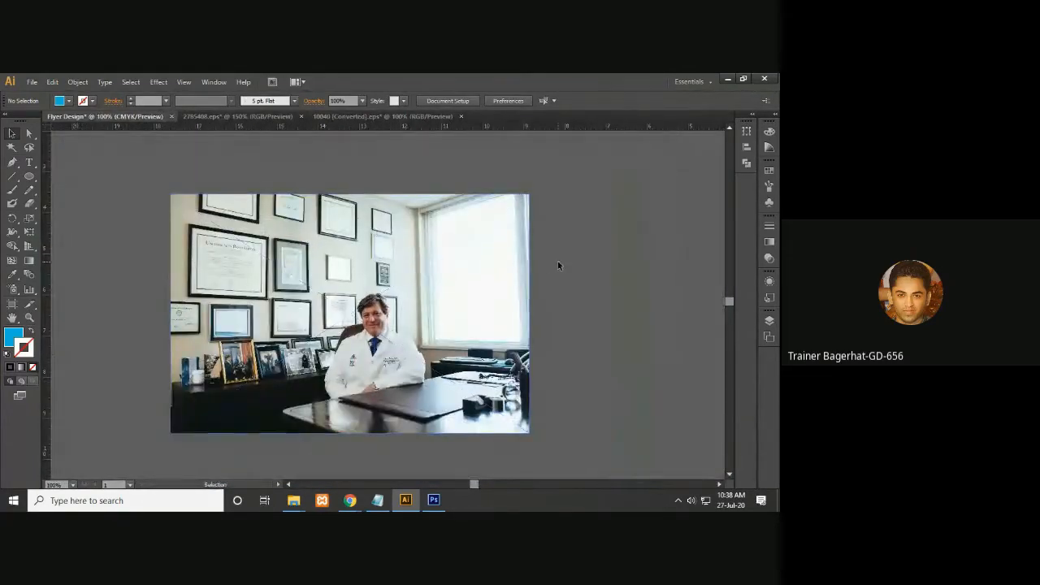
left_click_drag(29, 175, 68, 202)
left_click_drag(372, 334, 406, 377)
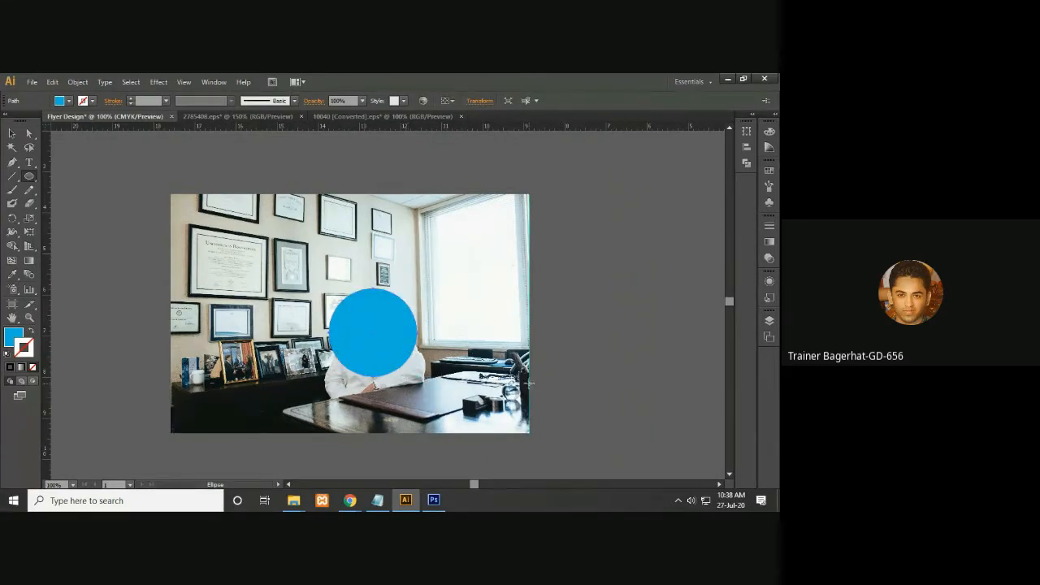
- Crop the doctor photo to the blue circle with a clipping mask and deselect it
left_click(12, 133)
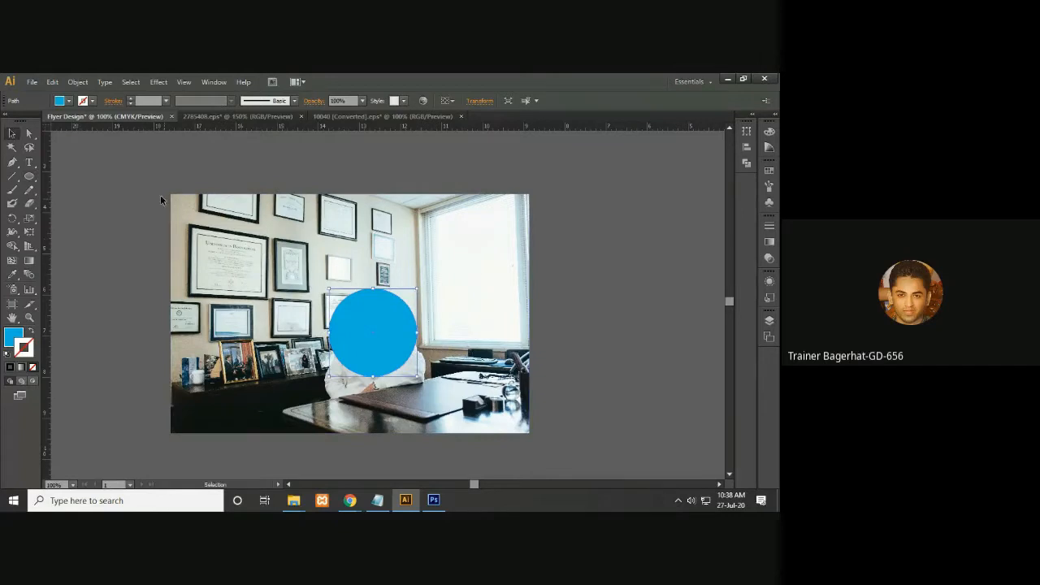
left_click(253, 279, "shift")
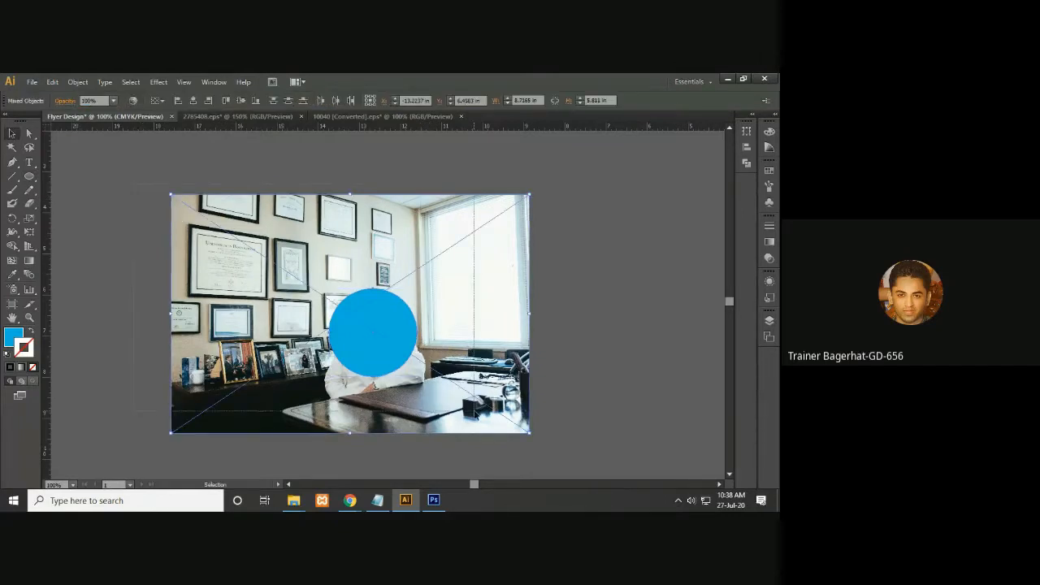
right_click(335, 311)
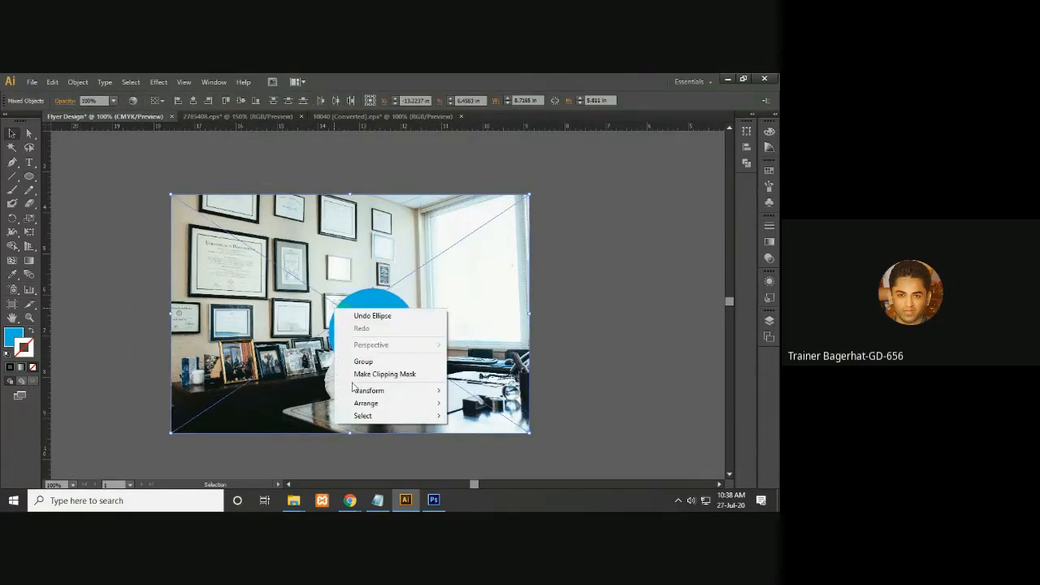
left_click(398, 376)
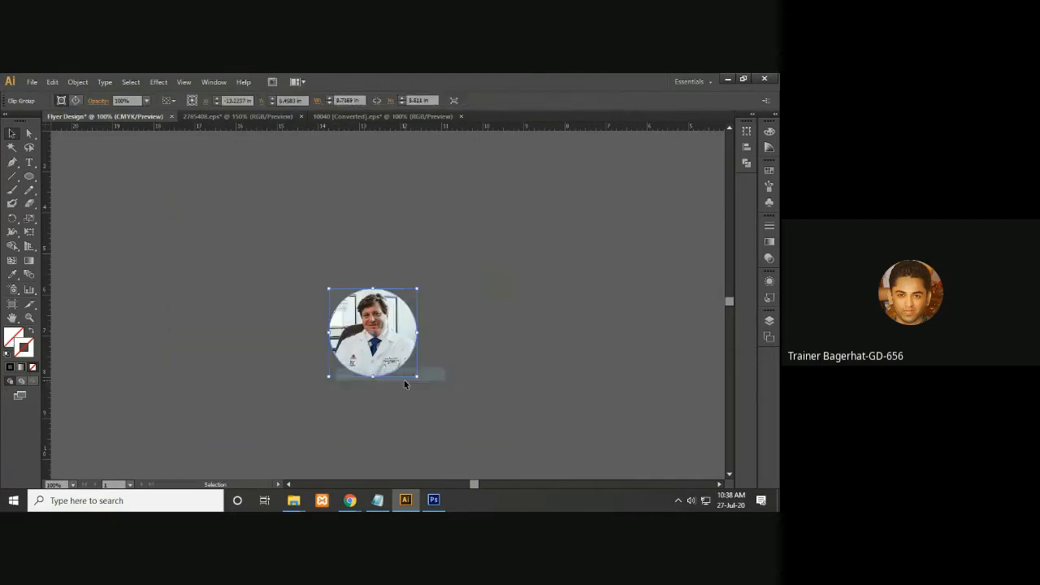
left_click(576, 362)
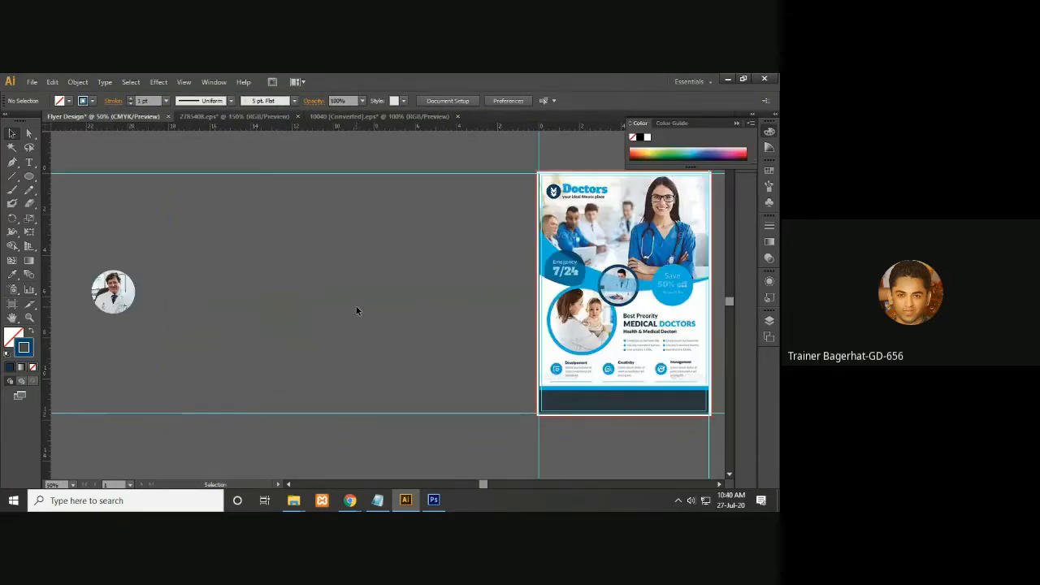
- Place the linked scientist-working laboratory photo from the Downloads folder into the flyer document
left_click(32, 82)
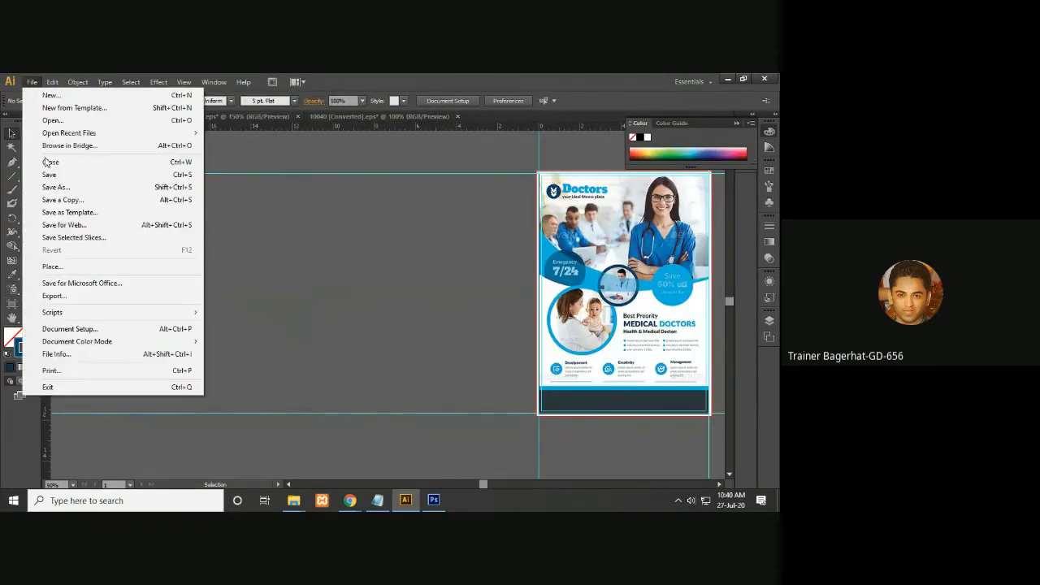
left_click(69, 268)
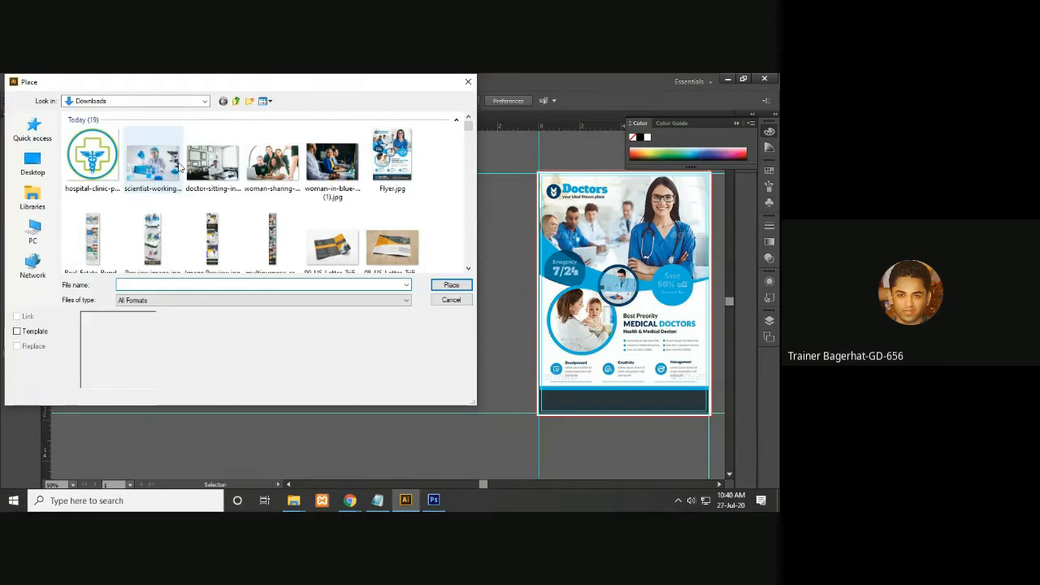
double_click(154, 168)
- Scale the scientist photo down to about 9.6 in wide and move it left of the circular doctor photo
key("ctrl+minus")
key("ctrl+minus")
key("ctrl+minus")
key("ctrl+minus")
key("ctrl+minus")
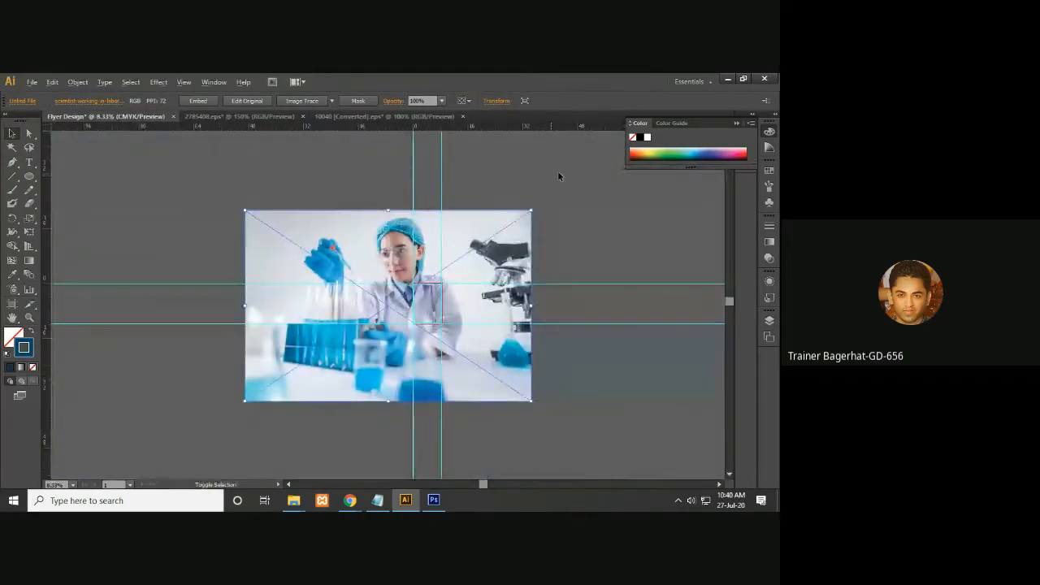
left_click_drag(531, 211, 428, 279)
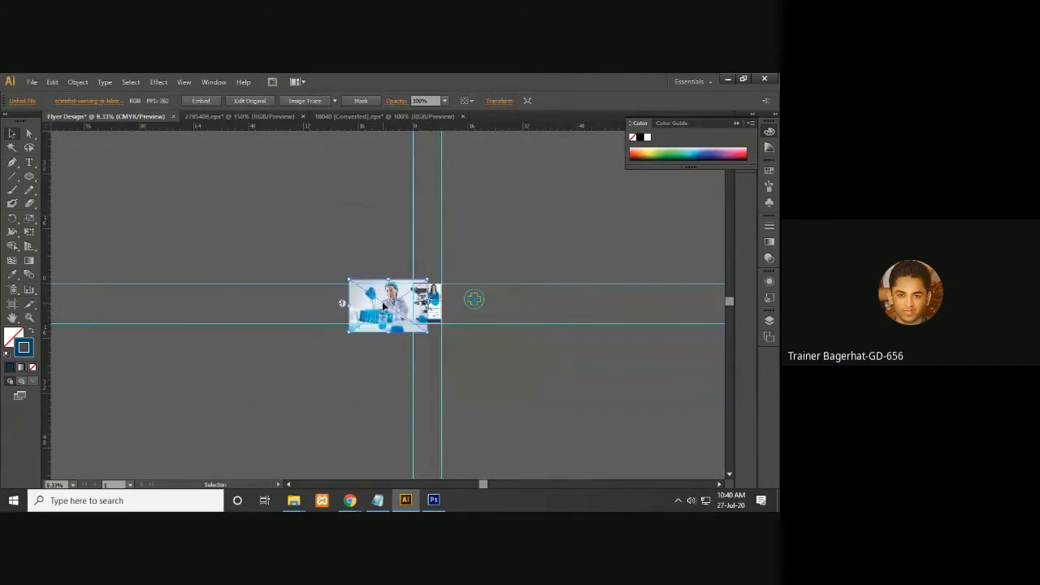
mouse_move(372, 303)
left_mouse_down()
mouse_move(258, 304)
mouse_move(355, 309)
left_mouse_up()
key("ctrl+plus")
key("ctrl+plus")
key("space")
left_click_drag(338, 269, 489, 270)
left_click(342, 312)
key("ctrl+plus")
key("ctrl+plus")
key("space")
left_click(530, 278)
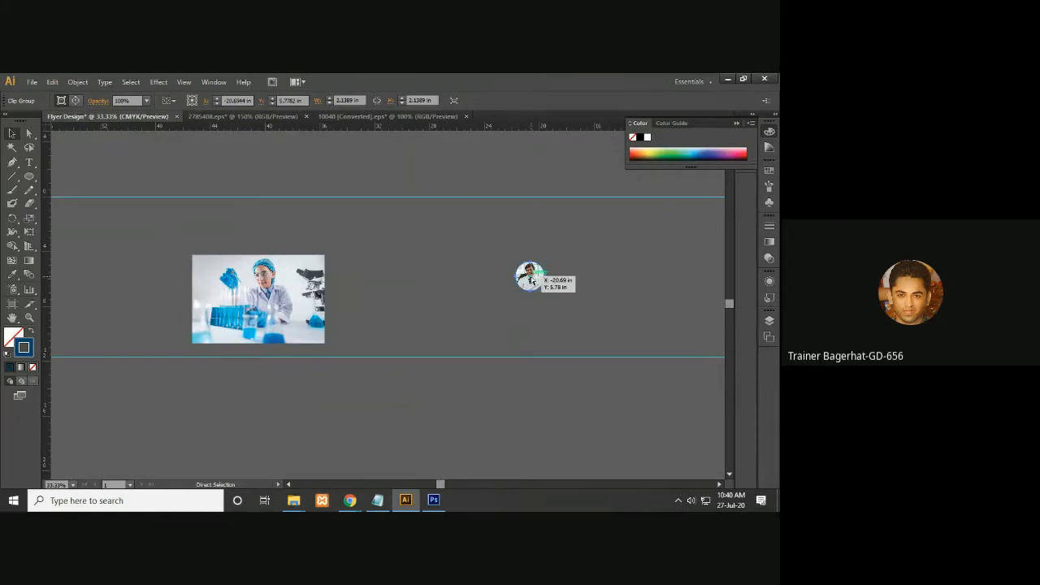
left_click(530, 280)
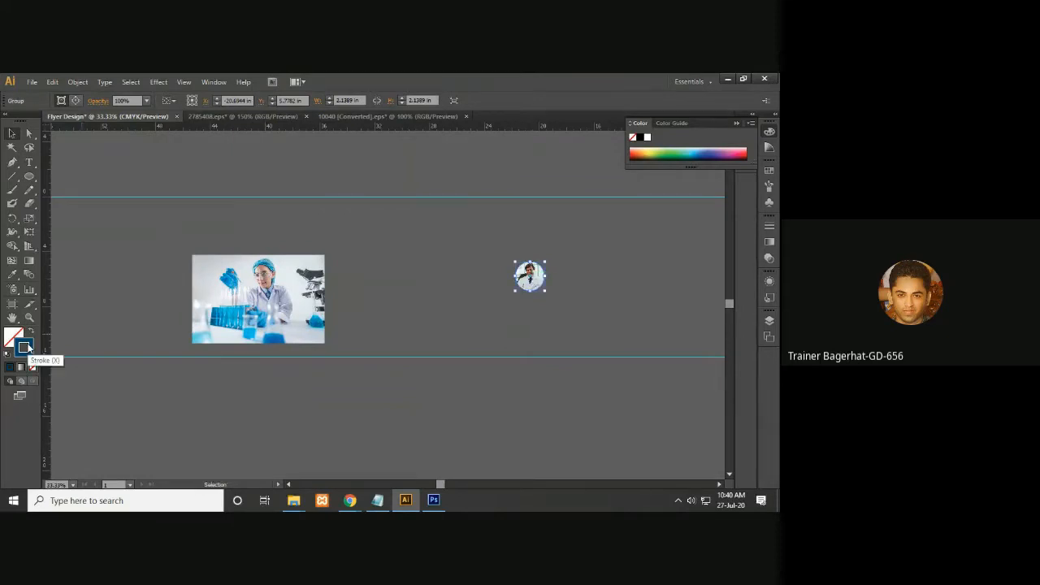
left_click(520, 304)
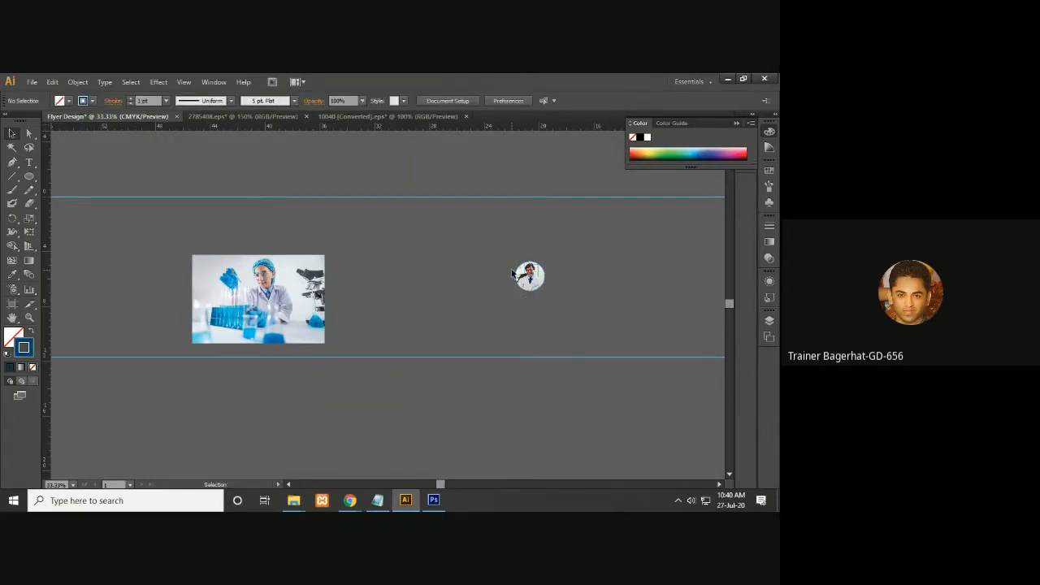
left_click(528, 276)
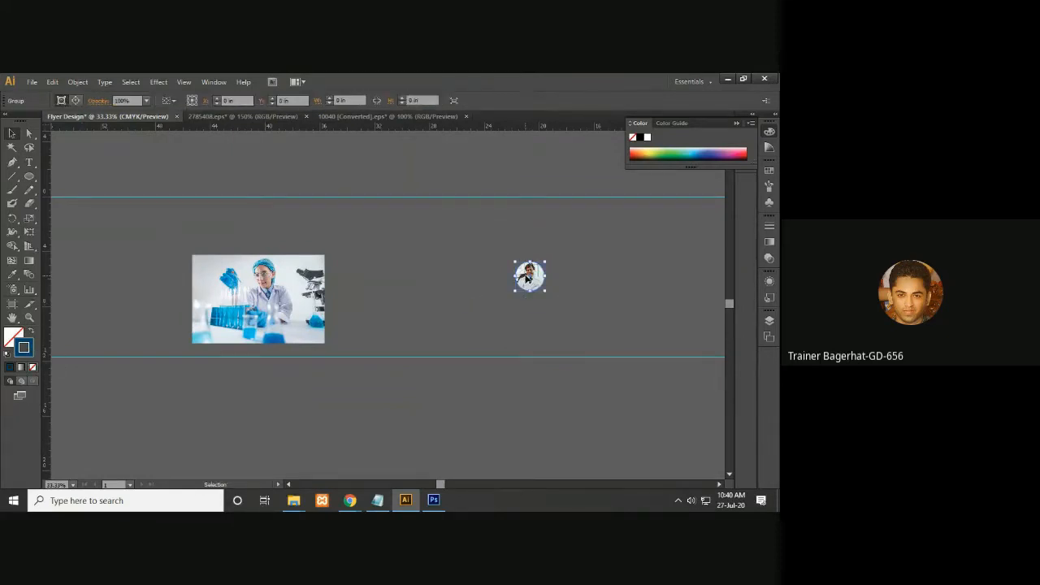
left_click(221, 279)
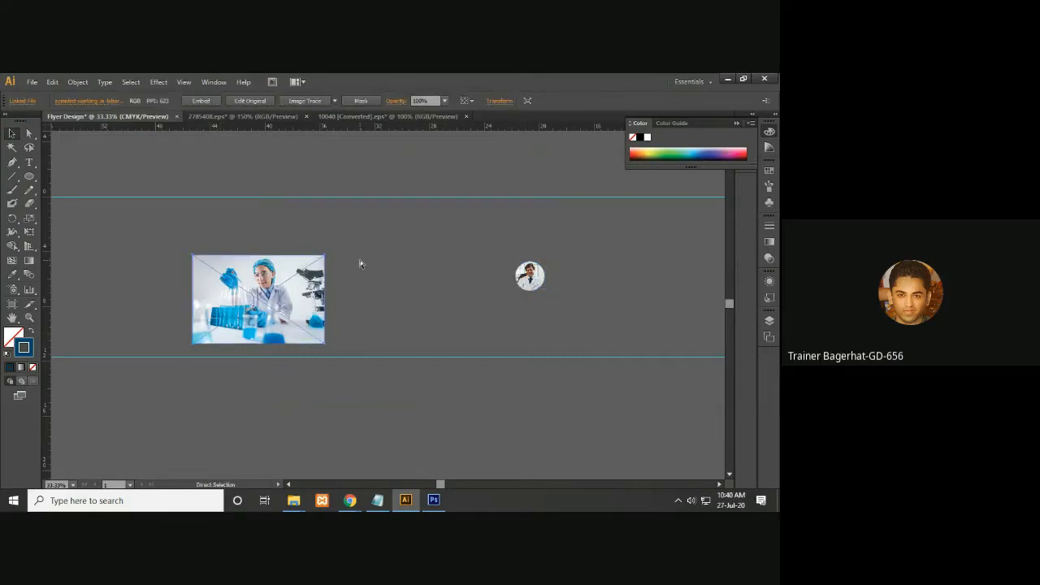
key("ctrl+plus")
left_click_drag(359, 262, 438, 267)
left_click(473, 271)
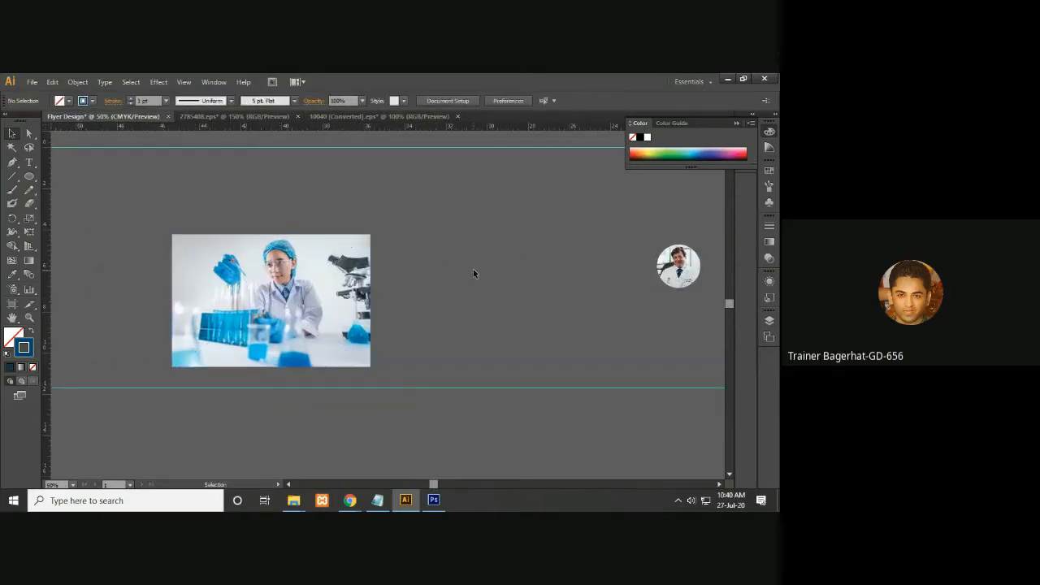
- Draw a circle about 5.8 in in diameter from its centre over the scientist in the photo with the Ellipse tool
key("ctrl+minus")
key("ctrl+minus")
left_click_drag(580, 395, 481, 397)
left_click(29, 178)
left_click_drag(29, 177, 70, 204)
left_click_drag(172, 296, 201, 321)
- Nudge the circle down until it lies within the photo's height and frames the scientist's head and upper body
left_click(12, 133)
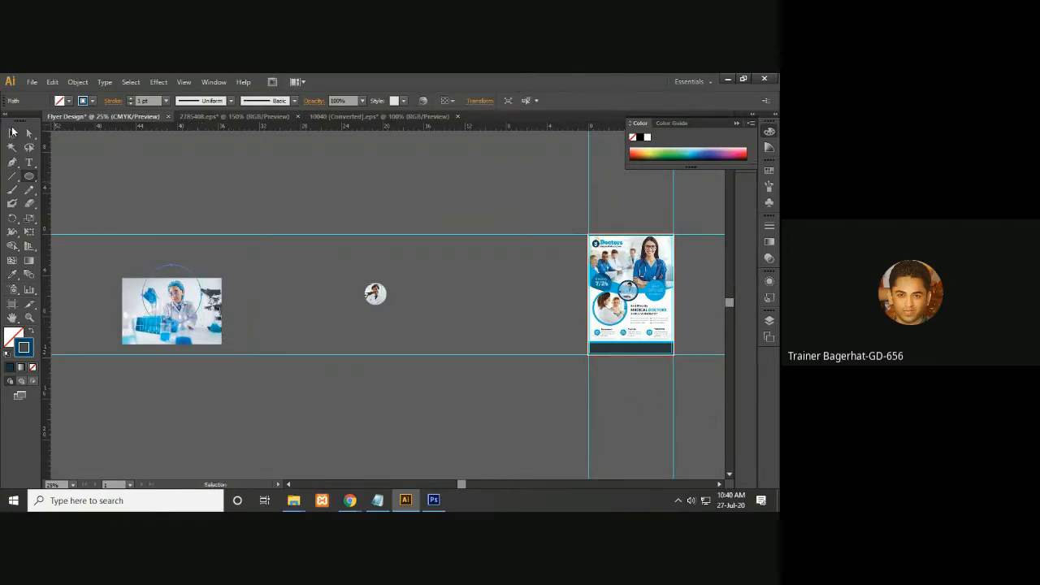
key("Down")
key("Down")
key("Down")
key("Down")
key("Down")
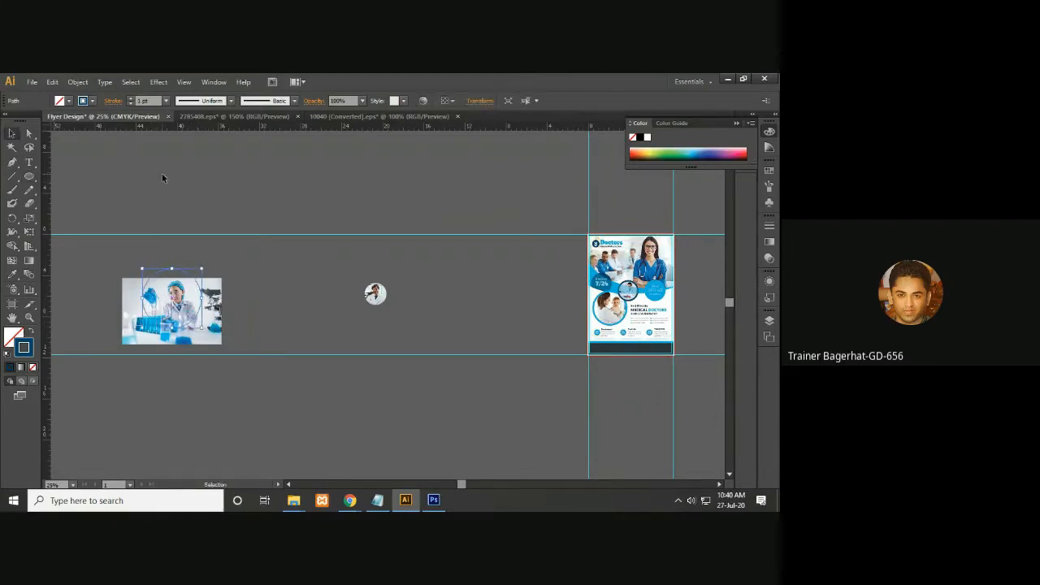
key("Down")
key("Down")
key("Down")
key("Down")
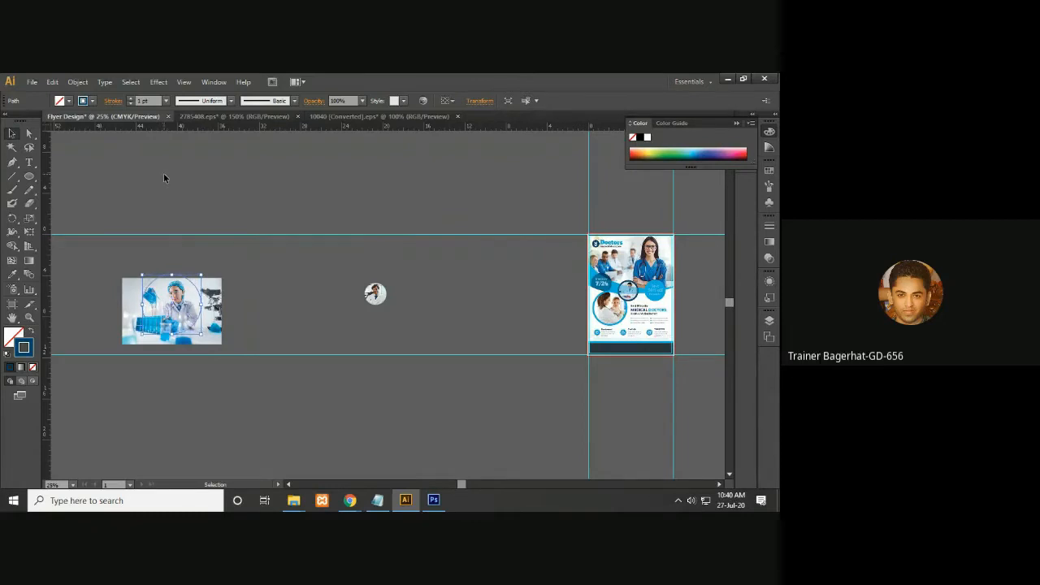
key("Down")
key("Down")
key("Down")
key("Down")
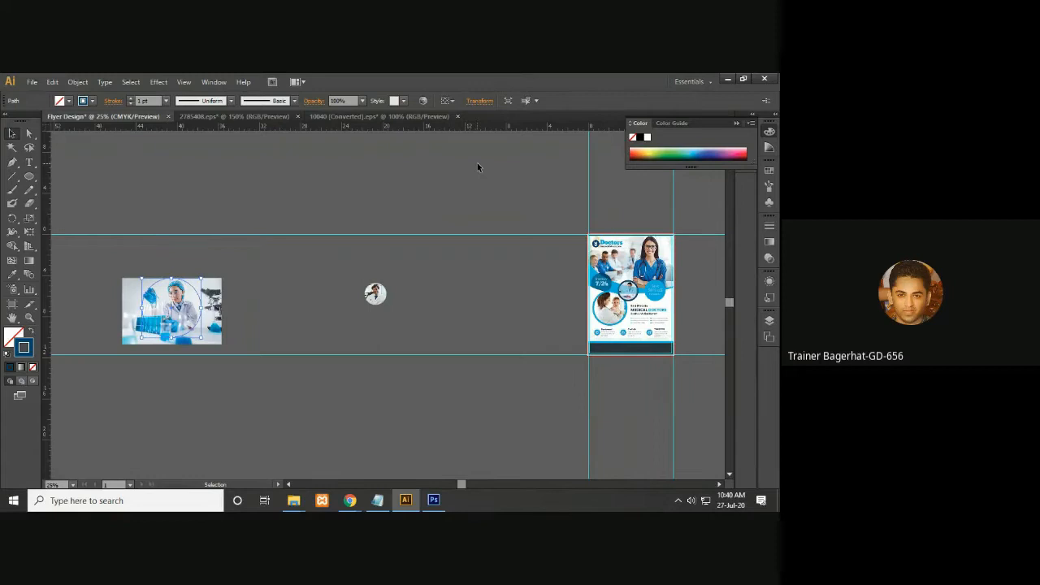
- Swap the circle's fill and stroke, and crop the scientist photo to the circle with a clipping mask
left_click(32, 330)
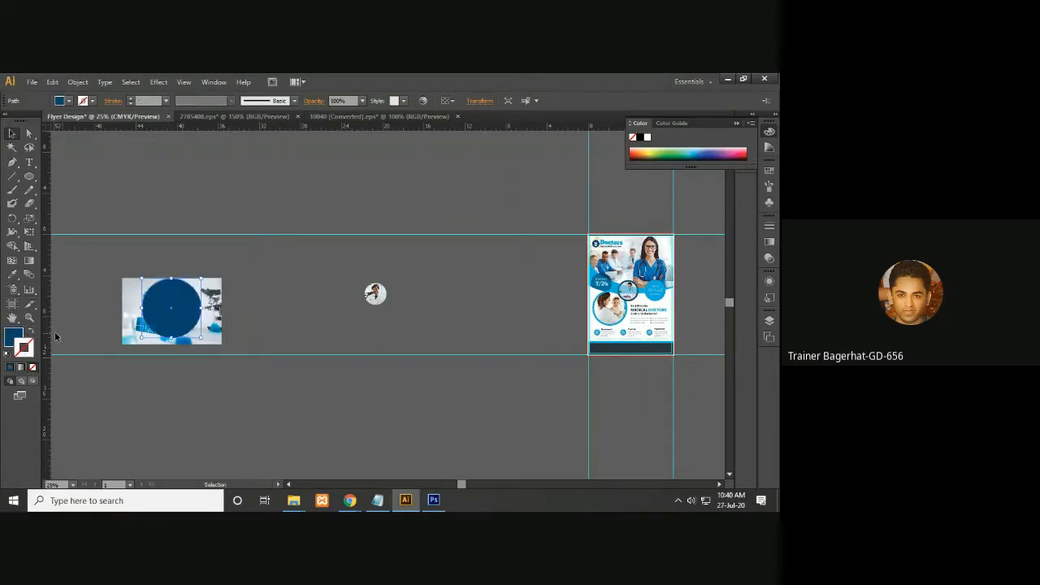
left_click(273, 316)
left_click_drag(77, 263, 278, 331)
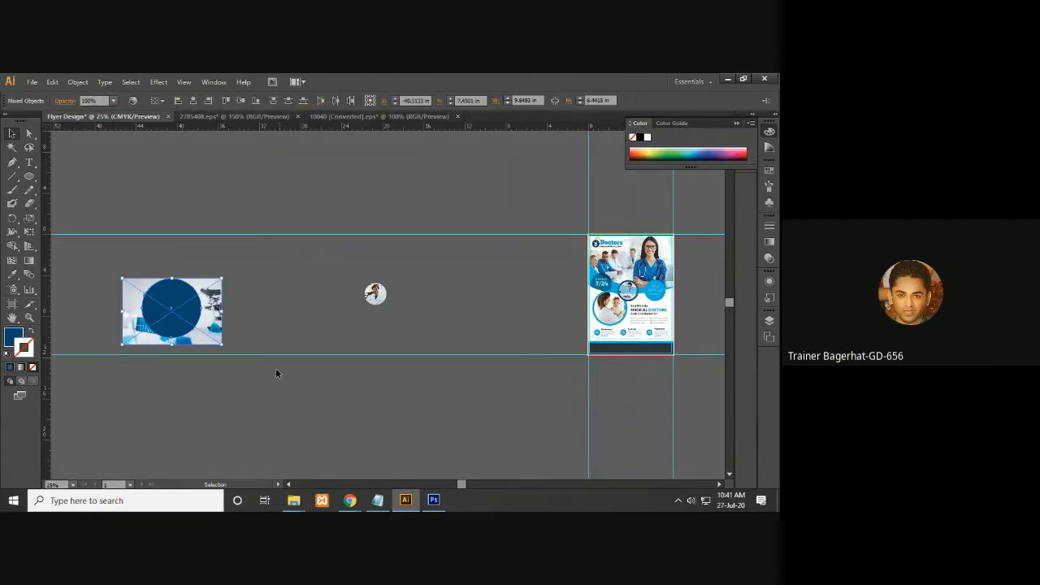
right_click(202, 316)
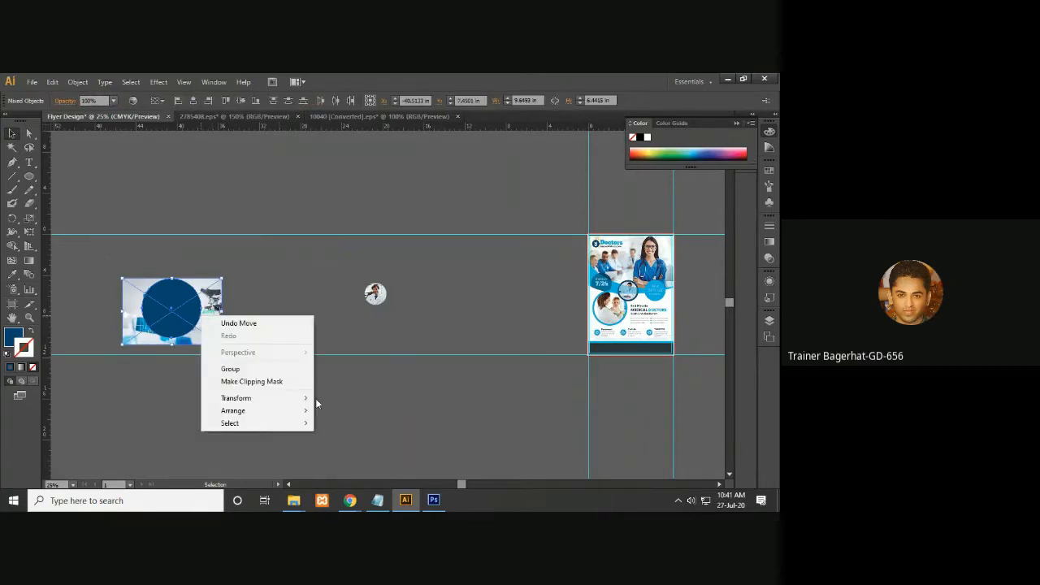
left_click(265, 383)
left_click(128, 284)
left_click(200, 318)
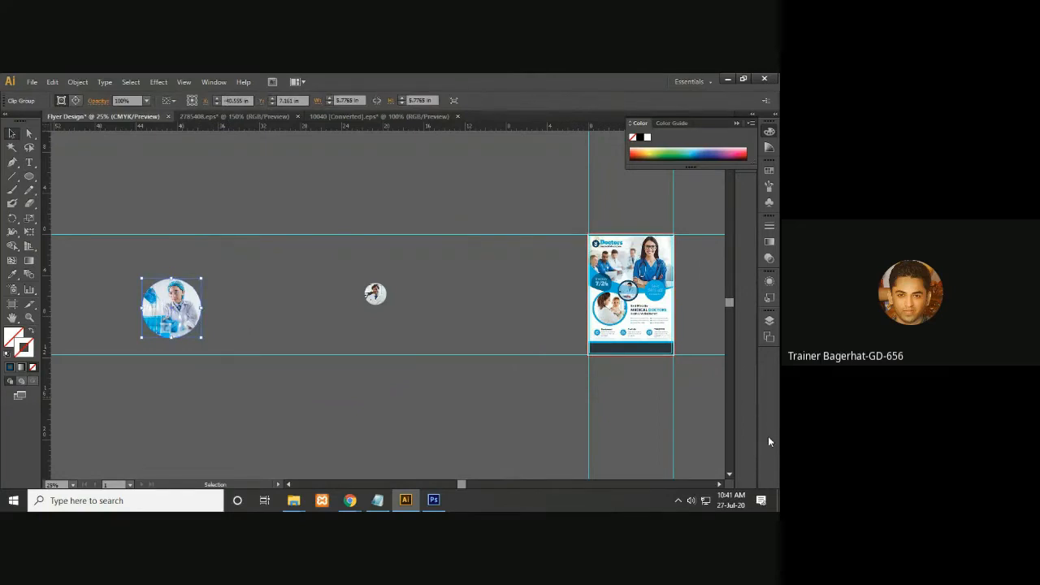
- Move the circular scientist photo between the doctor photo and the flyer and give it a 14 pt dark blue stroke
left_click_drag(152, 307, 455, 290)
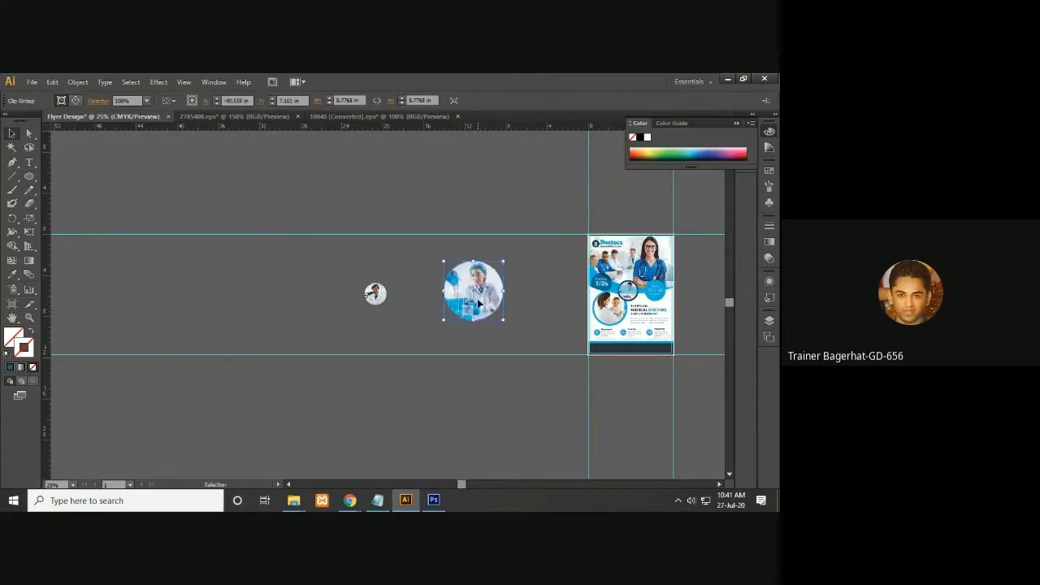
left_click(769, 262)
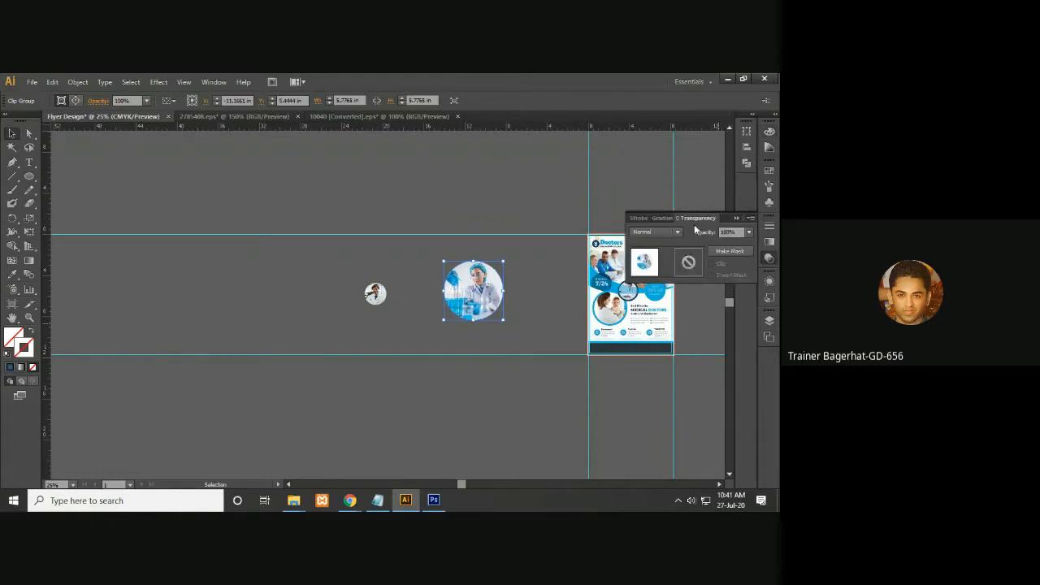
left_click(639, 219)
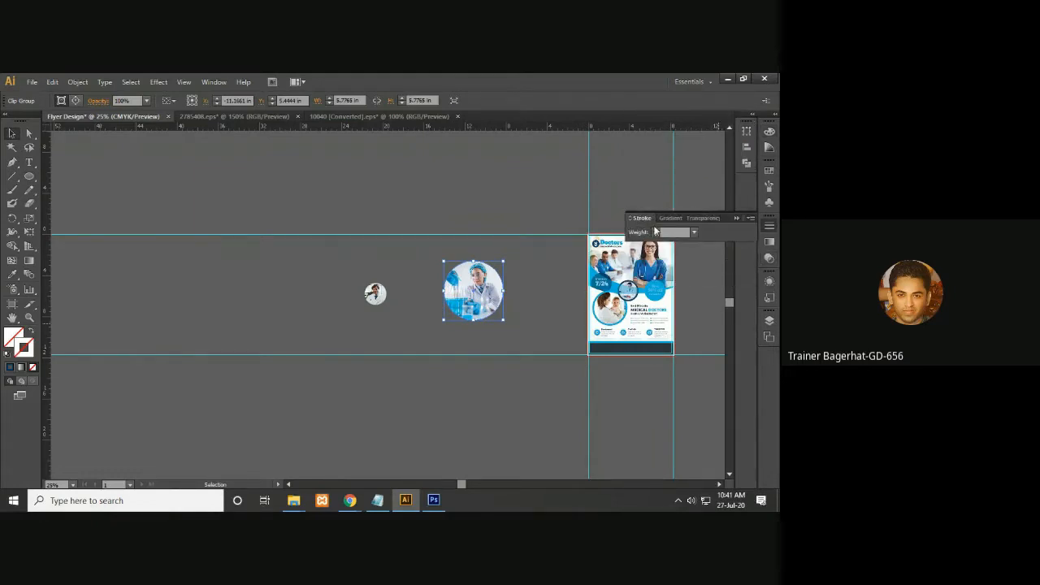
left_click(656, 231)
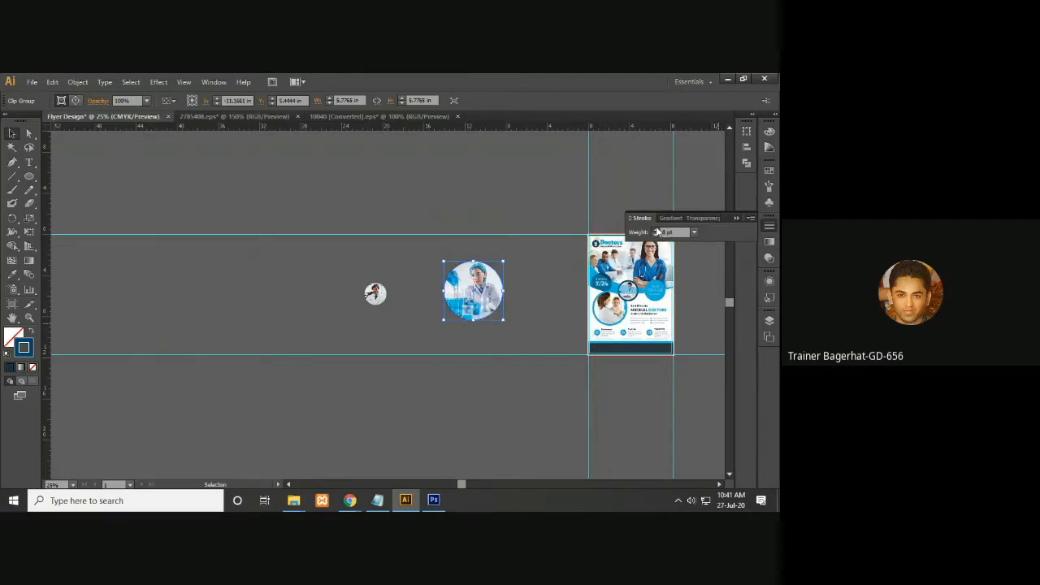
left_click(571, 256)
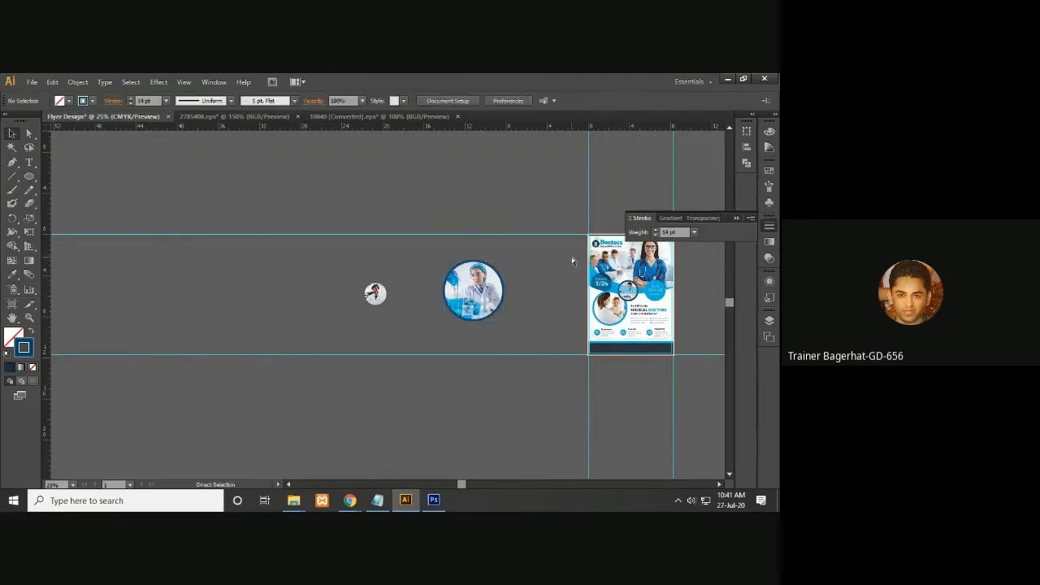
key("ctrl+plus")
scroll(571, 256, "right", 5)
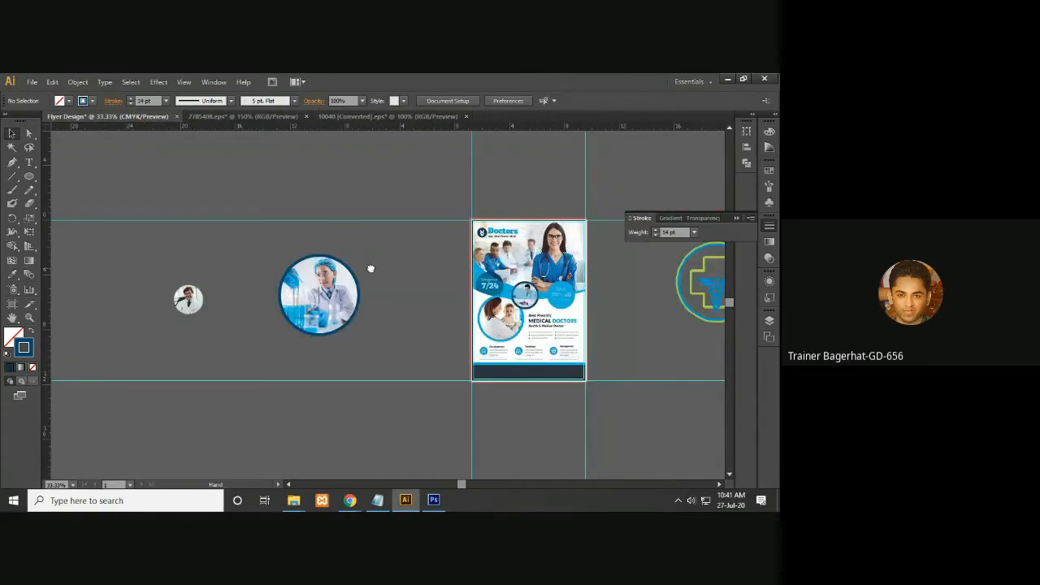
left_click(707, 268)
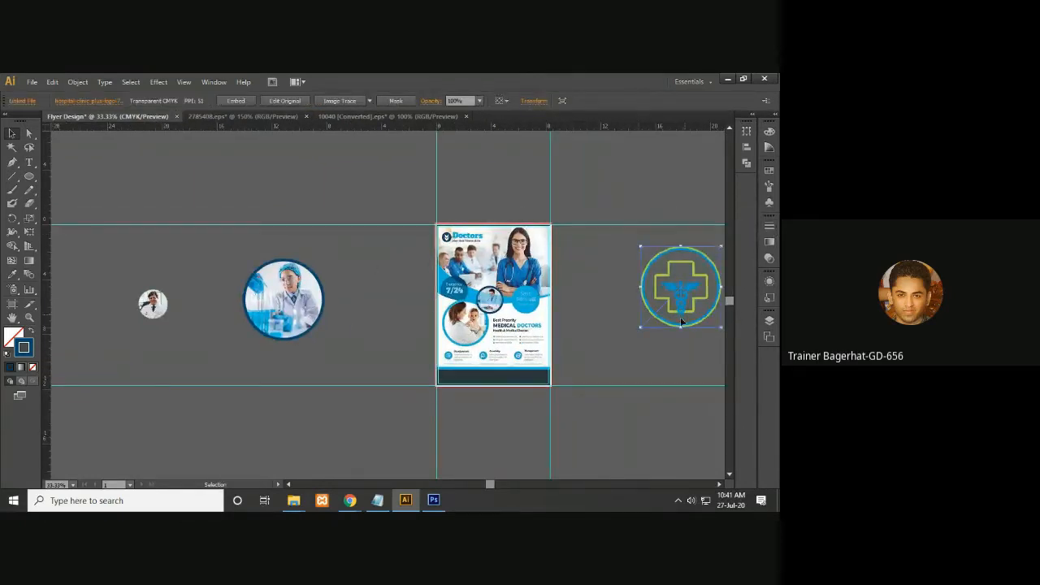
left_click(769, 227)
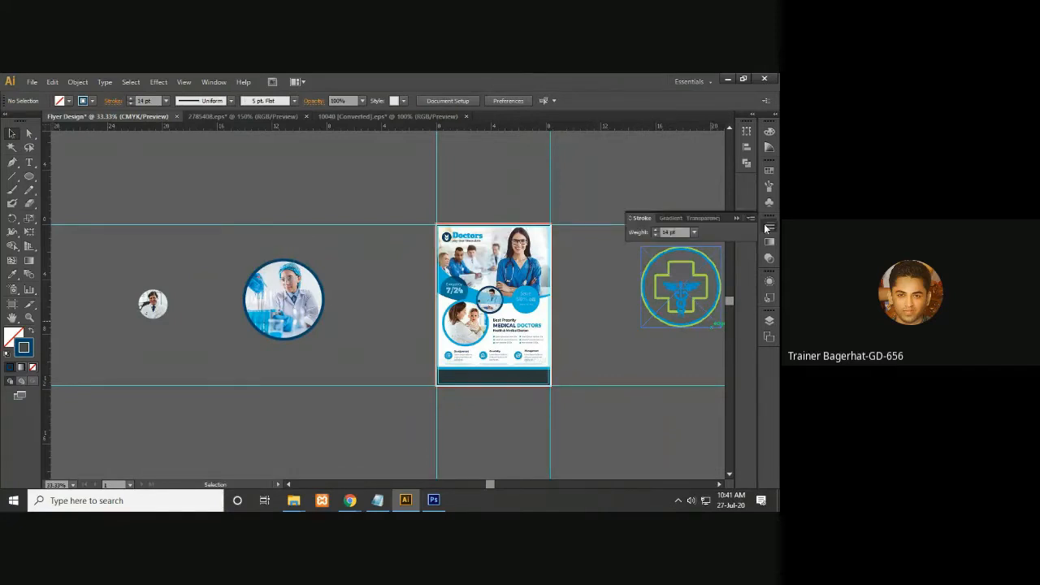
left_click(769, 228)
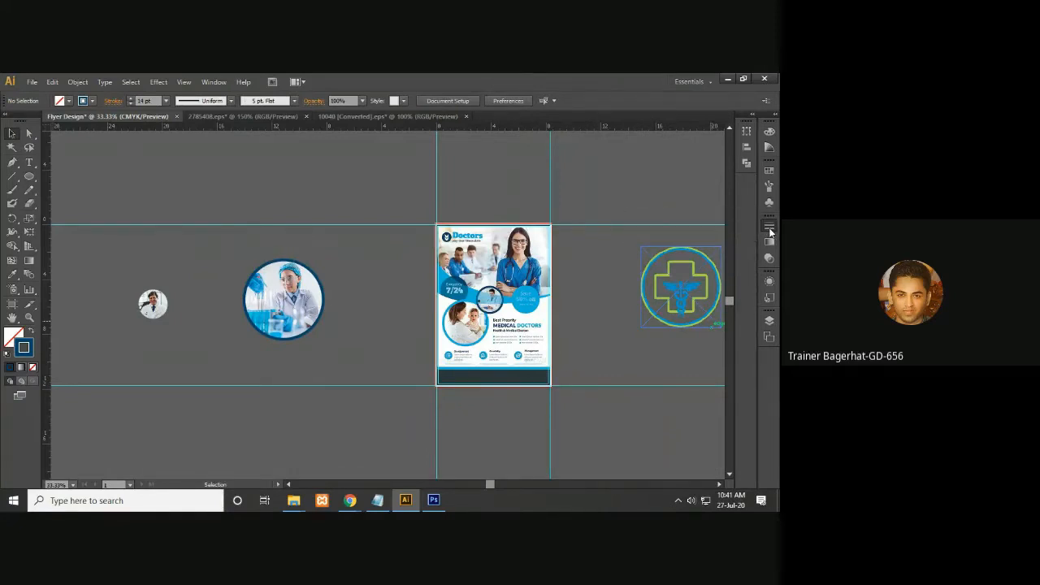
left_click(769, 228)
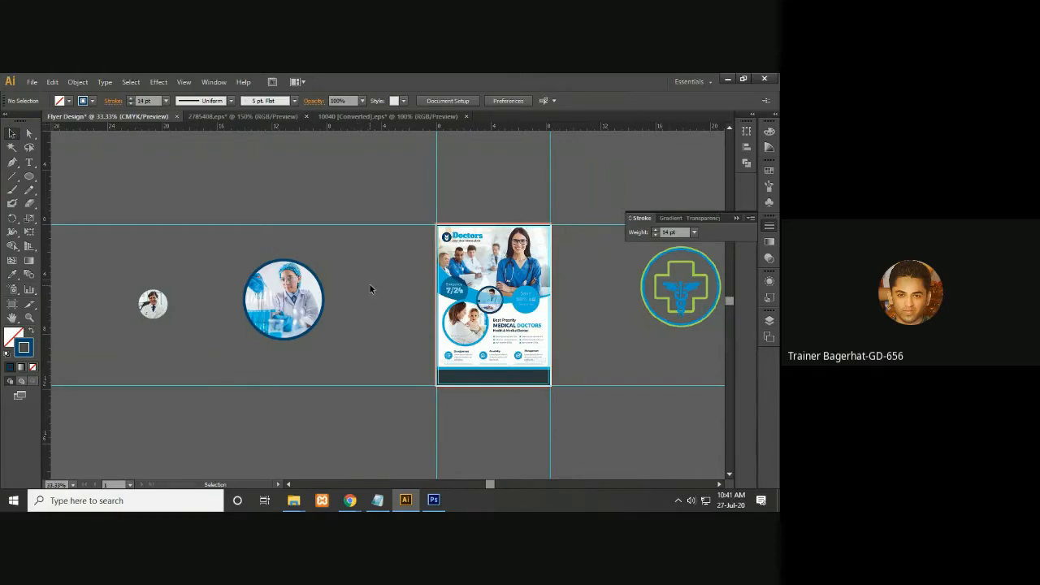
- Recolour the circular scientist photo's outline with the flyer's light ring blue using the Eyedropper
key("ctrl+equal")
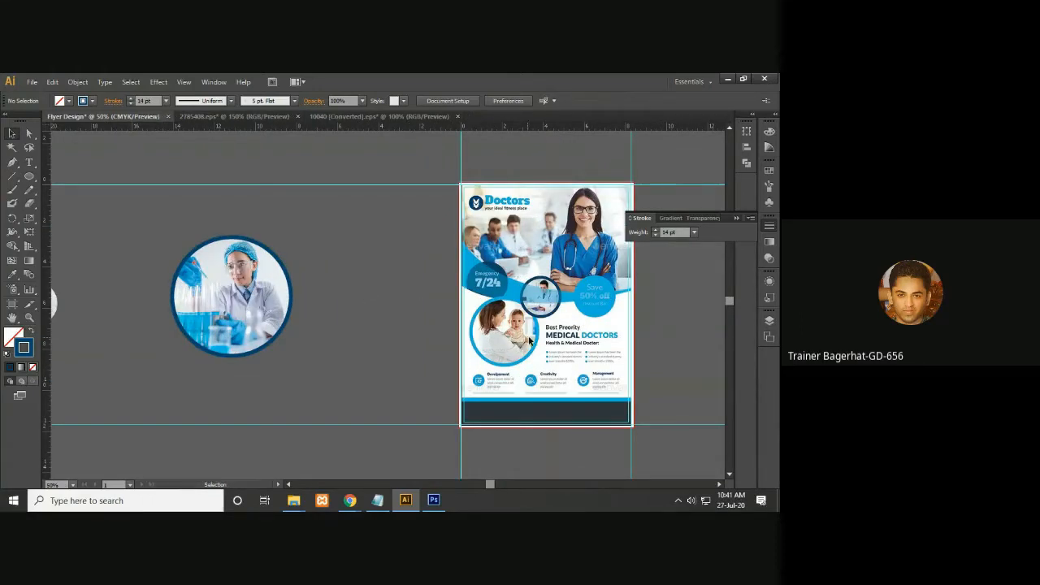
left_click_drag(333, 369, 221, 235)
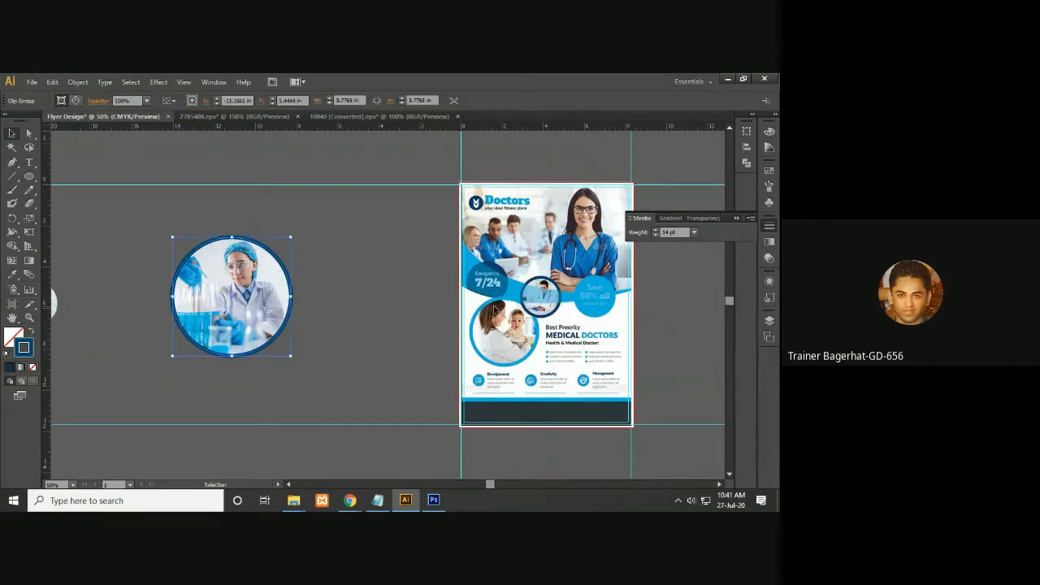
key("i")
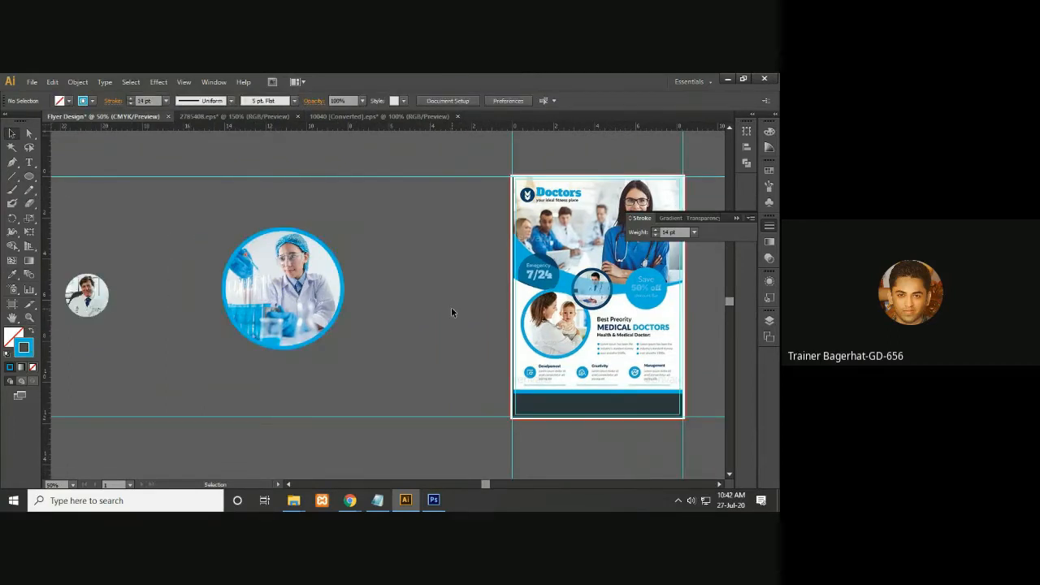
key("ctrl+equal")
key("ctrl+equal")
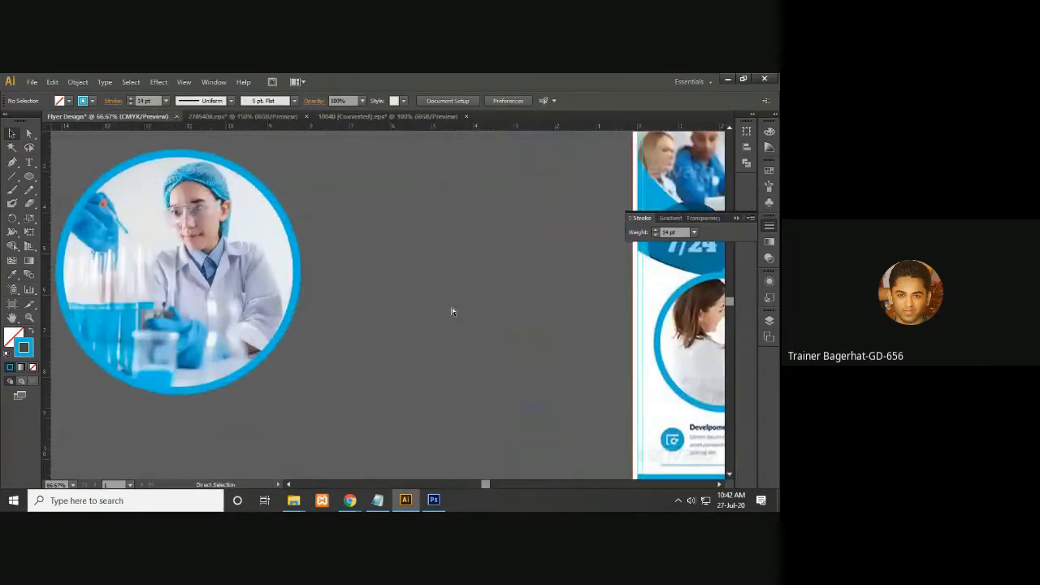
key("ctrl+minus")
key("ctrl+minus")
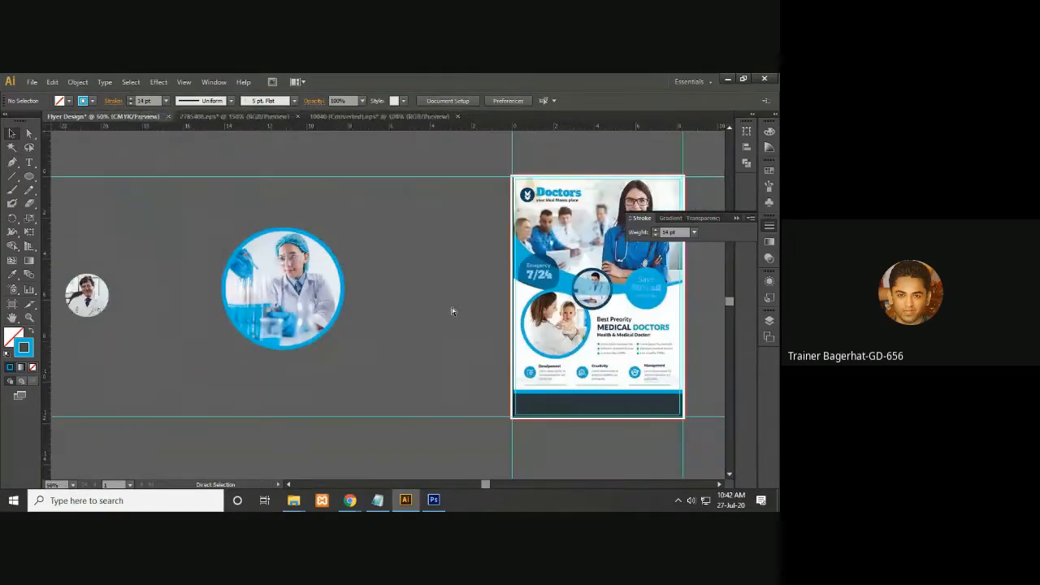
- Scale the circular scientist photo down proportionally to roughly two-thirds of its size and move it slightly closer to the flyer
key("v")
left_click(321, 256)
left_click_drag(344, 229, 356, 259)
left_click(419, 268)
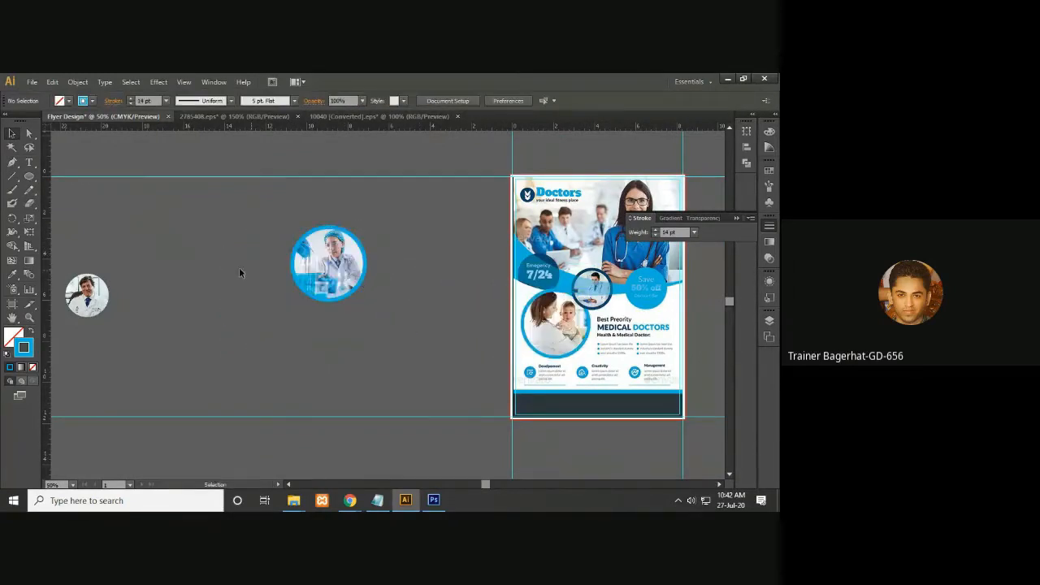
- Move the circular doctor photo nearer the scientist photo, set its stroke to 14 pt and enlarge it to about 4 in in diameter
left_click_drag(92, 288, 207, 290)
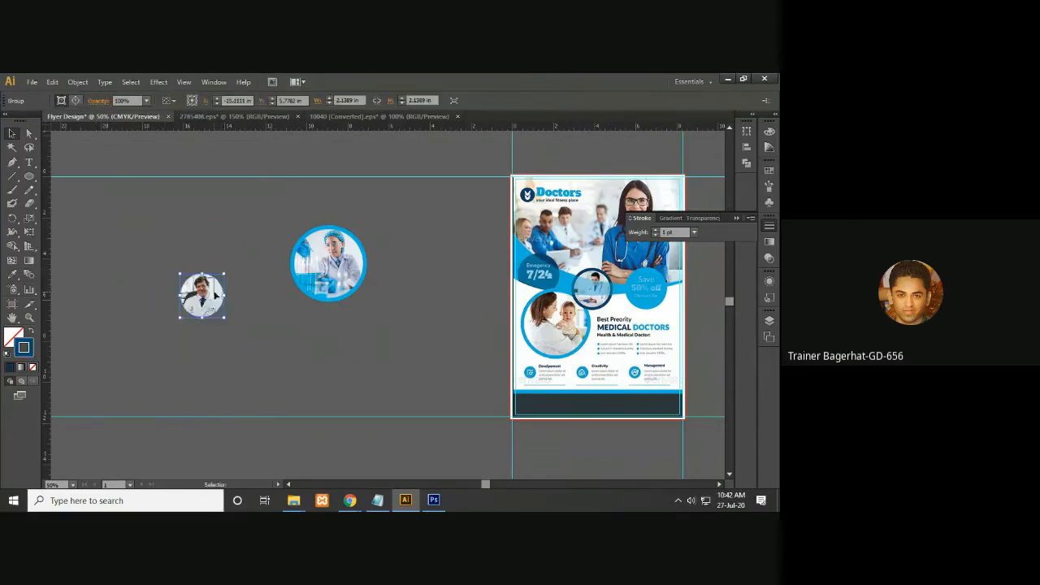
type("14")
key("Return")
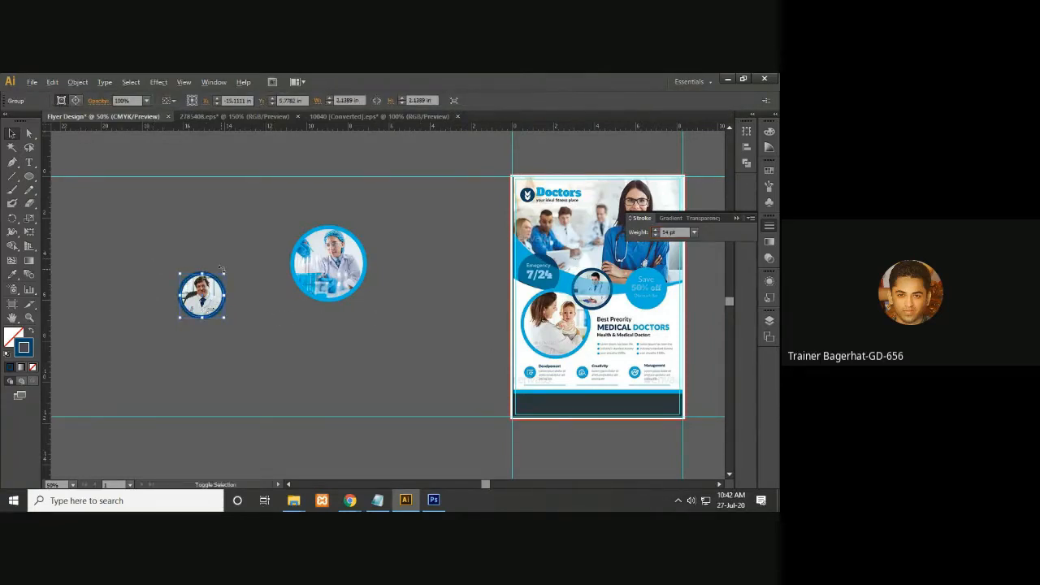
left_click_drag(224, 274, 244, 255)
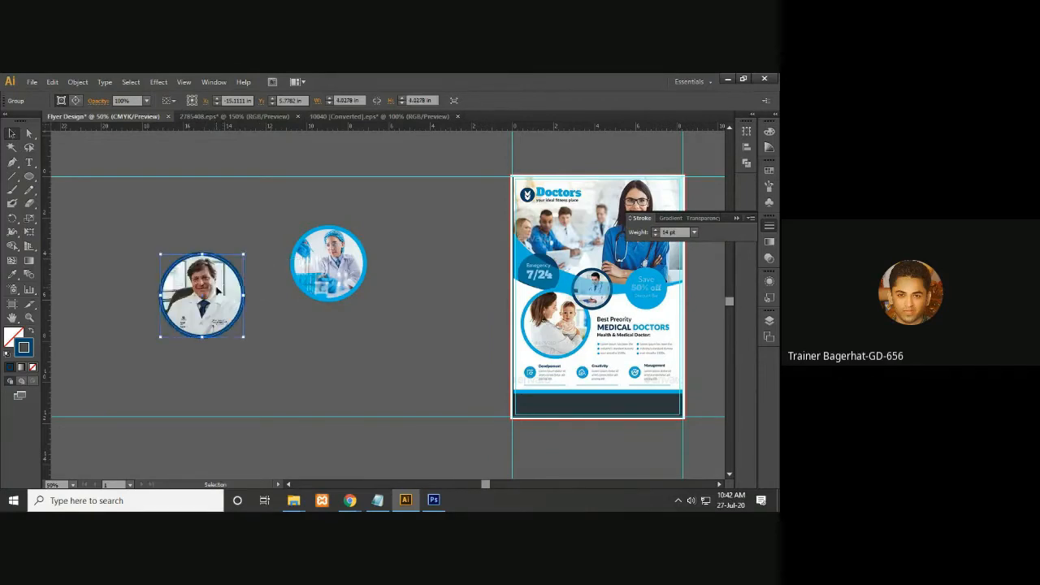
left_click(290, 305)
- Duplicate the light blue circle over the flyer's "Save 50% off" badge onto the "Emergency 7/24" badge
key("ctrl+minus")
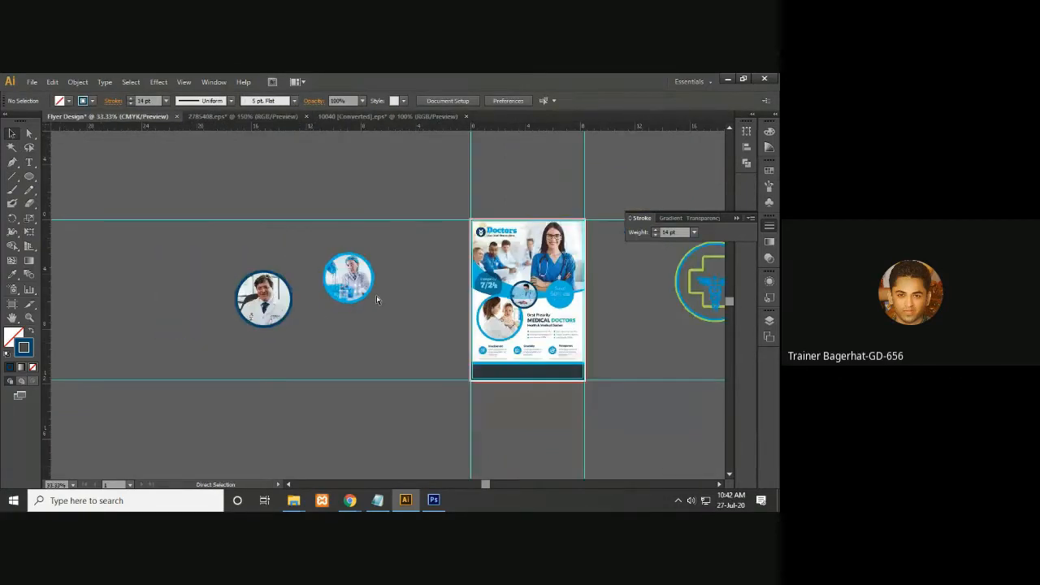
key("space")
left_click_drag(564, 306, 516, 296)
key("ctrl+plus")
key("ctrl+plus")
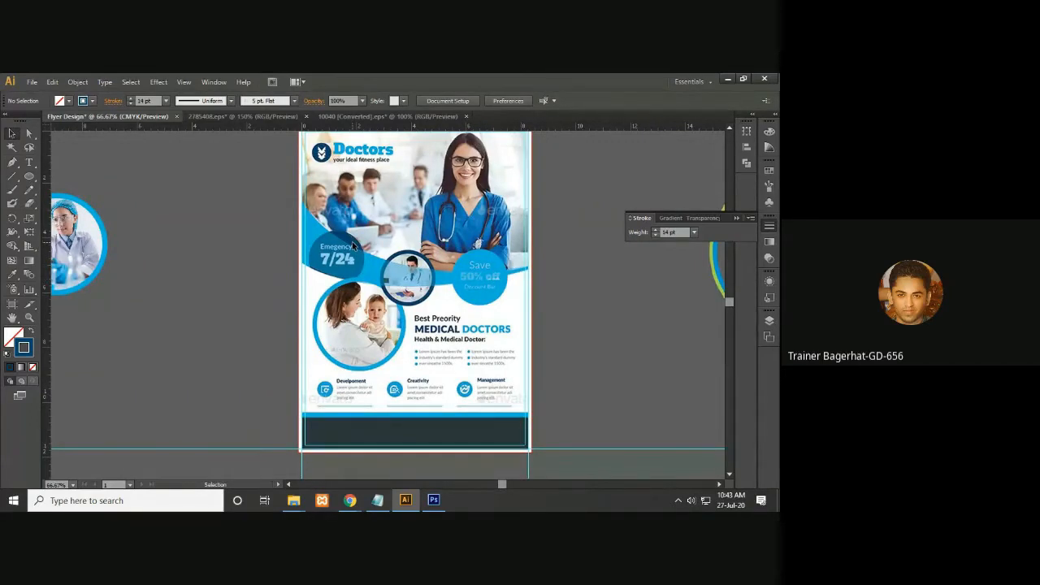
left_click(486, 304)
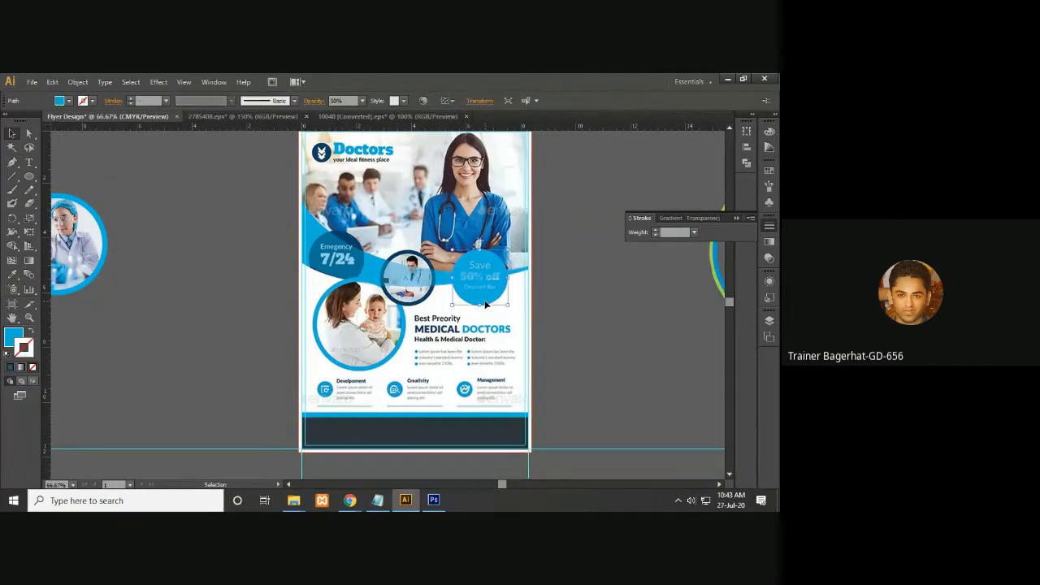
left_click_drag(486, 302, 342, 279)
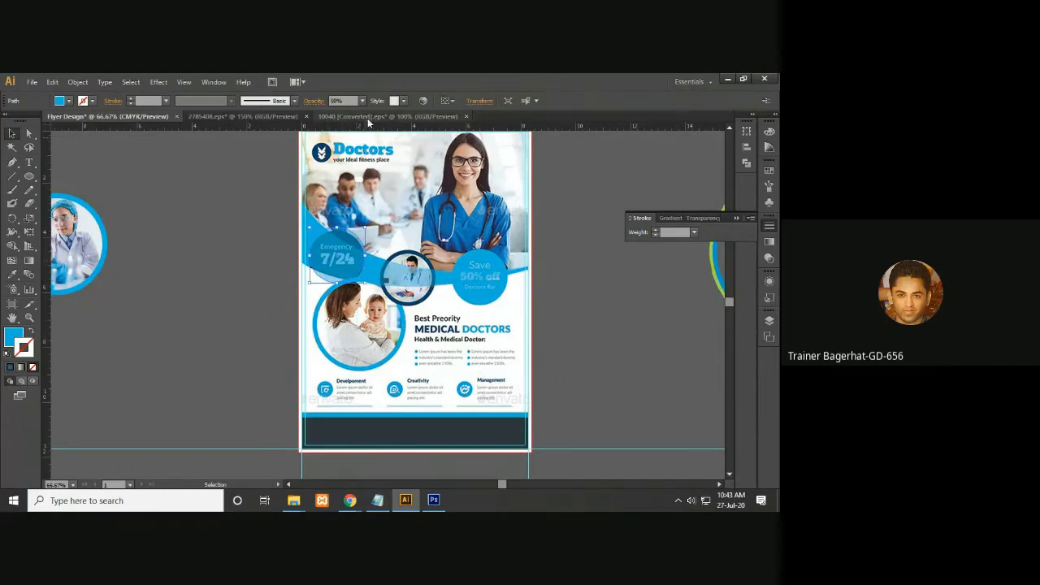
- Try the copied circle over the "Emergency 7/24" badge at 100% opacity and return it to 50%
left_click(362, 101)
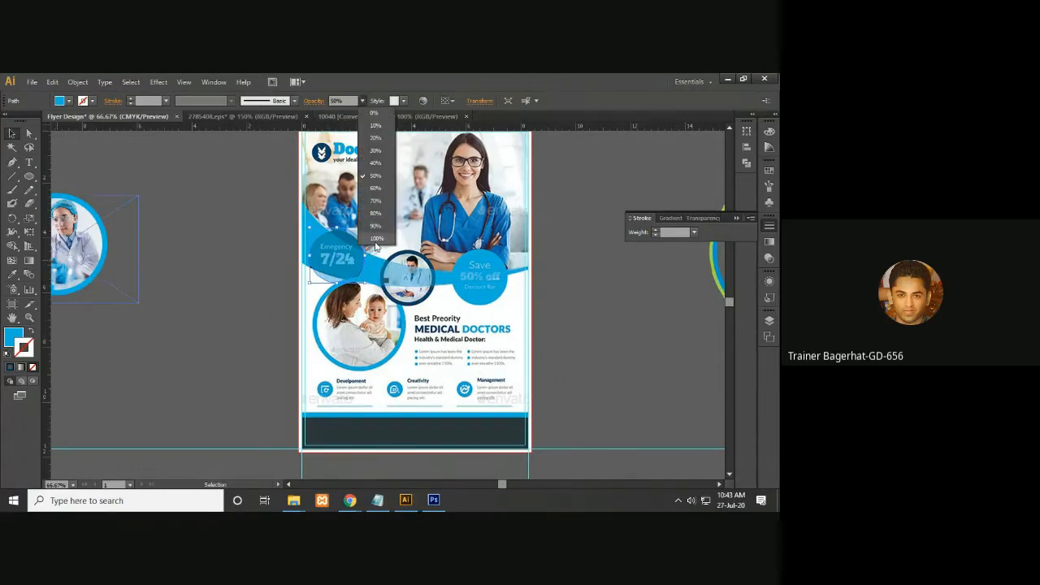
left_click(377, 239)
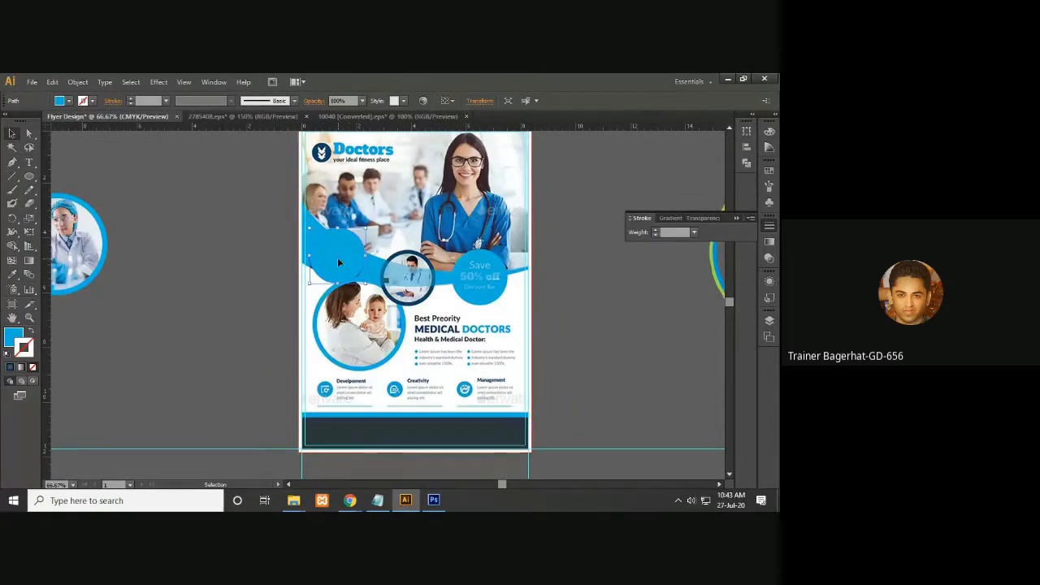
left_click(363, 101)
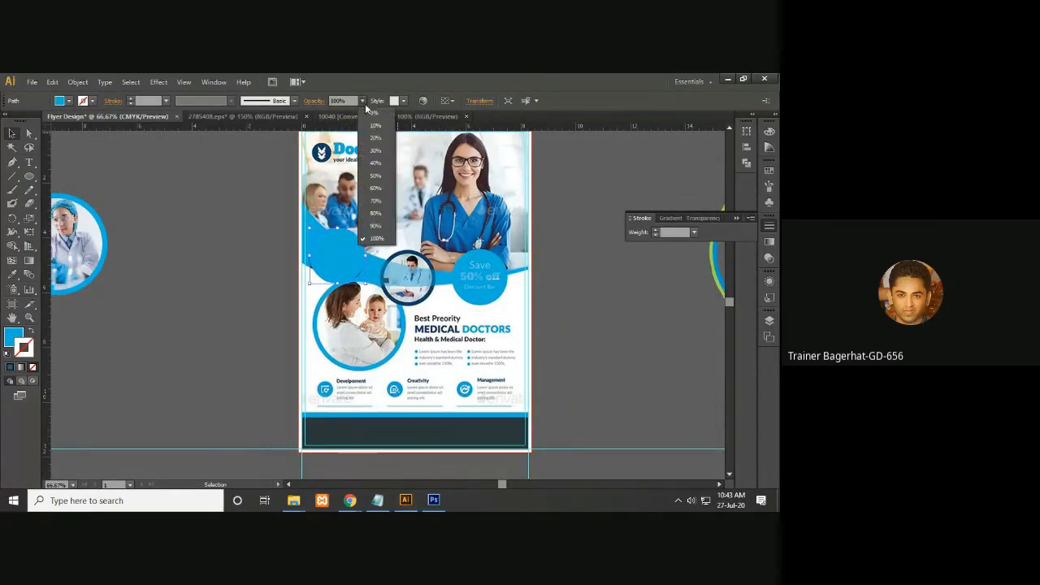
left_click(375, 221)
left_click(583, 276)
- Place the woman-sharing group photo from the Downloads folder into the flyer document
key("space")
left_click_drag(374, 300, 359, 340)
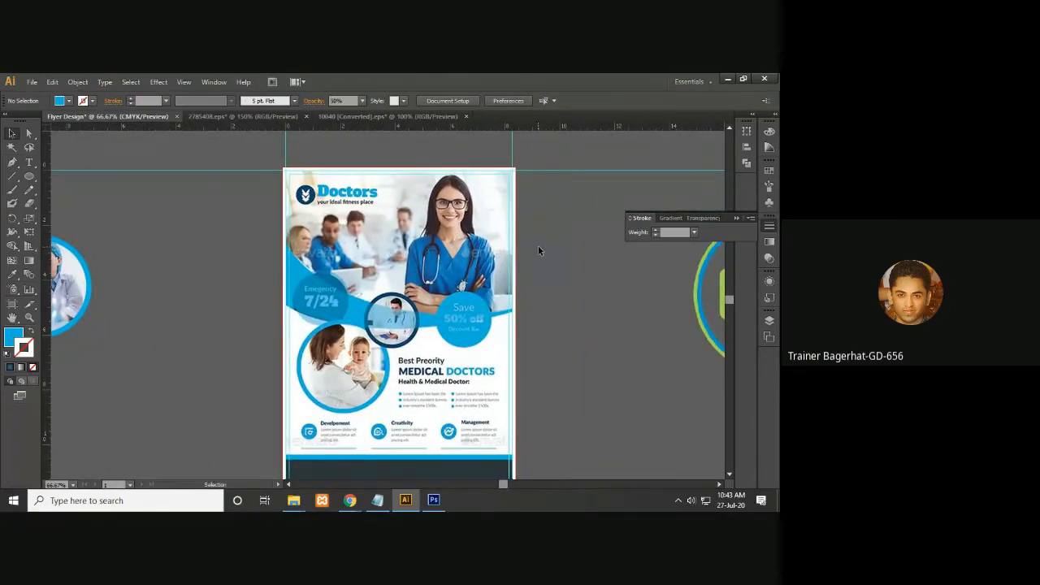
key("space")
left_click_drag(560, 288, 585, 318)
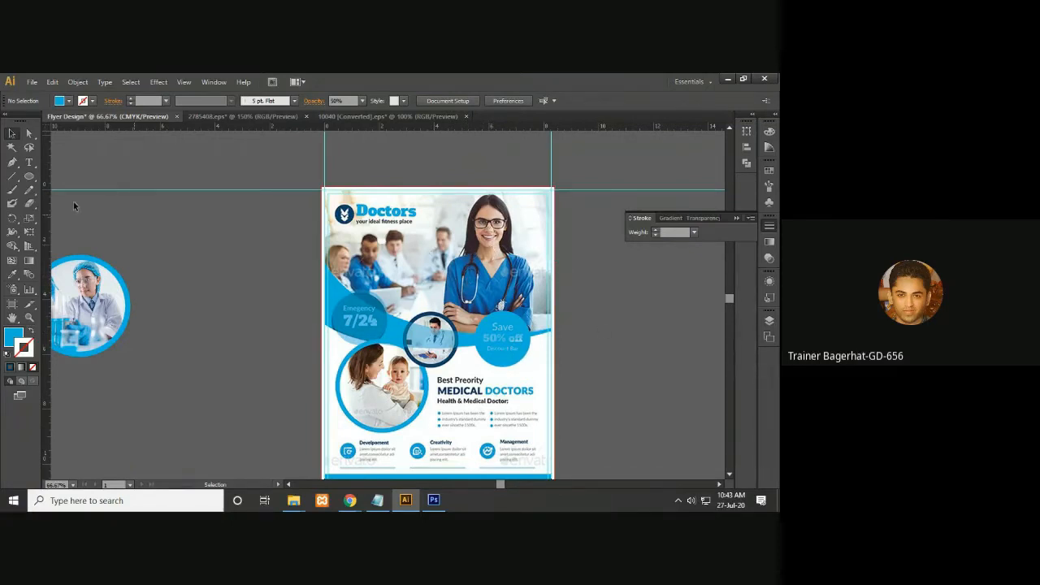
left_click(31, 82)
left_click(68, 266)
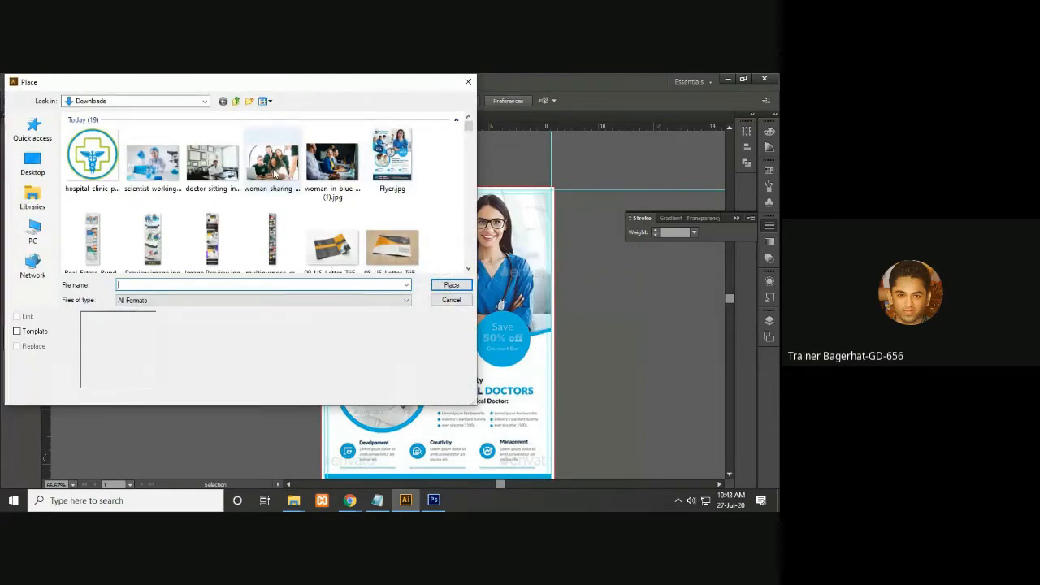
double_click(274, 173)
left_click(272, 168)
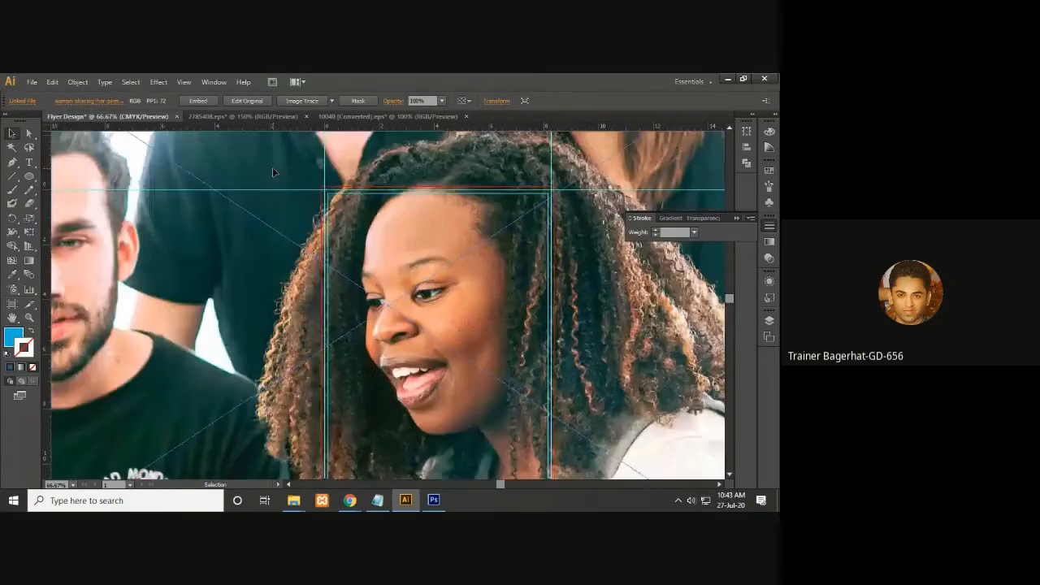
- Scale the group photo down to about the flyer's width and position it on the far side of the medical cross logo
key("ctrl+minus")
key("ctrl+minus")
key("ctrl+minus")
key("ctrl+minus")
key("ctrl+minus")
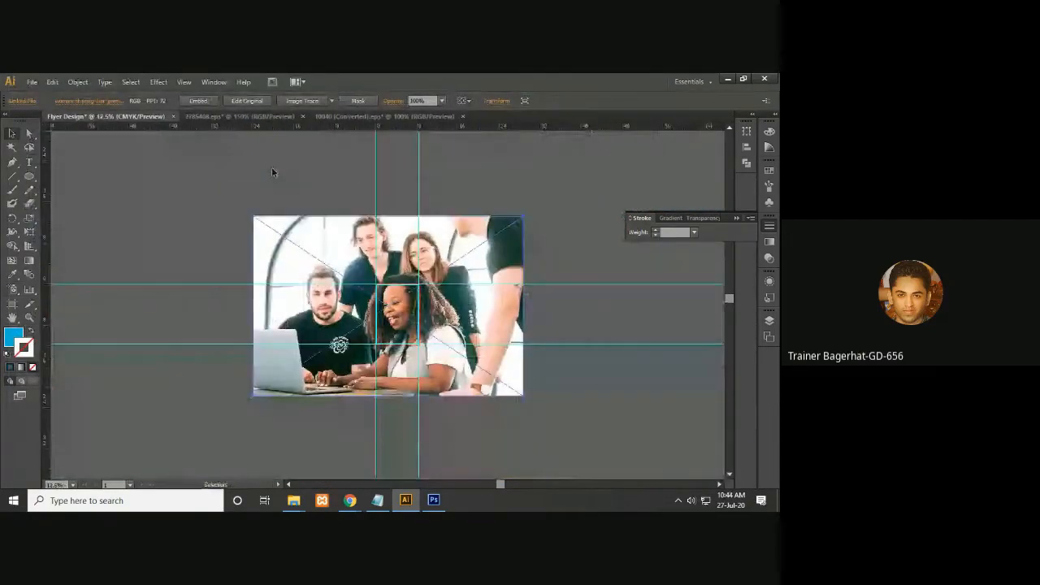
left_click_drag(522, 216, 603, 281)
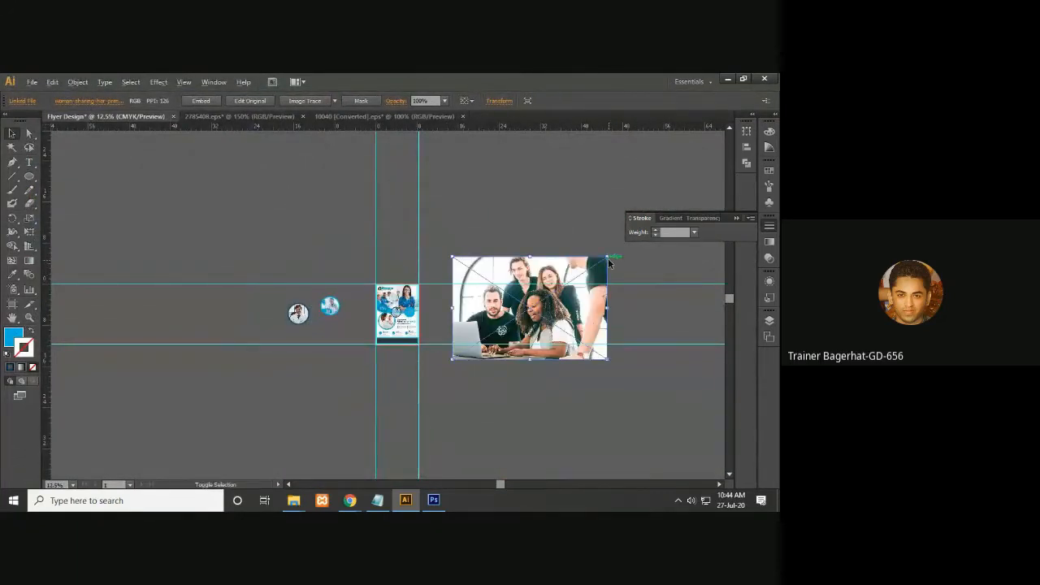
left_click_drag(609, 261, 571, 296)
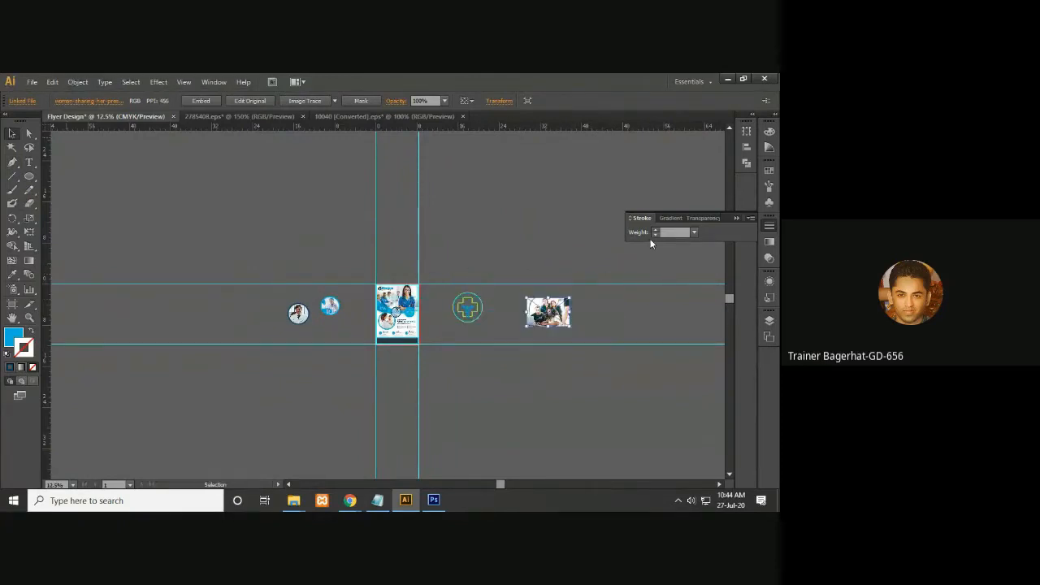
- Move the scaled group photo over the upper part of the flyer, lining its sides up with the page edges
key("ctrl+plus")
key("ctrl+plus")
key("ctrl+plus")
left_click_drag(612, 298, 459, 290)
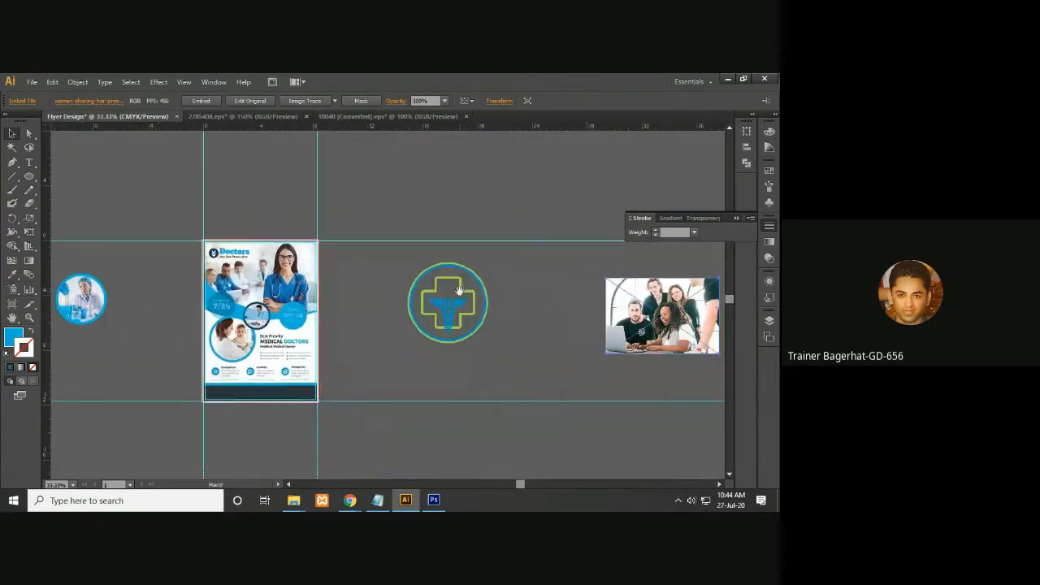
left_click_drag(663, 317, 260, 263)
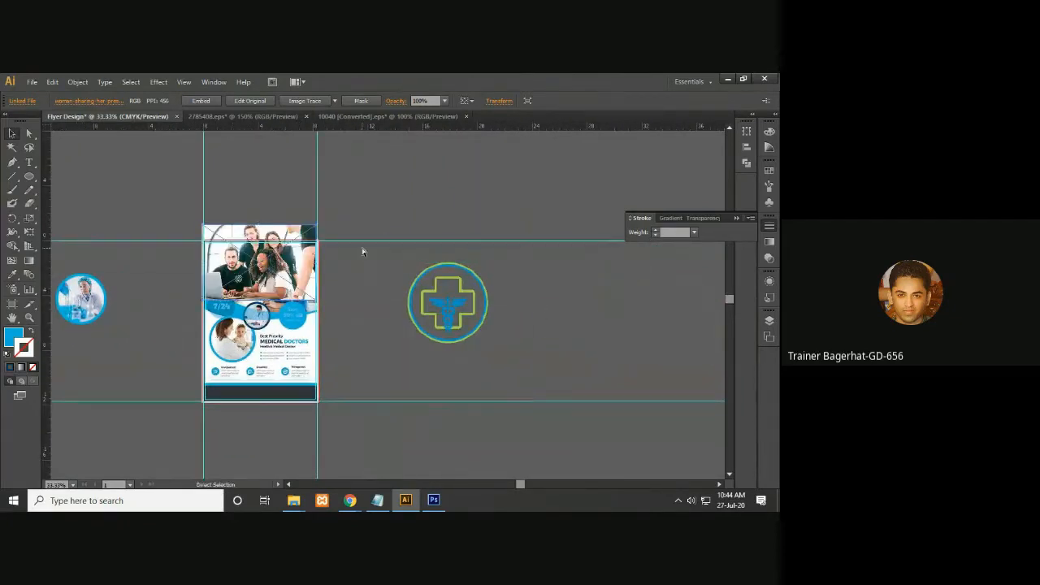
key("ctrl+plus")
key("ctrl+plus")
left_click_drag(418, 279, 610, 337)
key("v")
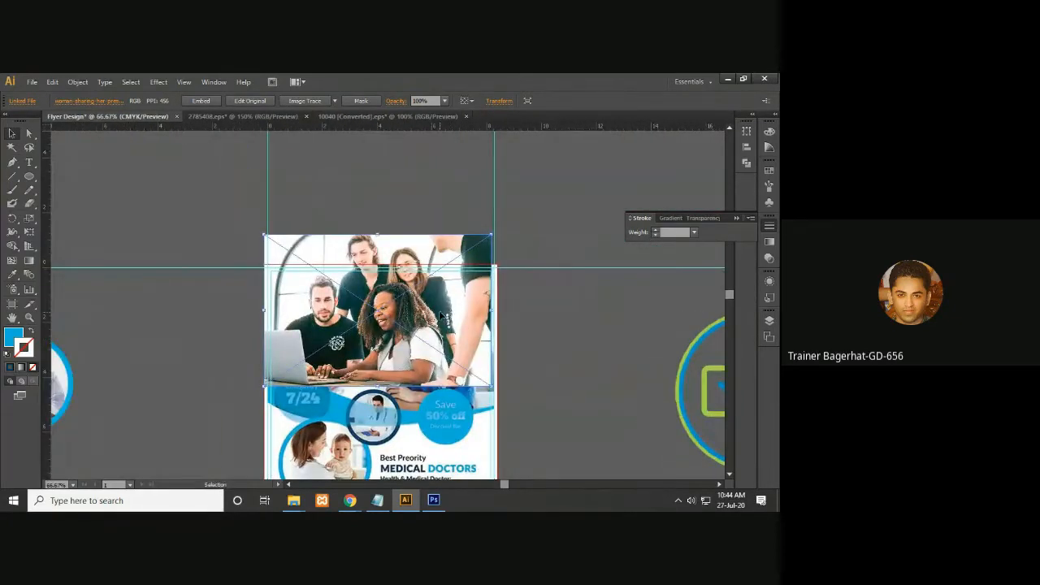
- Set the group photo's opacity to 50% and align its top edge with the guide at the flyer's top
left_click(444, 102)
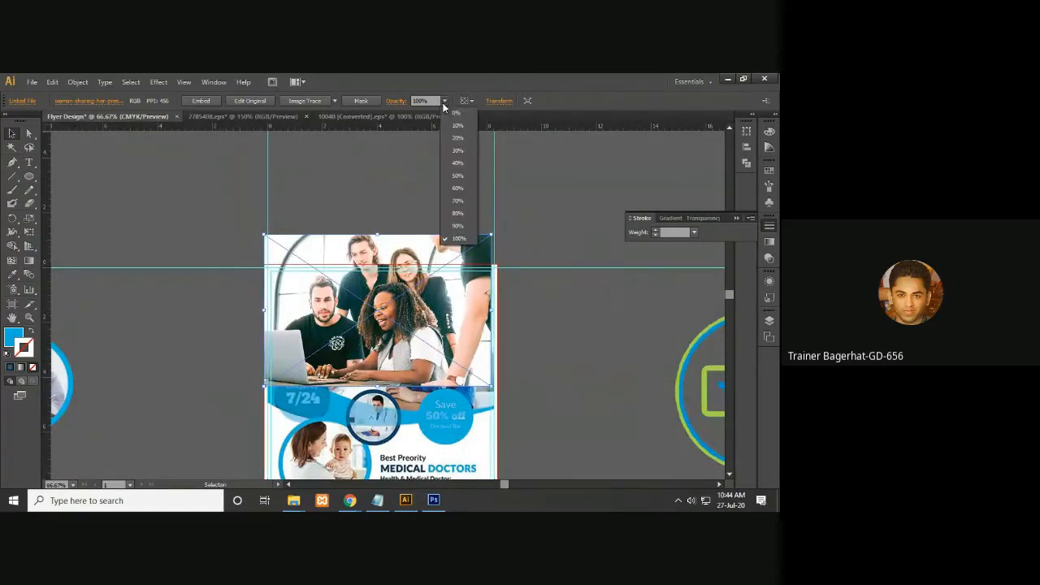
left_click(457, 178)
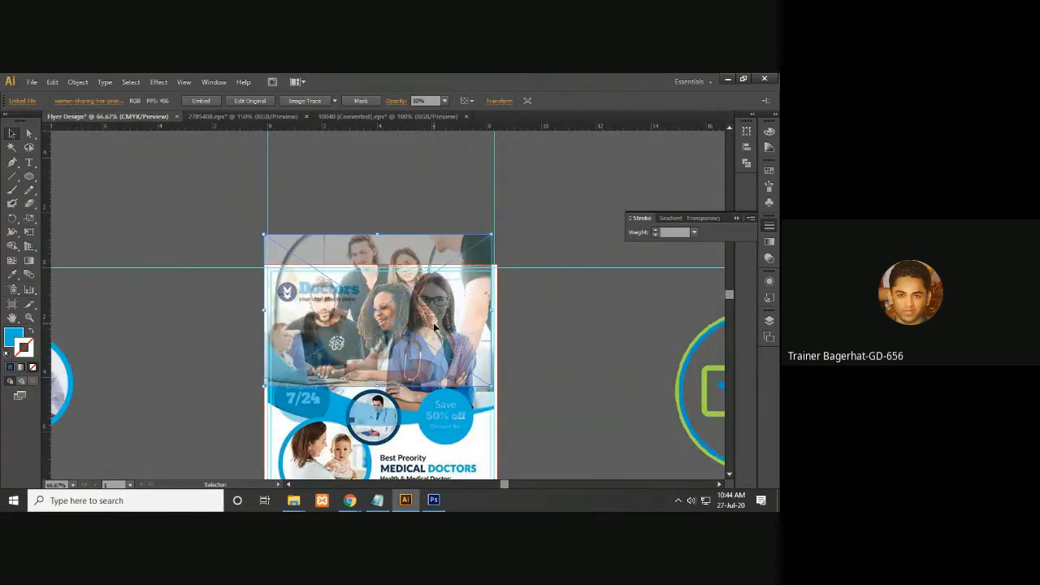
key("ctrl+plus")
key("a")
left_click(115, 268)
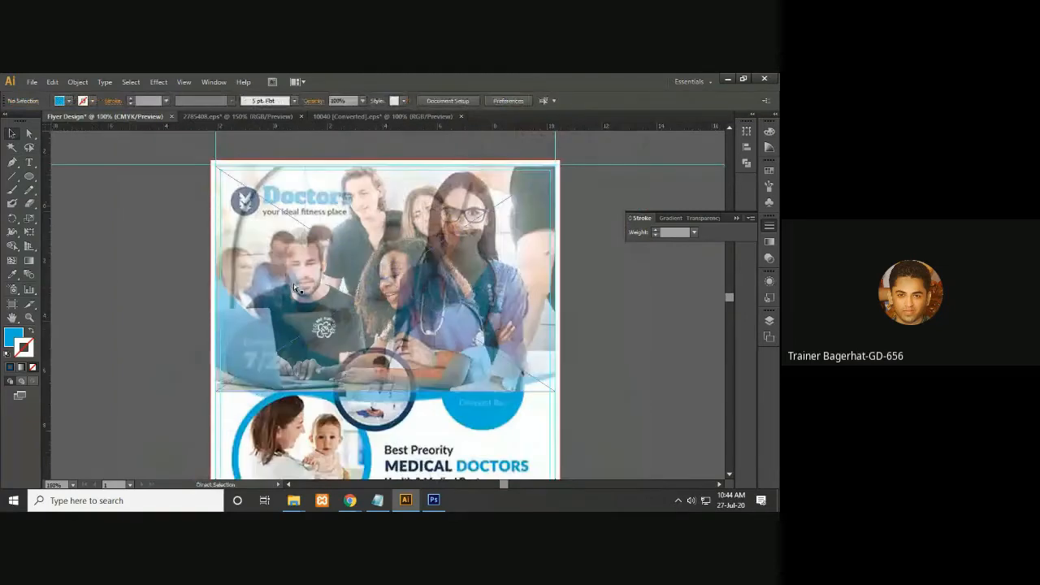
key("ctrl+minus")
key("ctrl+plus")
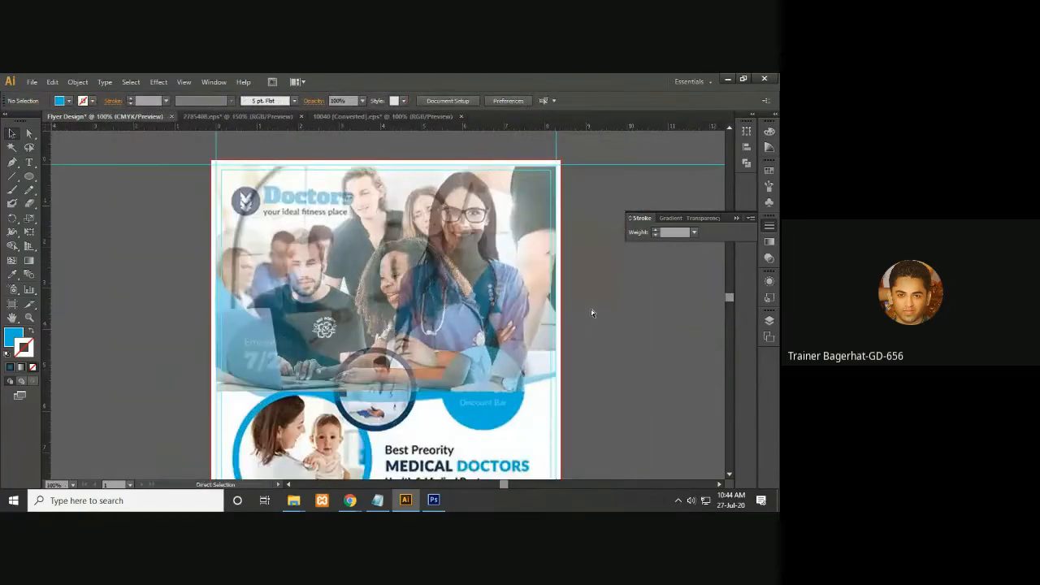
left_click_drag(500, 262, 489, 301)
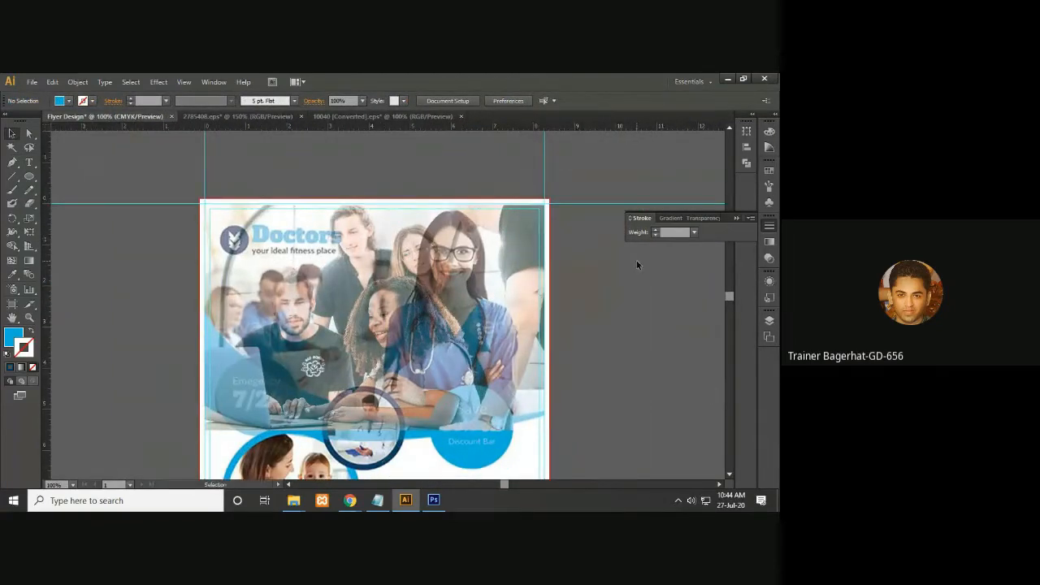
- Send the group photo backward step by step until the blue circle over the laptop lies in front of it
key("ctrl+plus")
key("ctrl+minus")
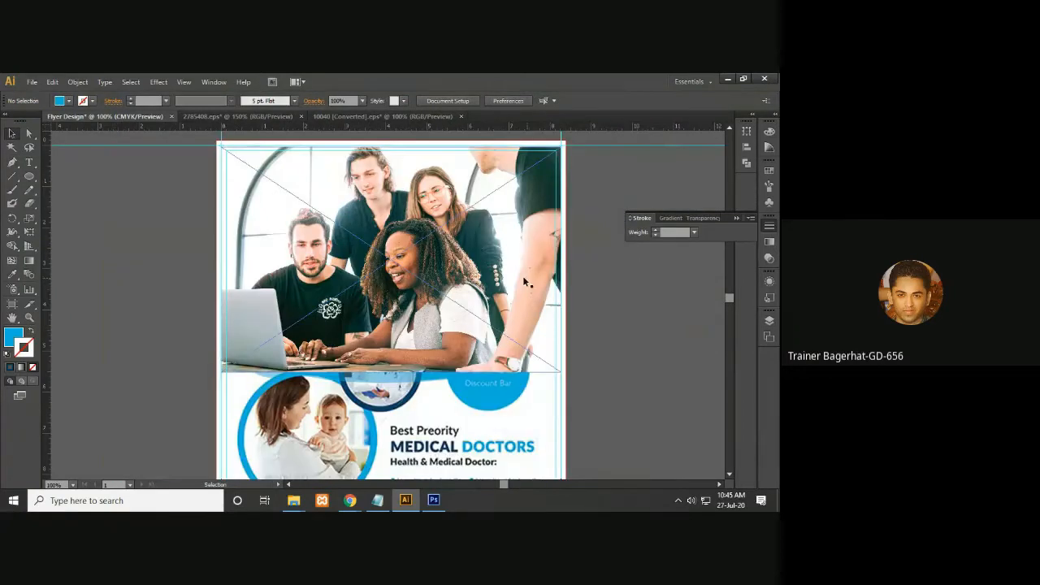
left_click(511, 278)
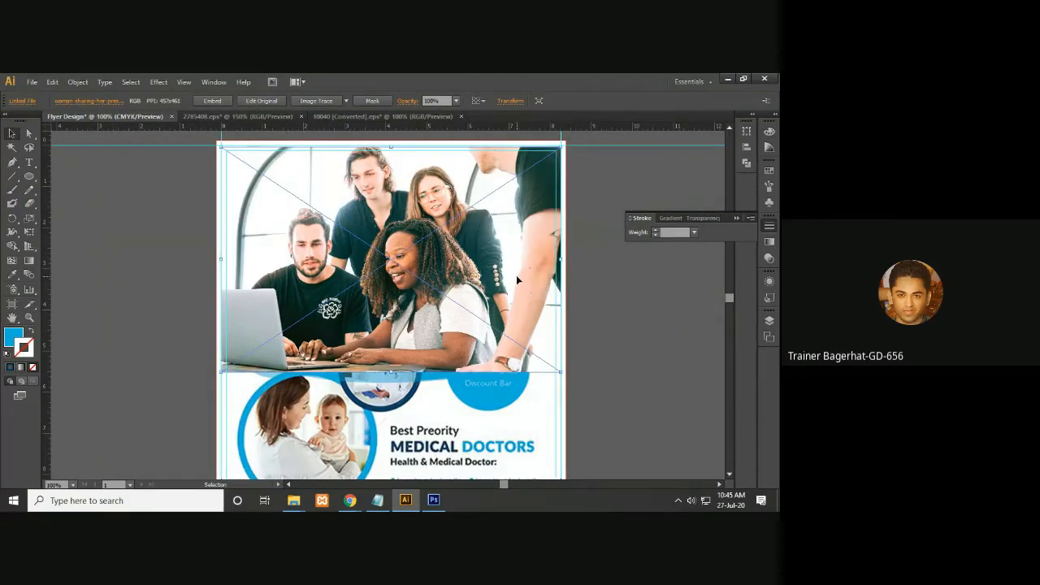
right_click(517, 281)
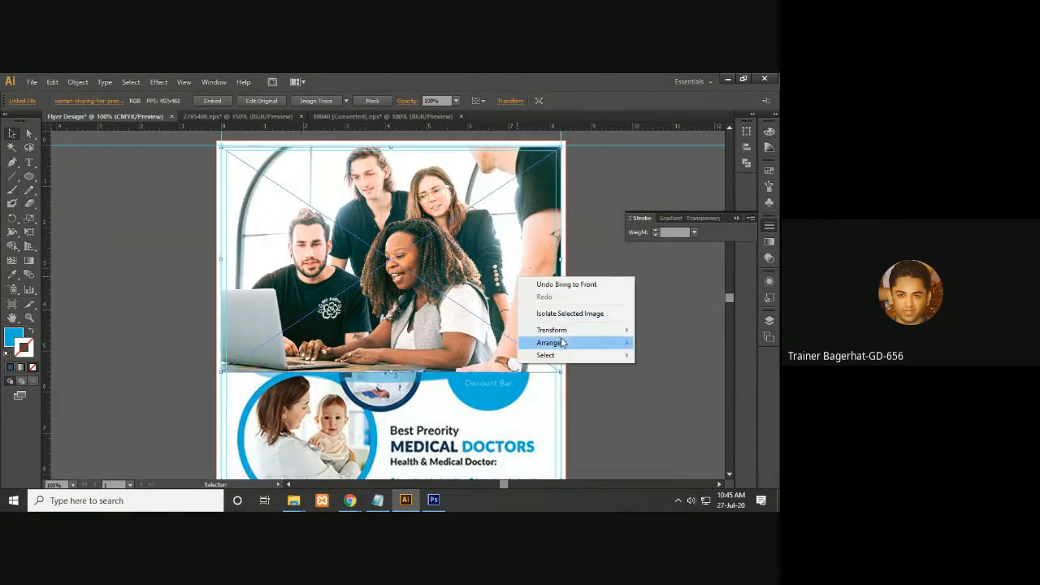
mouse_move(563, 342)
left_click(407, 367)
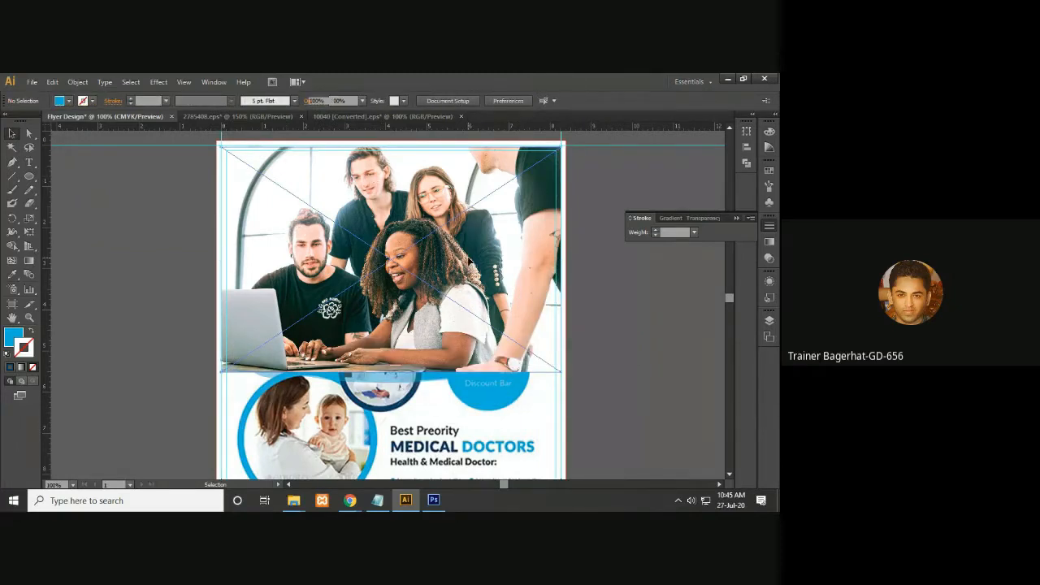
right_click(517, 273)
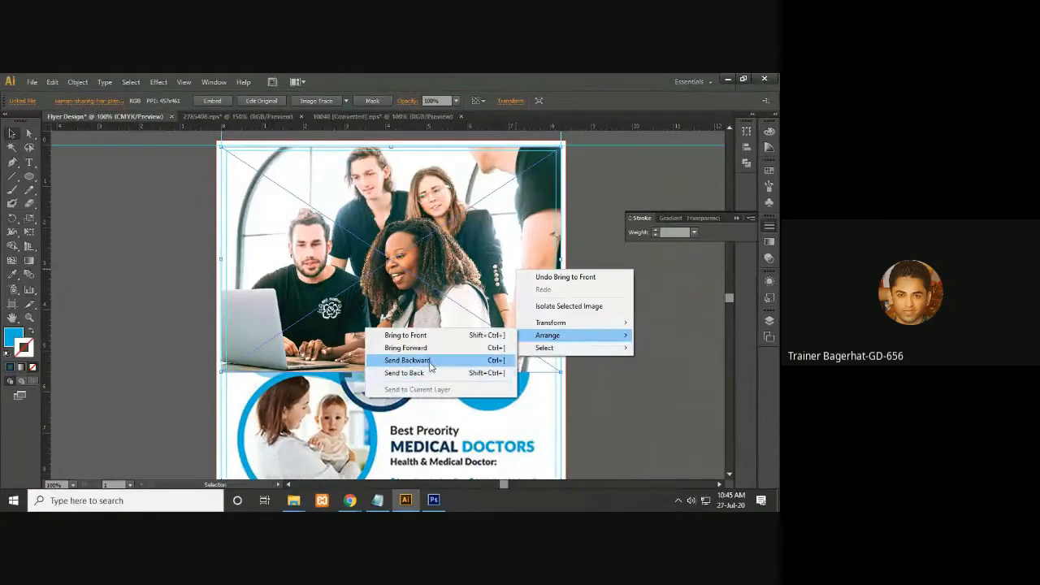
left_click(429, 363)
right_click(502, 281)
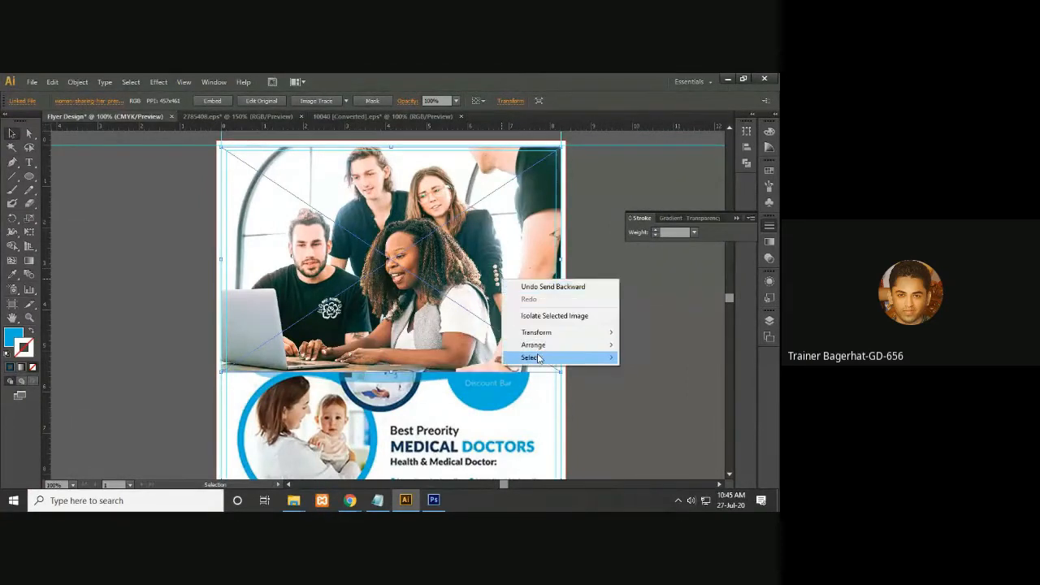
mouse_move(539, 350)
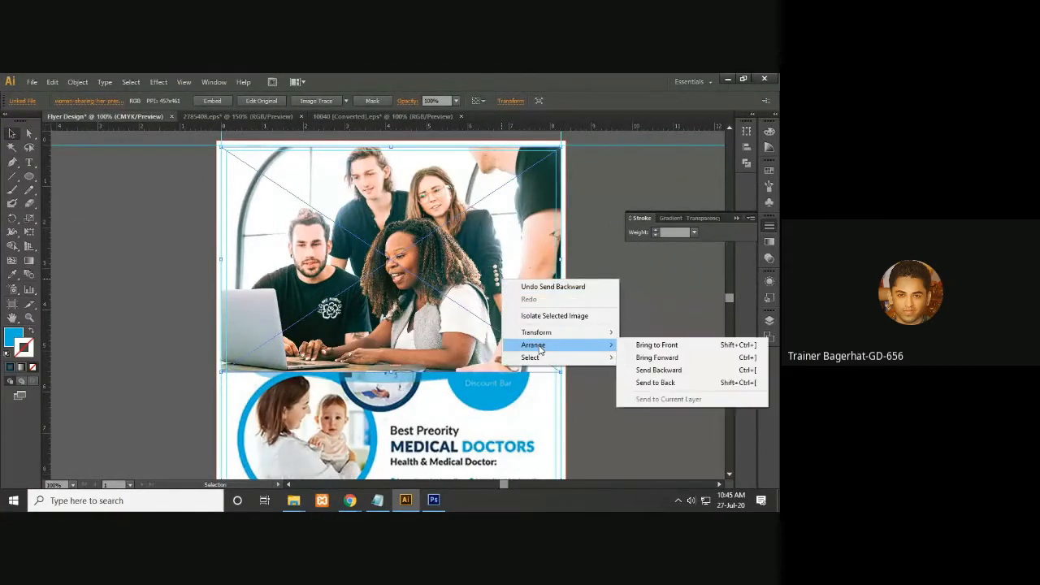
left_click(679, 368)
right_click(534, 298)
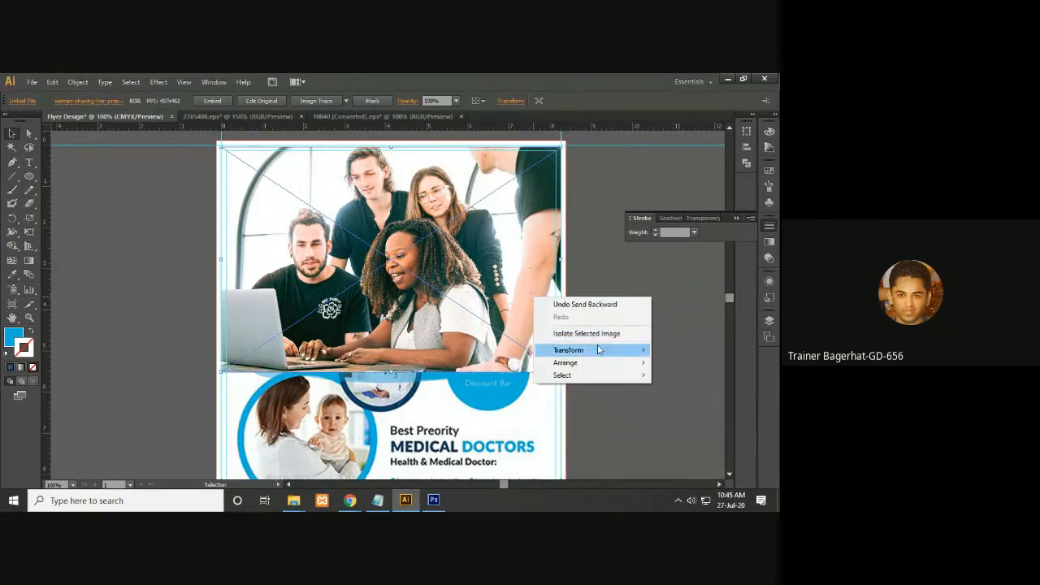
mouse_move(604, 367)
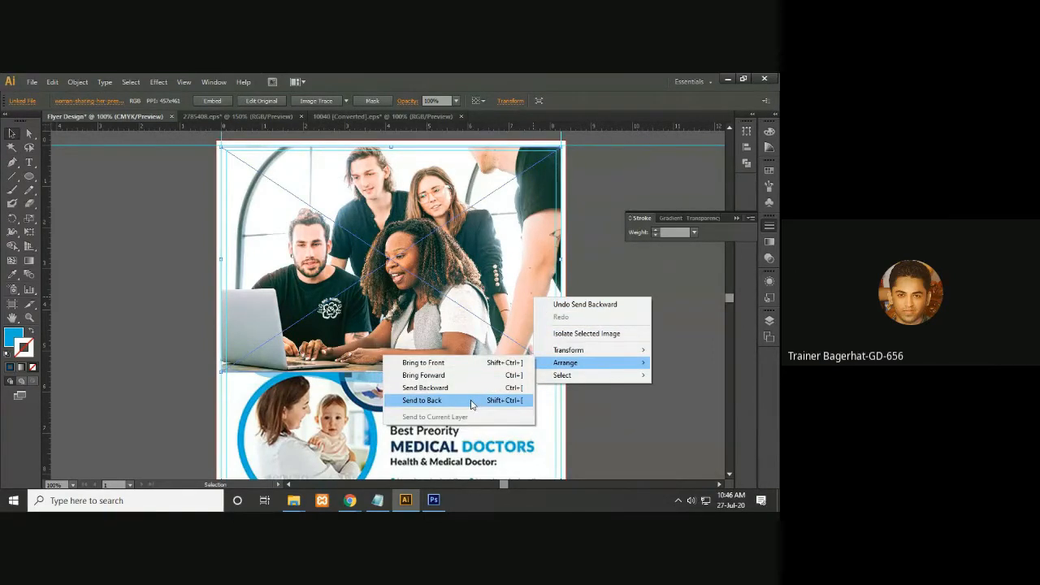
left_click(445, 390)
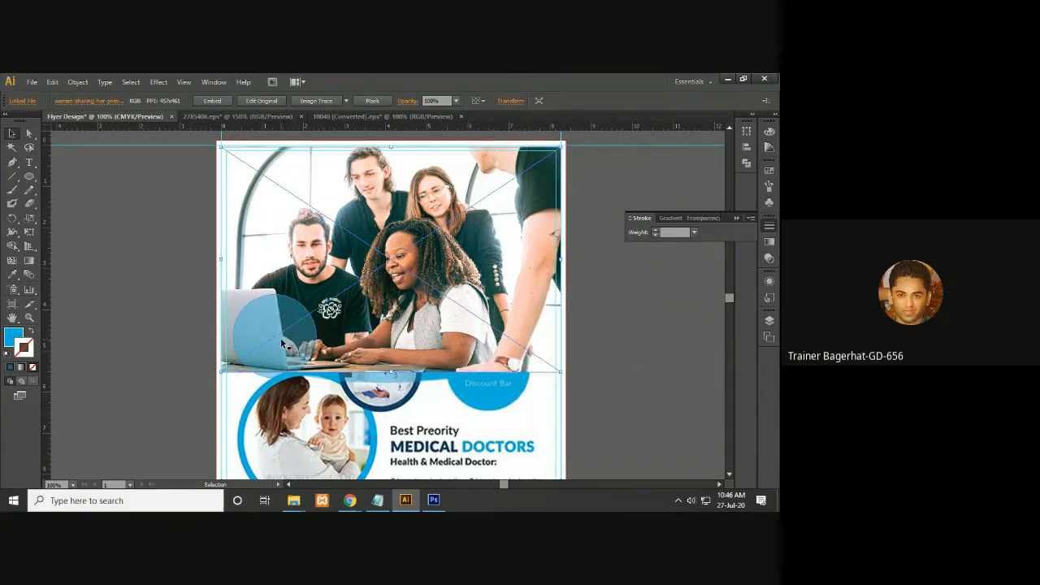
- Send the group photo two more levels backward, behind the Discount Bar circle and the blue wave shape
right_click(422, 328)
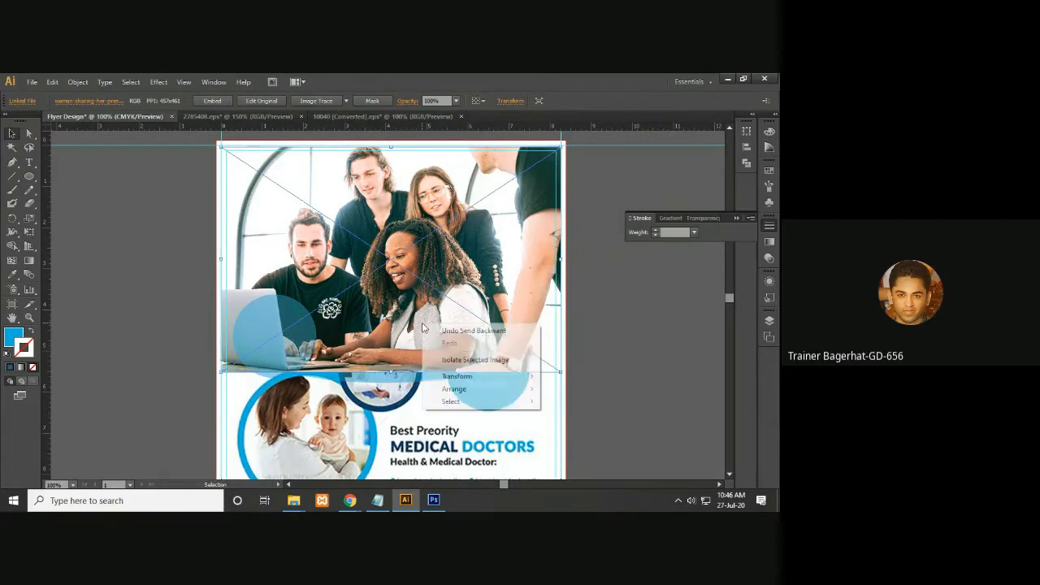
mouse_move(486, 390)
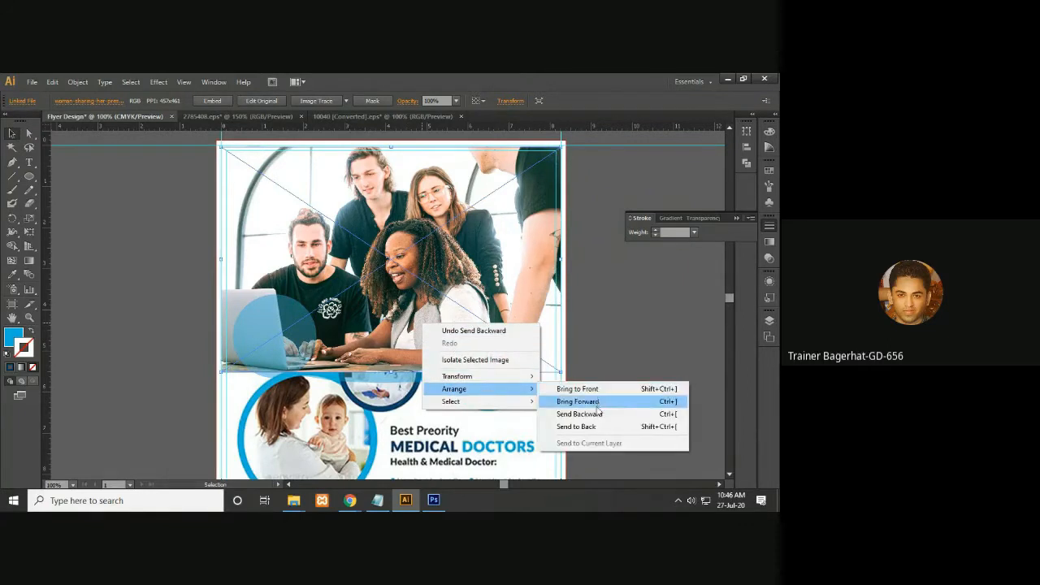
left_click(597, 413)
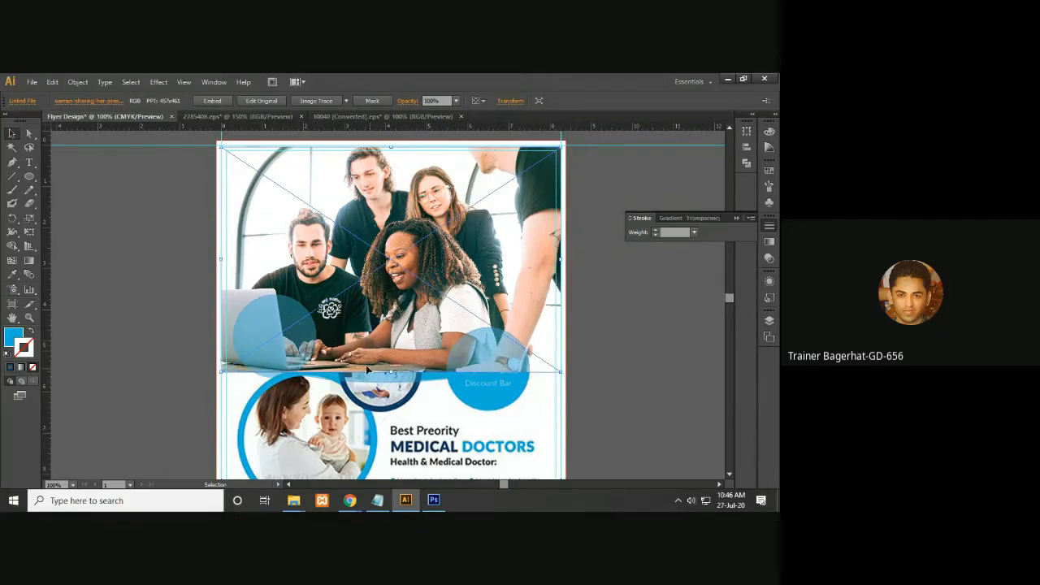
right_click(469, 290)
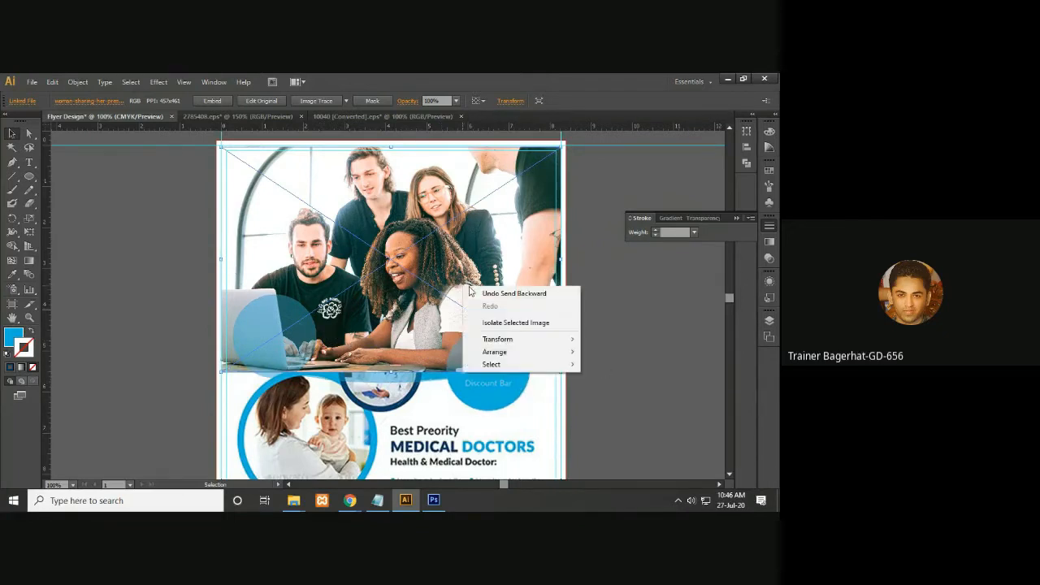
mouse_move(557, 352)
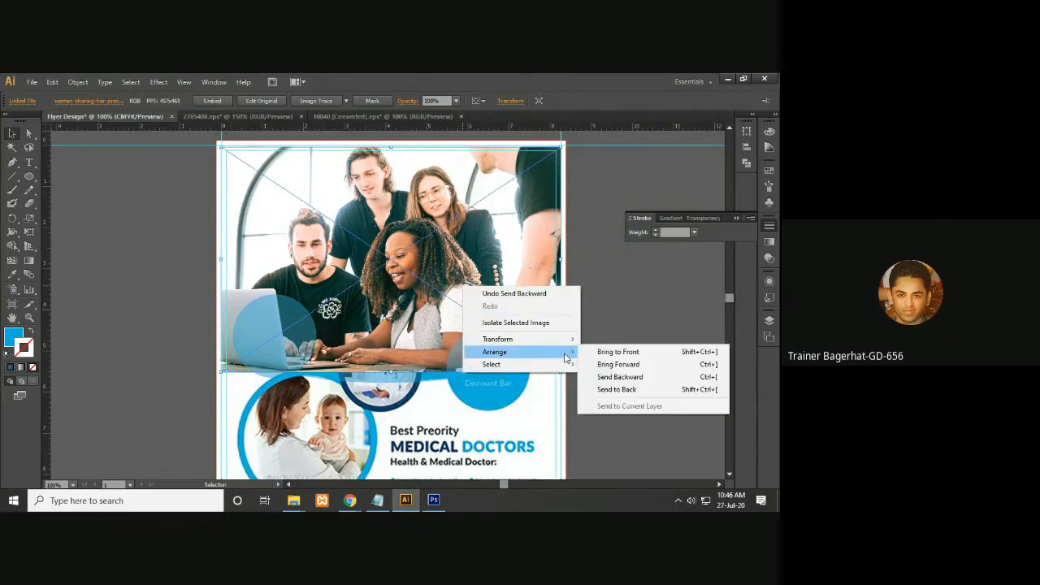
left_click(636, 377)
left_click(627, 368)
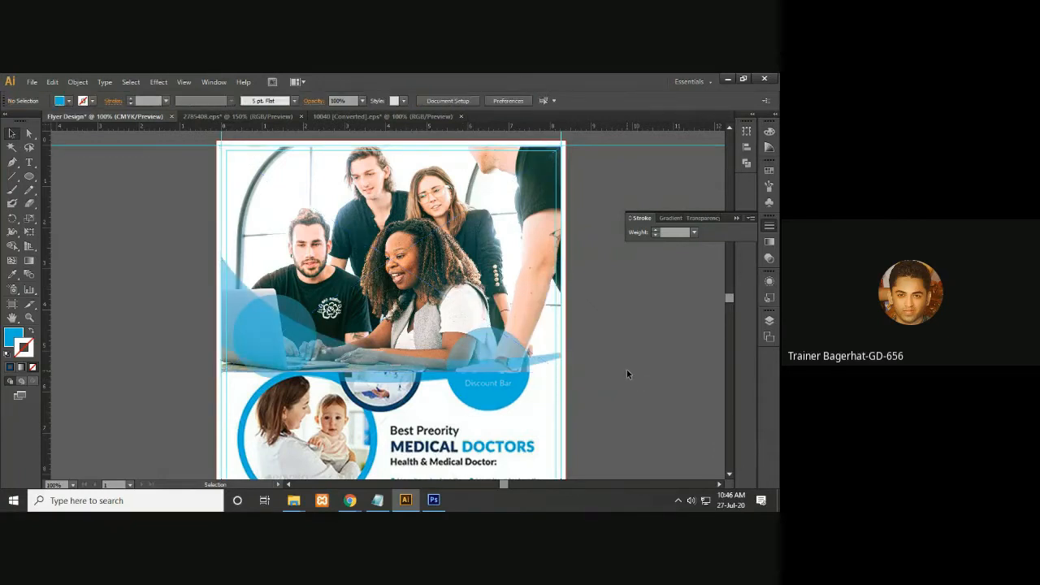
- Set the blue wave shape's opacity to 100%
scroll(495, 374, "up", 2)
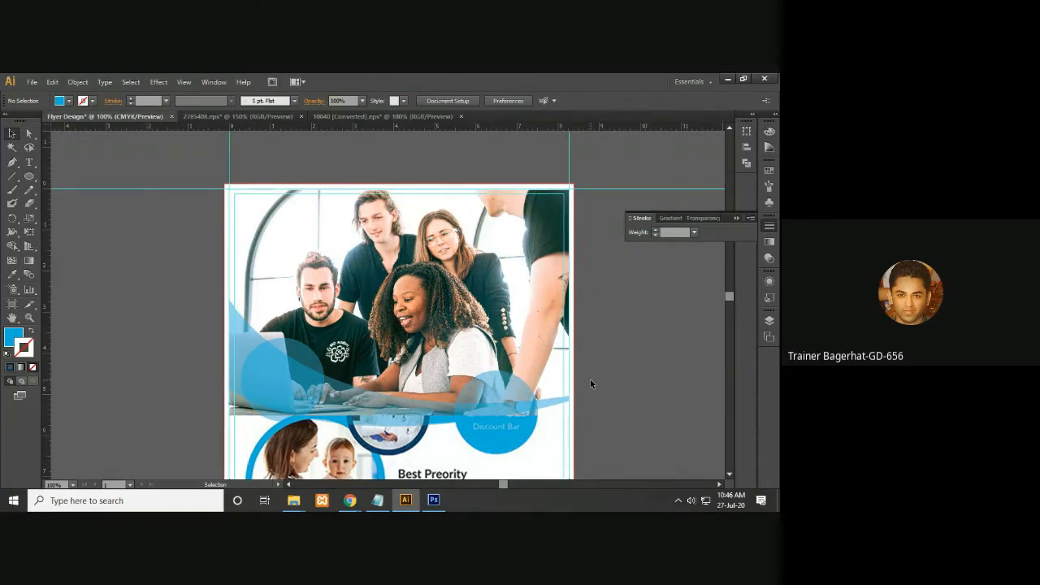
scroll(589, 379, "down", 2)
left_click(250, 309)
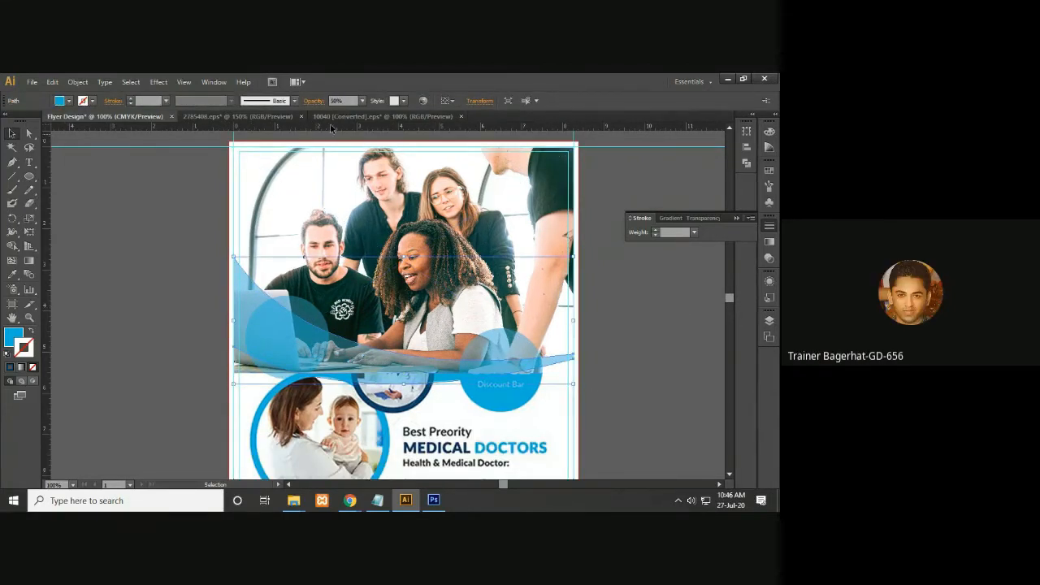
left_click(364, 100)
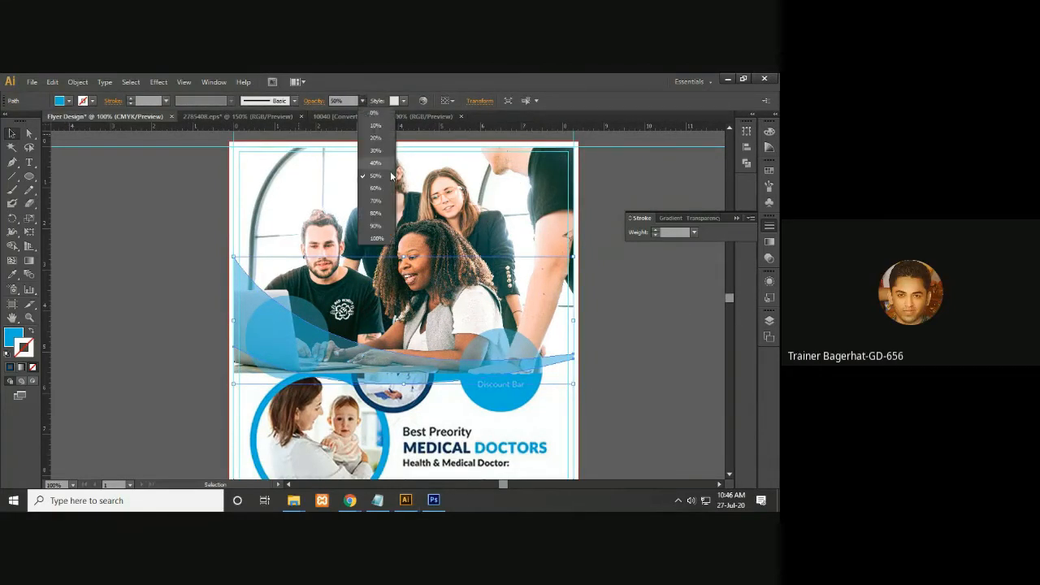
left_click(375, 239)
left_click(646, 356)
- Set the opacity of the blue circle over the Discount Bar text to 100%
left_click(502, 404)
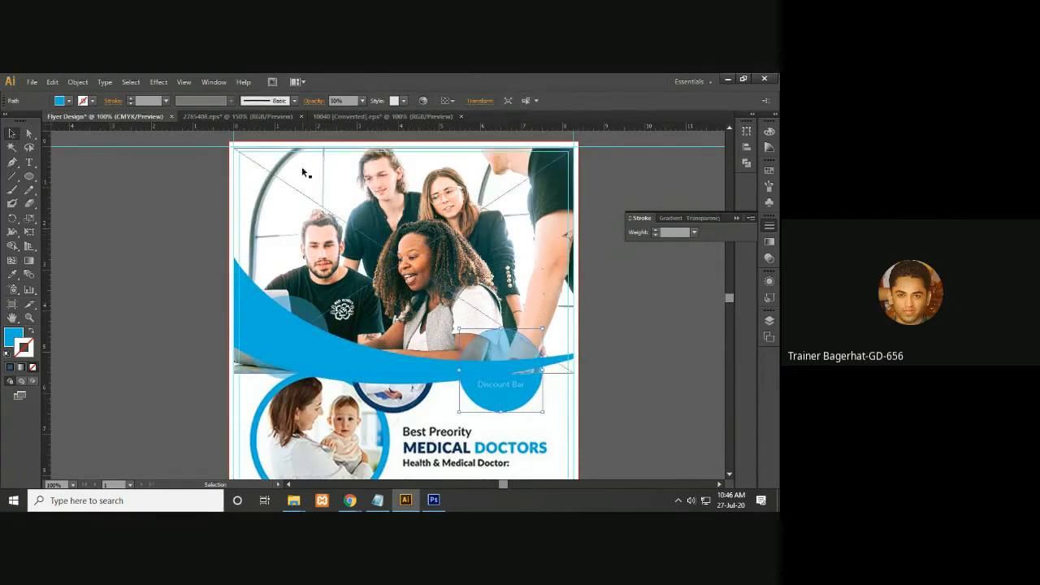
left_click(363, 101)
left_click(363, 101)
left_click(363, 101)
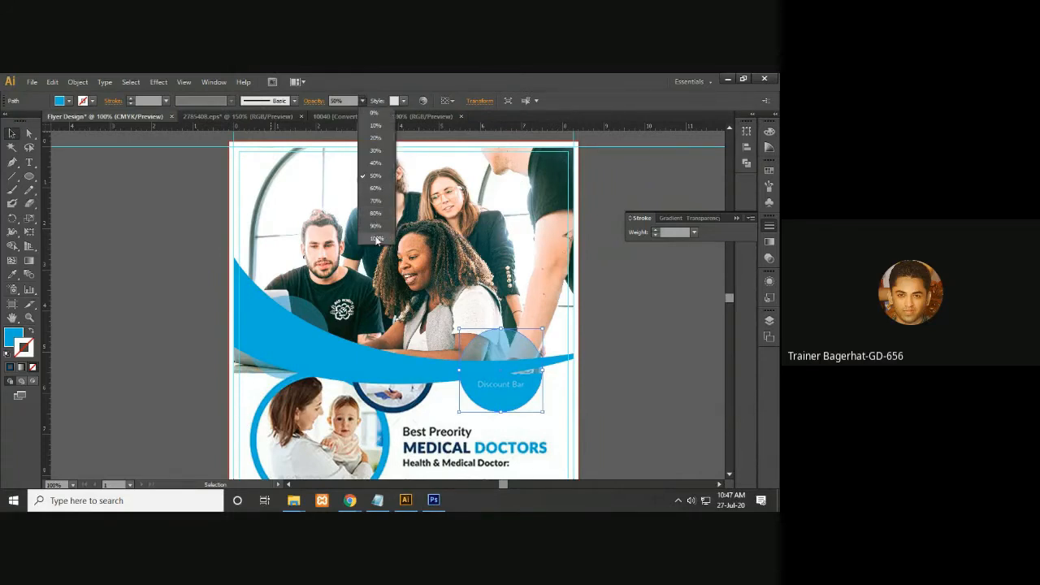
left_click(376, 239)
left_click(627, 368)
scroll(543, 392, "down", 2)
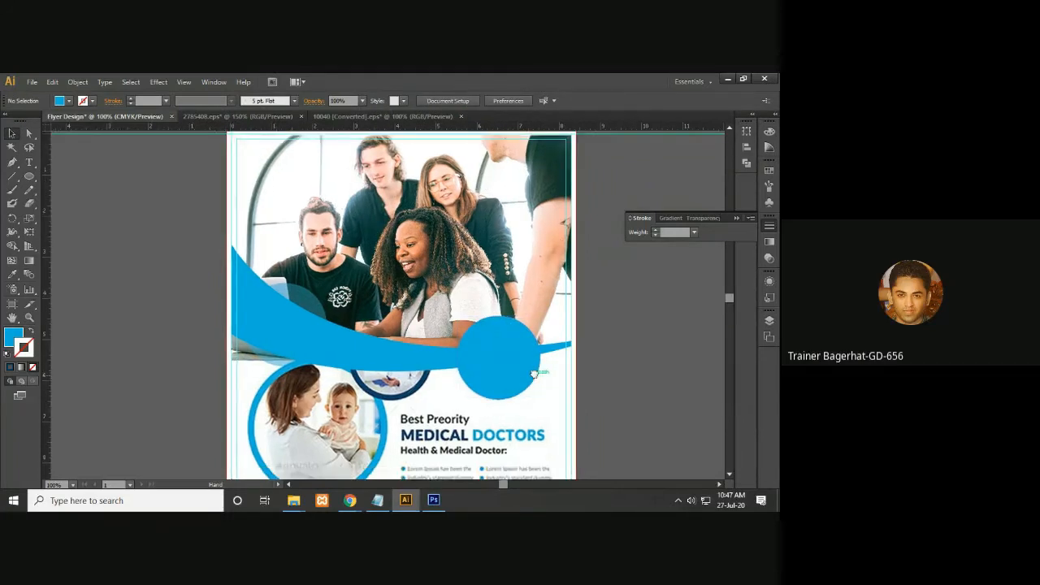
- Set the opacity of the blue circle over the laptop to 100%
left_click(302, 299)
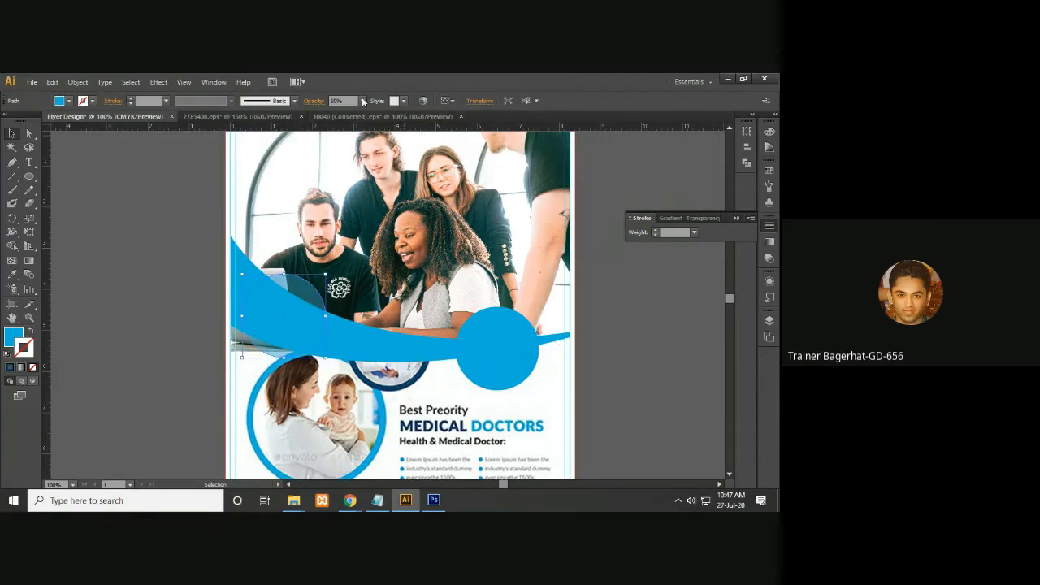
left_click(363, 101)
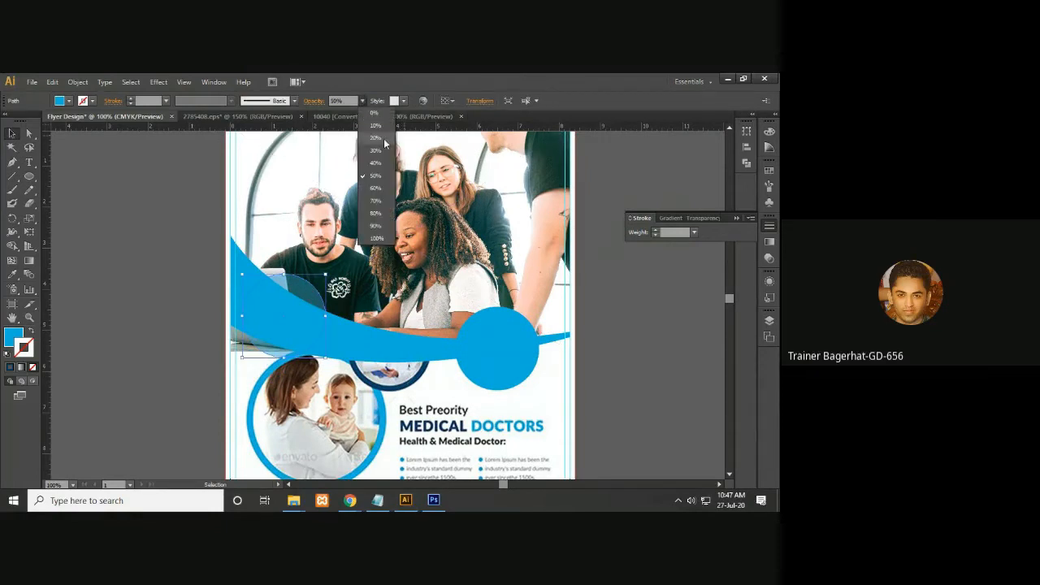
left_click(374, 239)
left_click(629, 327)
left_click_drag(629, 328, 553, 360)
left_click(225, 319)
left_click(570, 362)
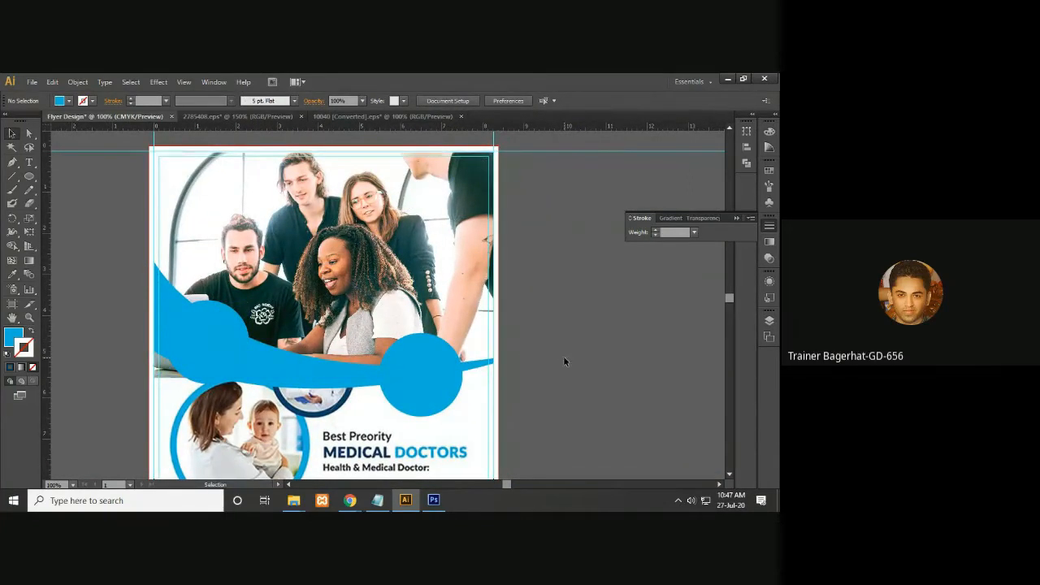
- Examine the flyer's overall layout from the header photo down to the dark footer and the artwork beside the page
key("ctrl+minus")
key("ctrl+minus")
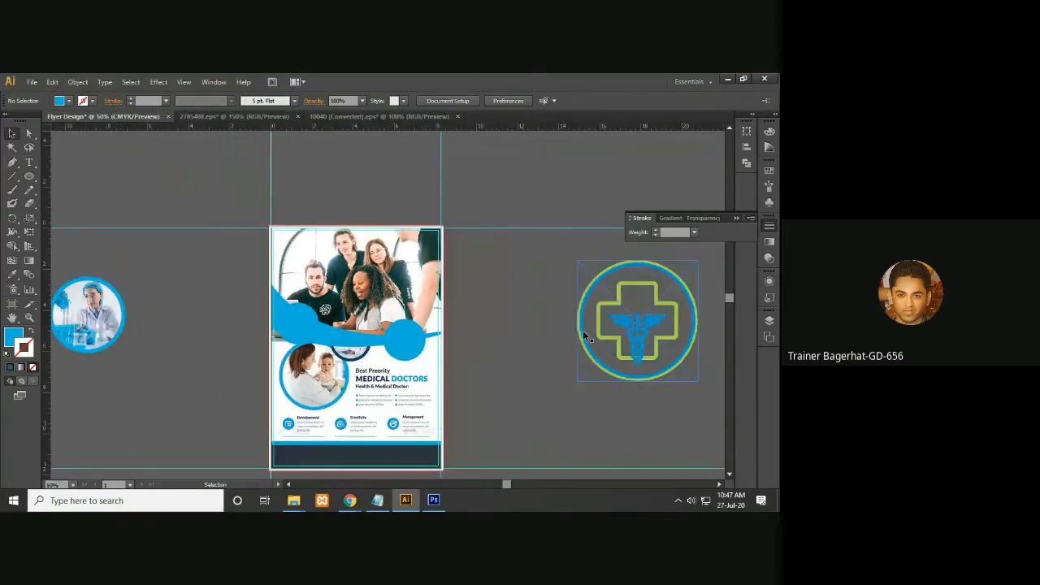
key("a")
key("ctrl+plus")
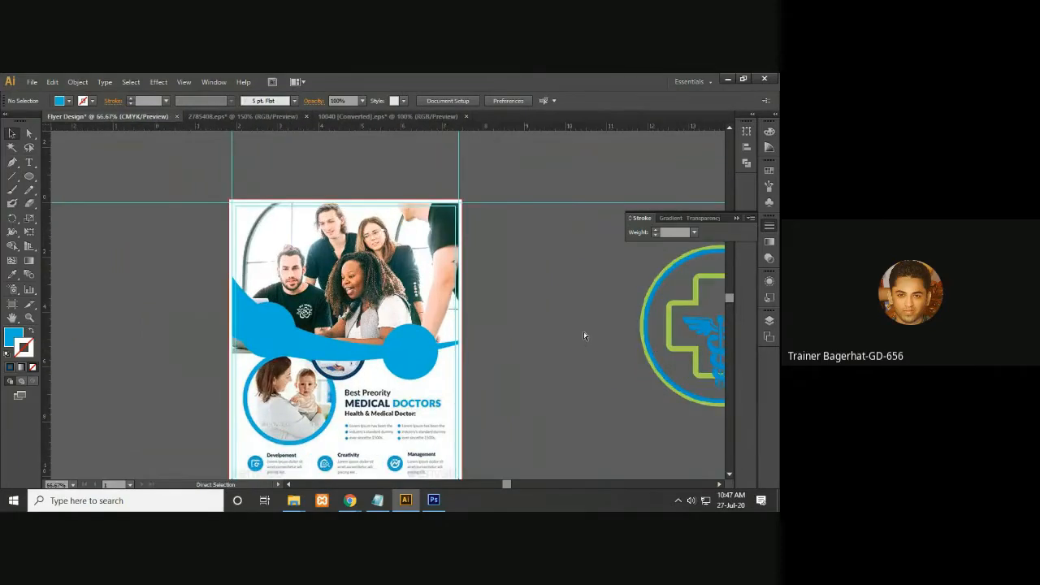
key("ctrl+plus")
left_click_drag(562, 344, 558, 260)
scroll(558, 276, "down", 5)
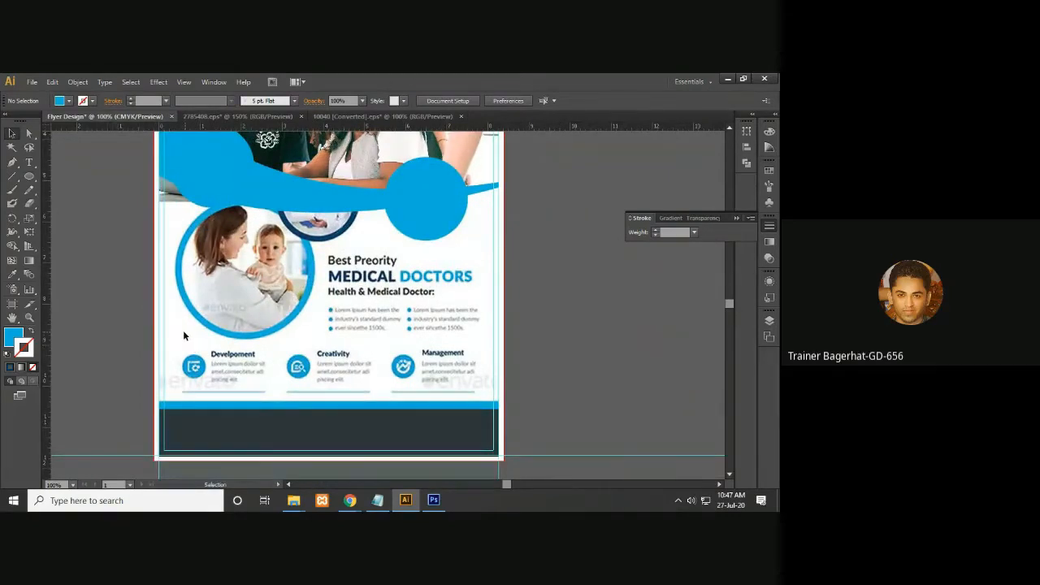
left_click_drag(548, 285, 520, 448)
mouse_move(515, 312)
left_mouse_down()
mouse_move(499, 395)
mouse_move(519, 307)
mouse_move(534, 320)
left_mouse_up()
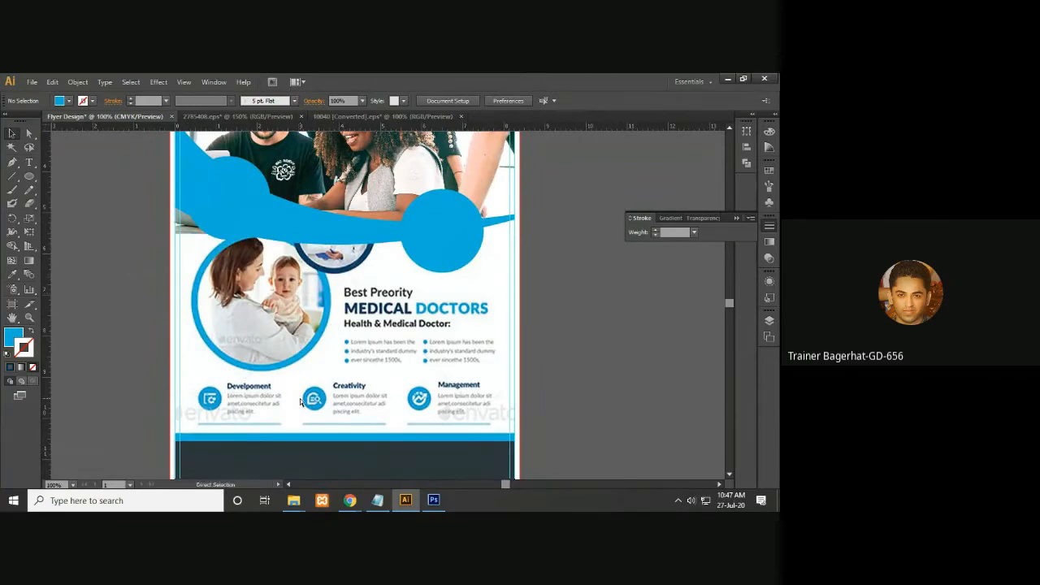
key("ctrl+a")
left_click(547, 382)
key("ctrl+minus")
- Select the grouped blue and dark footer bars and reduce their height to a thin strip above the reference's contact details
left_click(513, 400)
left_click(524, 401)
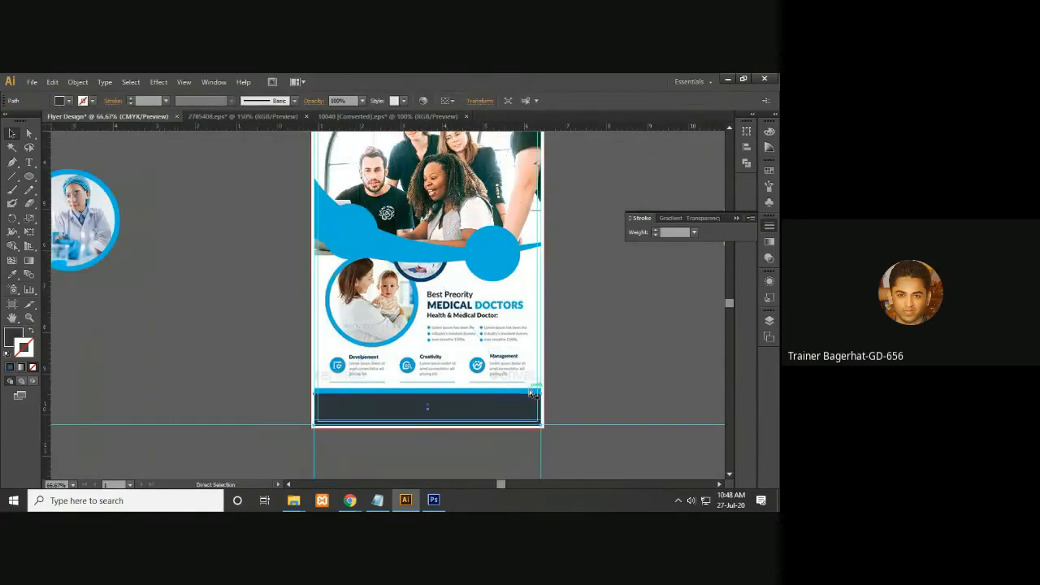
key("ctrl+plus")
key("ctrl+plus")
scroll(532, 382, "down", 5)
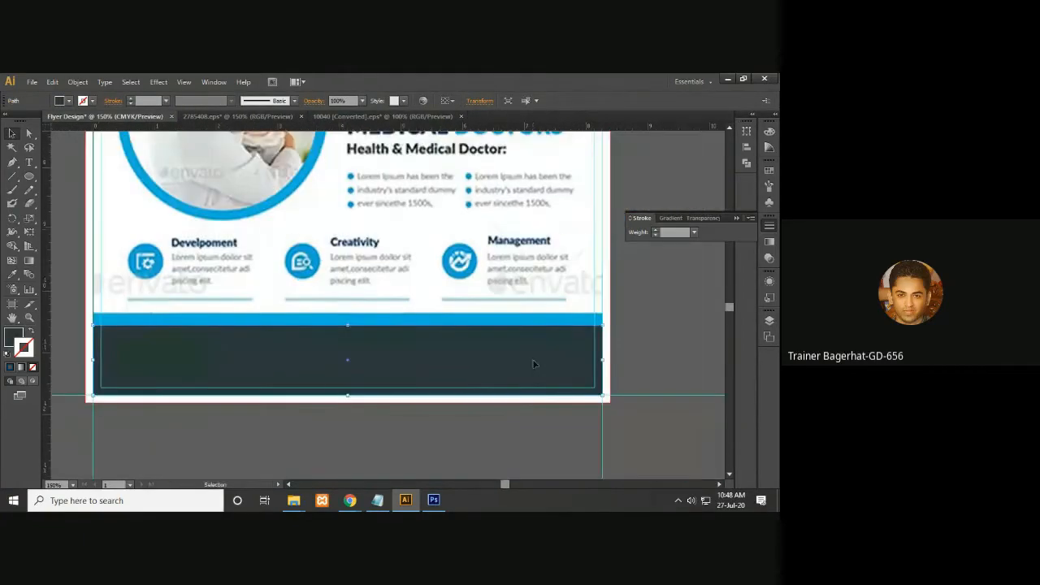
left_click(388, 336)
key("a")
key("v")
left_click(468, 370)
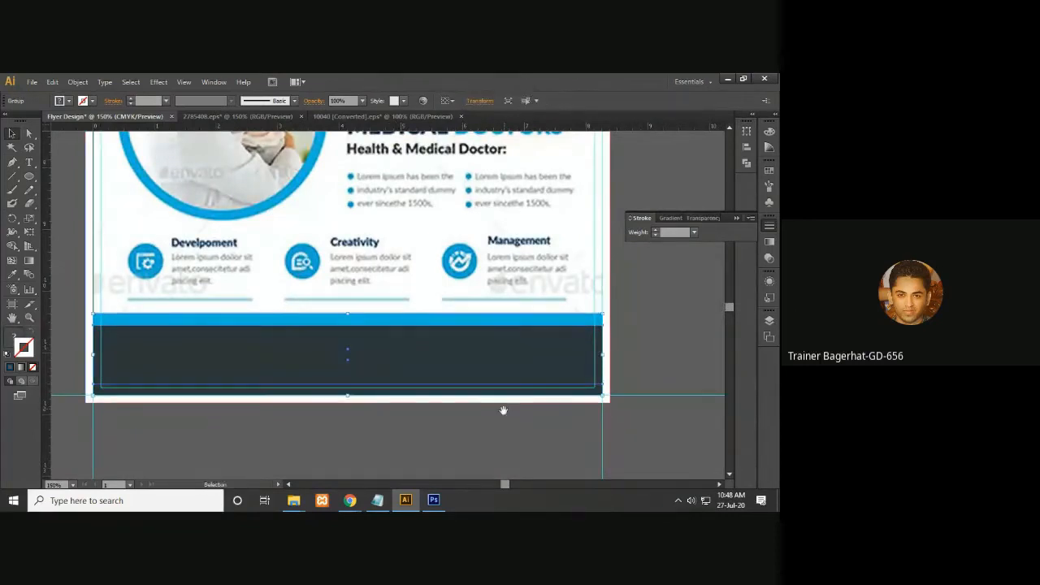
scroll(487, 381, "down", 1)
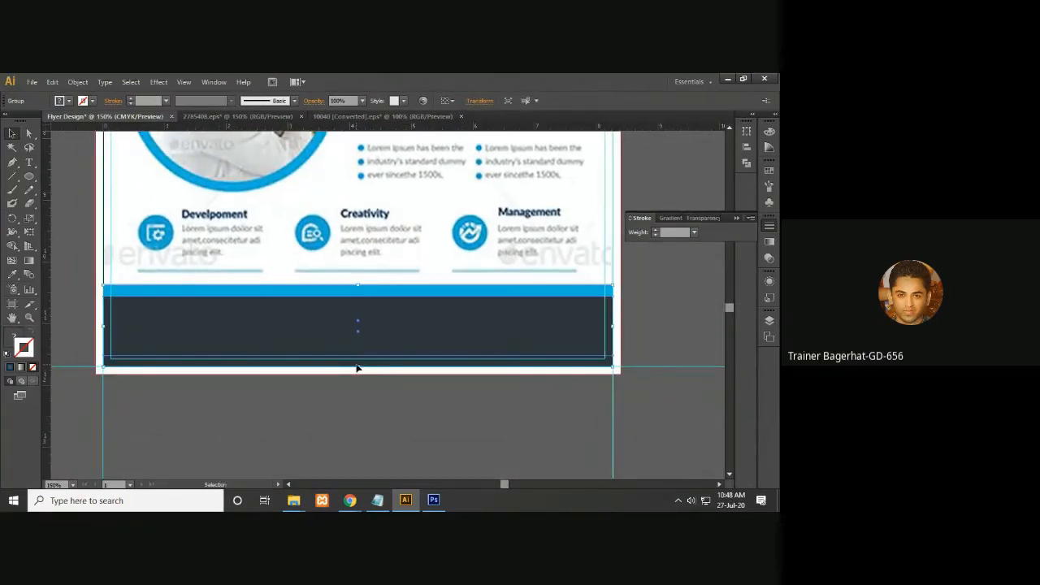
left_click_drag(358, 368, 361, 301)
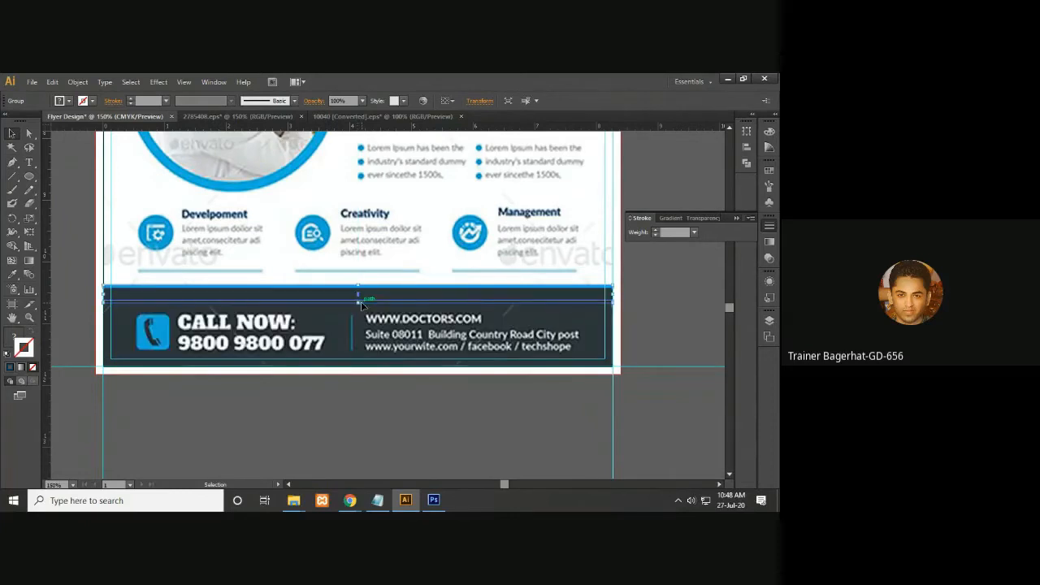
key("ctrl+minus")
key("ctrl+minus")
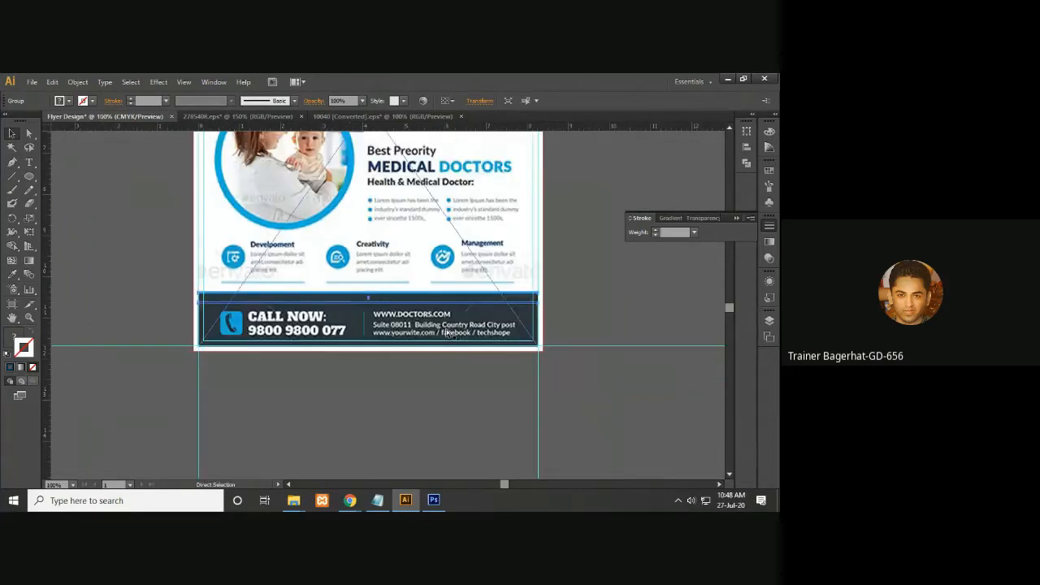
- Move the reference flyer off the page and stretch the grouped footer bars down to the page's bottom edge
left_click_drag(443, 325, 709, 439)
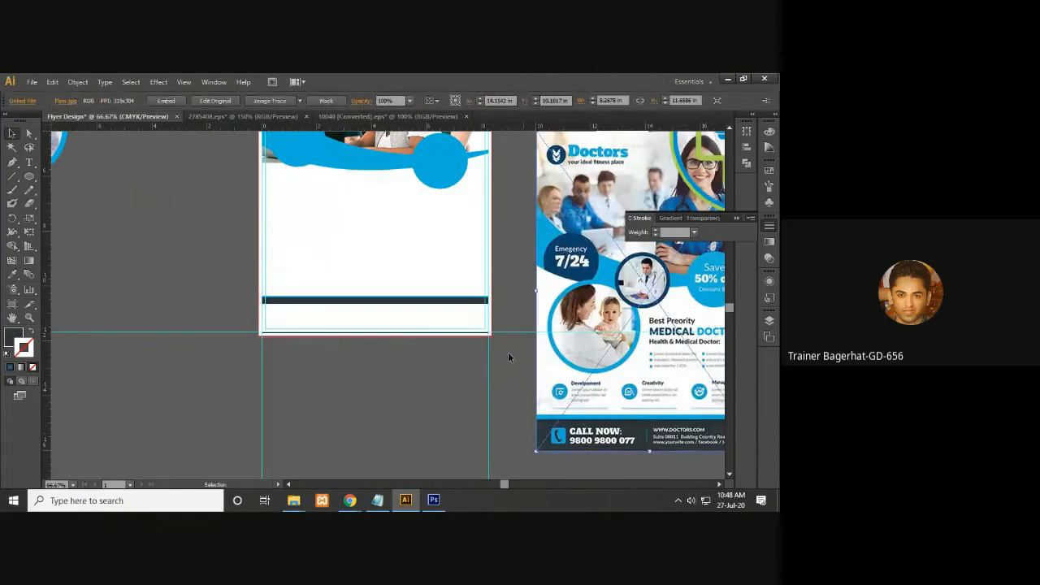
left_click(416, 305)
key("ctrl+plus")
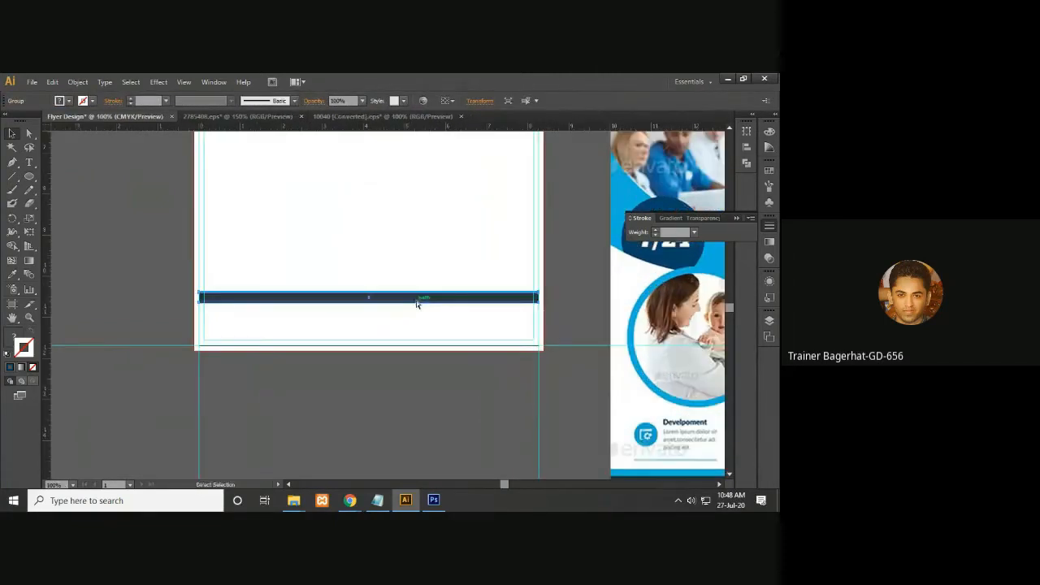
left_click_drag(369, 301, 367, 348)
left_click(366, 385)
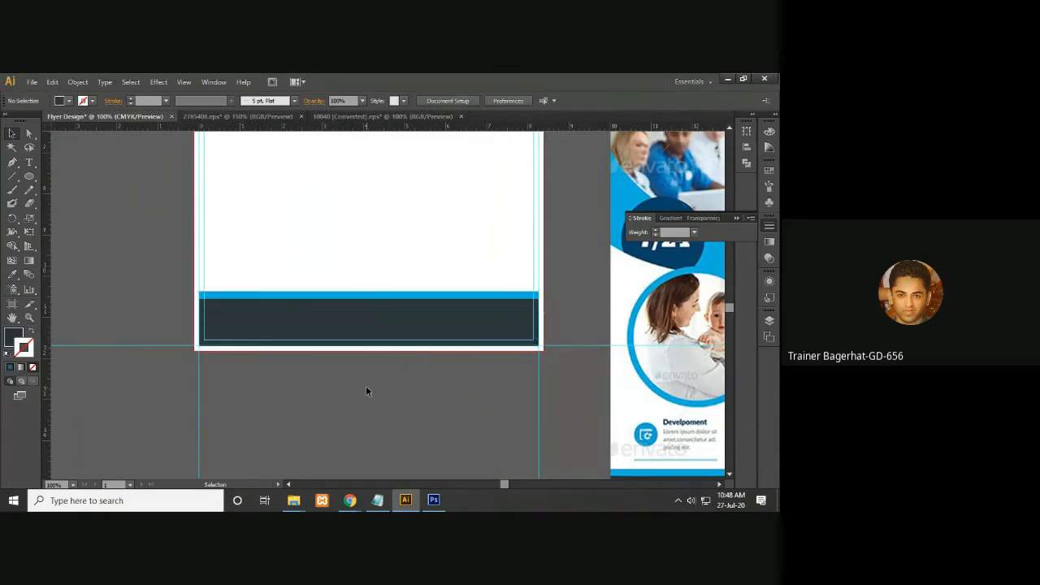
- Move the reference flyer across to the left of the artboard, beneath the circular photo of the lab scientist
left_click_drag(502, 370, 341, 375)
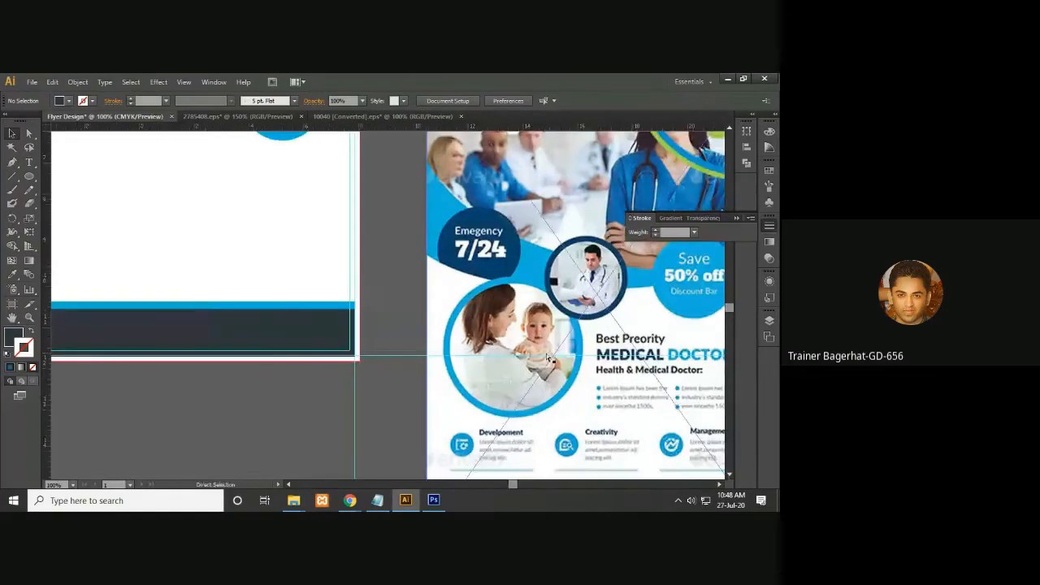
key("ctrl+minus")
key("ctrl+minus")
left_click_drag(544, 351, 520, 406)
left_click_drag(446, 352, 395, 330)
left_click_drag(520, 343, 239, 390)
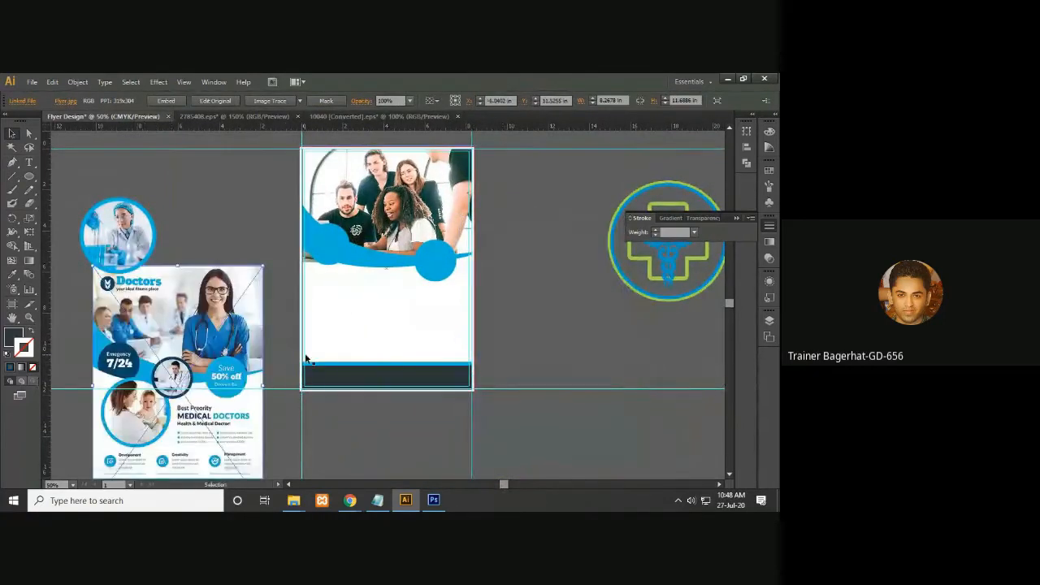
left_click_drag(335, 336, 450, 357)
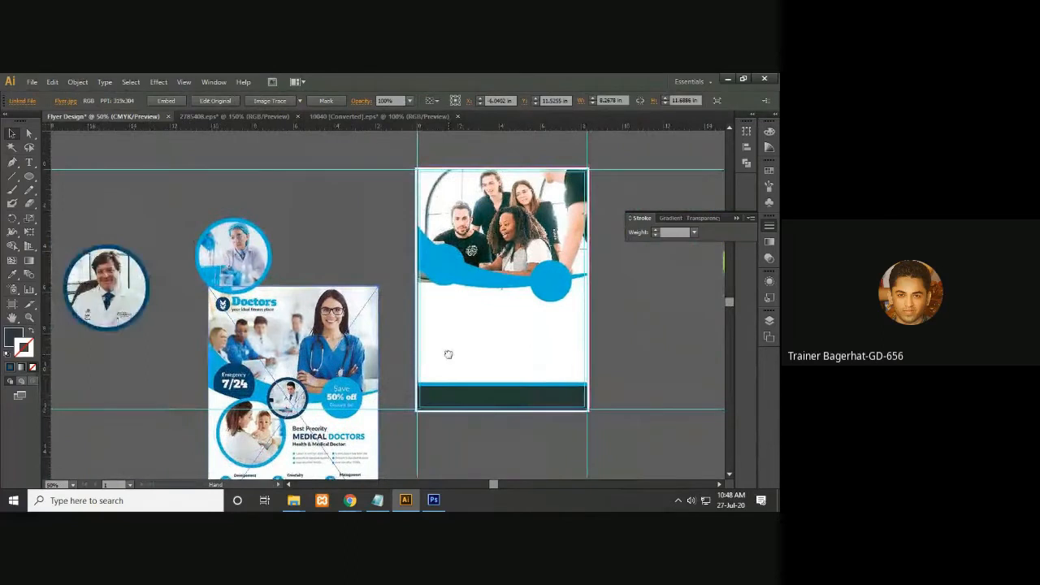
- Set the ring stroke of both circular photos, the lab scientist and the male doctor, to 10 pt
left_click(236, 250)
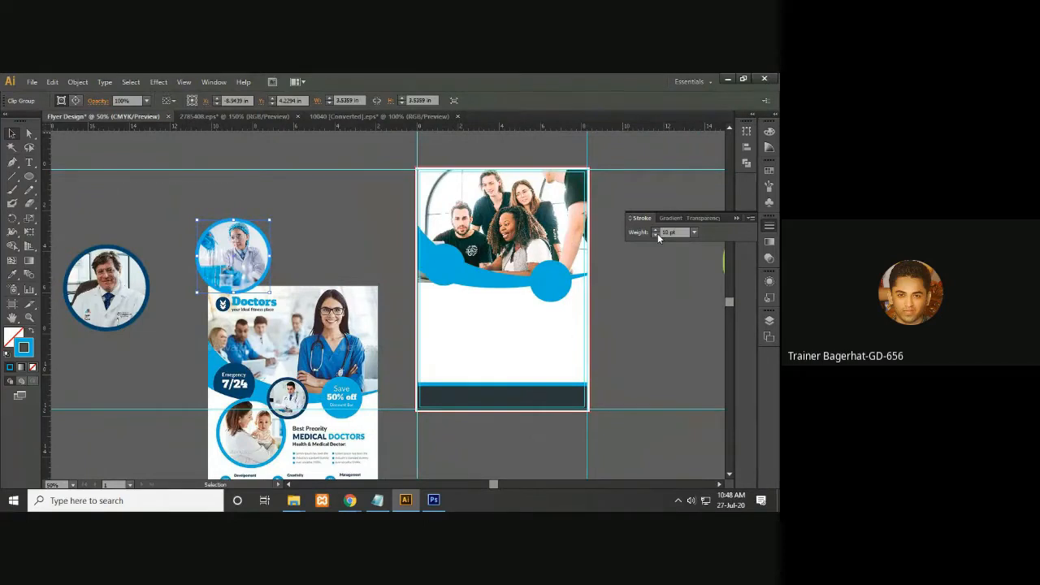
left_click(288, 200)
left_click(135, 285)
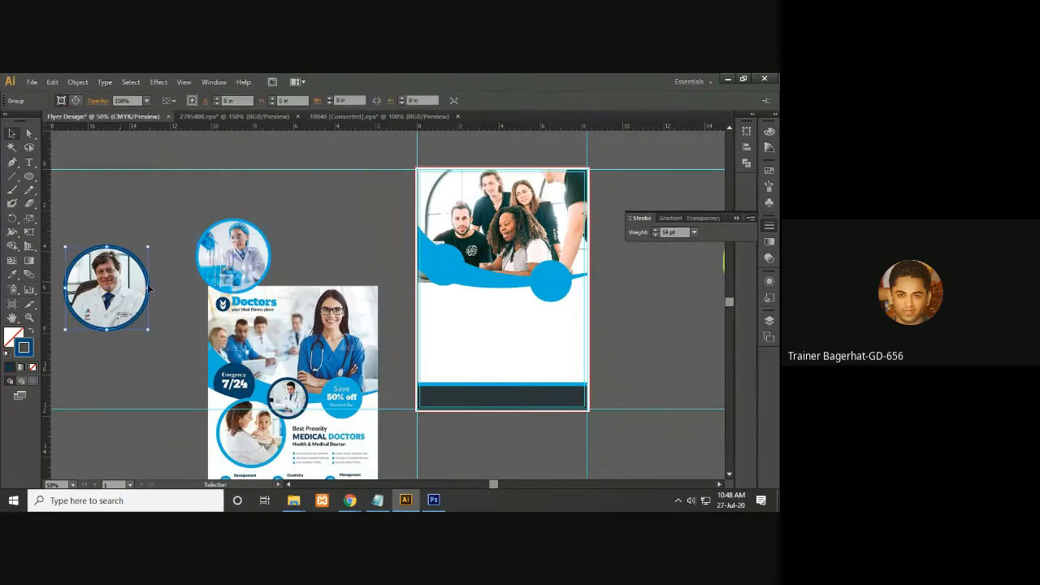
left_click(657, 237)
left_click(658, 237)
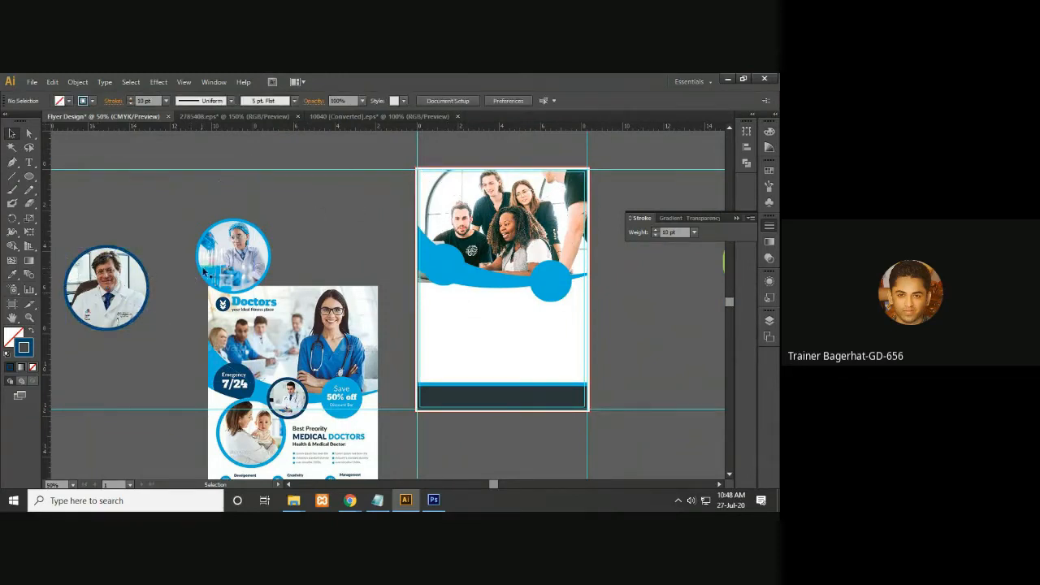
- Place the scientist photo below the blue wave at the page's left and the doctor photo overlapping behind it on the wave
left_click(258, 244)
left_click_drag(258, 251, 480, 311)
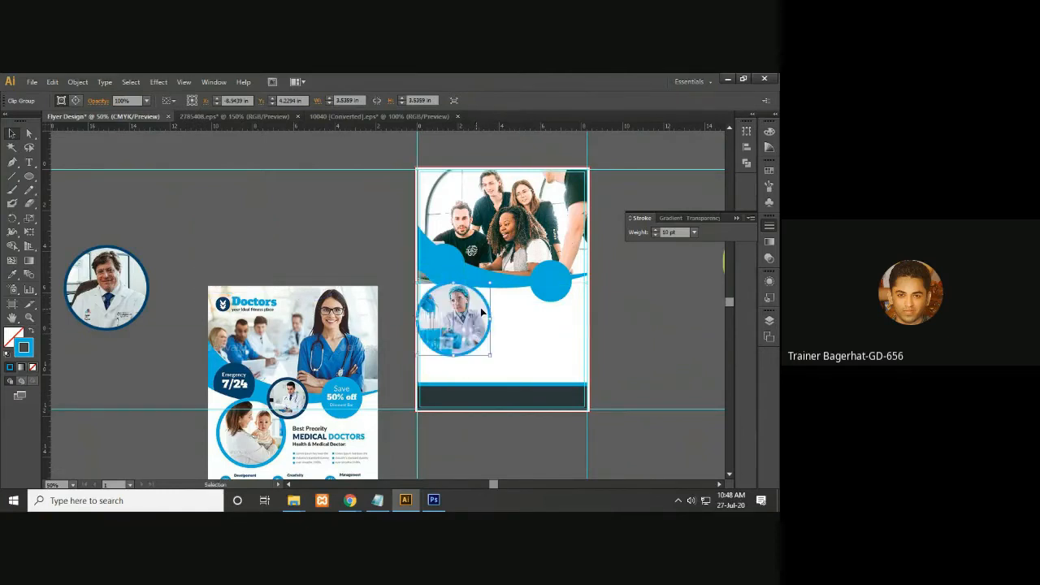
left_click(126, 274)
left_click_drag(126, 274, 513, 260)
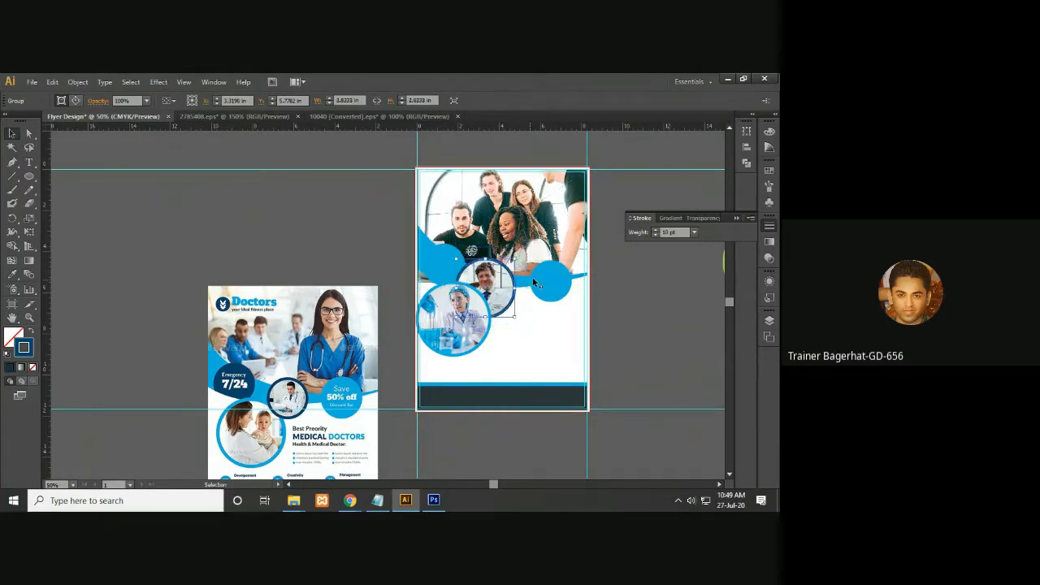
- Scale the circular scientist photo down to about 2.97 in wide and shrink the doctor photo behind it
key("ctrl+equal")
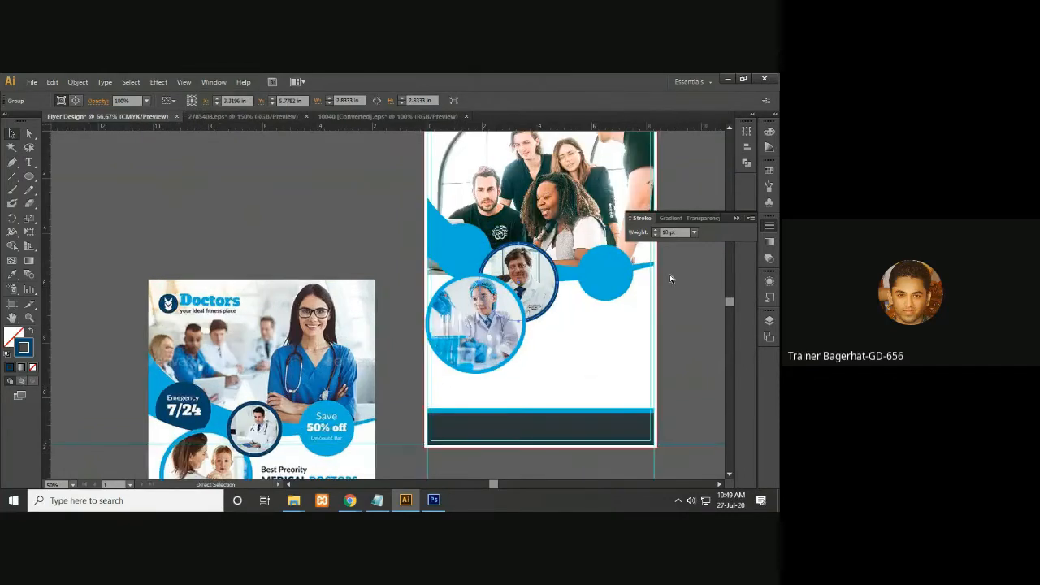
key("ctrl+equal")
left_click_drag(670, 278, 651, 175)
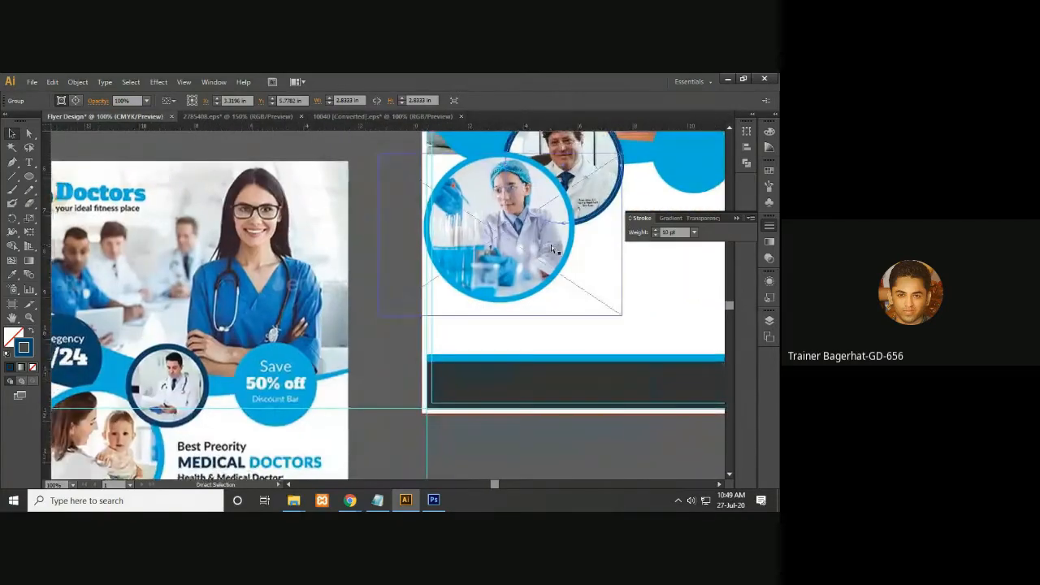
key("ctrl+minus")
left_click(481, 265)
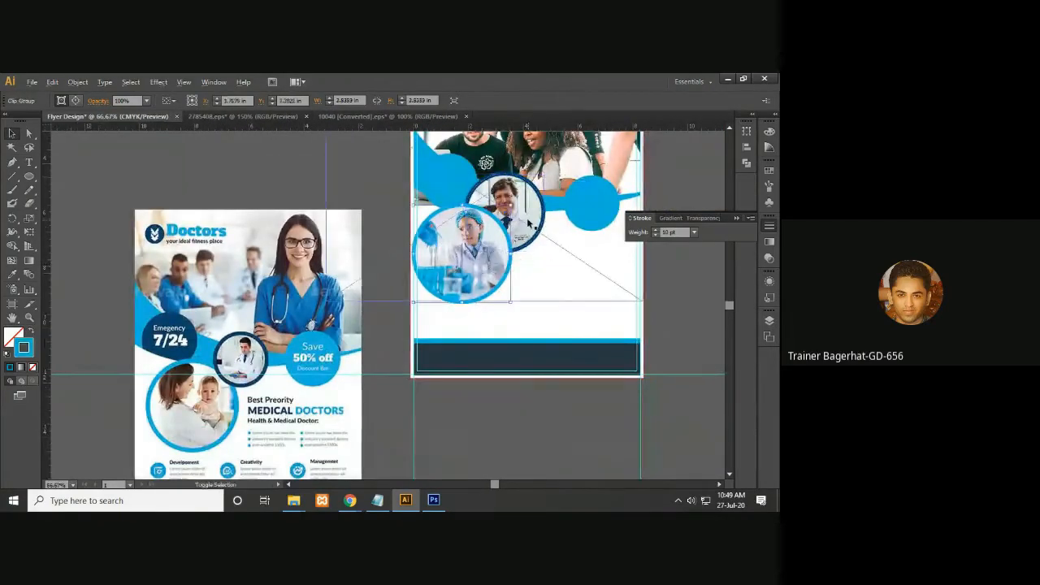
left_click_drag(510, 205, 503, 213)
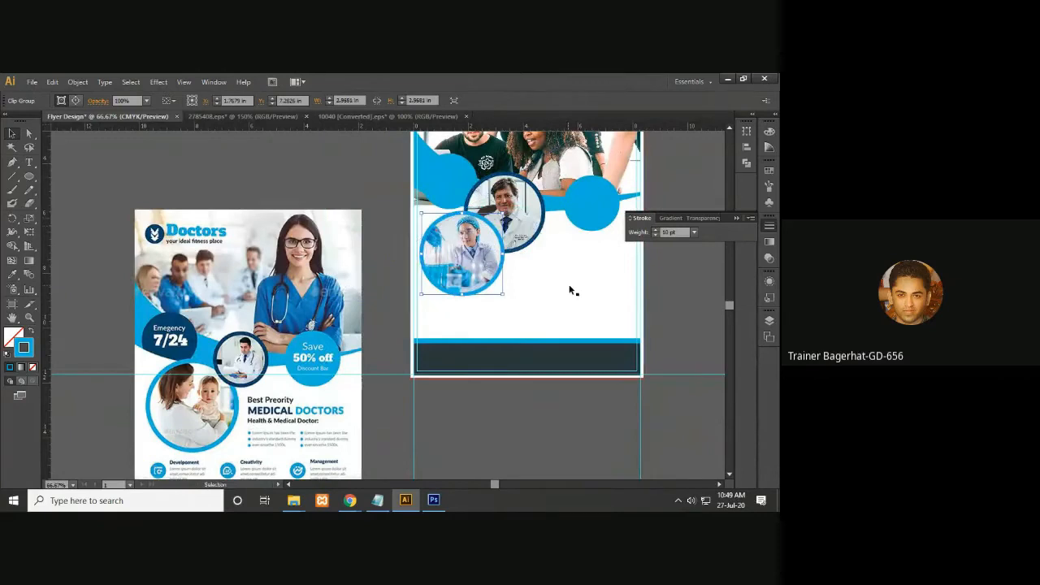
left_click(524, 233)
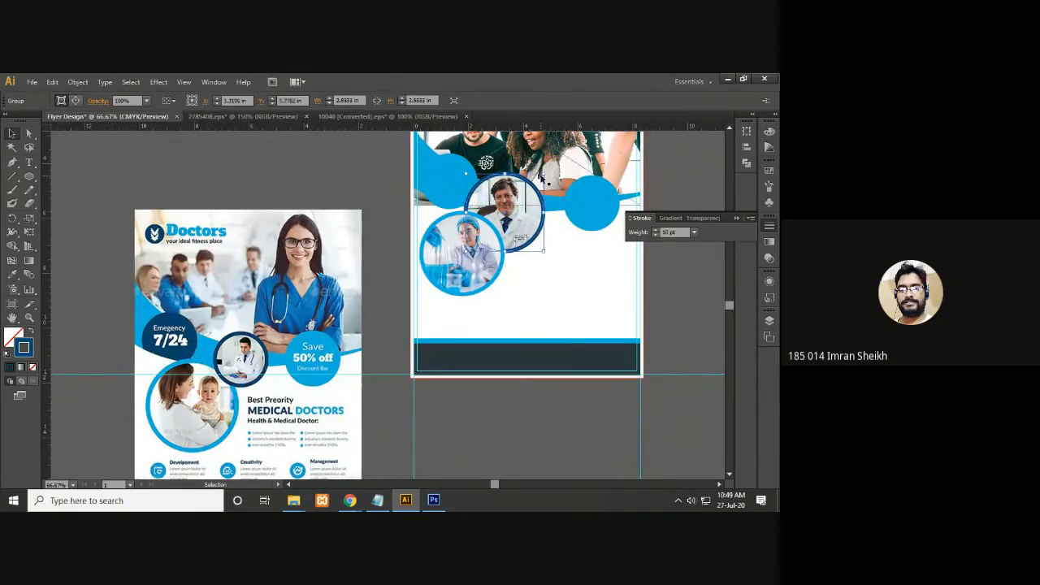
left_click_drag(543, 177, 541, 186)
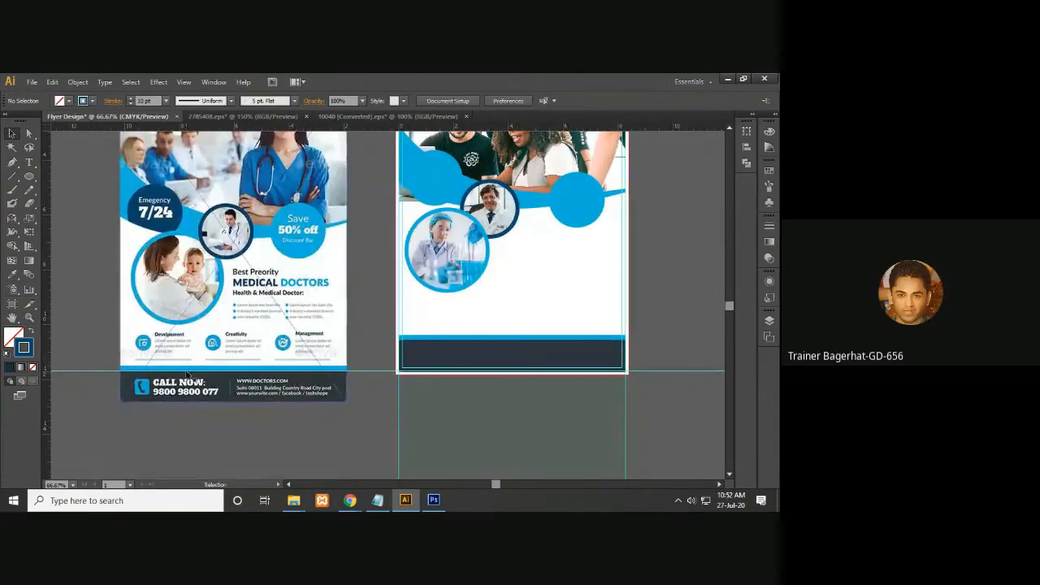
- Place Doctors Logo.eps, scale it to about 4.65 in wide and position it above the reference flyer
scroll(522, 304, "up", 4)
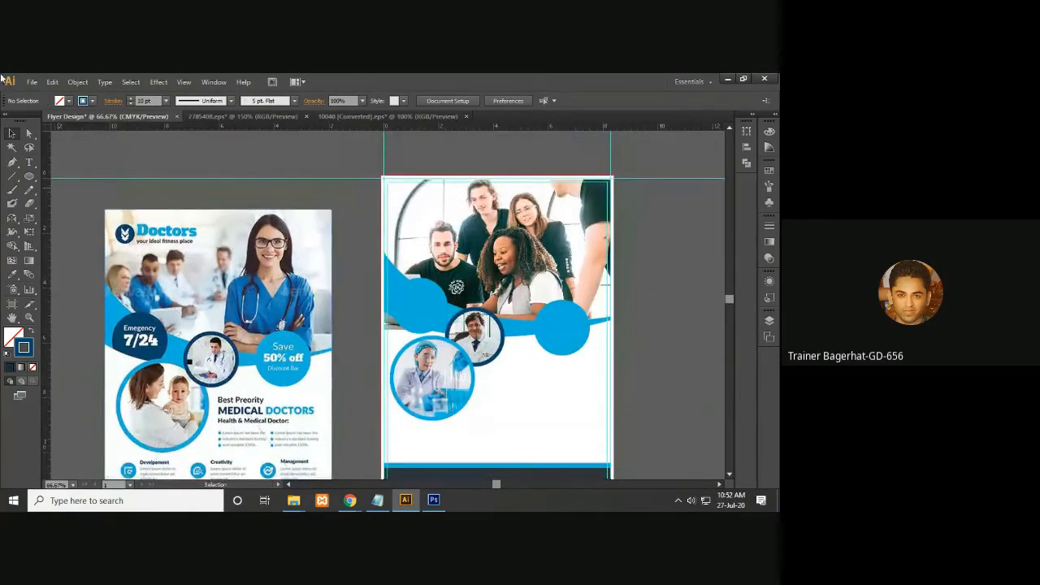
left_click(30, 82)
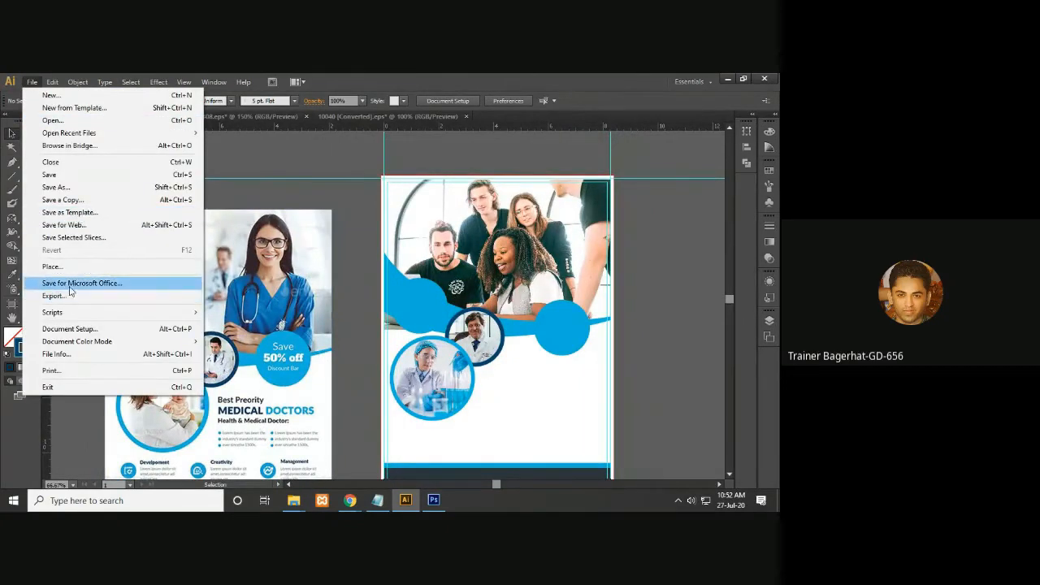
left_click(52, 266)
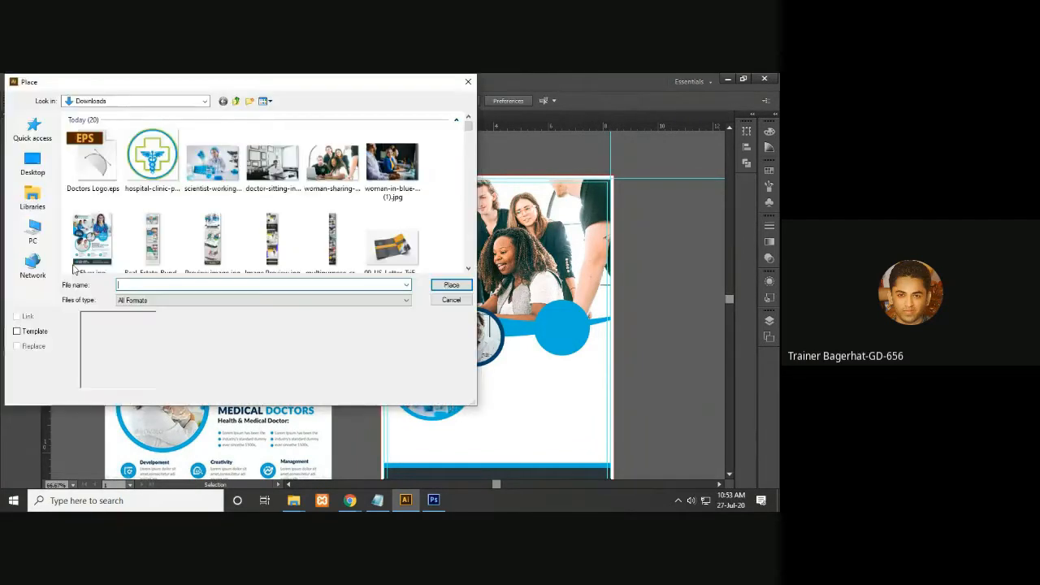
double_click(86, 179)
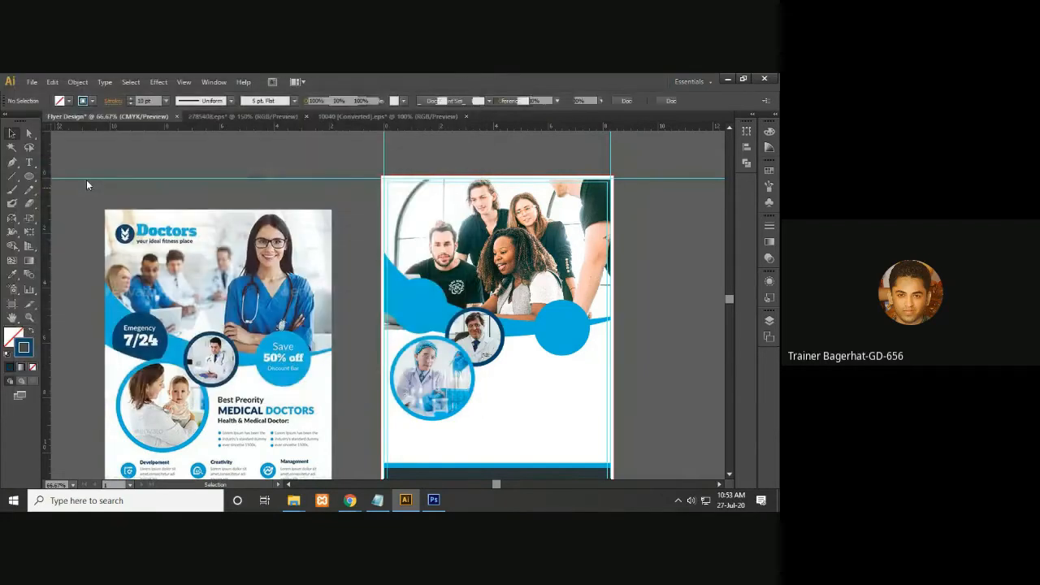
left_click(86, 180)
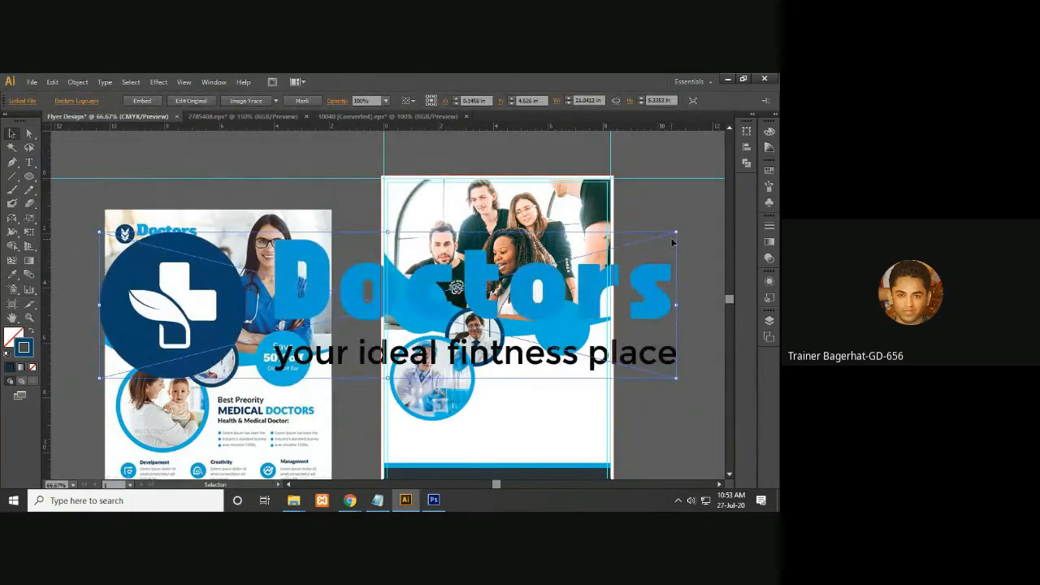
left_click_drag(676, 233, 452, 288)
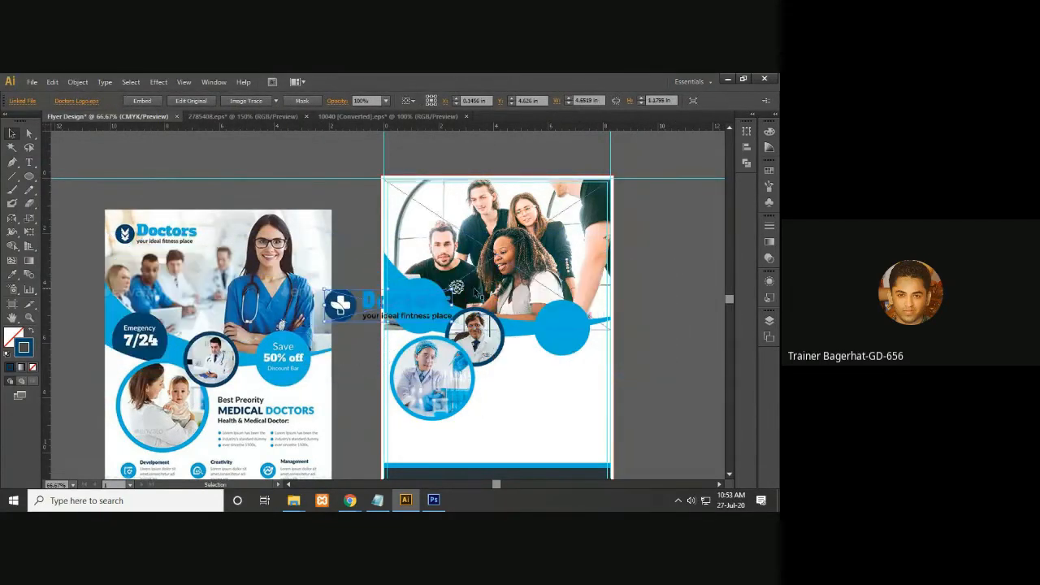
left_click_drag(358, 308, 218, 204)
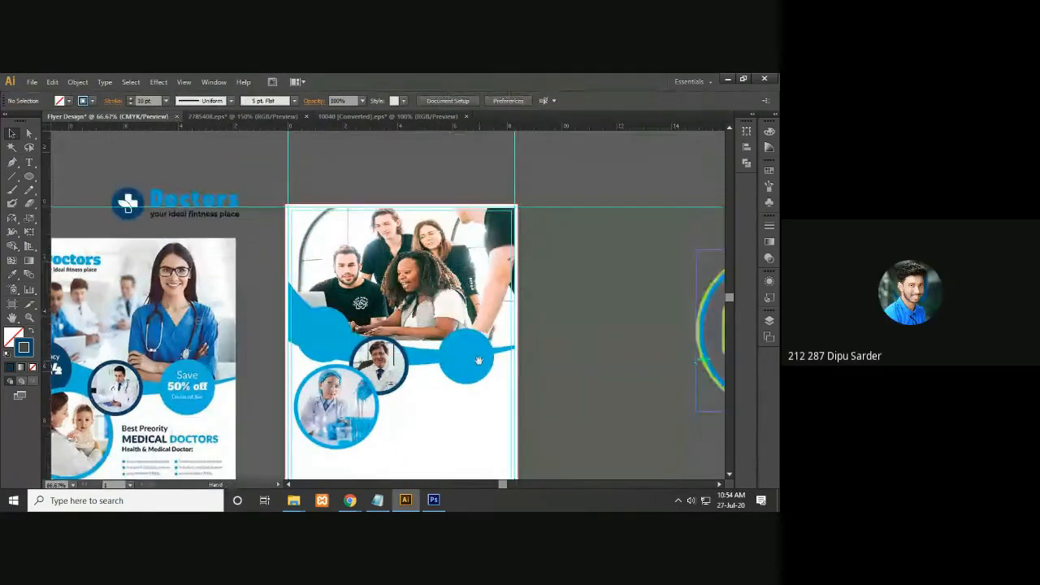
- Fill the blue circle over the laptop with the navy of the reference's 7/24 badge and nudge it slightly downward
left_click_drag(478, 357, 583, 355)
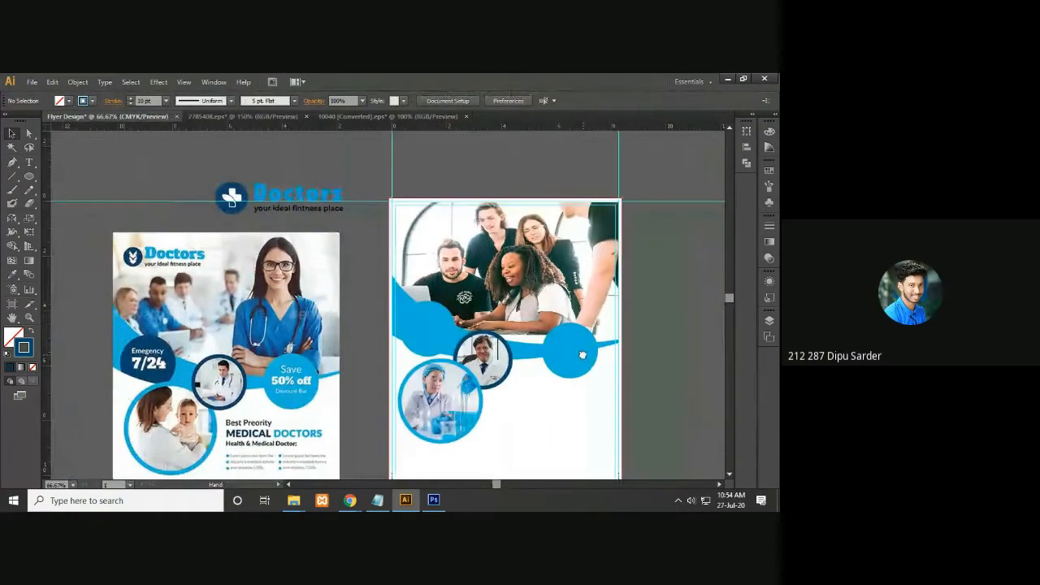
left_click(434, 323)
key("i")
left_click(146, 341)
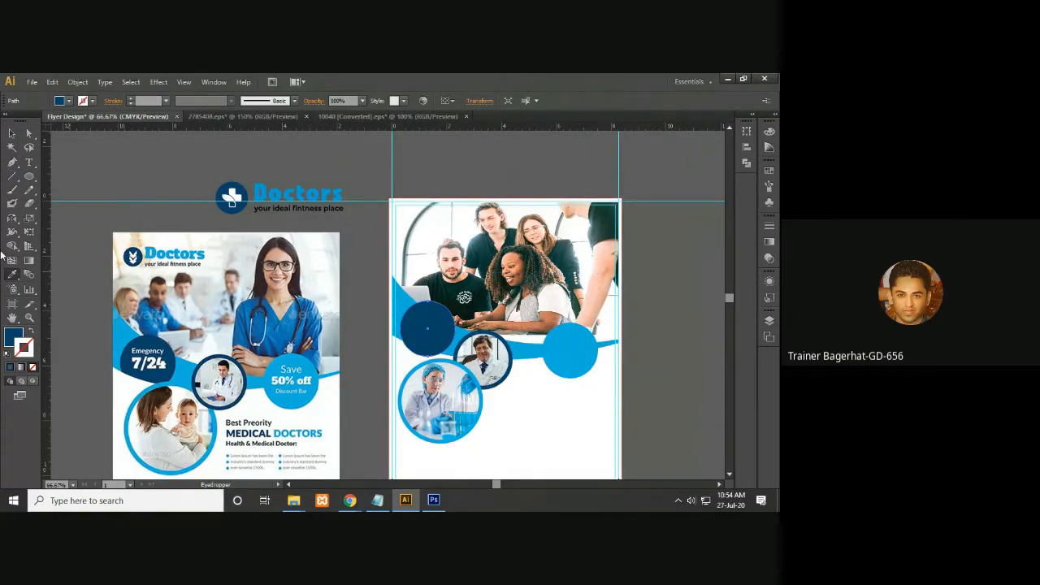
left_click(12, 133)
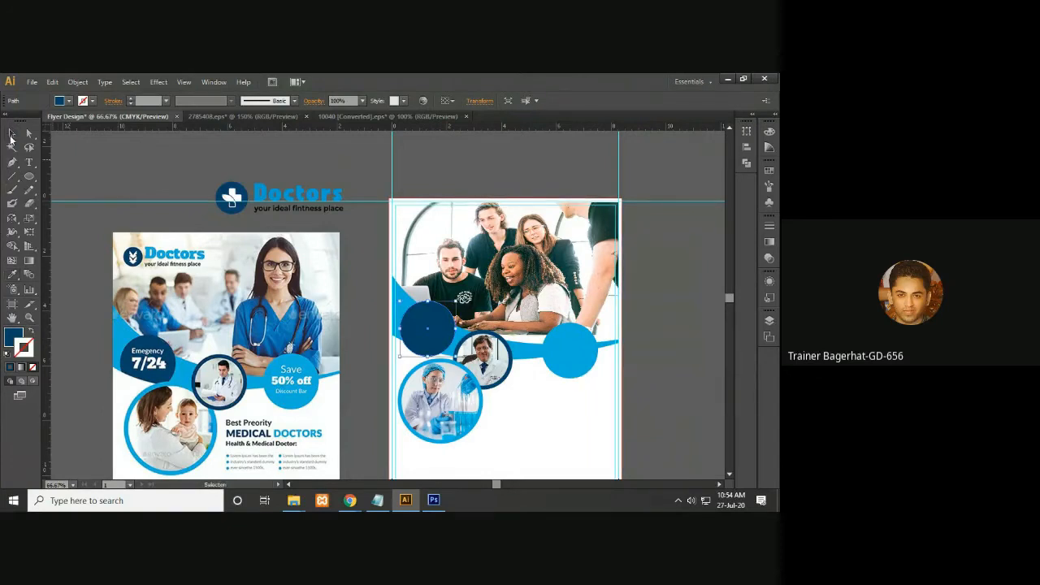
left_click_drag(455, 341, 483, 342)
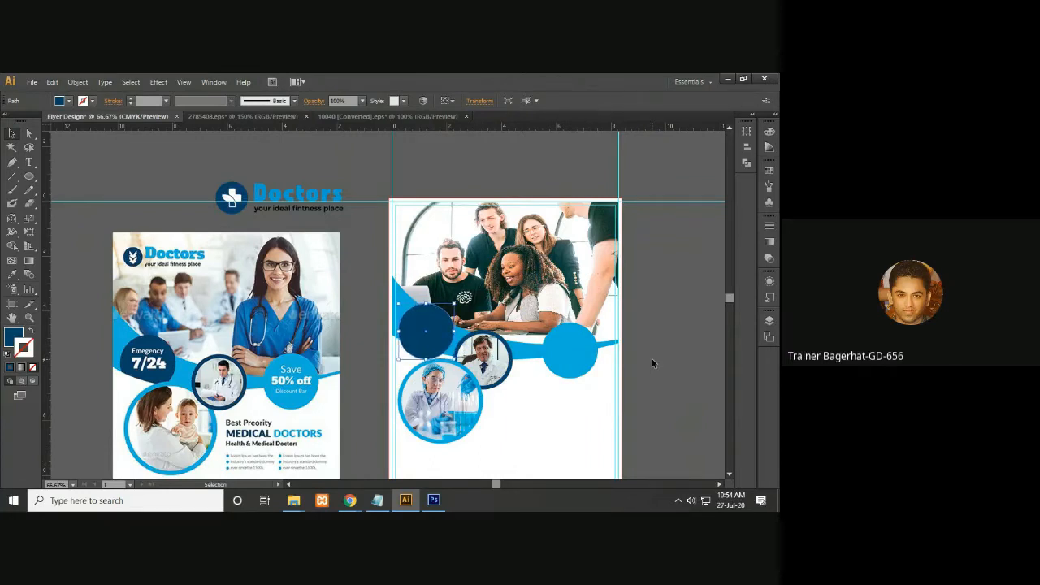
left_click(658, 360)
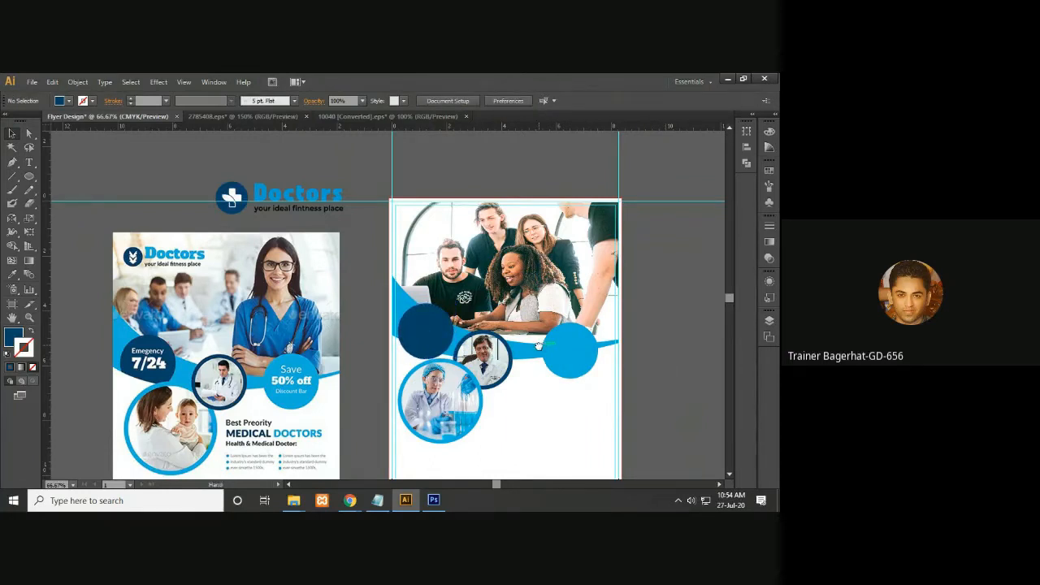
- Scale the Doctors logo to about 3 in wide and place it in the upper-left corner of the header photo
scroll(542, 346, "right", 3)
scroll(511, 332, "down", 2)
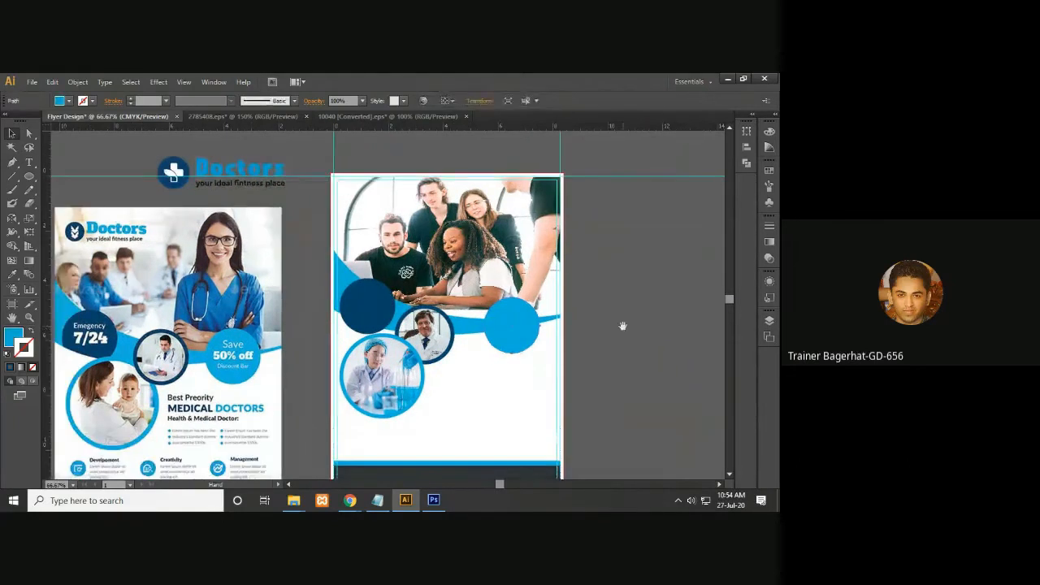
scroll(391, 284, "up", 3)
left_click_drag(255, 213, 452, 237)
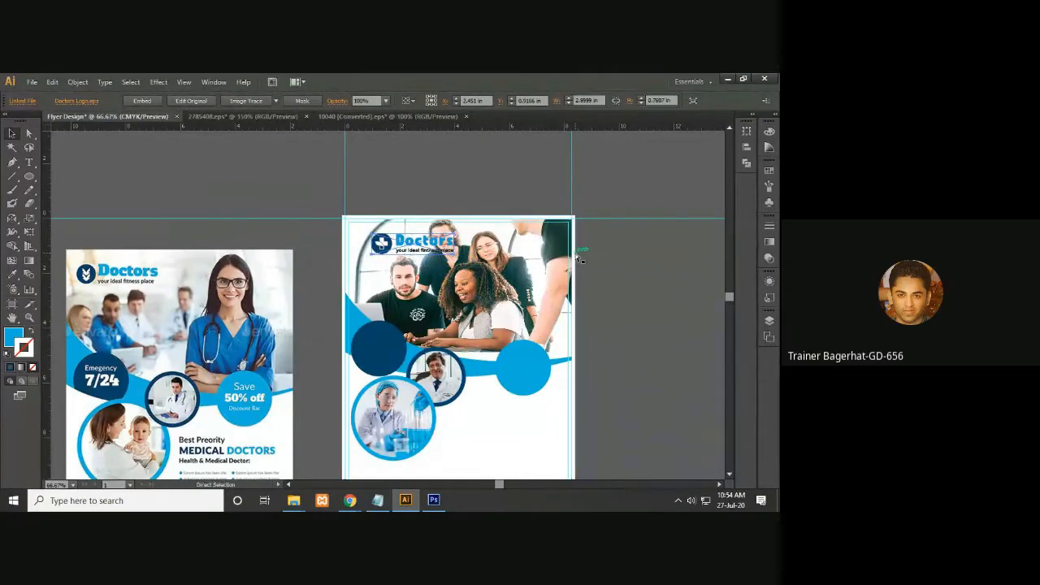
key("ctrl+plus")
scroll(455, 309, "up", 2)
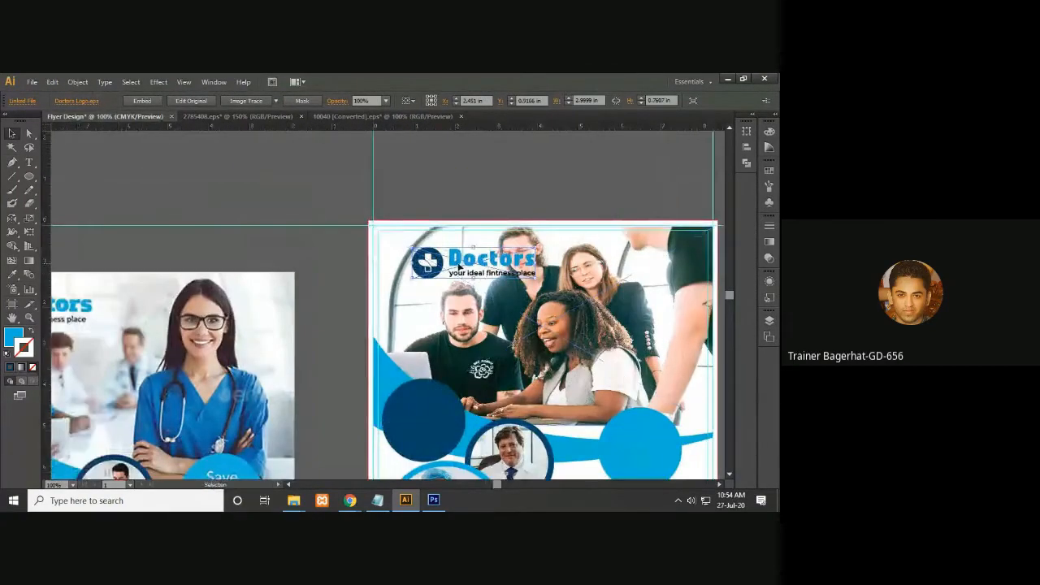
left_click_drag(465, 271, 444, 253)
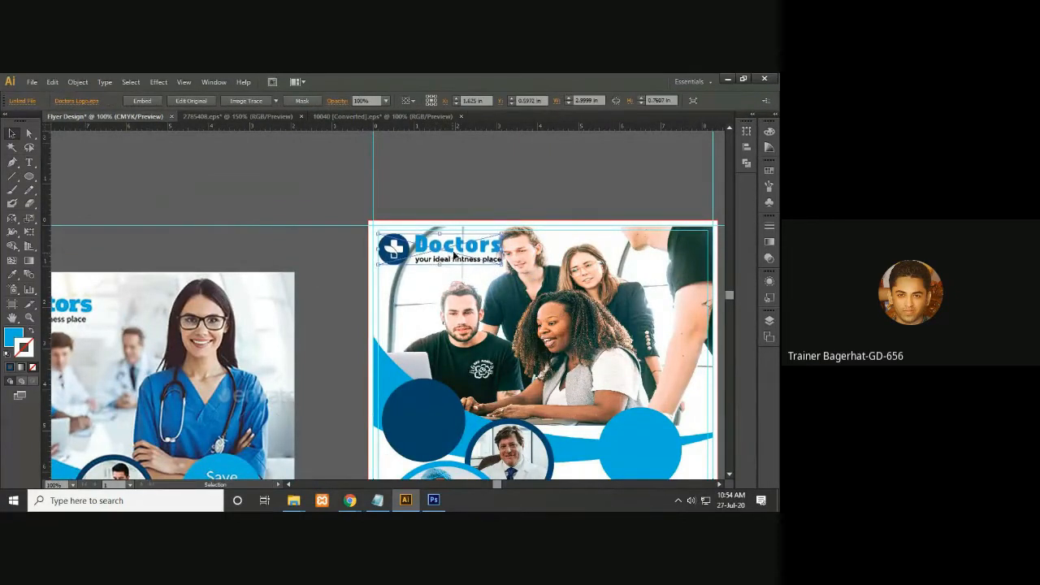
left_click(481, 193)
left_click(485, 194)
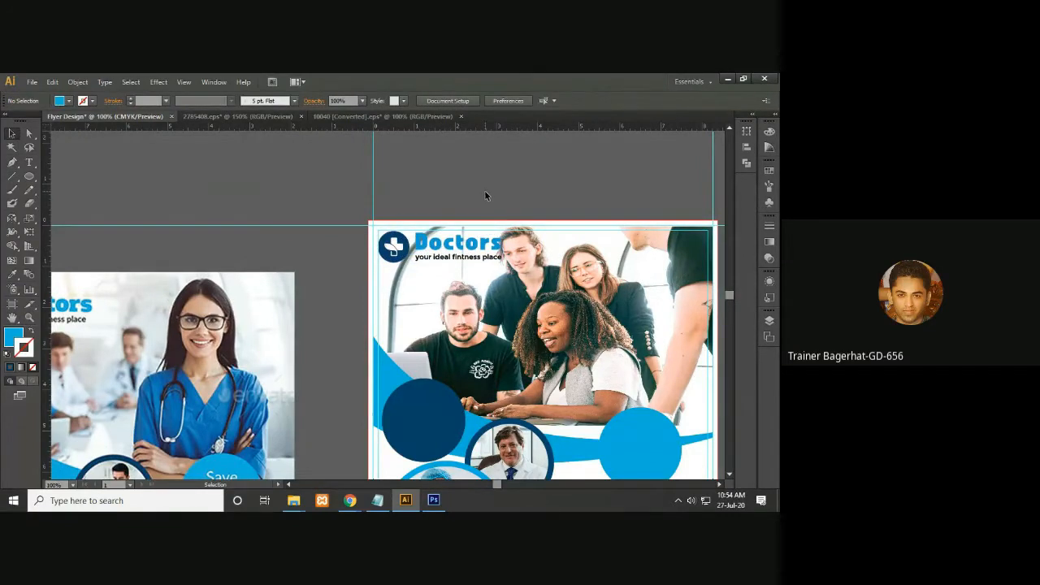
key("space")
left_click_drag(506, 321, 424, 205)
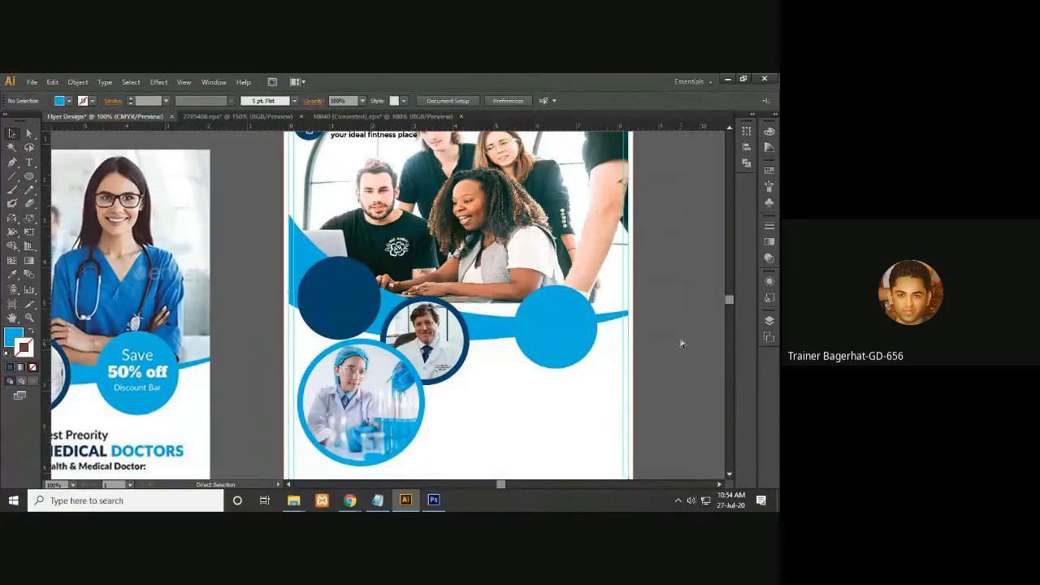
- Scale the circular scientist photo and its blue ring down slightly around their centre
key("ctrl+minus")
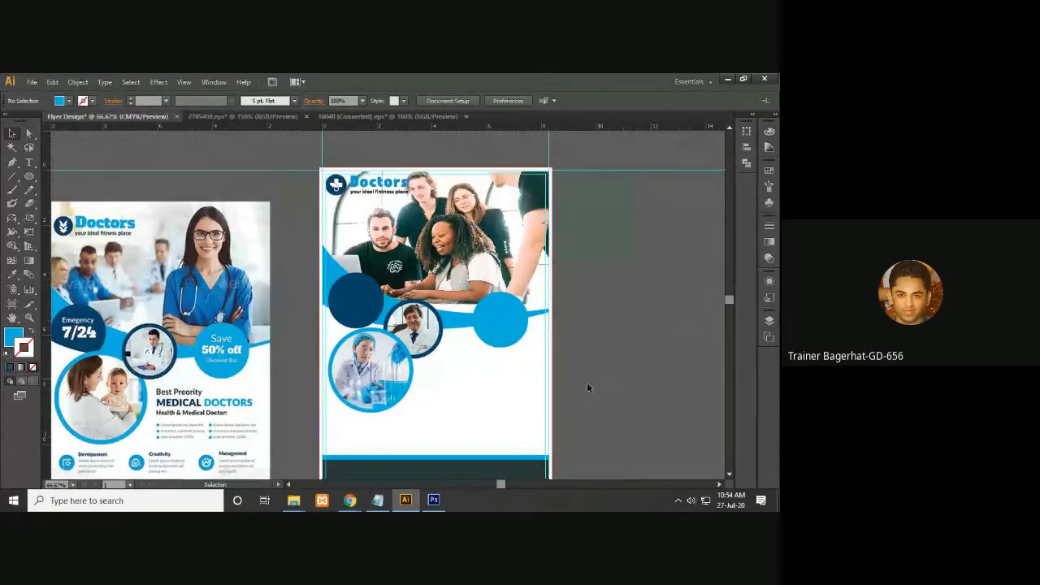
key("space")
left_click(370, 370)
left_click_drag(412, 328, 407, 334)
left_click(593, 360)
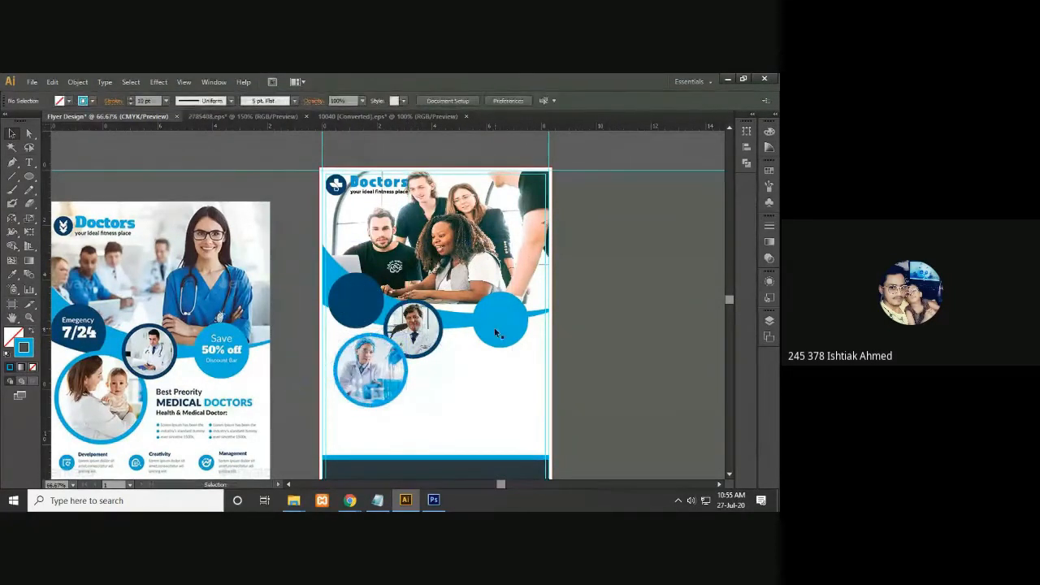
left_click(495, 327)
left_click(568, 351)
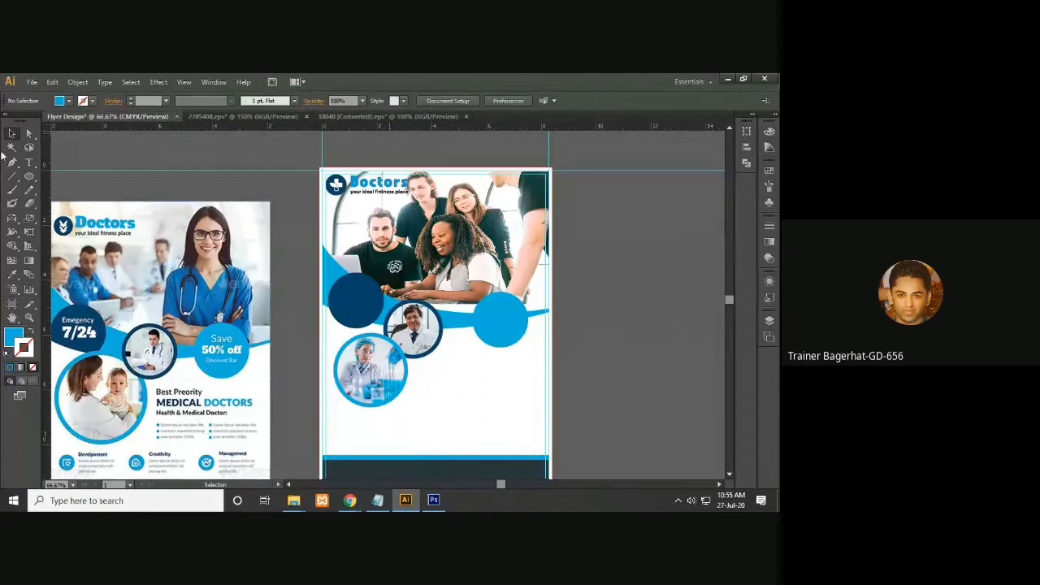
- Add the text "Save" in the empty area beside the flyer
left_click(30, 163)
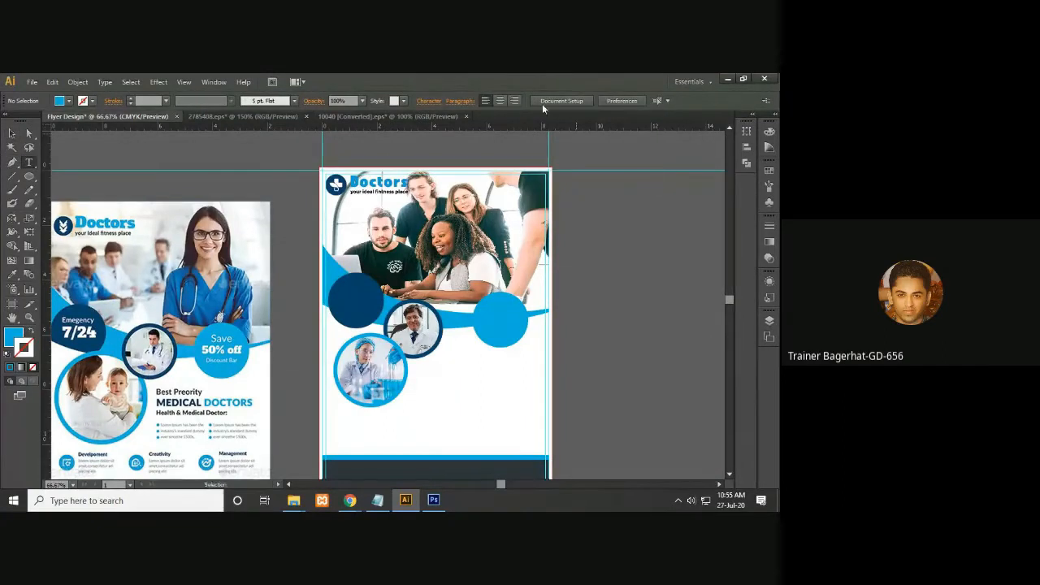
key("space")
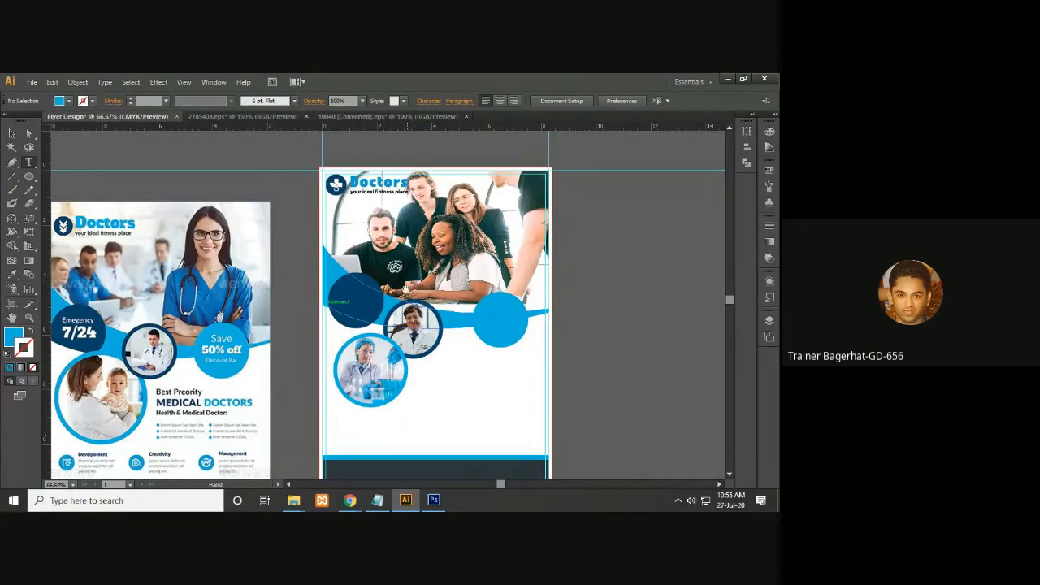
left_click_drag(380, 214, 395, 225)
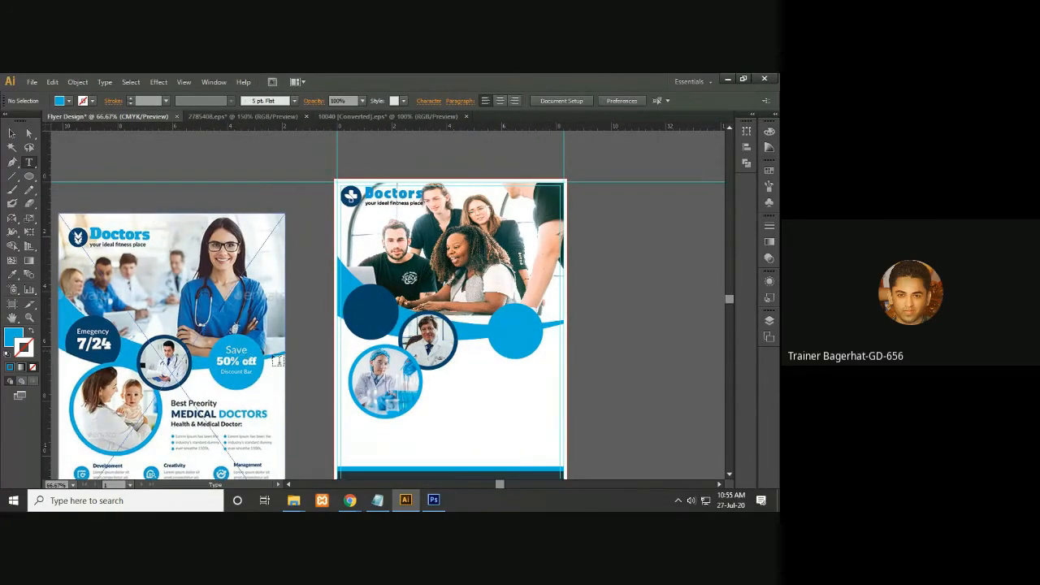
left_click(601, 316)
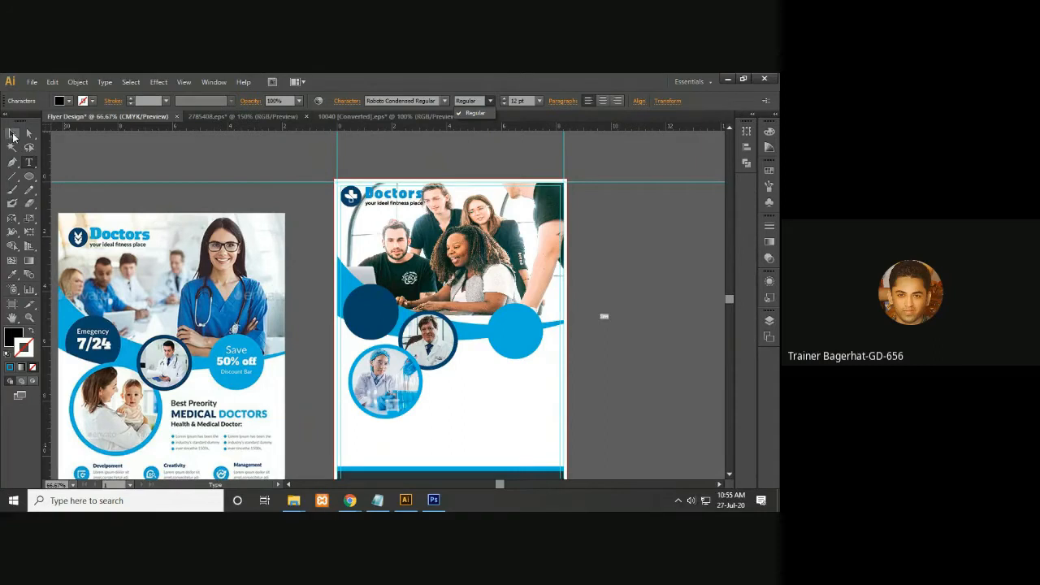
left_click(610, 318)
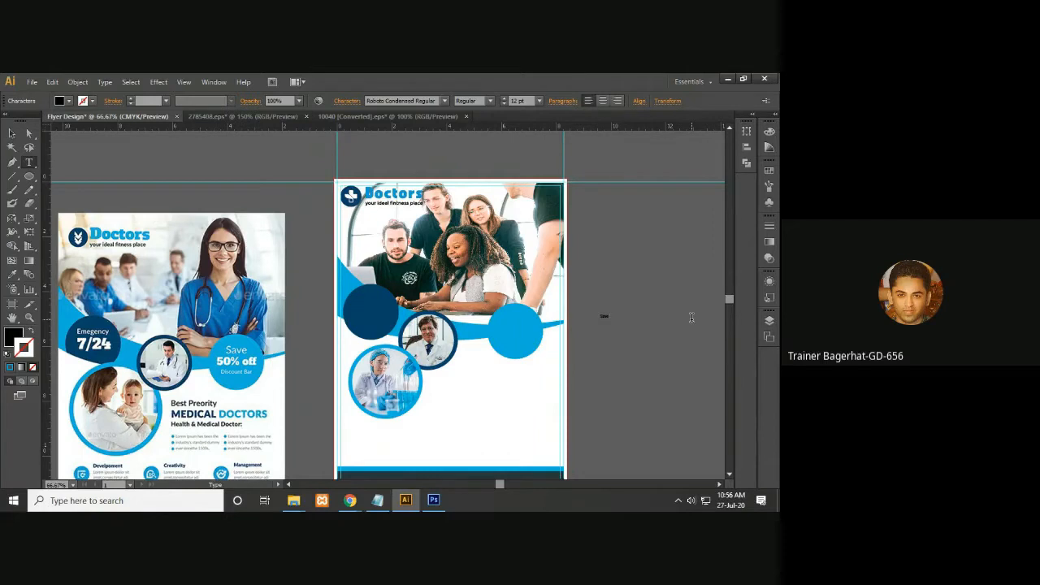
- Extend the "Save" text with a second line "50% off" and a third line "Discount Bar"
key("ctrl+equal")
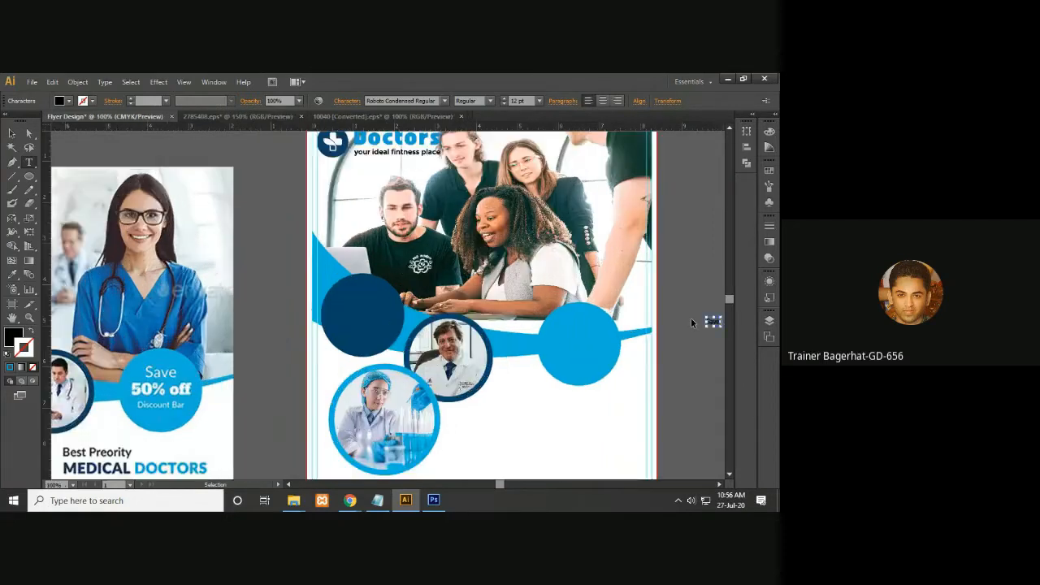
scroll(586, 333, "right", 2)
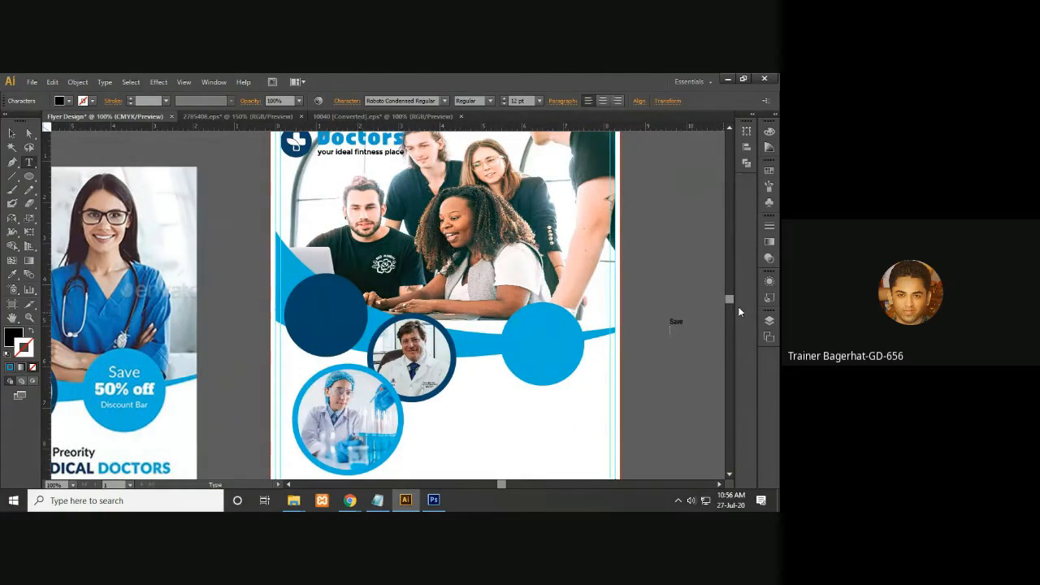
key("Return")
type("5")
type("D")
type("i")
type("scount Ba")
key("Escape")
- Move the three-line discount text closer to the flyer, set it to 18 pt and centre-align its lines
left_click_drag(681, 344, 657, 343)
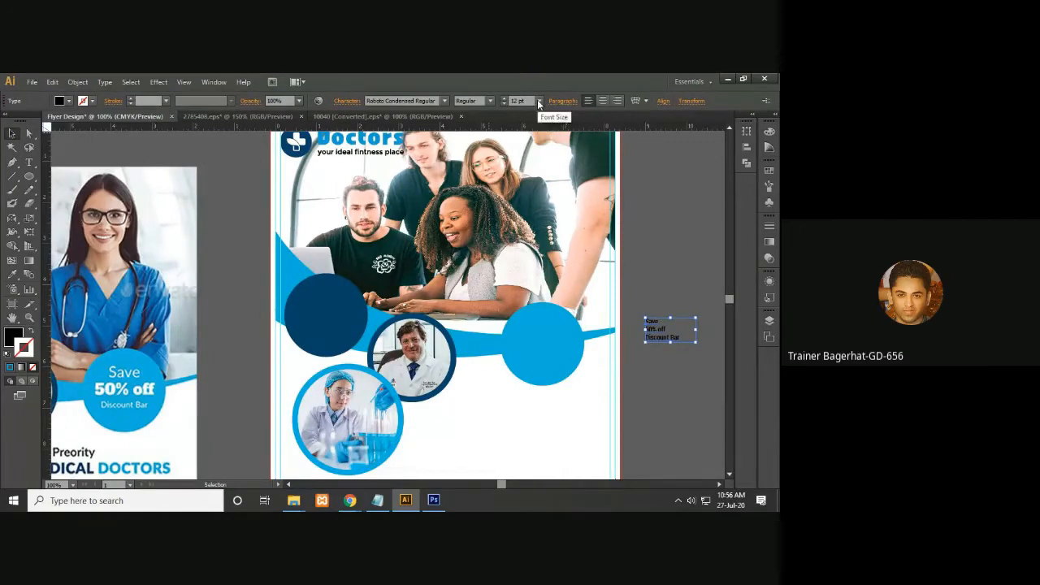
left_click(538, 100)
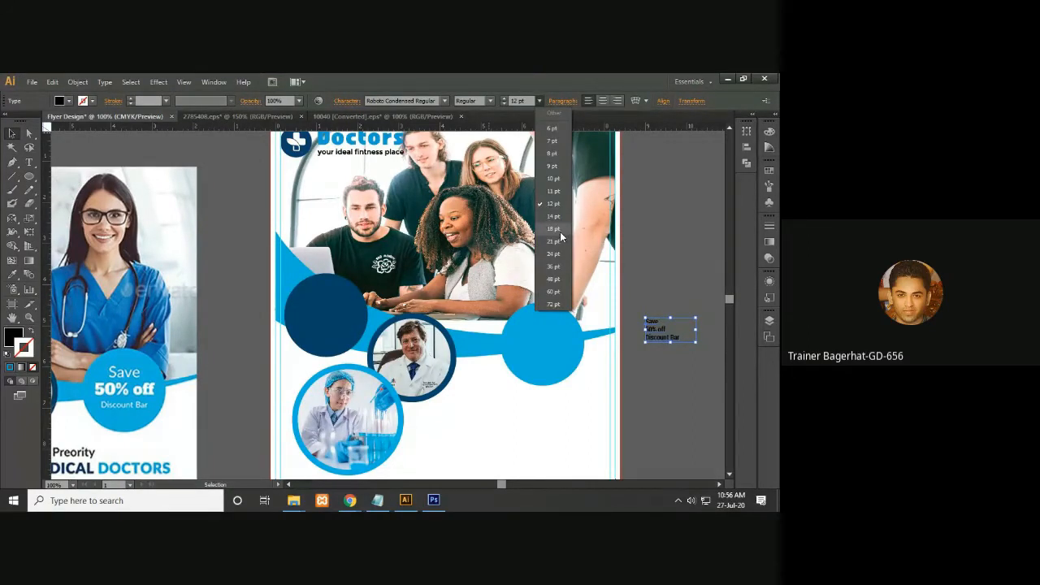
left_click(554, 229)
- Place the discount text centred on the light blue circle and increase its size to 24 pt
left_click(11, 134)
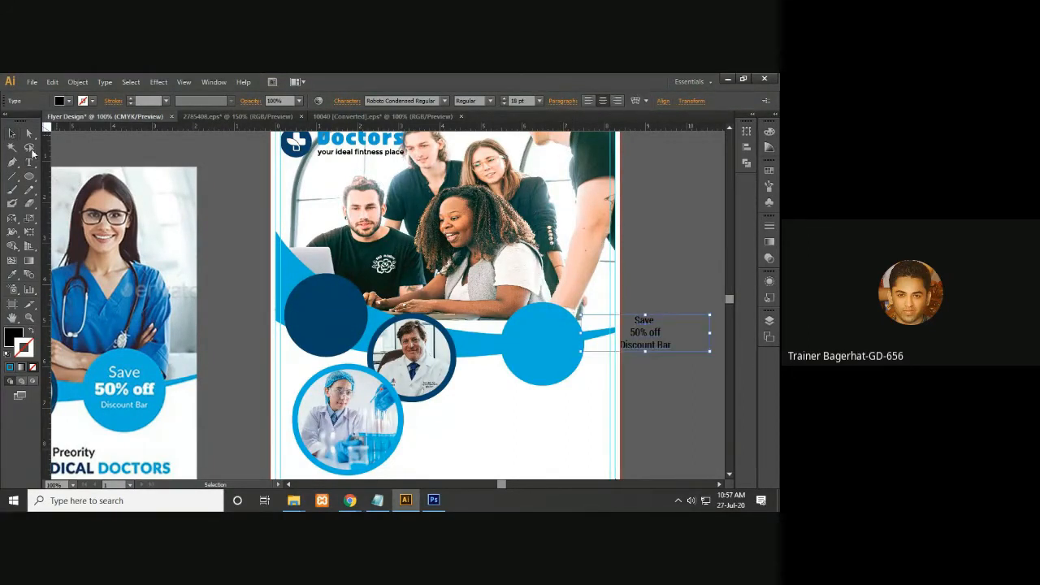
left_click_drag(662, 346, 557, 352)
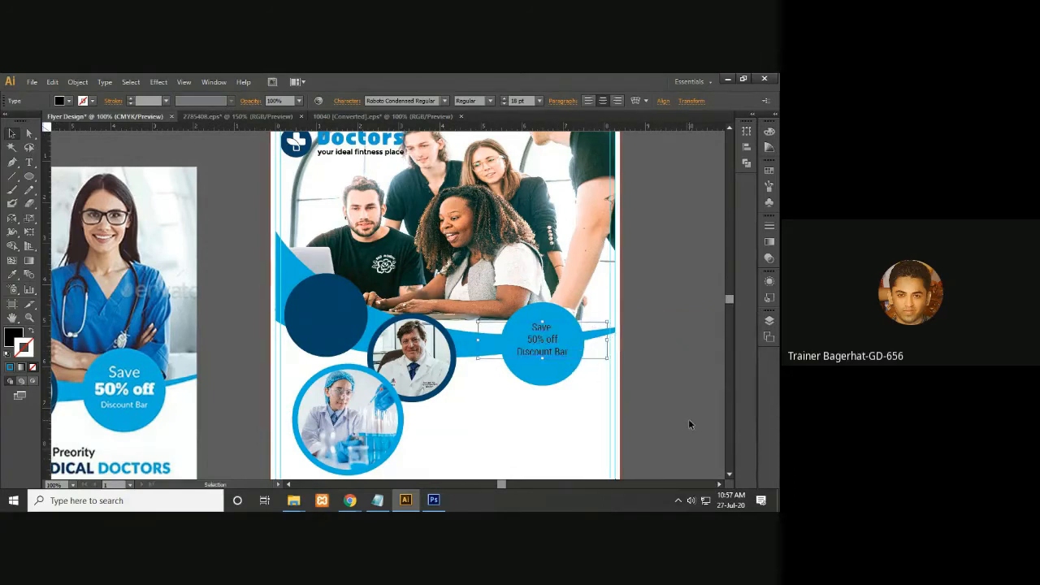
key("Right")
key("Right")
key("Right")
left_click(540, 101)
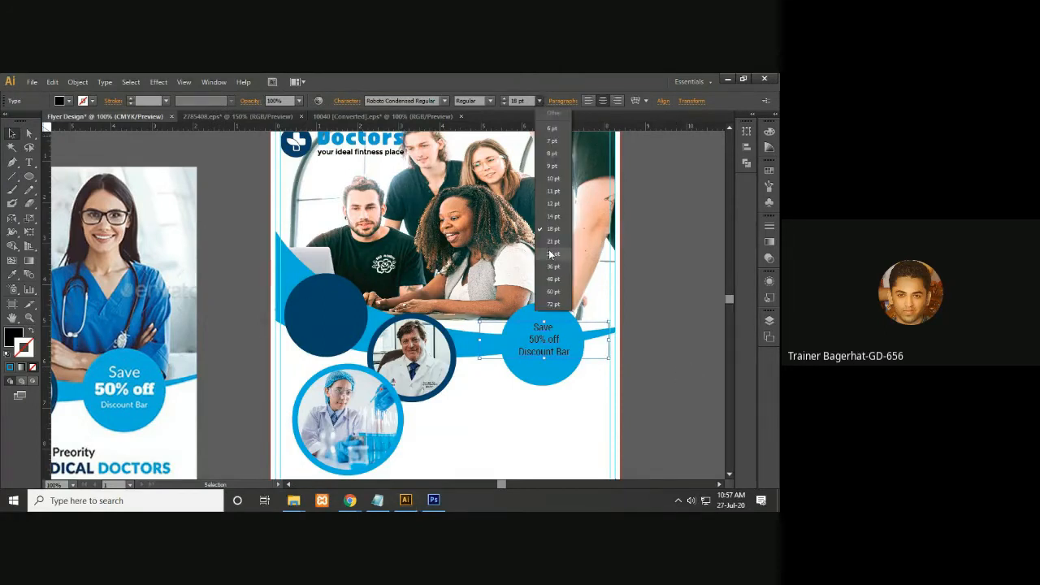
left_click(552, 254)
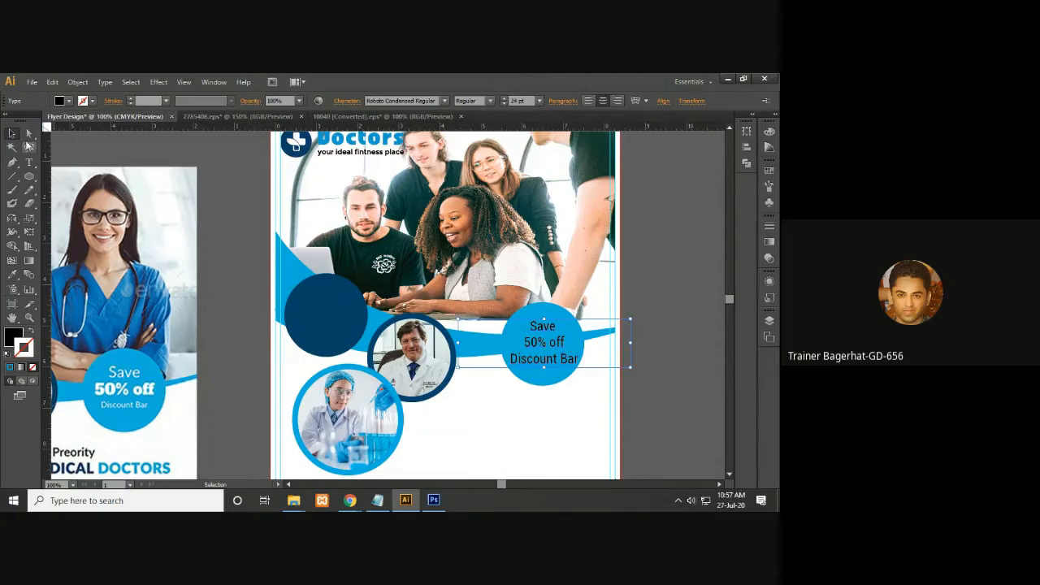
- Change the font of the "50% off" line to Roboto Bold
left_click(29, 162)
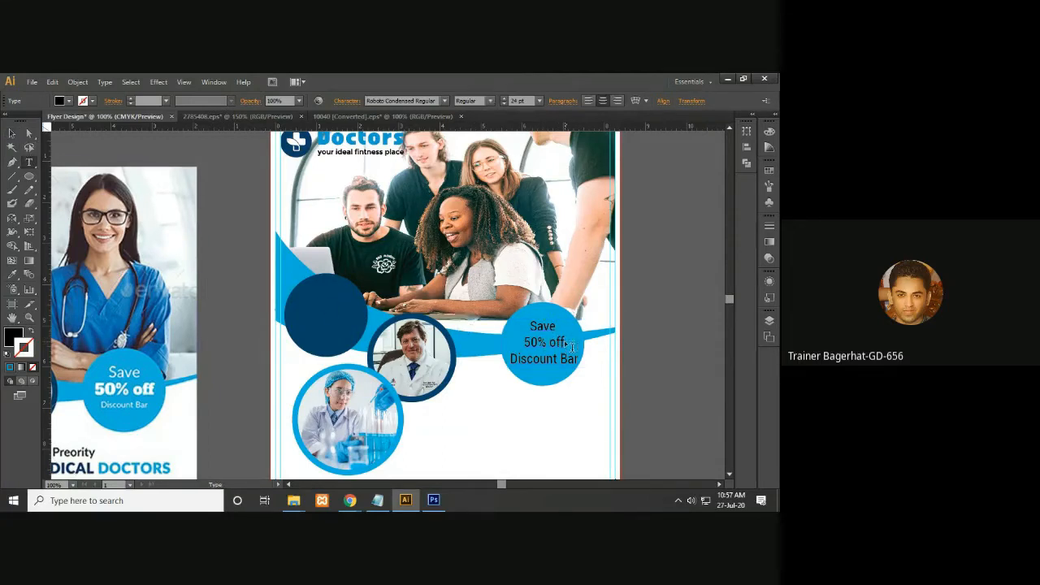
left_click_drag(564, 341, 524, 342)
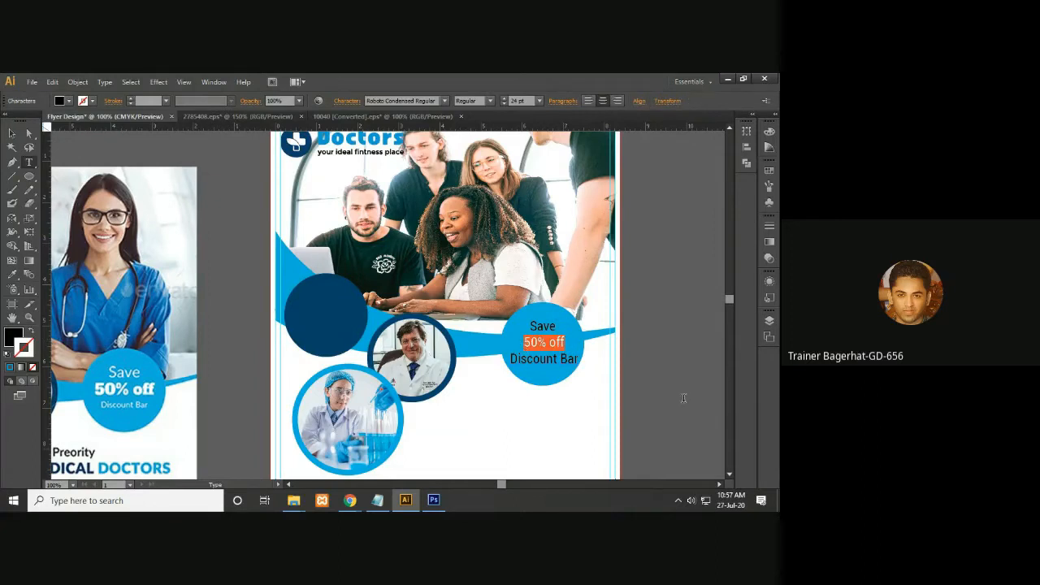
left_click(444, 101)
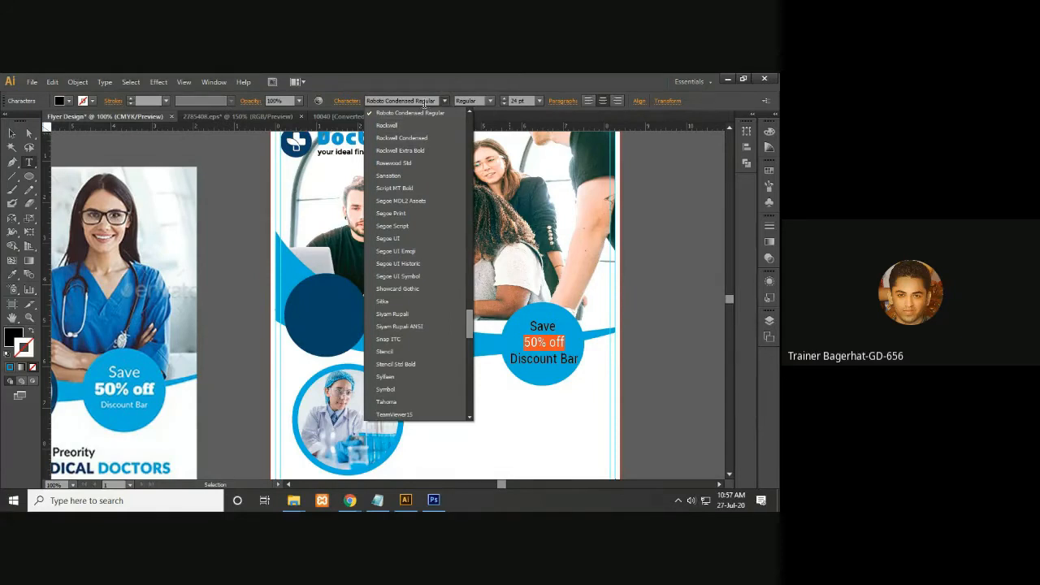
key("Up")
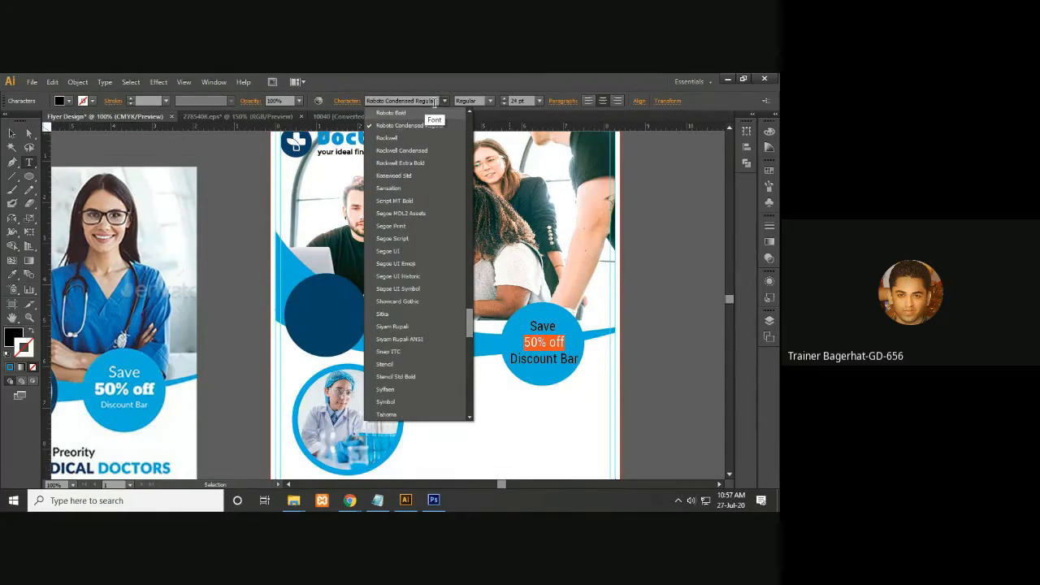
left_click(426, 112)
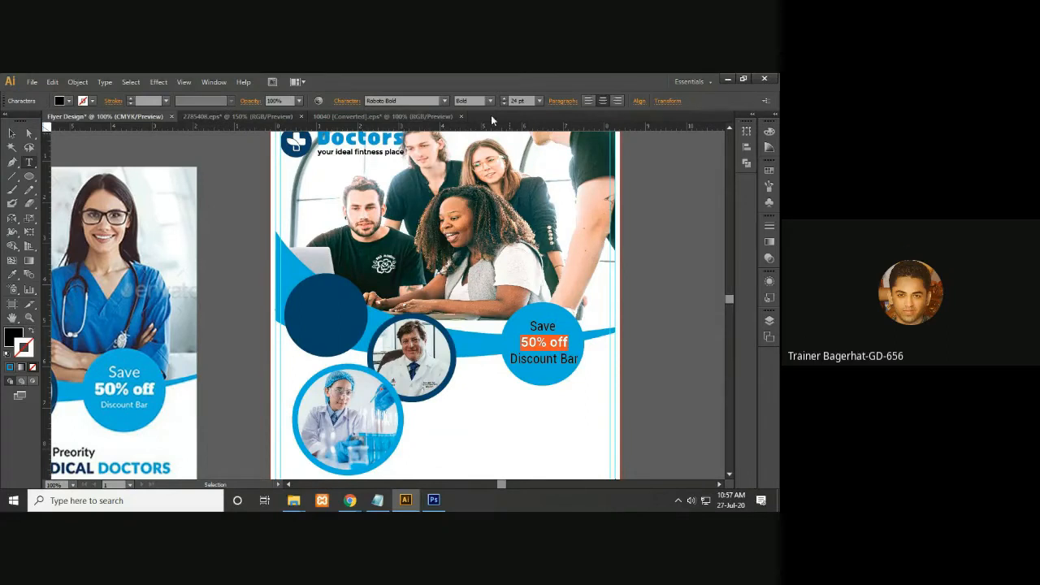
left_click(12, 133)
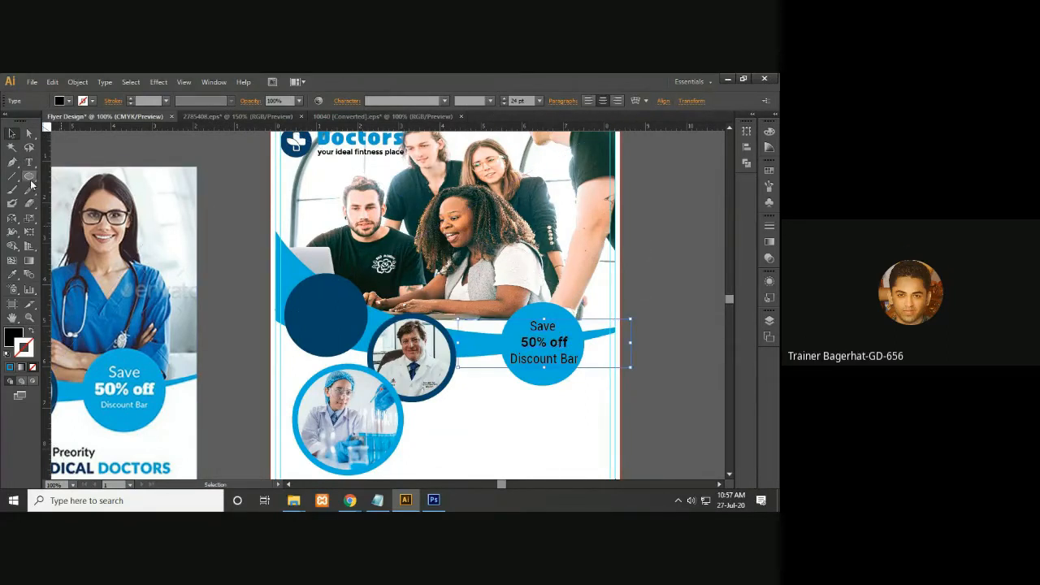
- Give the "50% off" line a white fill with no stroke
left_click(30, 161)
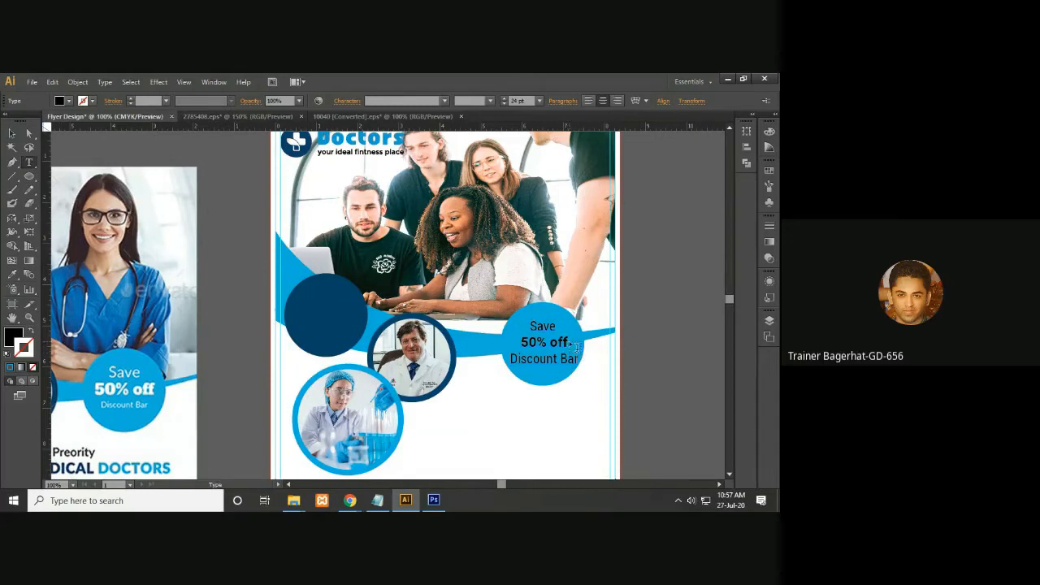
left_click_drag(567, 335, 512, 339)
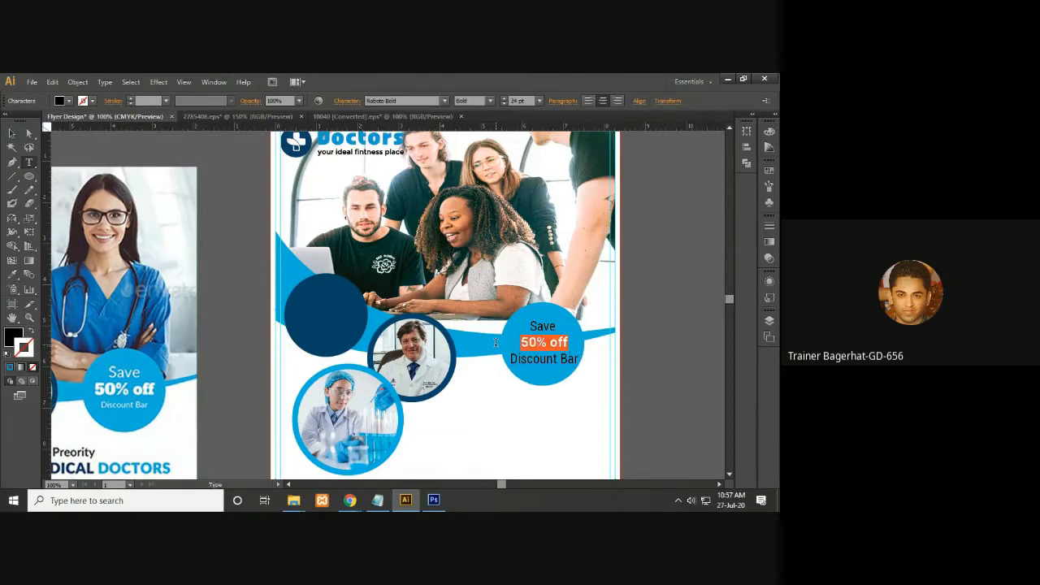
key("BackSpace")
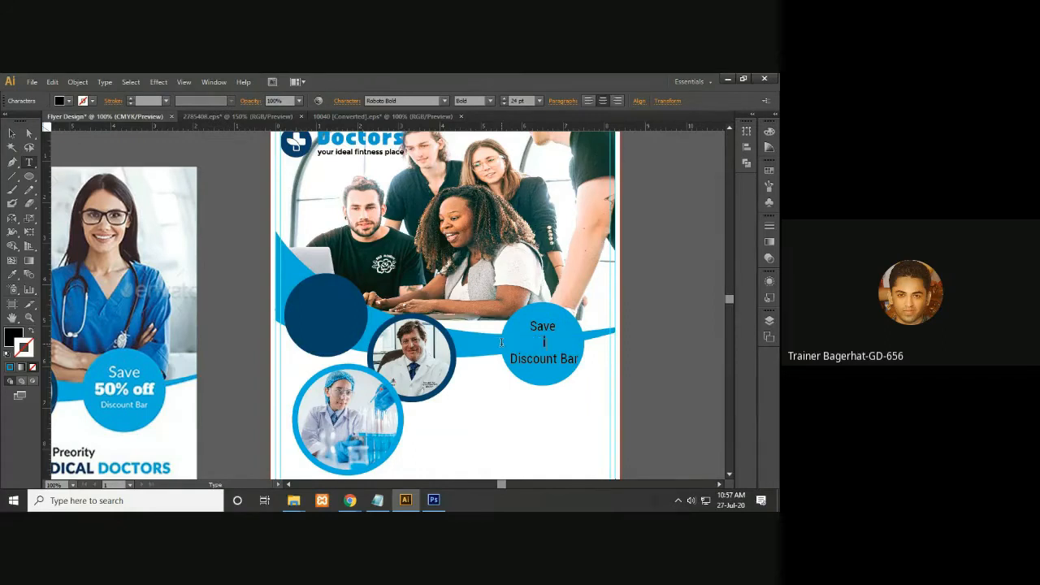
key("ctrl+z")
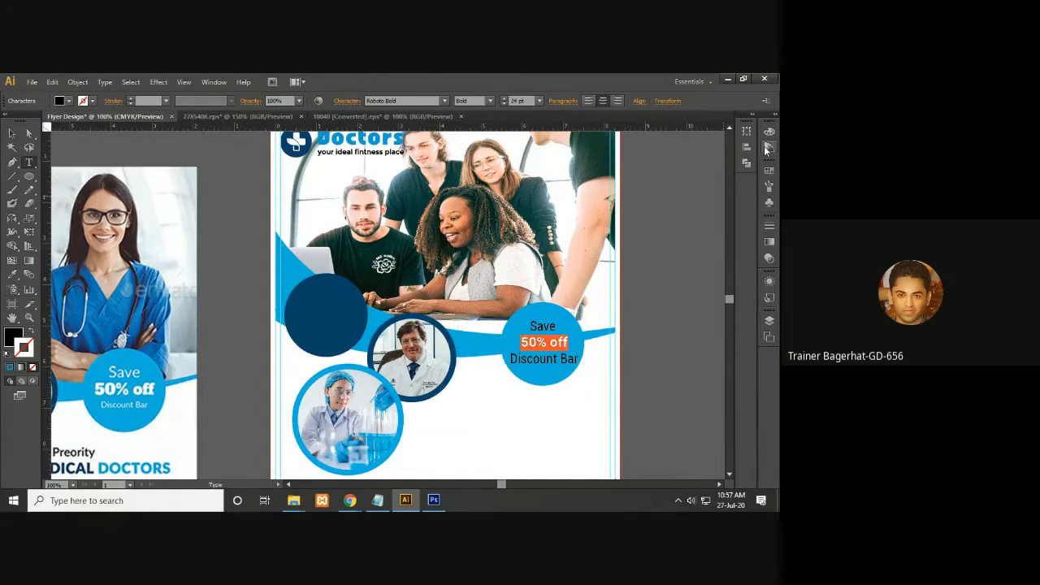
left_click(768, 149)
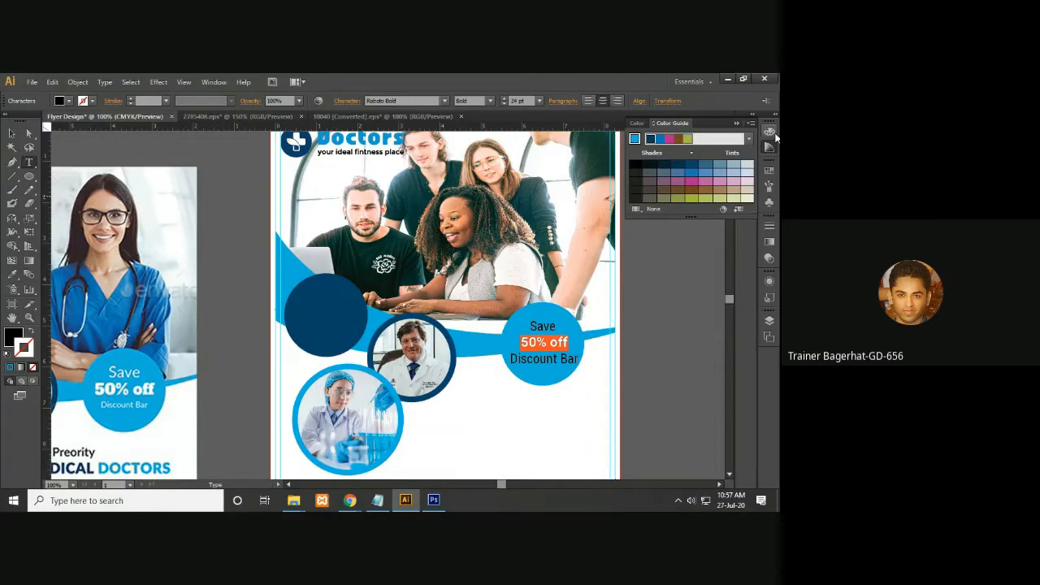
left_click(772, 135)
left_click(647, 138)
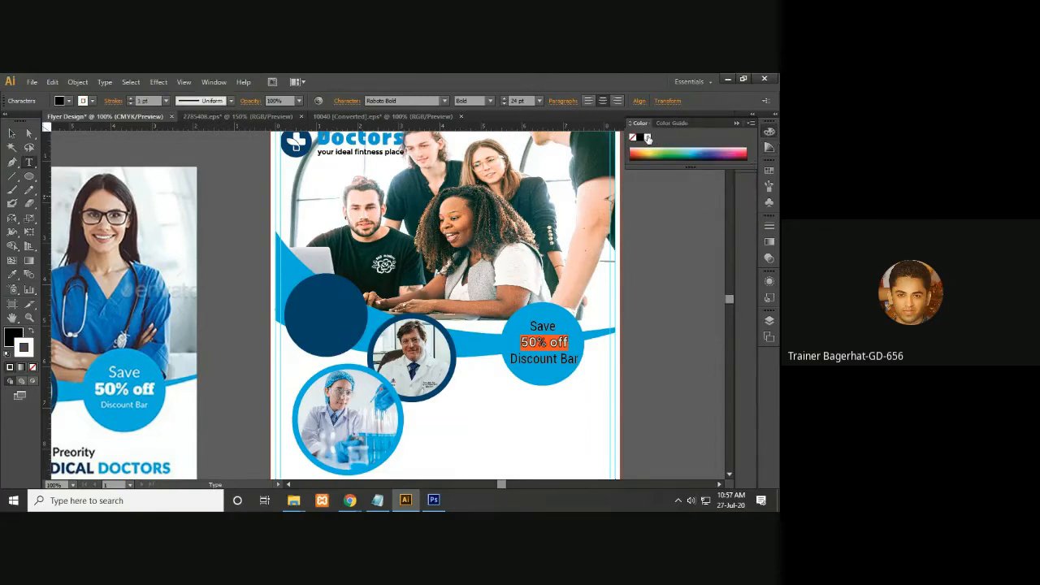
left_click(31, 331)
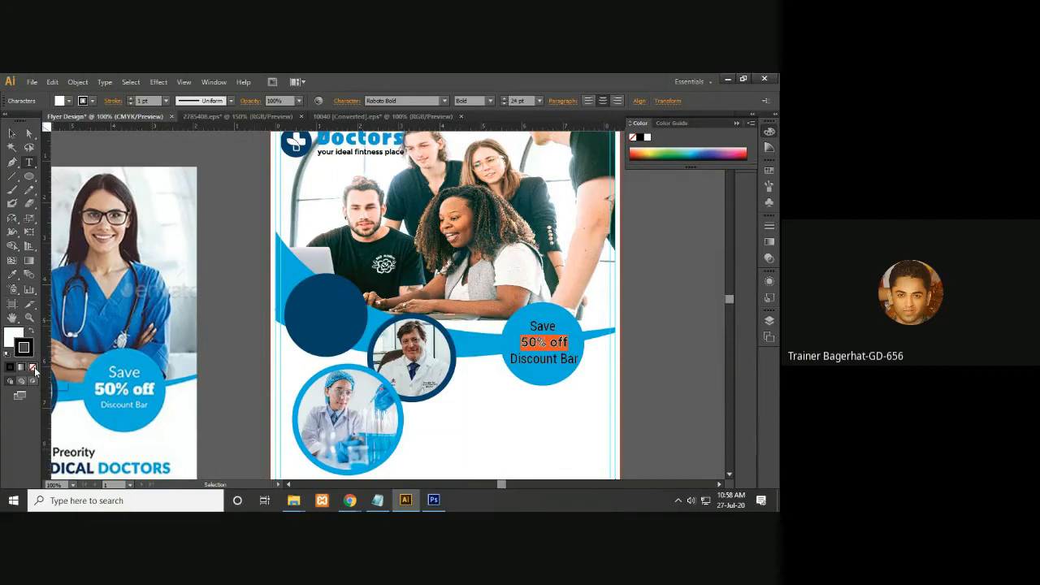
left_click(33, 368)
left_click(11, 132)
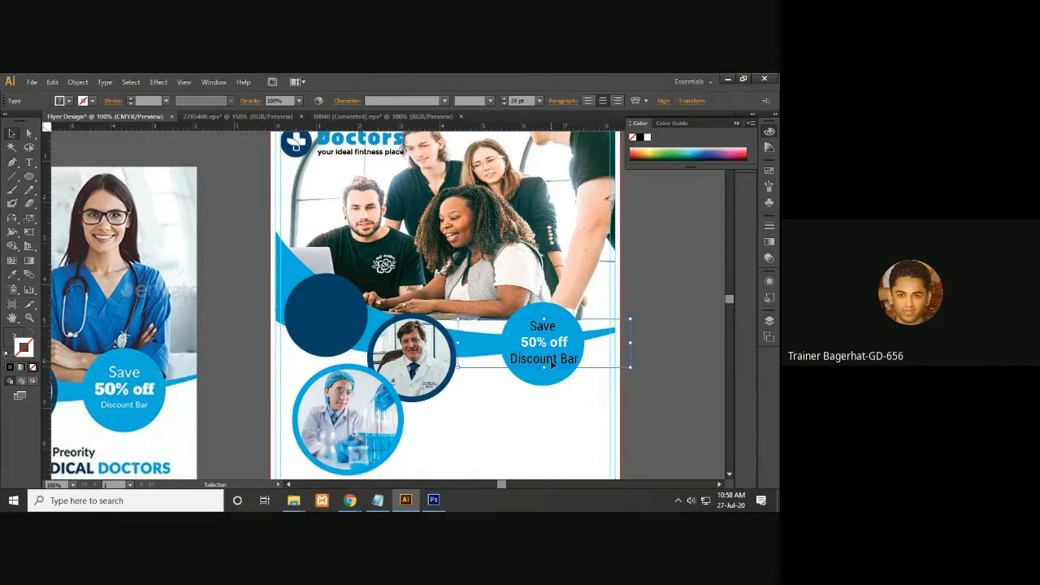
- Apply a white stroke to all three lines of the discount text on the light blue circle
left_click(29, 162)
left_click(585, 368)
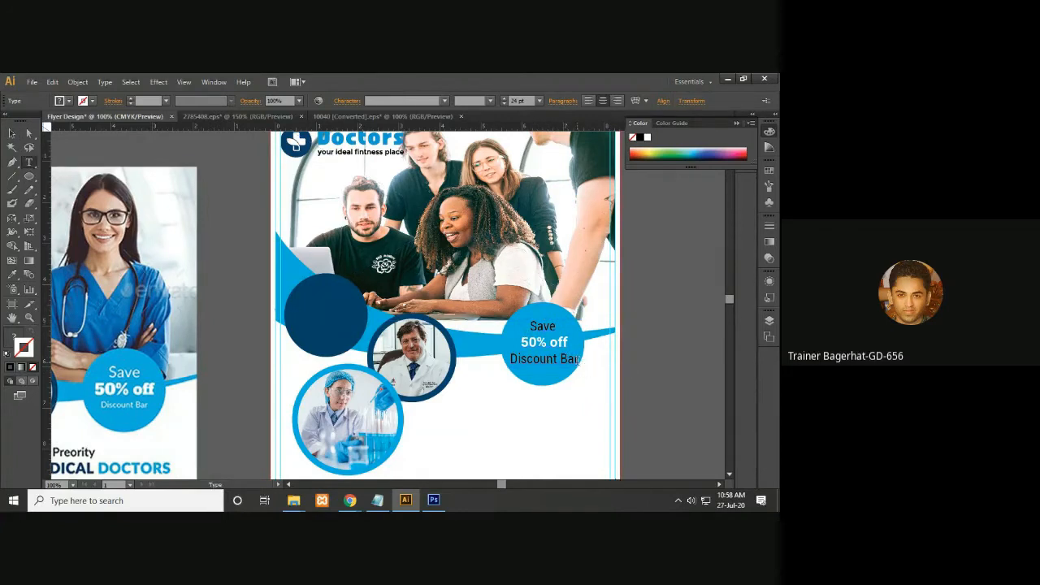
left_click_drag(579, 360, 526, 324)
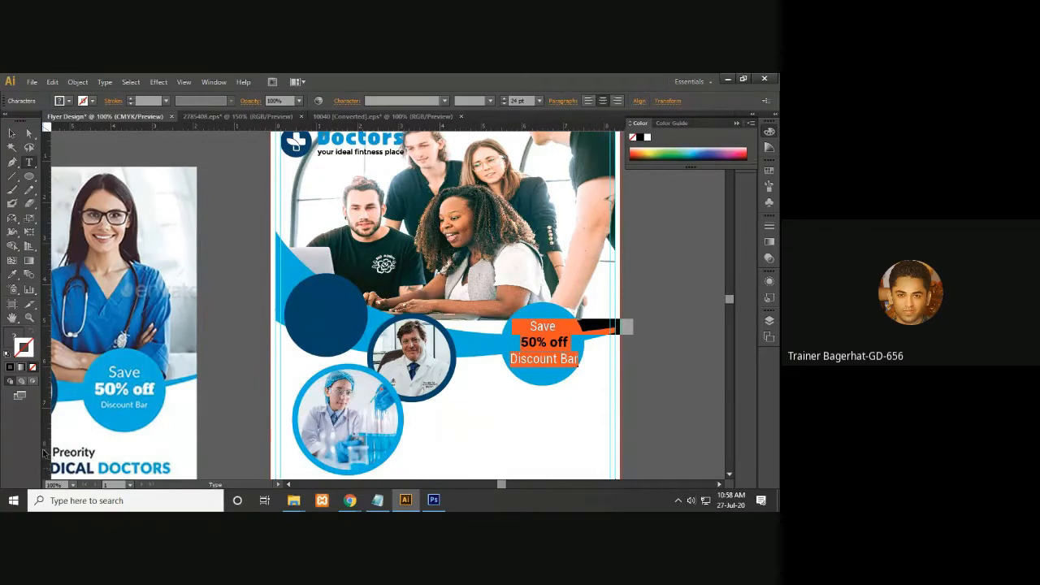
left_click(647, 140)
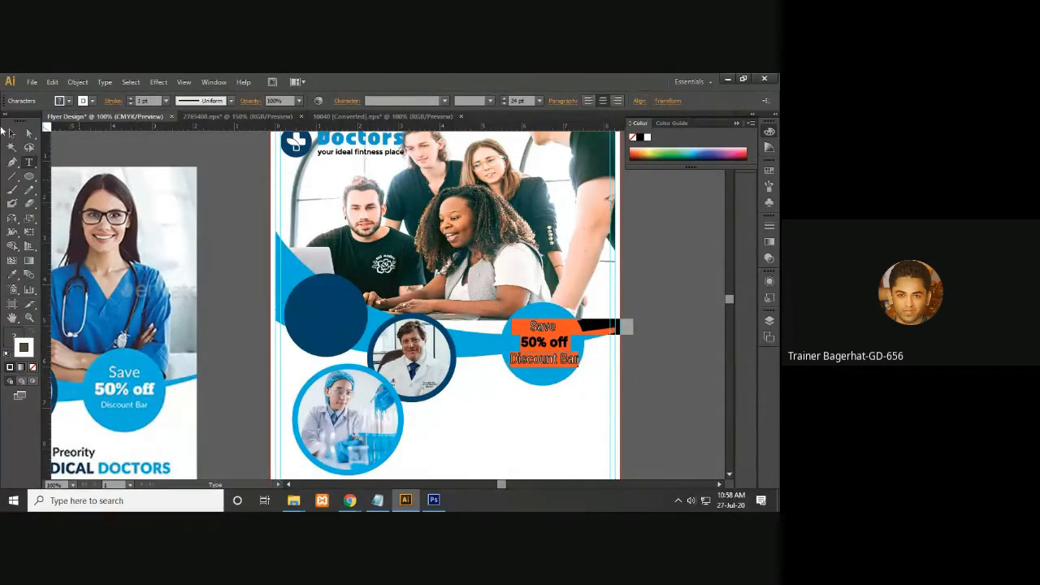
key("Escape")
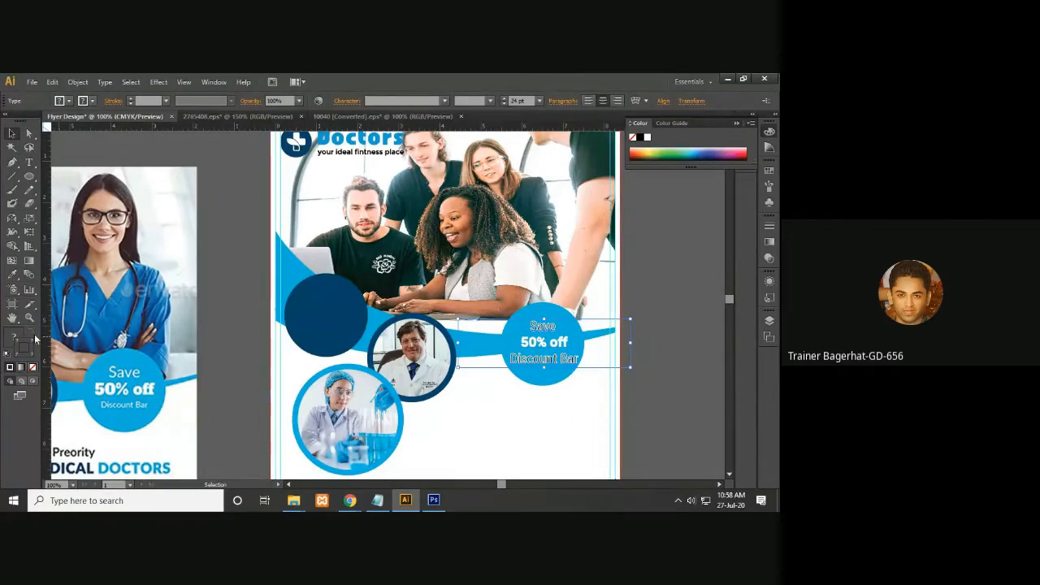
- Give all three lines of the discount text a white FFFFFF fill and no stroke
left_click(29, 162)
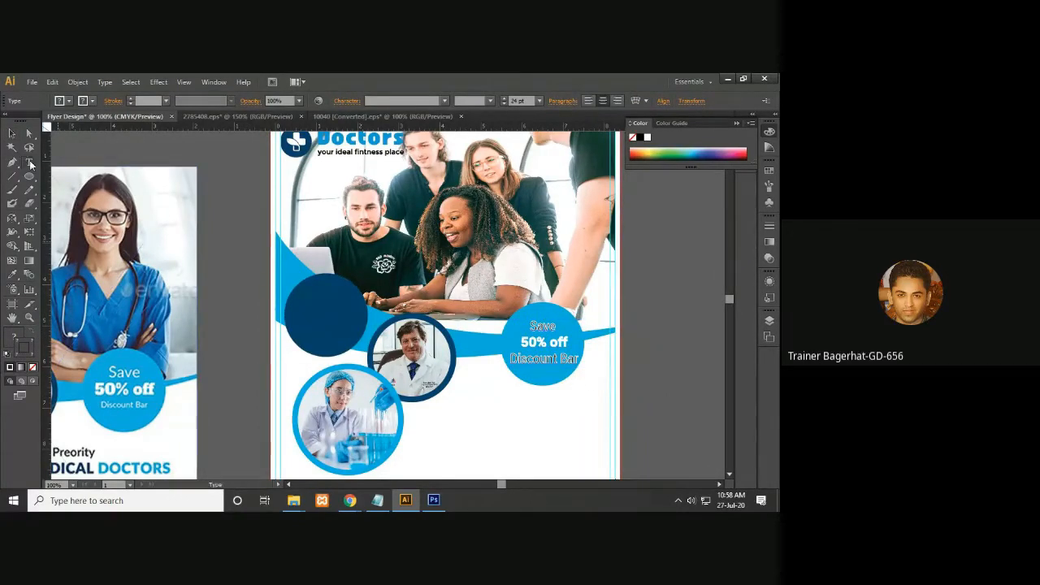
left_click_drag(579, 363, 524, 325)
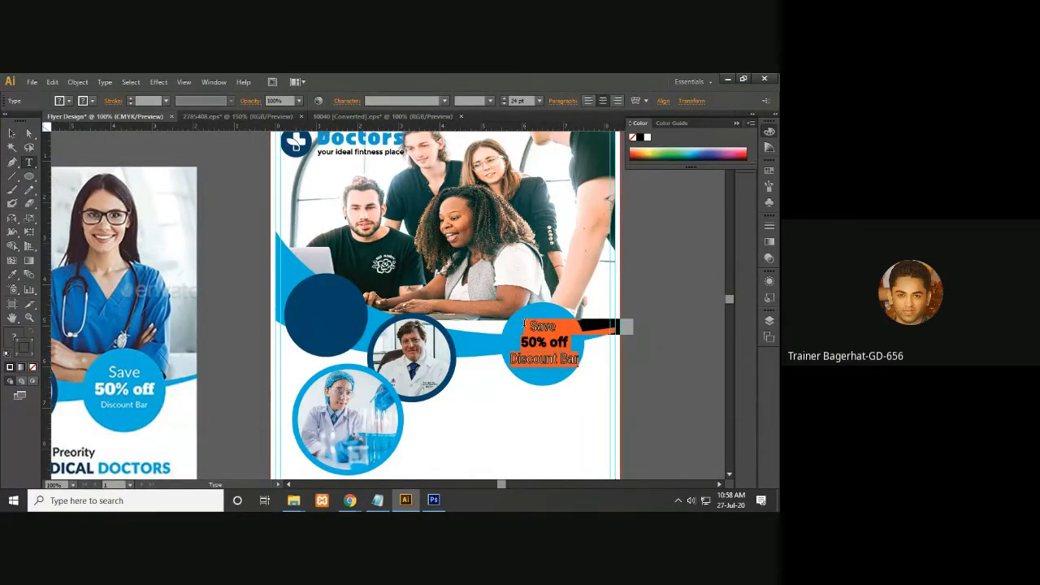
double_click(21, 339)
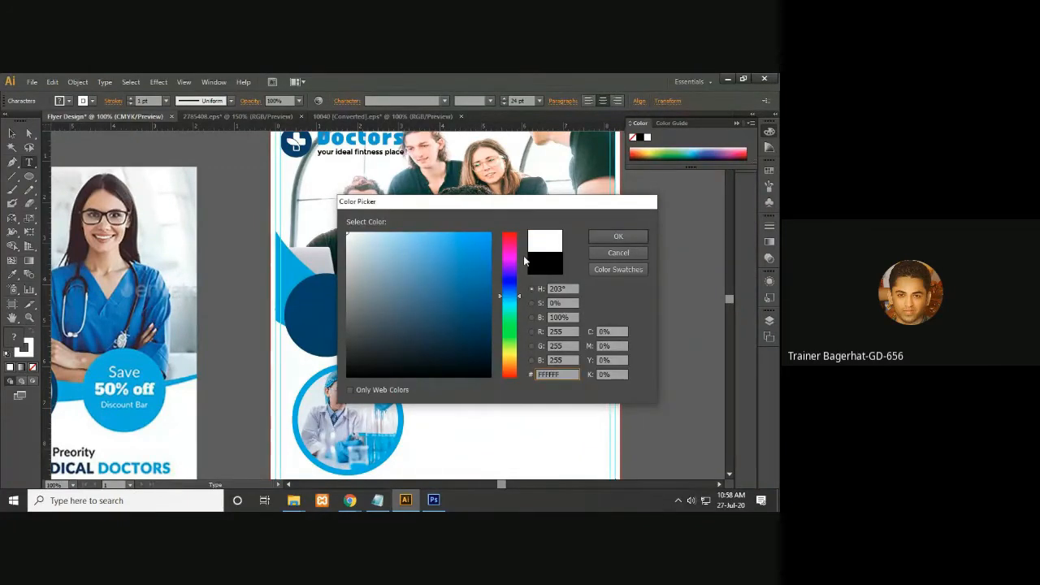
key("Return")
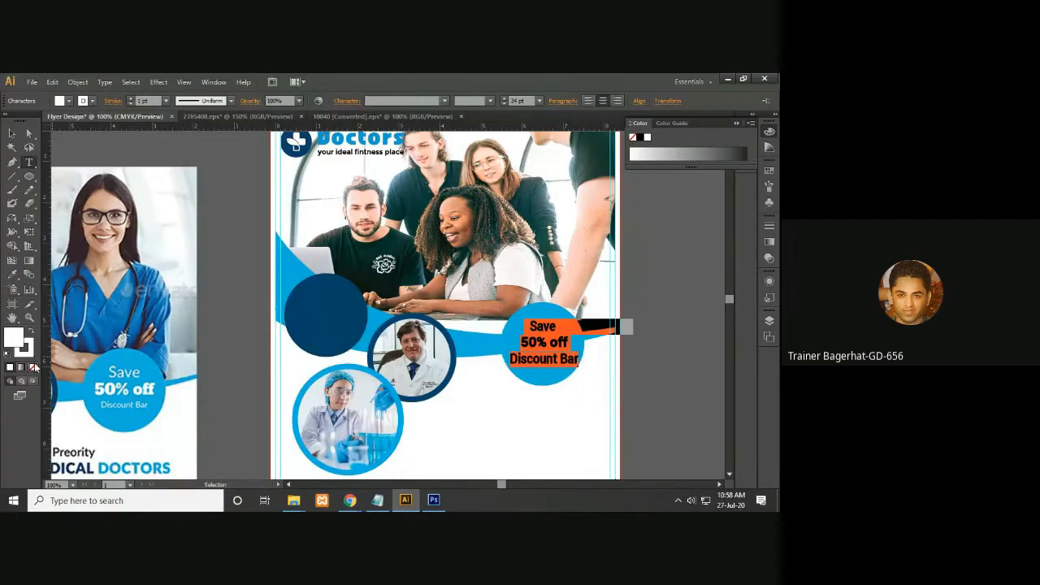
left_click(32, 365)
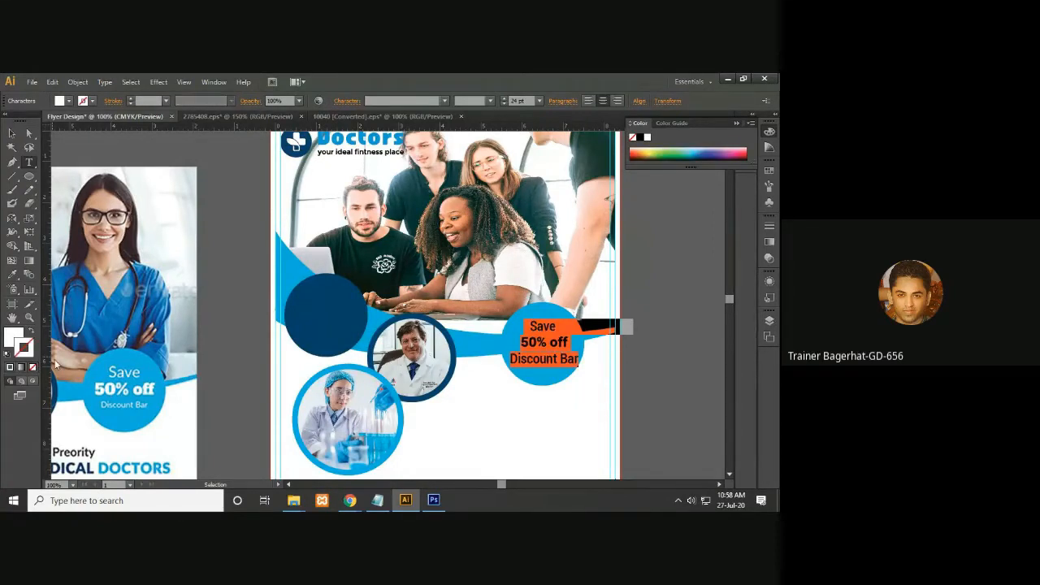
left_click(13, 134)
left_click(597, 346)
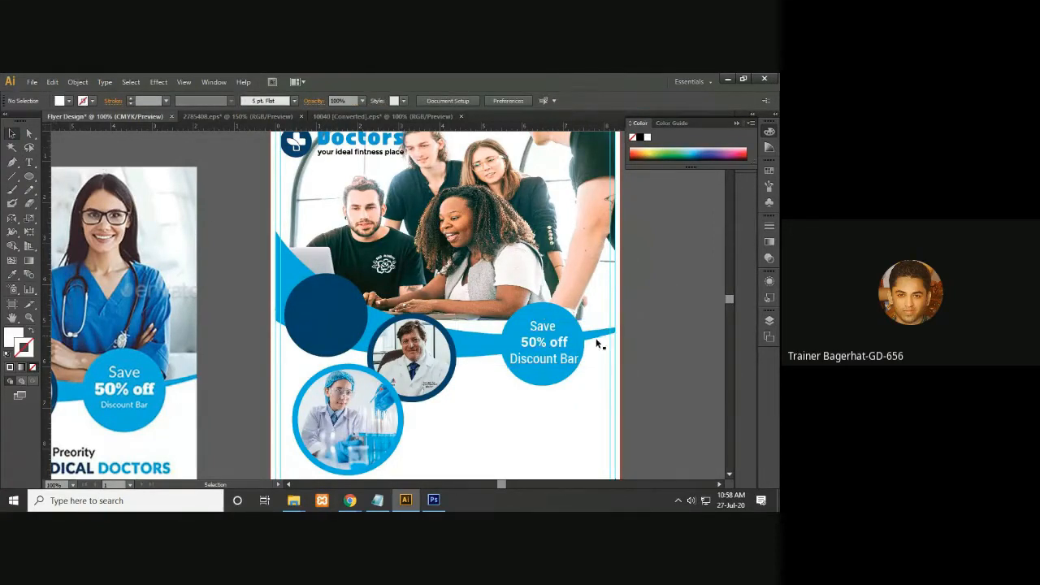
- Nudge the discount text slightly up and left on its circle and scale it down to 22.9 pt
left_click(549, 362)
key("Up")
key("Up")
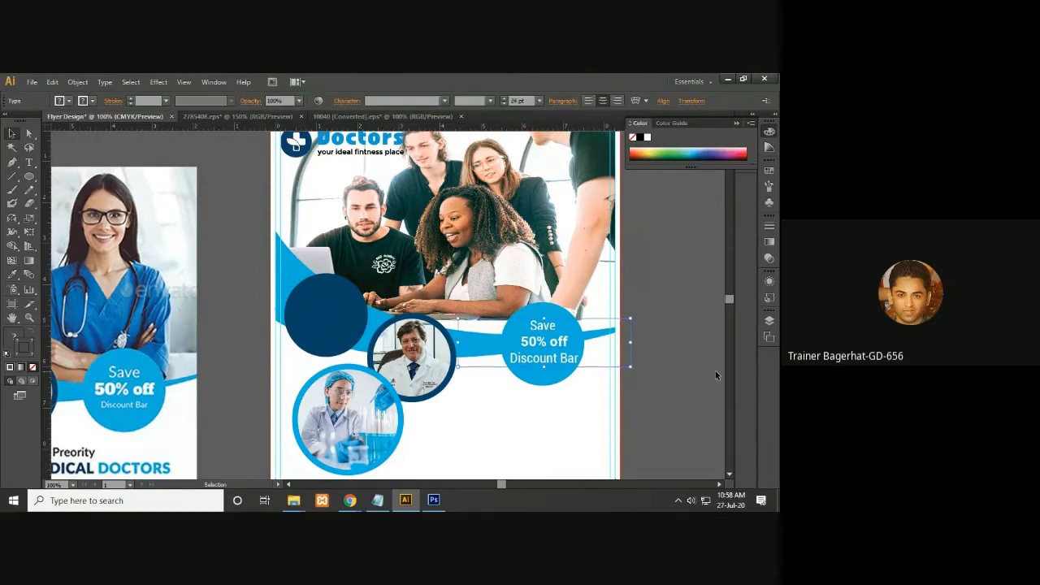
key("Left")
key("Left")
key("Up")
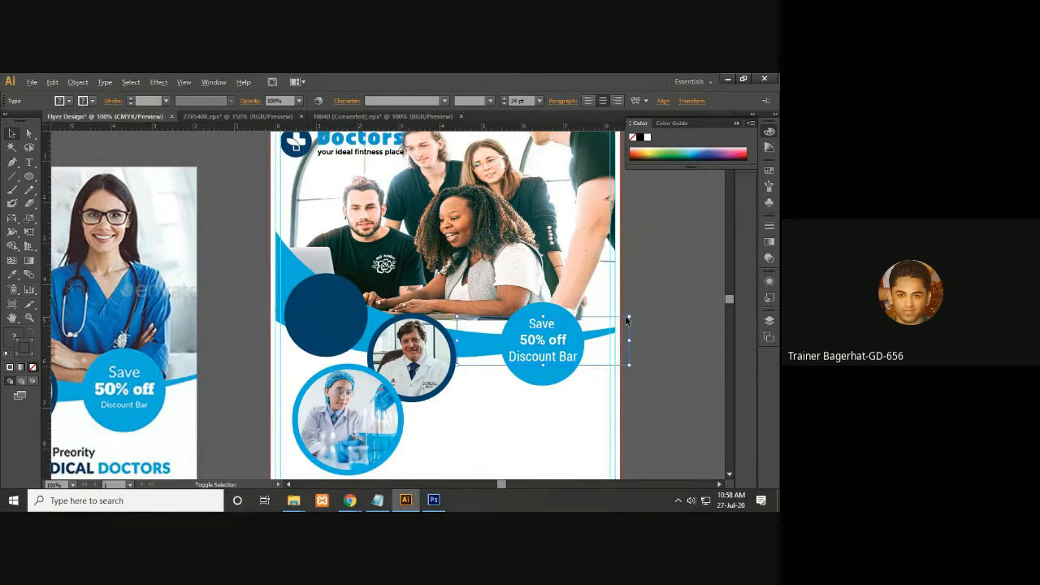
left_click_drag(629, 315, 627, 316)
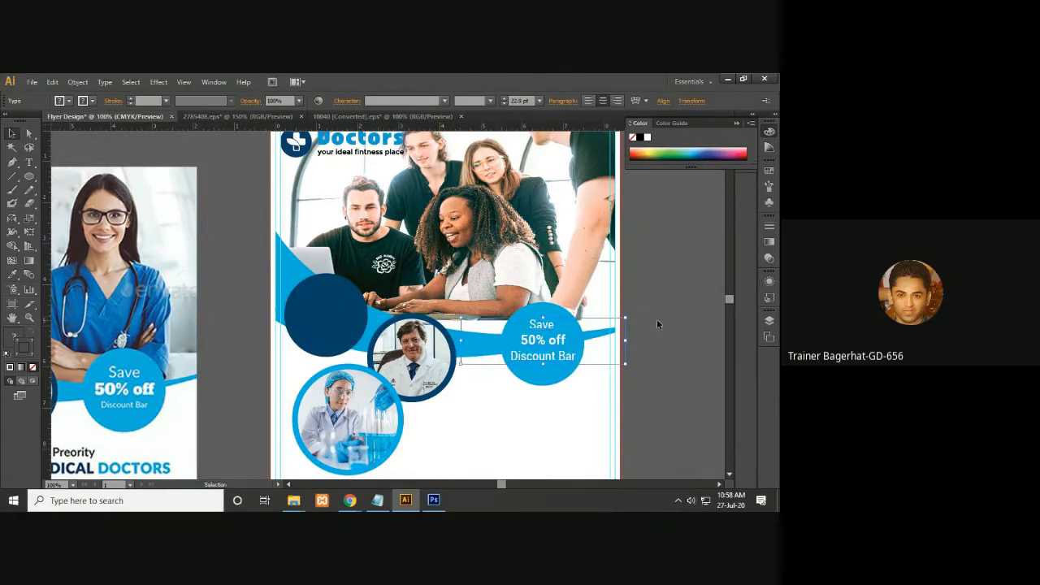
left_click(660, 325)
- Reduce the font size of the "Discount Bar" line to 18 pt
left_click(547, 356)
left_click(30, 162)
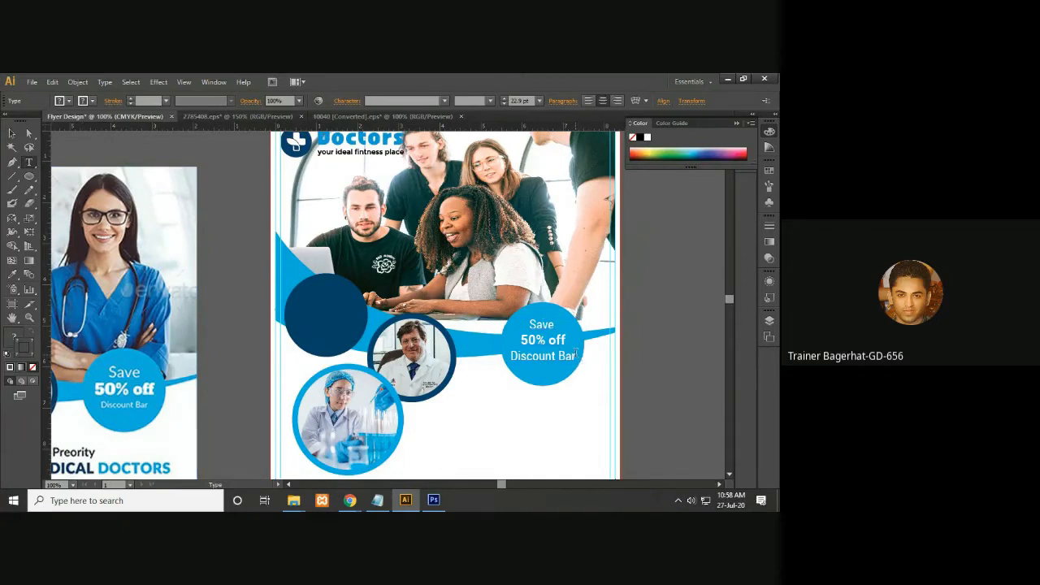
left_click_drag(575, 355, 510, 355)
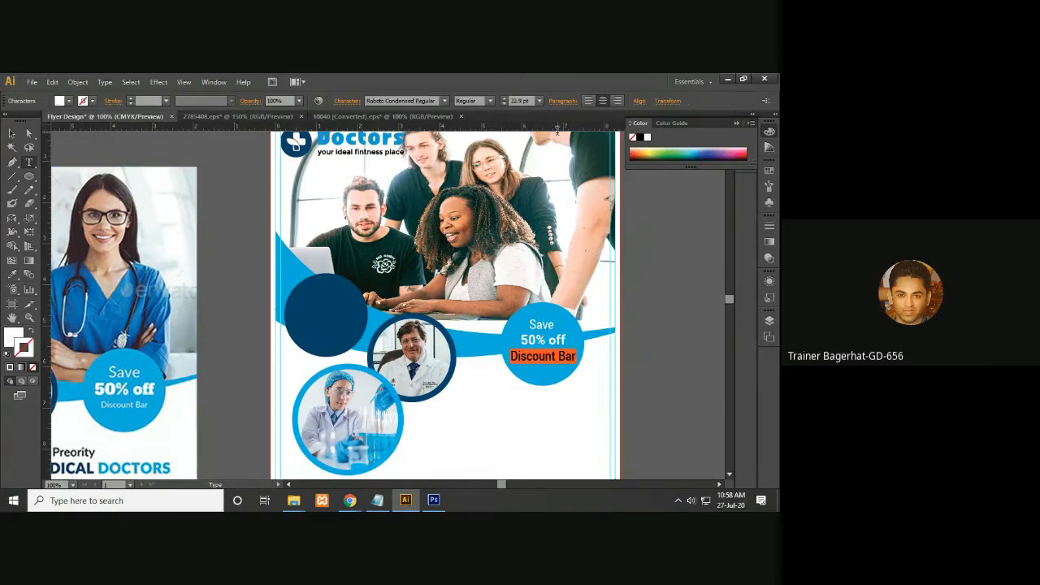
left_click_drag(529, 101, 492, 103)
key("Down")
key("Down")
key("Down")
key("Down")
key("Down")
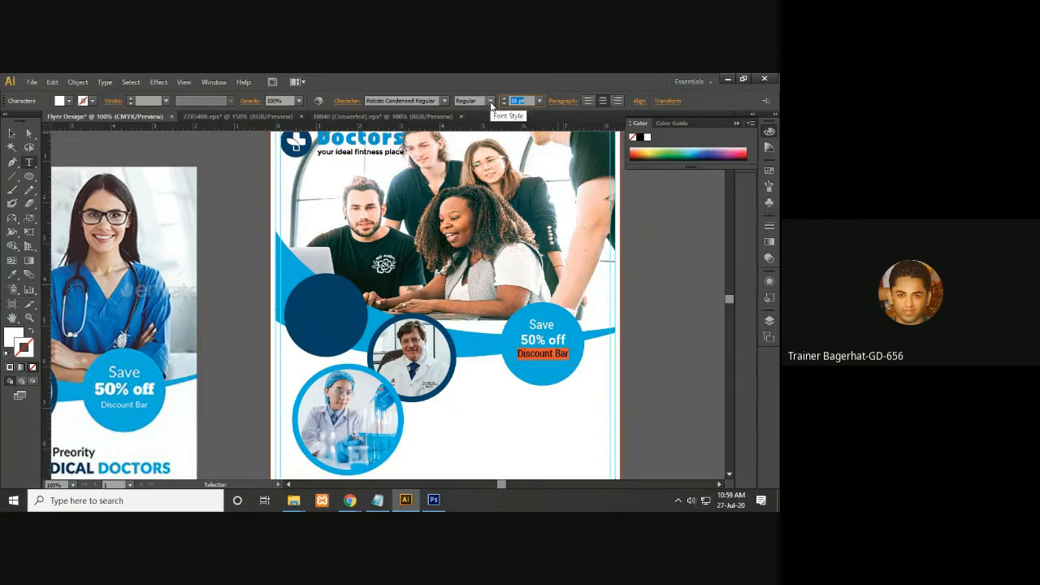
key("Down")
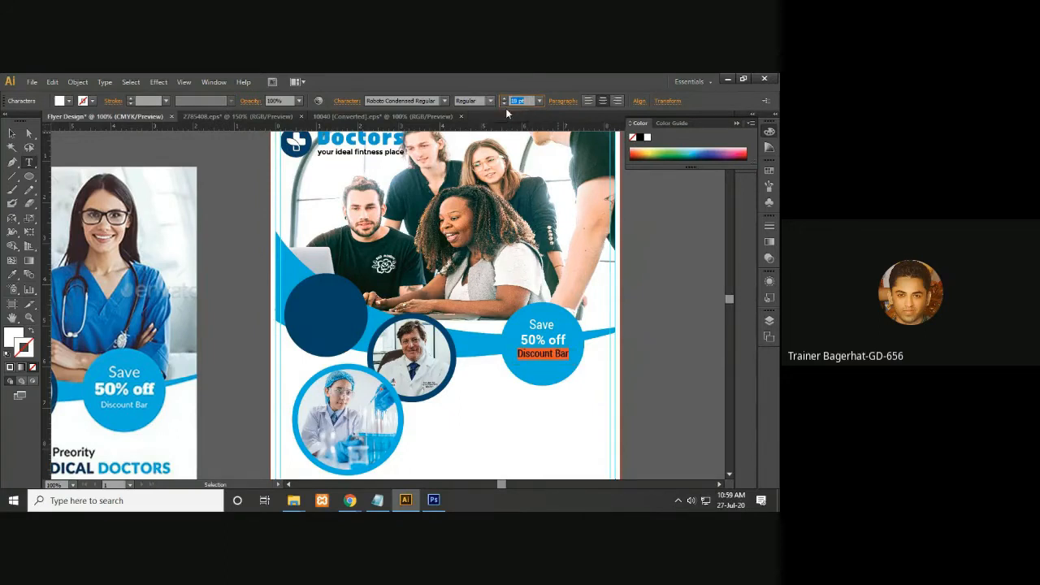
left_click(26, 134)
left_click(12, 133)
- Align the centres of the discount text and light blue circle horizontally and vertically, and nudge the text slightly up
left_click(518, 377)
left_click(546, 379, "shift")
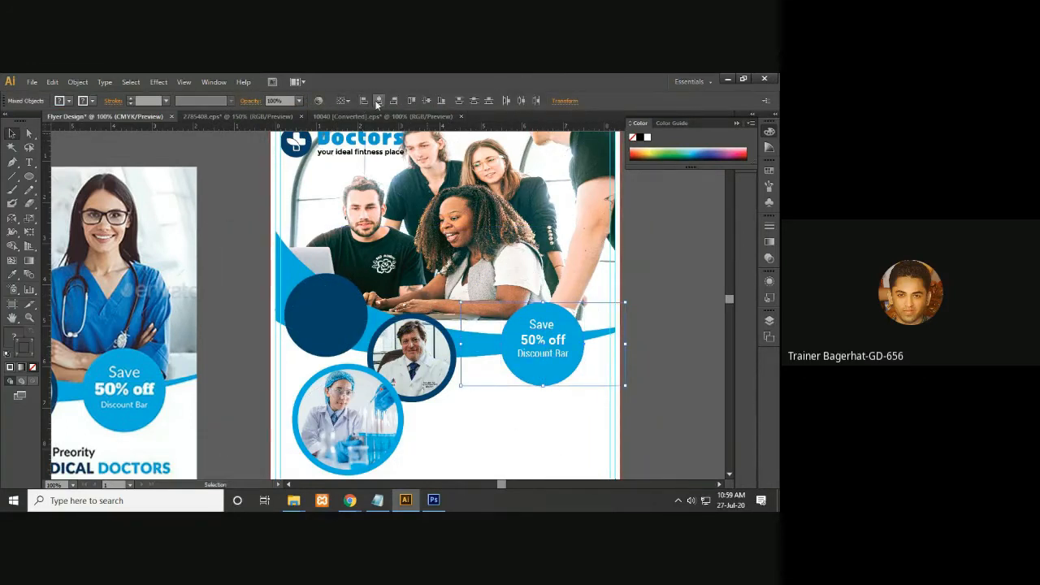
left_click(378, 100)
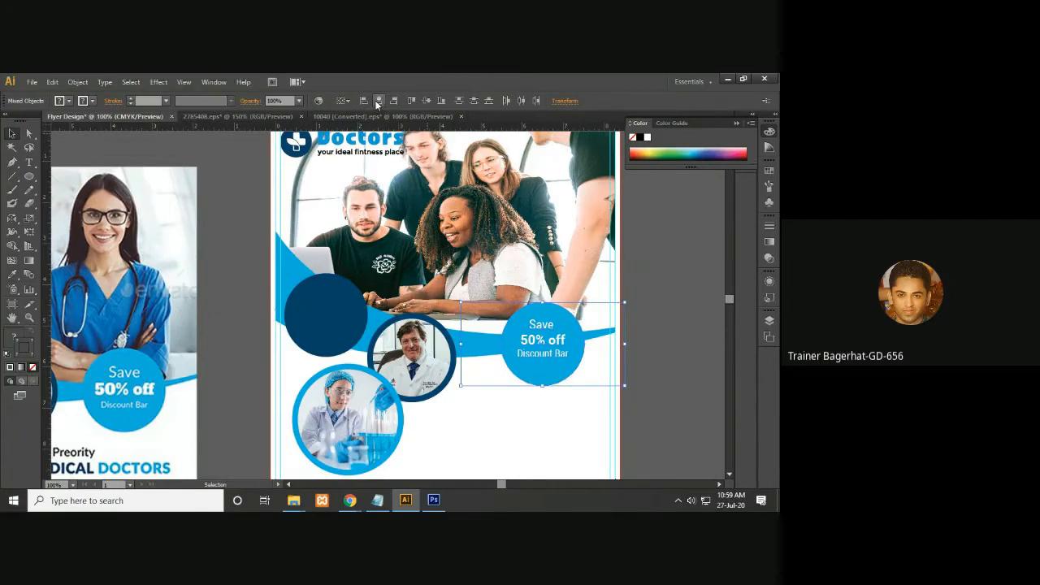
left_click(426, 100)
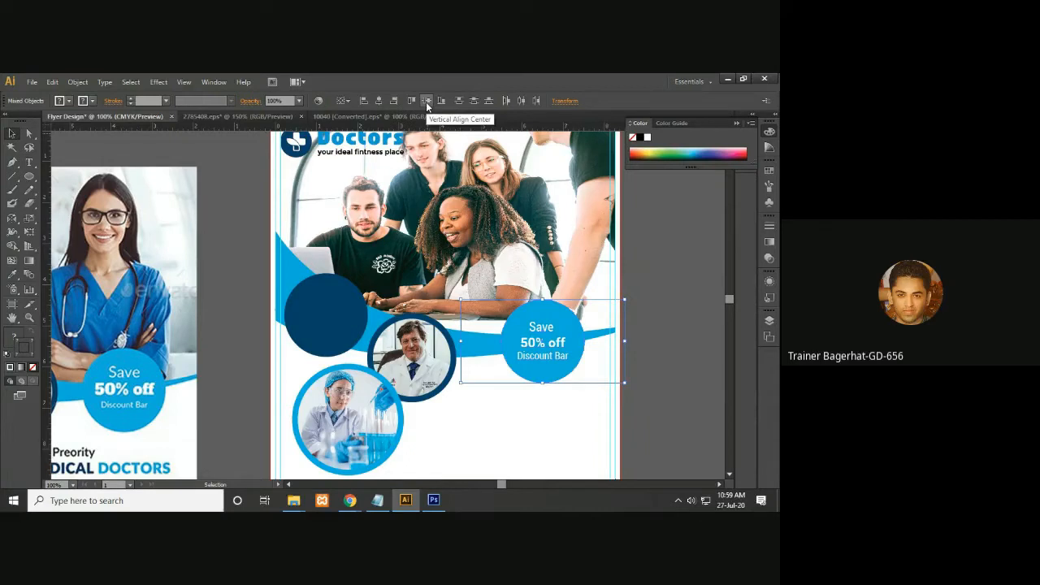
left_click(713, 398)
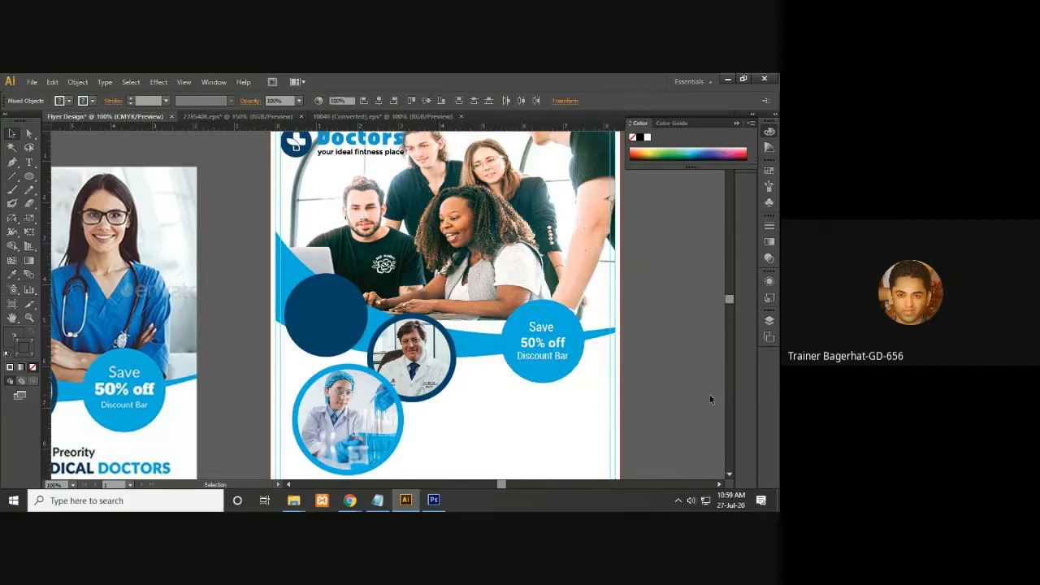
left_click(597, 355)
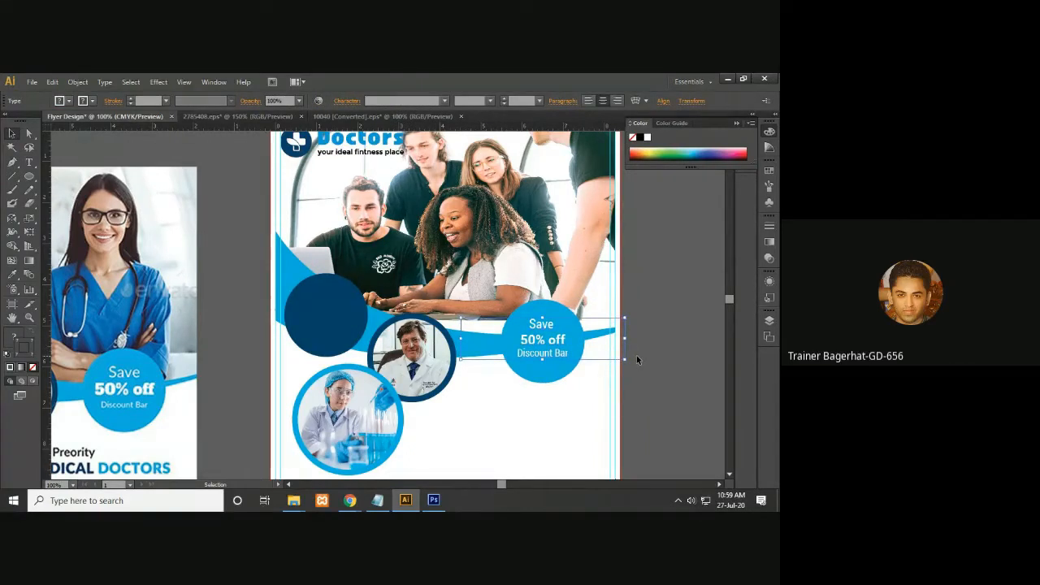
left_click(681, 367)
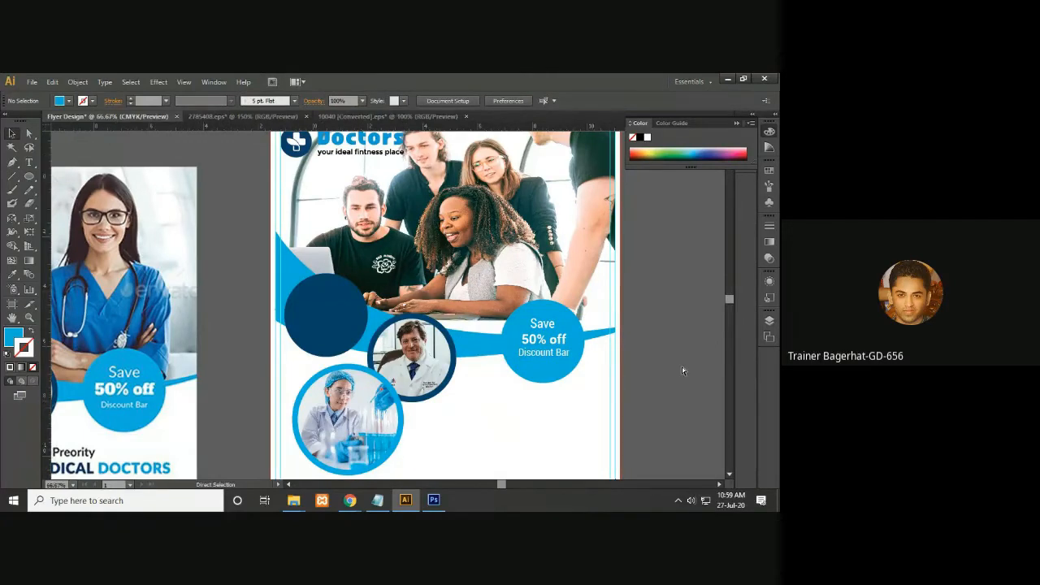
- Add a centred two-line text reading "Emegency" and "7/24" in the empty area between the reference and the flyer
key("ctrl+minus")
key("ctrl+minus")
mouse_move(529, 371)
left_mouse_down()
mouse_move(569, 372)
mouse_move(550, 364)
mouse_move(530, 376)
left_mouse_up()
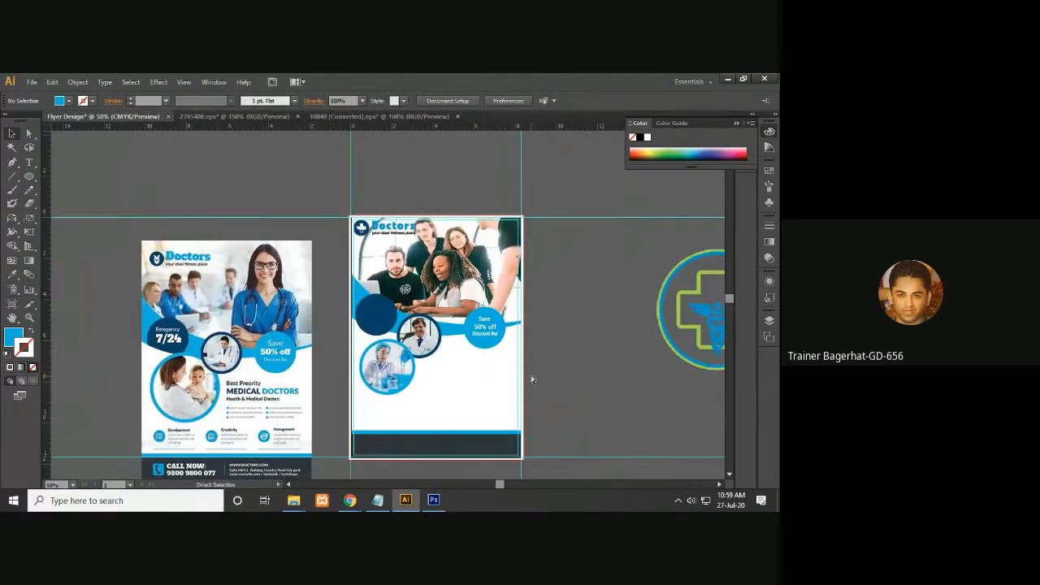
key("ctrl+plus")
key("ctrl+plus")
left_click_drag(473, 386, 581, 387)
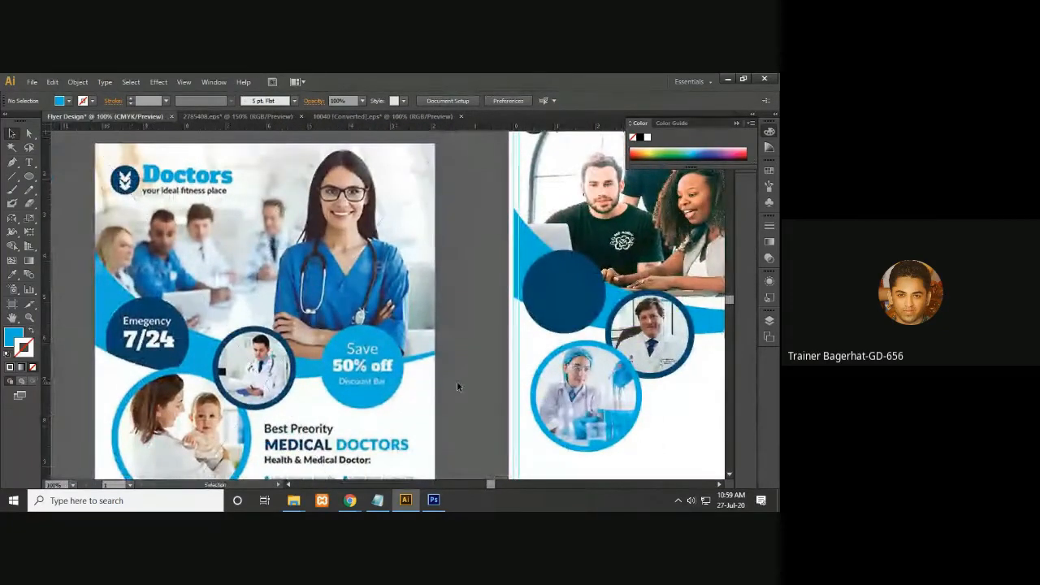
key("t")
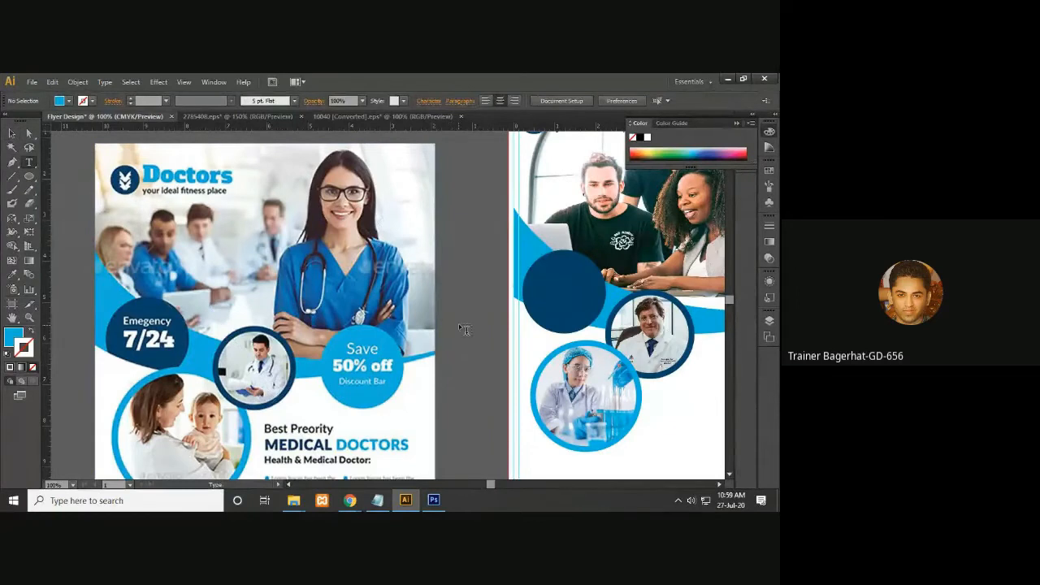
left_click(457, 324)
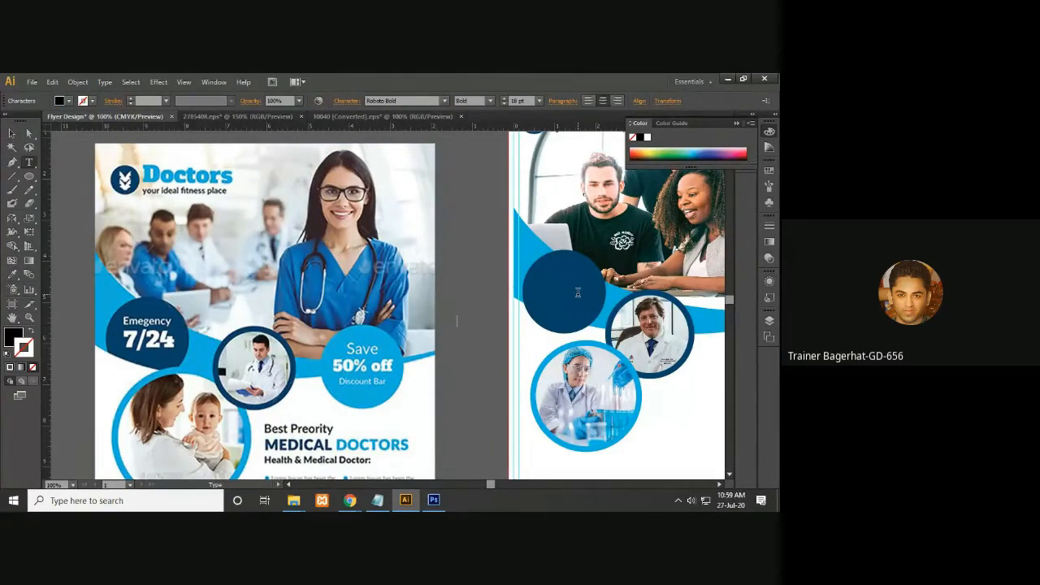
type("Emer")
key("BackSpace")
type("gency")
type("7/24")
left_click(12, 133)
left_click(445, 335)
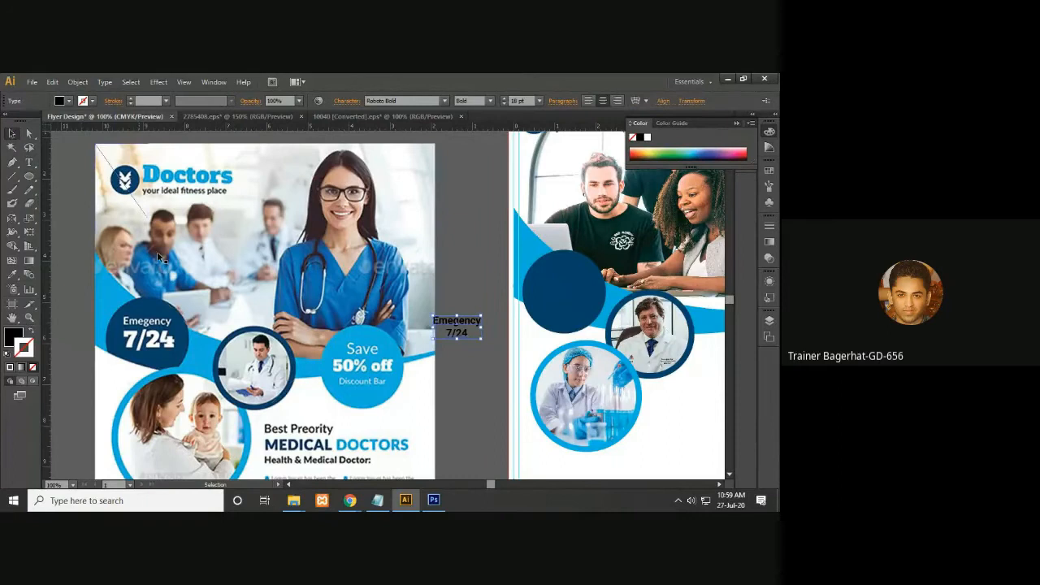
- Move the "Emegency 7/24" text onto the dark blue circle and give it a white FFFFFF fill
left_click_drag(461, 323, 568, 288)
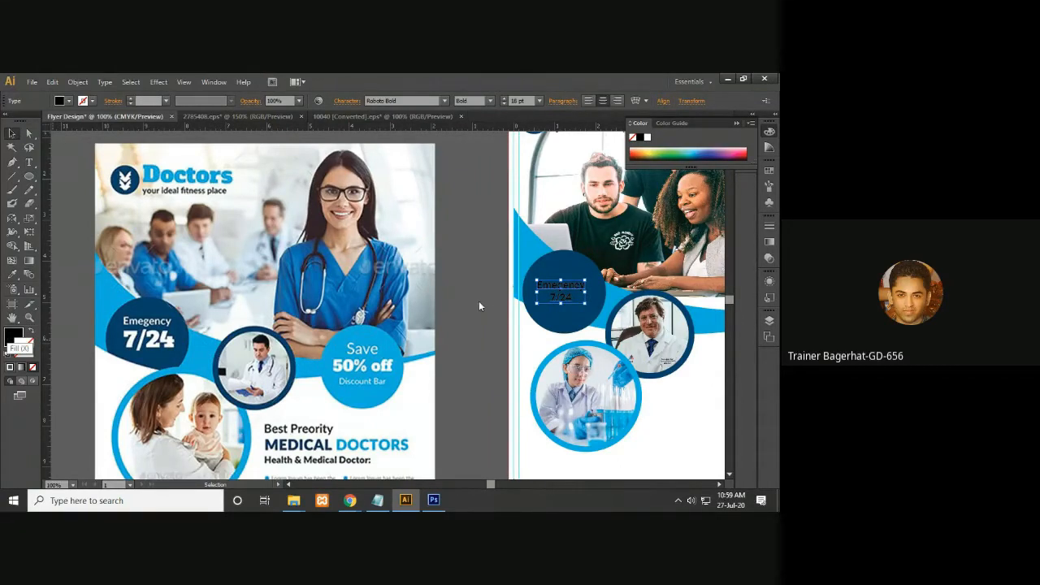
left_click_drag(405, 258, 339, 227)
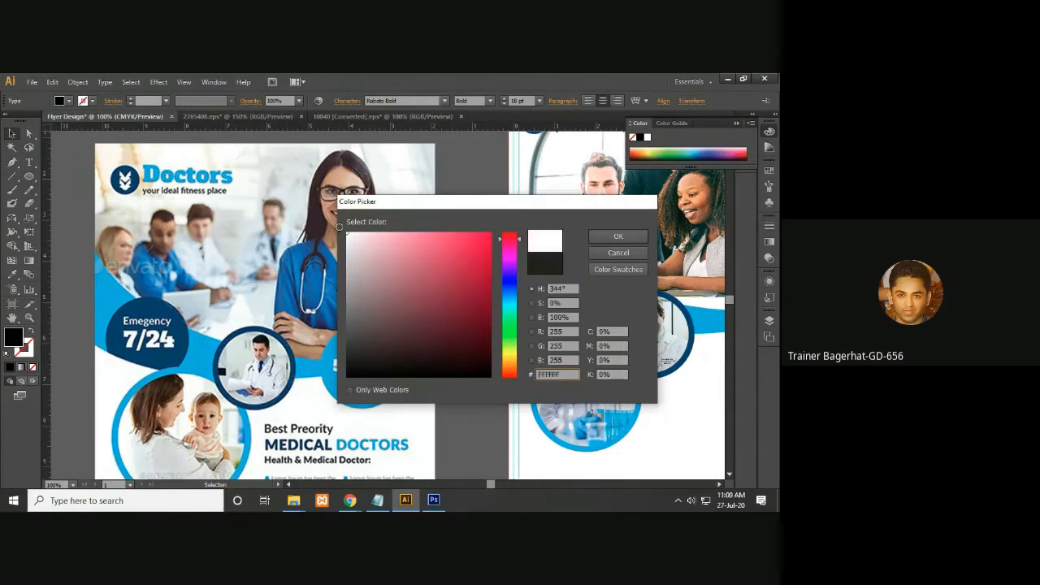
left_click(618, 237)
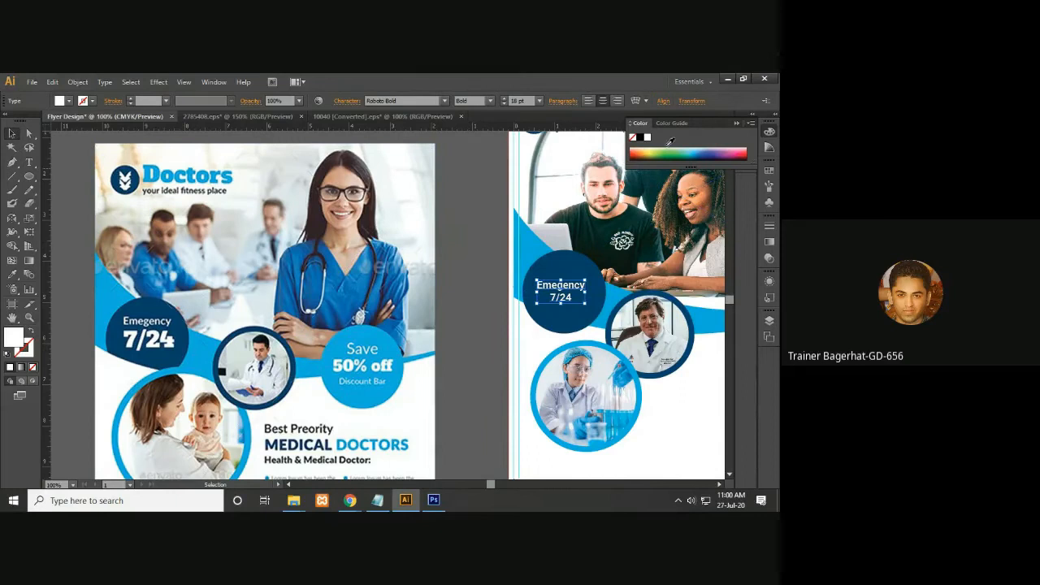
- Set the "Emegency 7/24" text to 24 pt and centre it horizontally with the dark blue circle
left_click(538, 101)
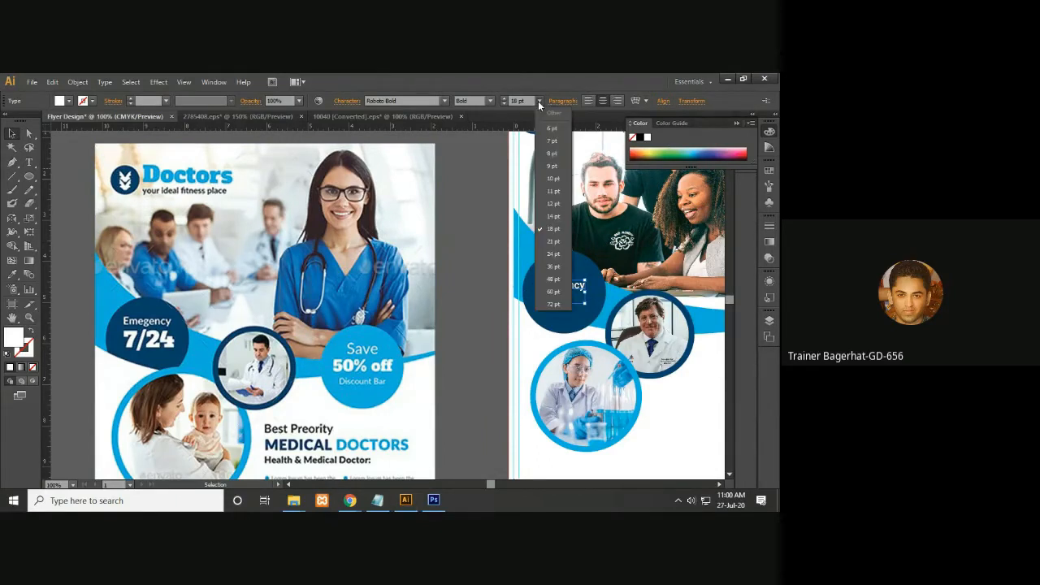
left_click(553, 256)
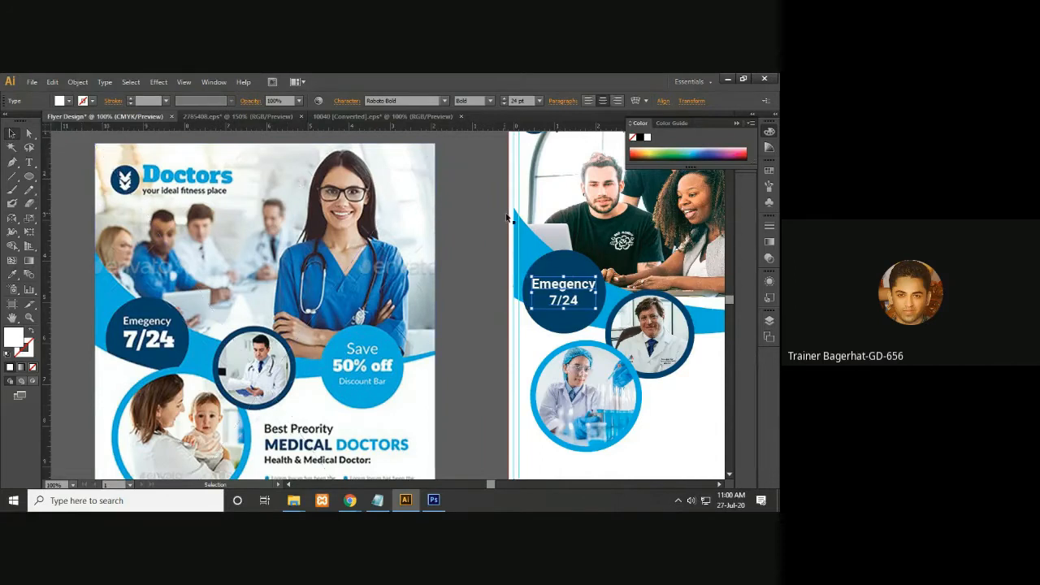
left_click(558, 260)
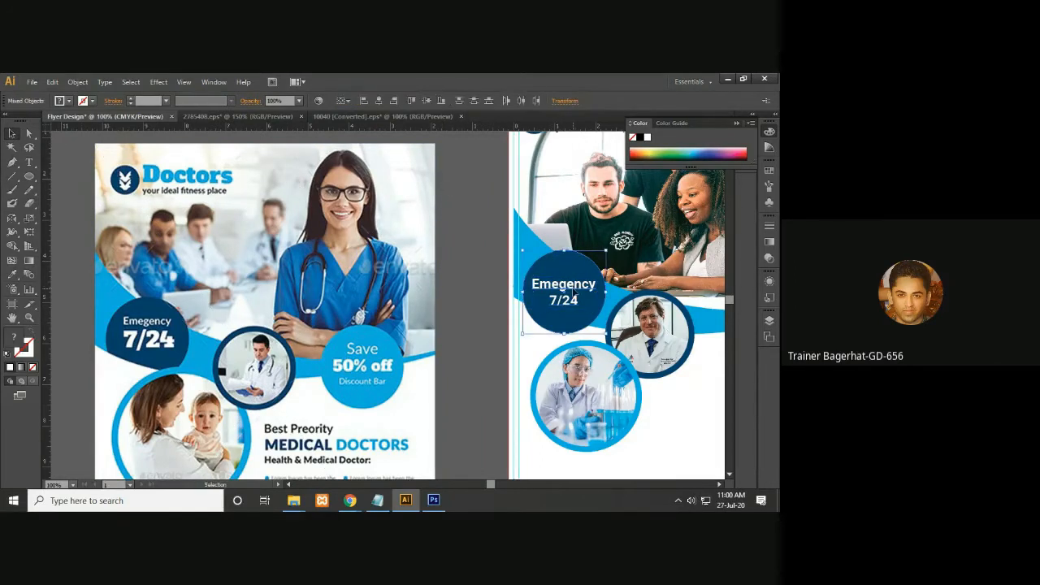
left_click(379, 99)
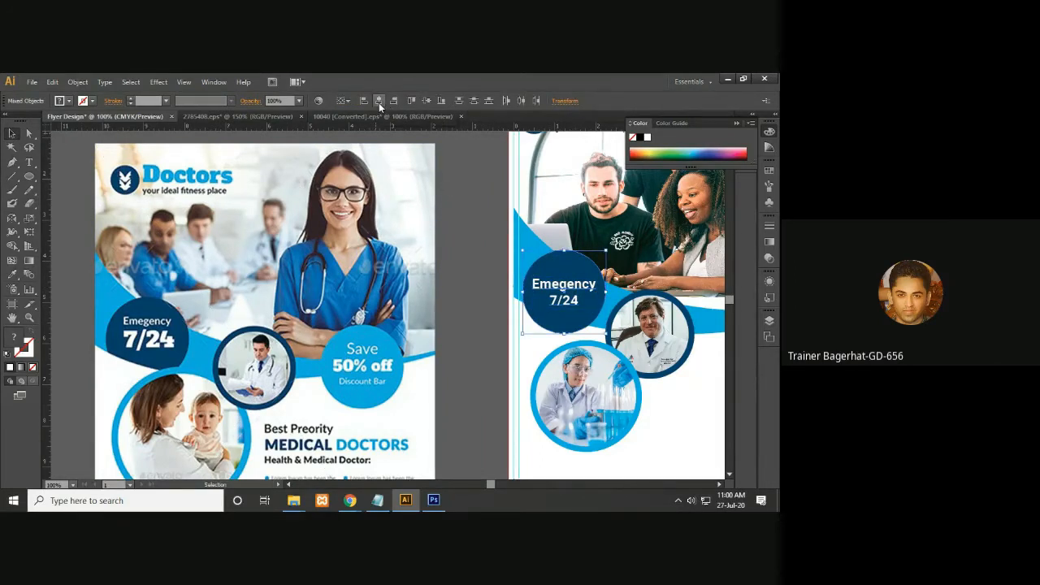
- Set the word "Emegency" on the dark blue circle in Roboto Condensed Regular
left_click(488, 354)
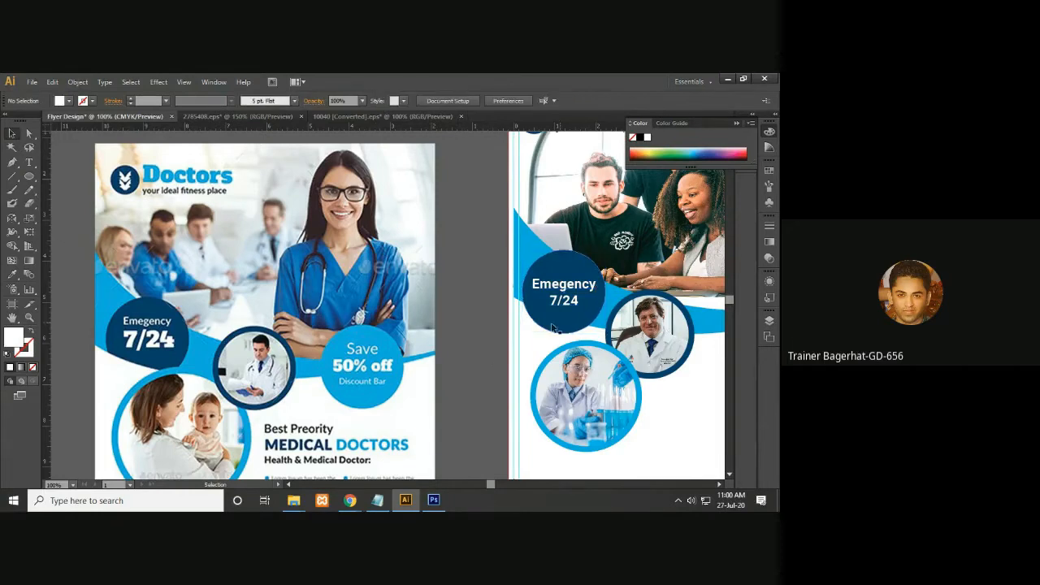
left_click(598, 291)
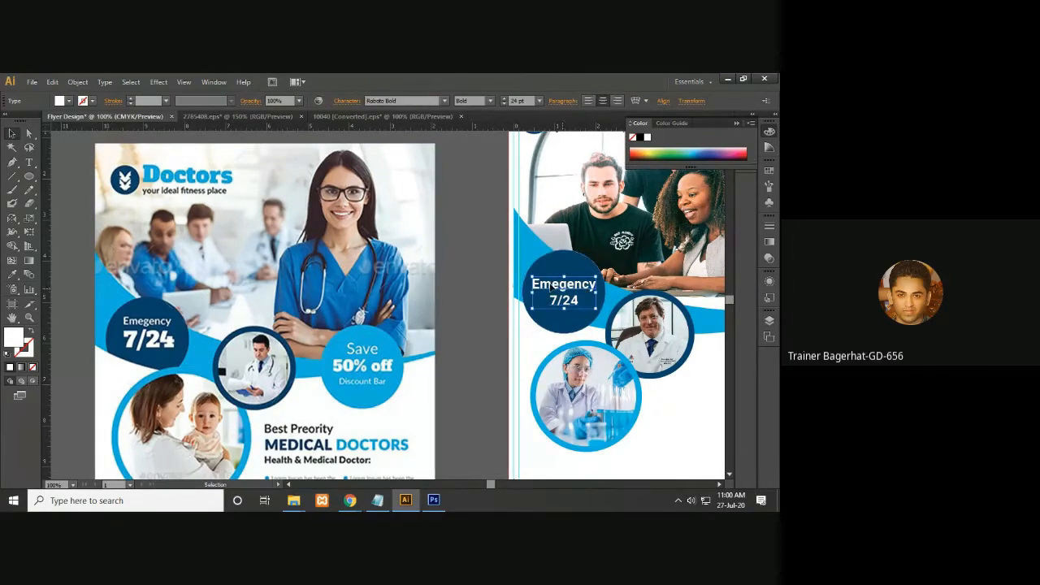
left_click(29, 161)
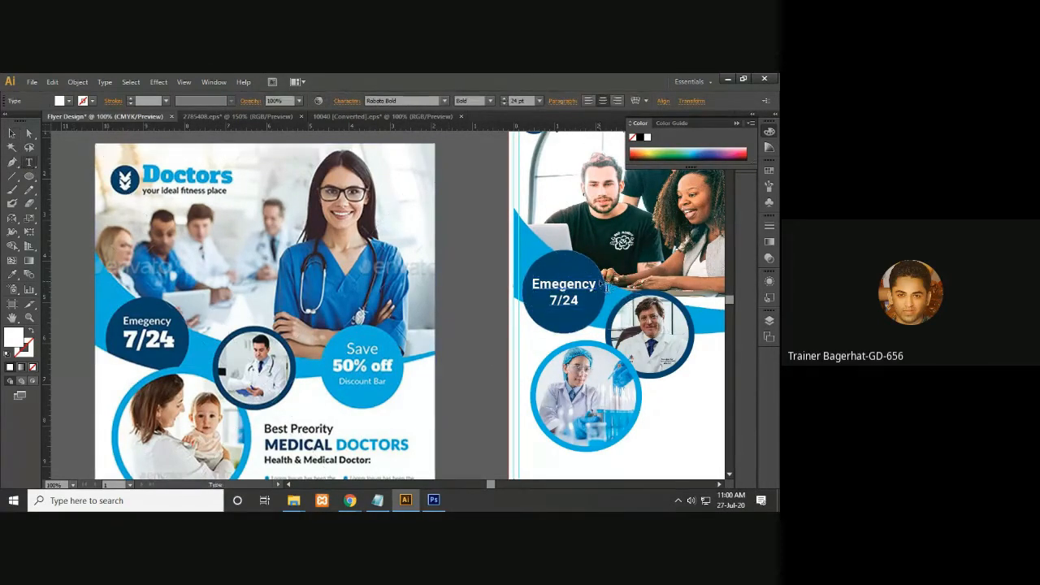
left_click_drag(596, 283, 533, 284)
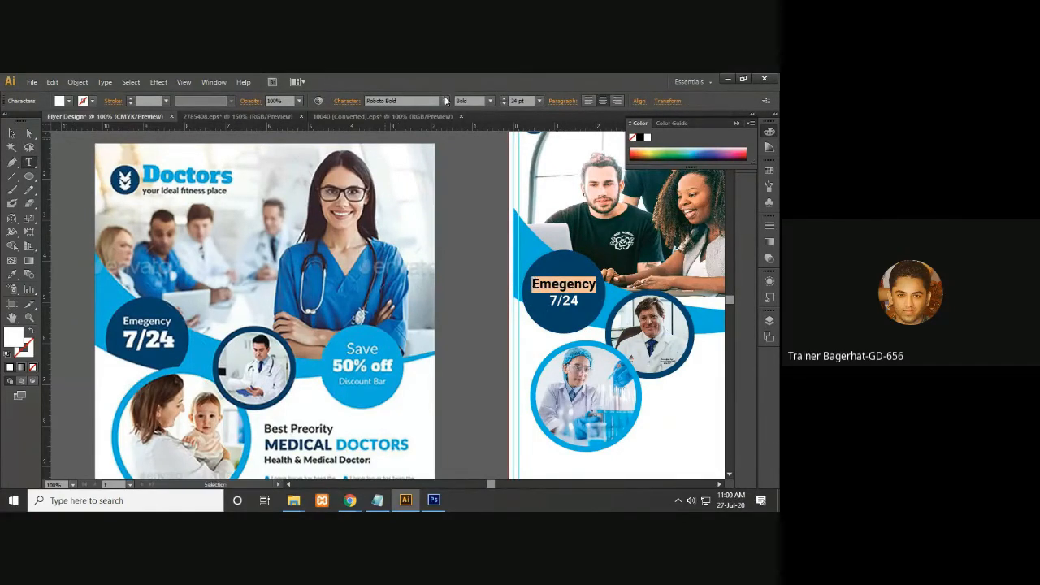
left_click(445, 101)
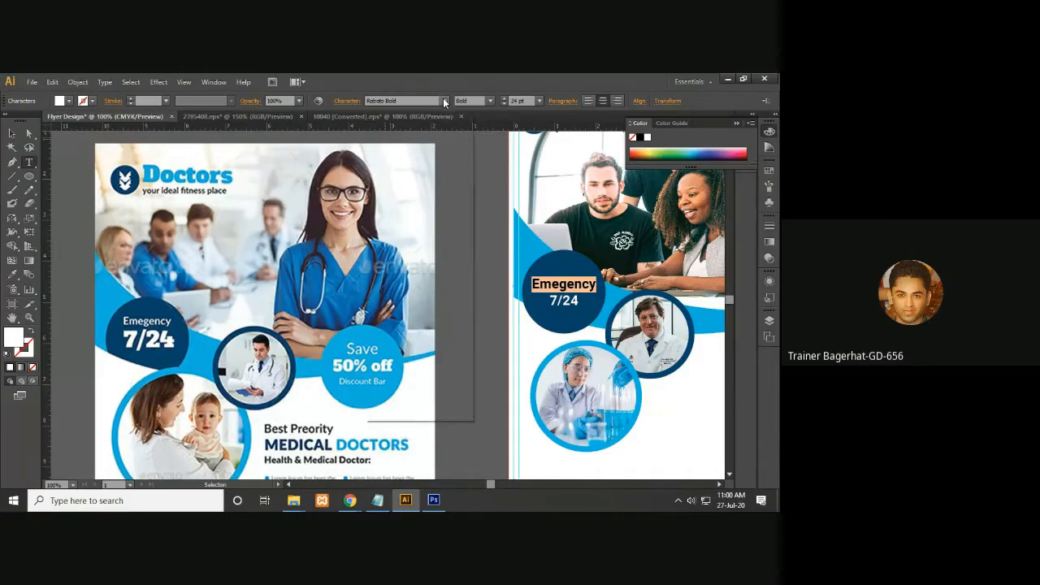
left_click(429, 127)
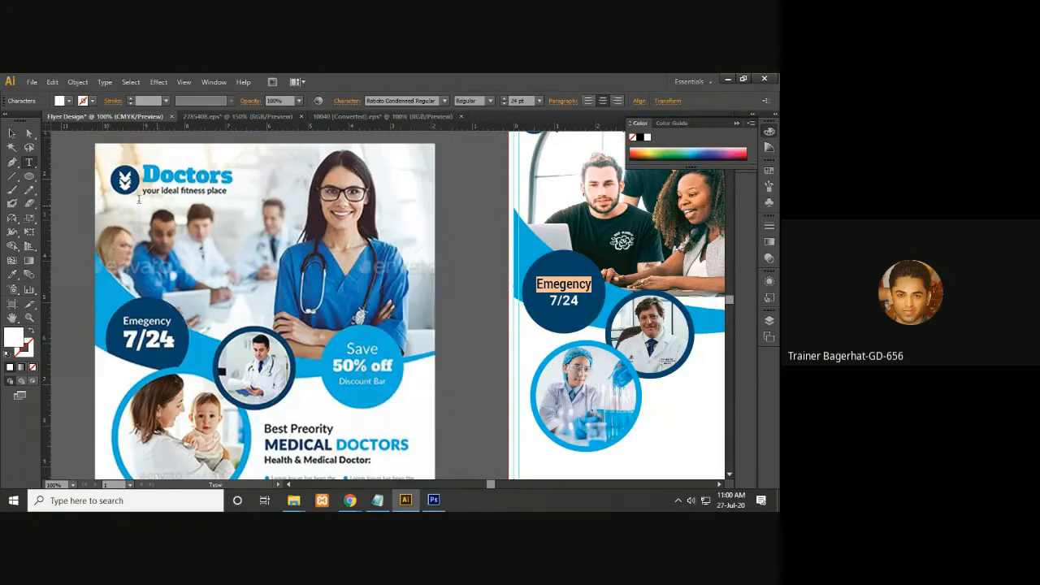
left_click(464, 300)
- Set the "7/24" line on the dark blue circle to 30 pt
left_click_drag(677, 360, 609, 360)
left_click(496, 292)
left_click(29, 161)
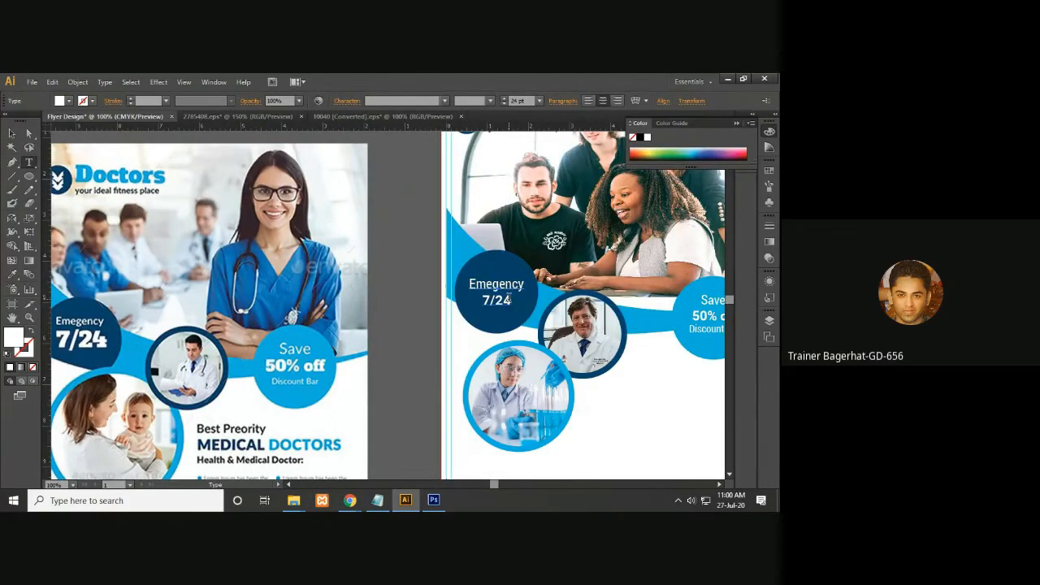
left_click_drag(509, 299, 481, 301)
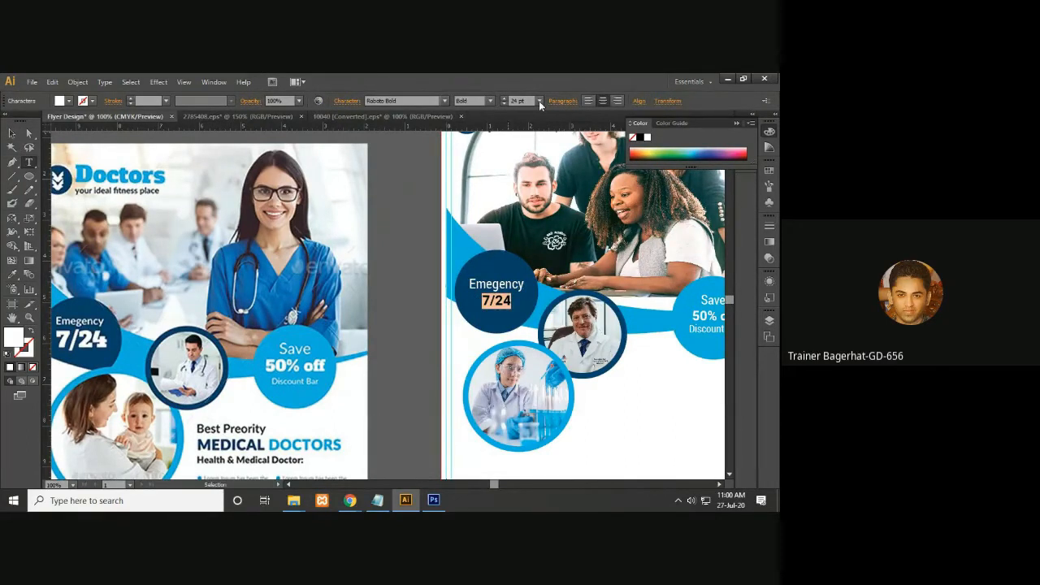
left_click(540, 101)
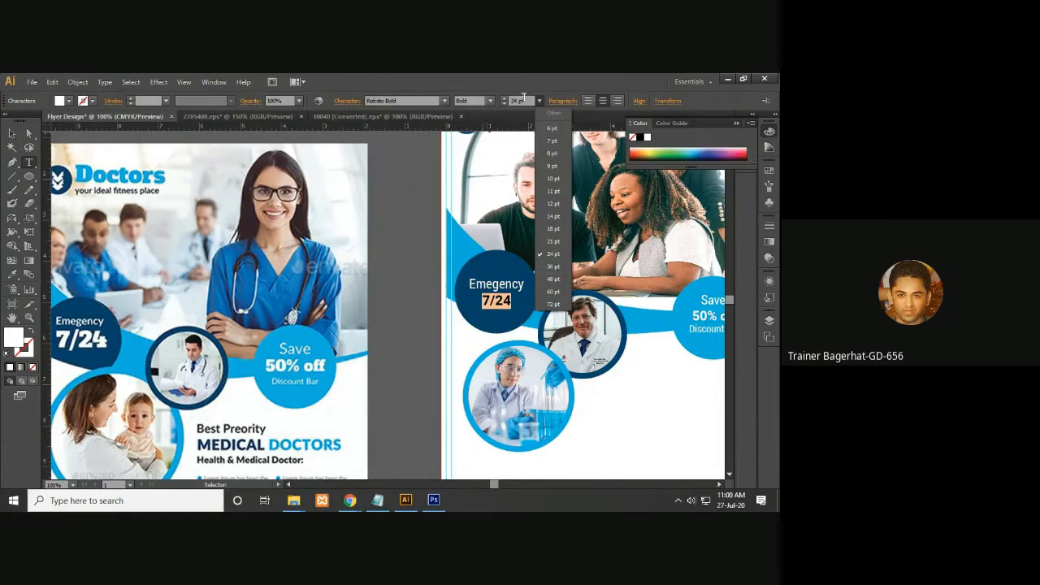
left_click(524, 100)
left_click(528, 100)
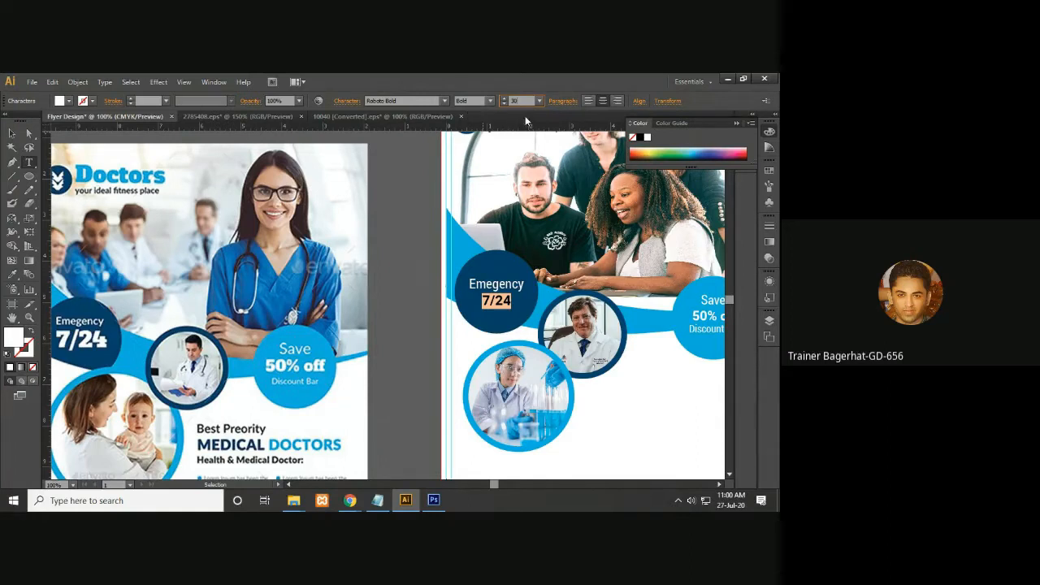
key("Return")
left_click(12, 132)
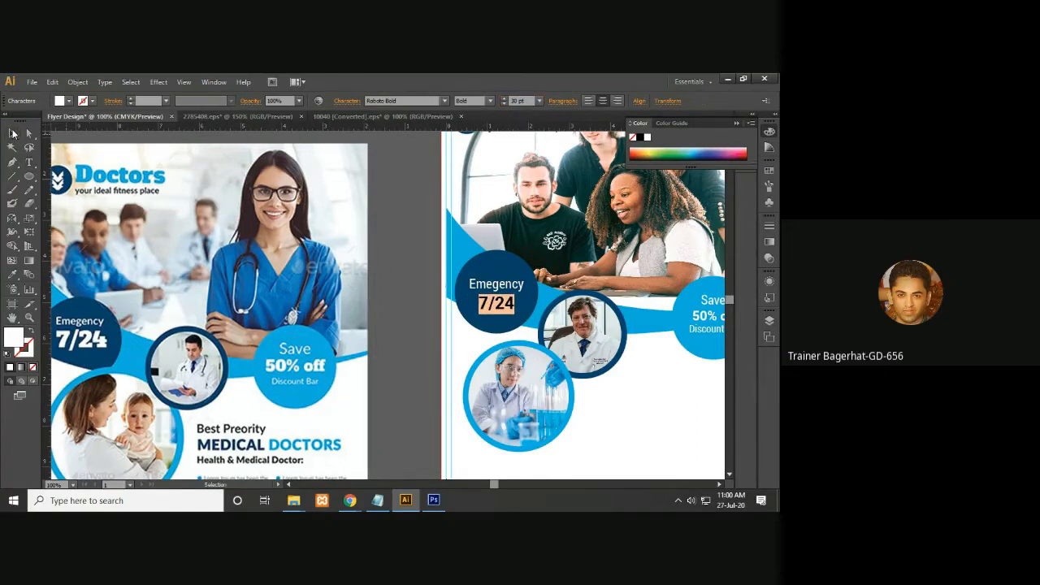
left_click(385, 221)
- Compare the lower half of the reference flyer with the empty area below the circles on the new flyer
left_click_drag(493, 334, 605, 283)
scroll(561, 350, "right", 3)
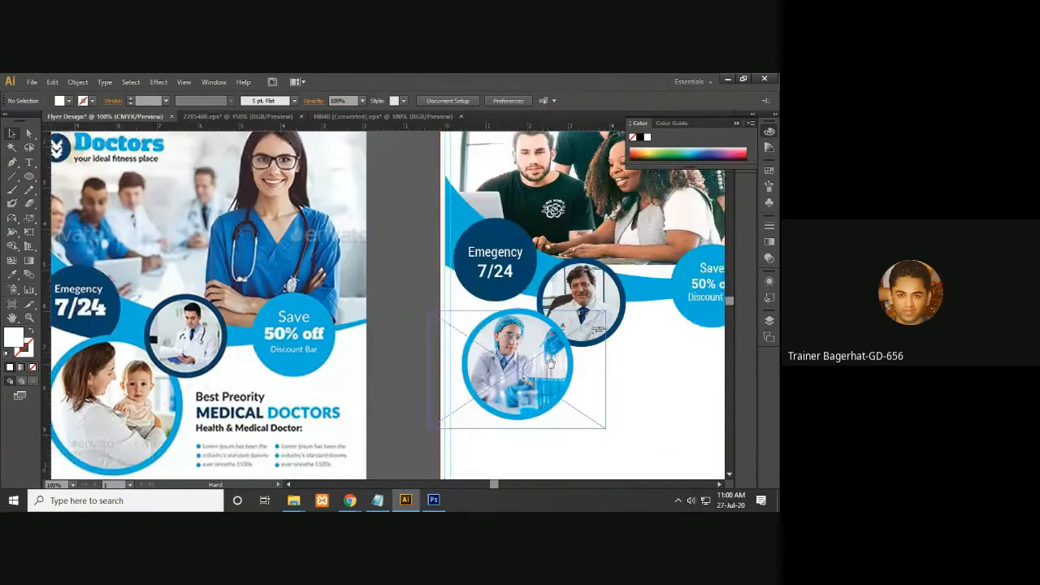
scroll(553, 372, "right", 2)
scroll(552, 371, "right", 2)
scroll(539, 366, "down", 5)
scroll(539, 365, "left", 4)
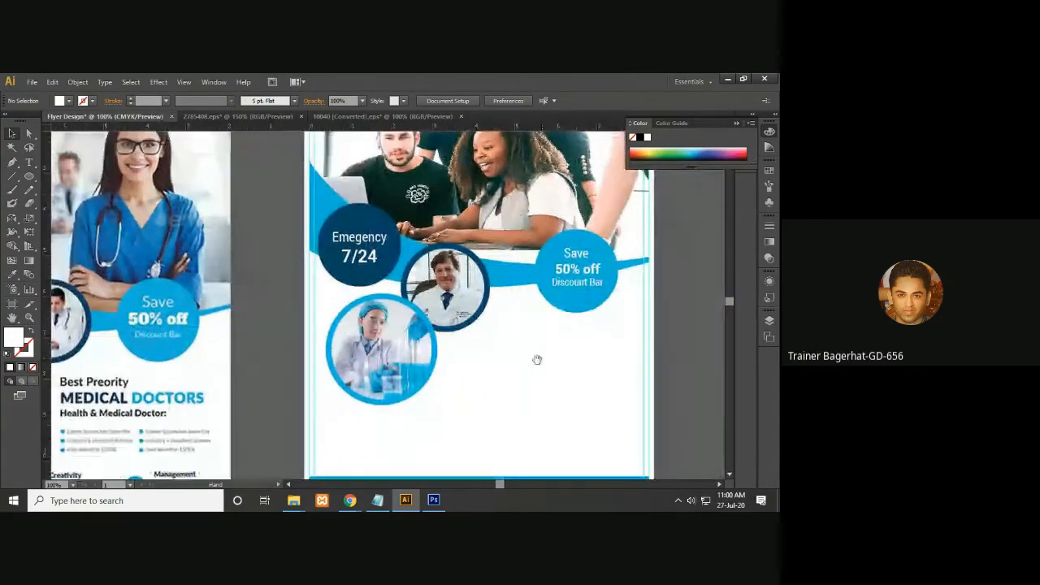
left_click_drag(615, 323, 590, 341)
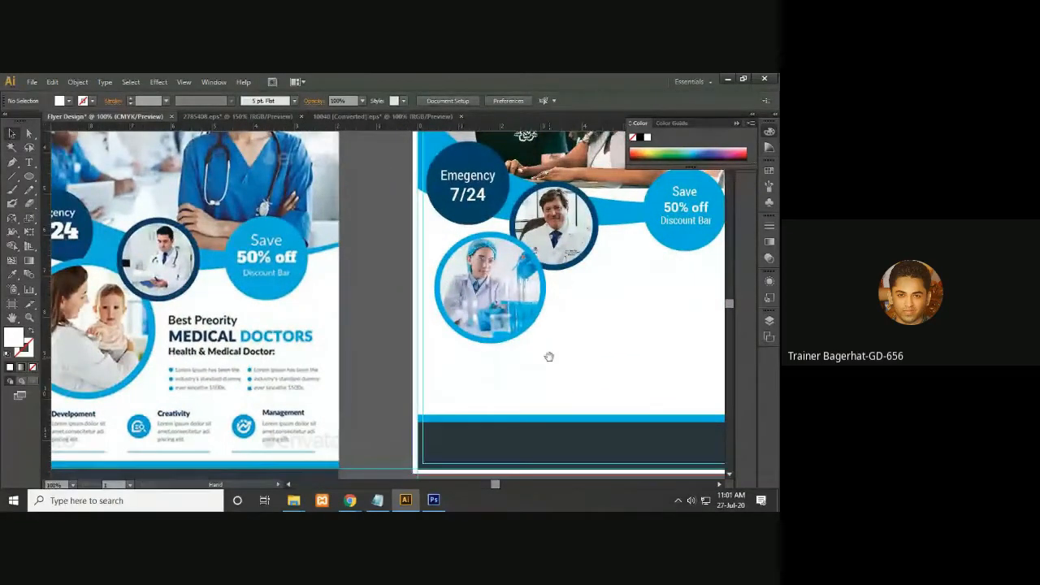
scroll(509, 366, "down", 2)
scroll(509, 366, "left", 3)
key("ctrl+minus")
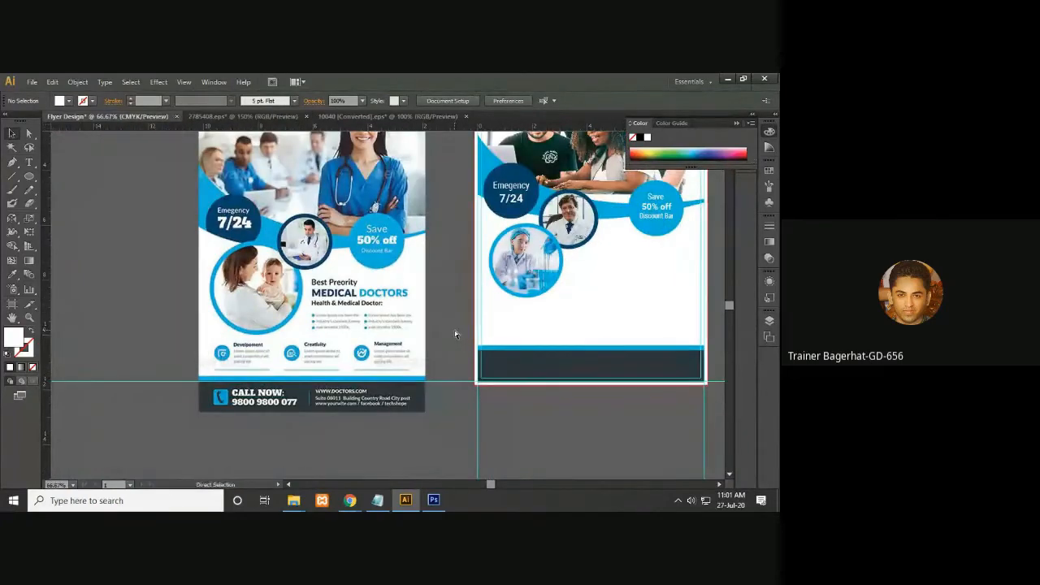
key("ctrl+plus")
left_click_drag(452, 330, 321, 323)
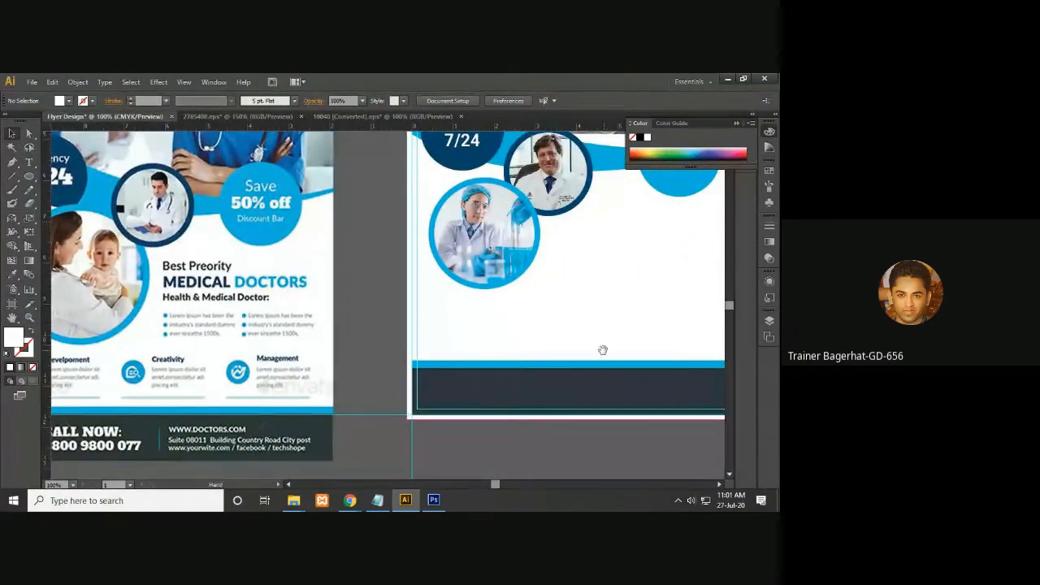
- Add the text "Best Preority" with a black 000000 fill in the white area beside the lab photo circle
left_click_drag(601, 351, 548, 355)
left_click(29, 162)
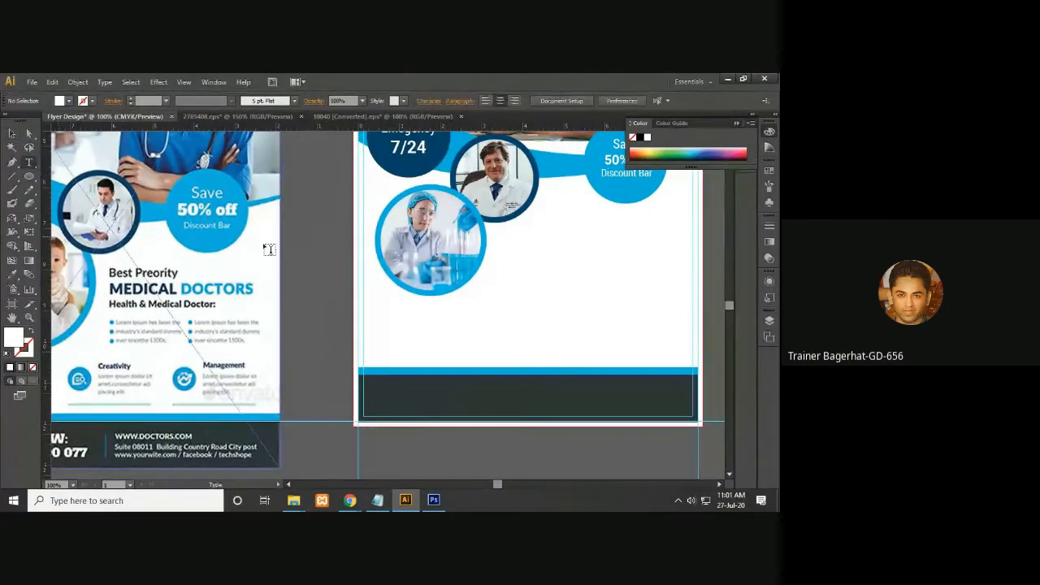
mouse_move(561, 324)
left_mouse_down()
mouse_move(580, 327)
mouse_move(564, 333)
left_mouse_up()
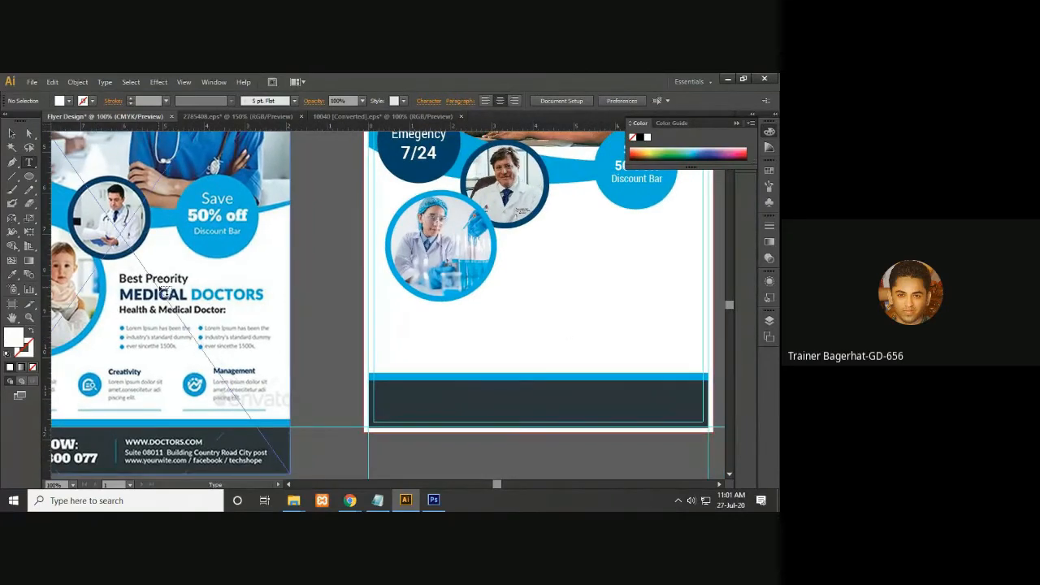
double_click(19, 338)
left_click_drag(408, 259, 341, 380)
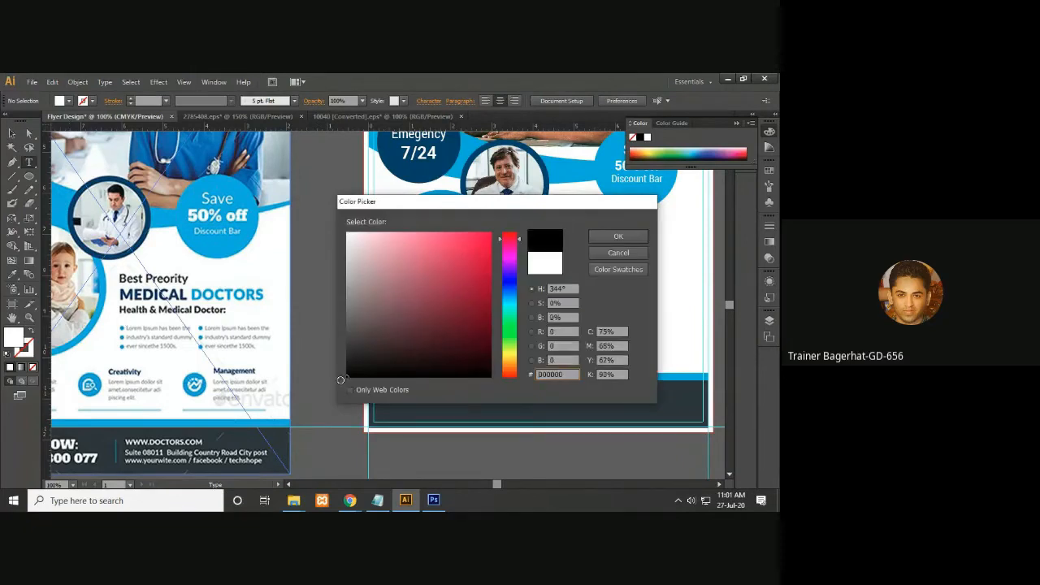
left_click(620, 237)
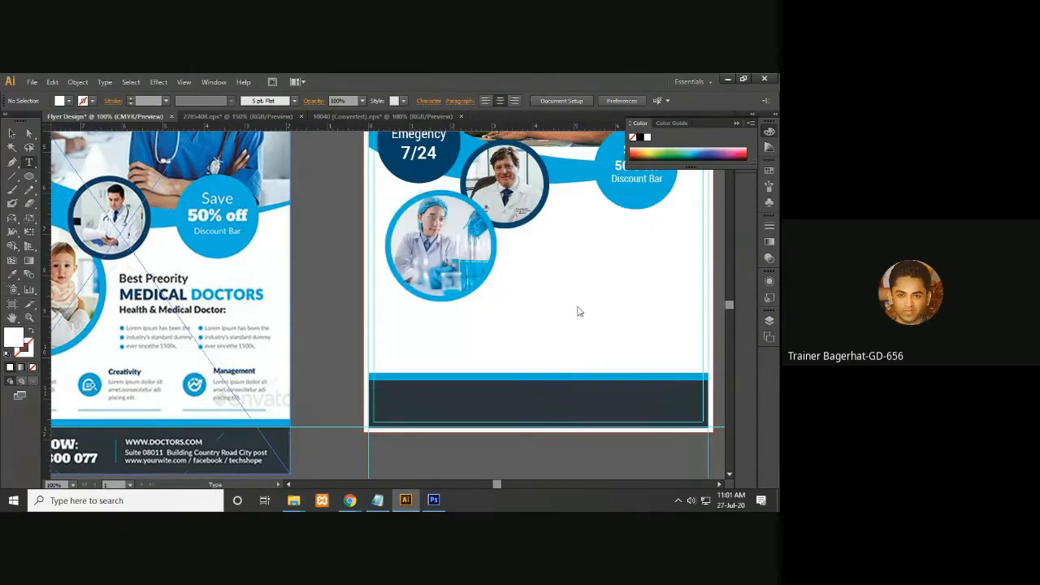
left_click(537, 296)
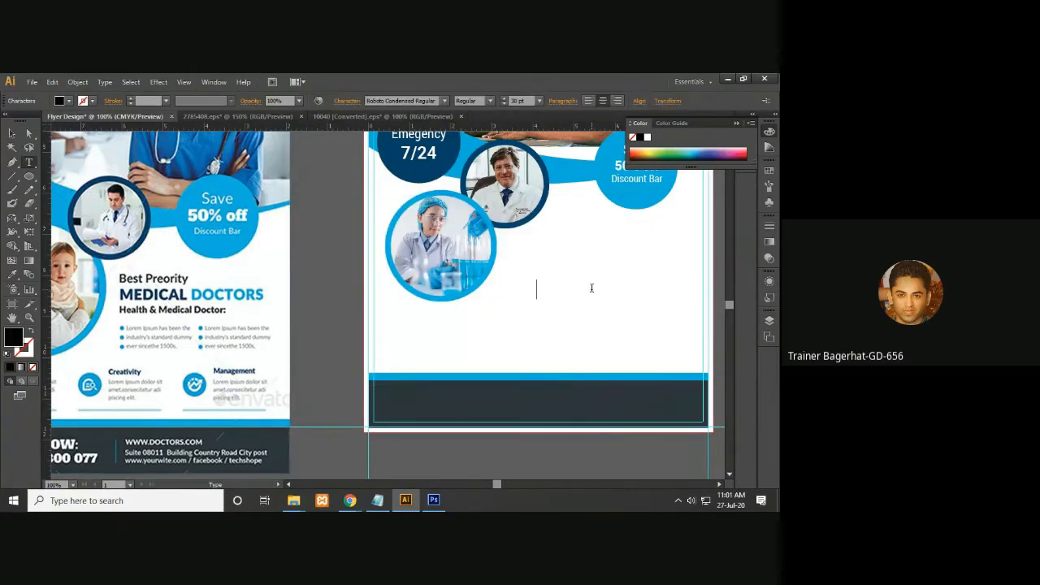
type("Best Preority")
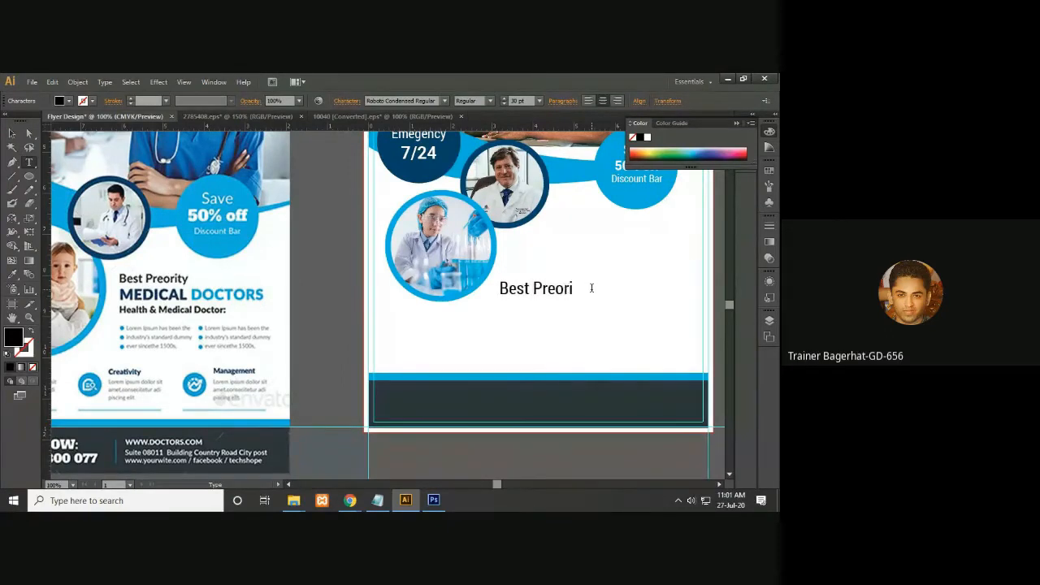
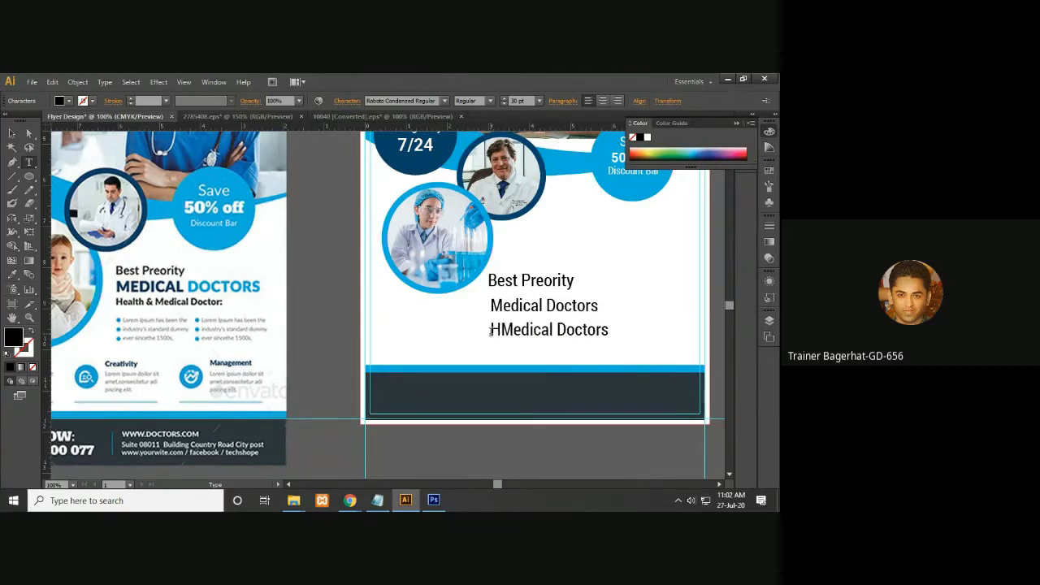
- Complete the word "Health" in front of "Medical Doctors" in the third heading line
type("lt")
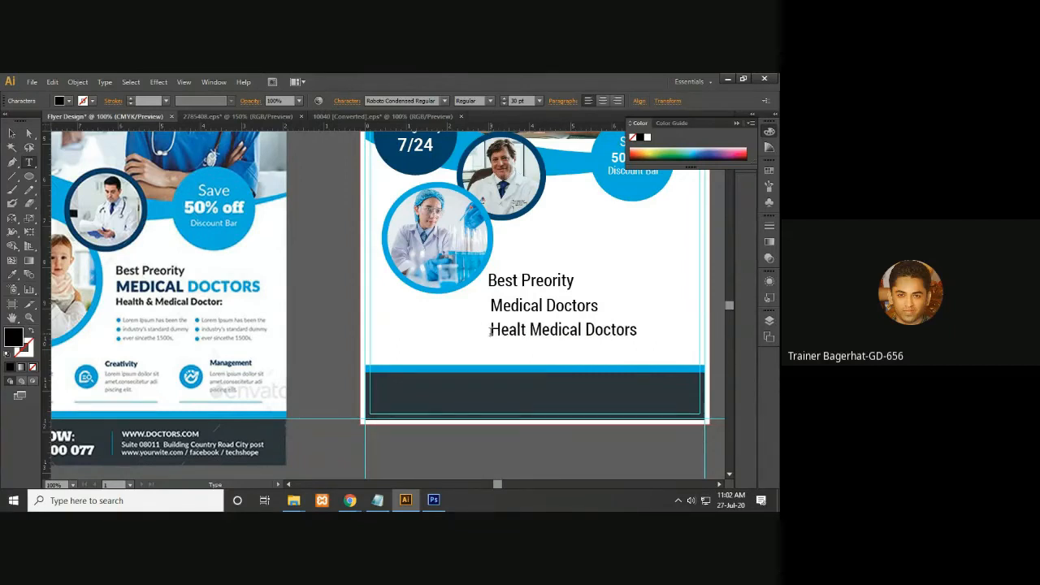
key("BackSpace")
key("BackSpace")
key("BackSpace")
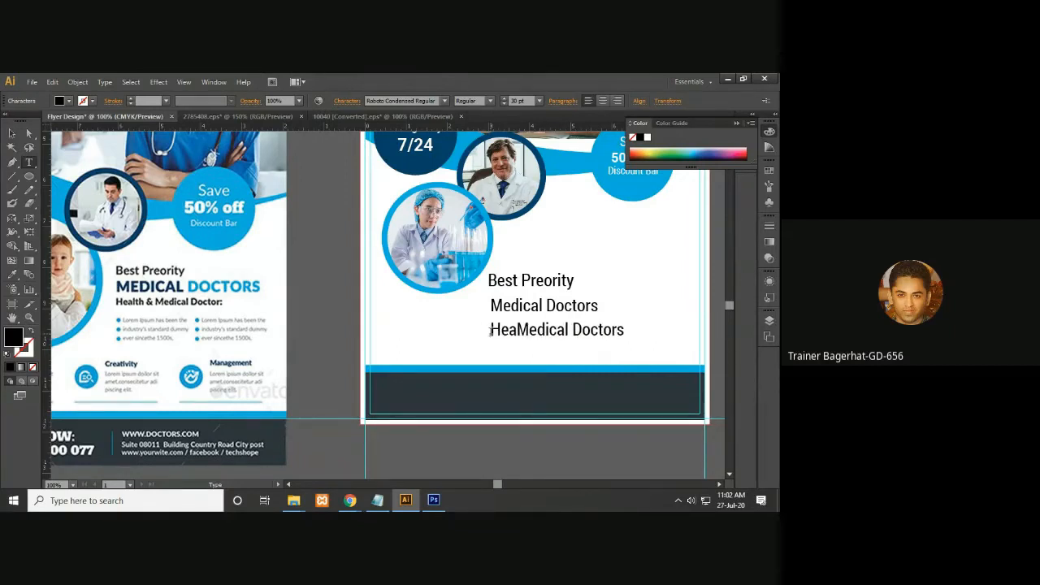
type("lth ")
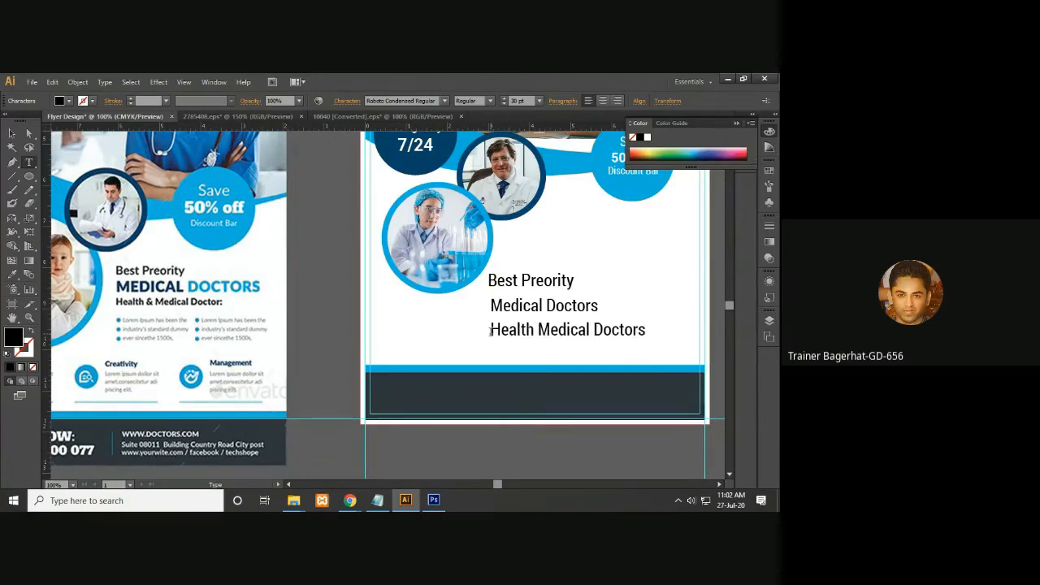
- Edit the third text line under the photo circles to read "Health &Medical Doctors:"
type("&")
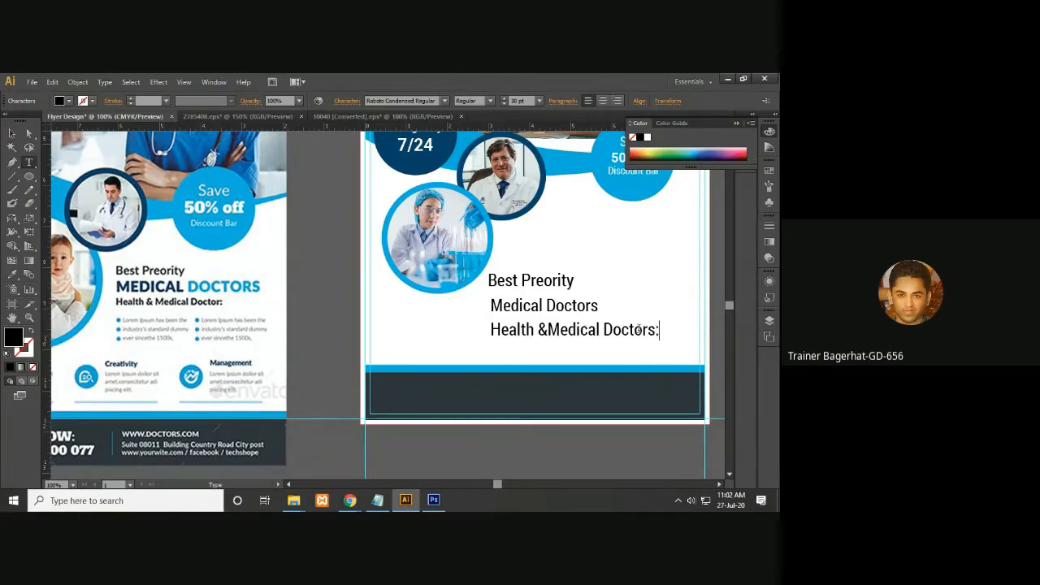
mouse_move(669, 333)
left_mouse_down()
mouse_move(558, 333)
mouse_move(489, 280)
left_mouse_up()
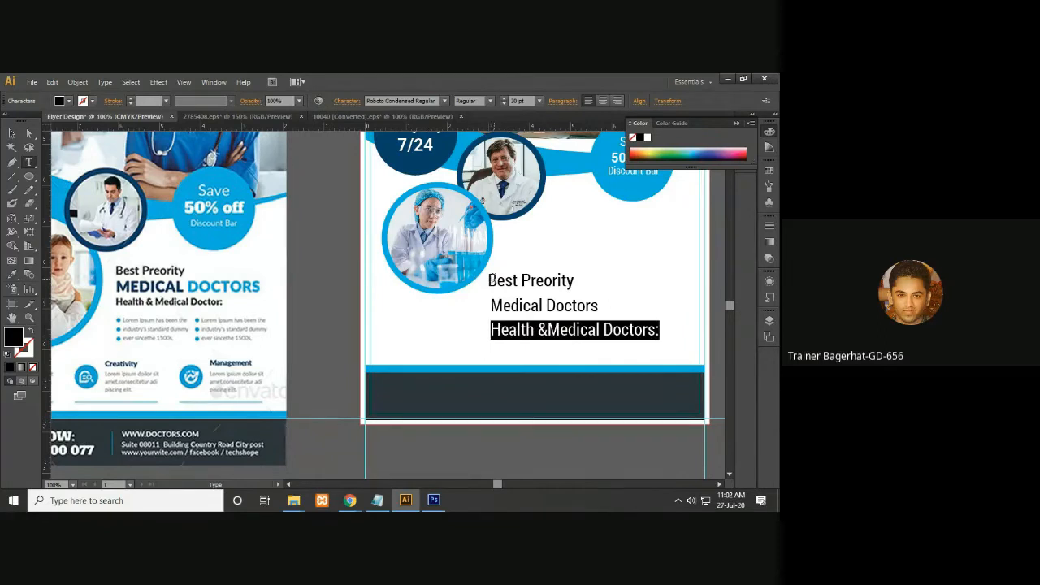
left_click(13, 134)
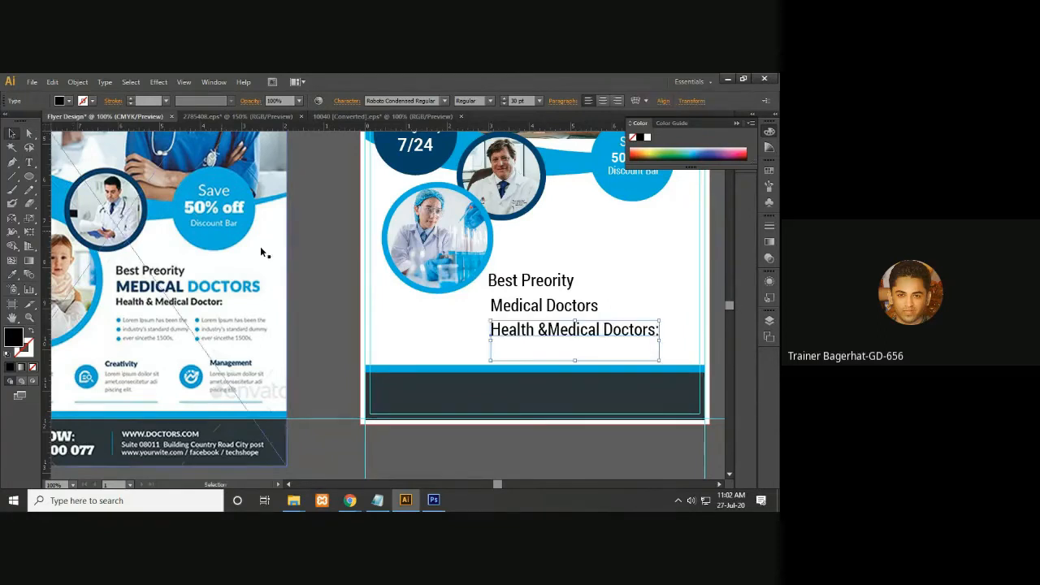
- Left-align the "Best Preority", "Medical Doctors" and "Health &Medical Doctors:" text lines with each other
left_click(536, 305, "shift")
left_click(541, 281, "shift")
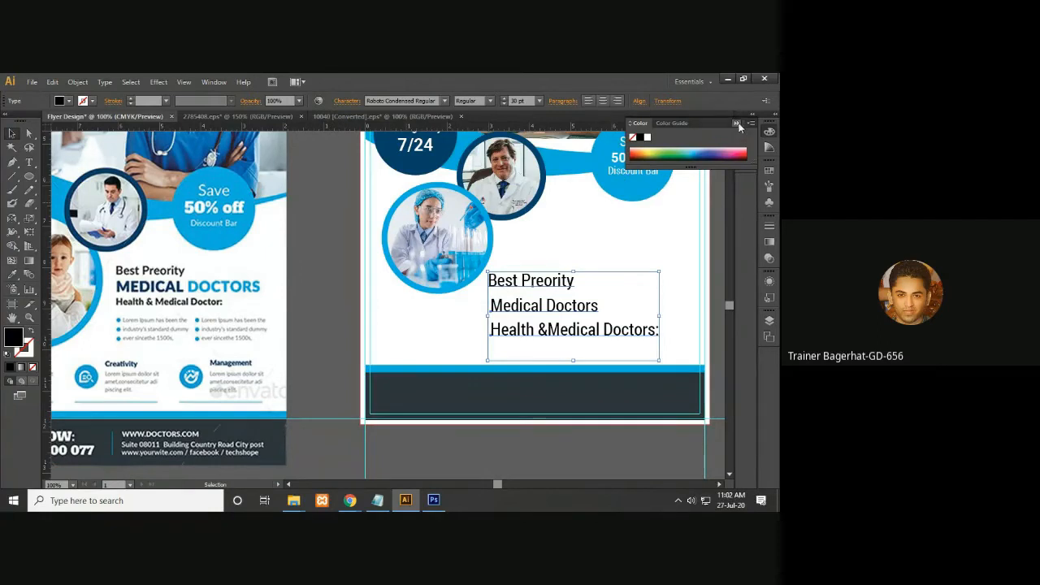
left_click(737, 124)
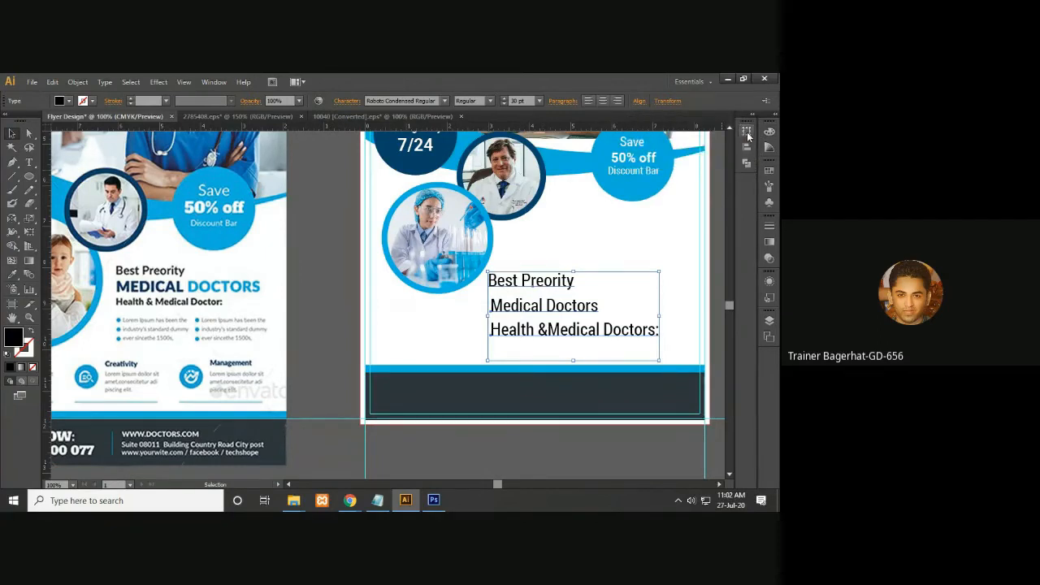
left_click(747, 135)
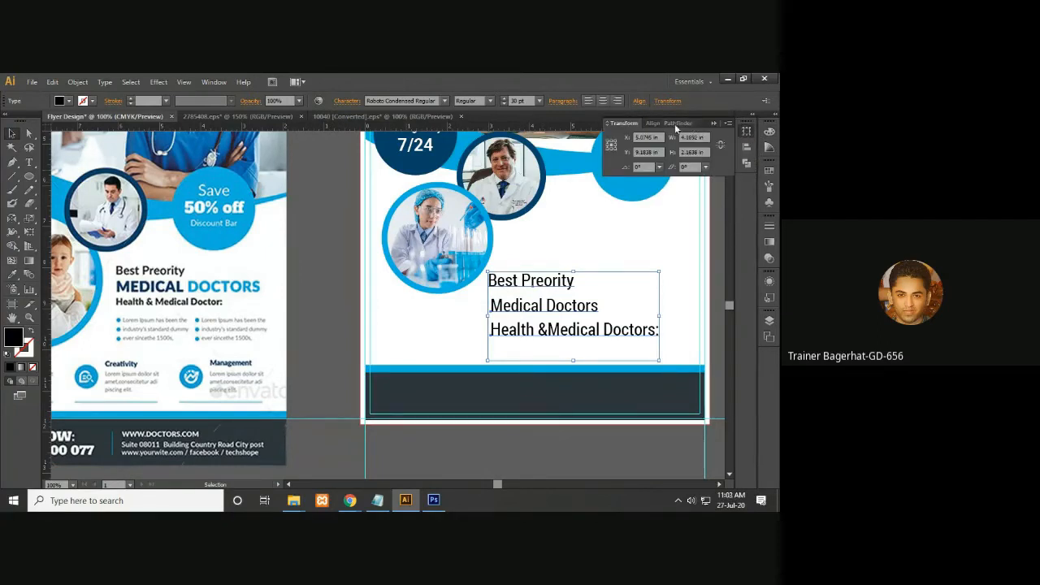
left_click(652, 124)
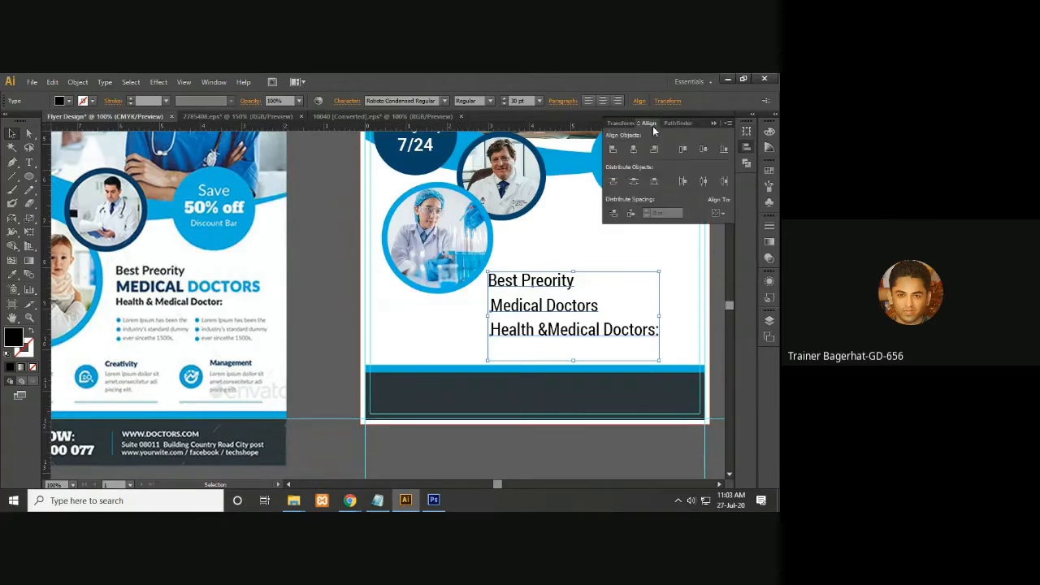
left_click(614, 150)
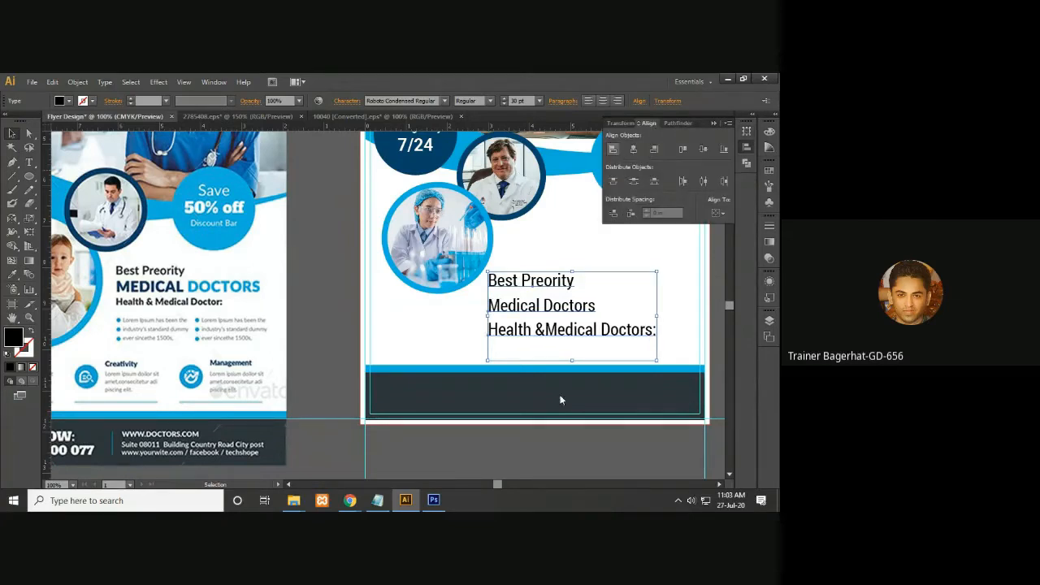
left_click(556, 453)
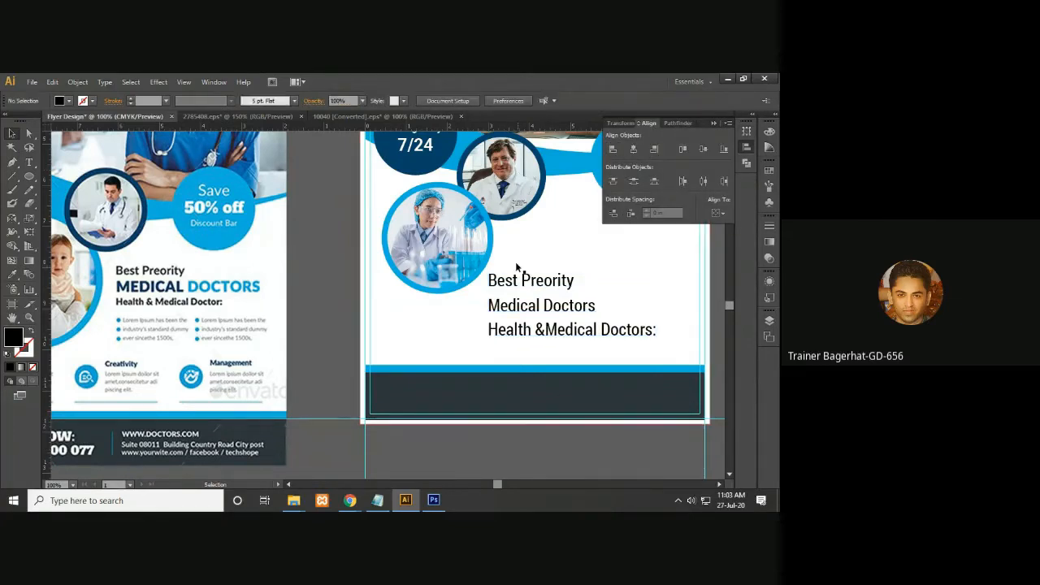
- Distribute the three text lines evenly by their vertical centers
left_click(529, 333)
left_click(558, 309, "shift")
left_click(551, 281, "shift")
left_click(636, 182)
left_click(567, 445)
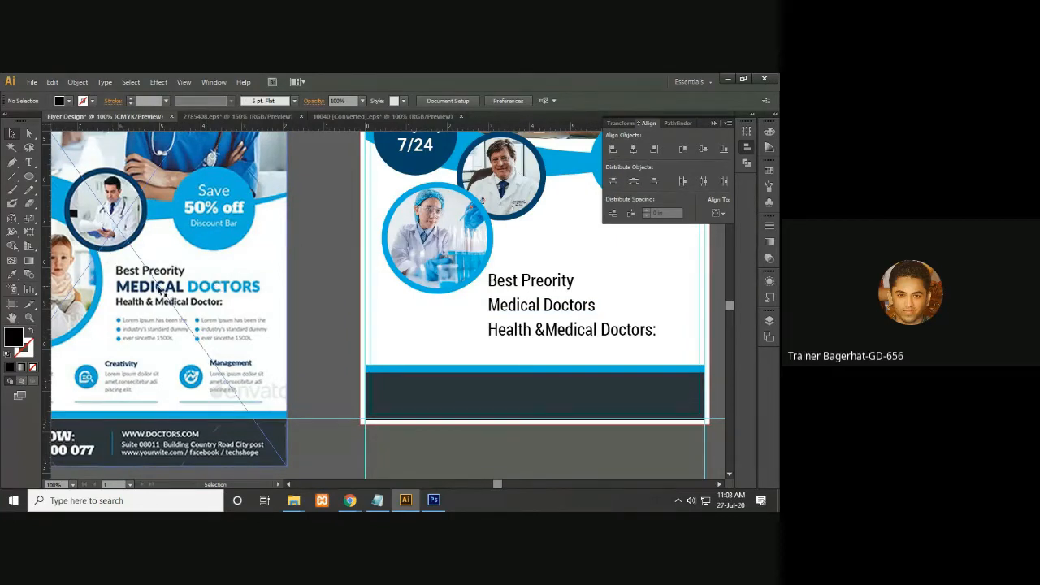
- Change the font of the "Medical Doctors" line to Roboto Bold
key("t")
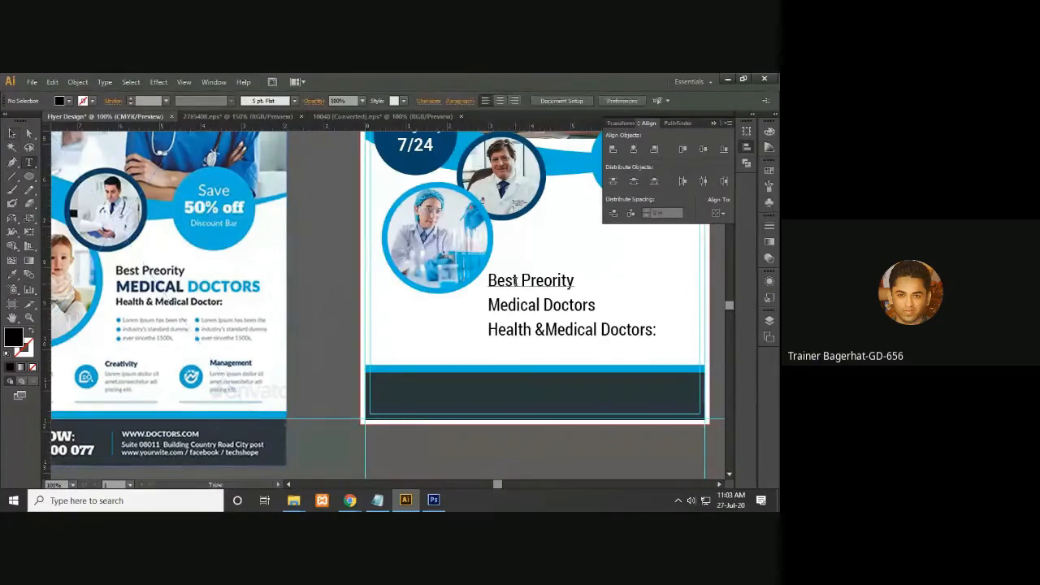
left_click_drag(596, 306, 488, 303)
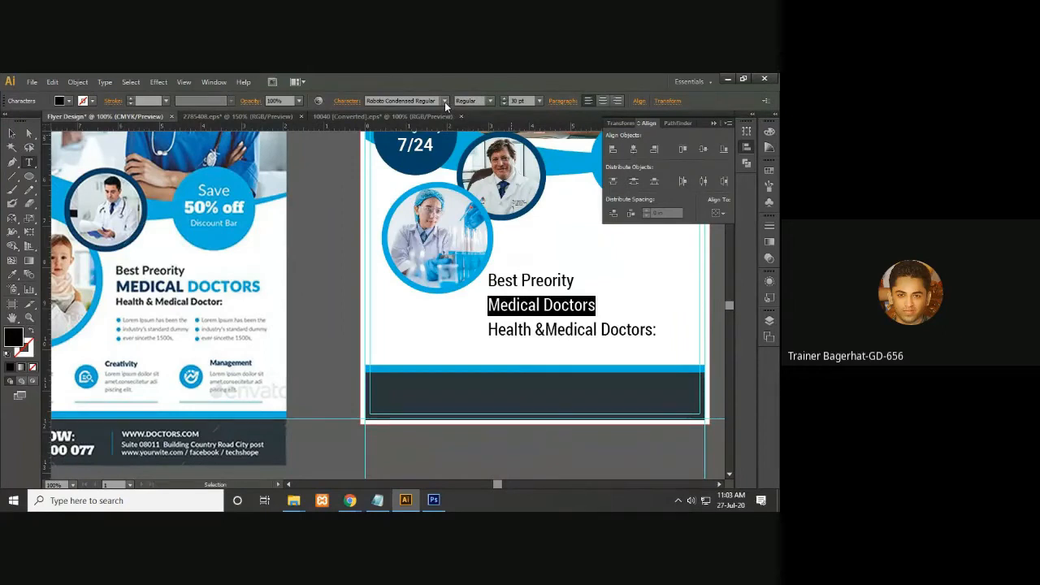
left_click(444, 101)
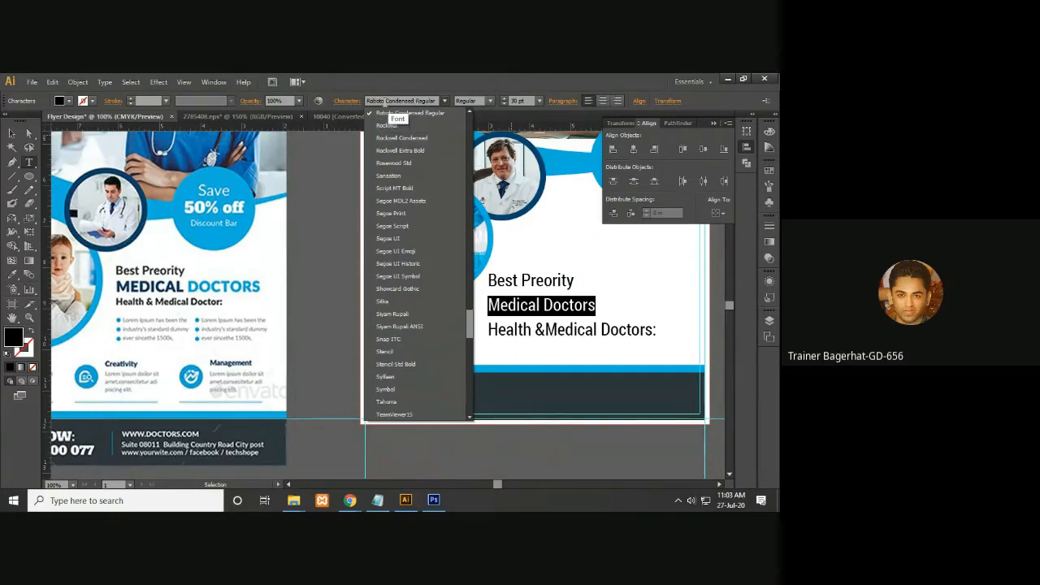
left_click(400, 101)
left_click(424, 102)
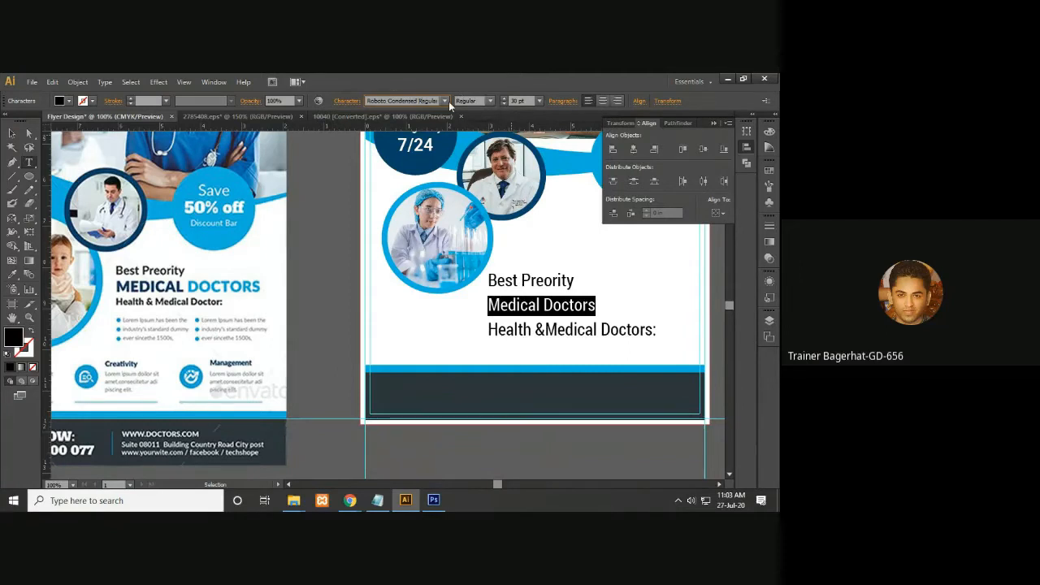
left_click(429, 100)
type("Rage Italic")
left_click(13, 137)
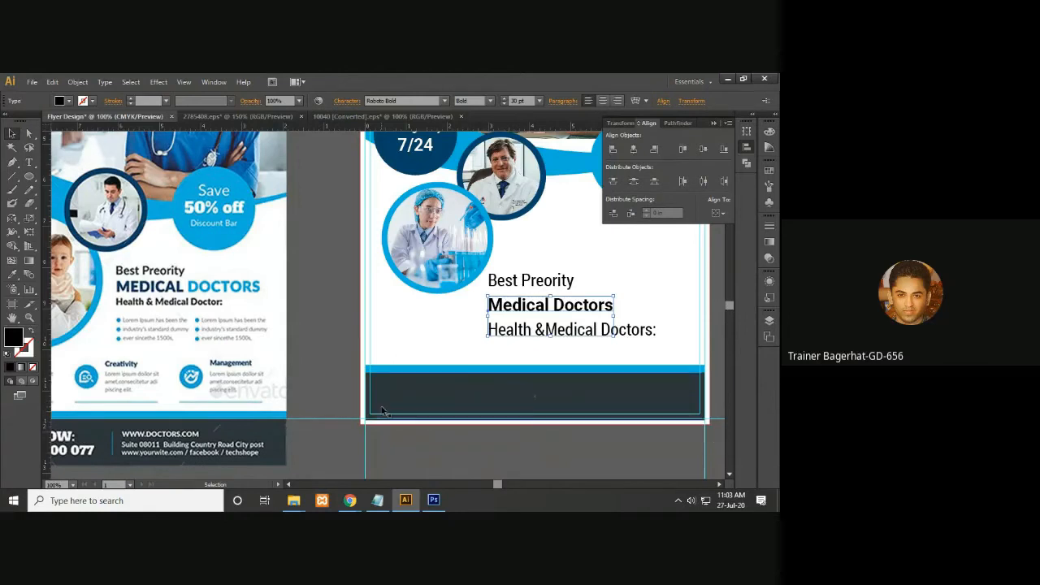
- Color the word "Medical" dark blue, sampled from the ring around the doctor's photo in the reference flyer
left_click(29, 162)
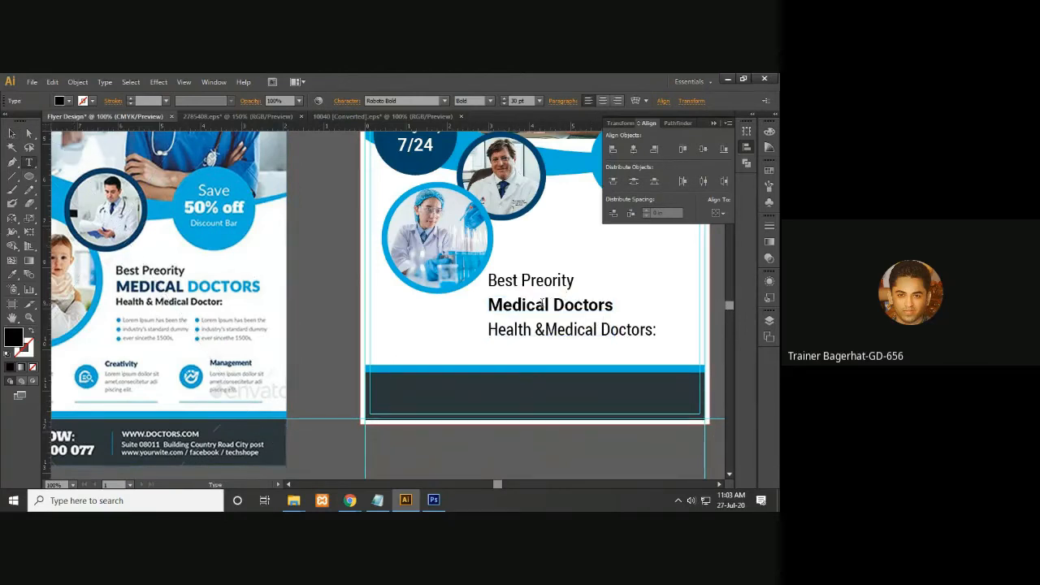
left_click_drag(550, 304, 484, 305)
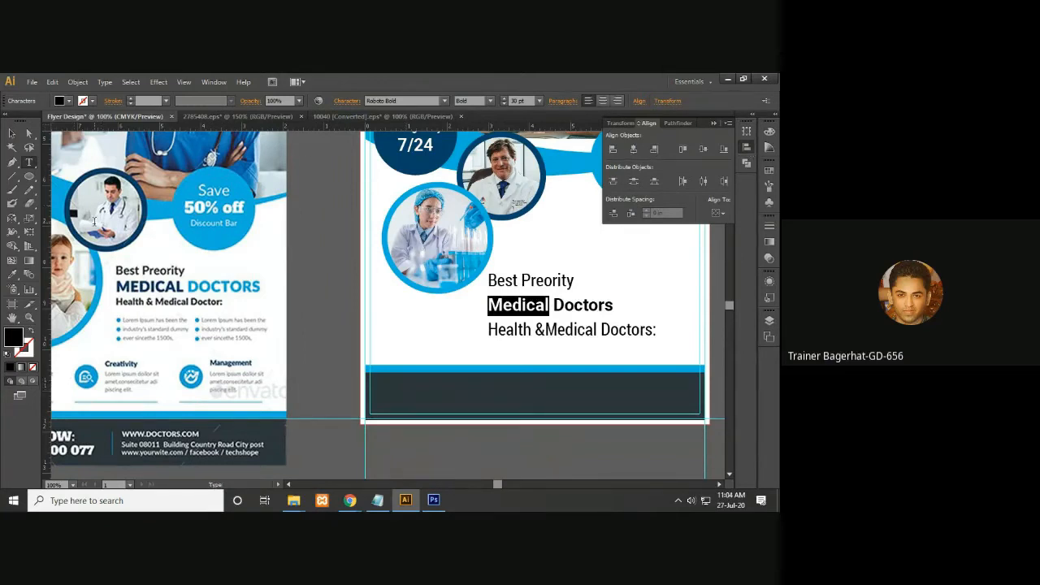
left_click(12, 275)
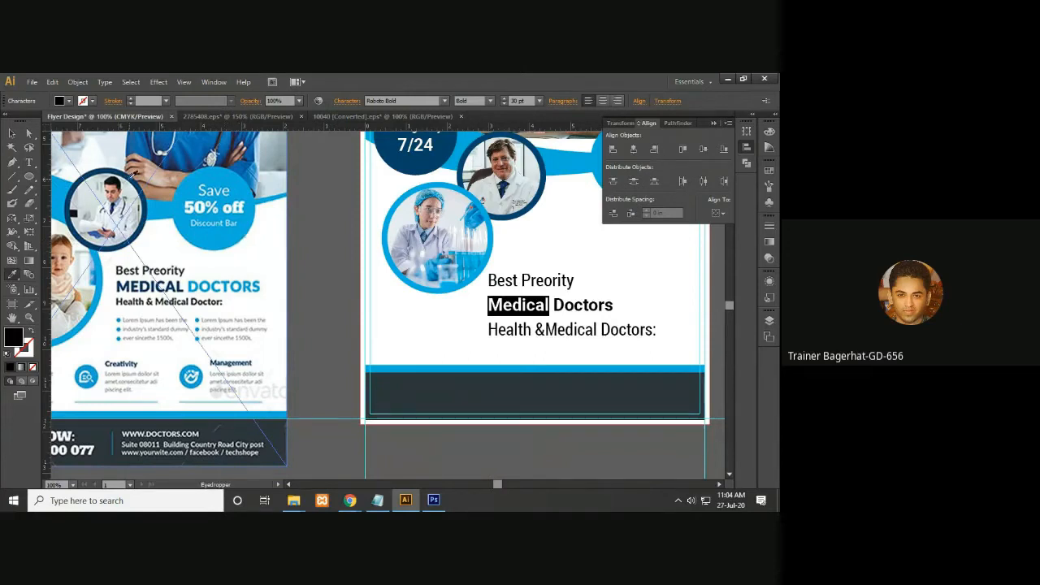
left_click(86, 234)
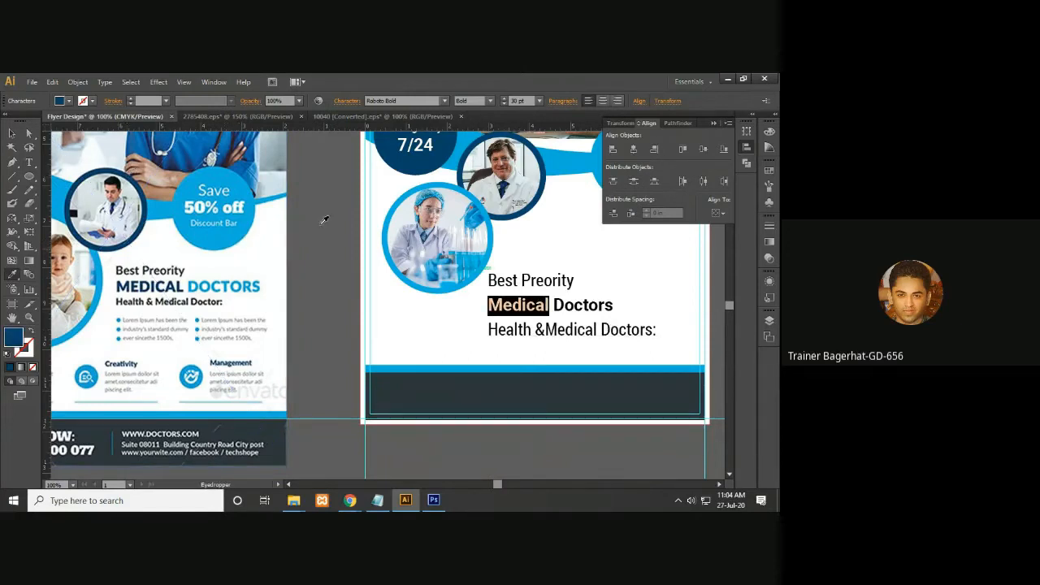
- Color the word "Doctors" light blue, sampled from the "Save 50% off" circle in the reference flyer
left_click(30, 164)
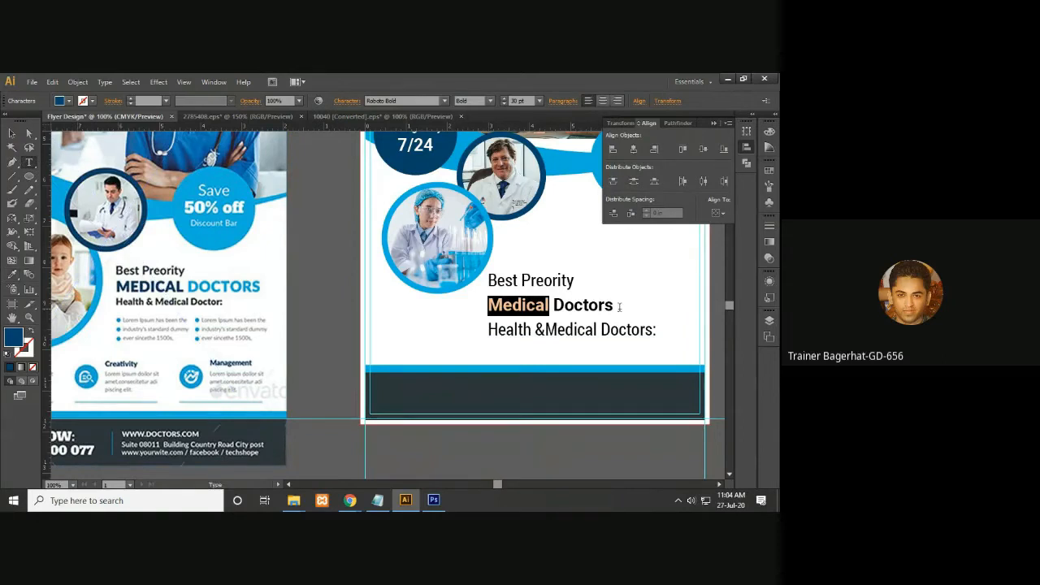
left_click(615, 305)
left_click_drag(615, 304, 551, 304)
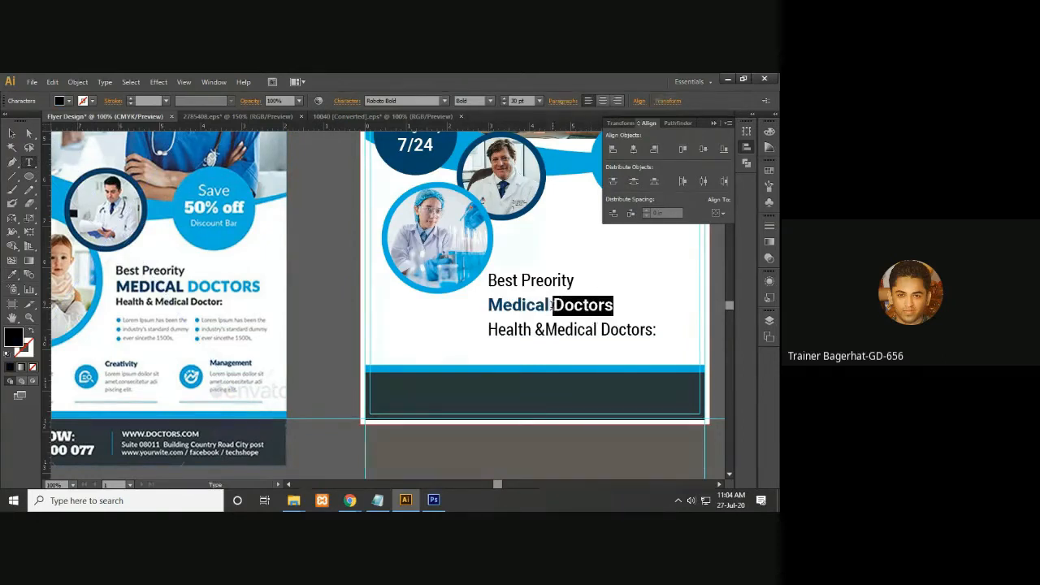
left_click(12, 276)
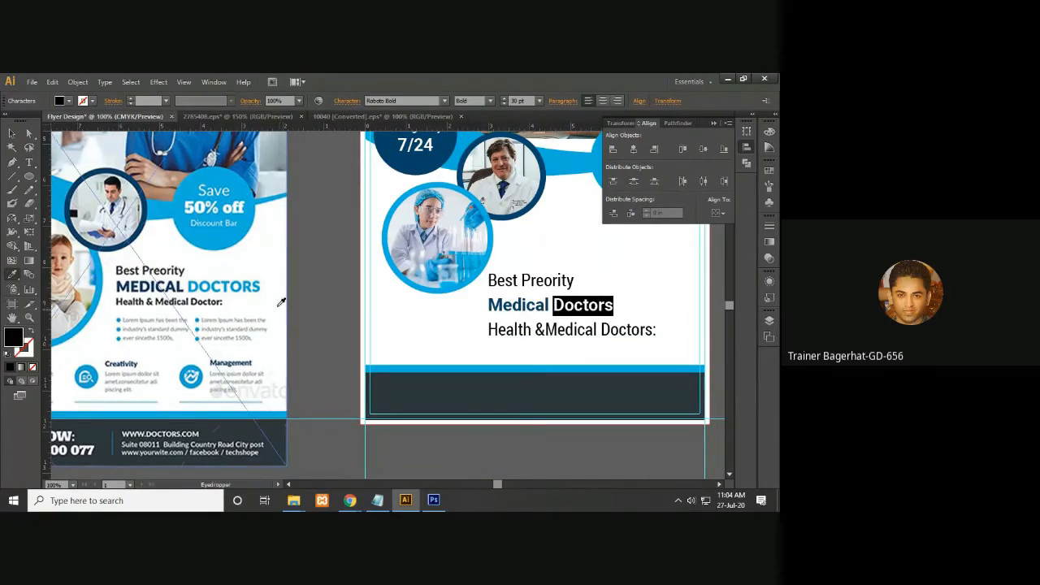
left_click(218, 237)
key("v")
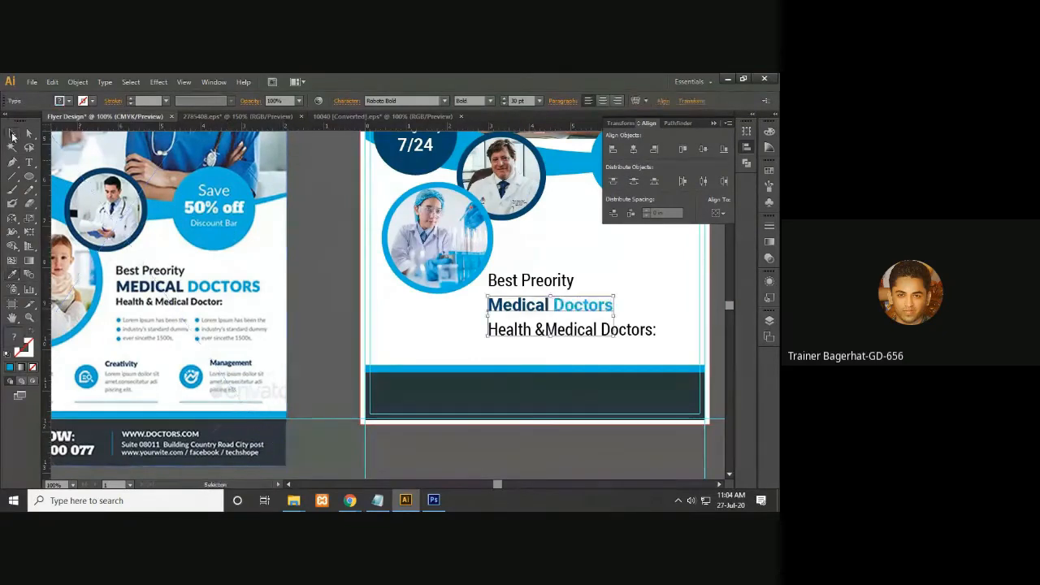
left_click(328, 282)
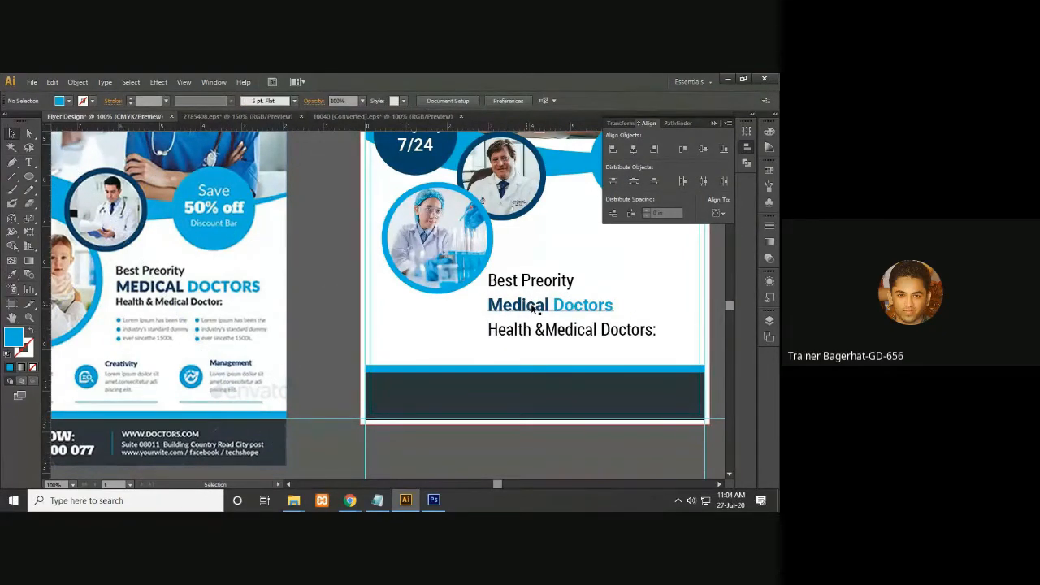
- Reduce the font size of the "Best Preority" line to 26 pt
left_click(557, 285)
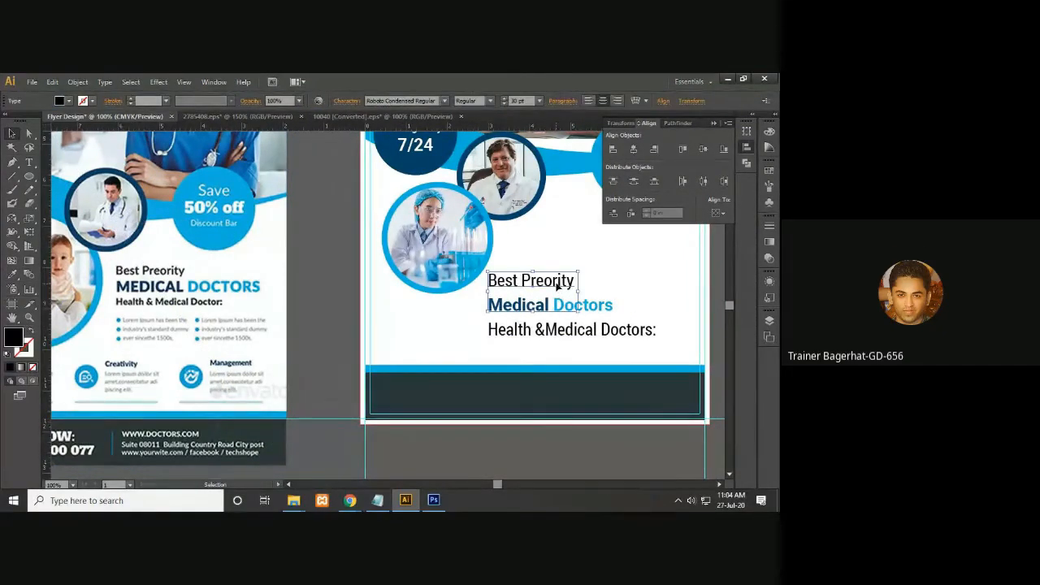
left_click(594, 308)
left_click(602, 336)
left_click(558, 290)
left_click(538, 102)
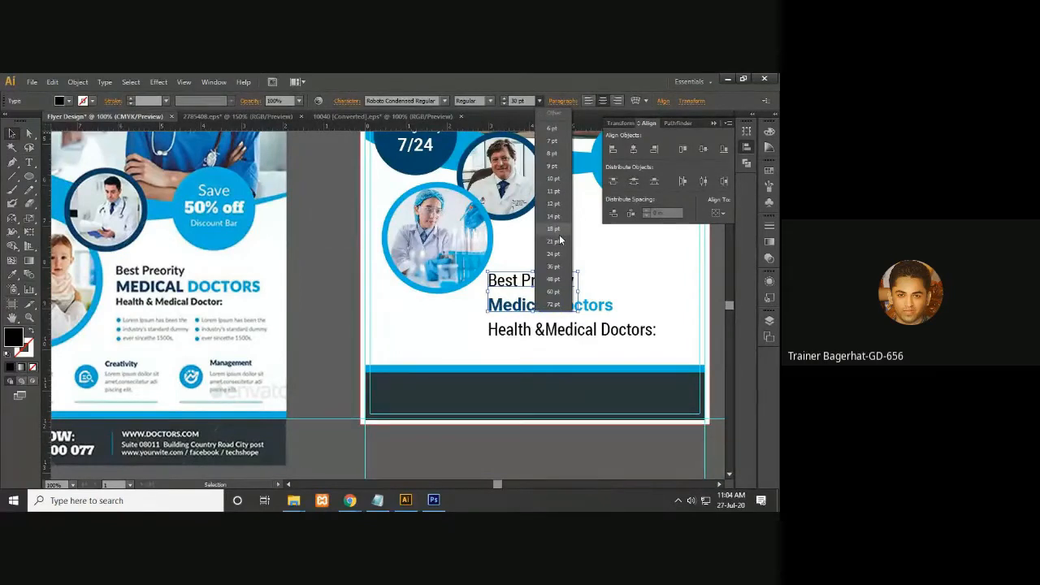
left_click(555, 254)
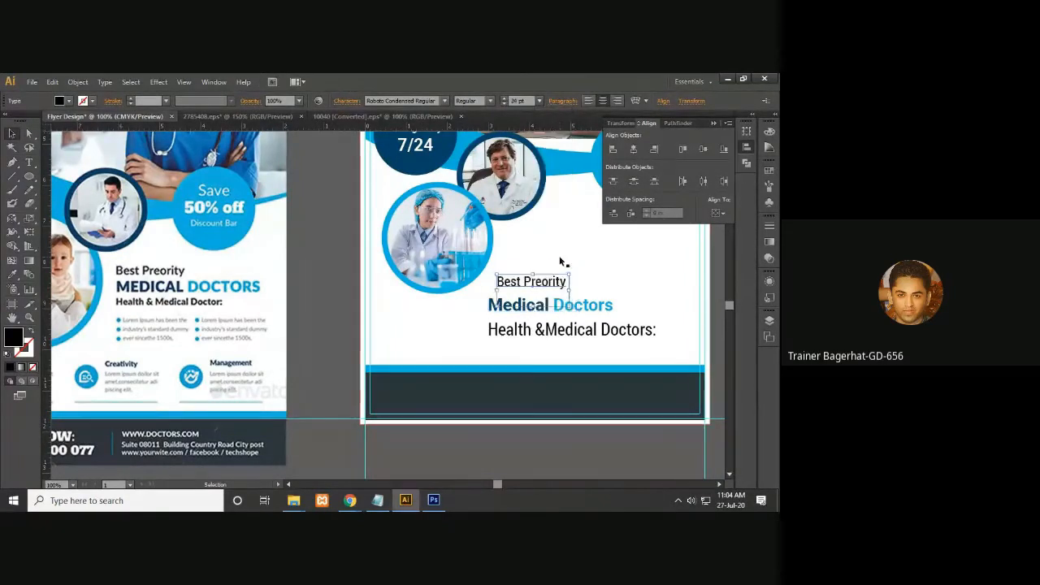
left_click(597, 332)
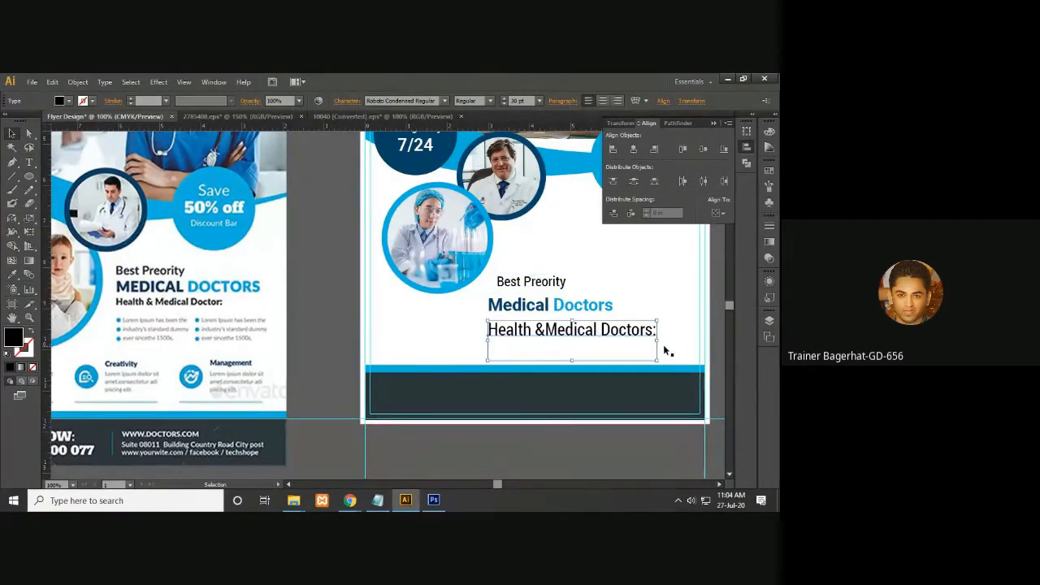
left_click(533, 282)
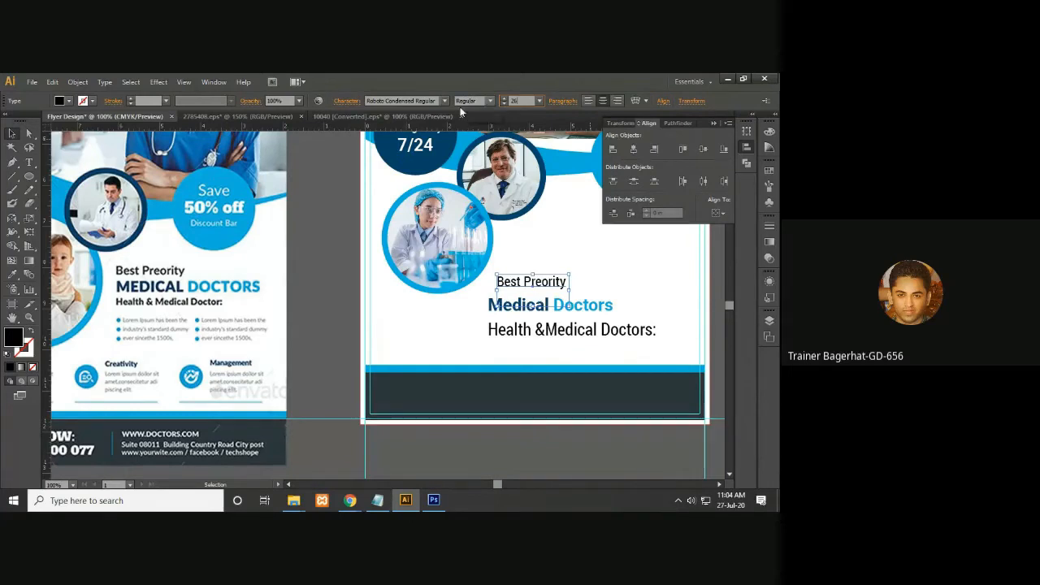
left_click(316, 177)
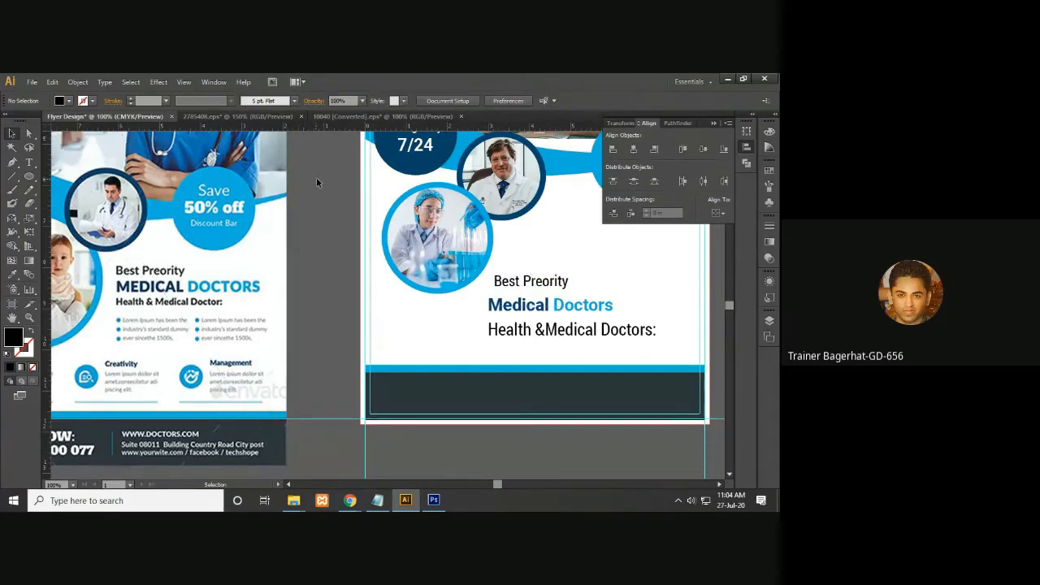
- Set the font size of the "Health &Medical Doctors:" line to 26 pt
left_click(572, 330)
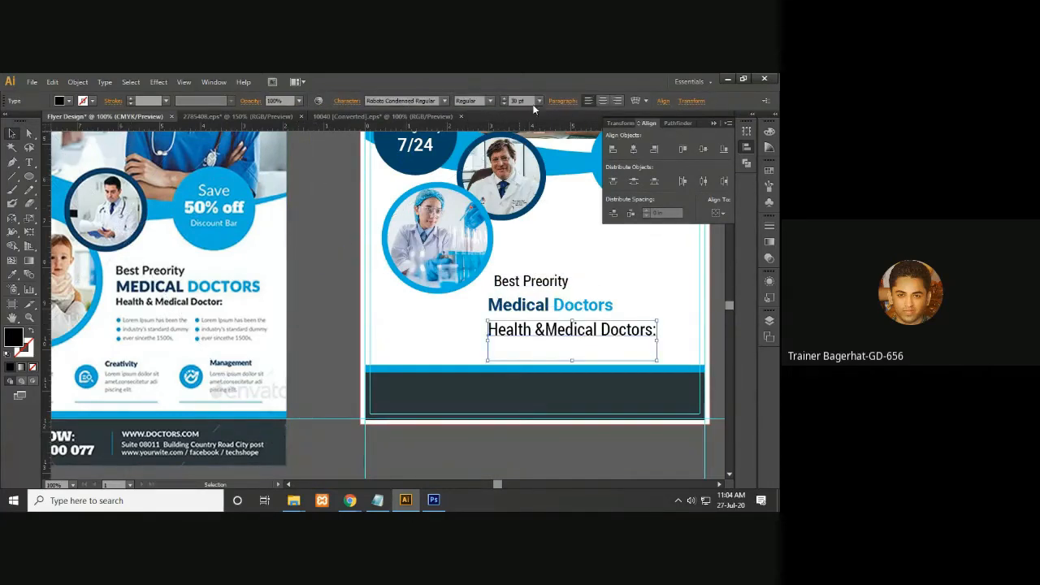
left_click(538, 102)
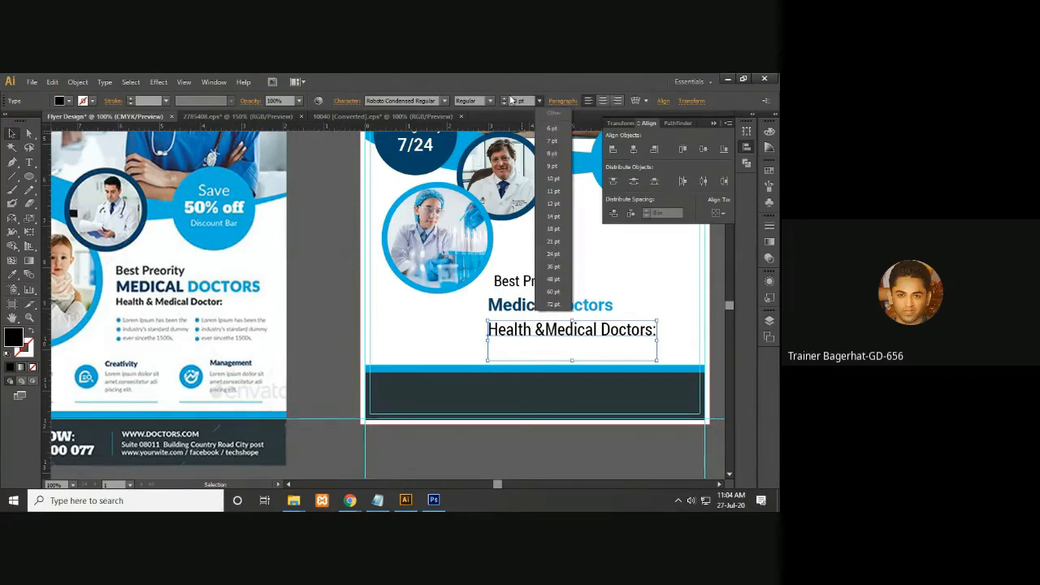
left_click(511, 100)
type("30")
key("Return")
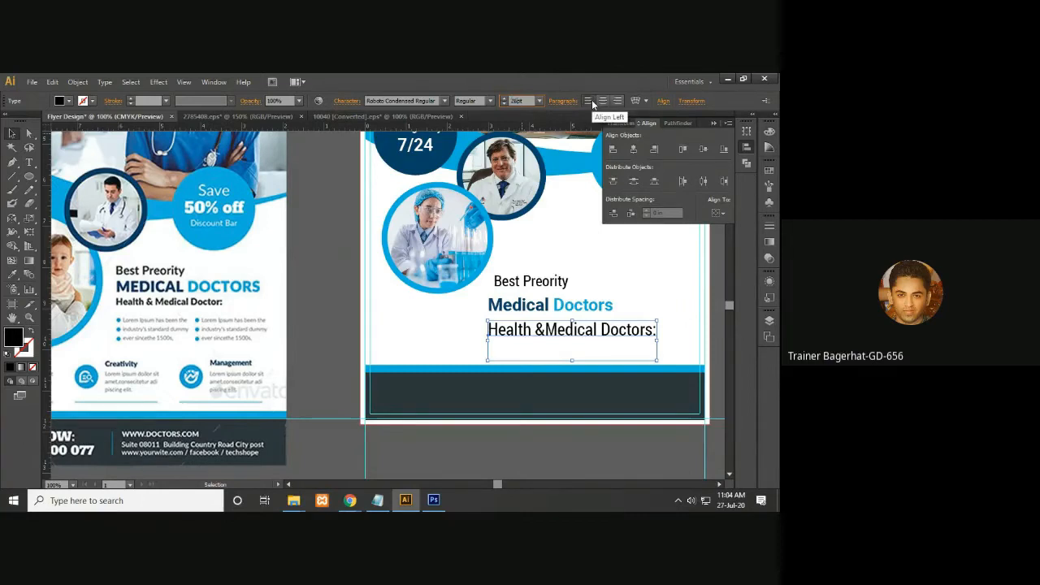
type("26")
key("Return")
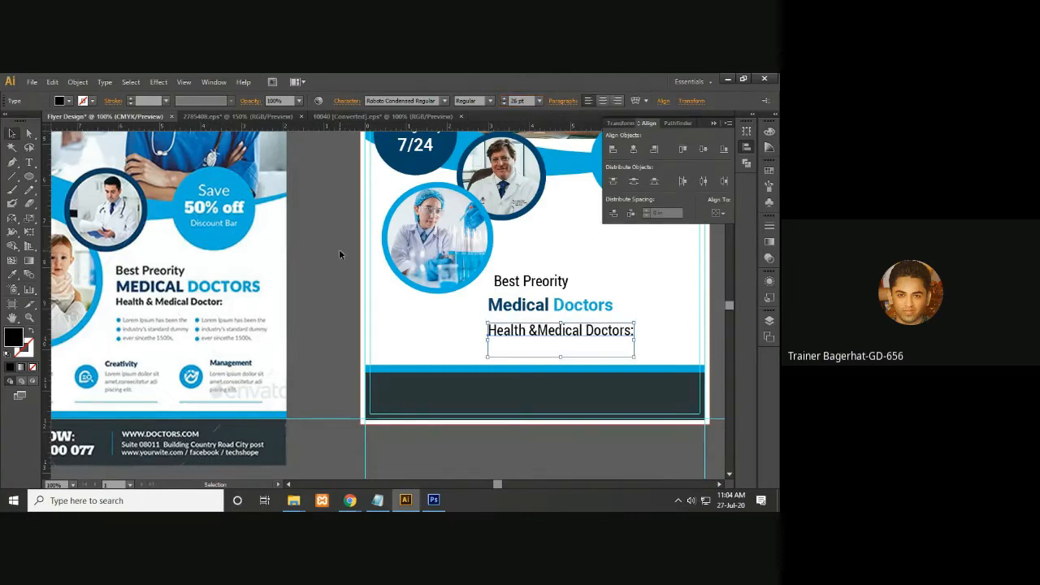
- Left-align the "Best Preority", "Medical Doctors" and "Health &Medical Doctors:" lines with one another
left_click(561, 307, "shift")
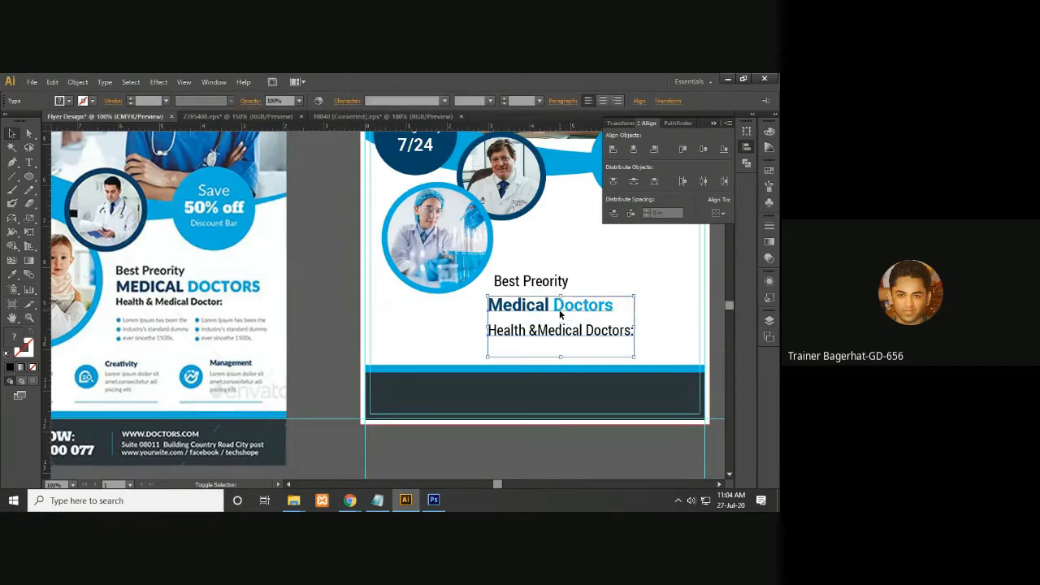
left_click(565, 281, "shift")
left_click(613, 148)
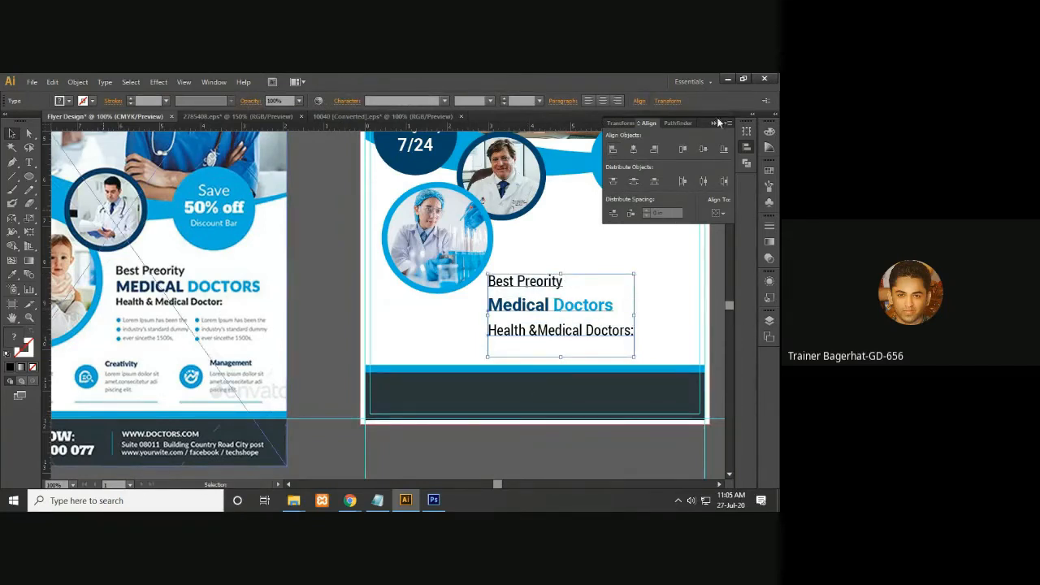
left_click(711, 119)
- Nudge the three aligned heading lines up and to the right, into the white space beside the scientist's round photo
key("Up")
key("Up")
key("Up")
key("Up")
key("Up")
key("Up")
key("Up")
key("Up")
key("Up")
key("Up")
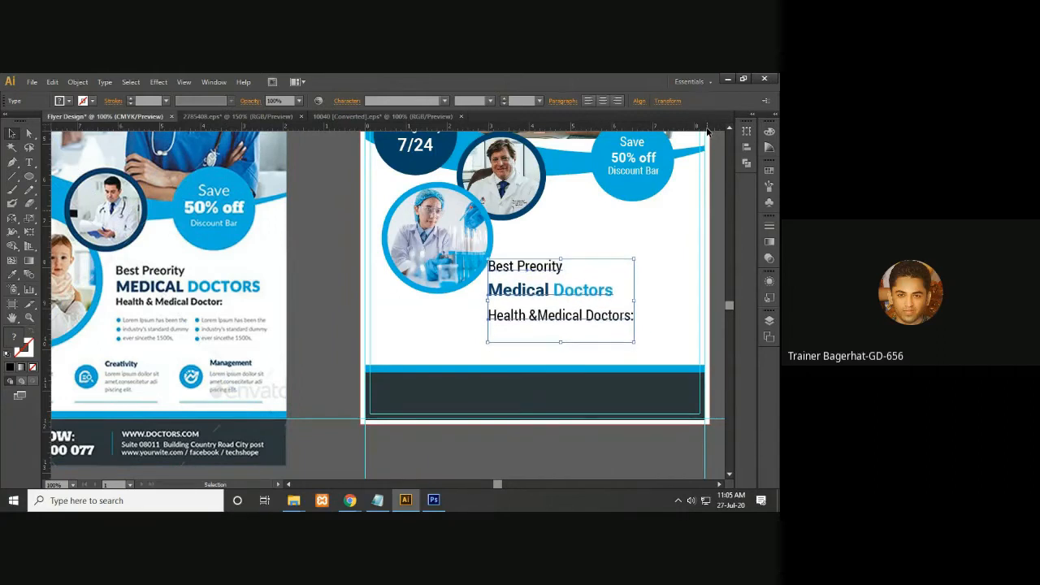
key("Up")
key("Up")
key("Up")
key("Up")
key("Up")
key("Up")
key("Up")
key("Up")
key("Up")
key("Up")
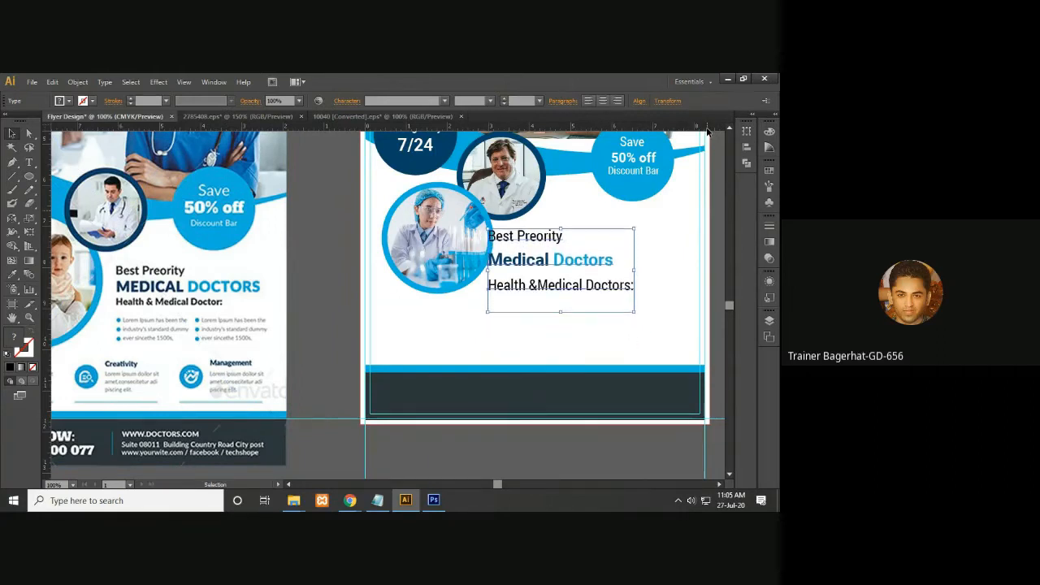
key("Right")
key("Right")
key("Right")
key("Right")
key("Right")
key("Right")
key("Right")
key("Right")
key("Right")
key("Right")
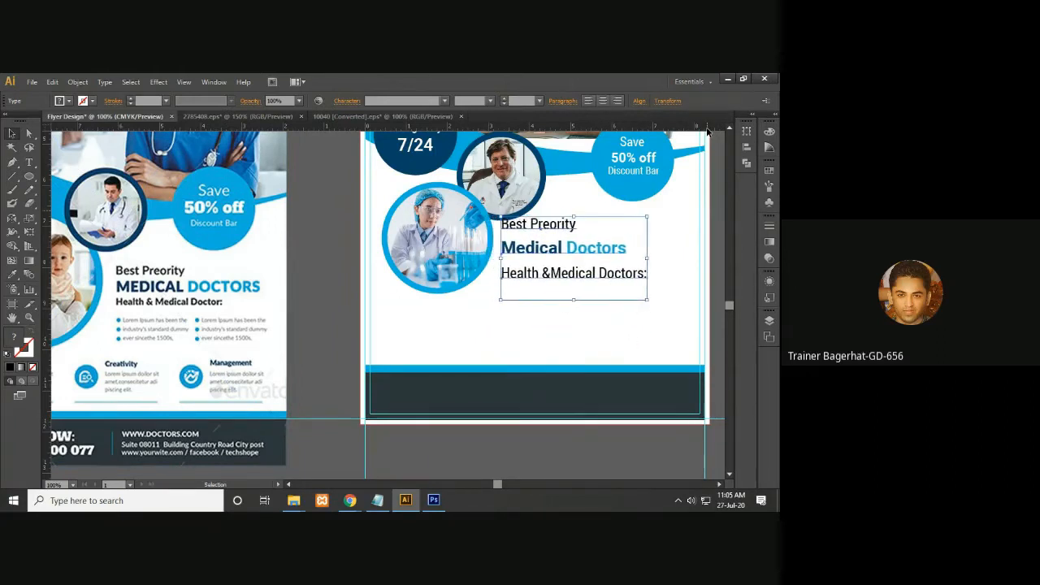
key("Right")
key("Right")
key("Right")
key("Down")
key("Down")
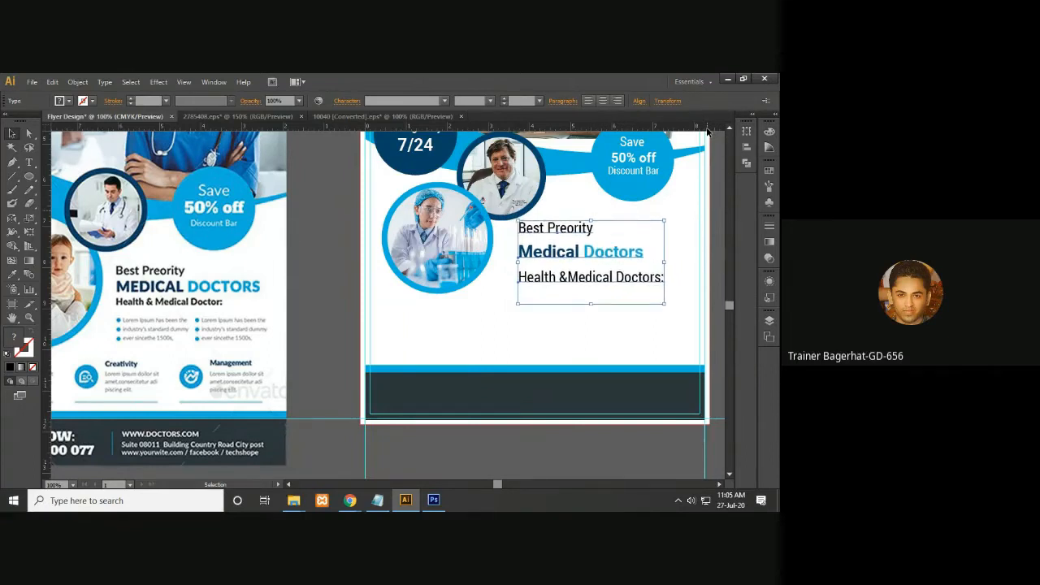
key("Down")
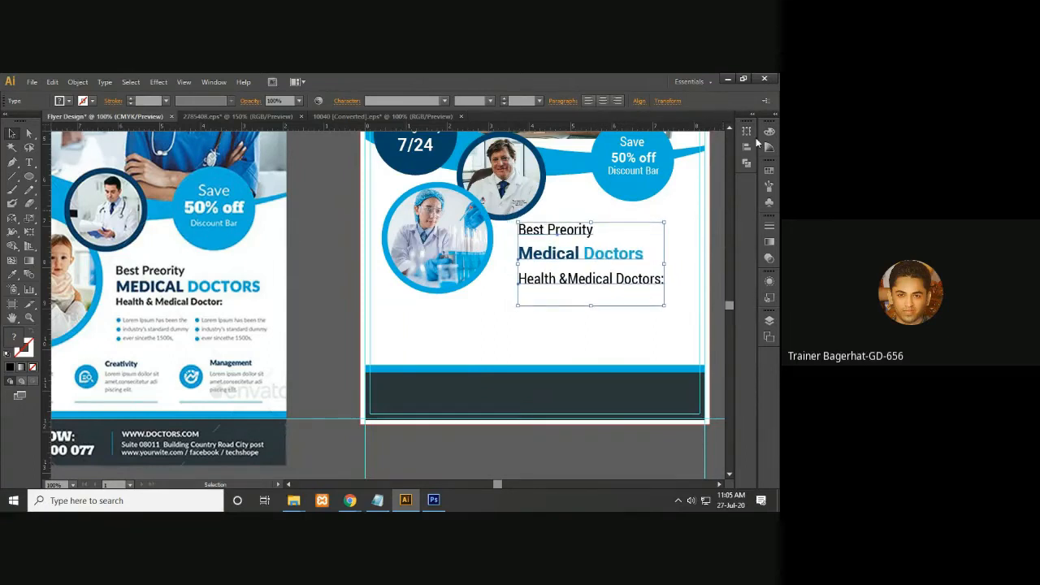
key("Left")
key("Left")
key("Left")
key("Left")
key("Left")
key("Left")
key("Left")
key("Left")
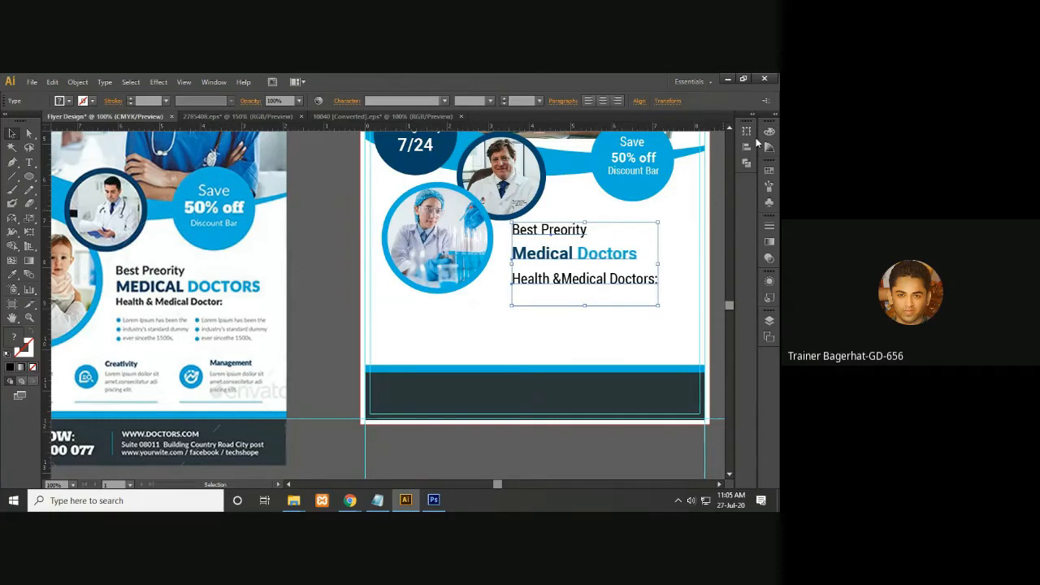
key("Left")
key("Left")
key("Left")
key("Left")
key("Down")
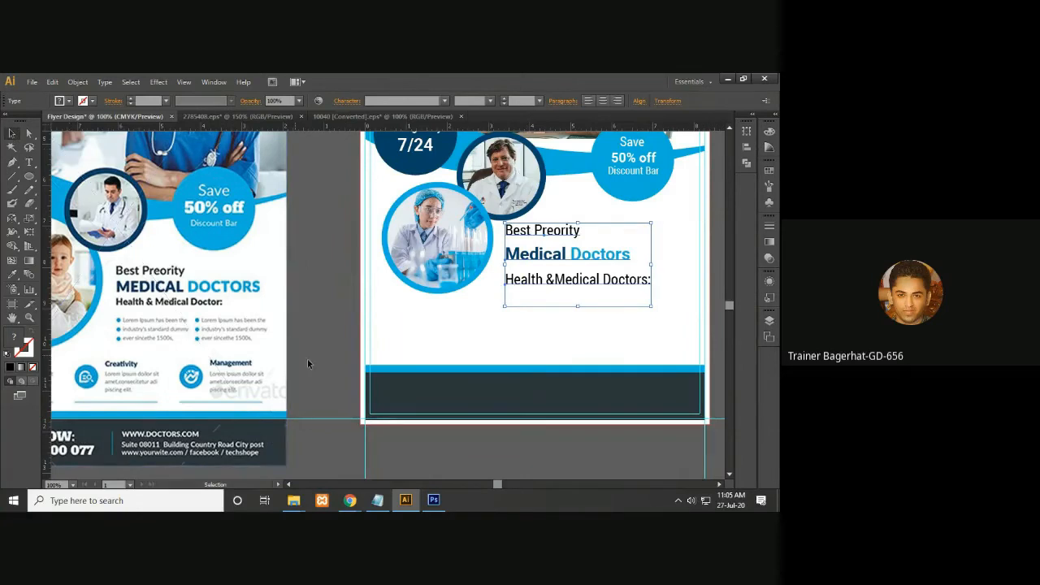
left_click(408, 444)
- Nudge the "Medical Doctors" line up, closer beneath "Best Preority"
left_click(562, 257)
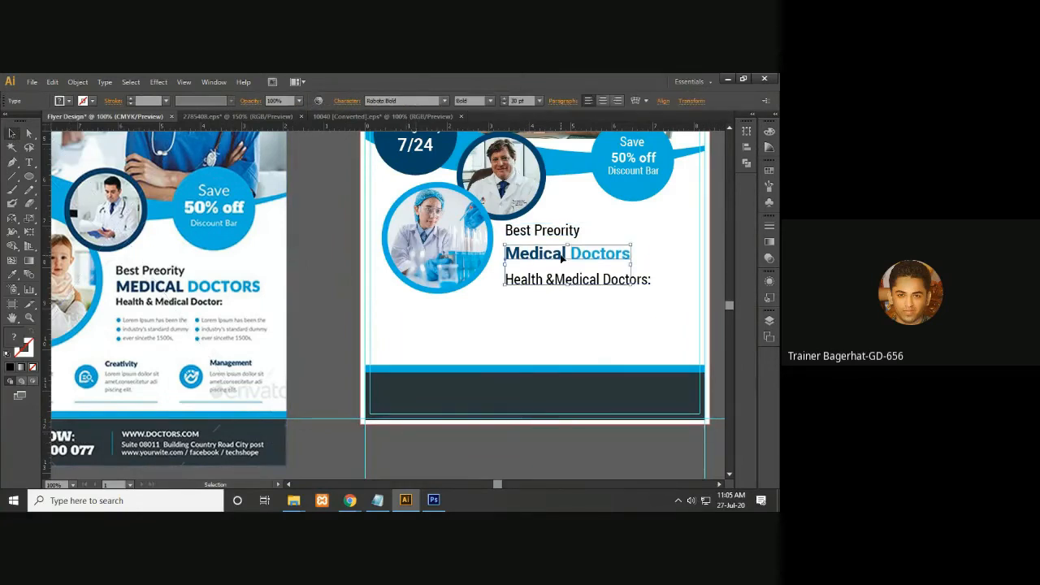
key("Up")
key("Up")
key("Up")
key("Up")
key("Up")
key("Up")
key("Up")
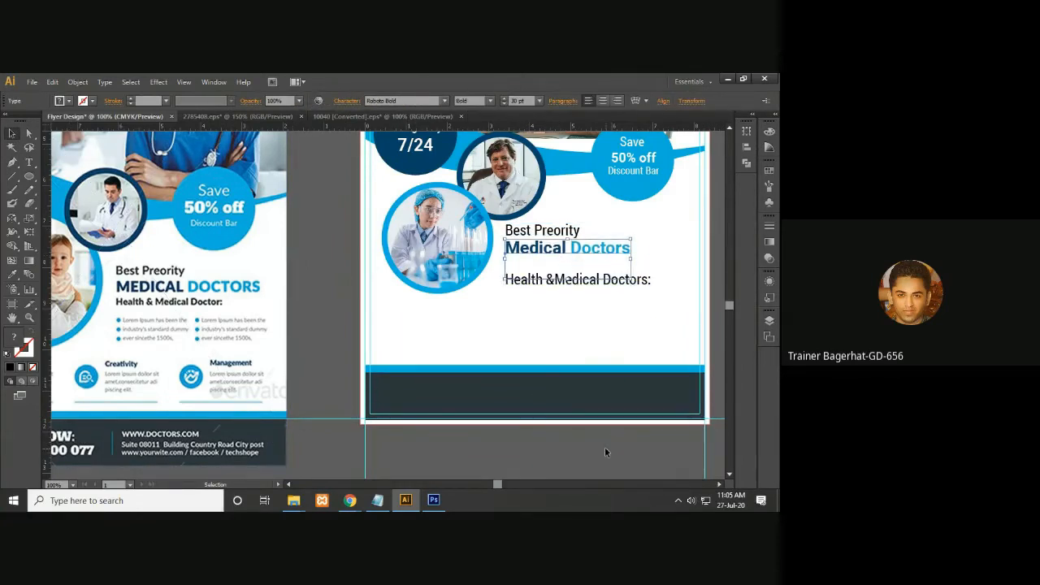
left_click(602, 433)
- Nudge the "Health &Medical Doctors:" line up to sit close beneath "Medical Doctors"
left_click(599, 279)
key("Up")
key("Up")
key("Up")
key("Up")
key("Up")
key("Up")
key("Up")
key("Up")
key("Up")
key("Up")
key("Up")
key("Up")
key("Up")
key("Up")
key("Up")
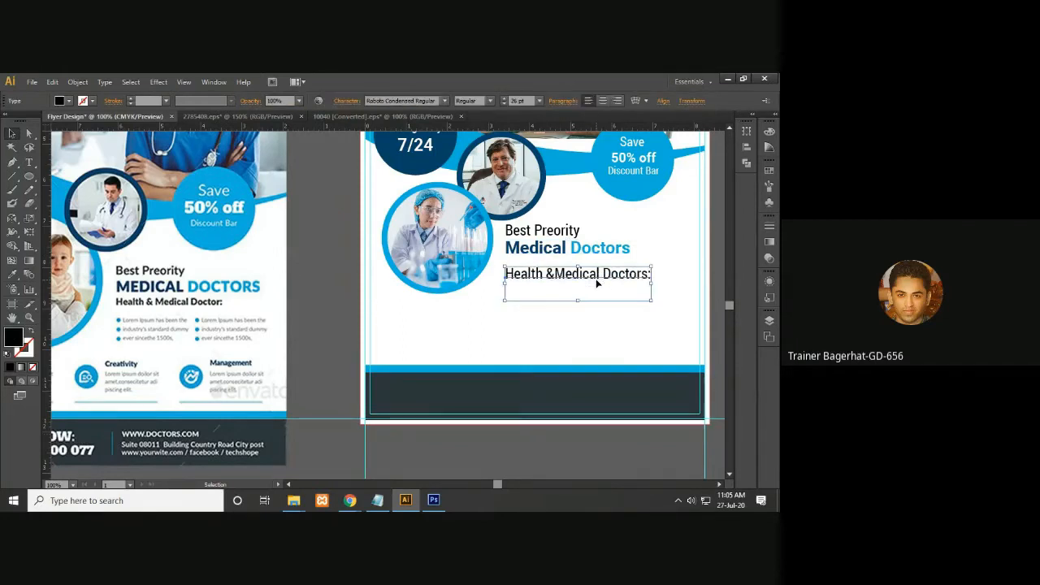
key("Up")
left_click(576, 436)
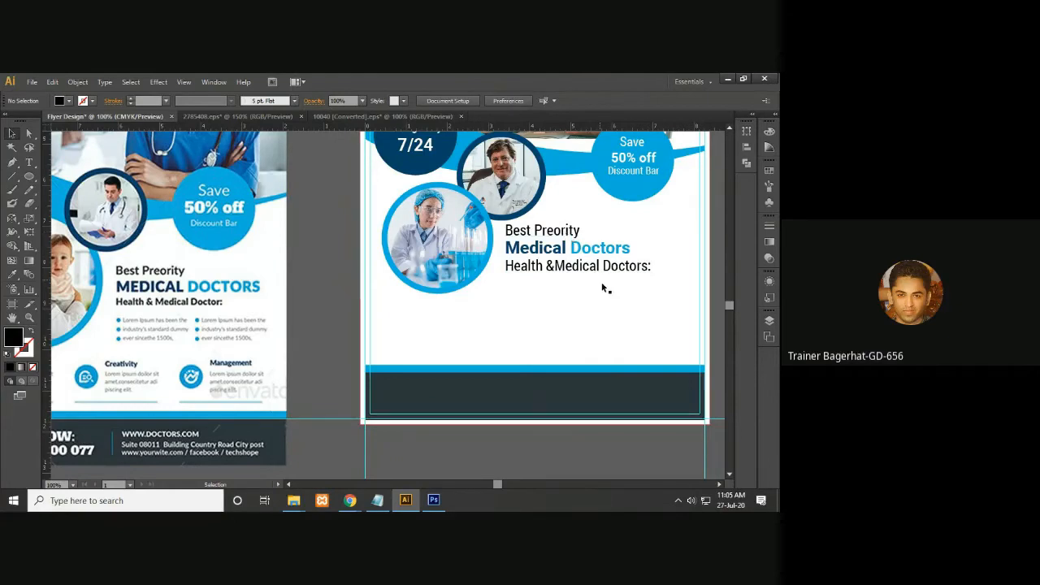
- Select all three heading lines and shift them together slightly up and toward the scientist's photo
key("ctrl+minus")
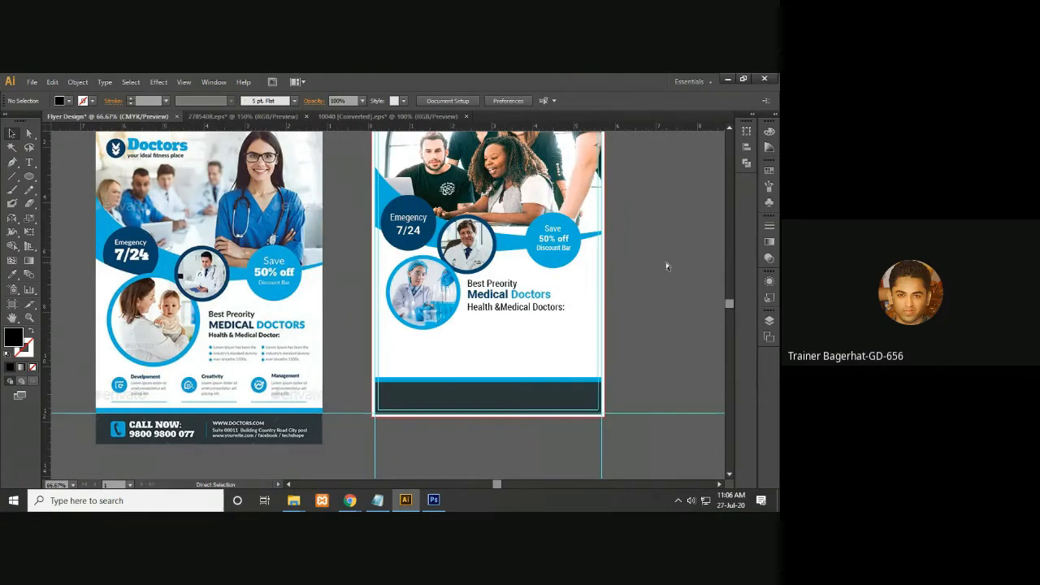
key("ctrl+plus")
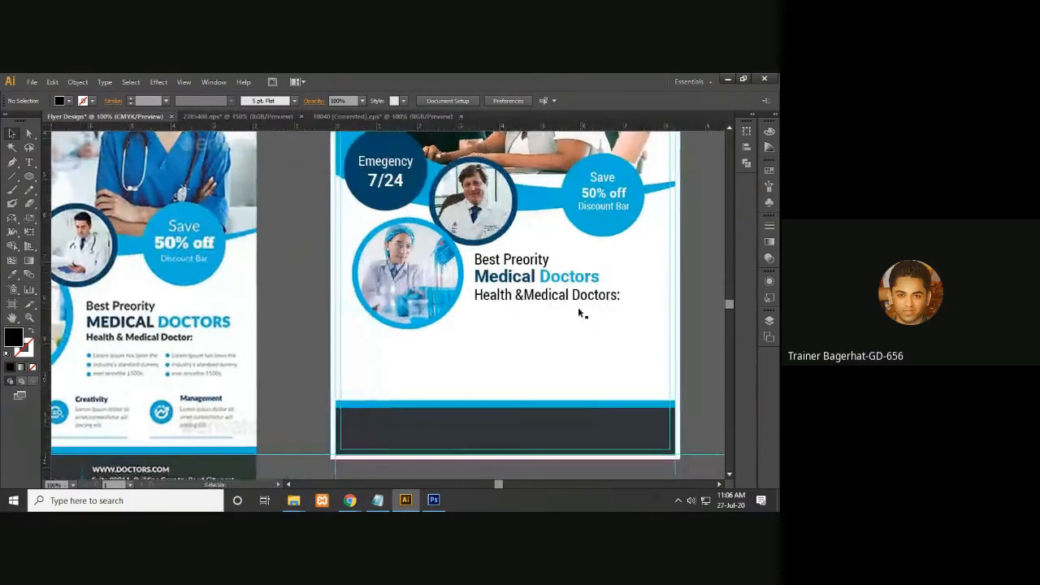
left_click(574, 294)
left_click_drag(541, 261, 539, 259)
key("Left")
key("Left")
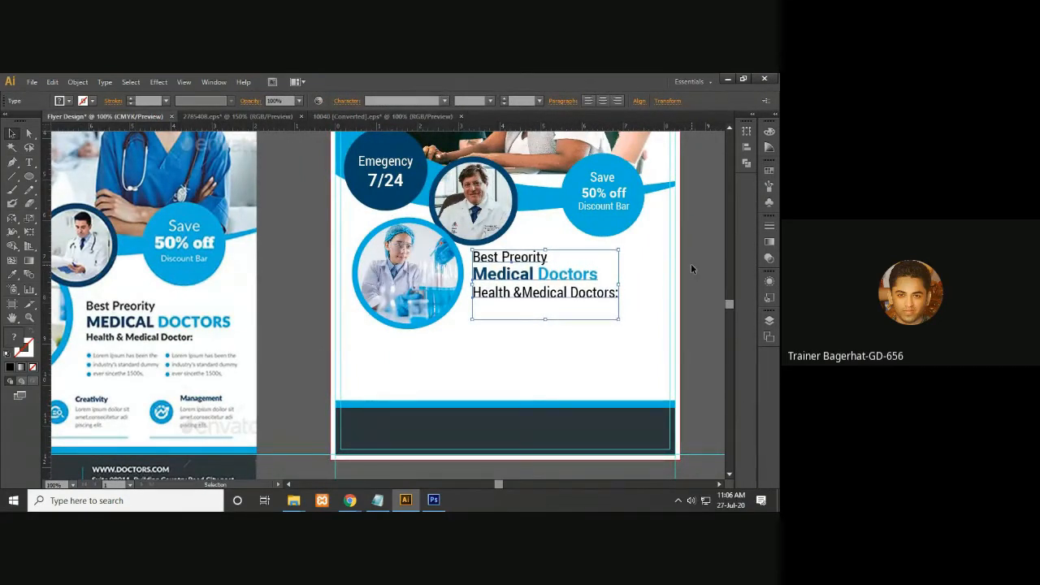
left_click(691, 268)
- Draw a tiny bullet circle just below the start of the "Health &Medical Doctors:" line
left_click_drag(357, 363, 409, 349)
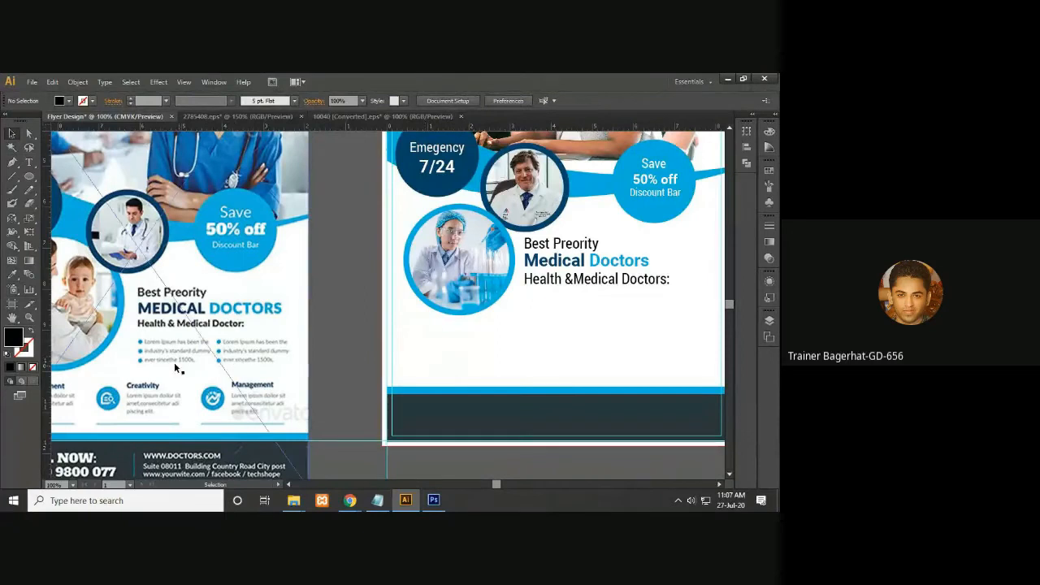
left_click_drag(353, 326, 328, 325)
key("l")
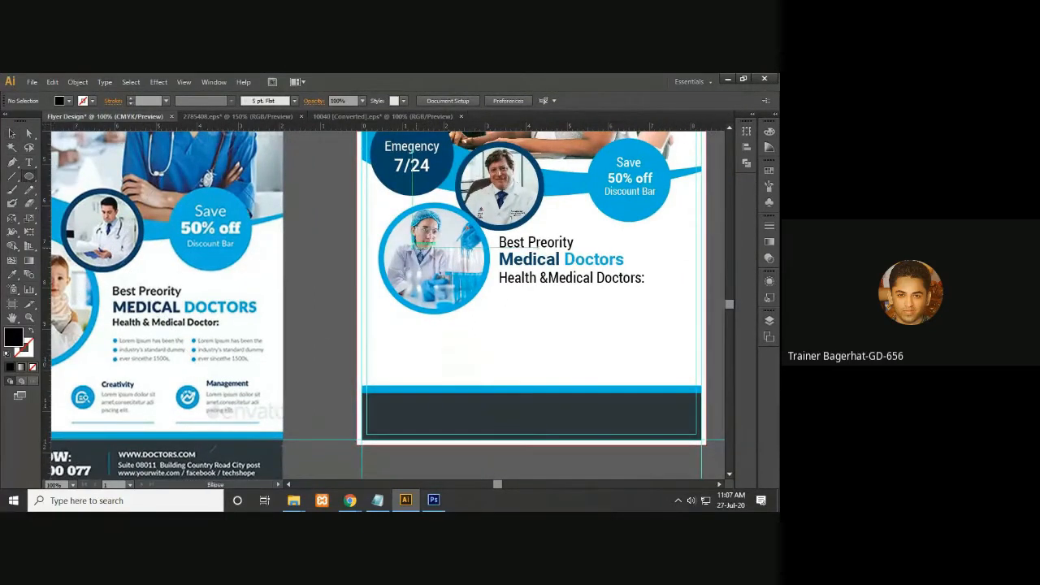
left_click_drag(512, 309, 506, 301)
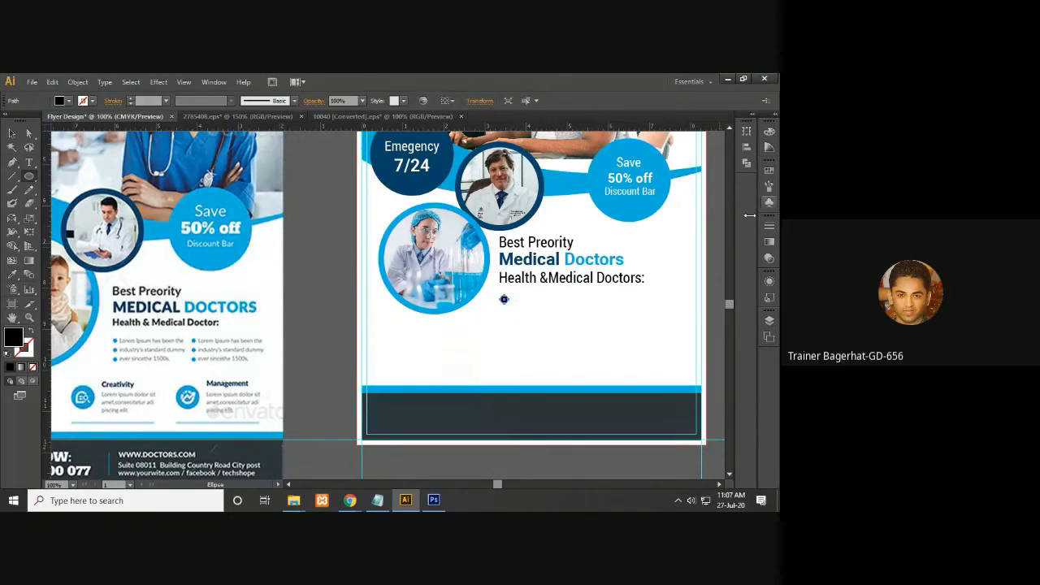
- Fill the bullet circle with light blue sampled from the "Save 50% off" circle in the reference flyer
key("v")
key("i")
left_click(195, 253)
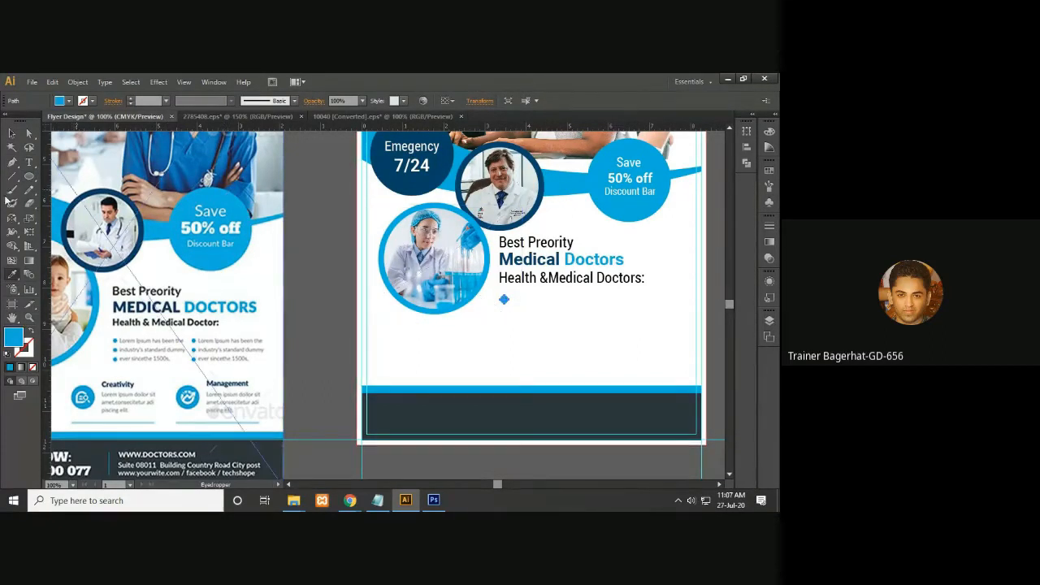
left_click(12, 133)
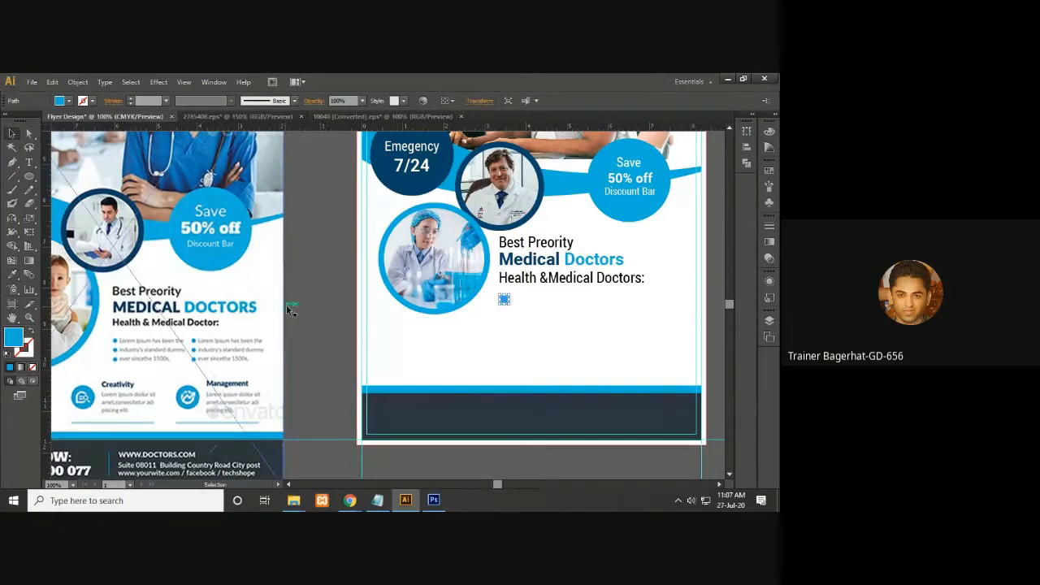
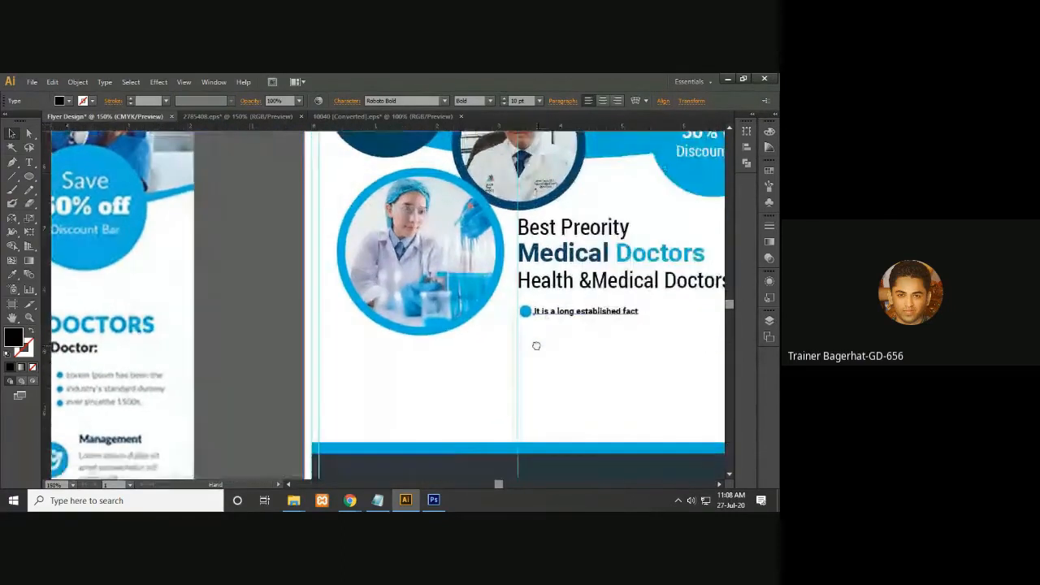
- Scale the blue bullet circle beside "It is a long established fact" down to about 0.14 in
left_click(533, 341)
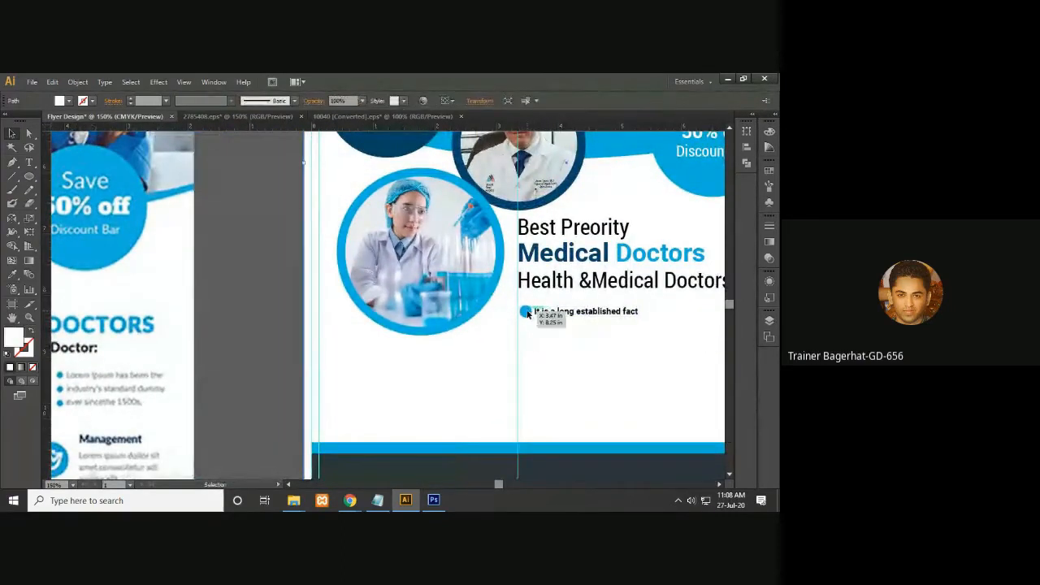
left_click(533, 309)
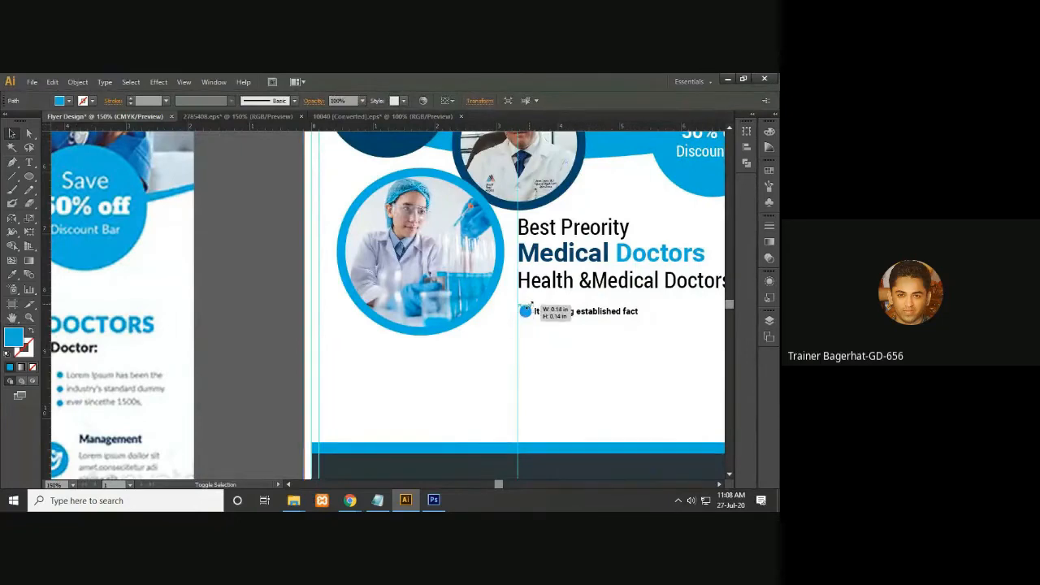
left_click(573, 337)
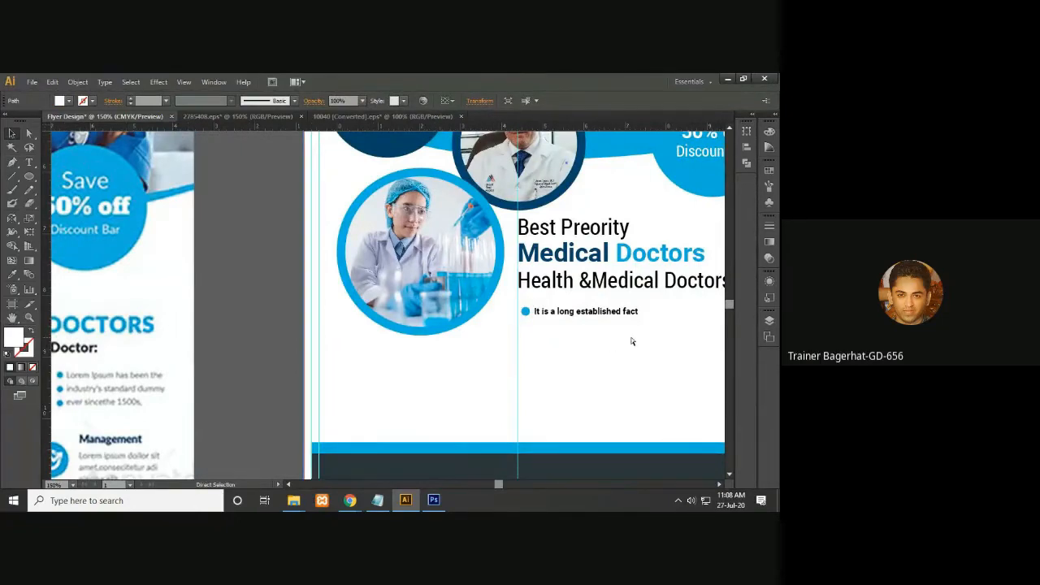
- Copy the bullet circle and its "It is a long established fact" text horizontally to the right to start a second column
key("ctrl+1")
key("v")
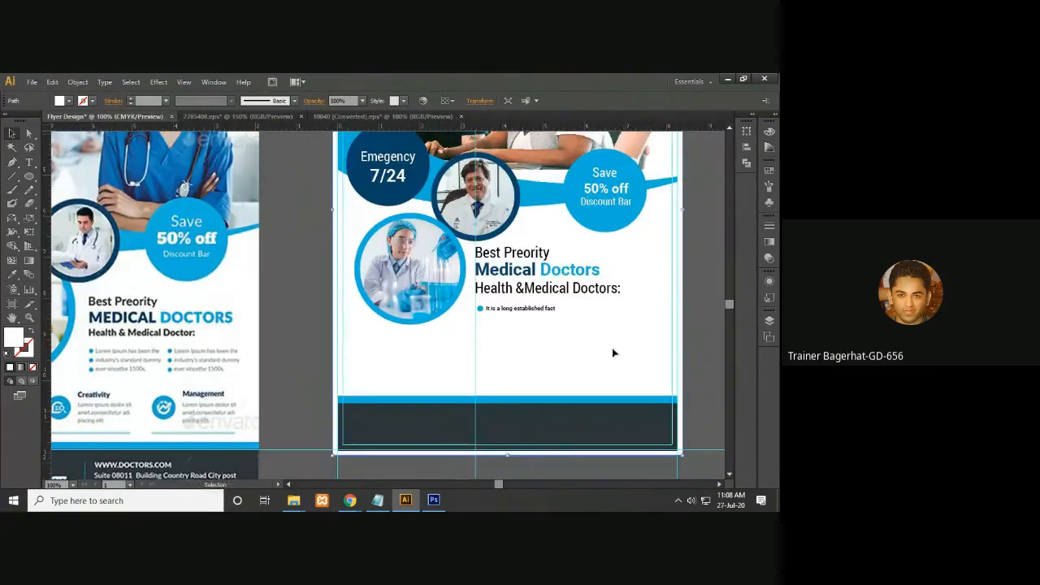
left_click(537, 307)
left_click_drag(487, 309, 485, 310)
key("ctrl+plus")
key("ctrl+plus")
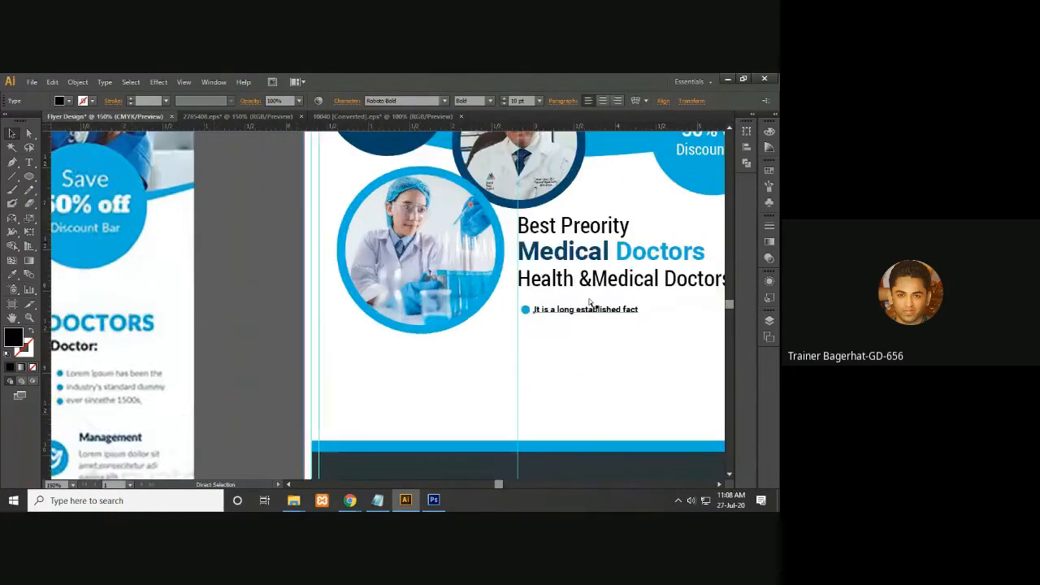
scroll(620, 352, "right", 1)
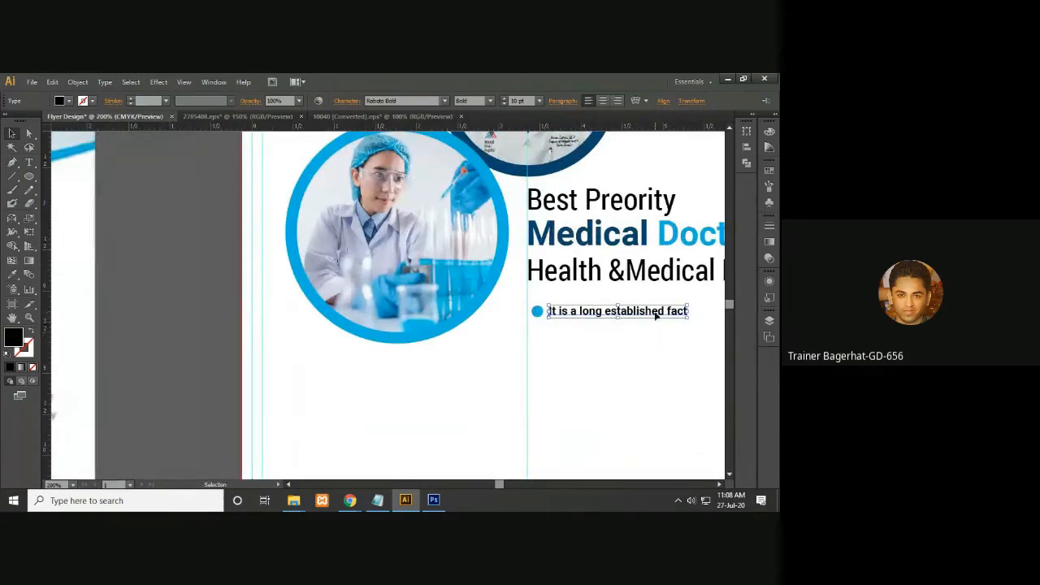
left_click(537, 312, "shift")
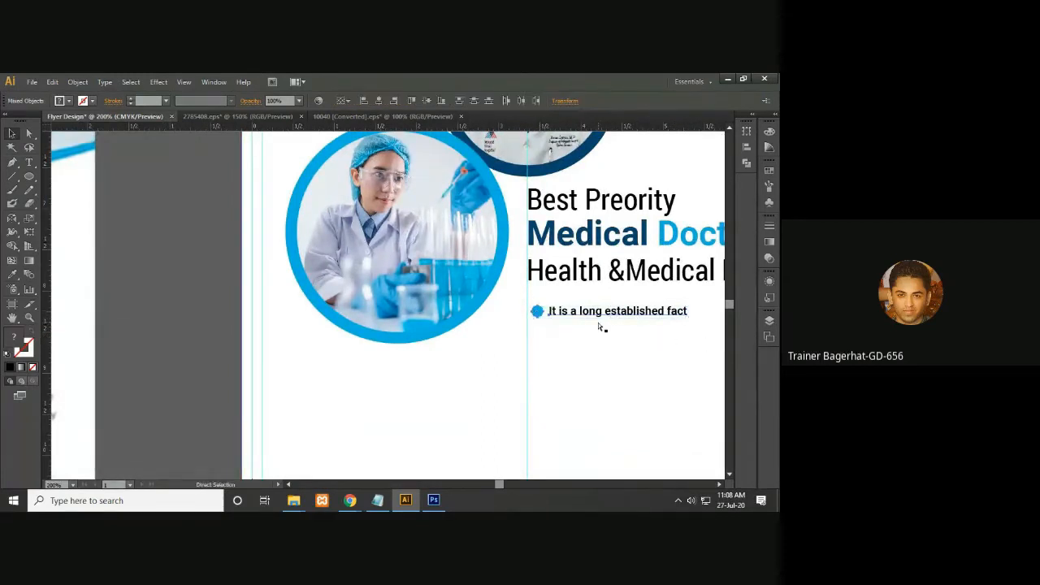
key("ctrl+minus")
key("ctrl+minus")
key("ctrl+minus")
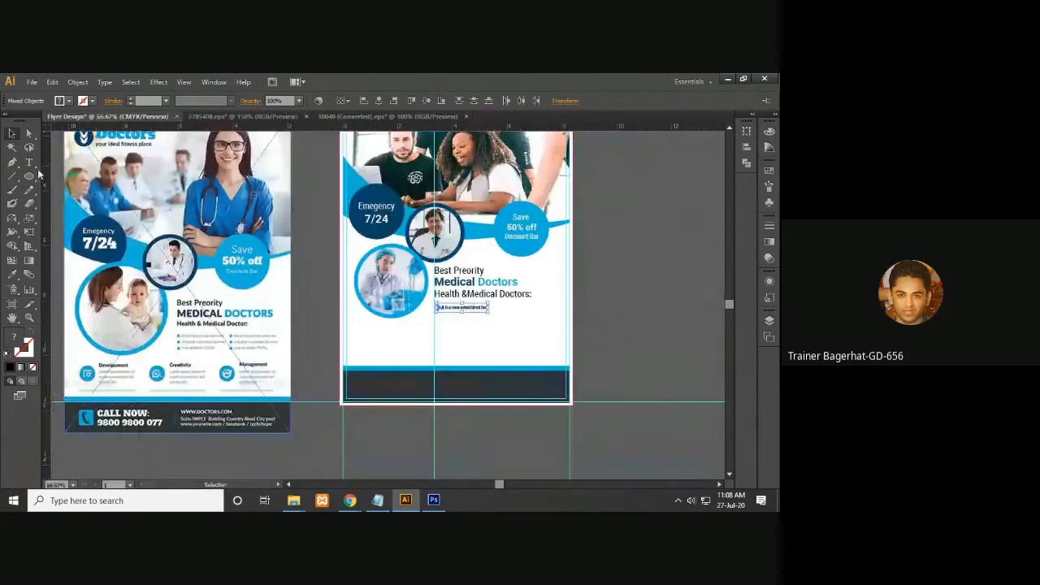
left_click_drag(481, 310, 549, 311)
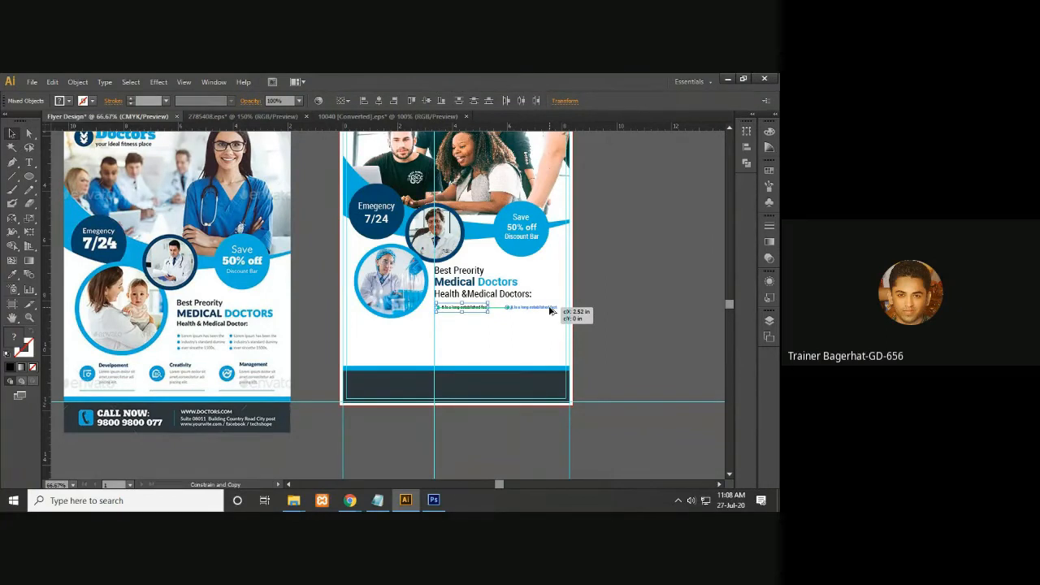
left_click_drag(549, 312, 557, 312)
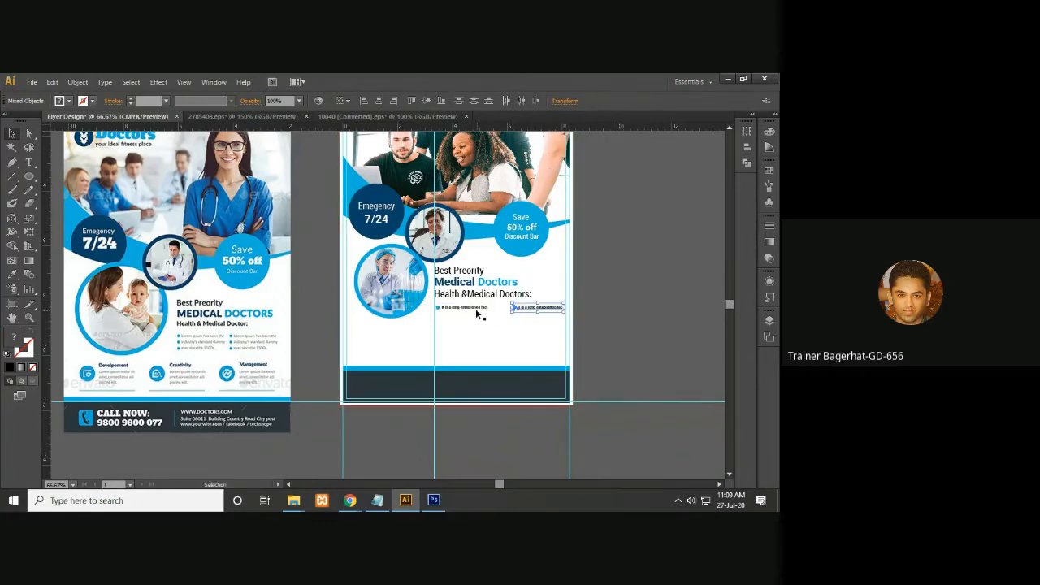
- Duplicate the bullet item downward and across to form a second row of bullets in both columns
left_click_drag(539, 310, 544, 323)
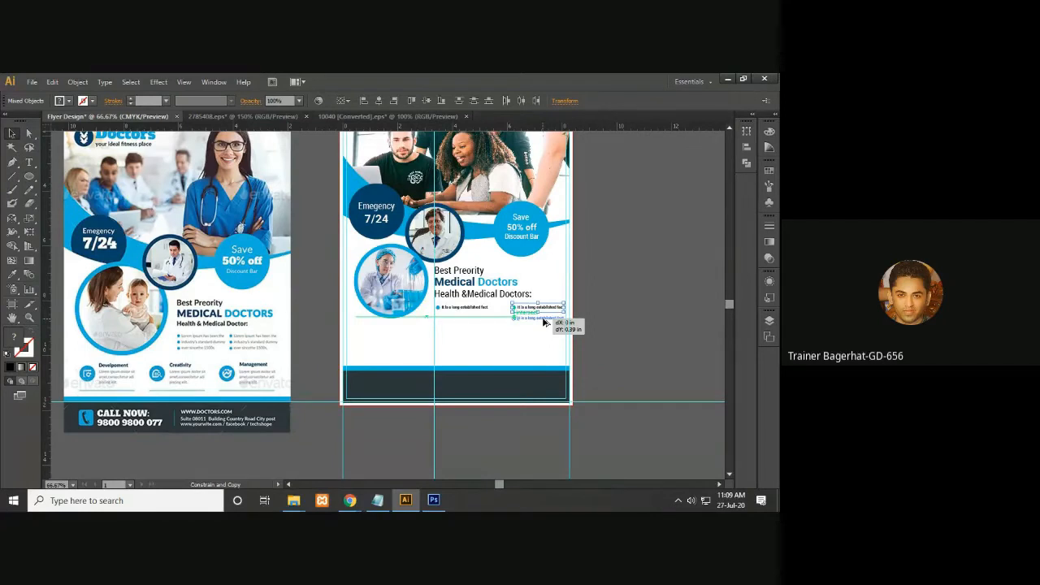
left_click_drag(543, 323, 476, 324)
left_click(502, 318)
scroll(502, 318, "up", 1)
left_click_drag(666, 295, 715, 318)
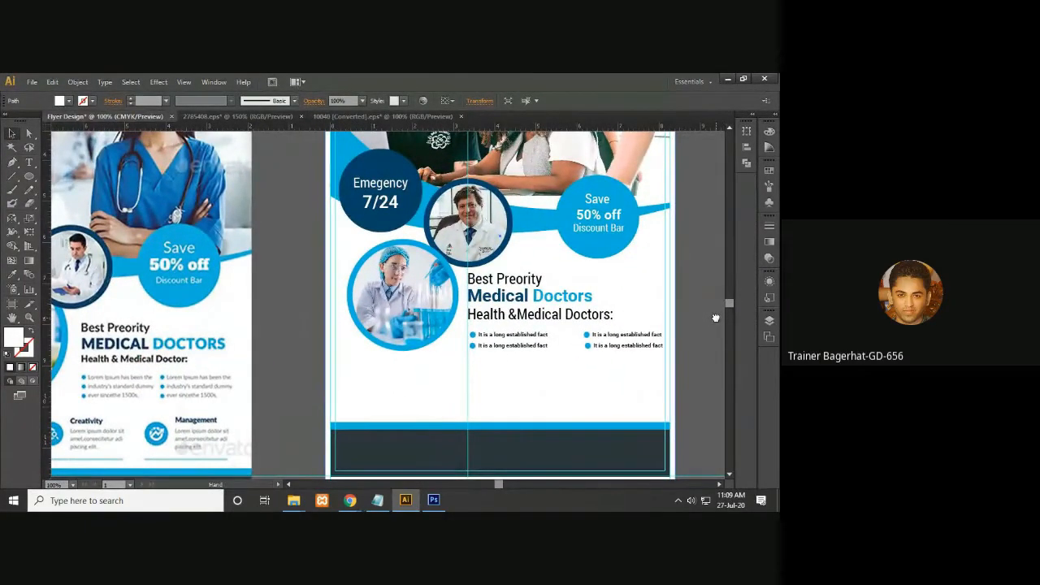
scroll(715, 318, "down", 3)
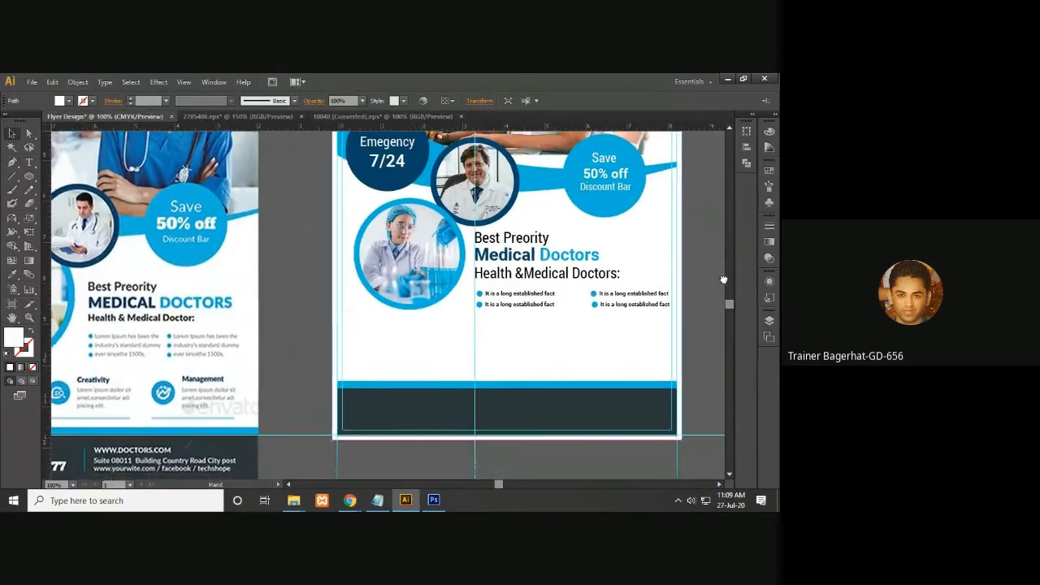
- Examine the Development, Creativity and Management icon row in the reference flyer against the empty area of the new flyer
scroll(626, 316, "down", 2)
scroll(626, 316, "left", 2)
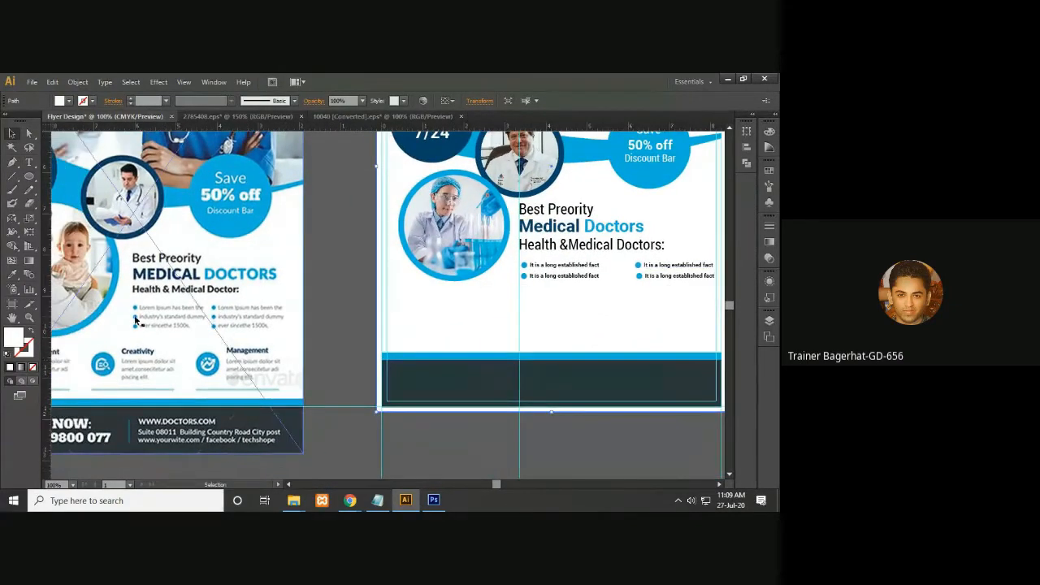
left_click_drag(351, 322, 457, 278)
left_click(147, 303)
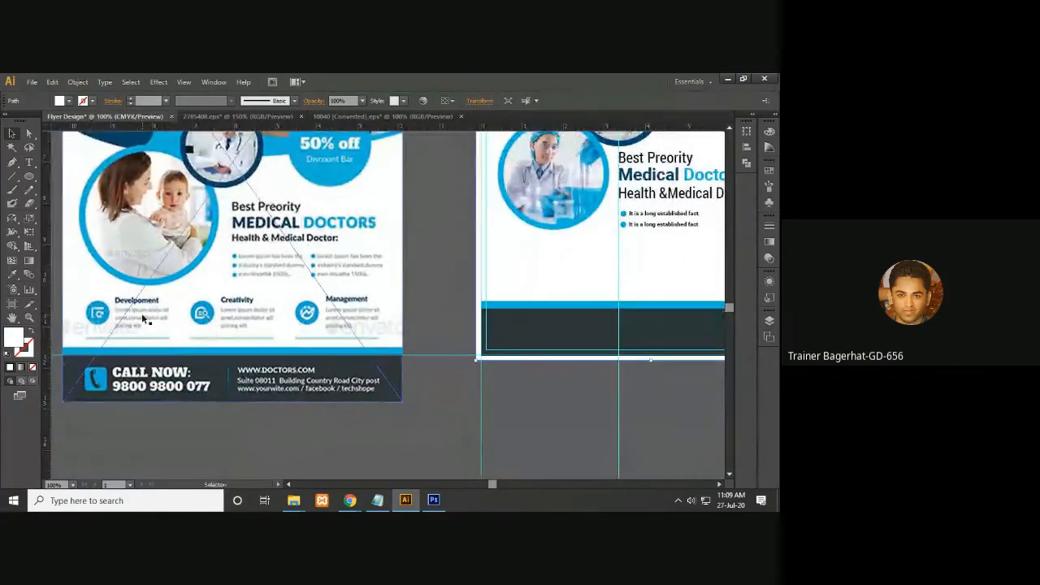
mouse_move(441, 341)
left_mouse_down()
mouse_move(466, 343)
mouse_move(441, 344)
left_mouse_up()
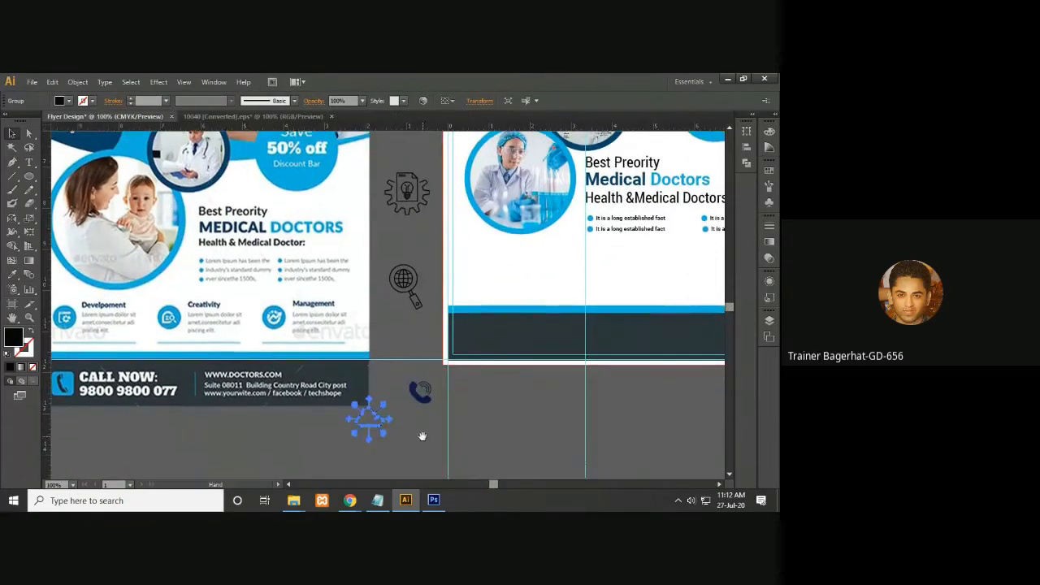
scroll(487, 437, "up", 1)
scroll(552, 430, "right", 2)
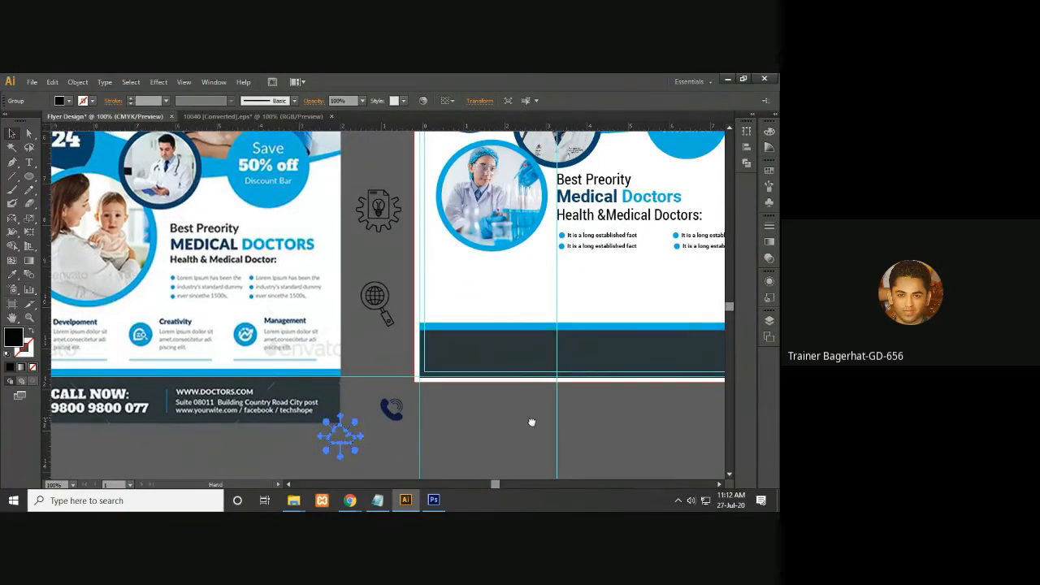
left_click_drag(496, 415, 577, 433)
key("v")
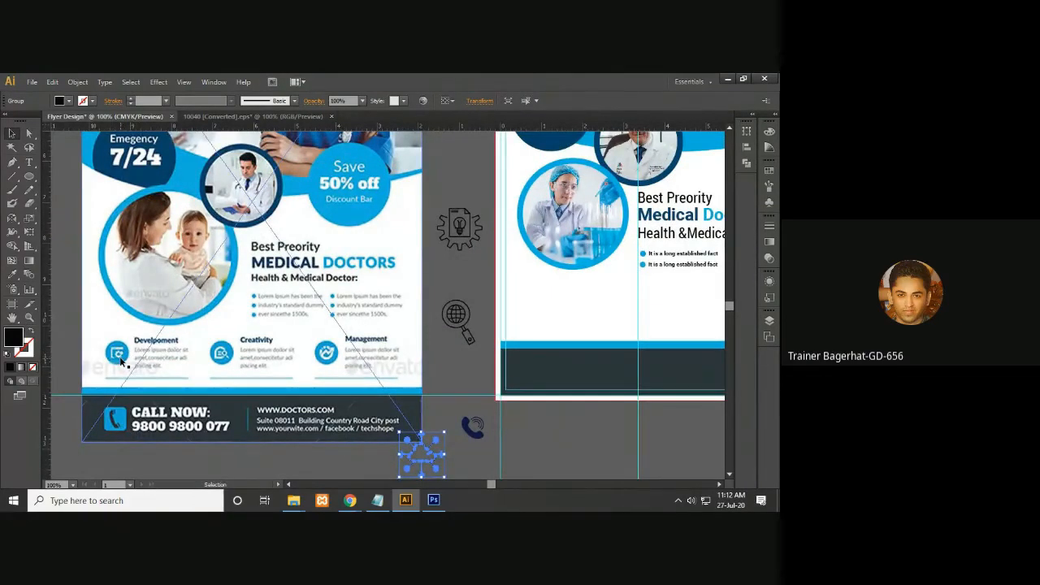
left_click_drag(483, 358, 388, 364)
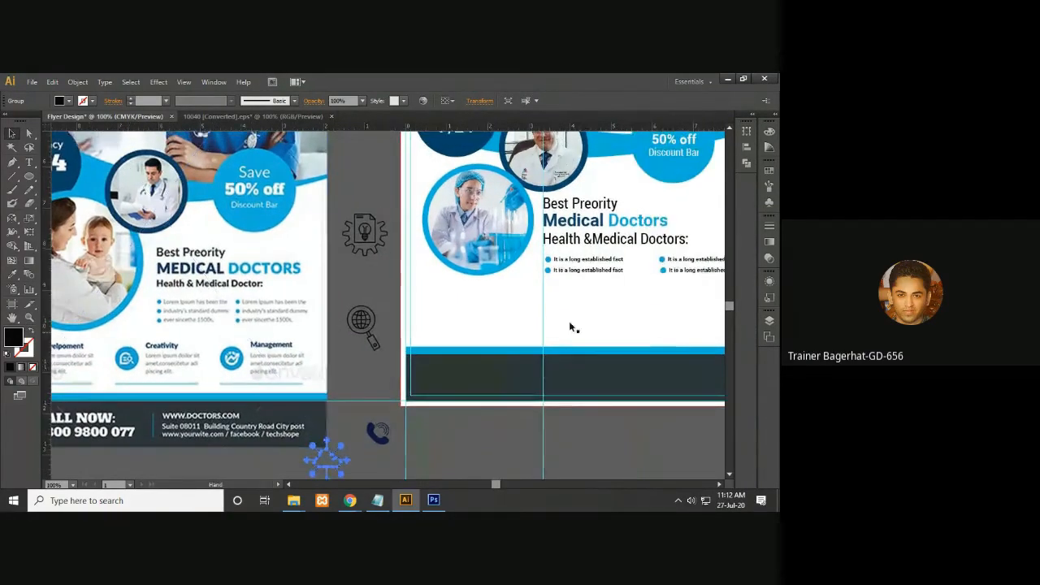
- Copy the blue bullet circle into the empty area below the lab photo, enlarge it to icon size and adjust its position
left_click(548, 260)
left_click_drag(548, 263, 431, 316)
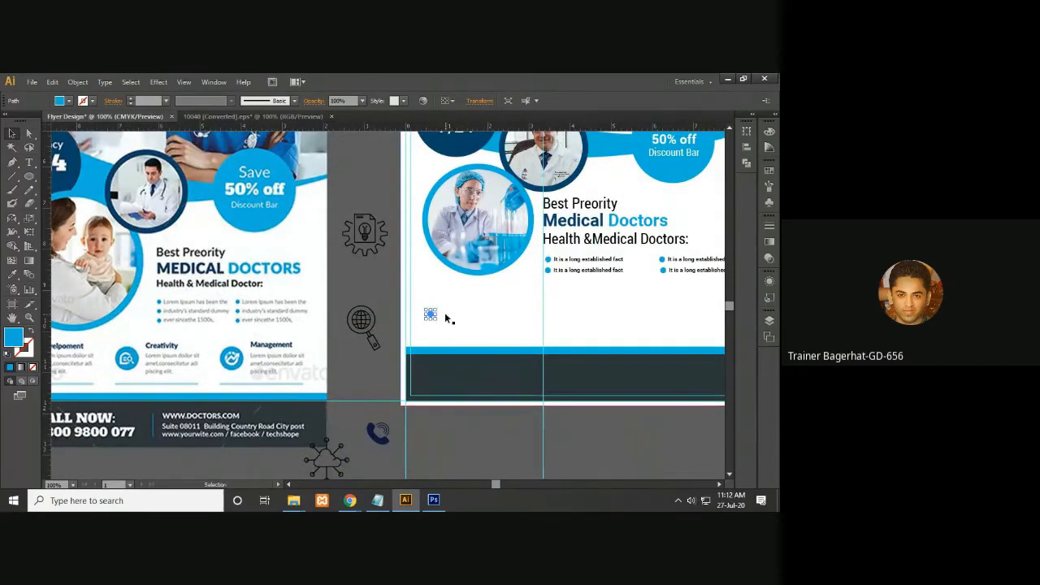
left_click_drag(435, 309, 541, 343)
key("Down")
key("Down")
key("Down")
key("Down")
key("Down")
key("Down")
key("Down")
key("Down")
key("Down")
key("Down")
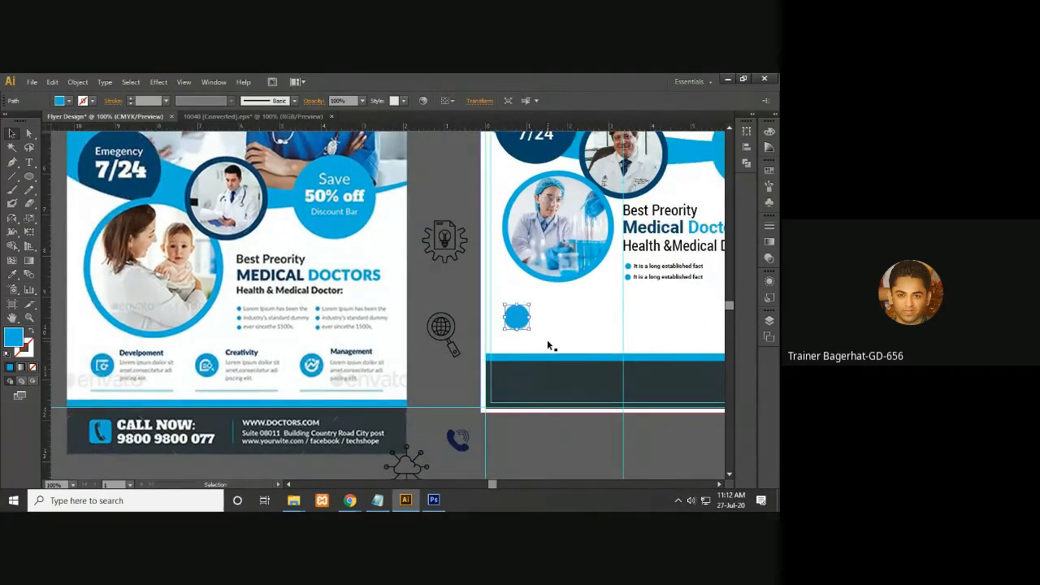
left_click_drag(525, 315, 524, 313)
- Try a vertical guide along the inner edge of the reference flyer to check the alignment of its icon row
left_click_drag(397, 349, 449, 396)
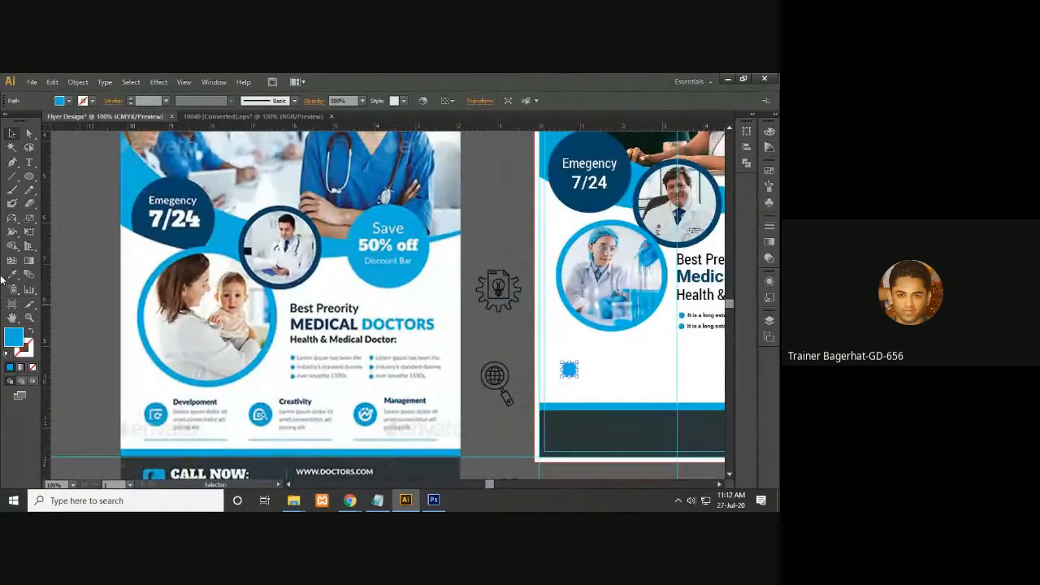
left_click_drag(51, 266, 130, 302)
left_click(131, 302)
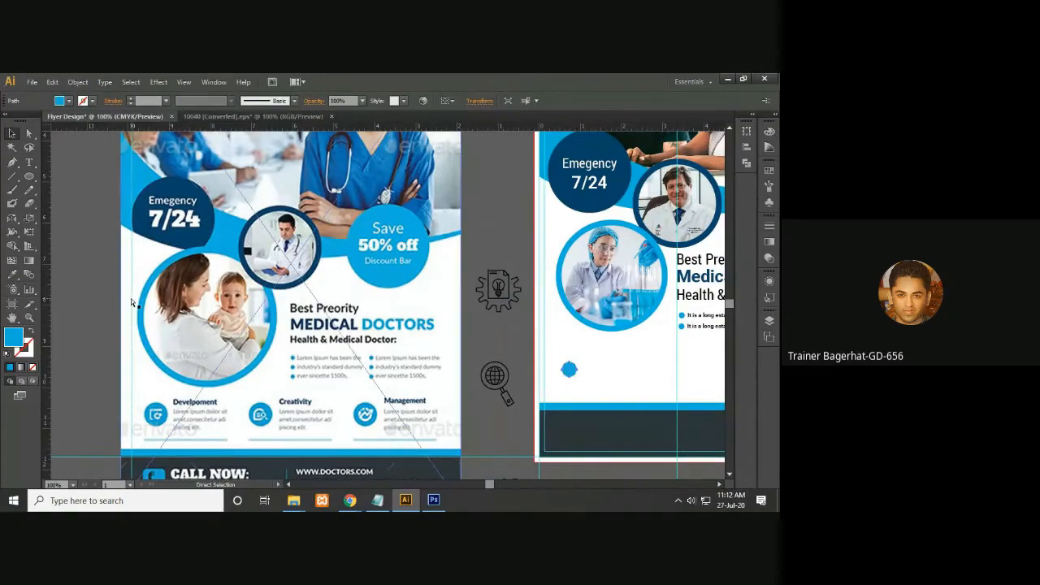
key("space")
left_click_drag(517, 346, 463, 344)
key("space")
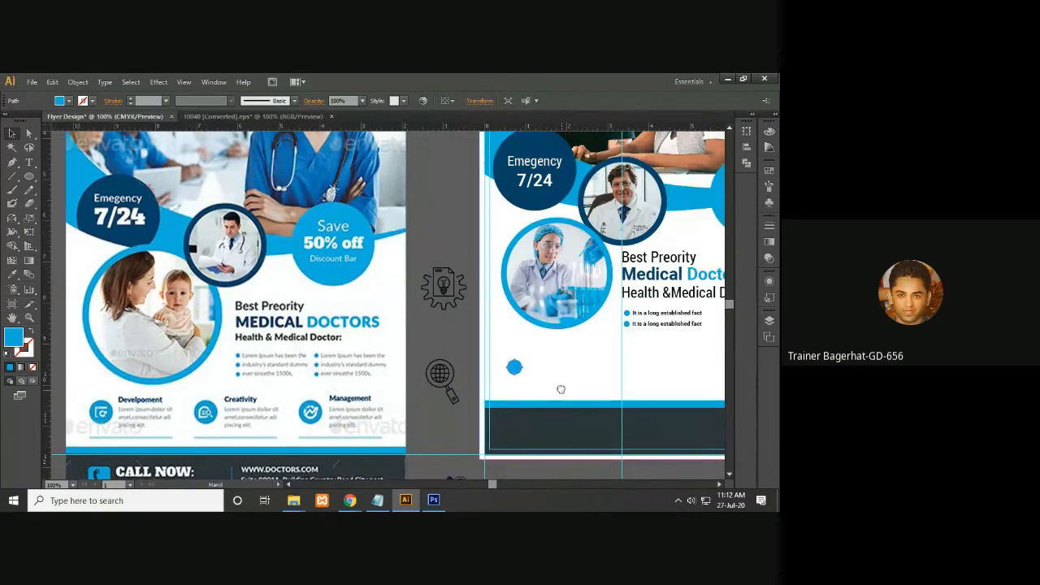
- Fill the gear-and-light-bulb icon beside the artboard with white (FFFFFF)
left_click_drag(560, 388, 540, 377)
left_click_drag(504, 346, 520, 290)
left_click(434, 390)
left_click(424, 431)
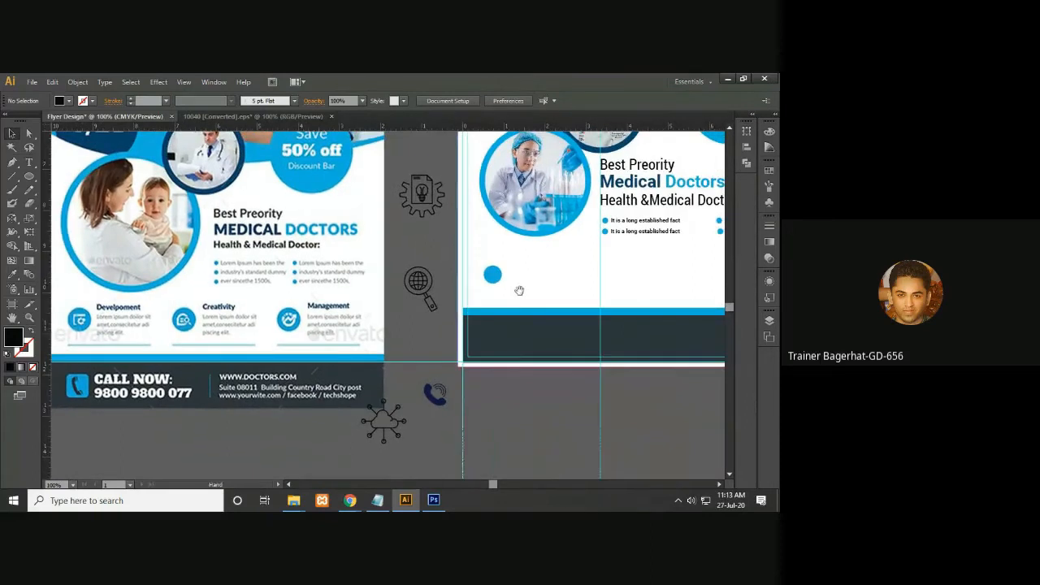
left_click(417, 278)
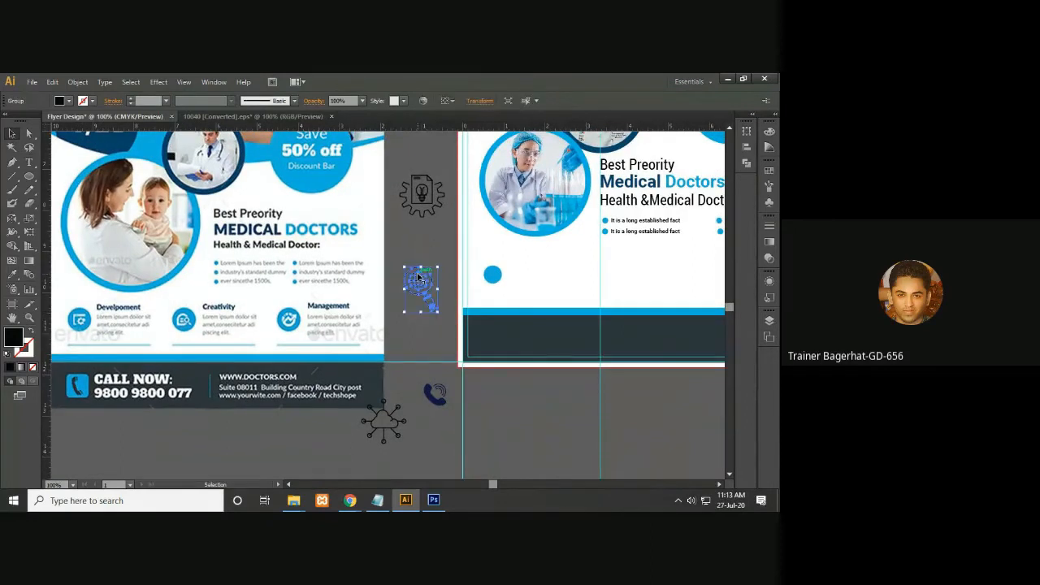
left_click(421, 193)
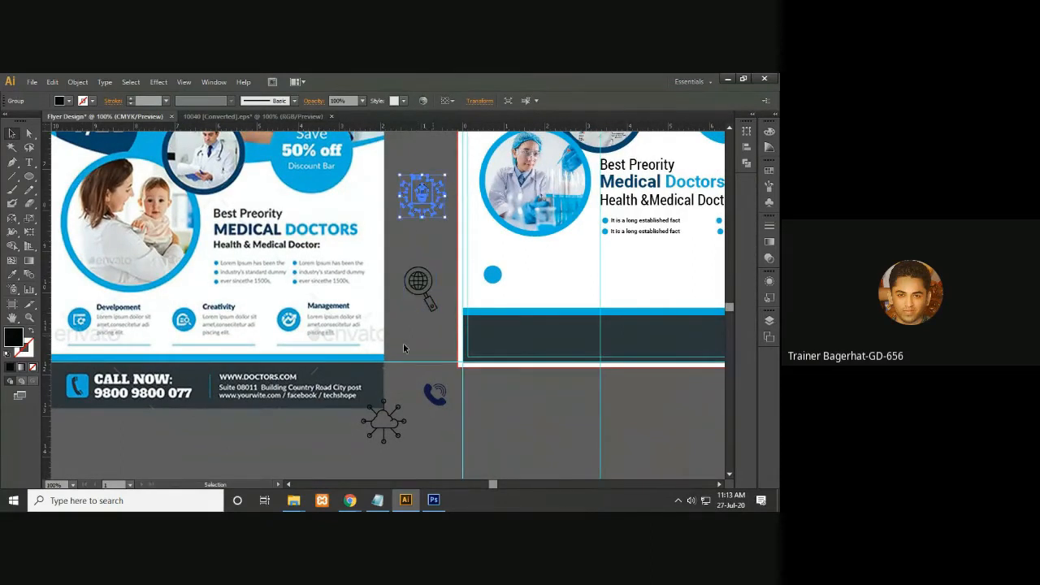
double_click(20, 342)
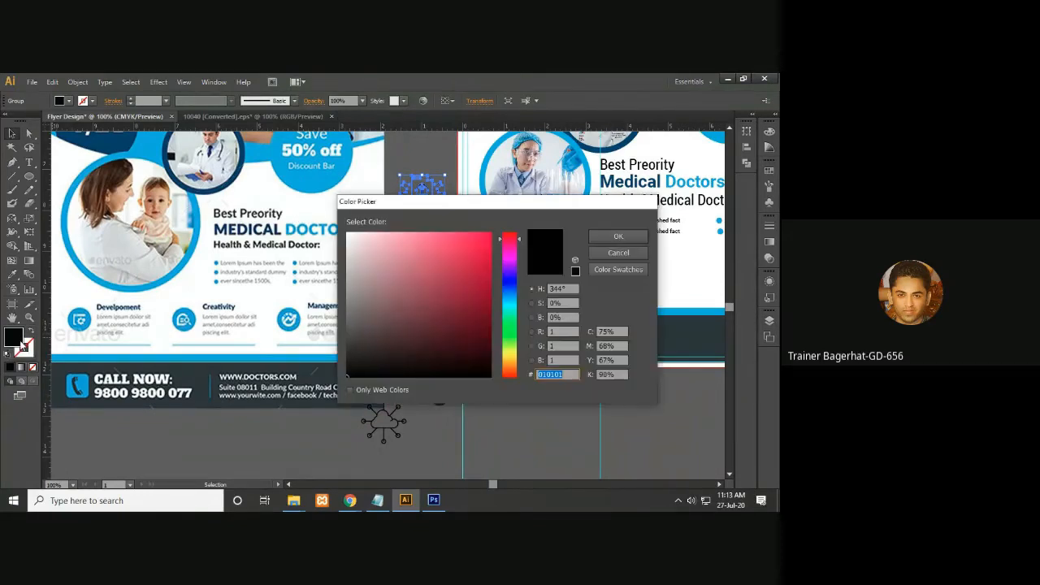
left_click(348, 234)
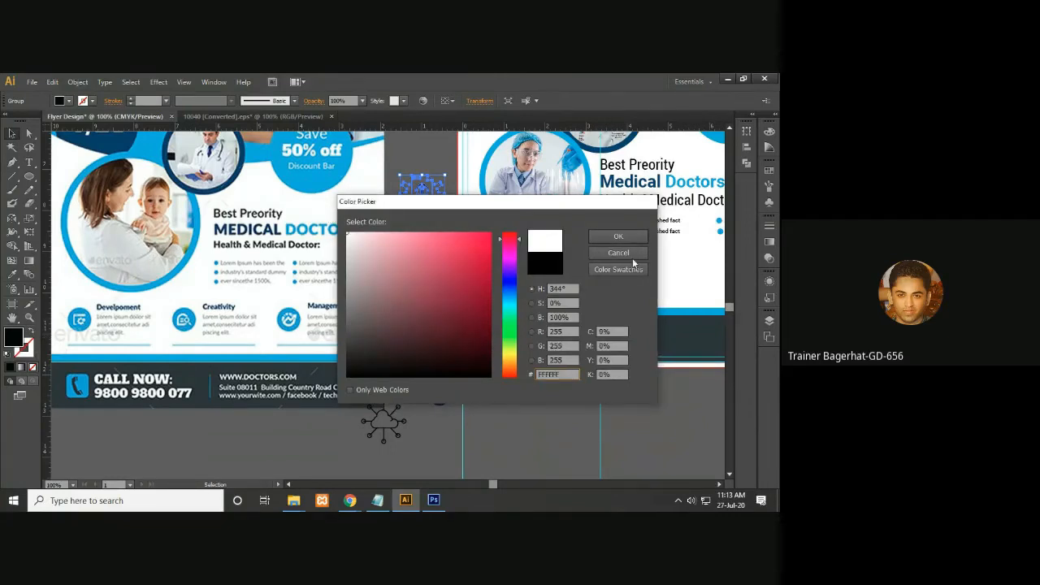
left_click(619, 237)
left_click(500, 423)
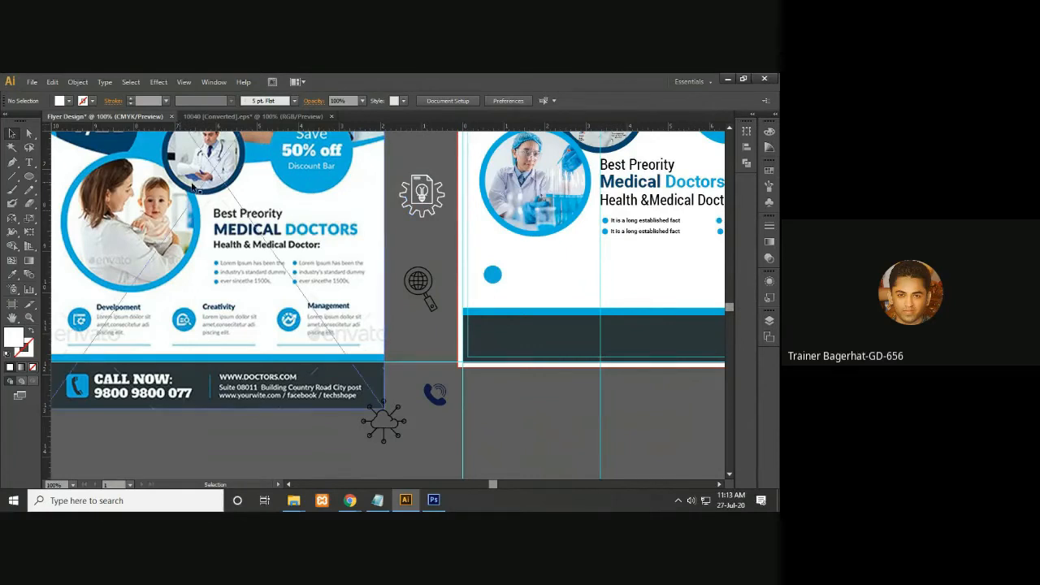
- Scale the white gear icon down until it is small enough to fit inside the blue circle below the lab photo
left_click(443, 187)
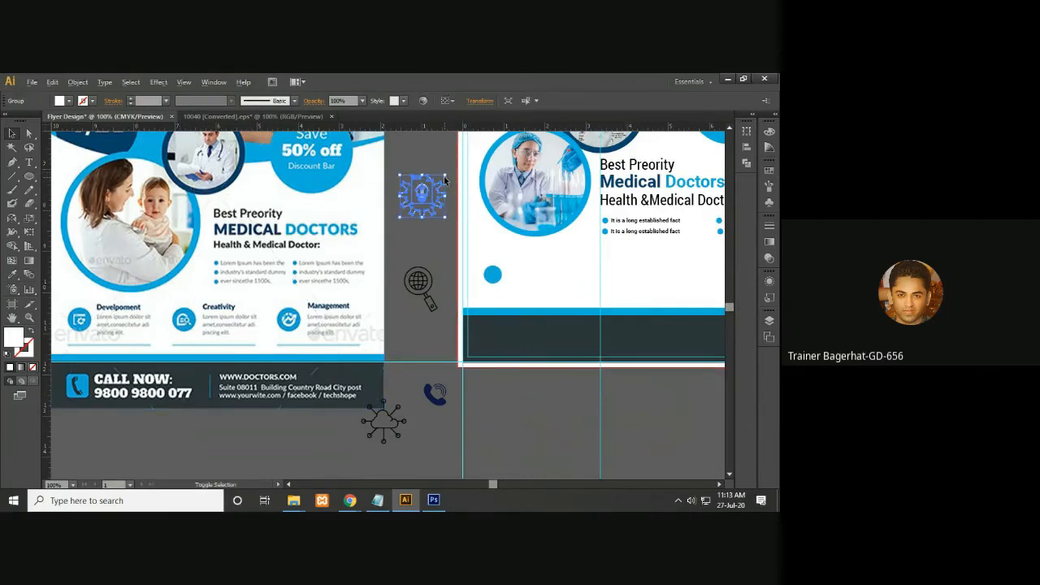
right_click(420, 199)
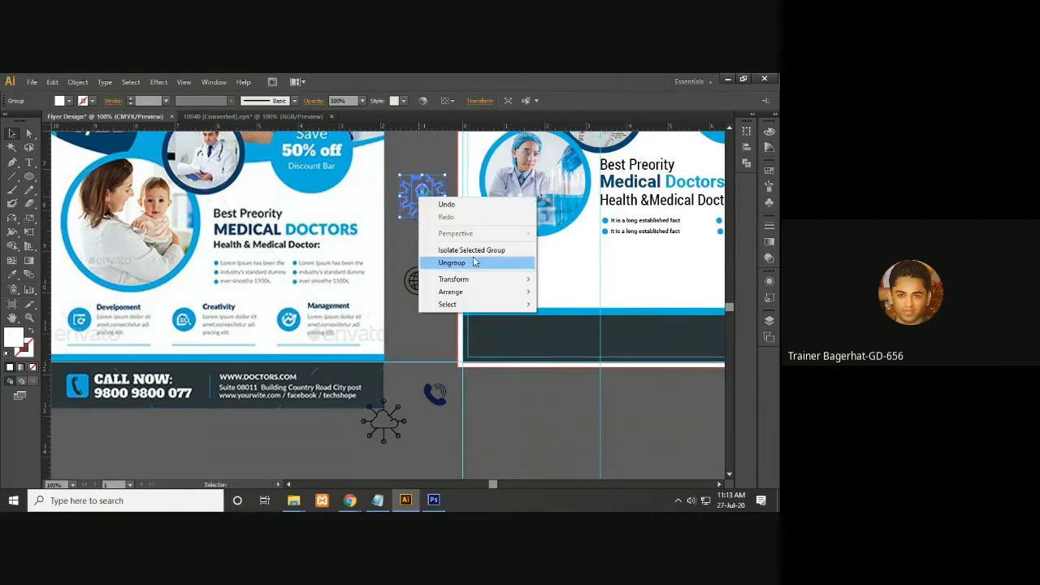
left_click(424, 169)
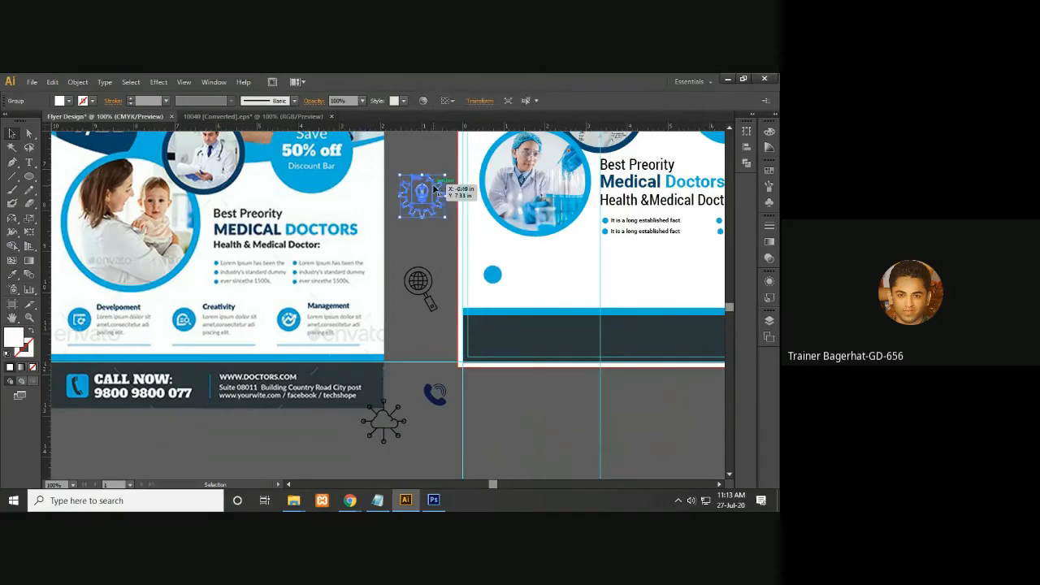
left_click(432, 183, "shift")
left_click_drag(433, 184, 512, 175)
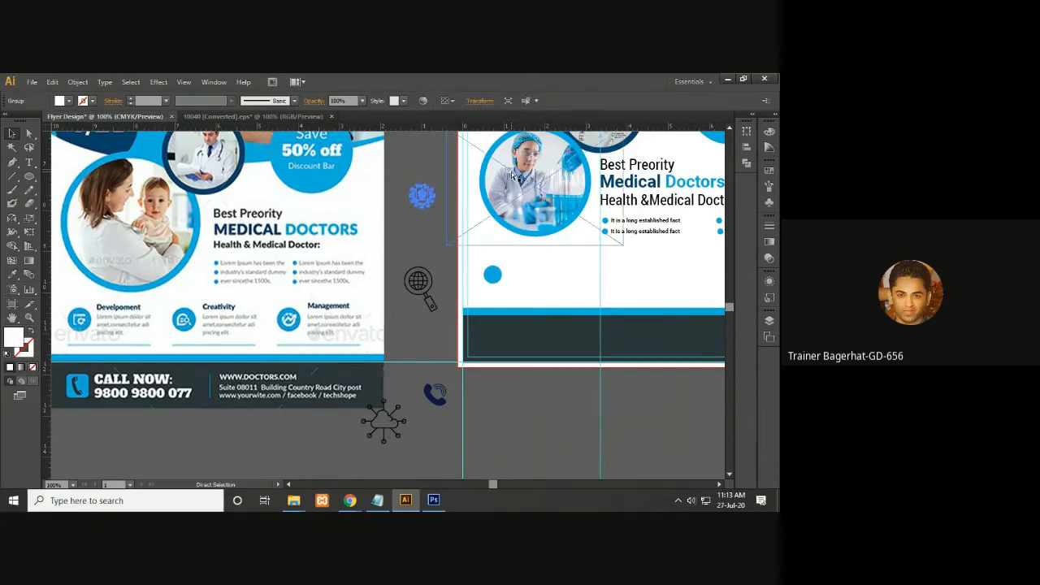
scroll(512, 175, "up", 4)
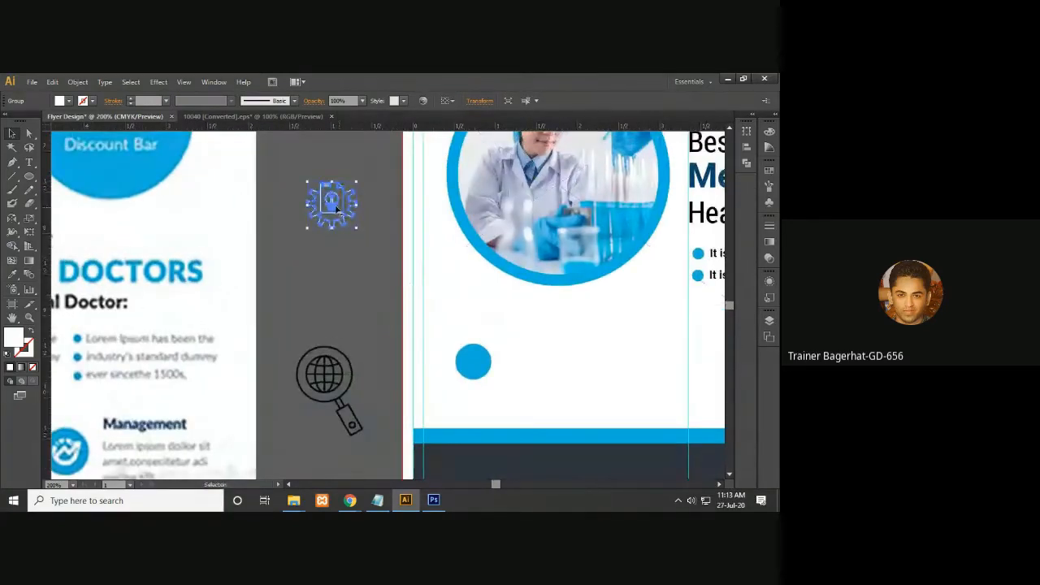
left_click_drag(352, 183, 351, 195)
left_click(352, 229)
double_click(339, 208)
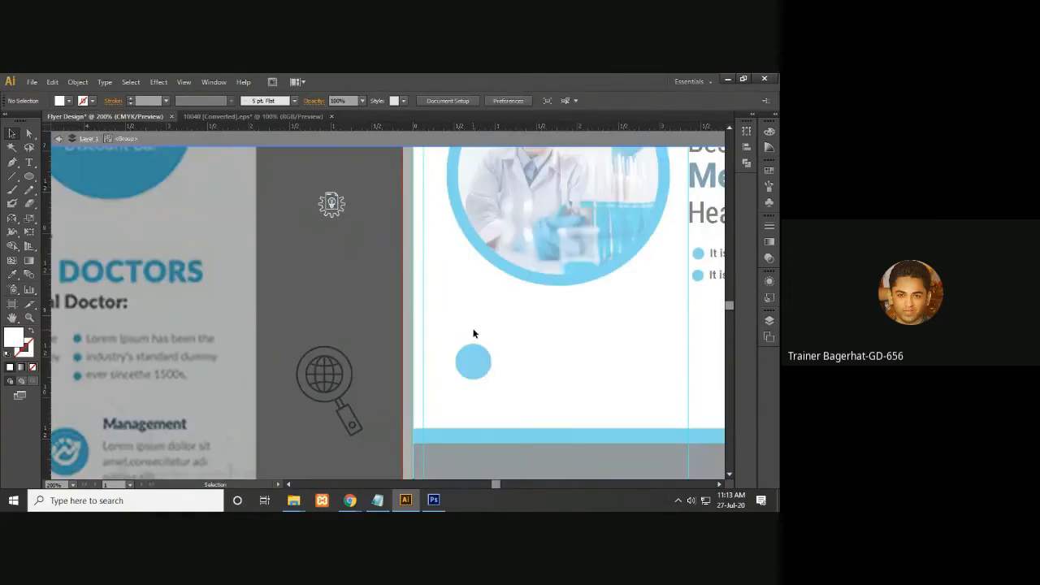
left_click(62, 140)
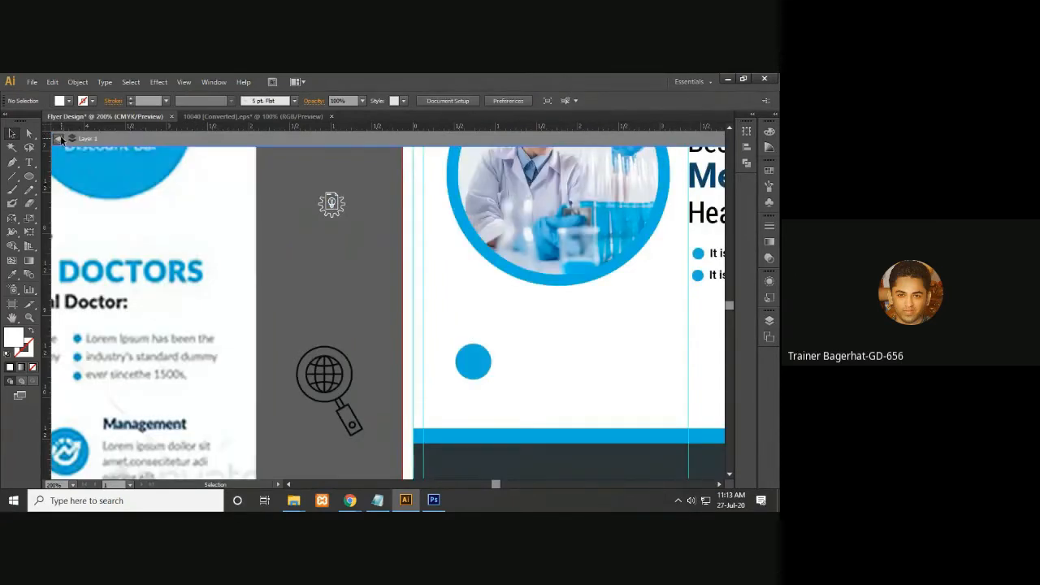
- Move the white gear icon onto the blue circle below the lab photo
left_click_drag(332, 204, 479, 363)
key("ctrl+minus")
key("space")
left_click_drag(435, 416, 650, 360)
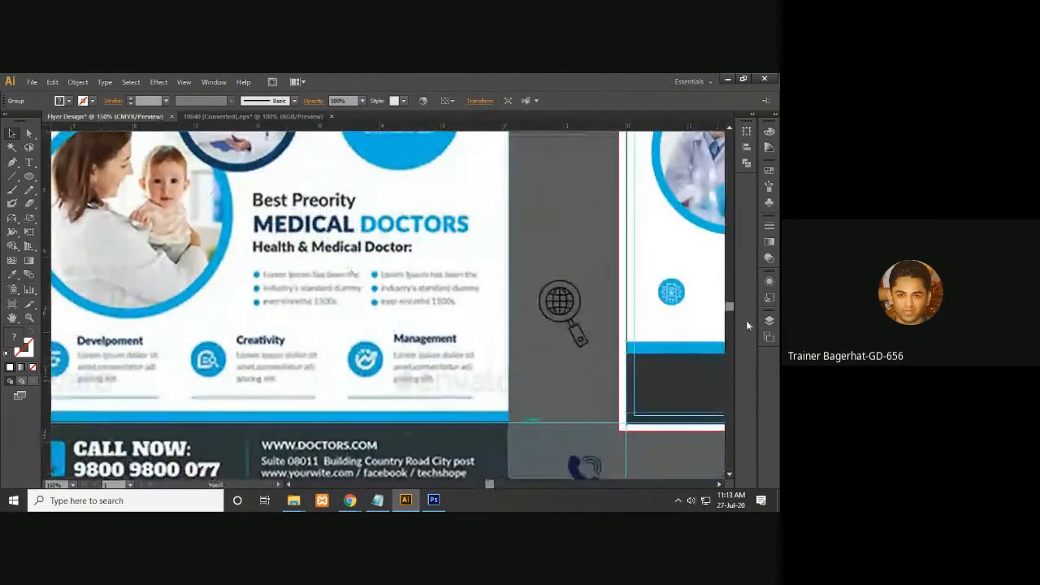
left_click(671, 291)
left_click_drag(685, 280, 530, 307)
left_click(597, 378)
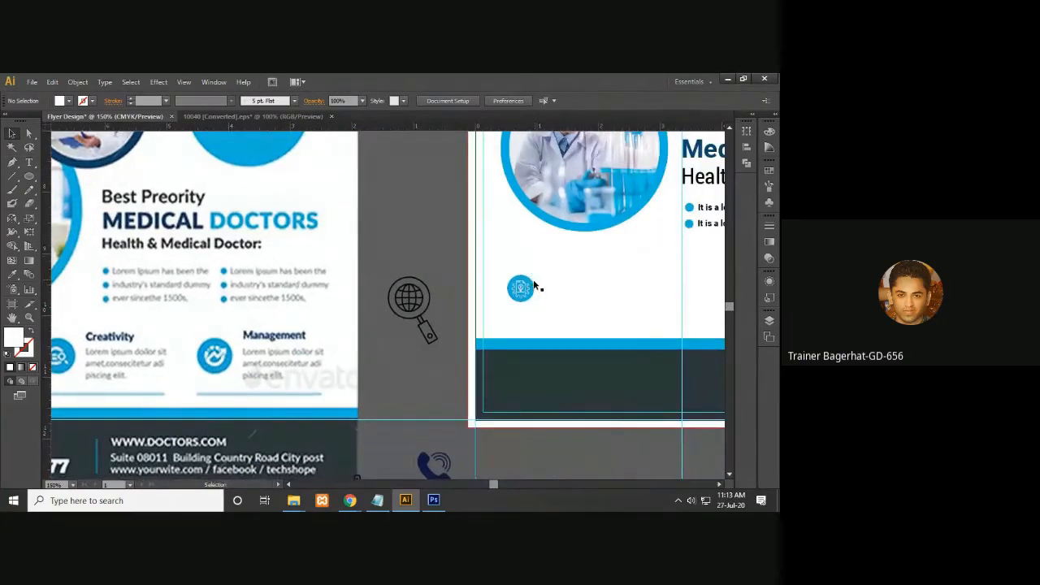
- Center the gear icon and its blue circle on each other horizontally and vertically
left_click(523, 293)
left_click(484, 102)
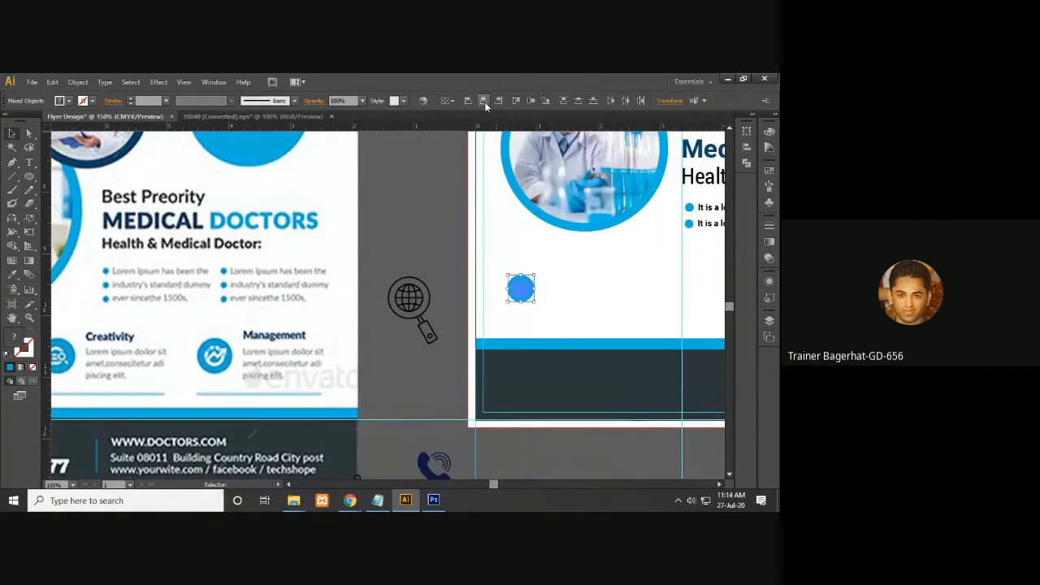
left_click(531, 100)
left_click(435, 210)
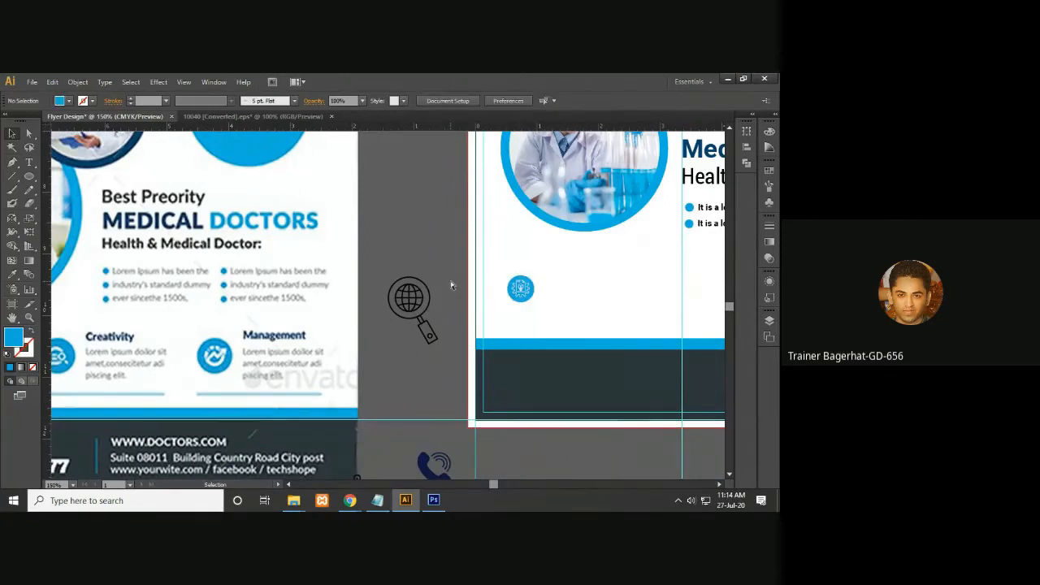
- Copy the gear icon's blue circle to the right, near the vertical guide under the bullet list, as the second icon's background
key("ctrl+minus")
left_click_drag(467, 296, 493, 300)
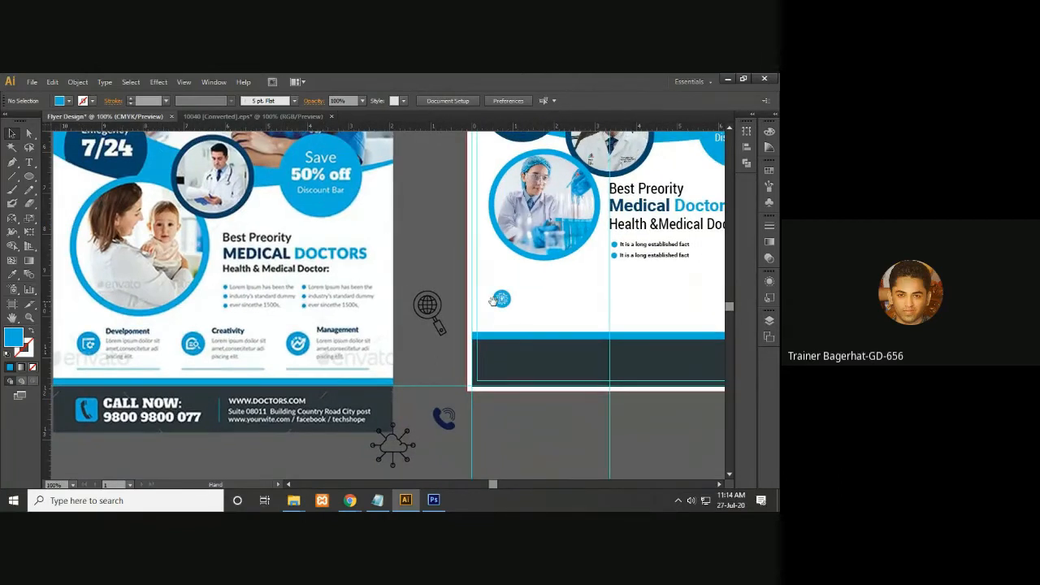
left_click(499, 300)
left_click(422, 256)
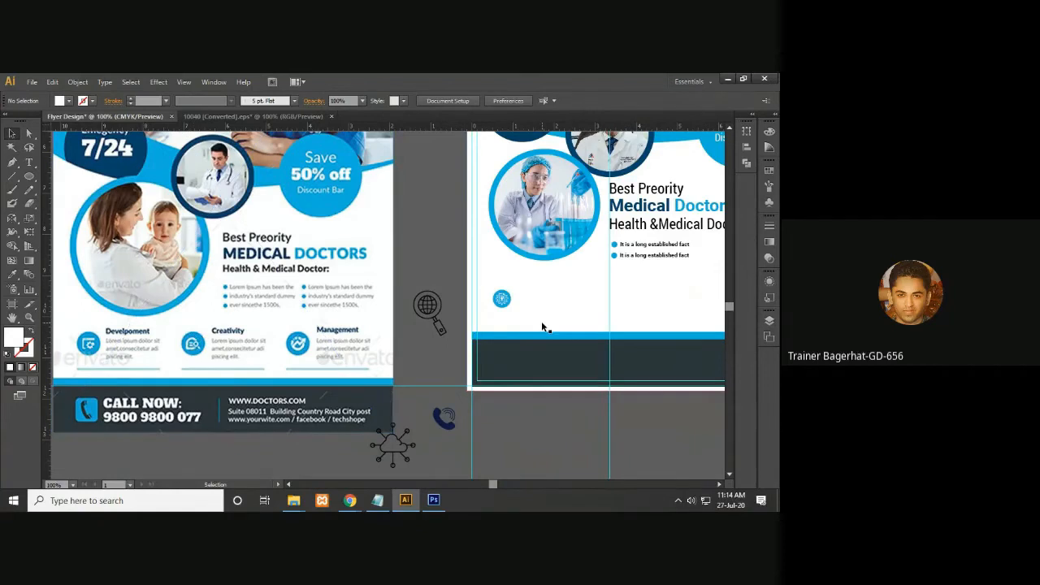
key("ctrl+plus")
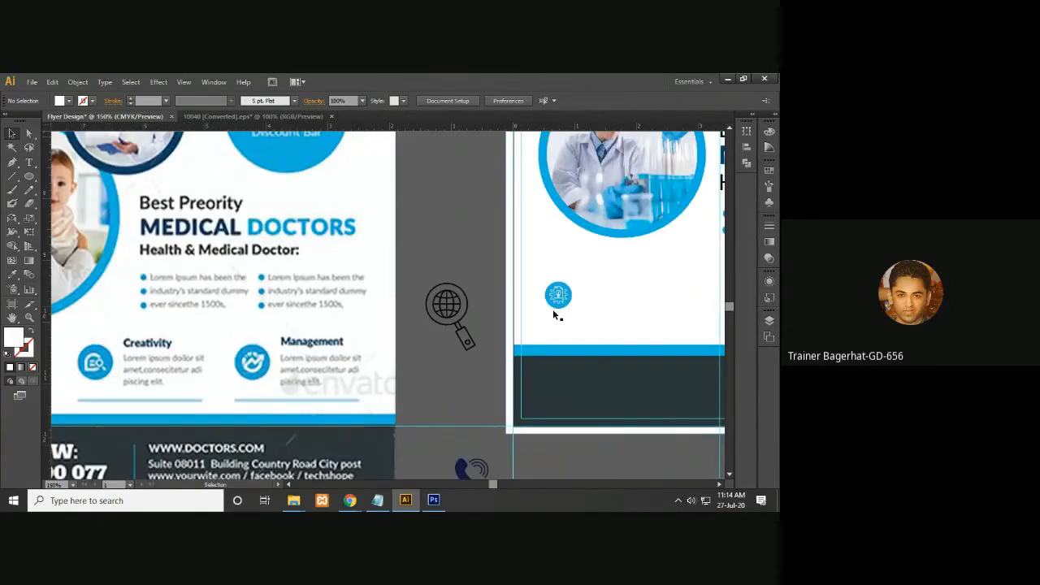
left_click(559, 307)
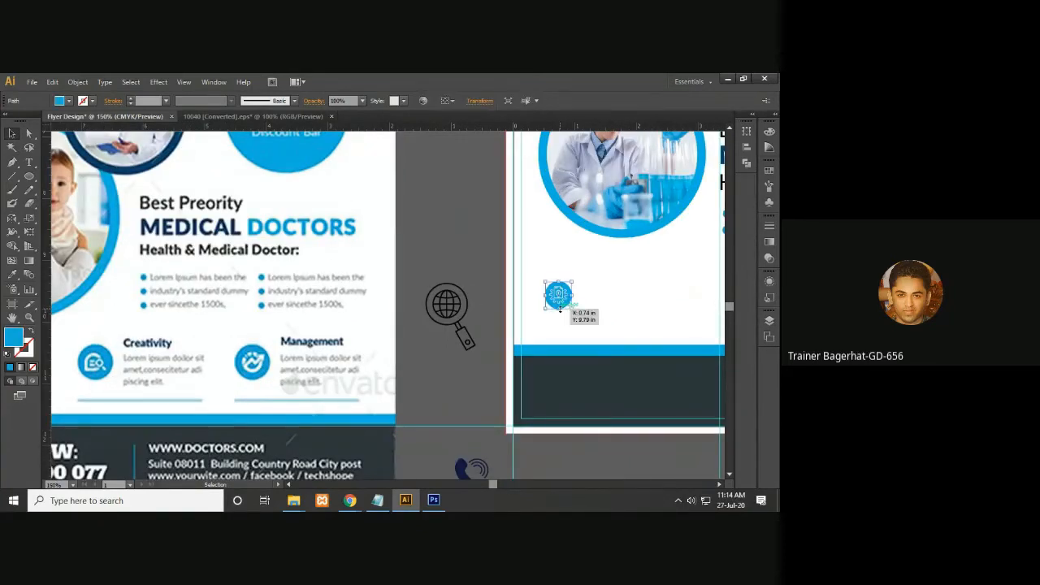
left_click_drag(590, 316, 685, 313)
left_click_drag(720, 311, 722, 307)
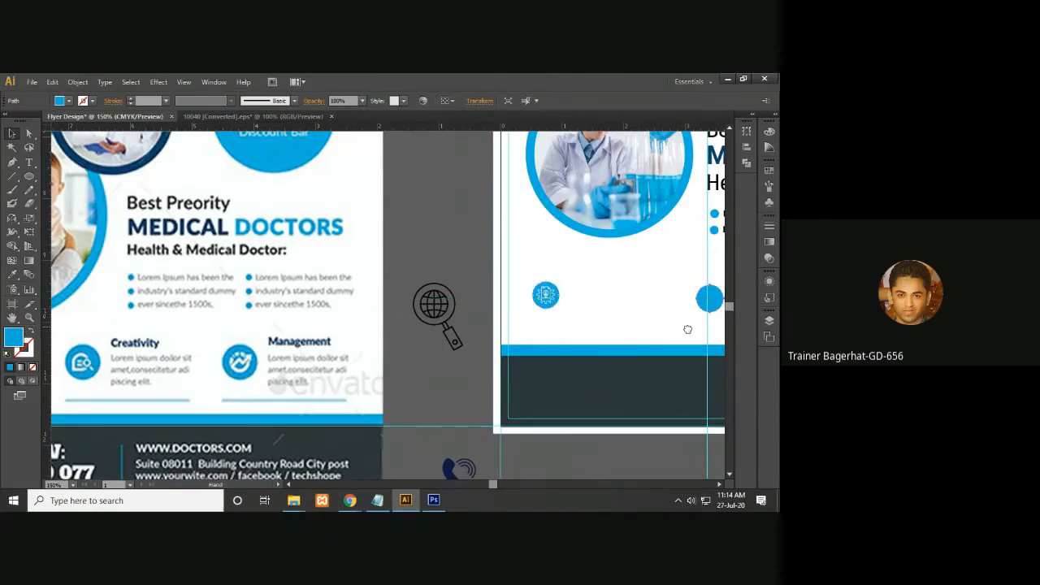
- Nudge the copied blue circle upward to line it up with the gear icon's circle
scroll(520, 325, "right", 5)
key("ctrl+minus")
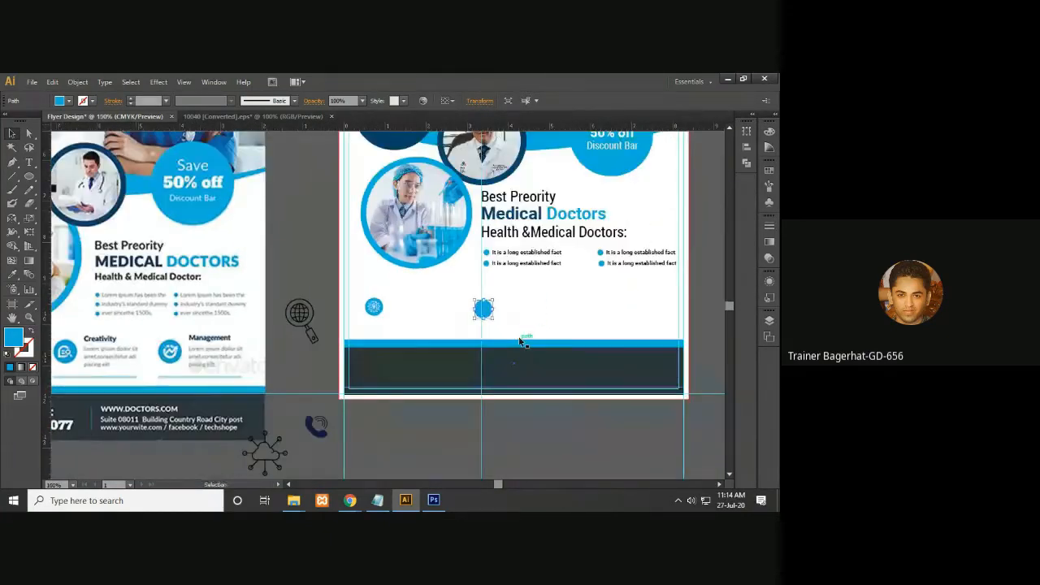
left_click_drag(520, 341, 624, 335)
key("v")
key("Up")
key("Up")
key("Up")
key("Up")
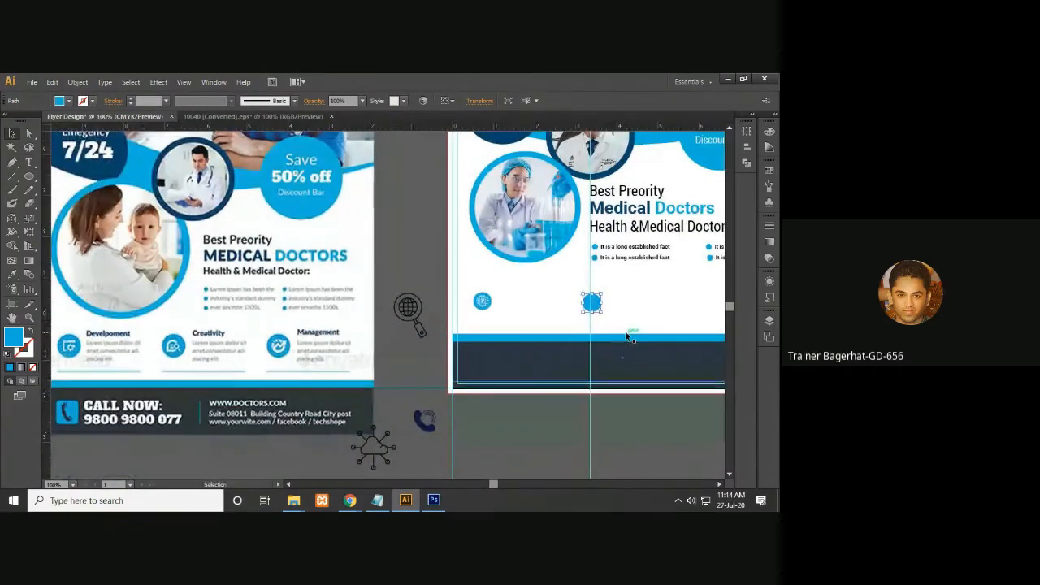
- Undo the nudge and the copying of the second blue circle
key("a")
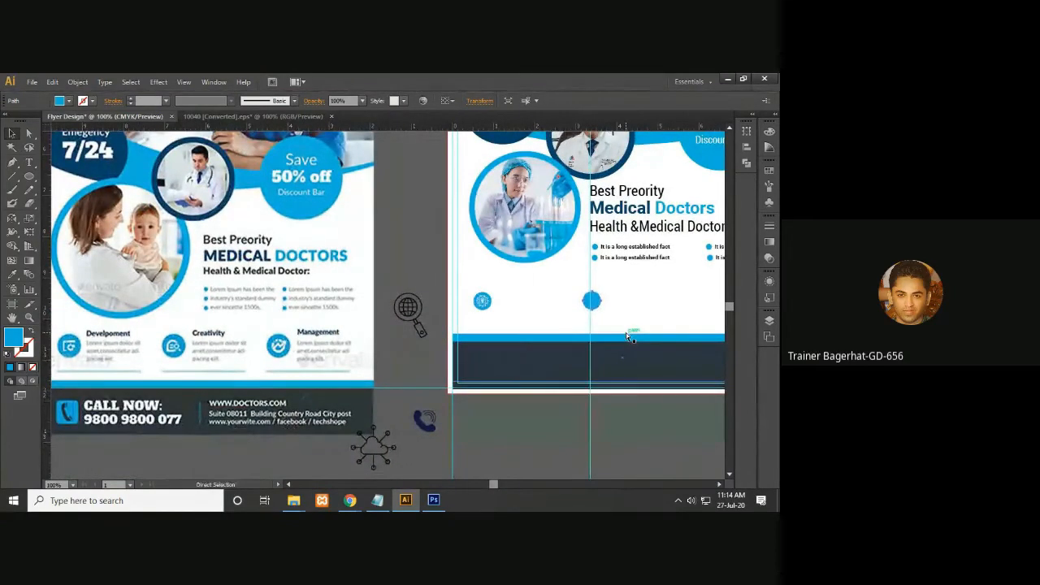
key("ctrl+z")
key("ctrl+z")
key("ctrl+z")
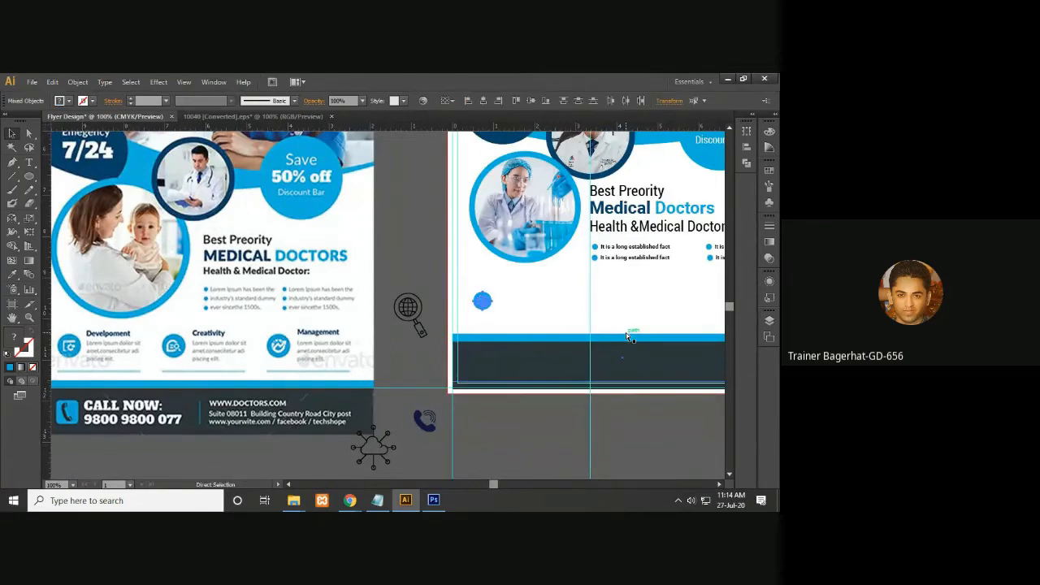
key("ctrl+shift+z")
key("ctrl+shift+z")
key("ctrl+shift+z")
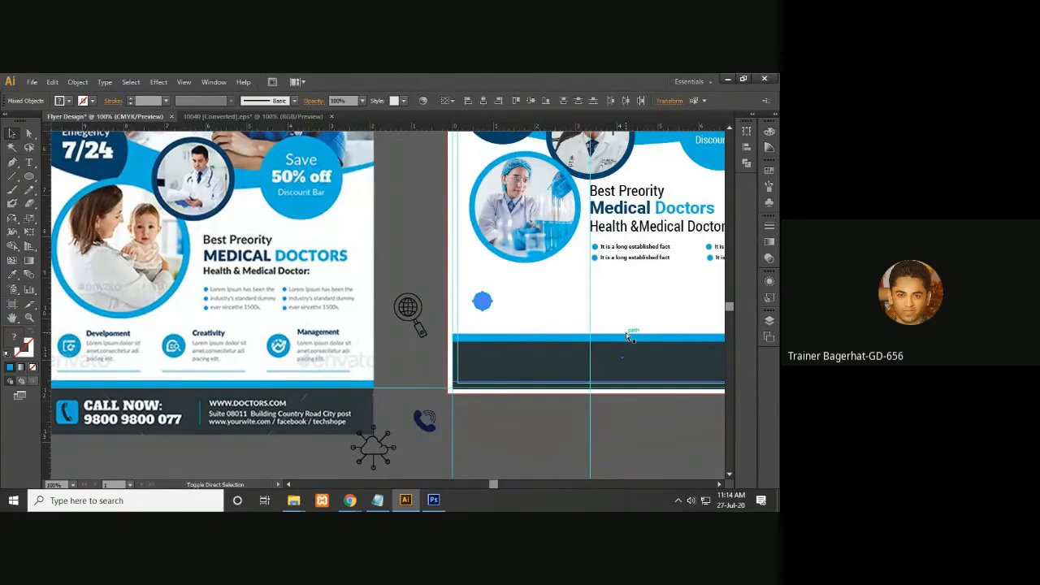
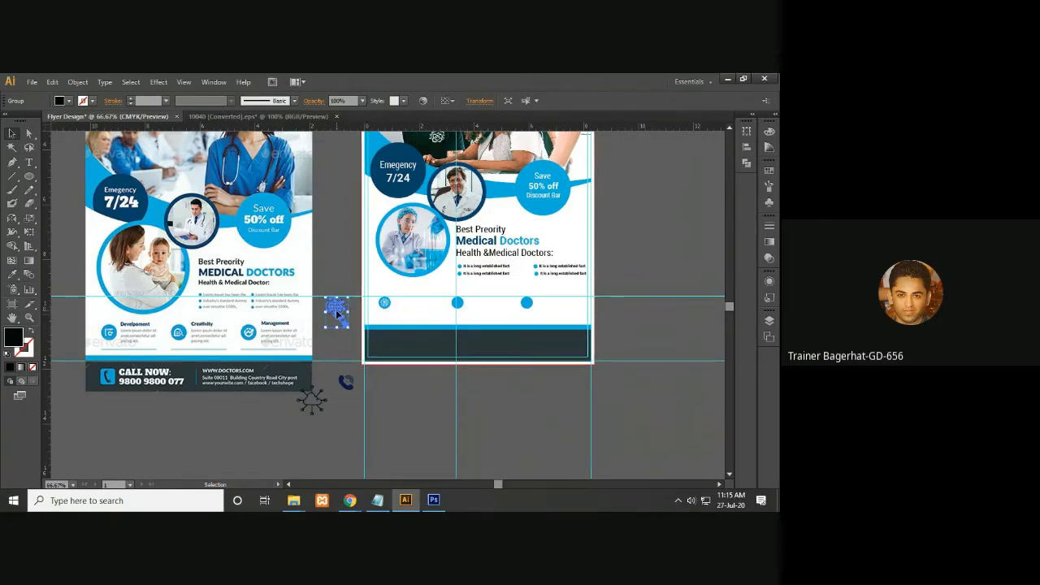
- Move the globe magnifier icon slightly down between the two flyers and fill it with white, FFFFFF
mouse_move(340, 314)
left_mouse_down()
mouse_move(338, 353)
mouse_move(339, 315)
mouse_move(340, 333)
left_mouse_up()
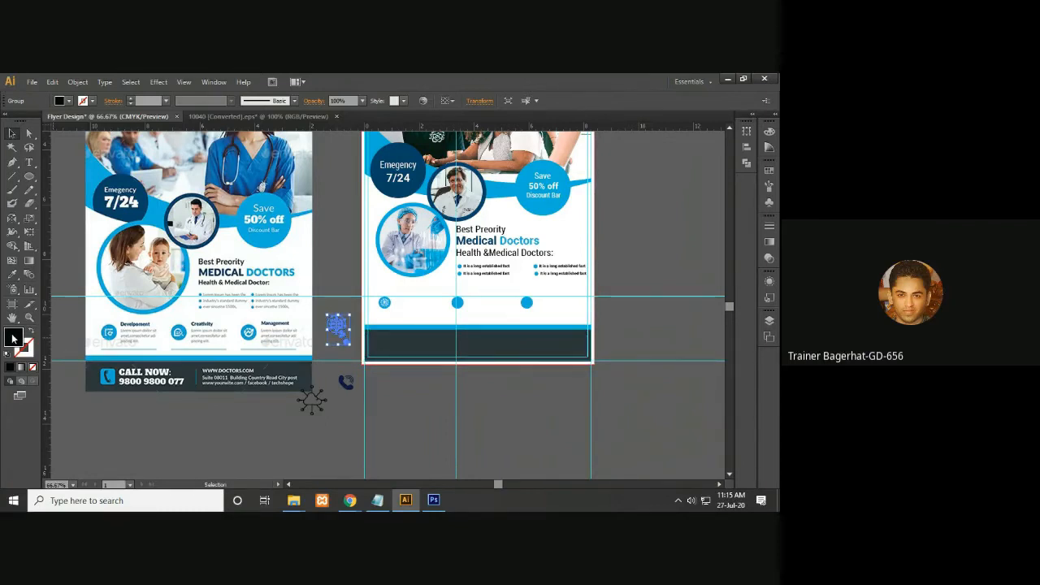
double_click(13, 338)
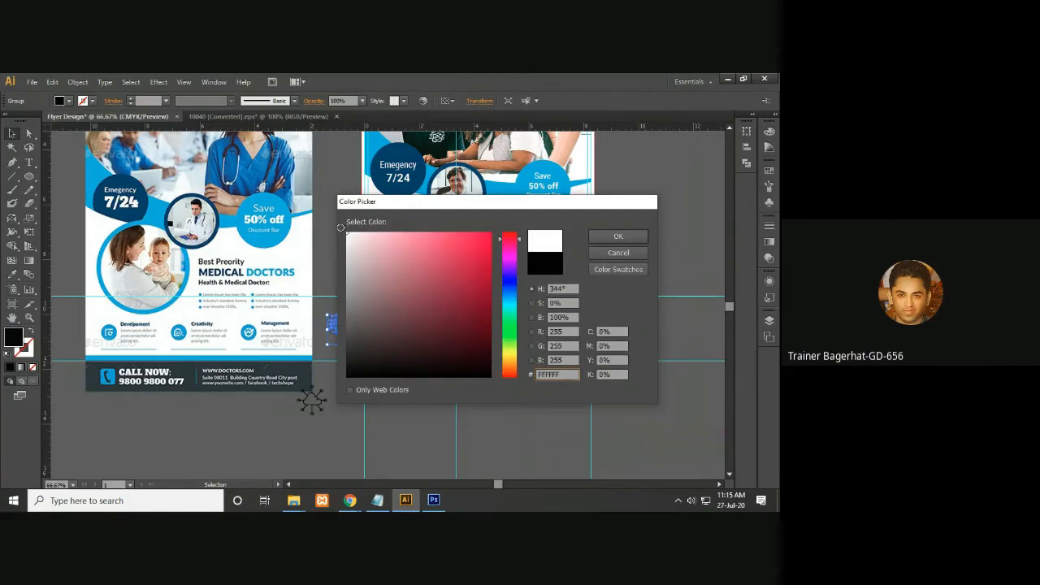
left_click(612, 236)
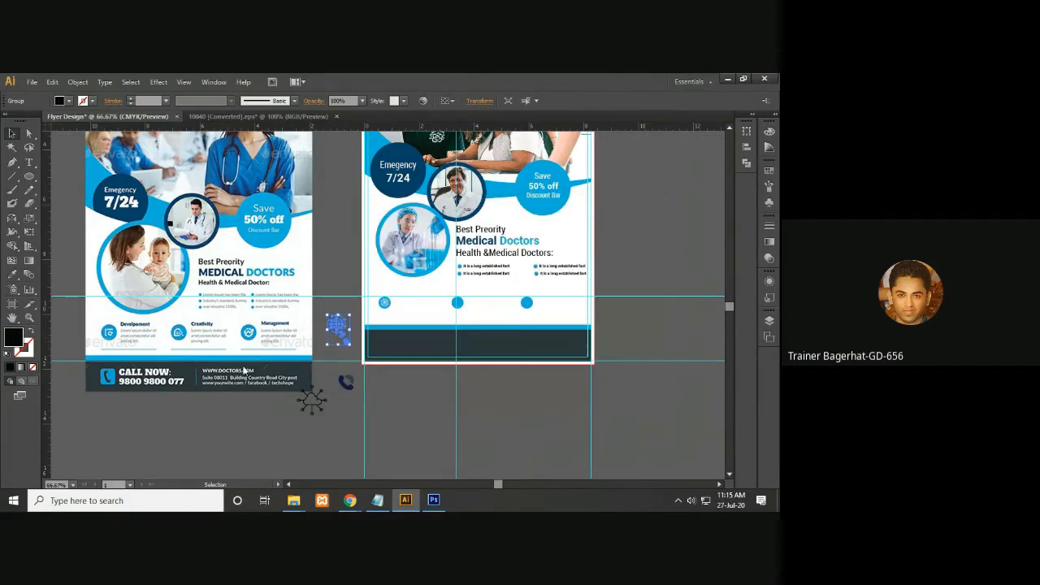
- Shrink the white globe magnifier icon and place it on the second blue circle
left_click_drag(350, 316, 346, 319)
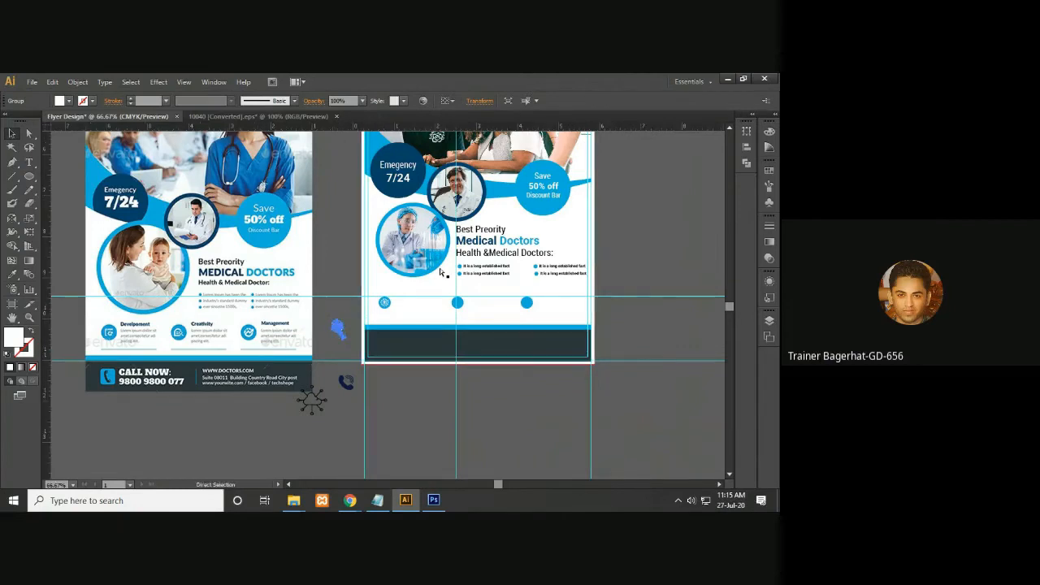
key("ctrl+plus")
key("ctrl+plus")
key("ctrl+plus")
left_click_drag(259, 350, 605, 288)
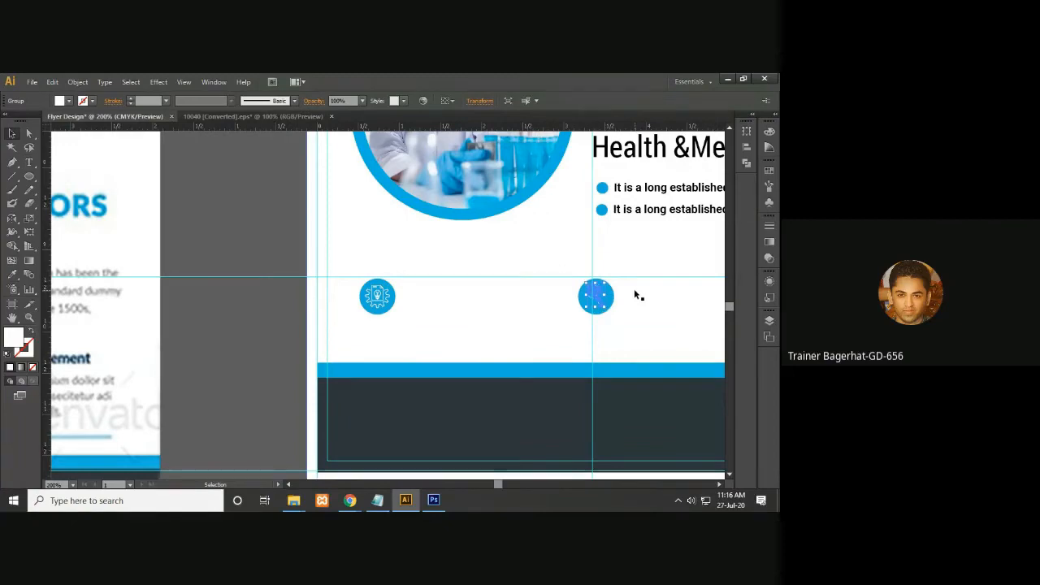
left_click(254, 333)
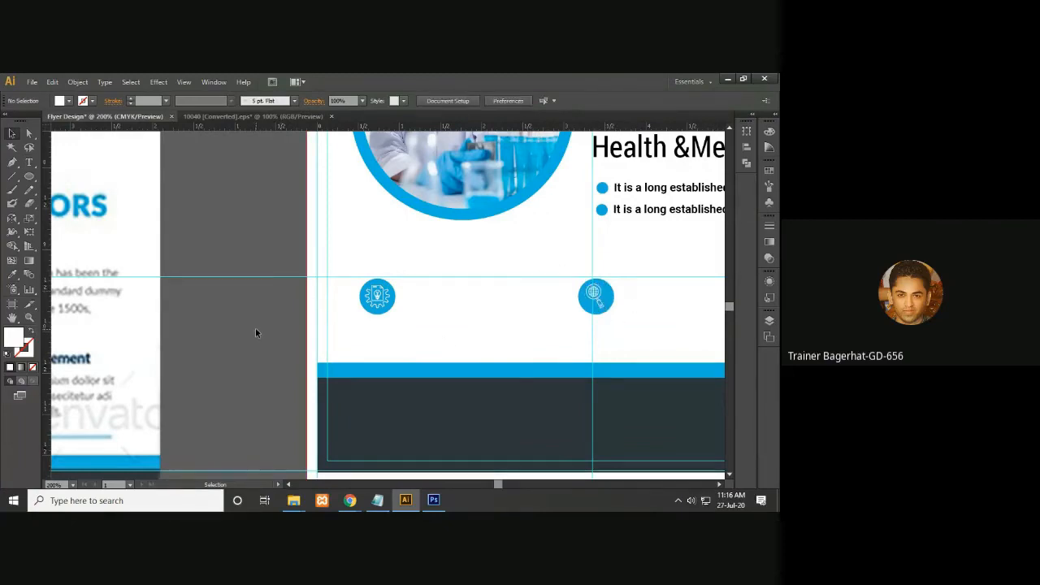
- Fill the cloud network icon below the reference flyer with white
key("ctrl+minus")
key("ctrl+minus")
left_click_drag(256, 330, 402, 292)
left_click(418, 412)
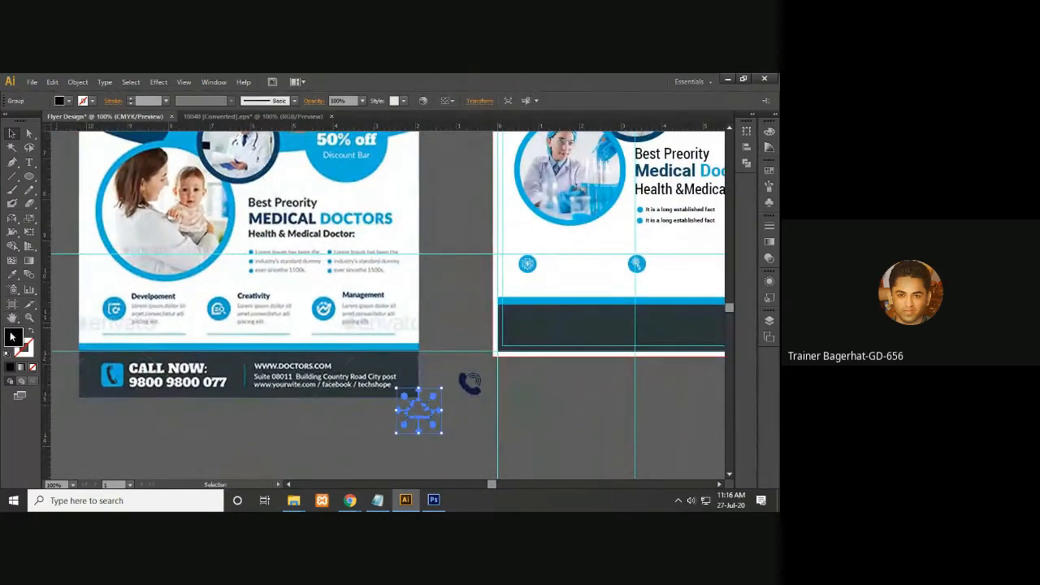
left_click(770, 135)
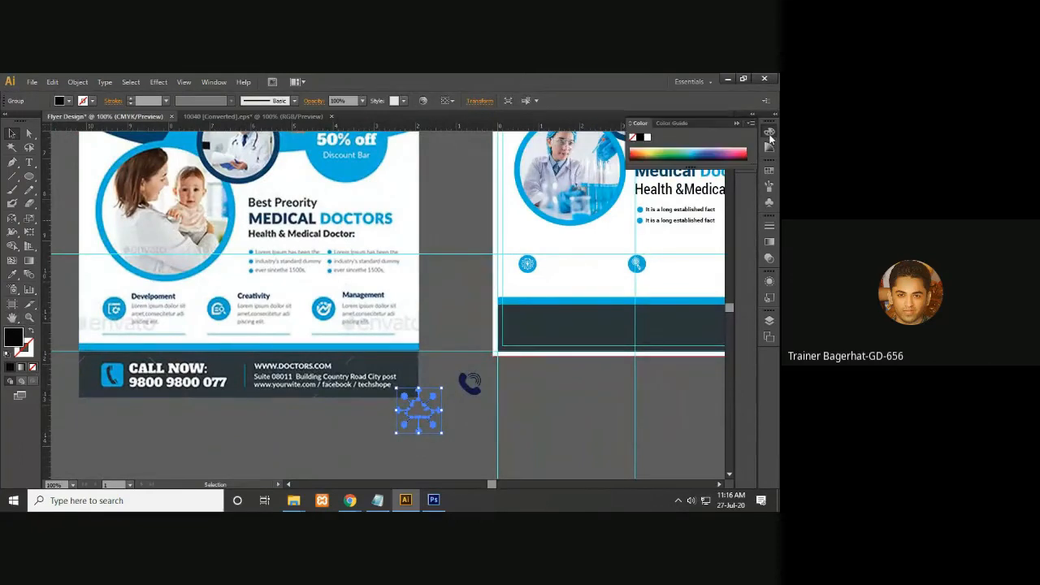
left_click(647, 139)
left_click(562, 385)
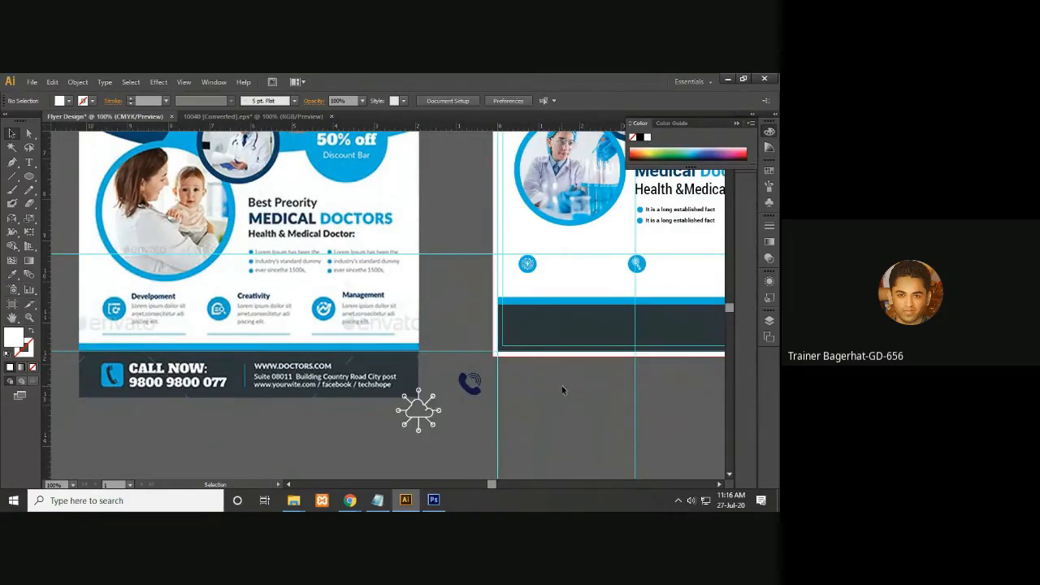
- Scale down the white cloud network icon and move it onto the third blue circle
left_click(424, 399)
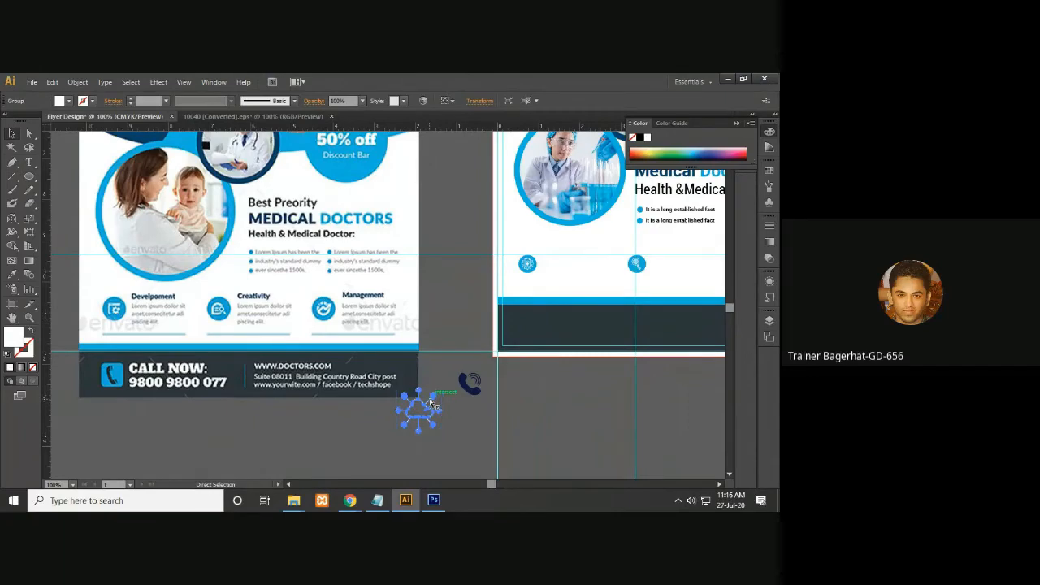
key("ctrl+equal")
key("ctrl+equal")
scroll(469, 359, "down", 3)
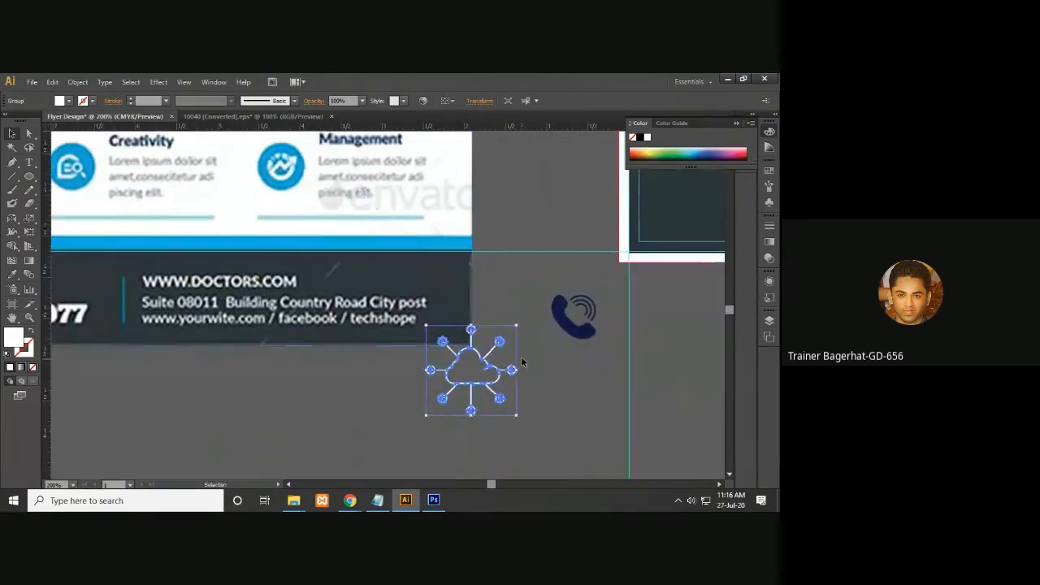
left_click_drag(515, 329, 725, 211)
left_click_drag(706, 262, 602, 335)
left_click_drag(309, 433, 588, 211)
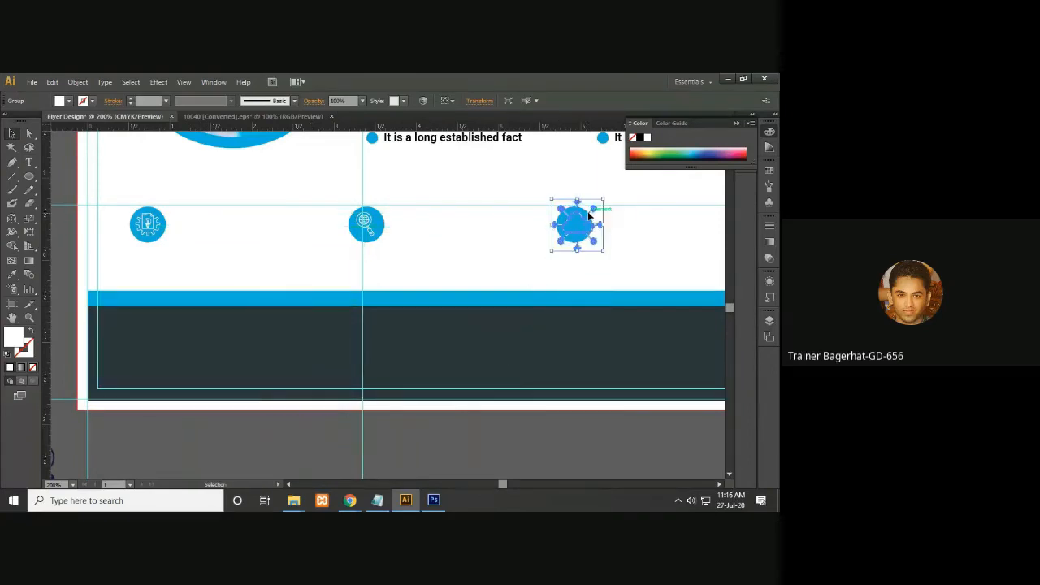
- Shrink the cloud network icon further so it fits centered inside the third blue circle
left_click_drag(602, 199, 593, 209)
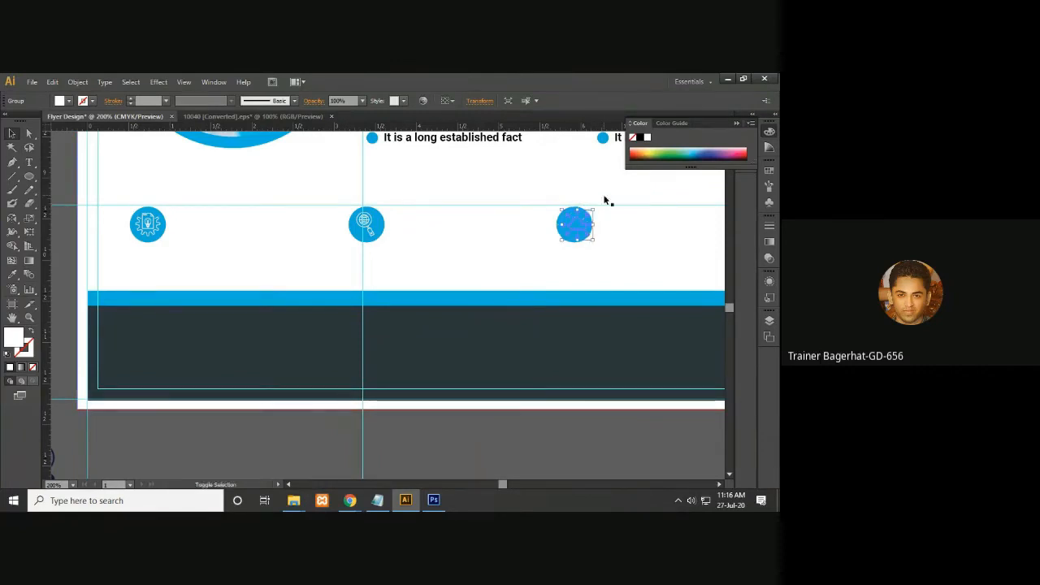
left_click_drag(593, 208, 590, 210)
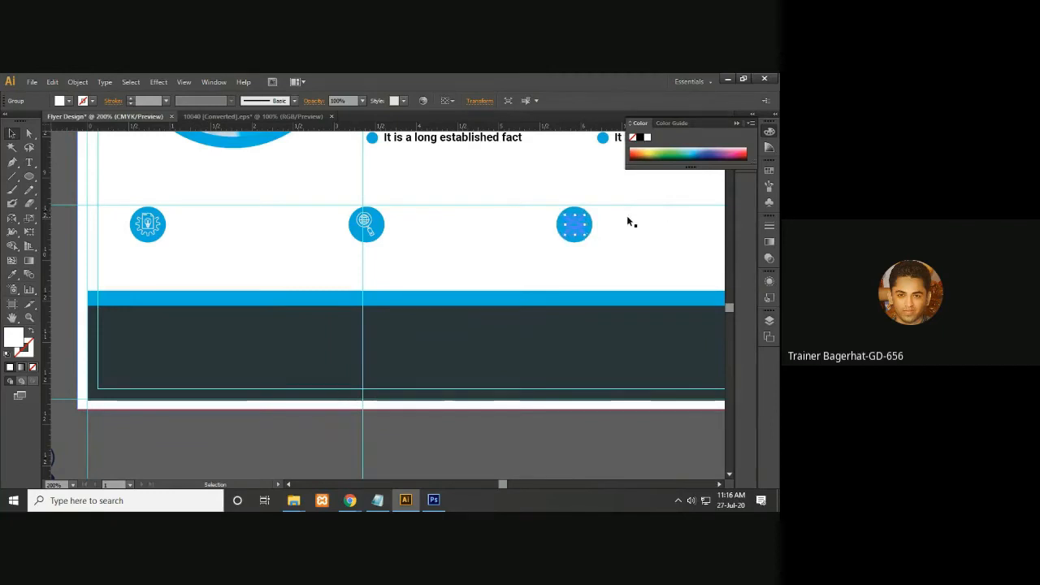
left_click_drag(590, 210, 590, 211)
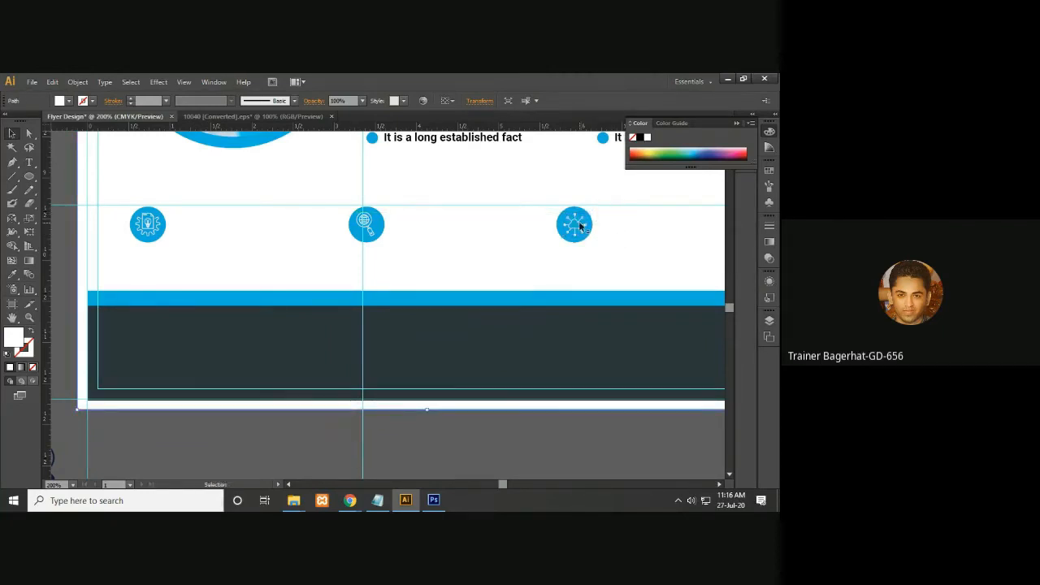
left_click(545, 428)
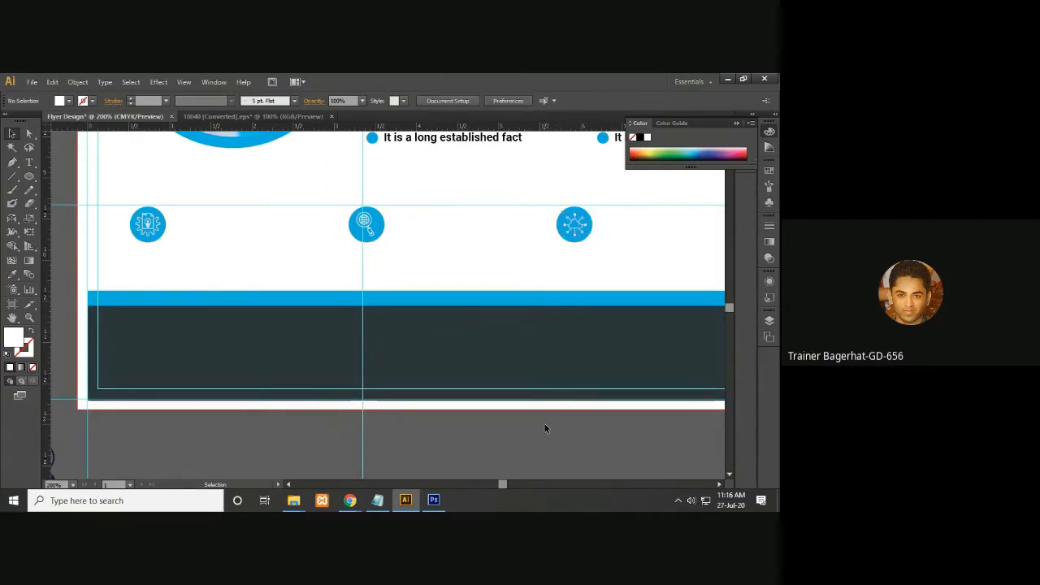
- Sample the dark blue of the reference flyer as the fill color
key("ctrl+minus")
key("ctrl+minus")
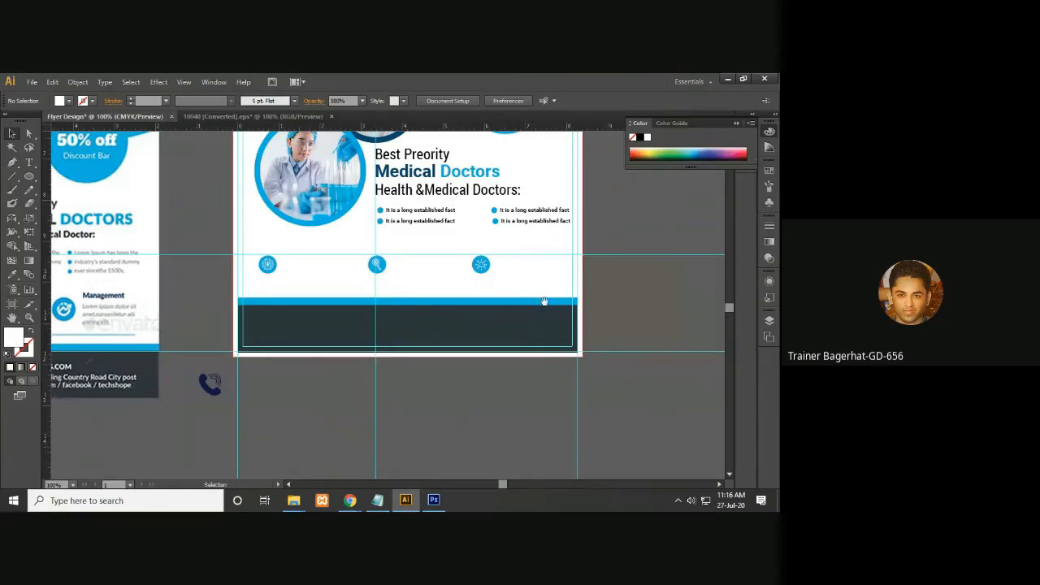
mouse_move(526, 258)
left_mouse_down()
mouse_move(637, 245)
mouse_move(562, 276)
left_mouse_up()
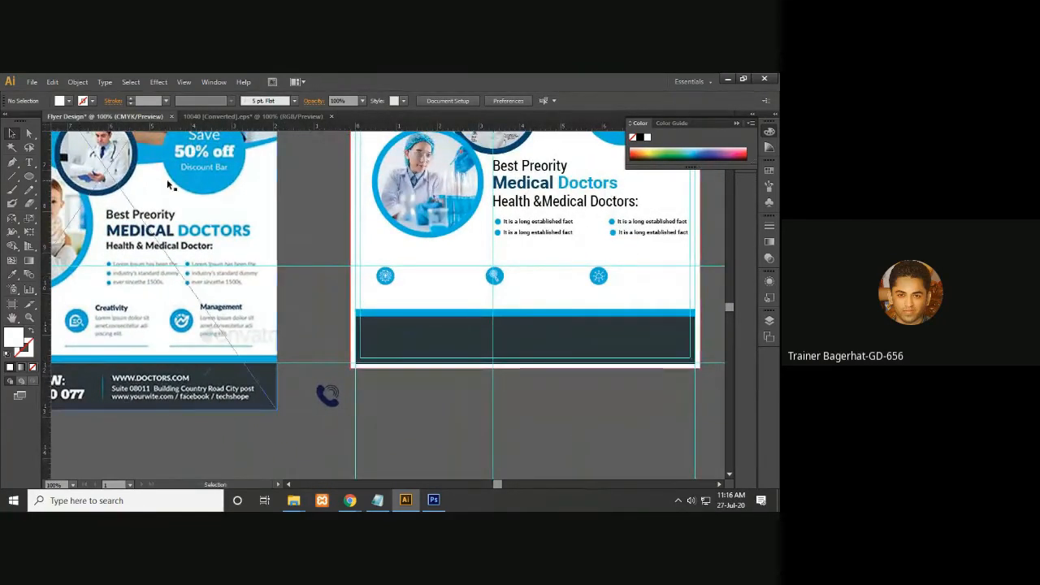
left_click_drag(186, 264, 295, 284)
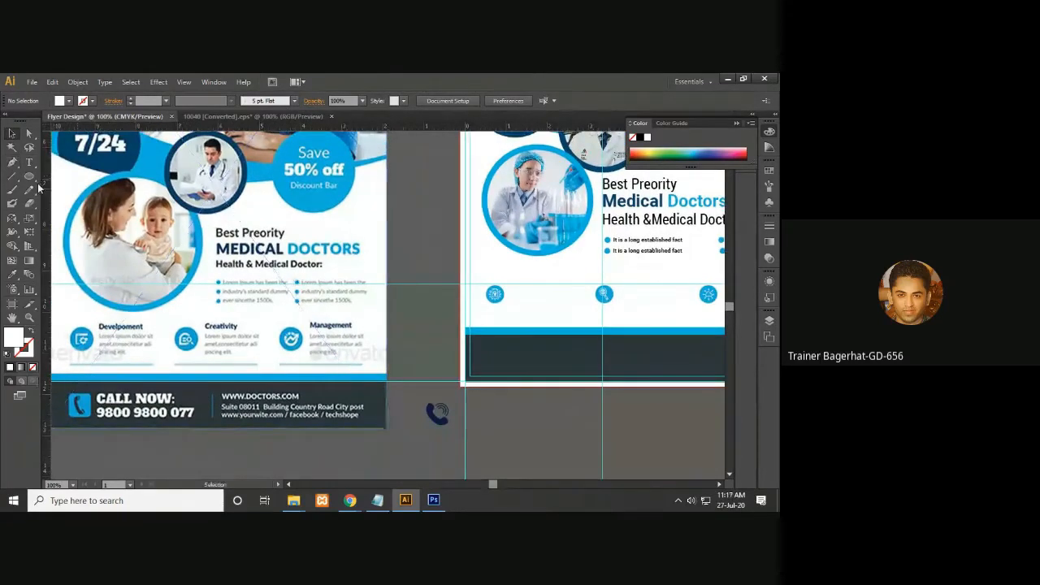
left_click(30, 163)
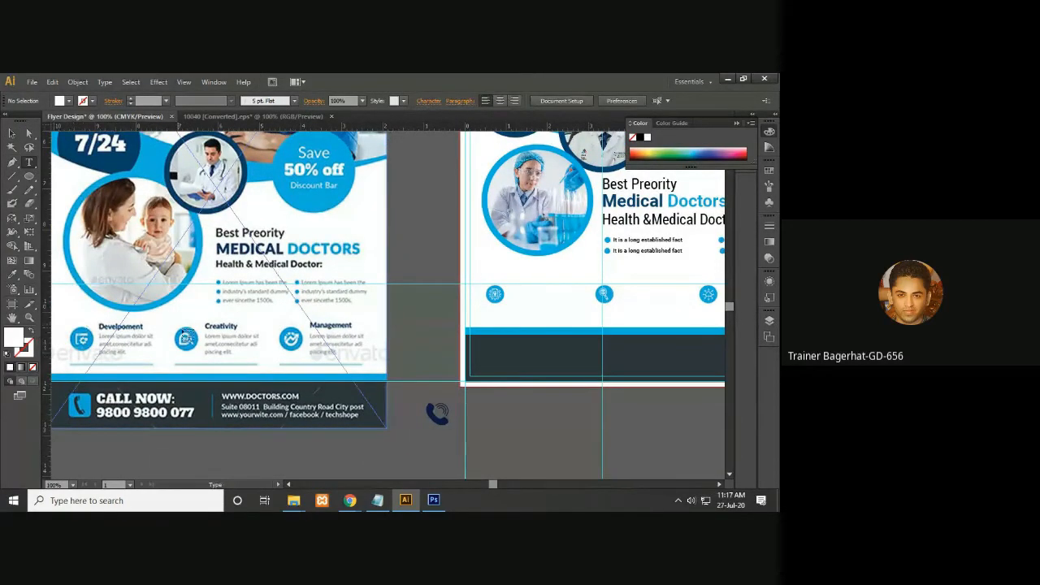
key("i")
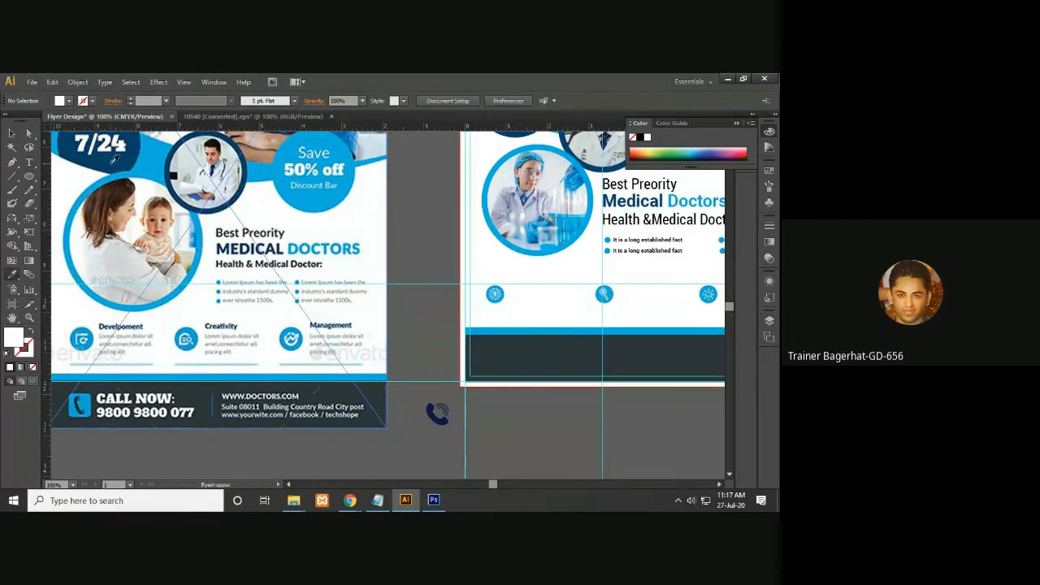
left_click(61, 328)
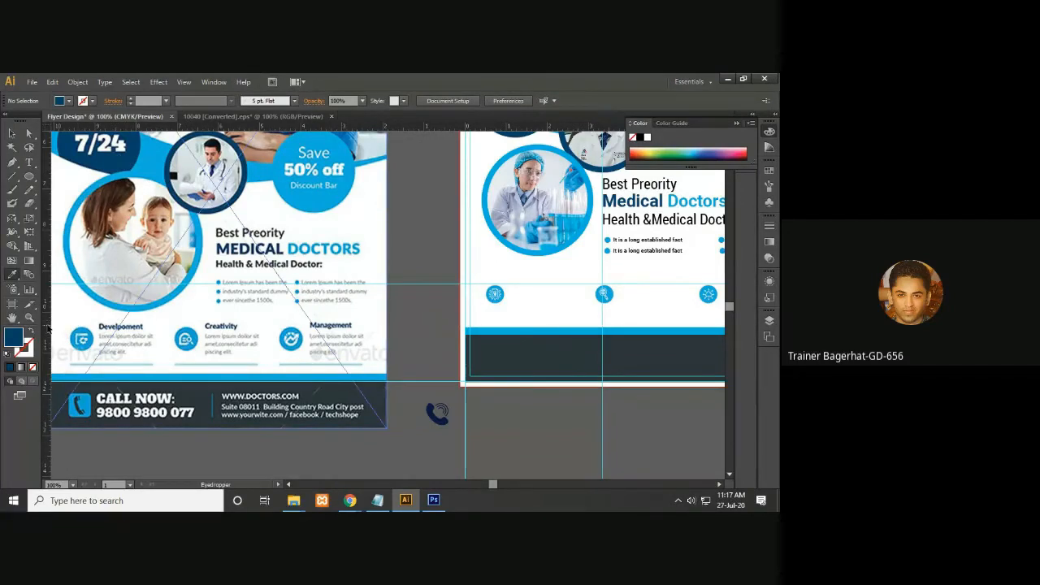
key("v")
- Add the heading "Development" in 14 pt Roboto Bold above and to the right of the gear icon
key("t")
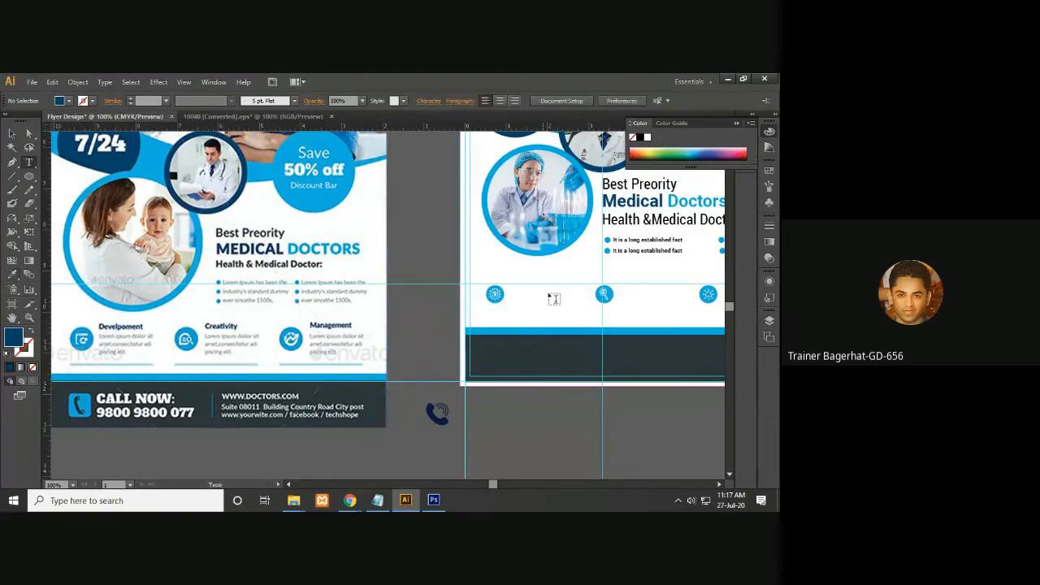
left_click(507, 275)
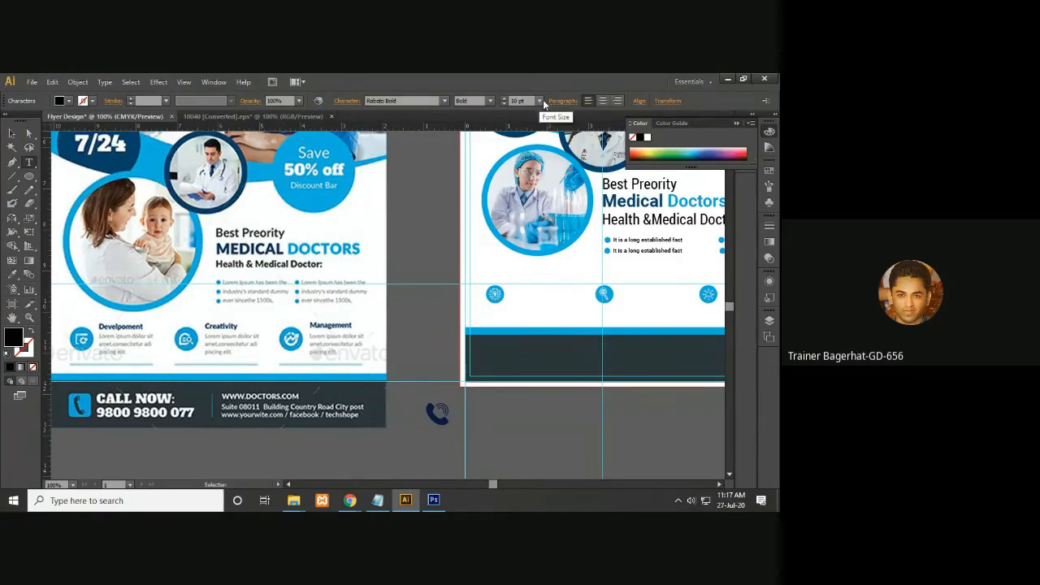
left_click(539, 101)
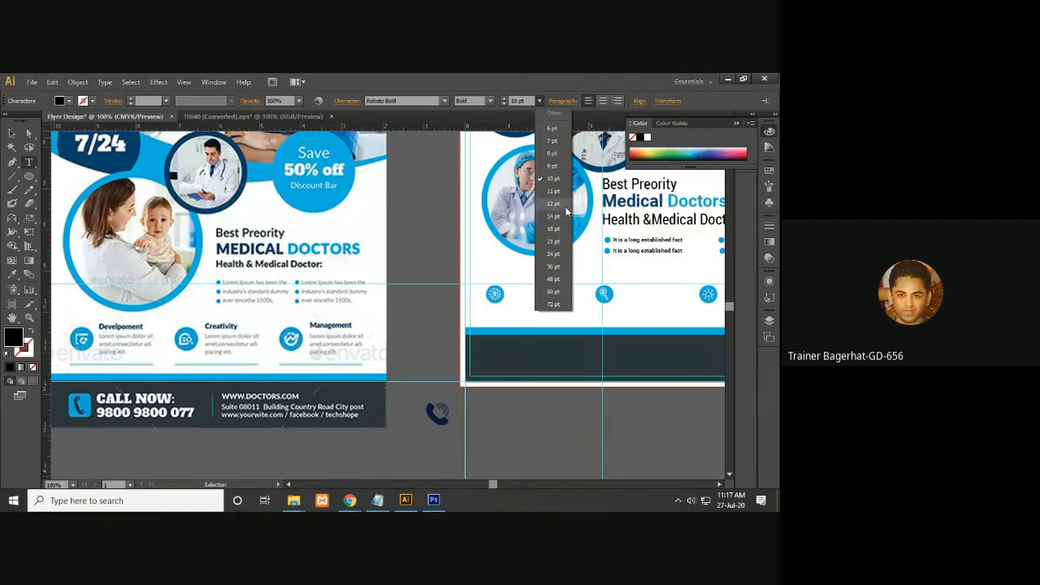
left_click(564, 215)
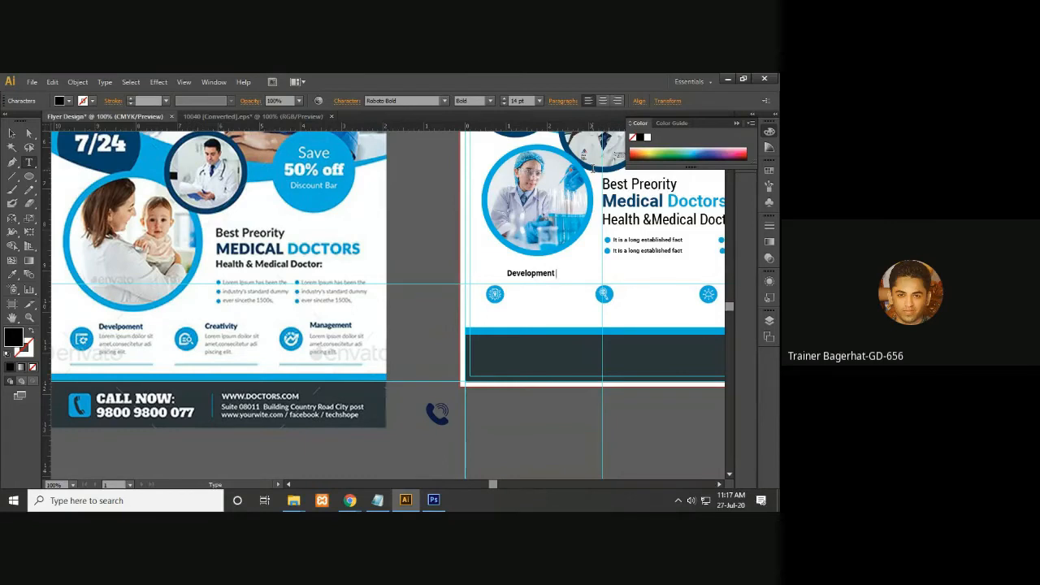
- Recolor the "Development" heading with the dark blue sampled from the reference flyer and move it slightly down toward the gear icon
left_click_drag(549, 271, 488, 274)
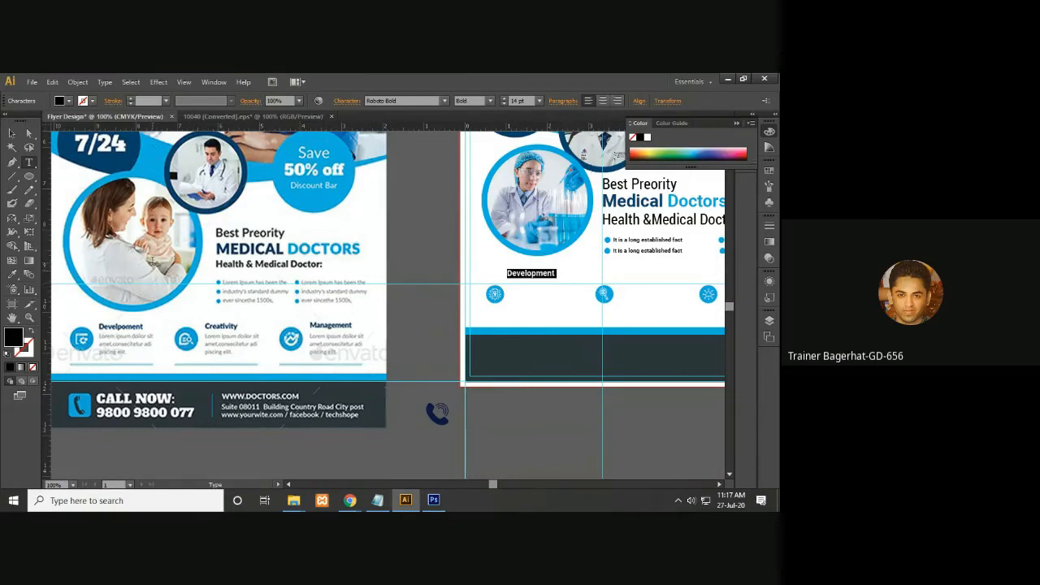
left_click(12, 275)
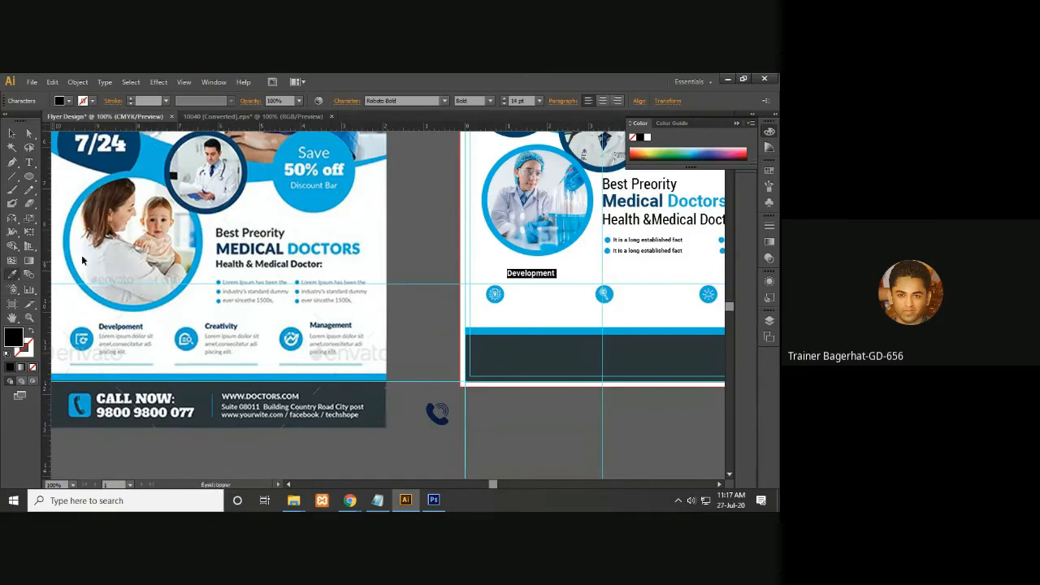
left_click(126, 161)
left_click(12, 133)
left_click(418, 214)
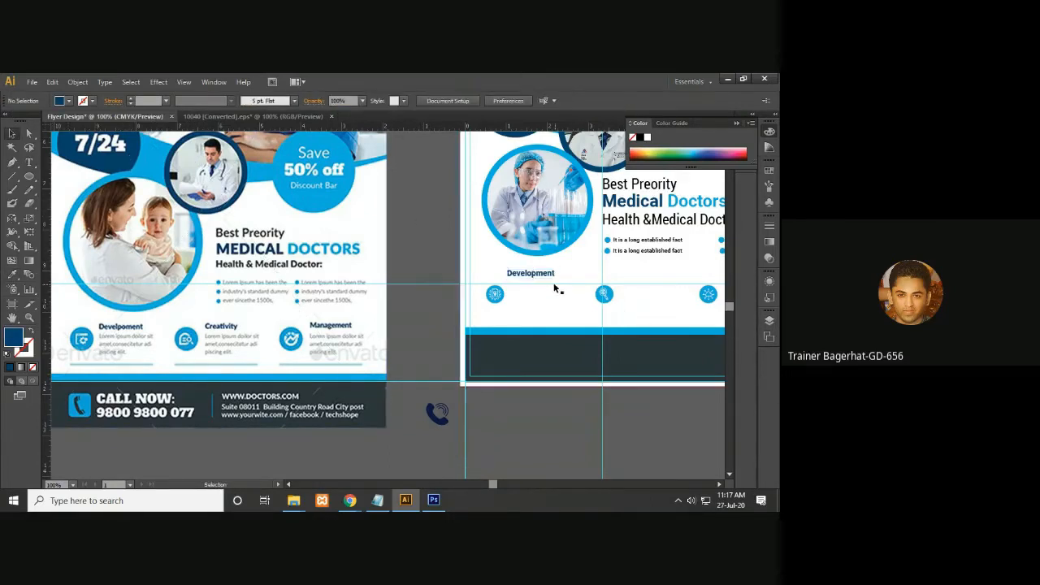
left_click_drag(532, 275, 531, 282)
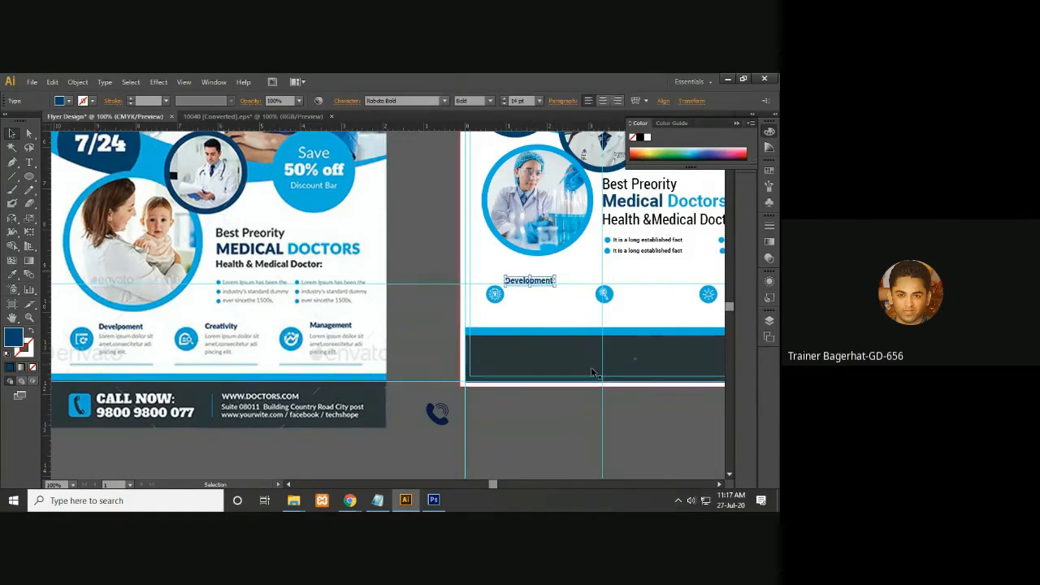
left_click(531, 399)
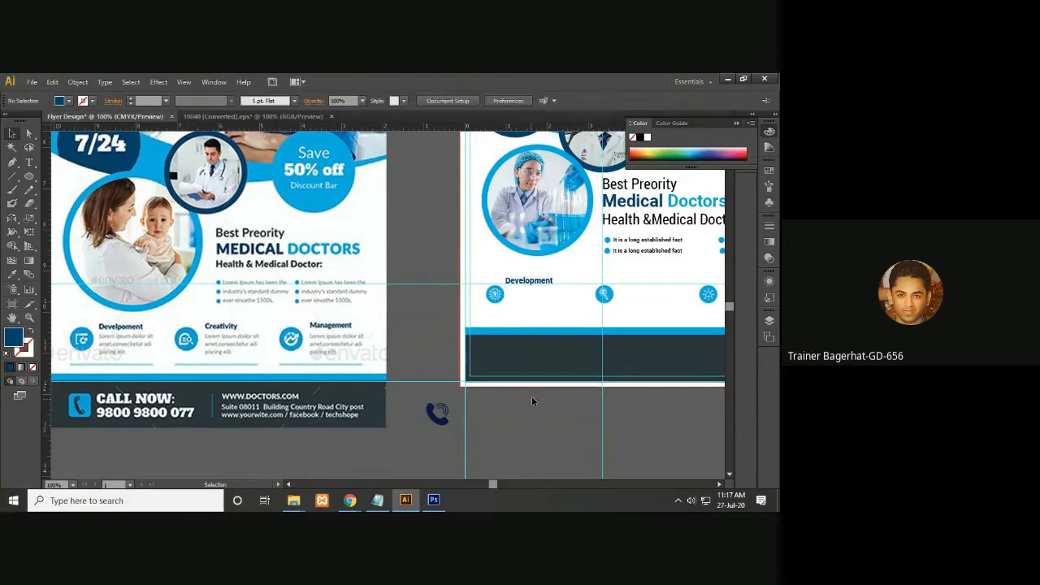
- Duplicate the "Development" heading and place the copy above and to the right of the second blue circle's magnifier icon
left_click(541, 300)
left_click(541, 284)
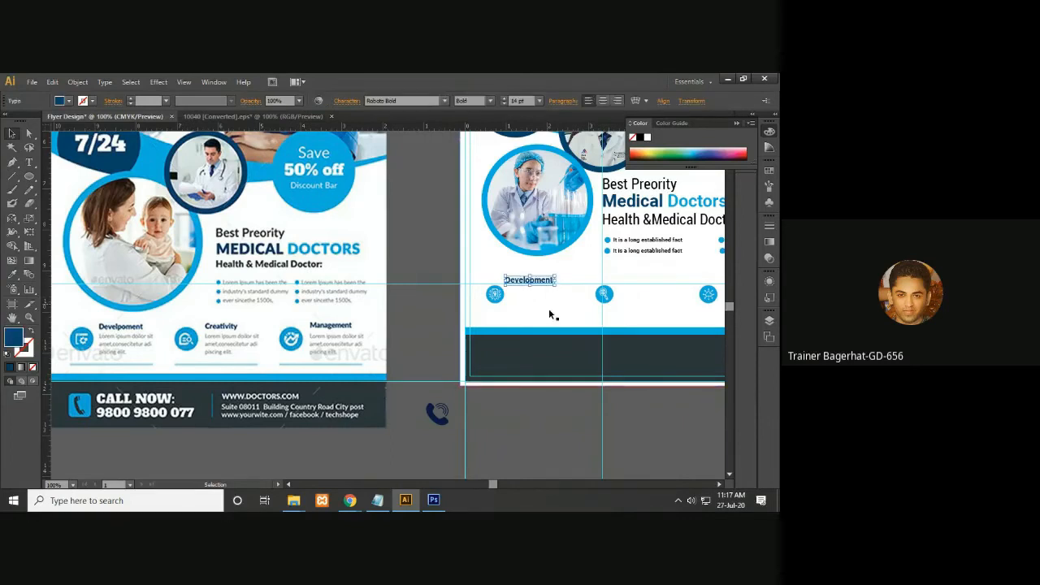
left_click(544, 411)
left_click_drag(569, 317, 532, 318)
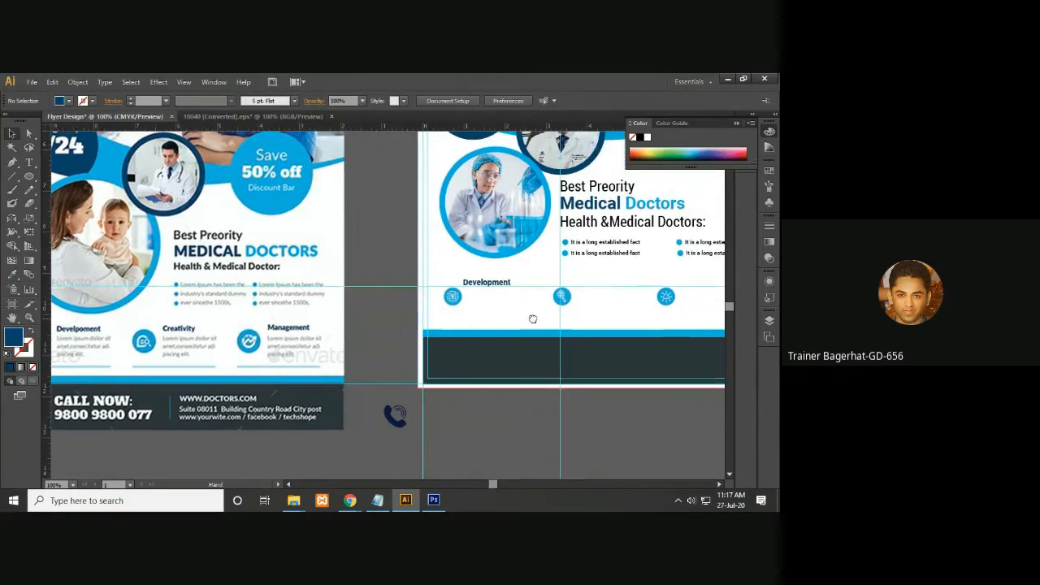
left_click(507, 285)
left_click_drag(509, 285, 616, 288)
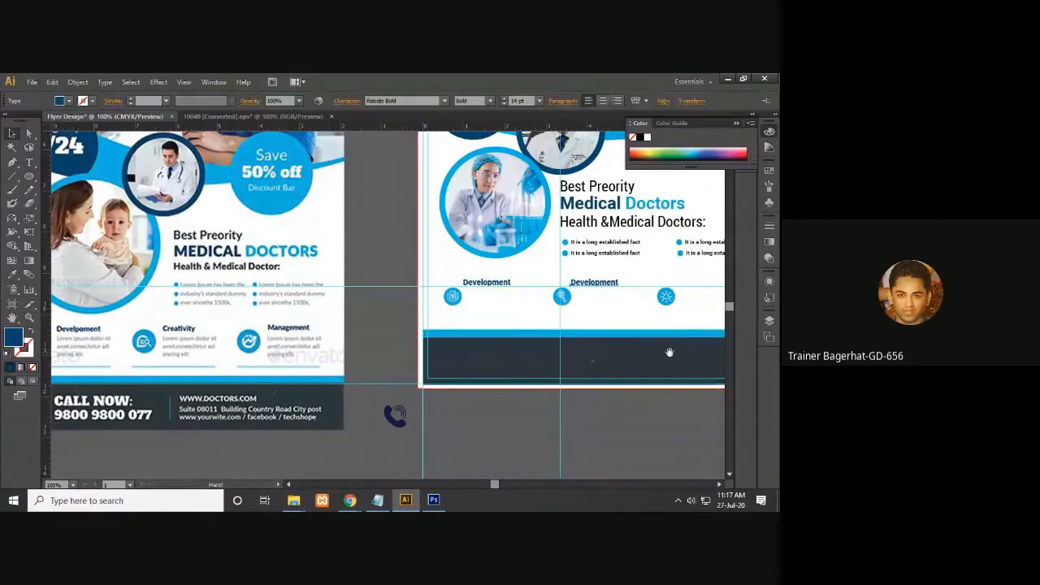
scroll(657, 352, "right", 1)
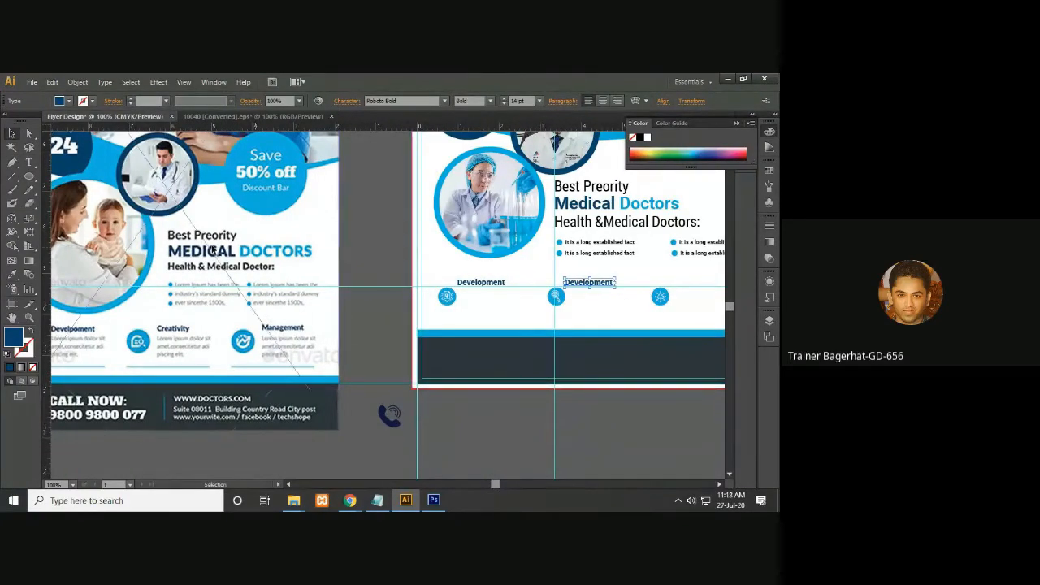
- Change the text of the heading above the magnifier icon to "Creativity"
left_click(29, 161)
left_click_drag(613, 283, 567, 283)
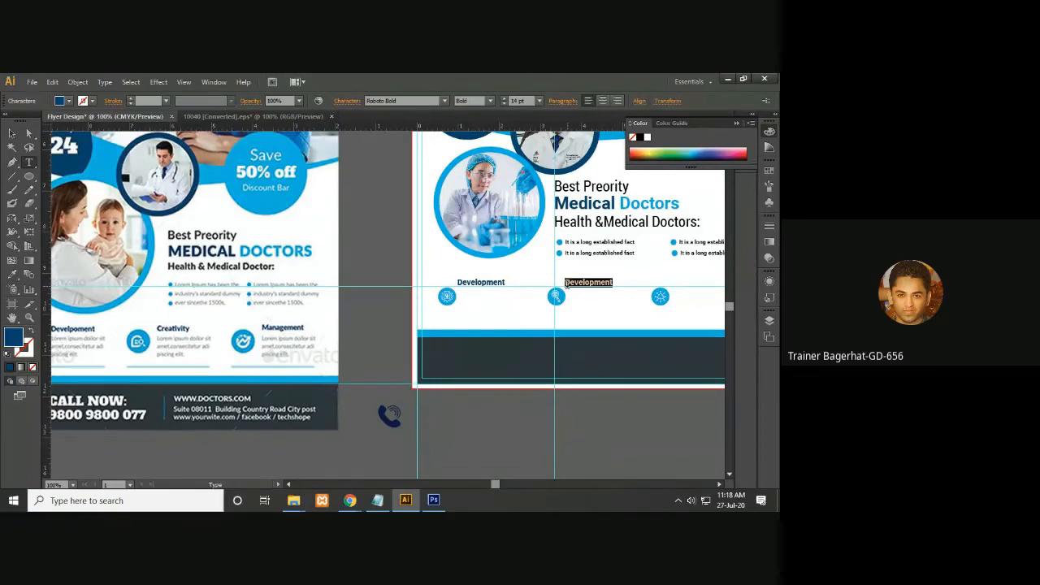
key("BackSpace")
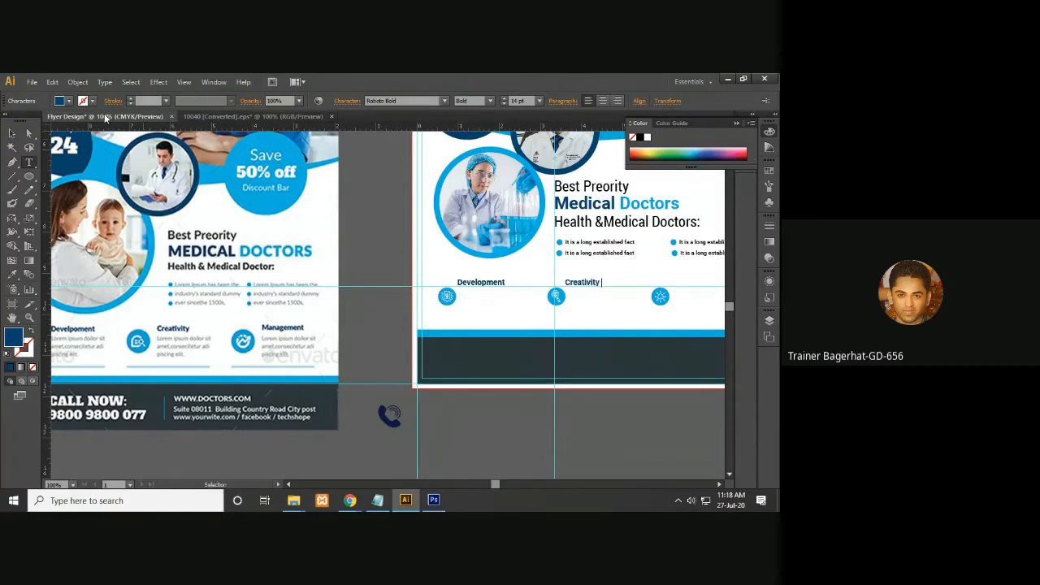
left_click(11, 133)
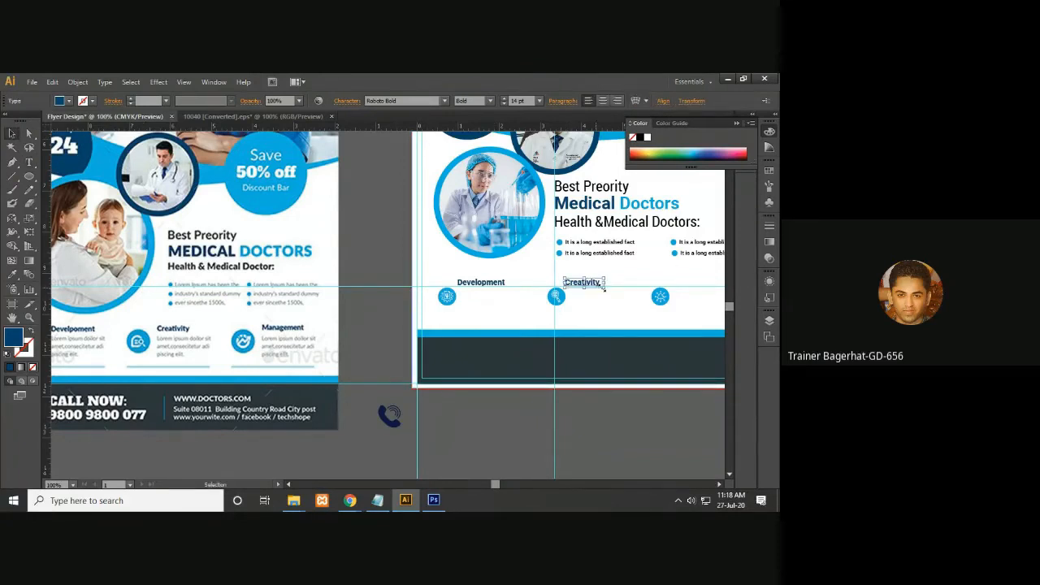
- Duplicate the "Creativity" heading above the third blue circle and change the copy's text to "Management"
left_click_drag(604, 282, 702, 287)
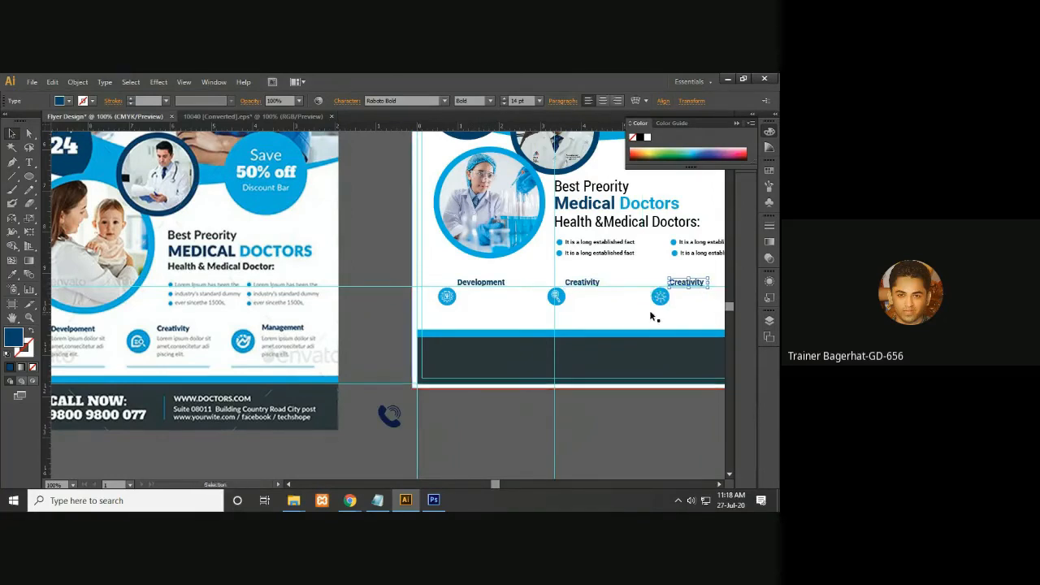
left_click(494, 284)
left_click(587, 358)
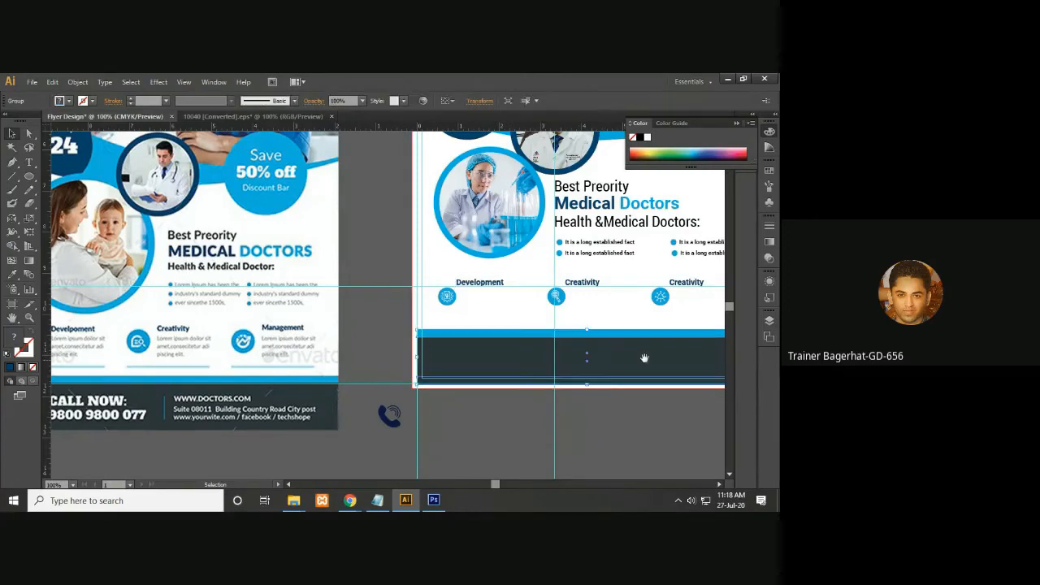
key("space")
left_click_drag(648, 354, 609, 356)
key("t")
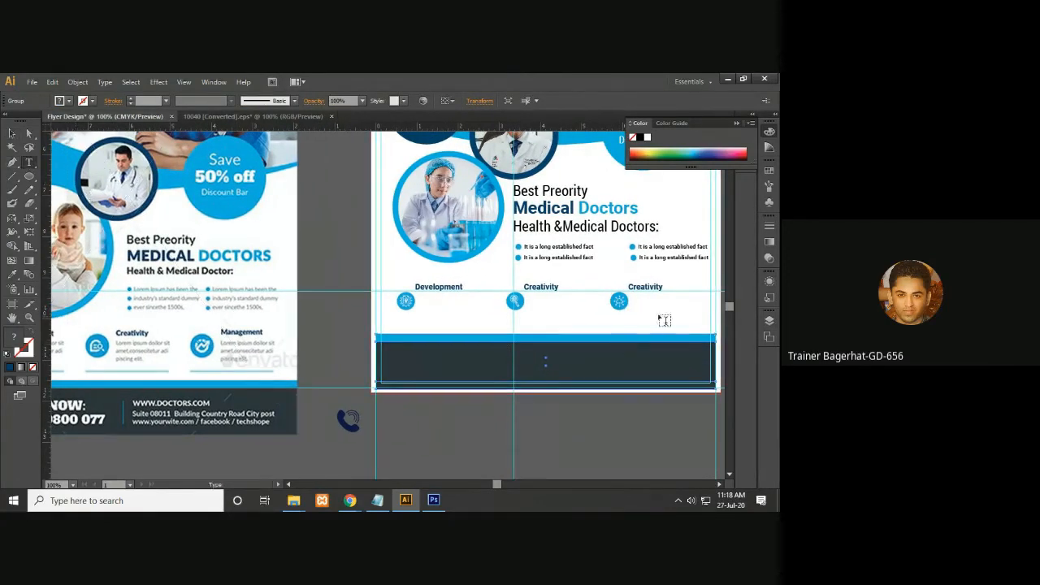
left_click_drag(662, 284, 630, 285)
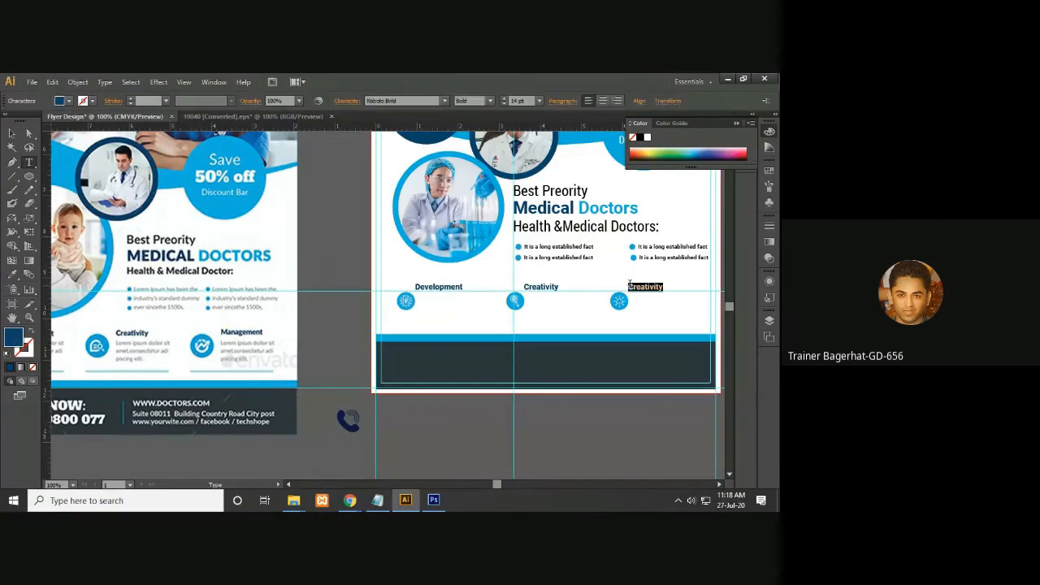
type("Management")
left_click(12, 133)
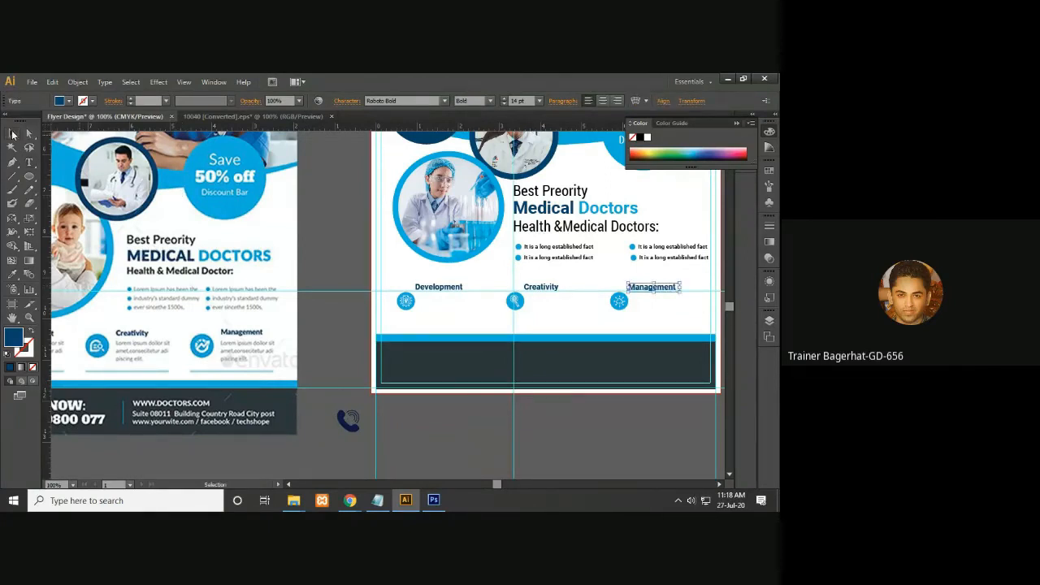
- Switch to the browser's Lorem Ipsum page, copy the first sentence under "Why do we use it?", and return to the flyer
left_click(300, 197)
left_click_drag(334, 225, 417, 190)
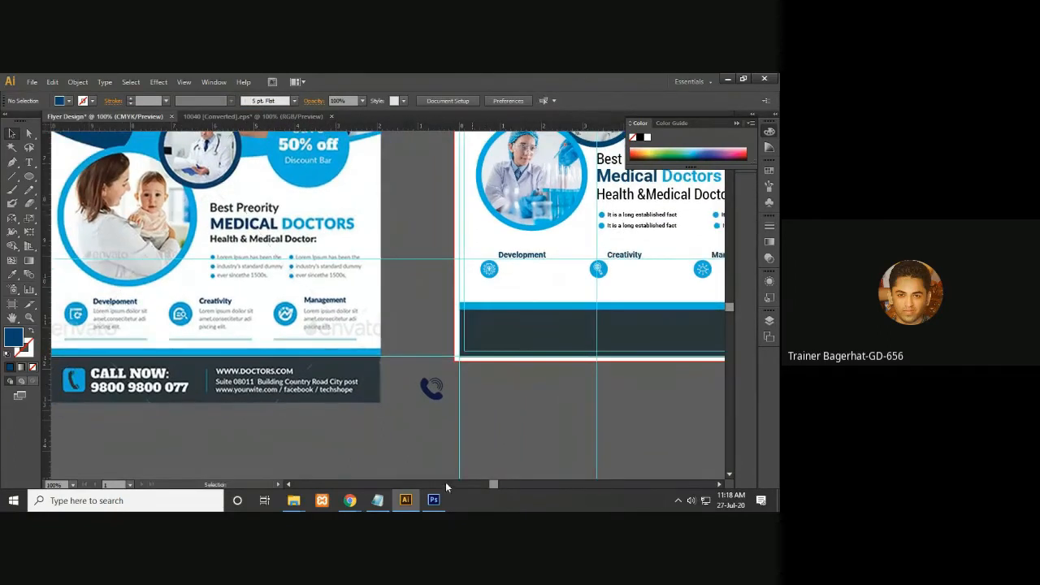
left_click(347, 499)
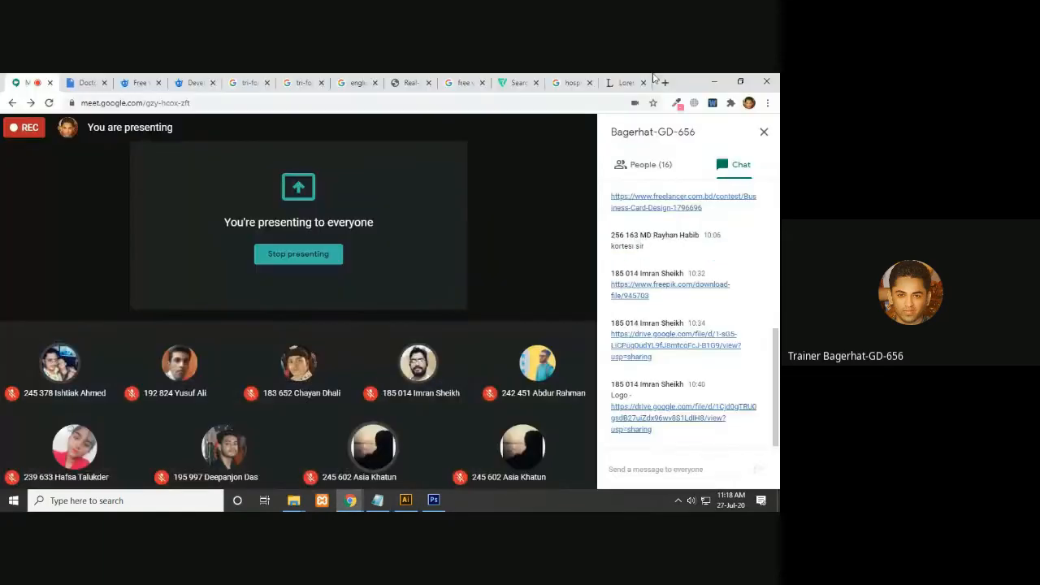
left_click(626, 82)
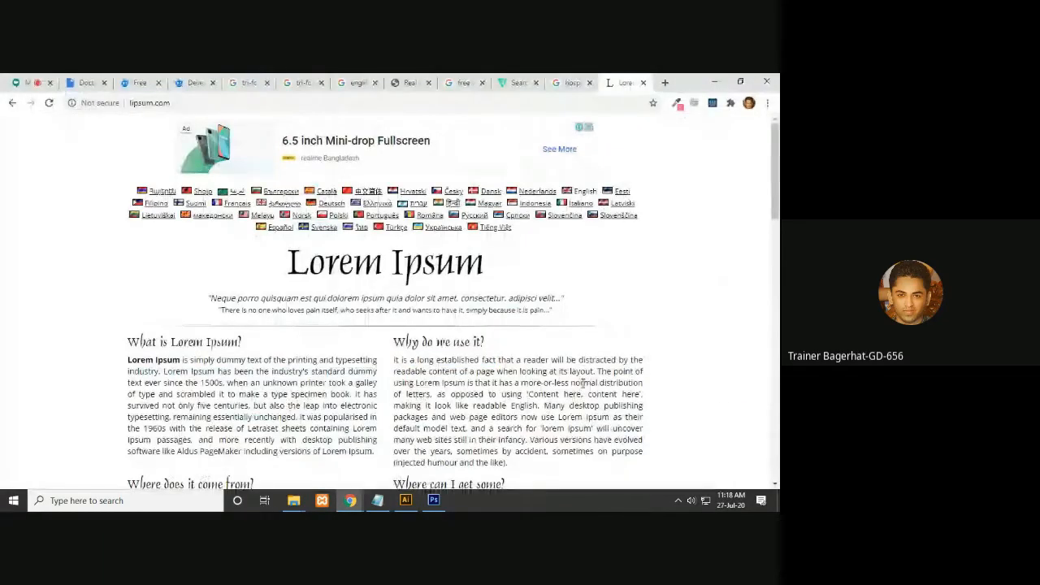
left_click_drag(596, 372, 395, 363)
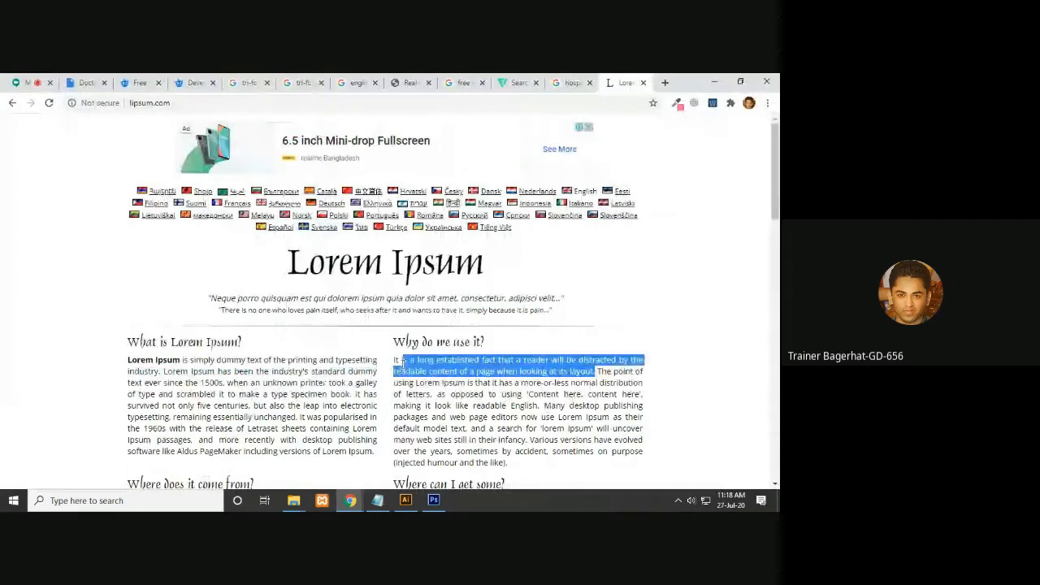
right_click(422, 369)
left_click(435, 375)
left_click(714, 82)
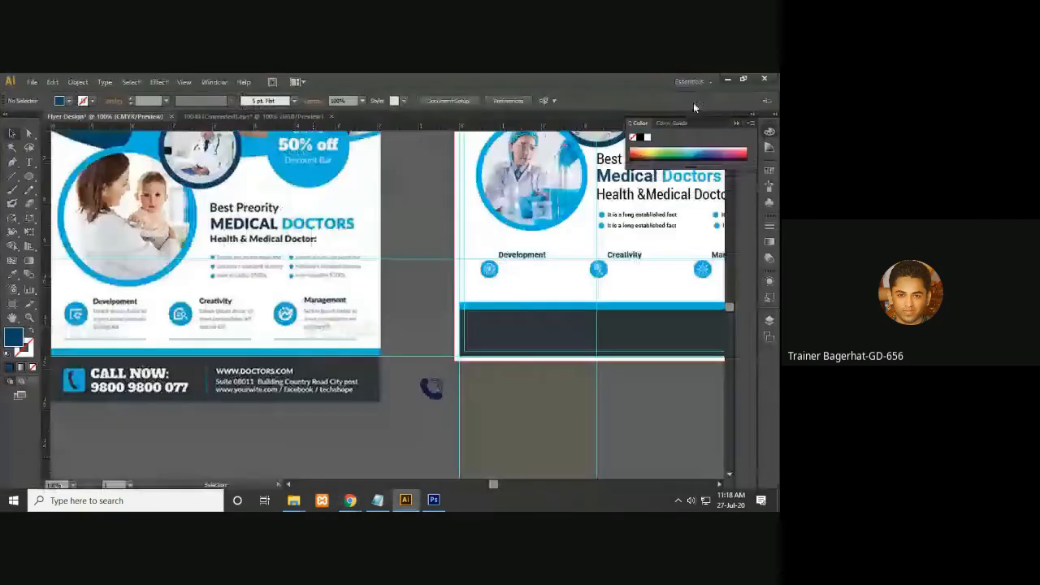
- Try to start a text block beside the gear icon under the "Development" heading with the Type tool
left_click(30, 161)
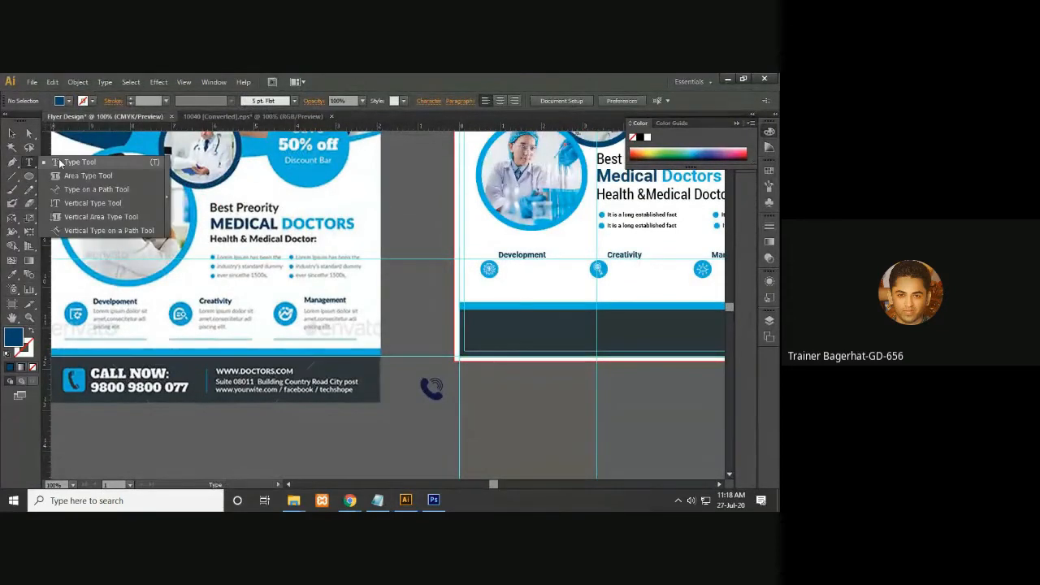
left_click(59, 162)
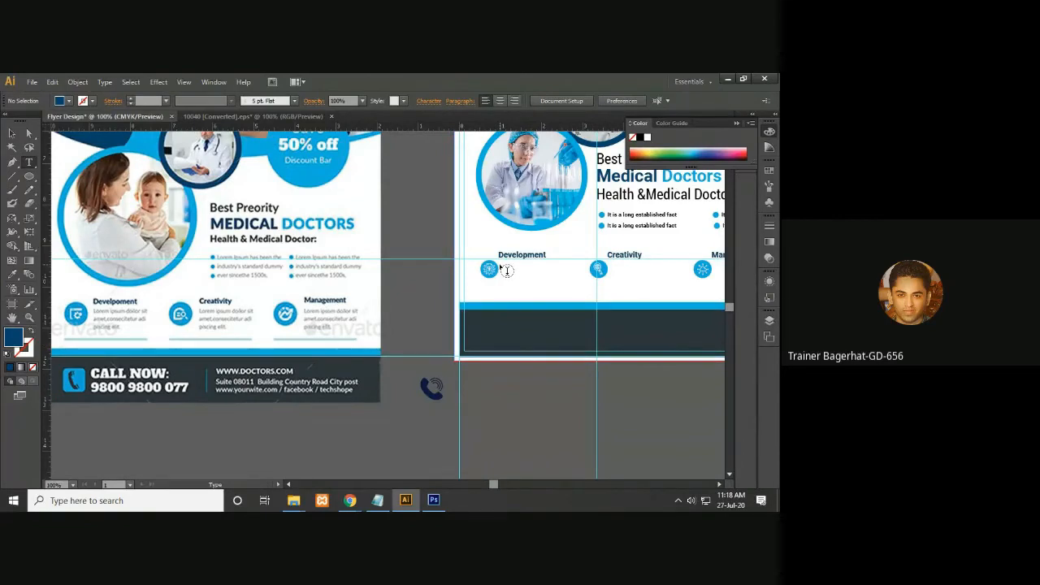
left_click(530, 300)
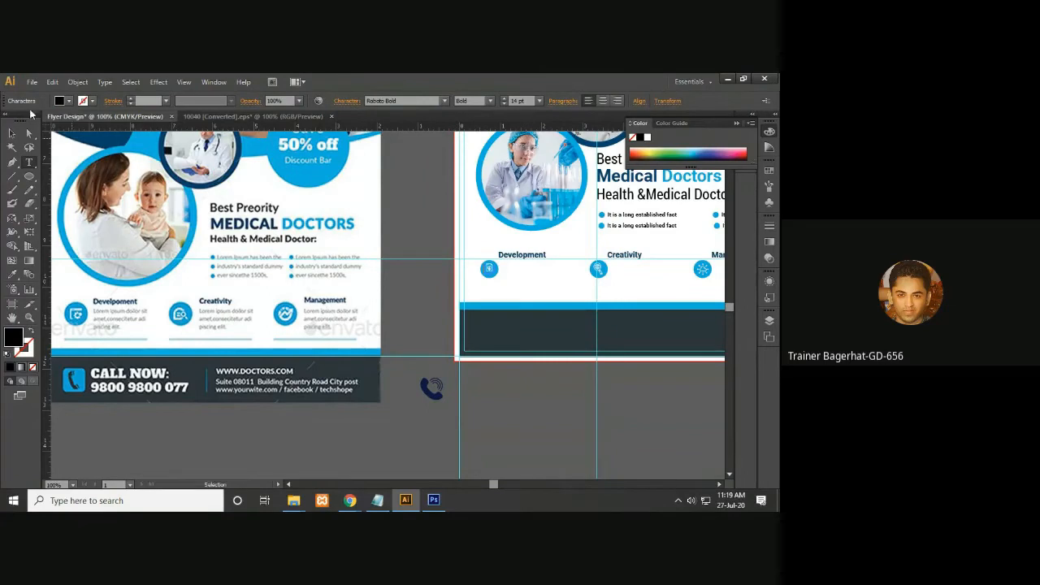
key("Escape")
left_click(424, 195)
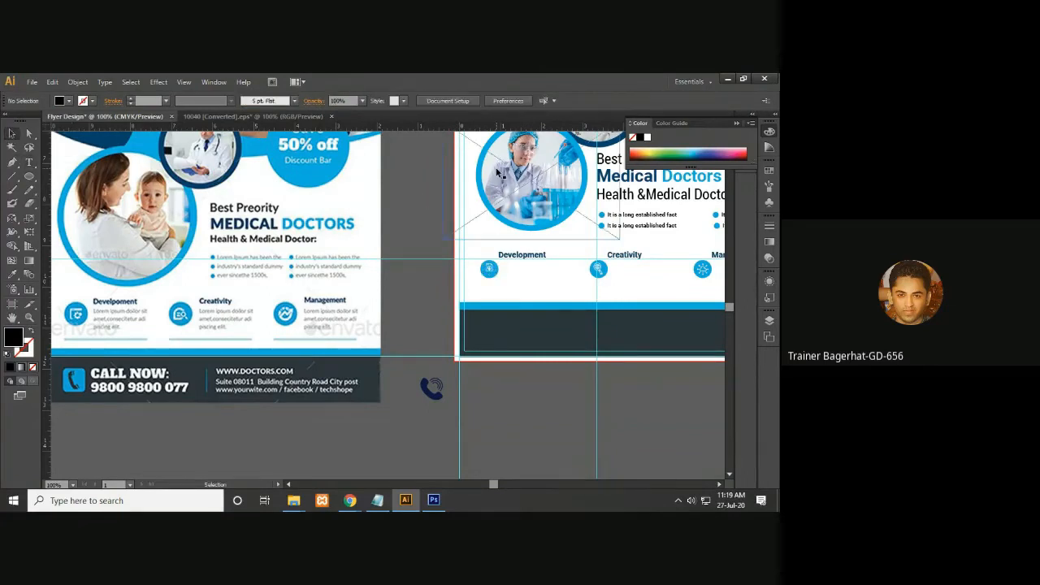
- Undo the text placement that altered the gear shape in the first blue circle
key("ctrl+plus")
key("ctrl+plus")
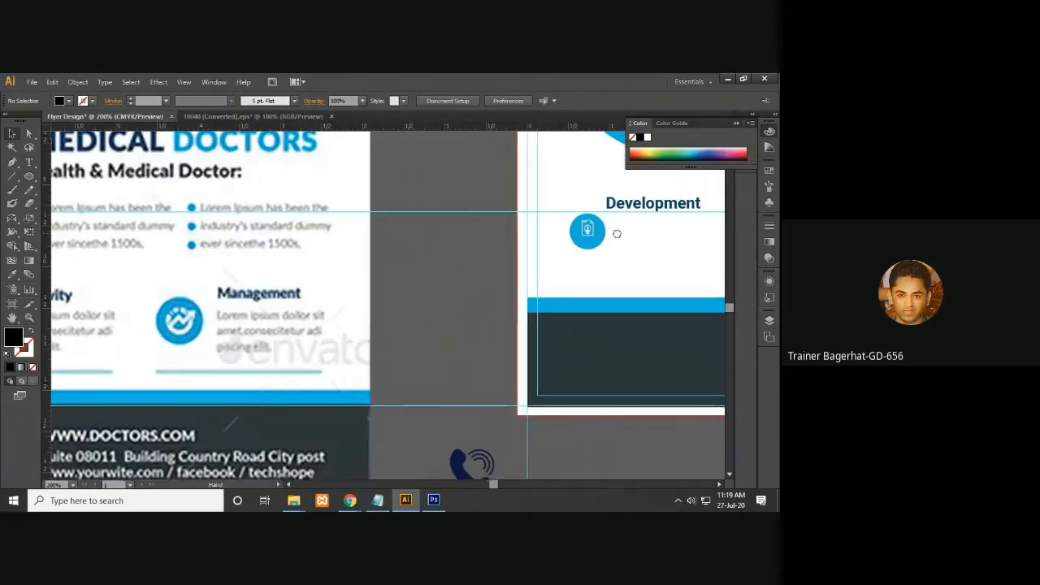
left_click_drag(647, 230, 480, 251)
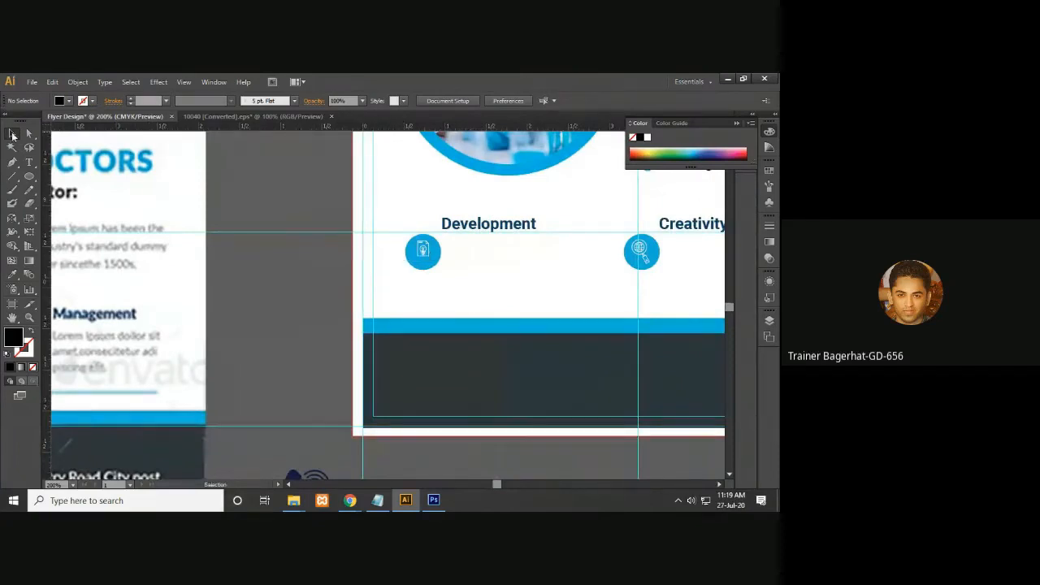
left_click(438, 257)
left_click(527, 280)
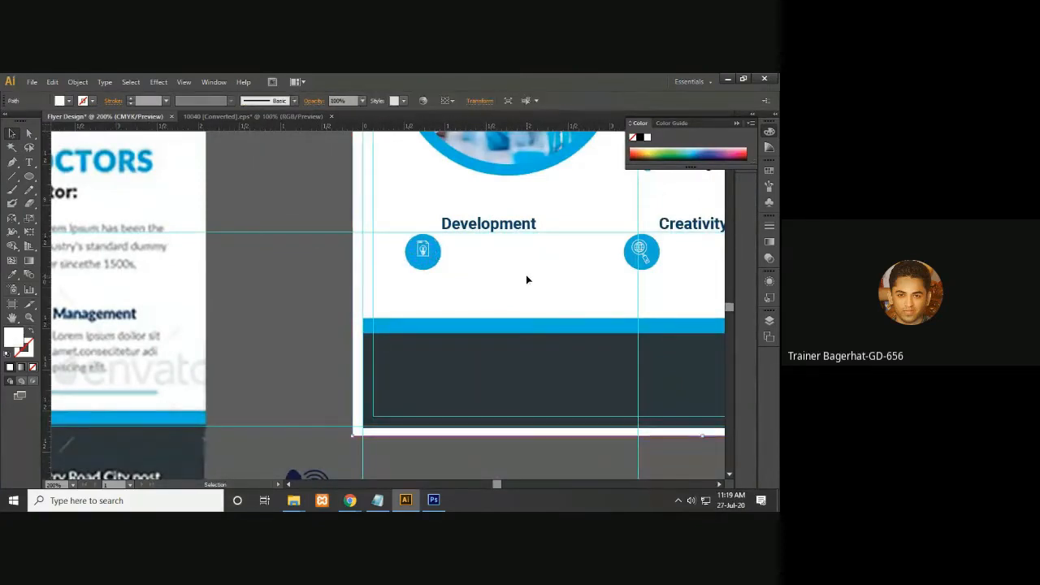
key("ctrl+z")
key("ctrl+z")
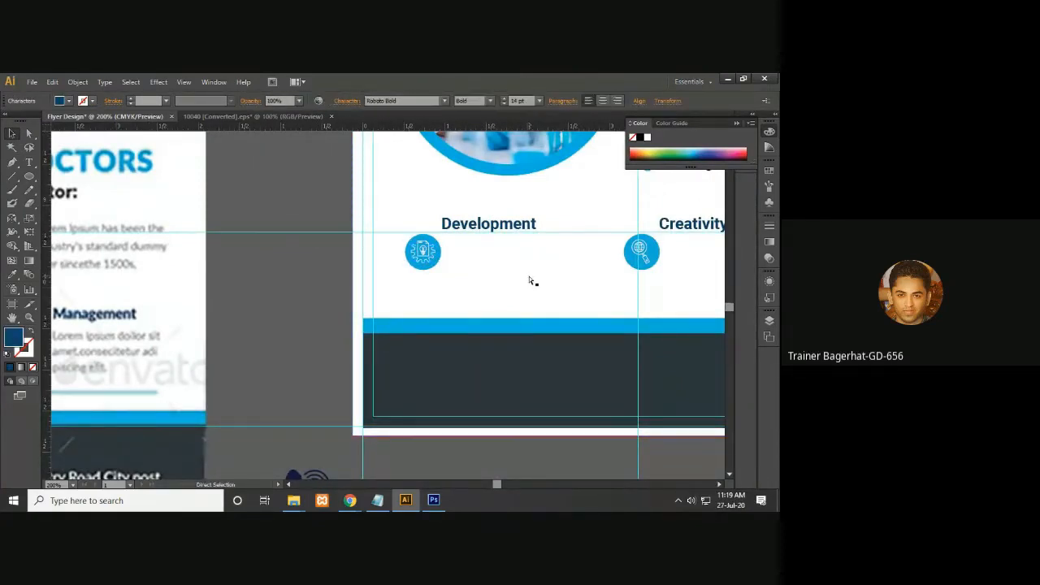
left_click(521, 277)
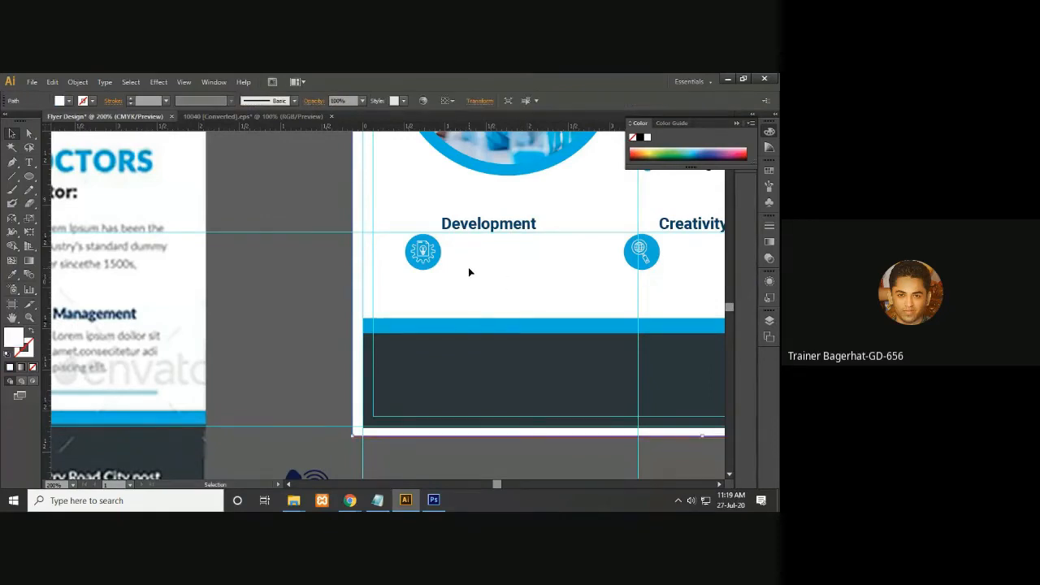
key("ctrl+minus")
key("ctrl+minus")
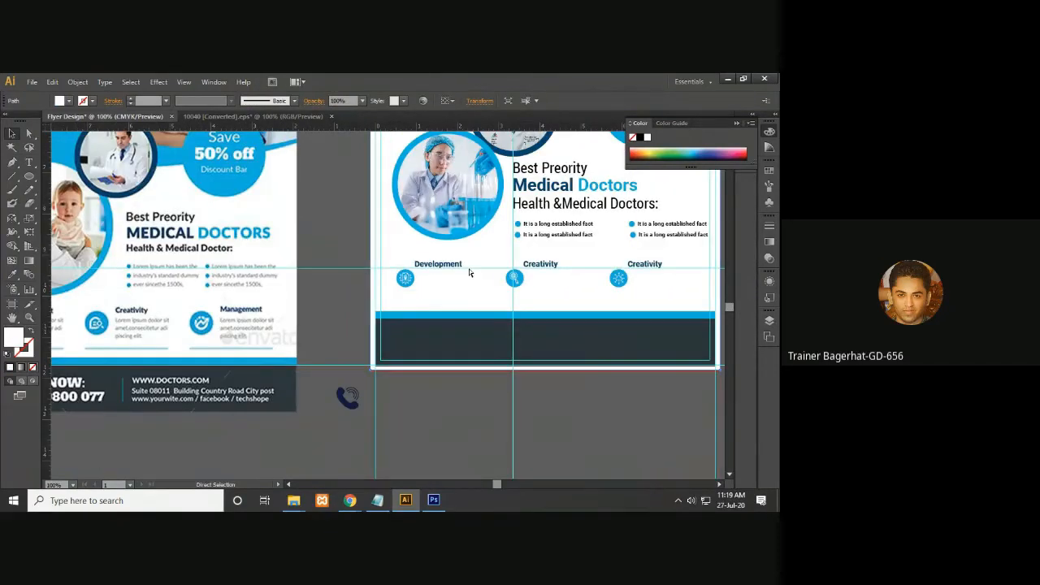
key("ctrl+z")
- Draw a rectangular text area below the "Development" heading, just beside the gear icon
key("ctrl+plus")
key("ctrl+plus")
key("ctrl+plus")
key("ctrl+plus")
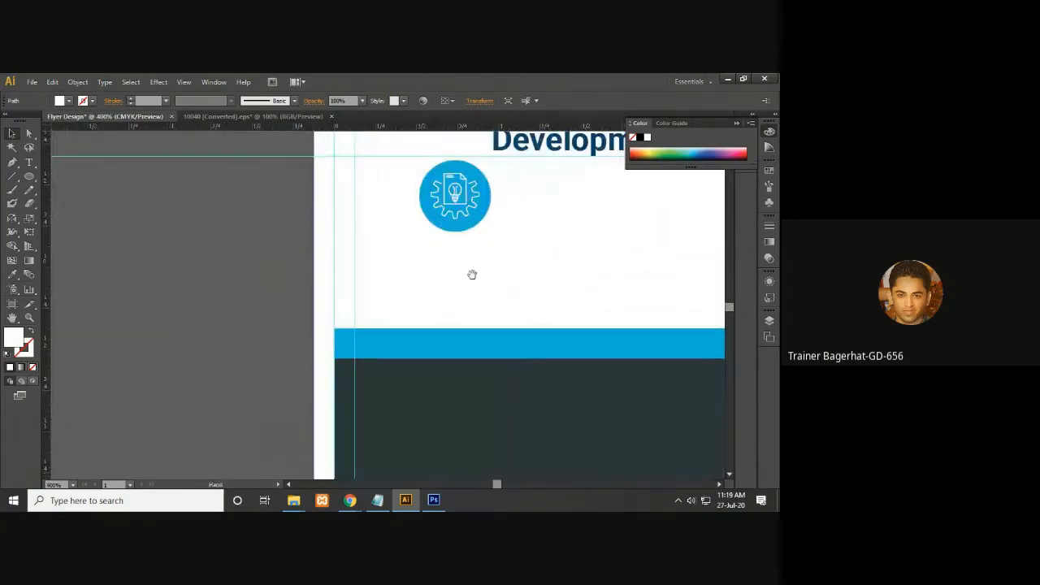
left_click_drag(517, 296, 425, 391)
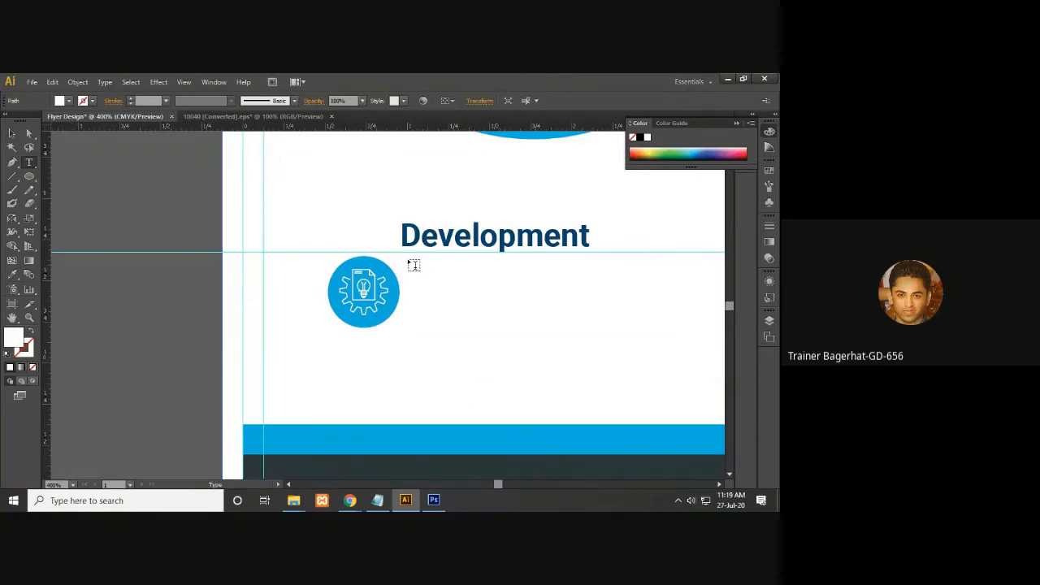
left_click_drag(406, 265, 663, 352)
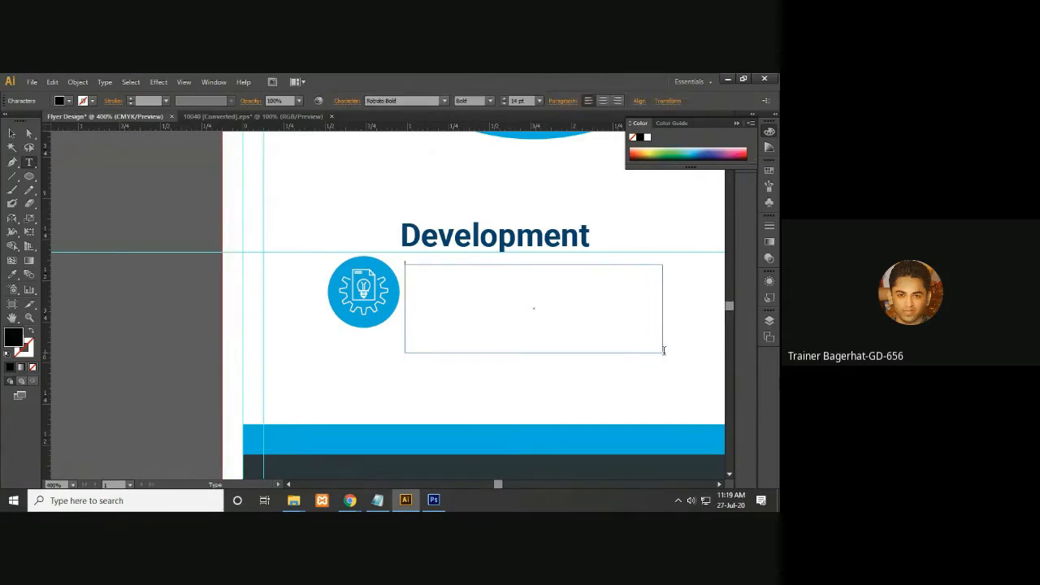
- Paste the copied placeholder sentence into the text area under "Development"
key("ctrl+minus")
key("ctrl+minus")
key("ctrl+minus")
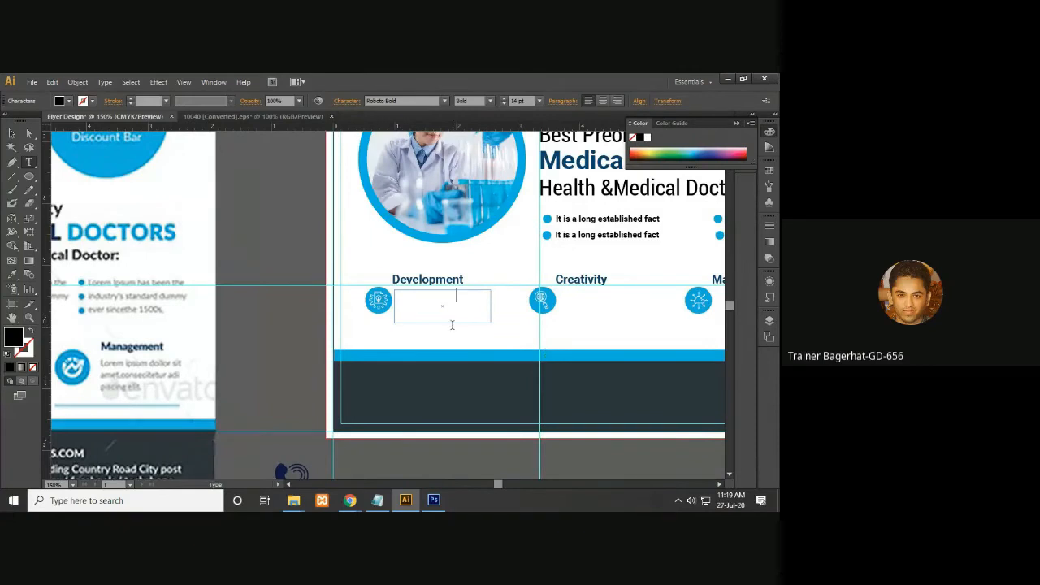
key("Escape")
double_click(481, 309)
key("ctrl+v")
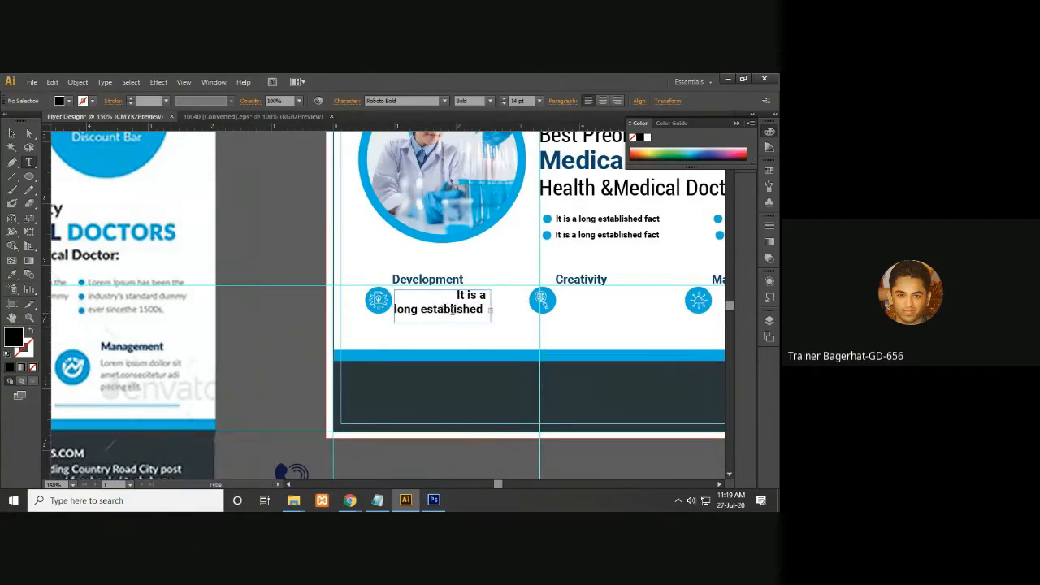
- Set the font size of all the placeholder text under "Development" to 10 pt
left_click(468, 306)
key("ctrl+a")
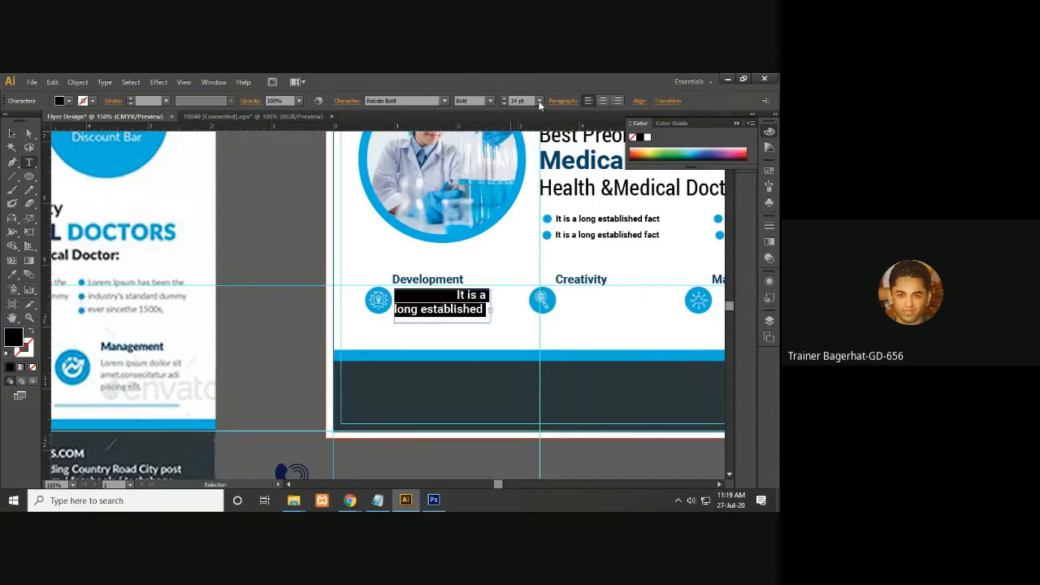
left_click(539, 100)
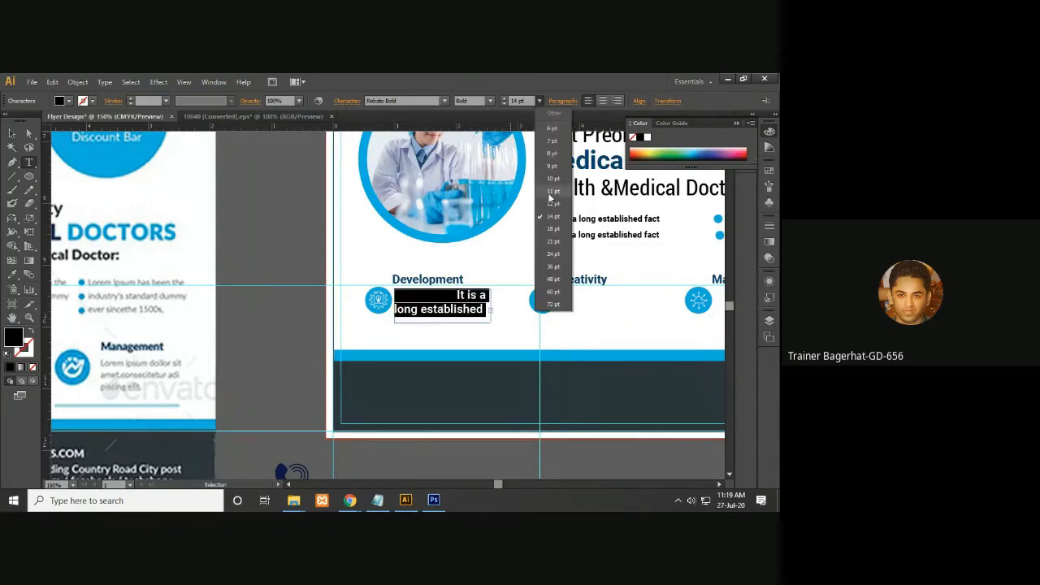
left_click(552, 179)
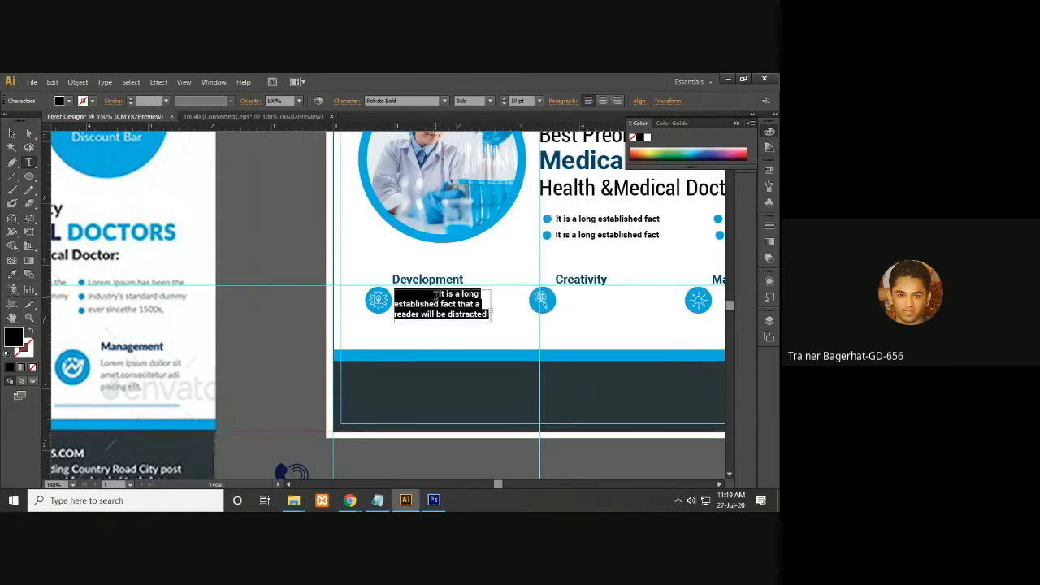
- Delete the blank space in front of the placeholder sentence under "Development" so it starts at the text area's left edge
left_click(490, 317)
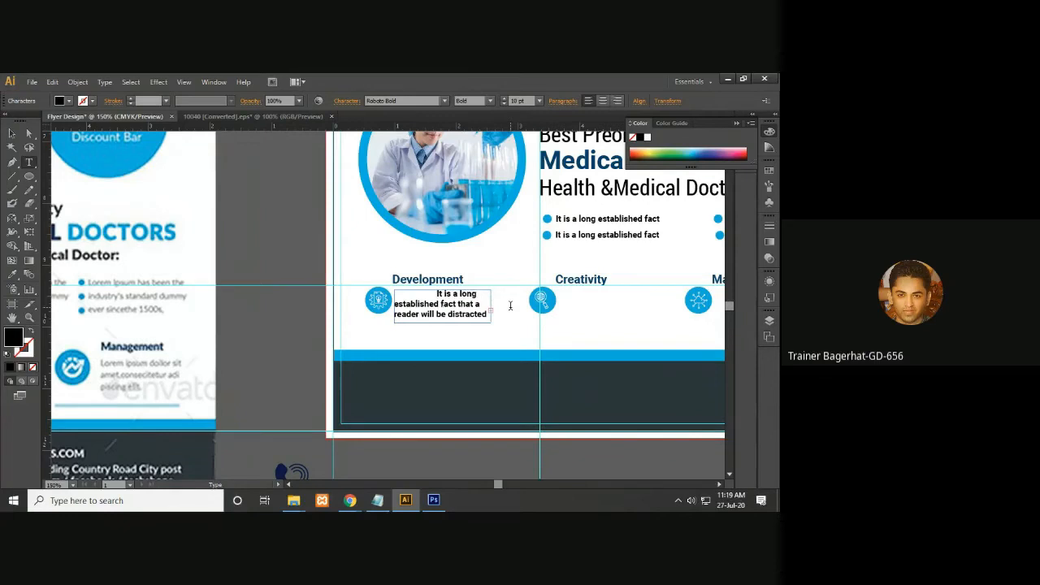
type("by the")
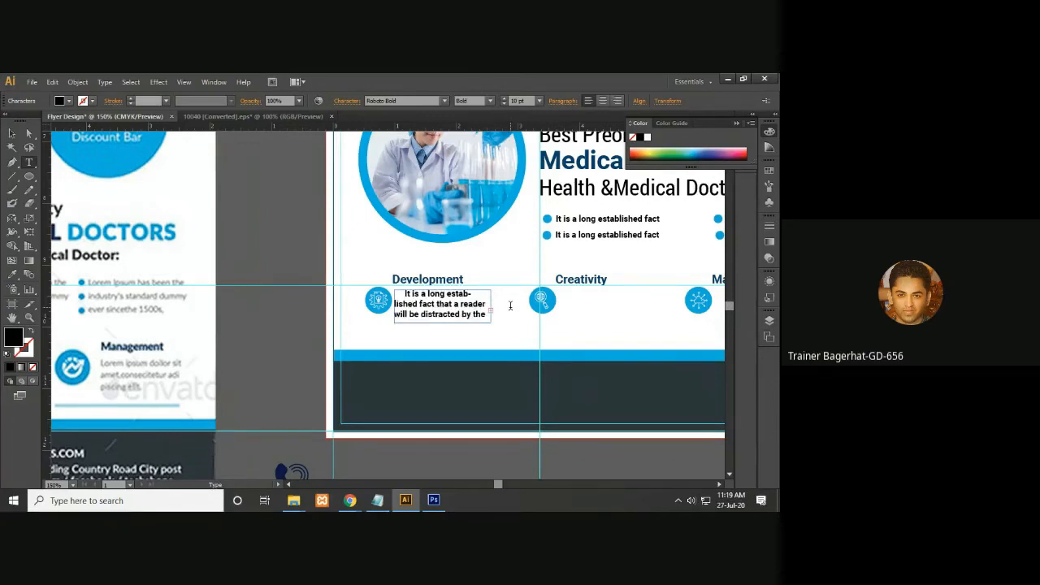
type(" read")
type("r")
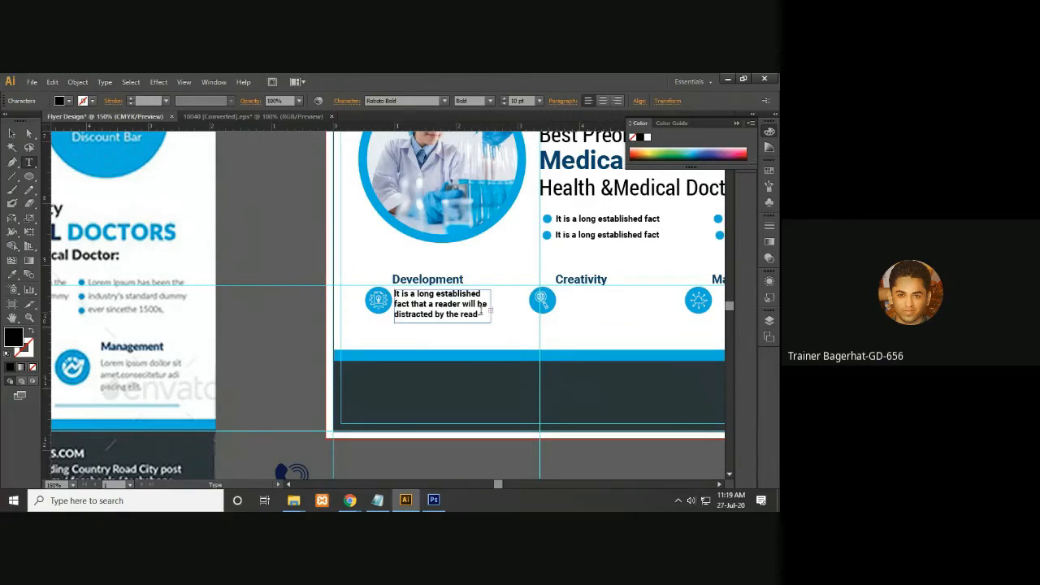
type("b")
key("BackSpace")
key("BackSpace")
key("BackSpace")
- Change the font of the placeholder text under "Development" to Roboto Condensed Regular
left_click(13, 133)
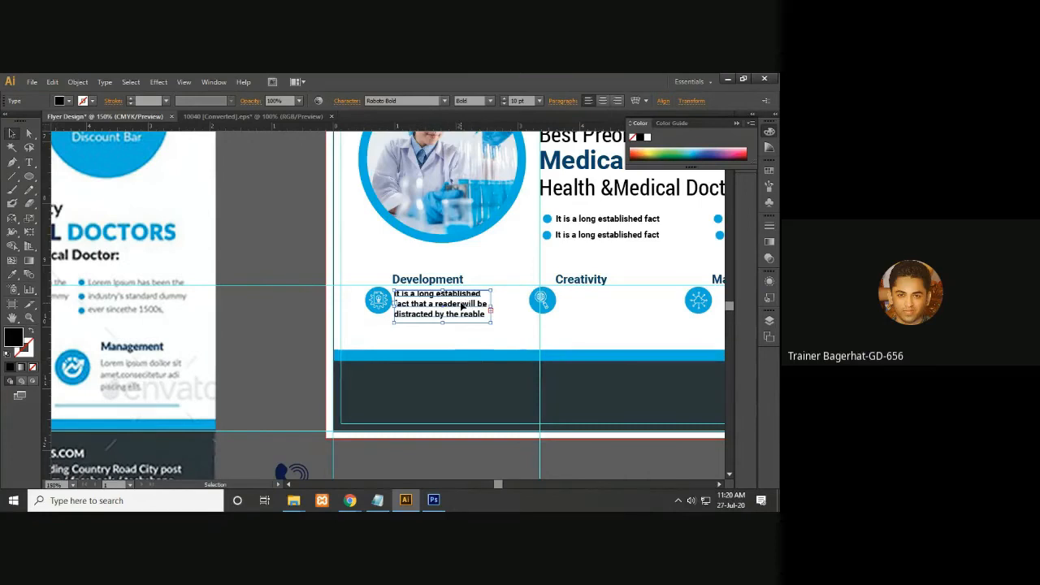
left_click(411, 101)
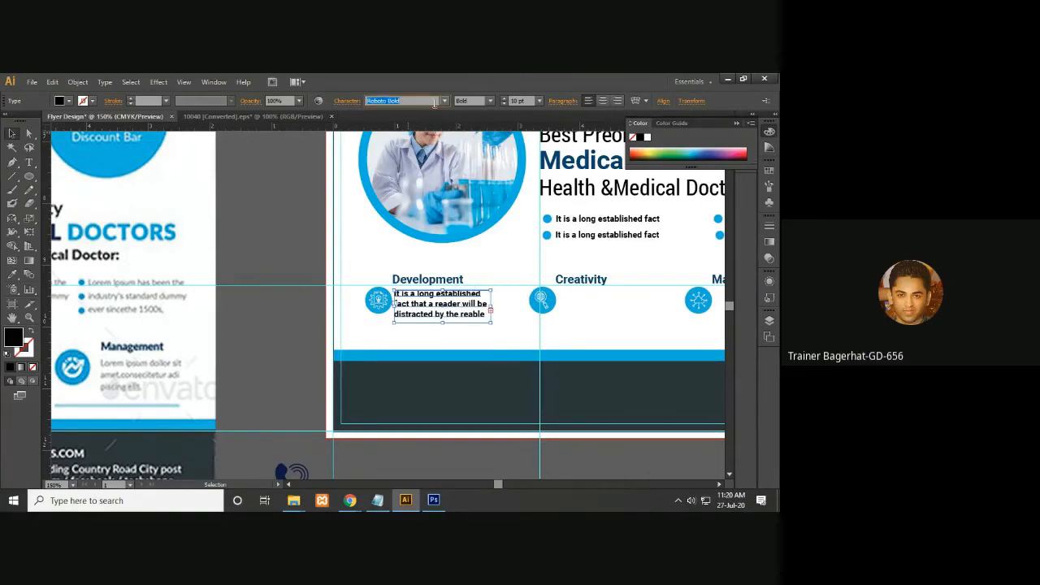
key("Return")
key("Down")
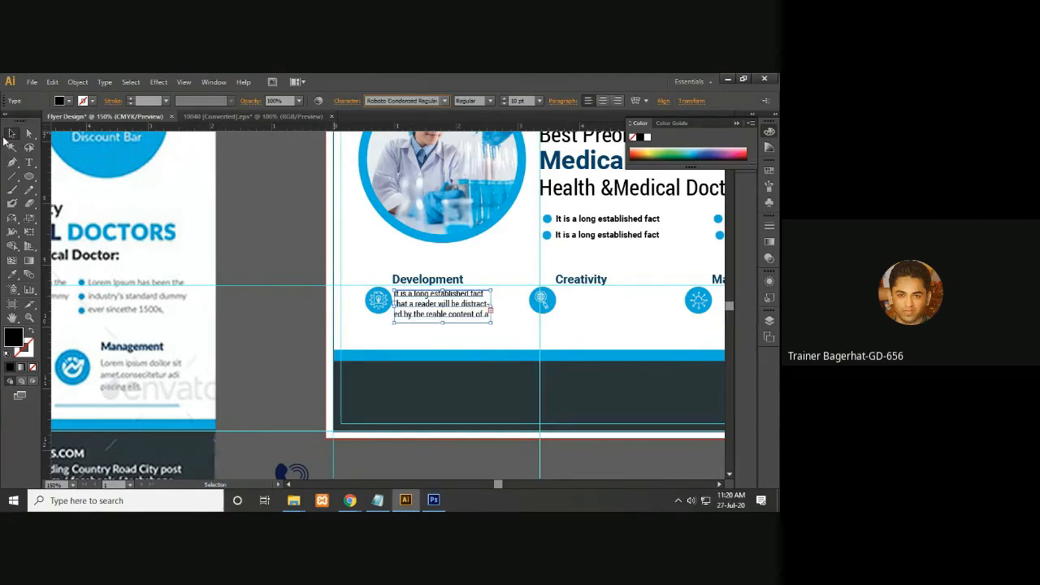
left_click(230, 215)
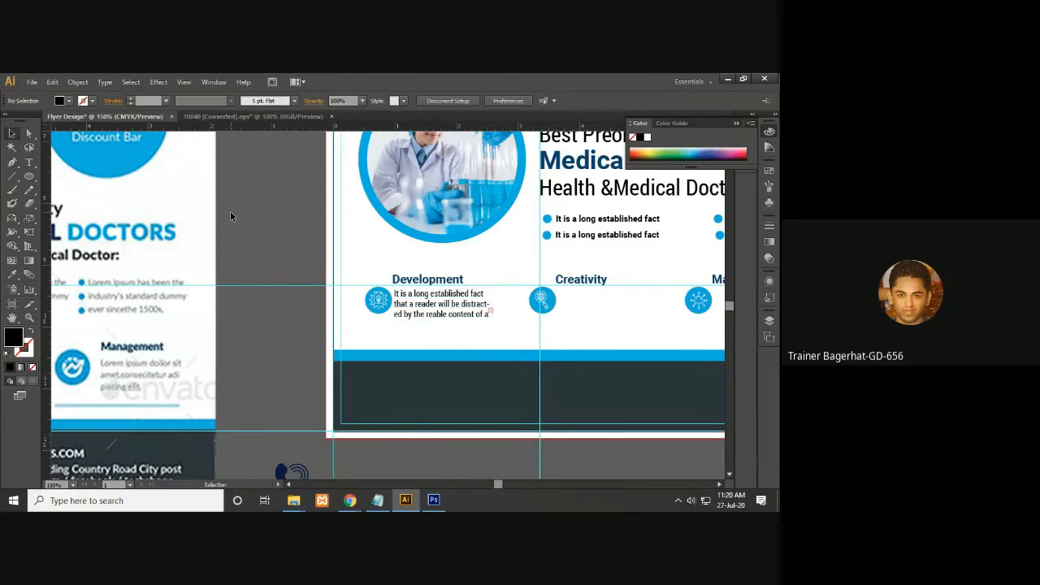
- Justify the placeholder paragraph under "Development" with its last line aligned left
left_click(429, 314)
left_click(216, 84)
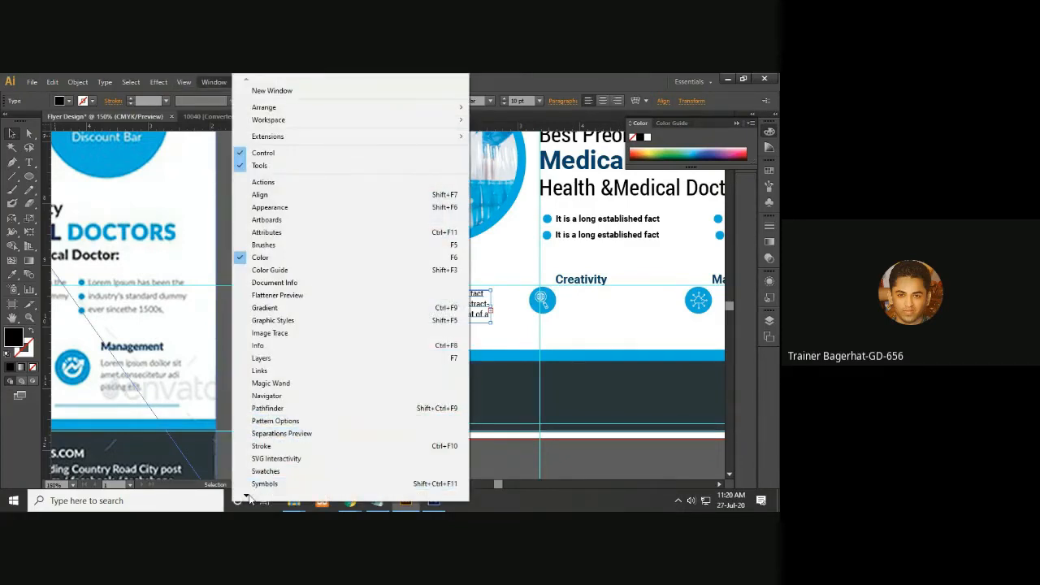
mouse_move(247, 498)
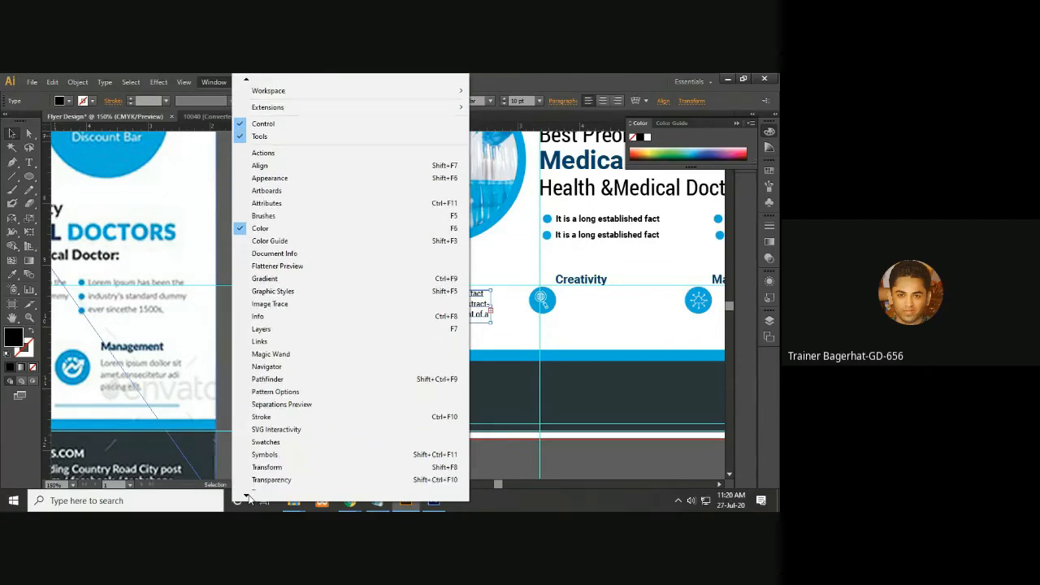
mouse_move(276, 463)
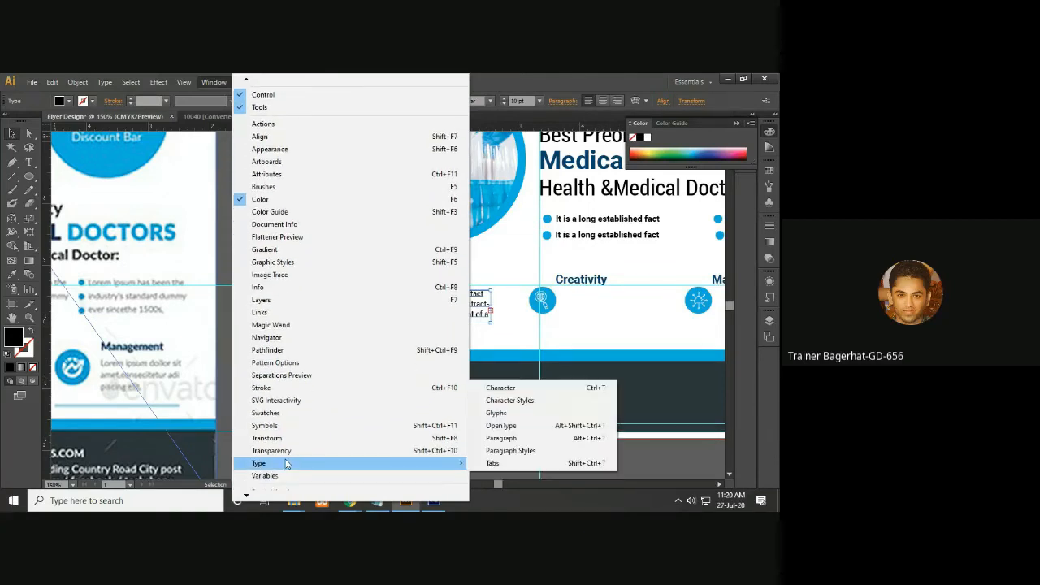
left_click(511, 439)
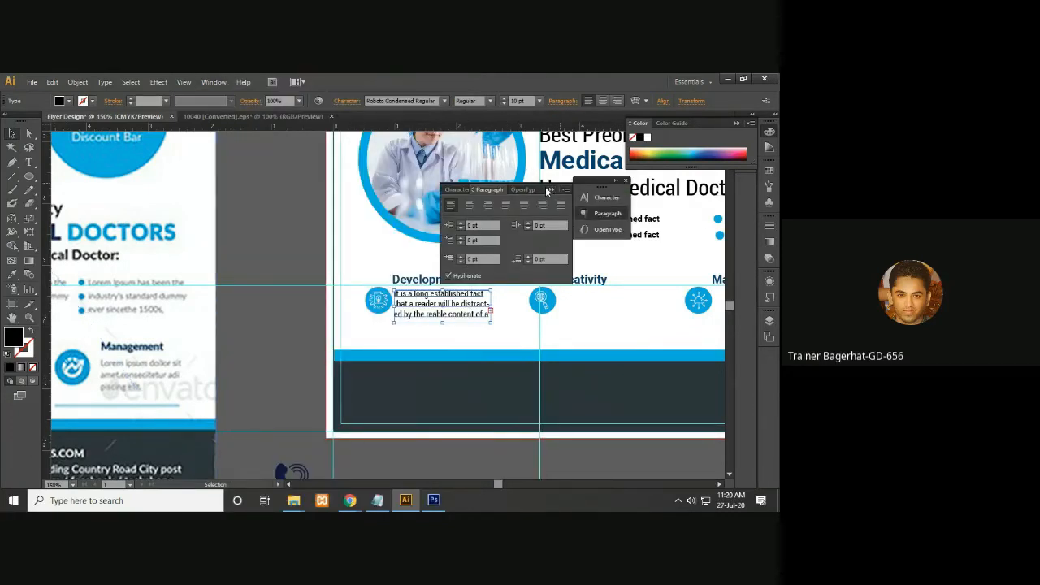
left_click_drag(544, 190, 694, 174)
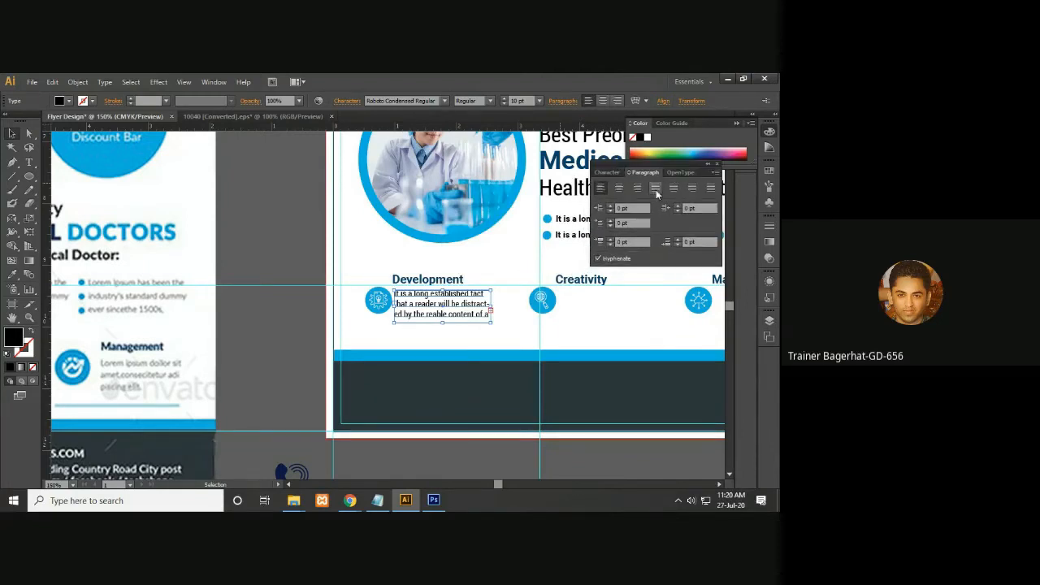
left_click(656, 189)
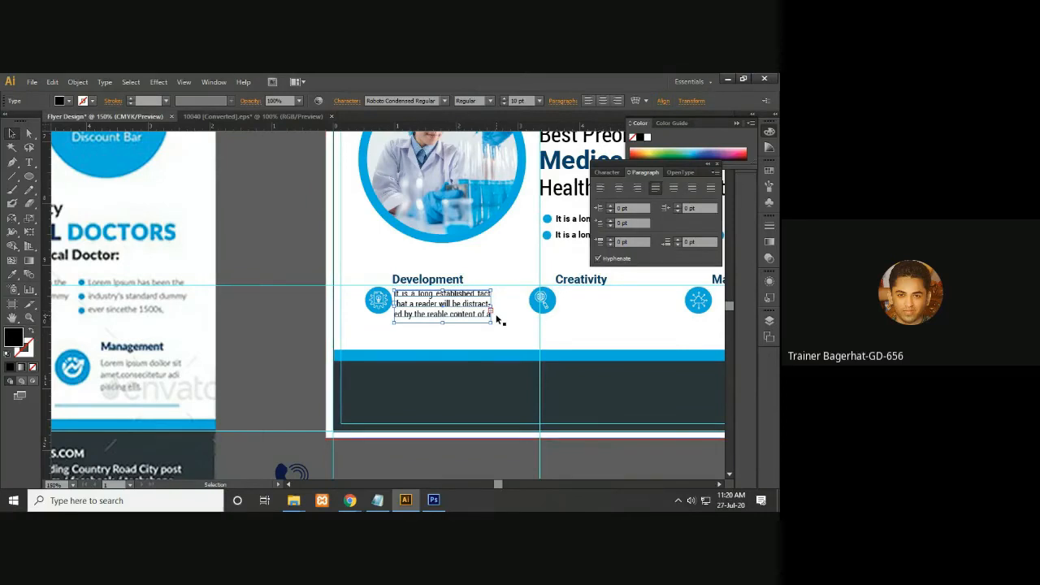
left_click(607, 172)
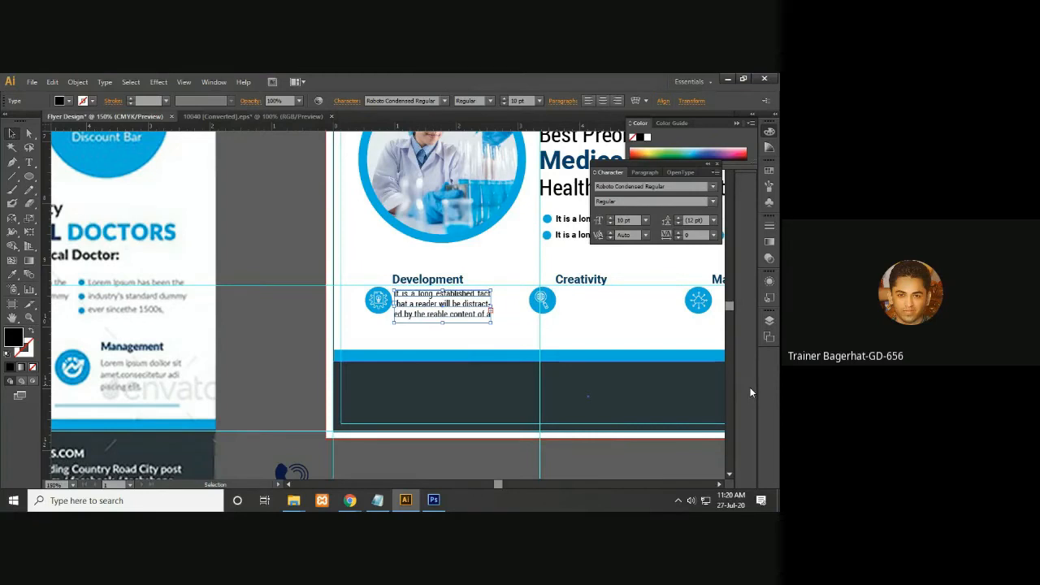
left_click(679, 172)
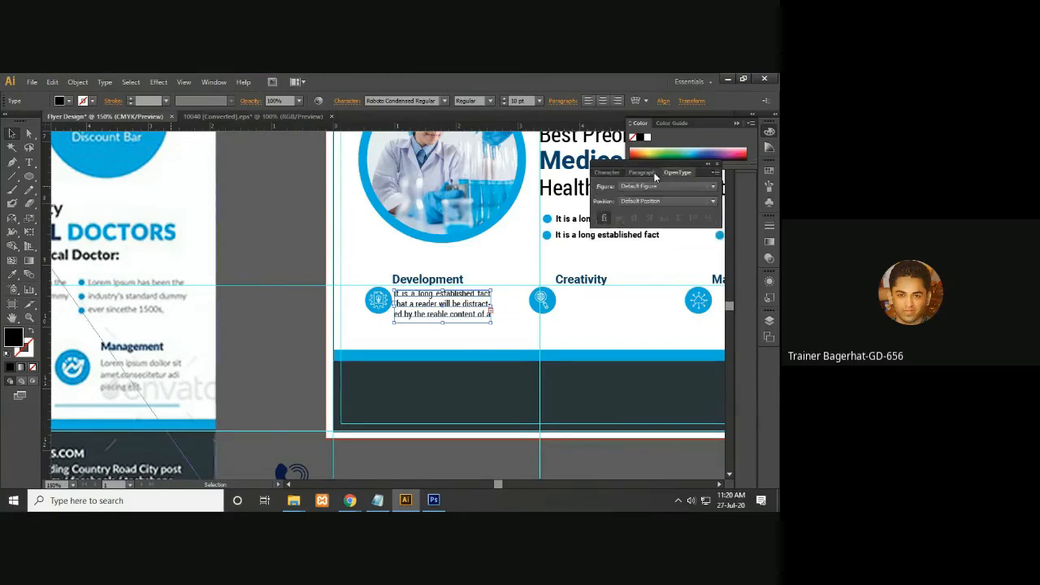
left_click(650, 174)
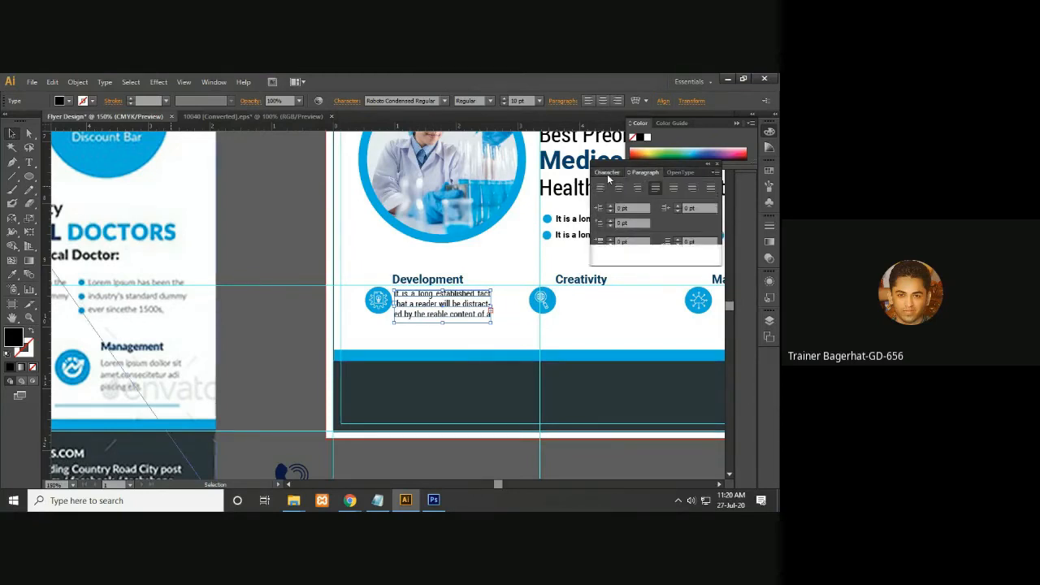
left_click(608, 176)
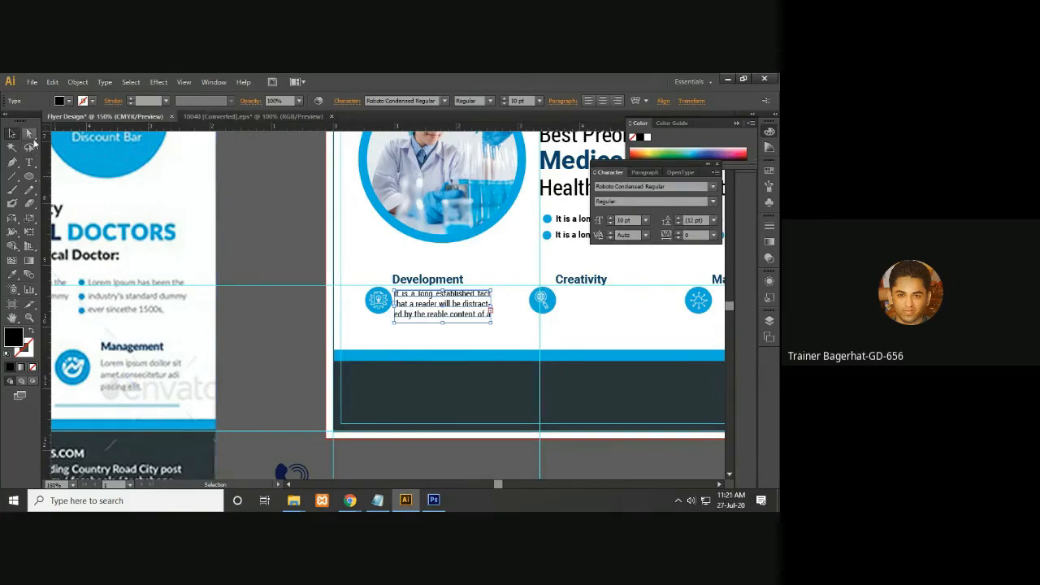
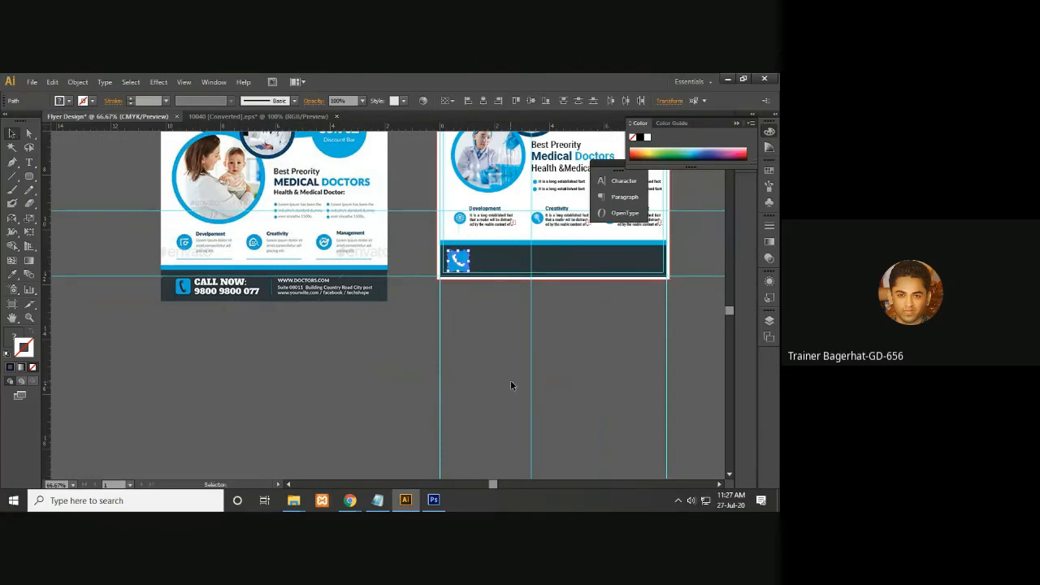
- Move the "Doctors" logo slightly right and down, away from the new flyer's top-left corner
key("space")
left_click_drag(361, 272, 335, 449)
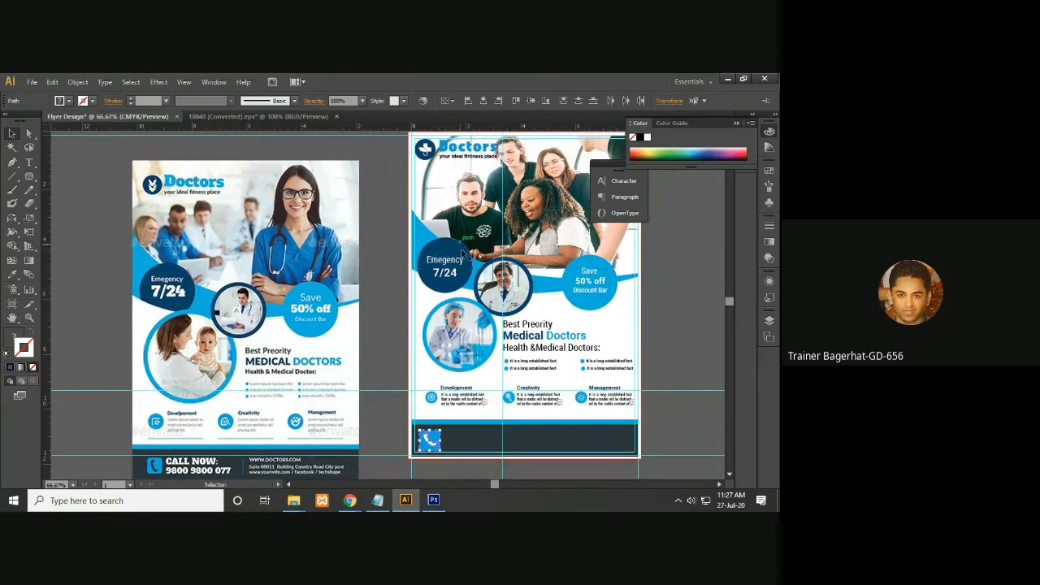
left_click(466, 157)
left_click_drag(465, 157, 477, 163)
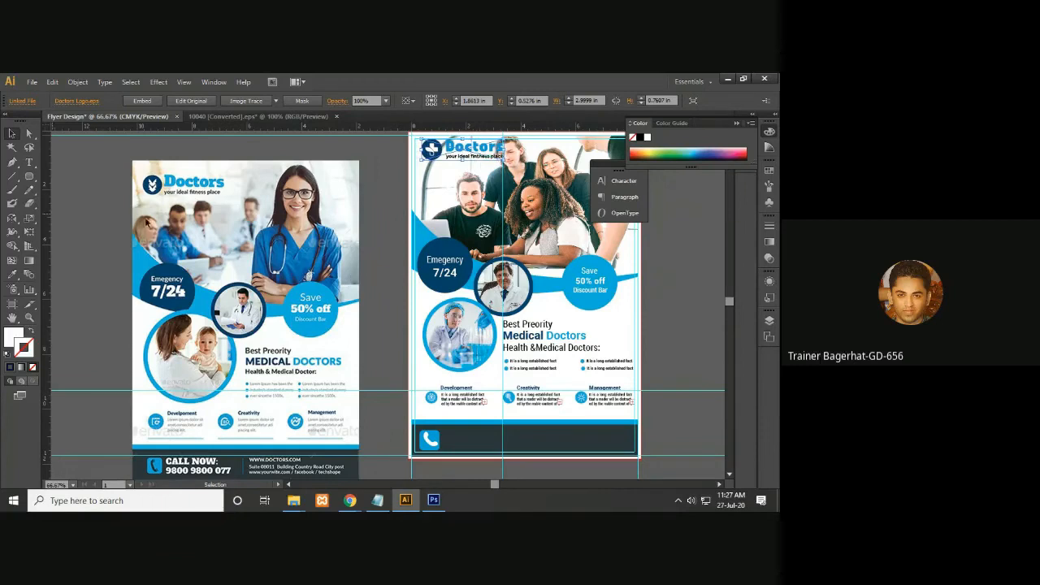
- Add a vertical ruler guide just inside the new flyer's left margin, along the "Doctors" logo's left edge
left_click(93, 332)
left_click_drag(47, 252, 420, 302)
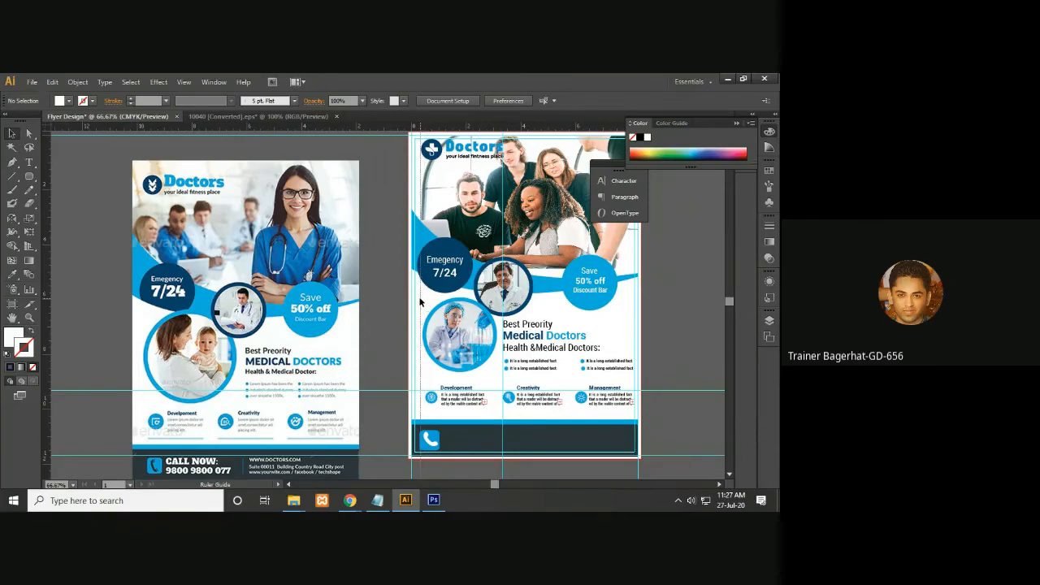
left_click_drag(420, 302, 419, 302)
key("ctrl+plus")
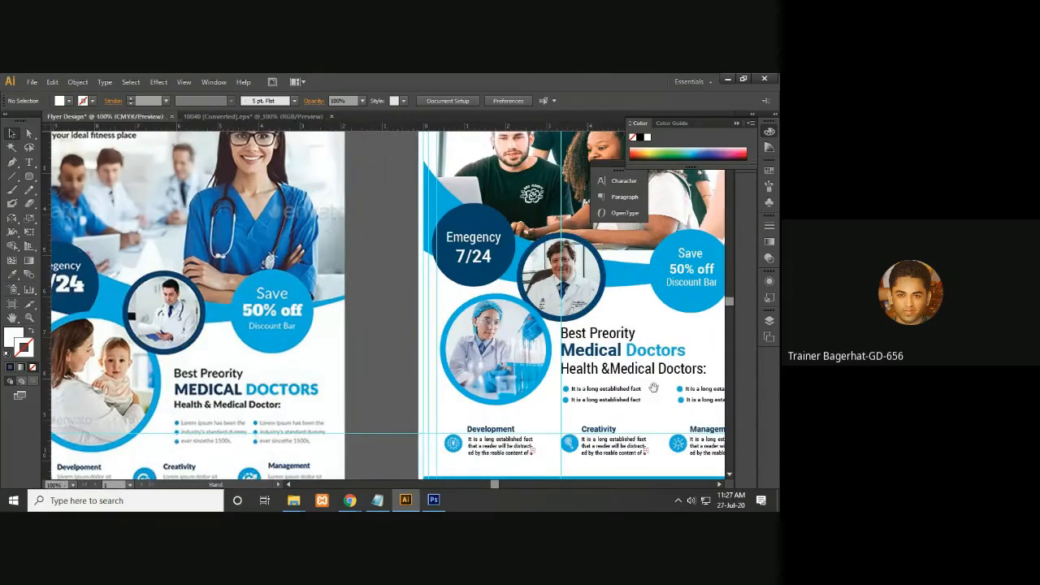
scroll(514, 307, "right", 3)
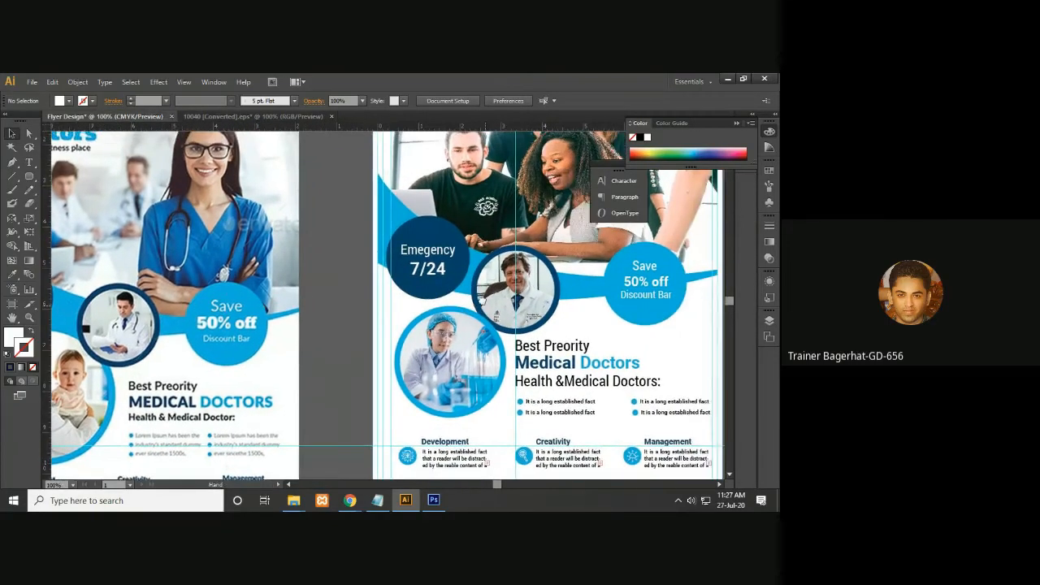
scroll(484, 303, "down", 3)
scroll(482, 331, "down", 2)
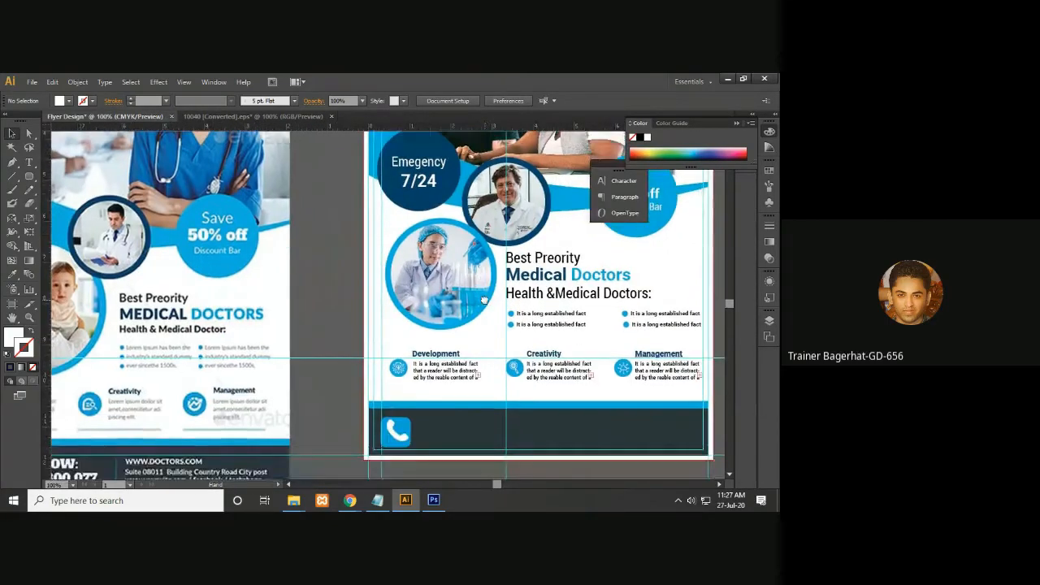
left_click(406, 436)
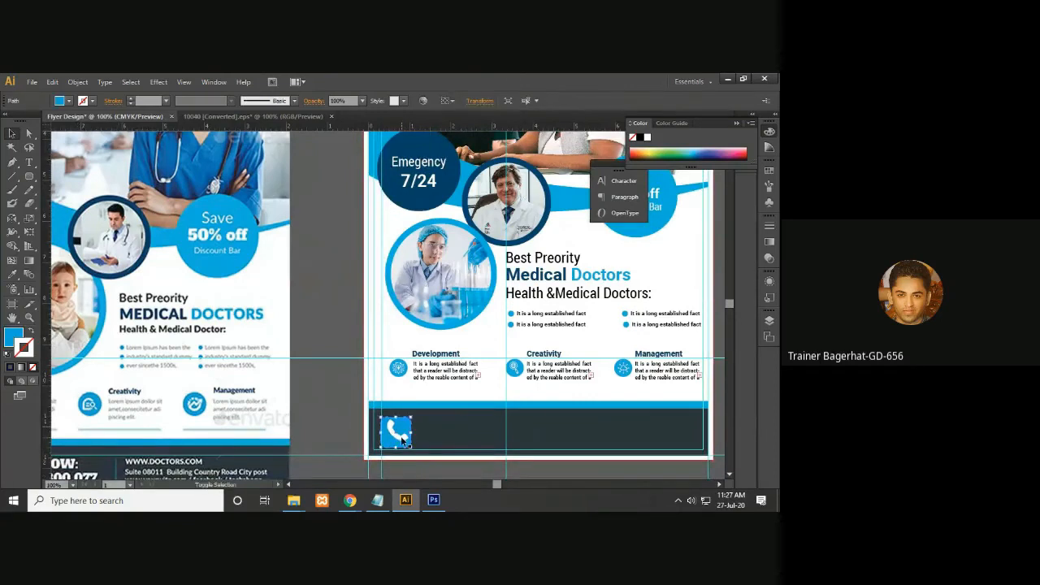
left_click(468, 420)
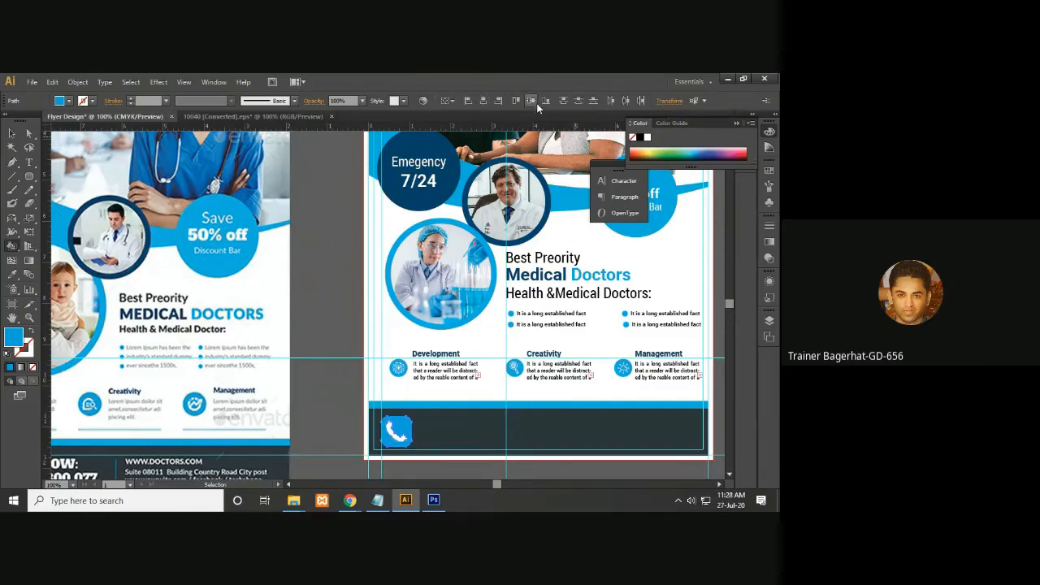
key("k")
left_click(413, 439)
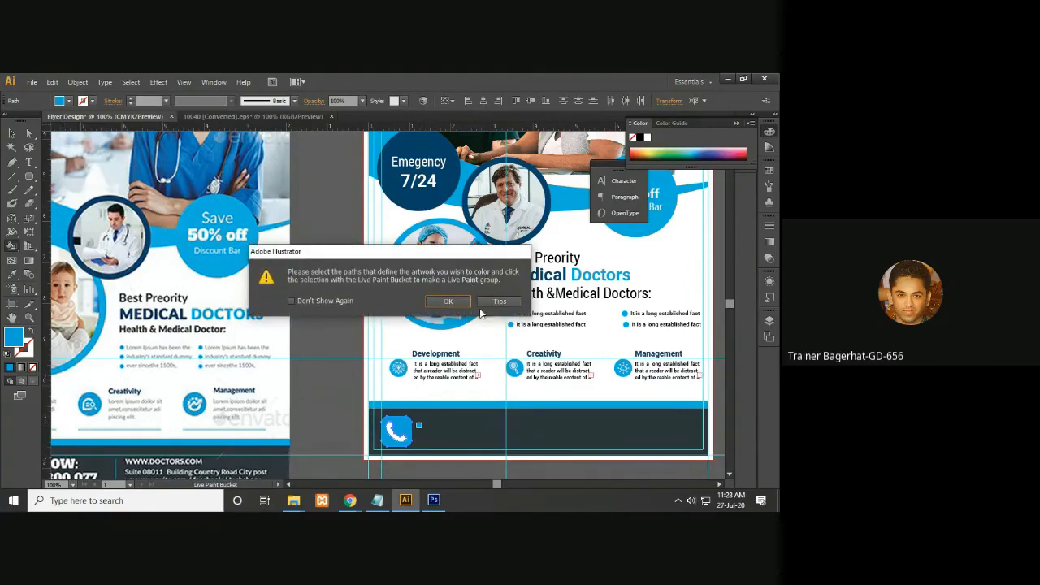
left_click(451, 301)
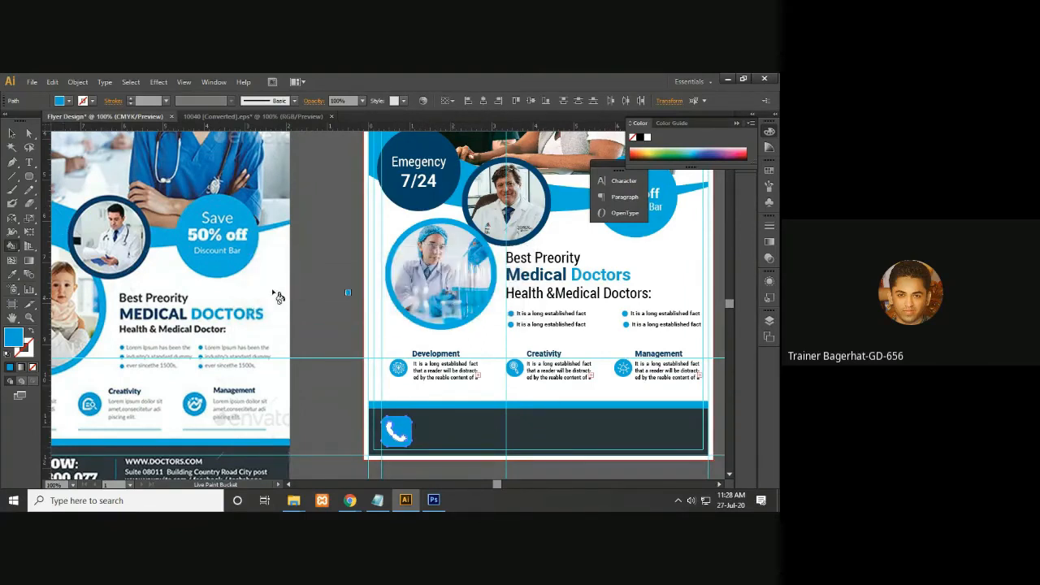
left_click(12, 147)
left_click(331, 312)
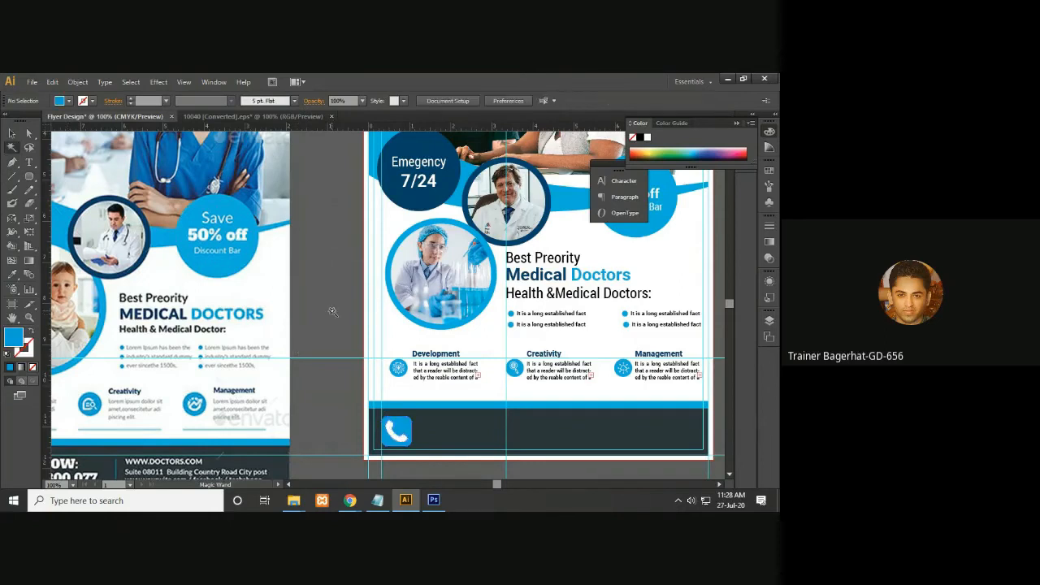
- Group the white phone handset with its blue rounded square in the new flyer's footer
left_click(12, 133)
left_click(404, 431)
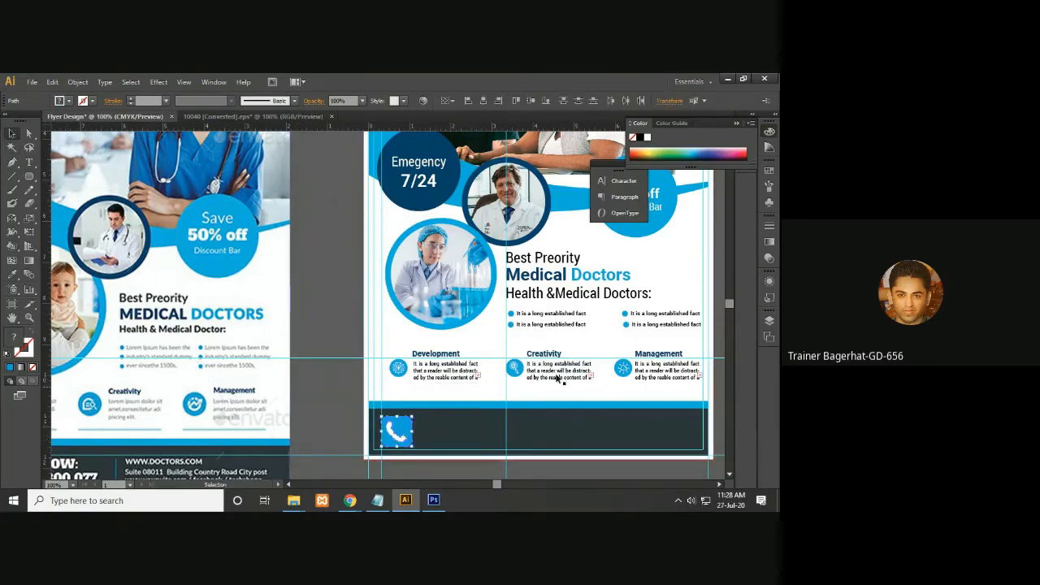
key("a")
key("v")
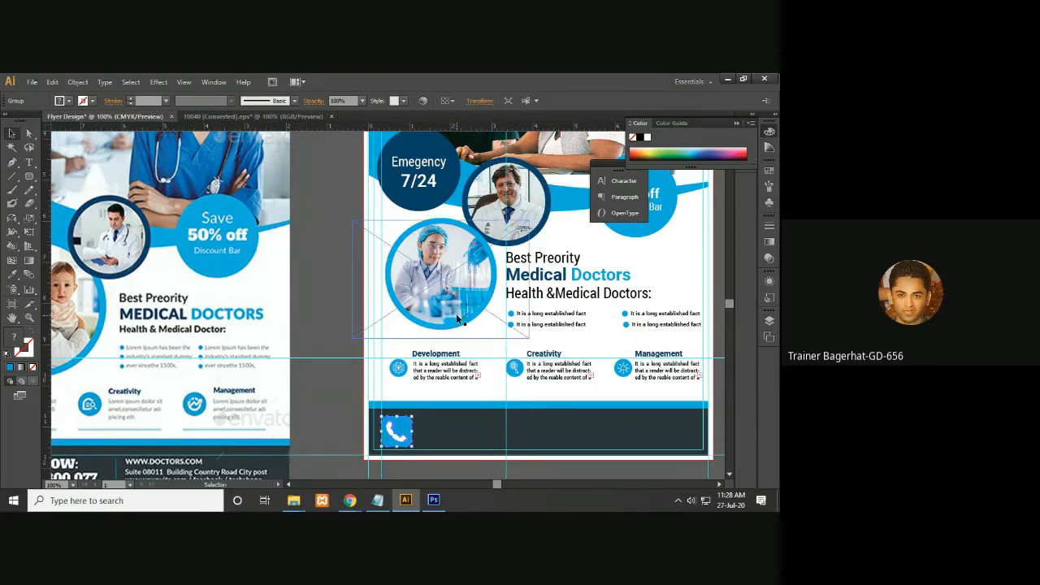
- Scale down the grouped phone icon in the new flyer's footer and nudge it slightly right of the vertical guide
left_click_drag(412, 417, 465, 376)
left_click(350, 412)
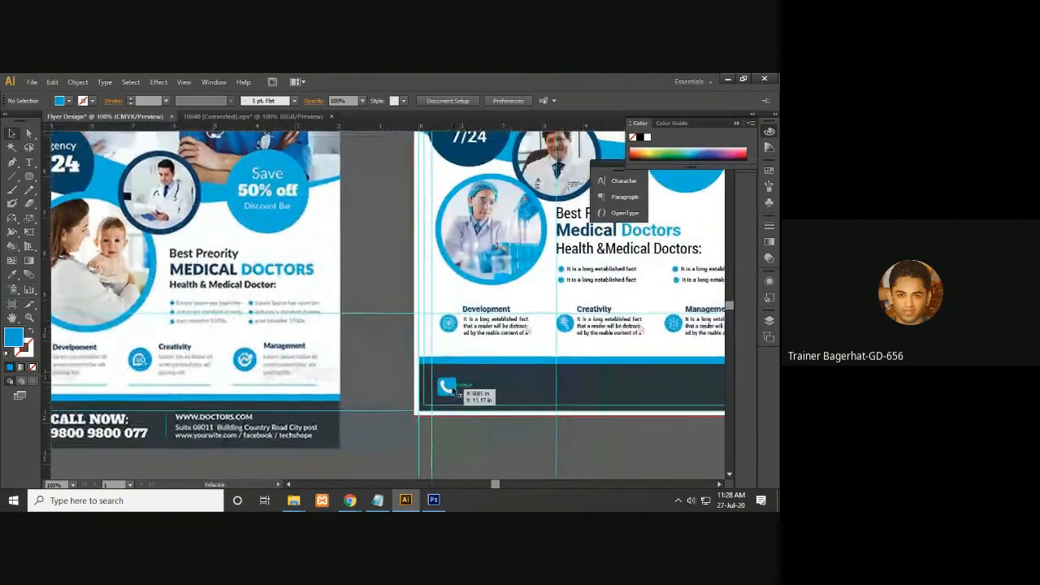
left_click(448, 387)
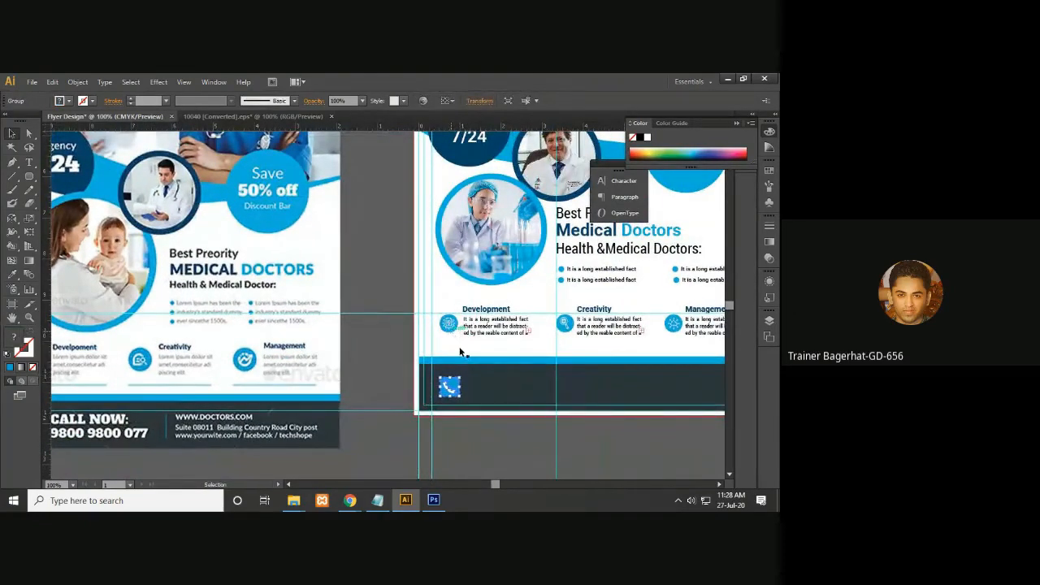
key("Right")
left_click(509, 461)
left_click_drag(455, 439, 619, 422)
left_click(615, 373)
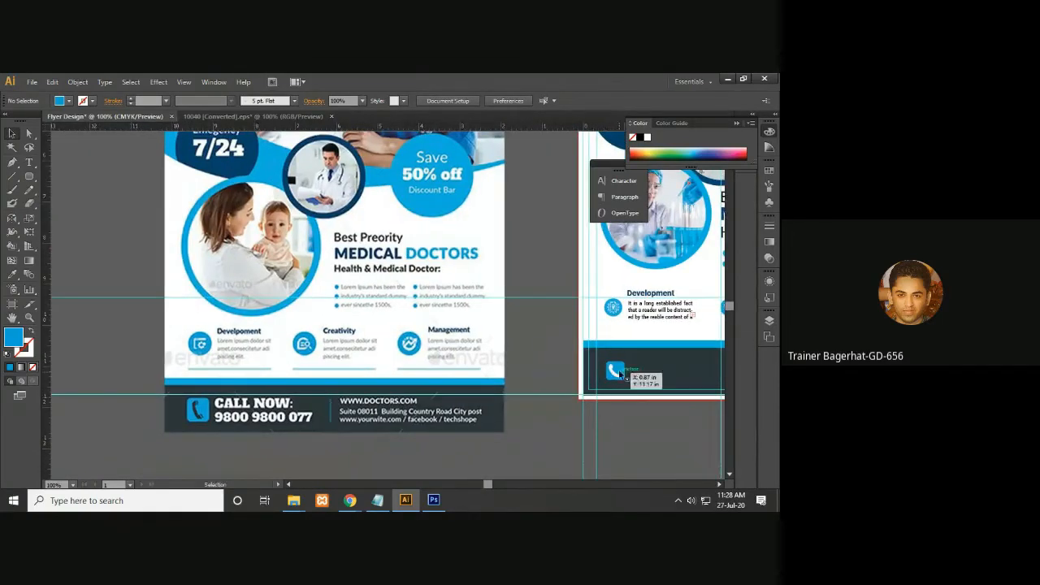
left_click(629, 459)
left_click_drag(448, 436, 354, 398)
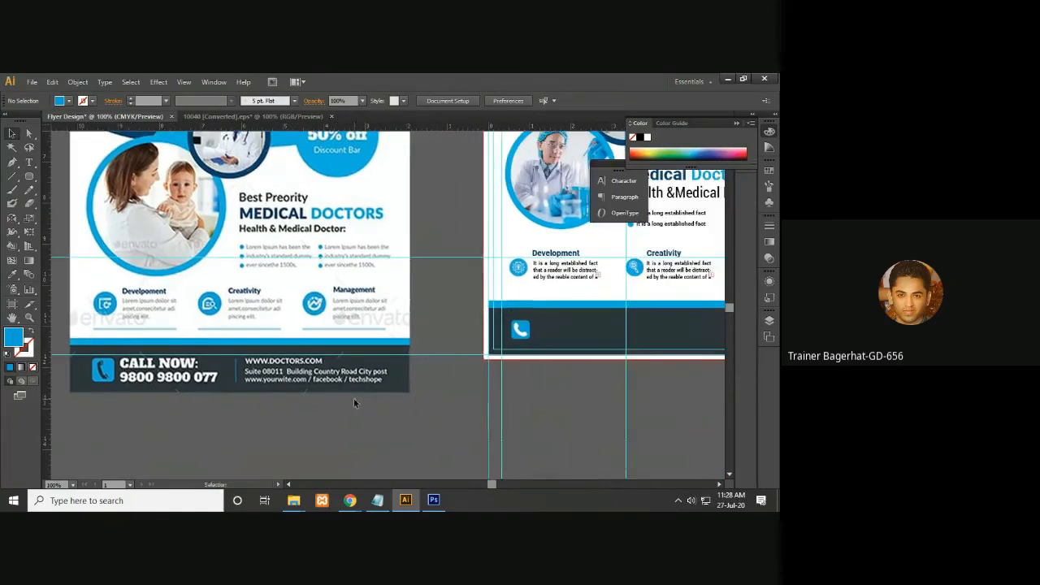
- Add a two-line 21 pt text with "Call Now :" and the phone number on the empty canvas below the reference flyer
key("ctrl+minus")
key("t")
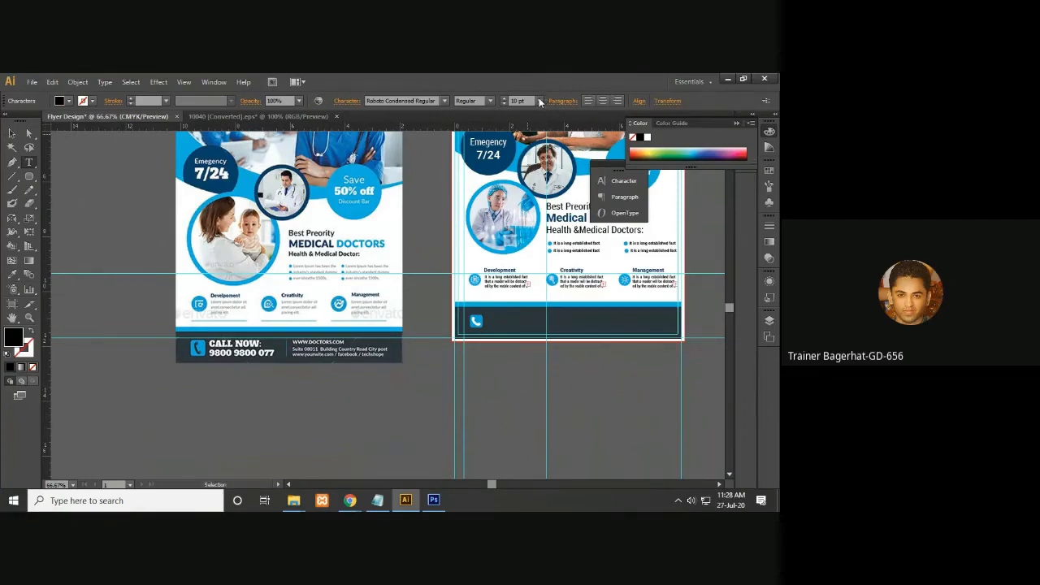
left_click(539, 101)
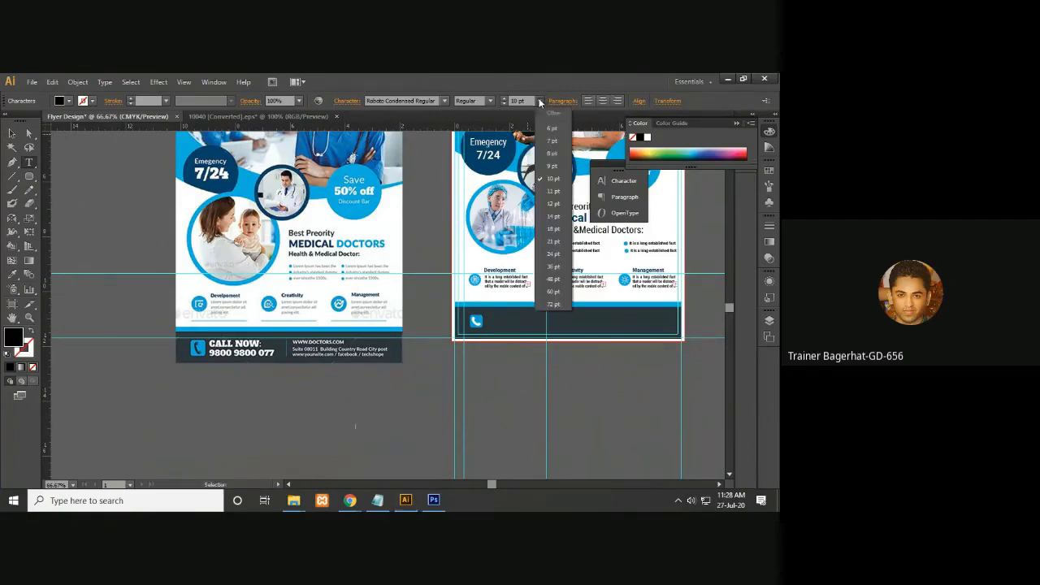
left_click(553, 241)
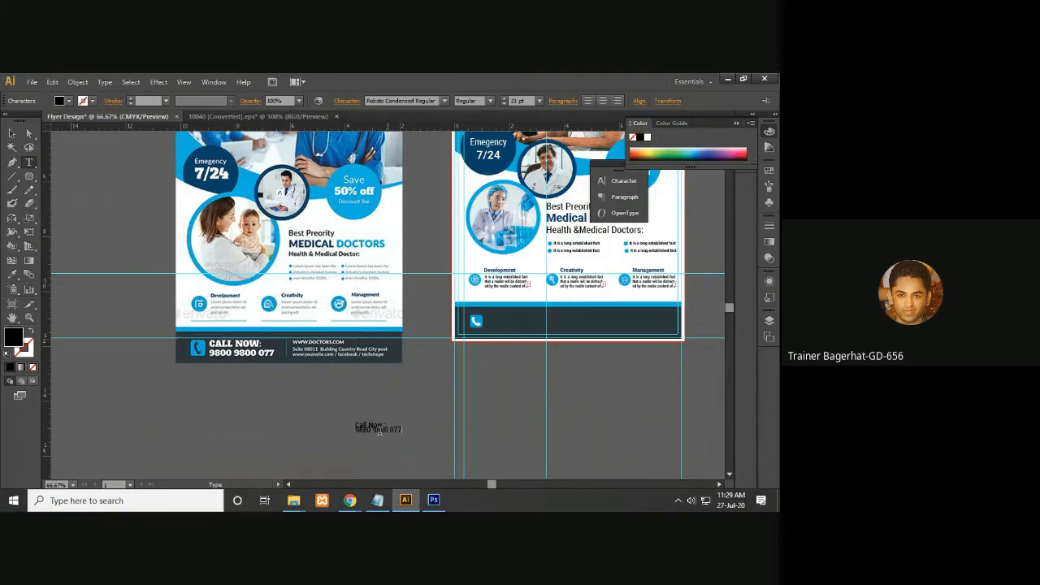
- Set the leading of the two-line "Call Now :" text to 24 pt
left_click_drag(400, 428, 323, 422)
left_click(734, 122)
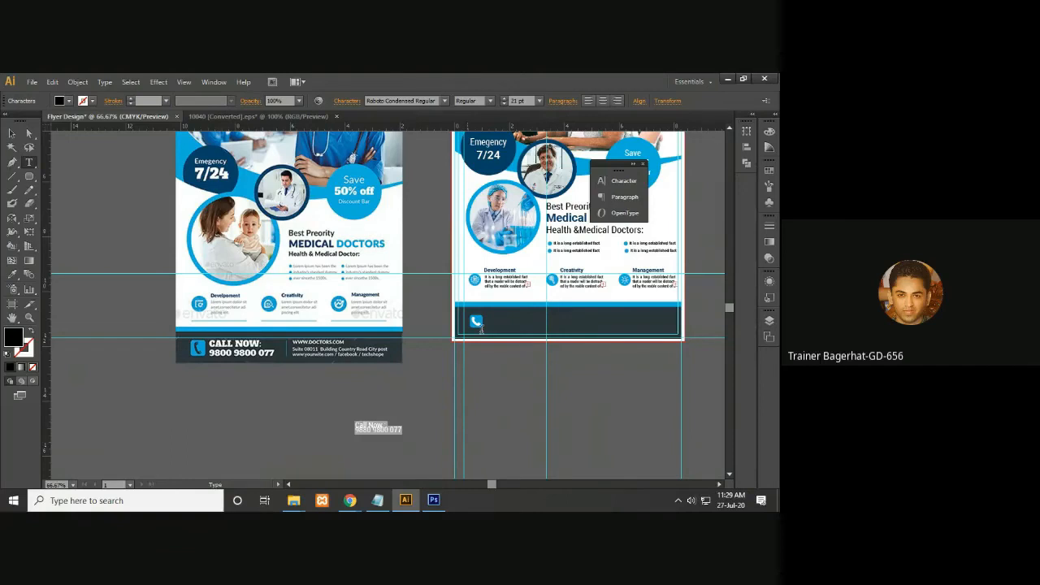
left_click(225, 85)
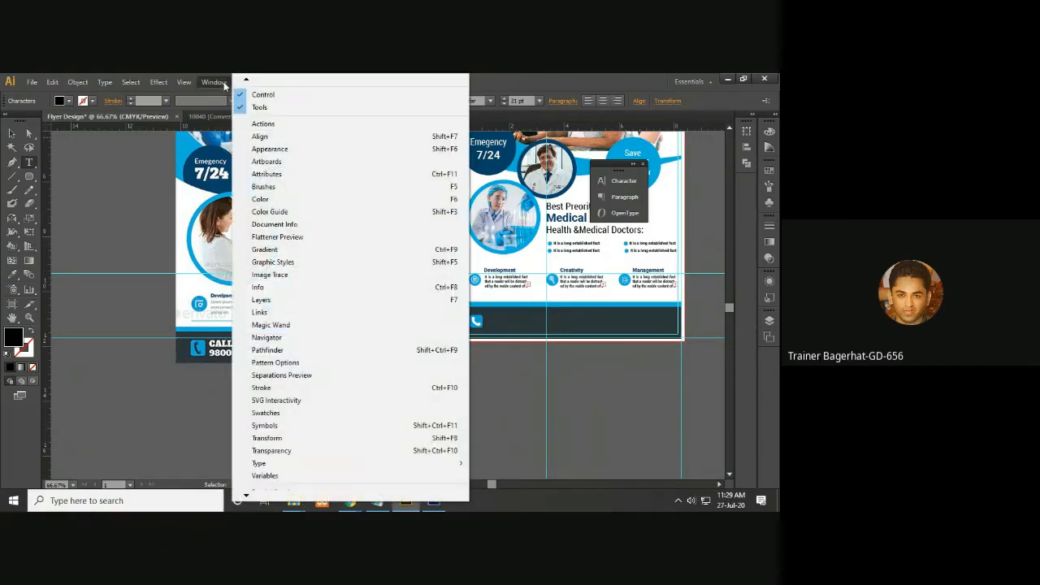
mouse_move(260, 470)
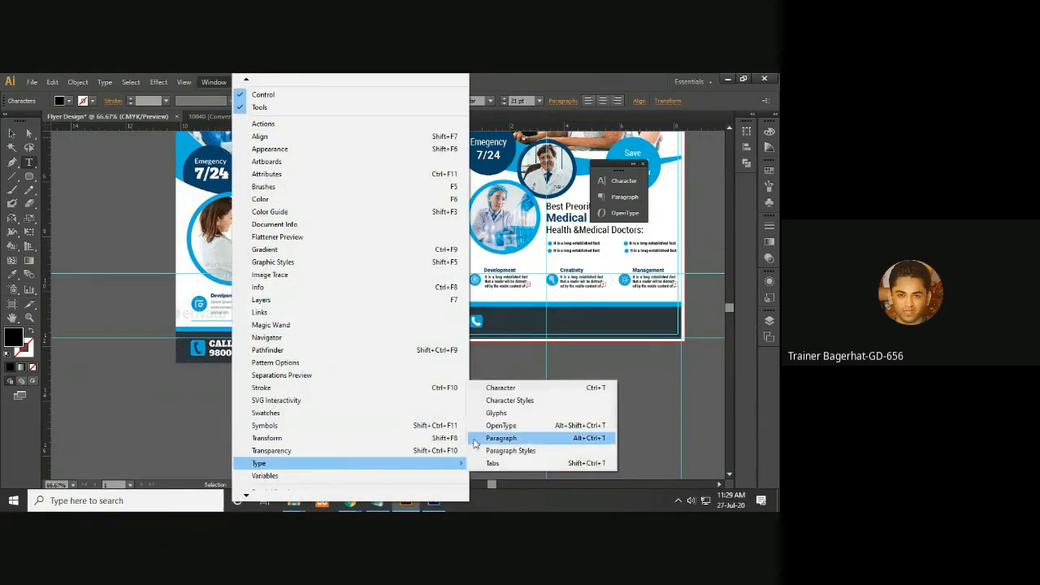
left_click(502, 438)
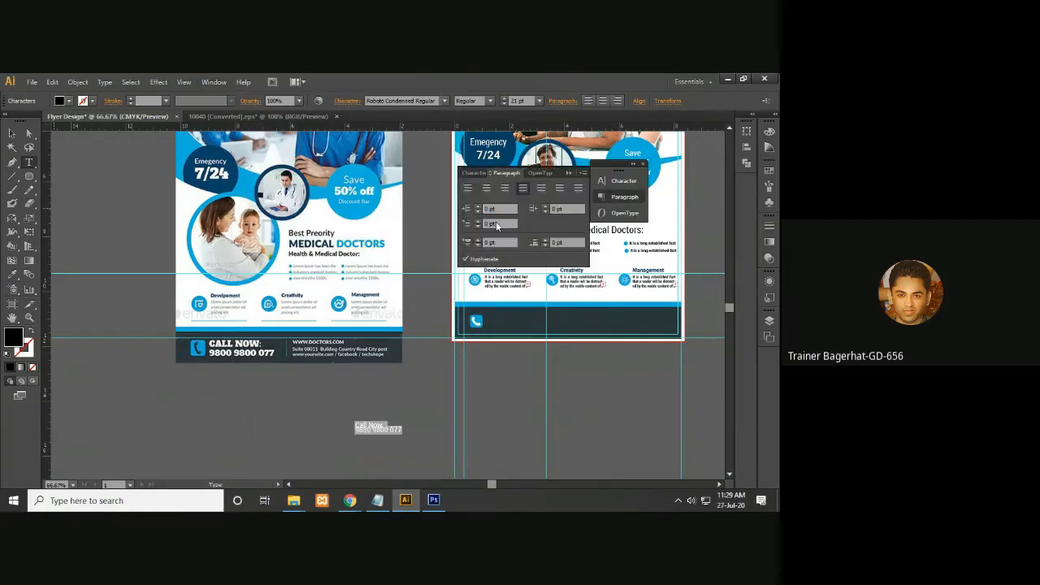
left_click(477, 174)
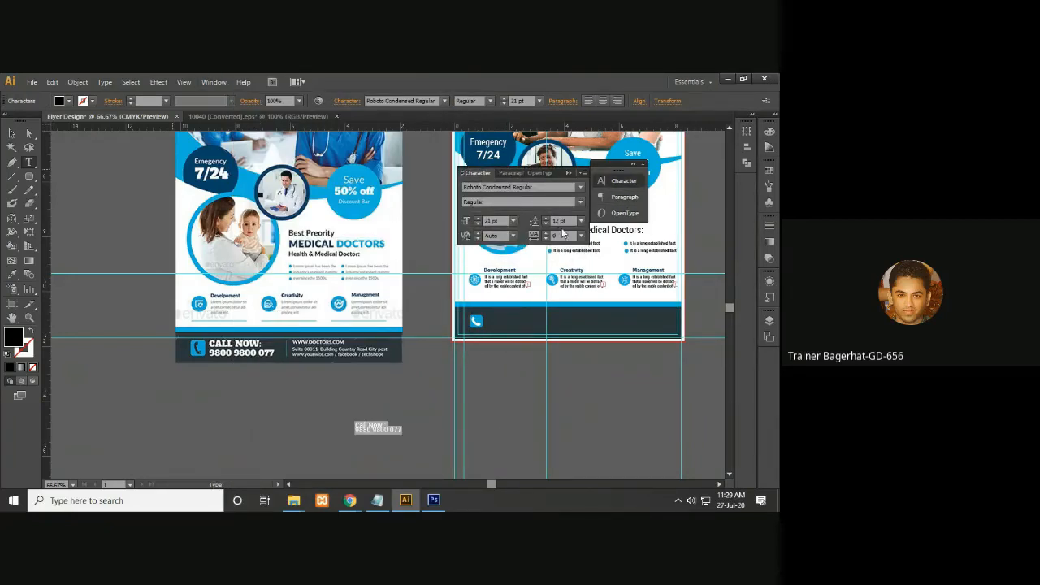
left_click(533, 222)
key("Up")
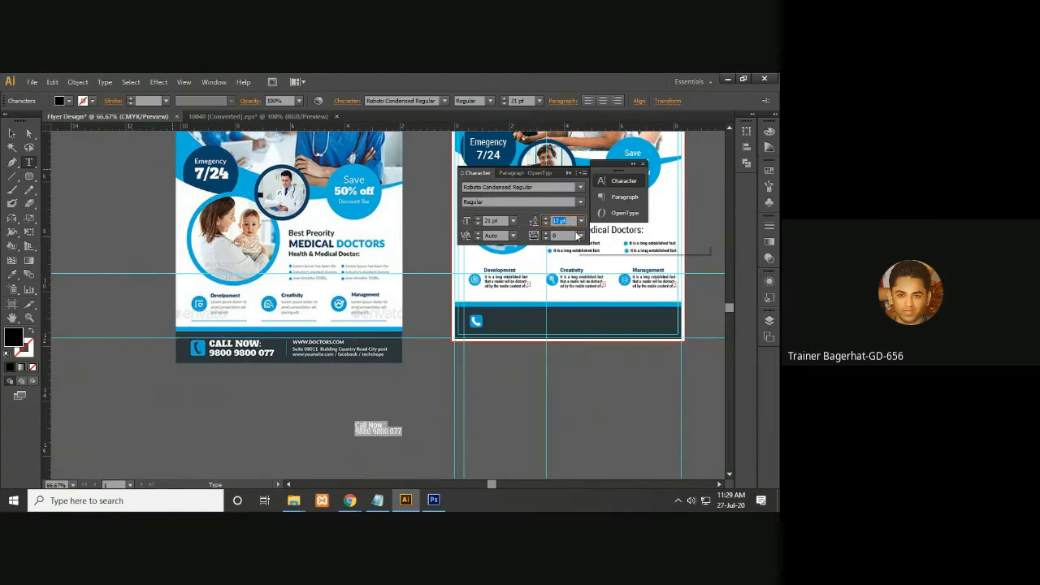
key("Up")
key("Up")
key("Up")
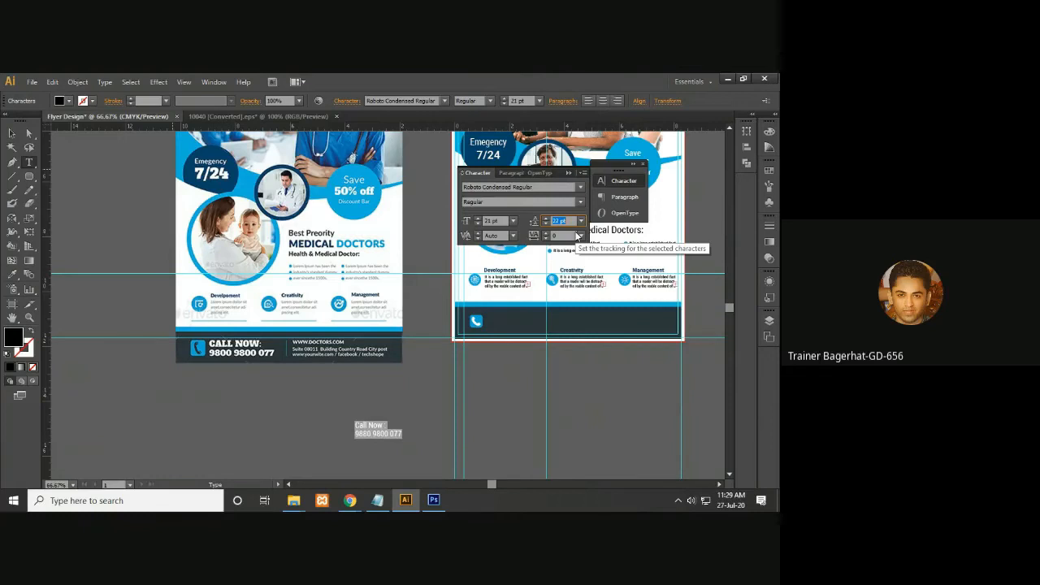
key("Up")
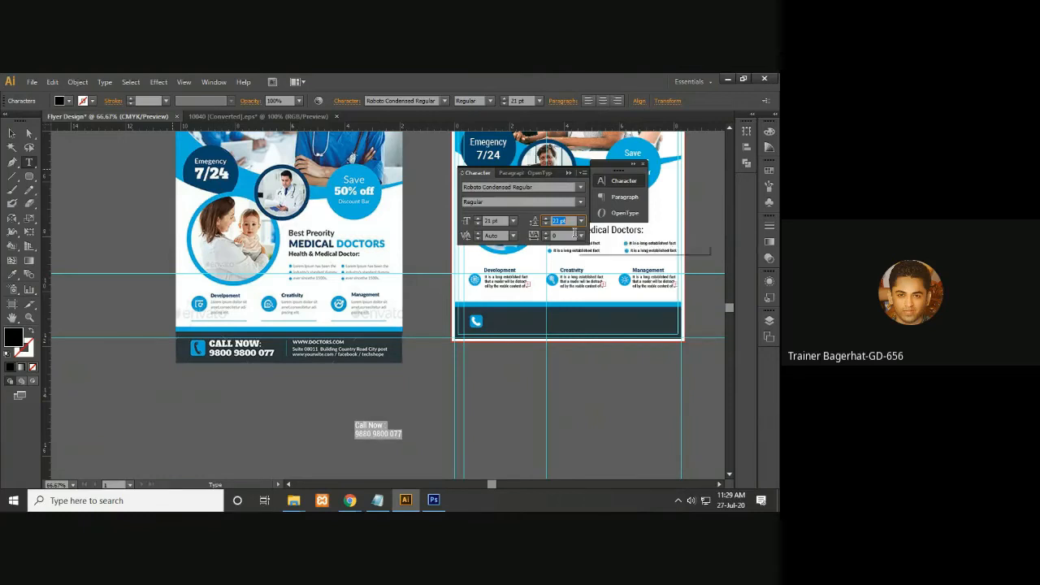
key("Up")
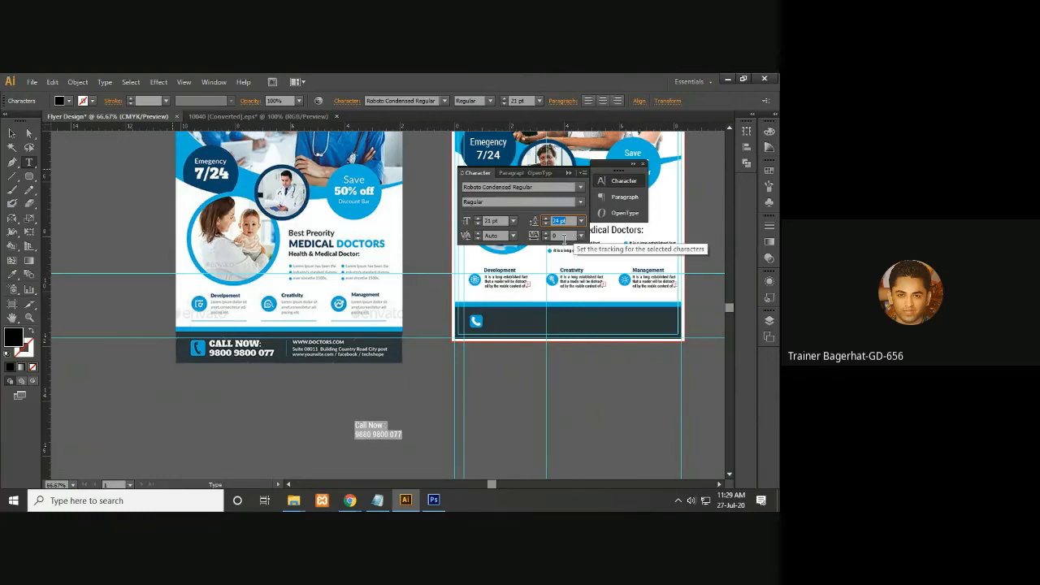
left_click(13, 138)
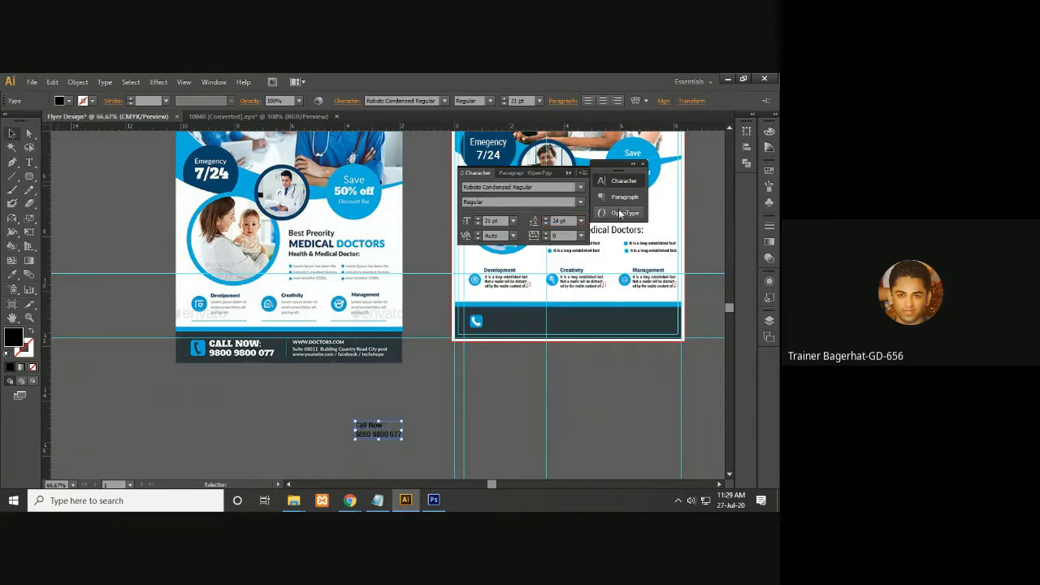
left_click(641, 166)
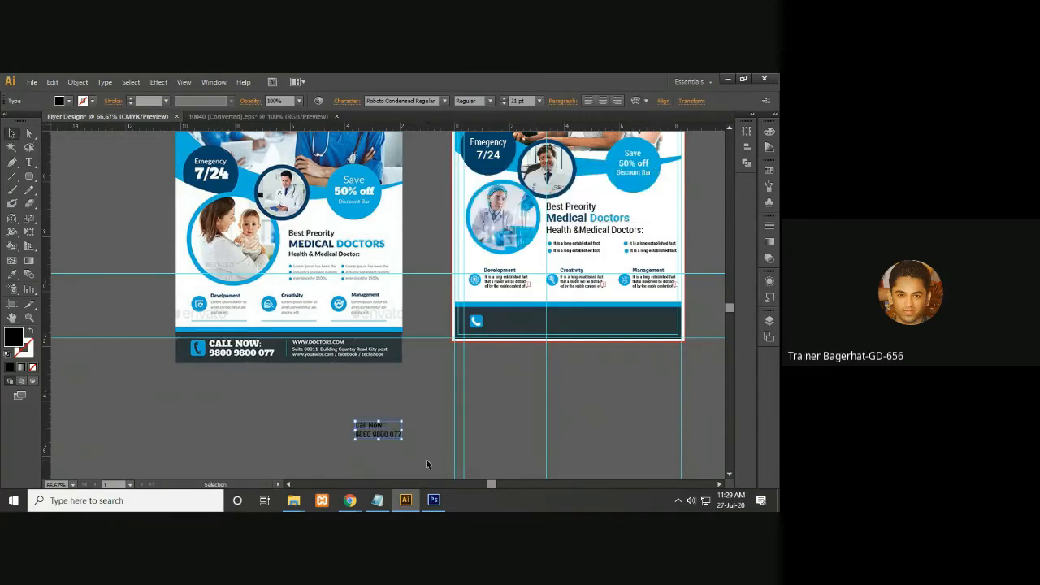
- Color the "Call Now :" text white and change its font to Roboto Bold
left_click(769, 133)
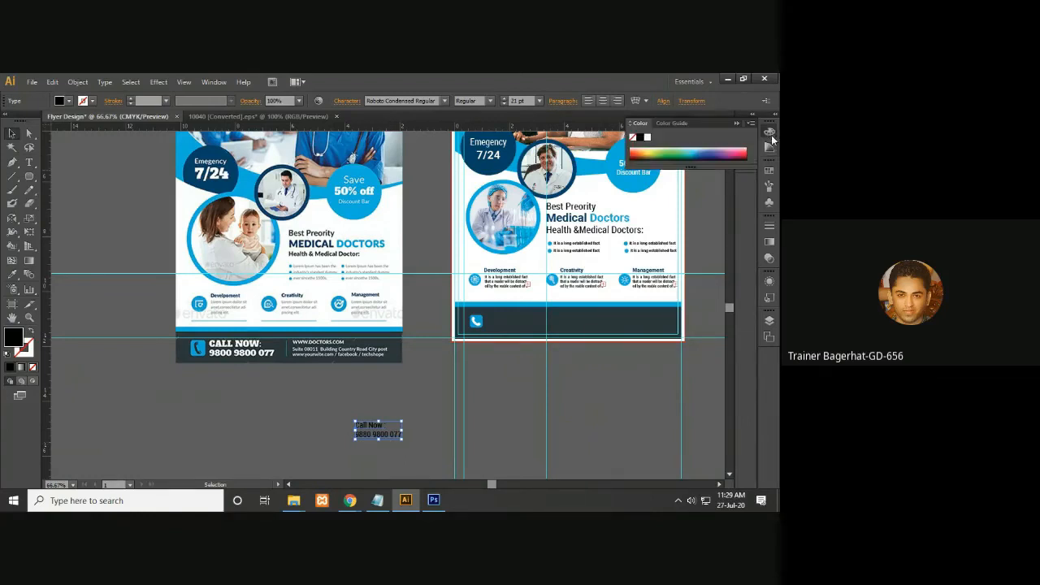
left_click(647, 138)
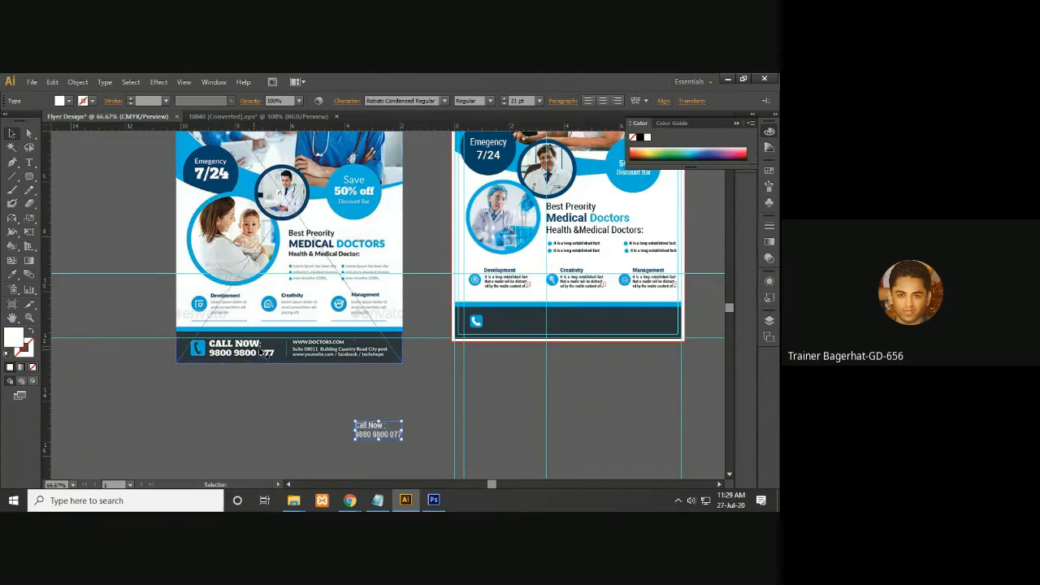
double_click(428, 100)
triple_click(429, 100)
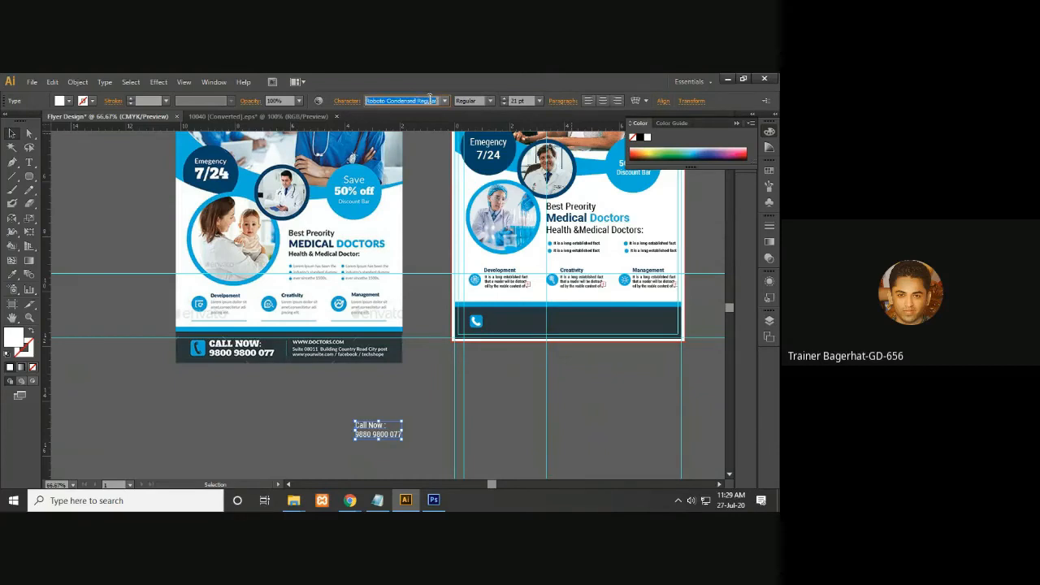
type("Roboto Bold")
left_click(70, 150)
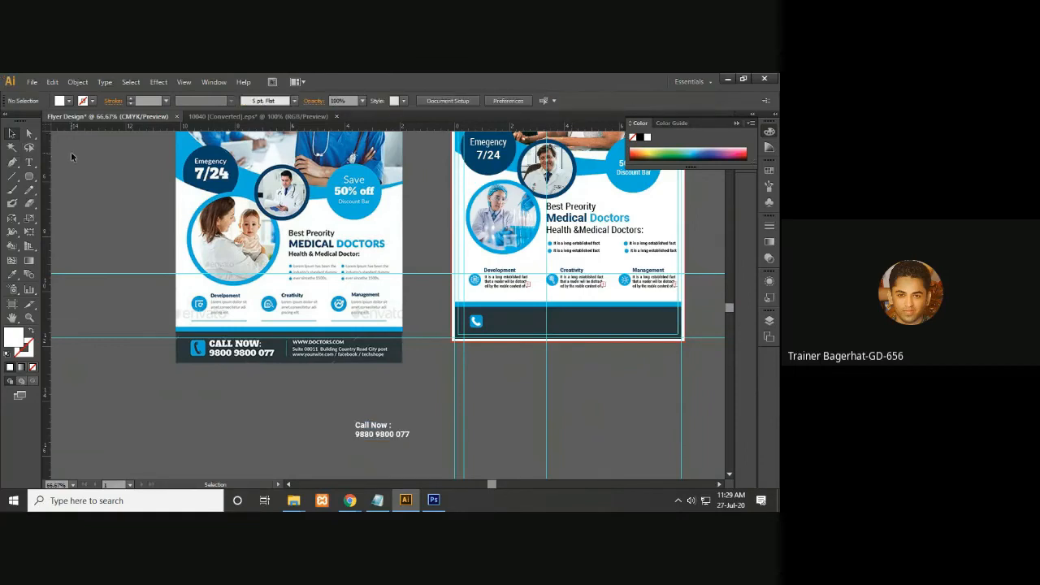
- Move the "Call Now :" text into the new flyer's dark footer, just right of the phone icon
left_click(397, 438)
left_click_drag(398, 436, 533, 327)
left_click(638, 367)
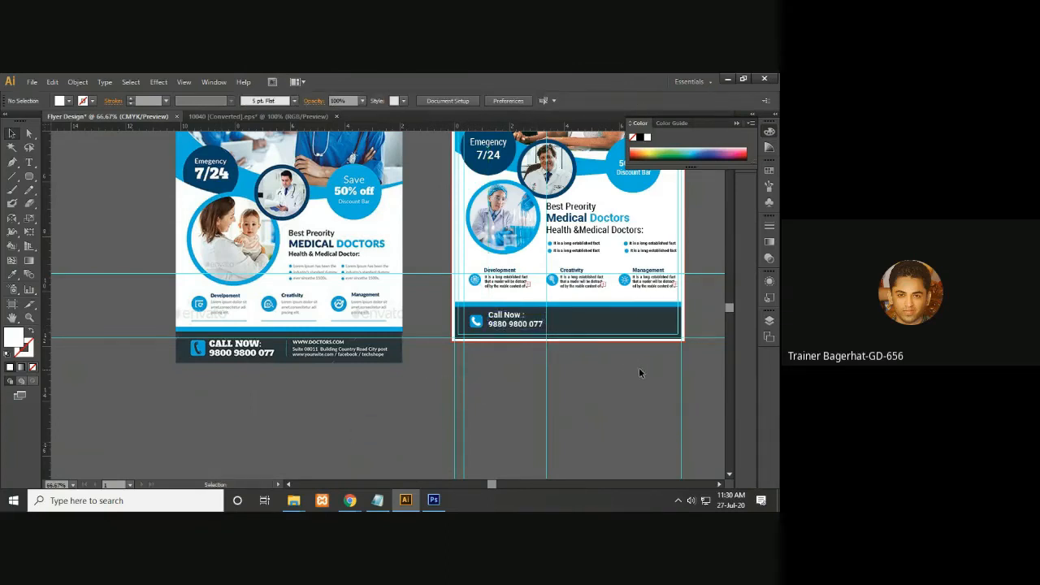
- Nudge the "Call Now :" text slightly down and left to line it up with the phone icon
key("ctrl+equal")
key("ctrl+equal")
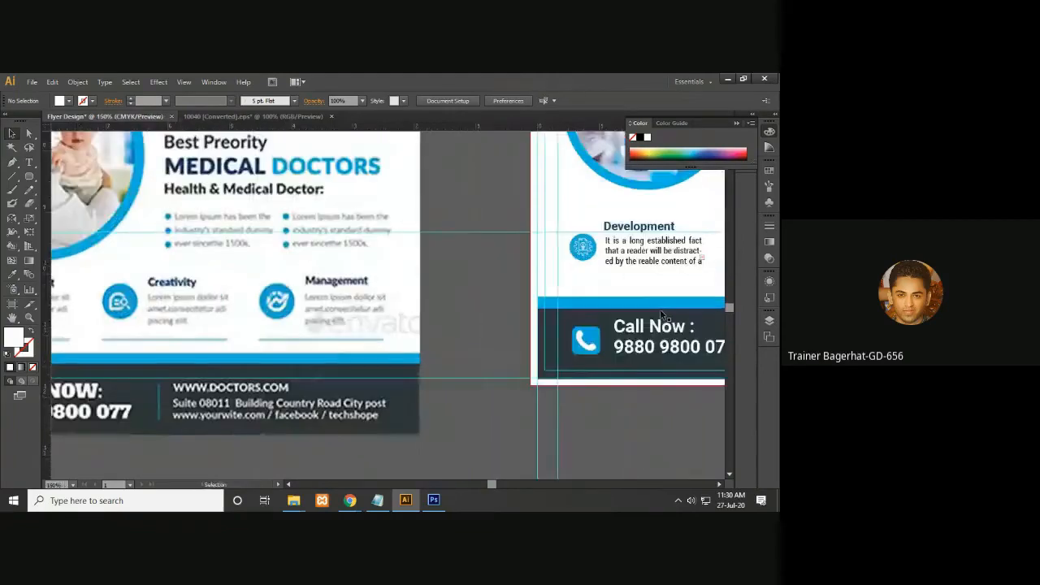
key("v")
left_click(664, 362)
key("Down")
key("Down")
key("Left")
key("Left")
left_click(644, 422)
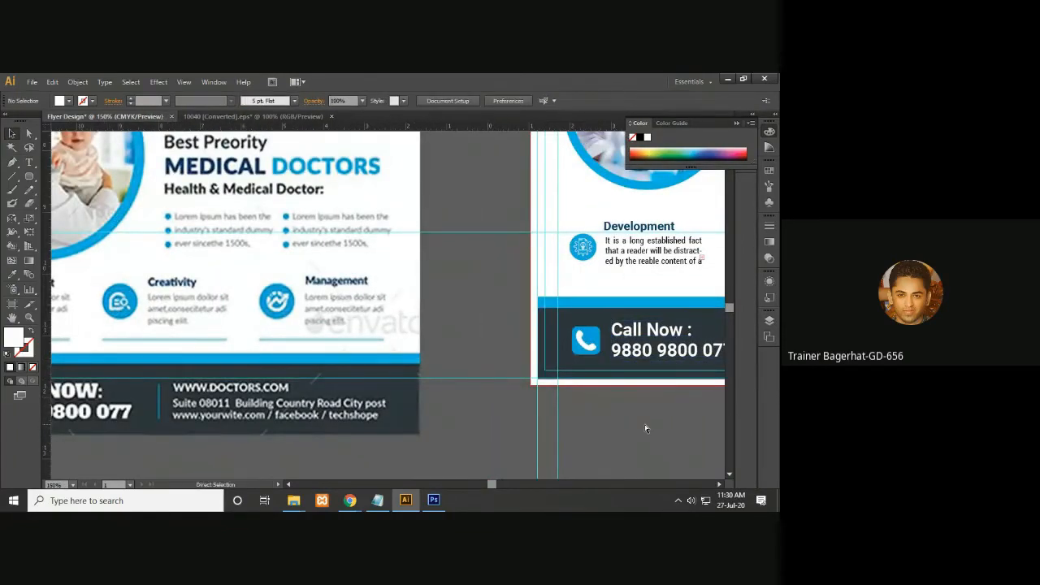
- Draw a short vertical divider line in the new flyer's footer, to the right of the phone number
key("ctrl+minus")
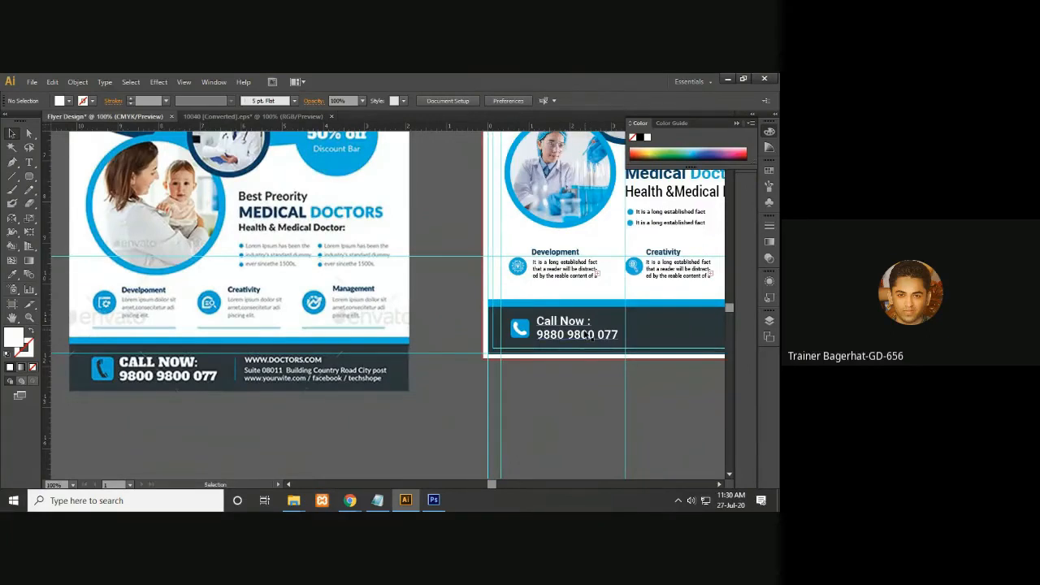
left_click(585, 337)
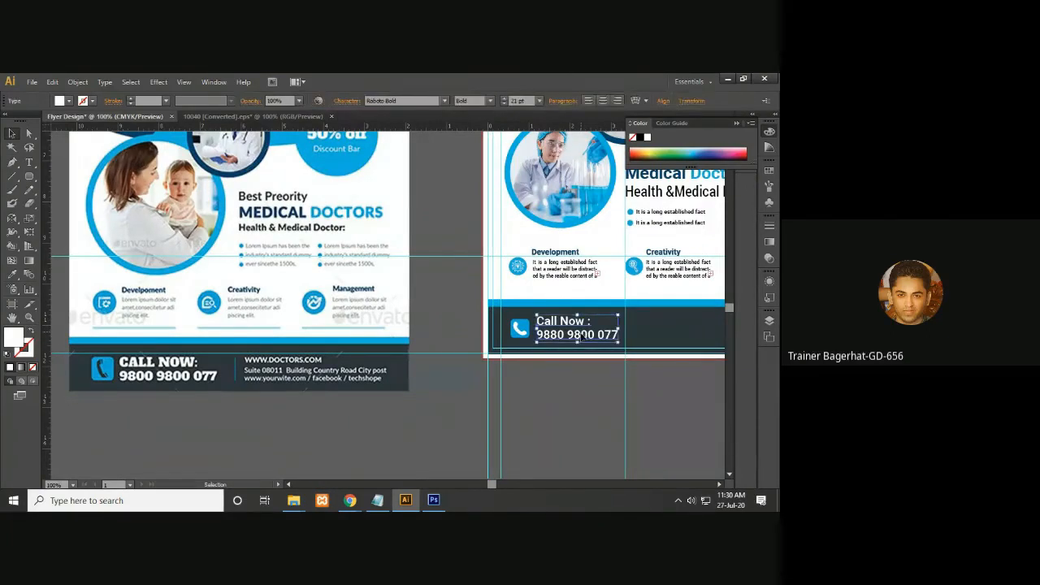
left_click(561, 395)
left_click_drag(582, 397, 536, 406)
key("ctrl+minus")
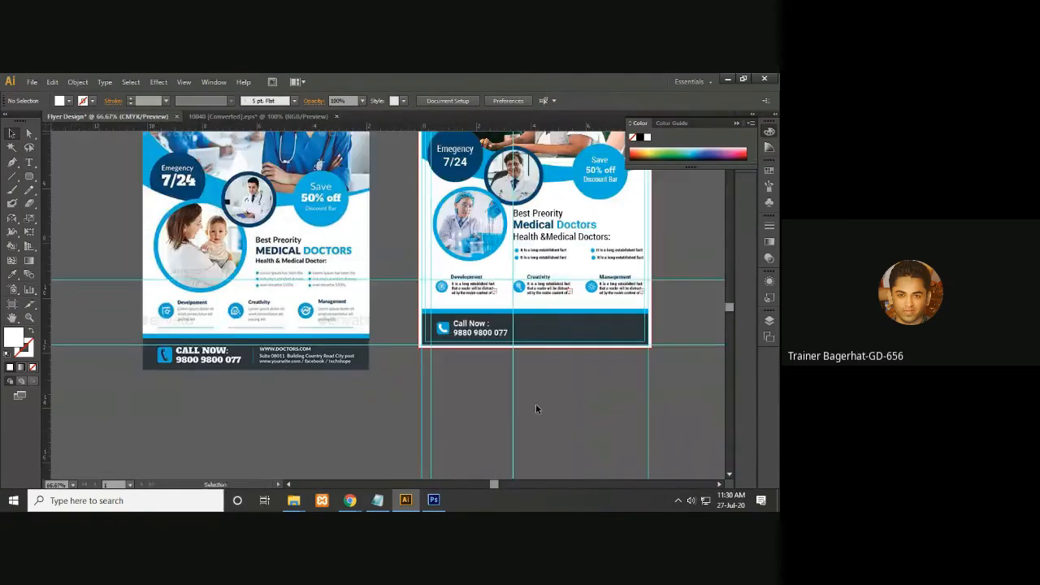
left_click_drag(532, 404, 541, 409)
key("v")
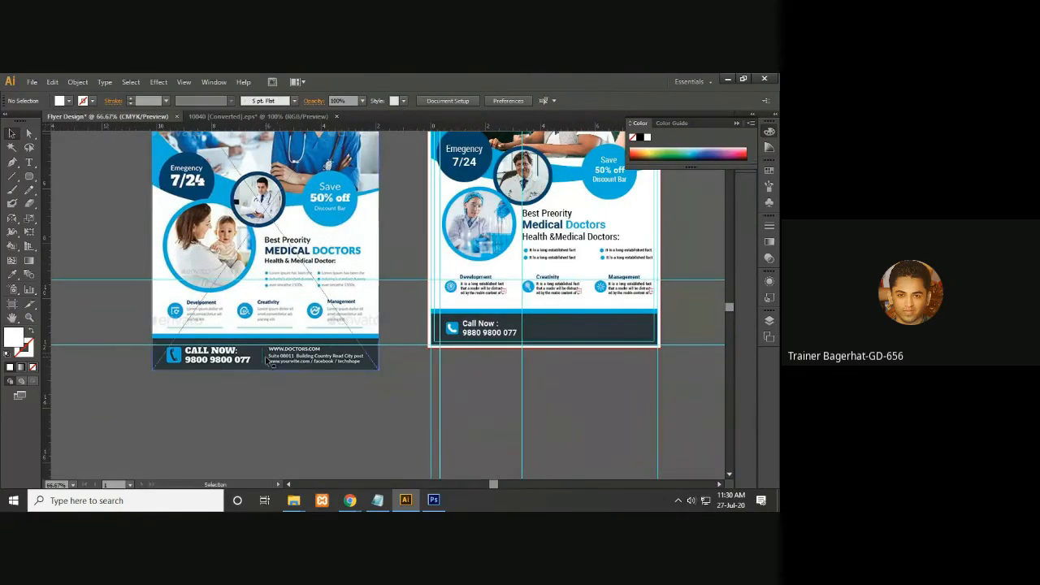
left_click(15, 177)
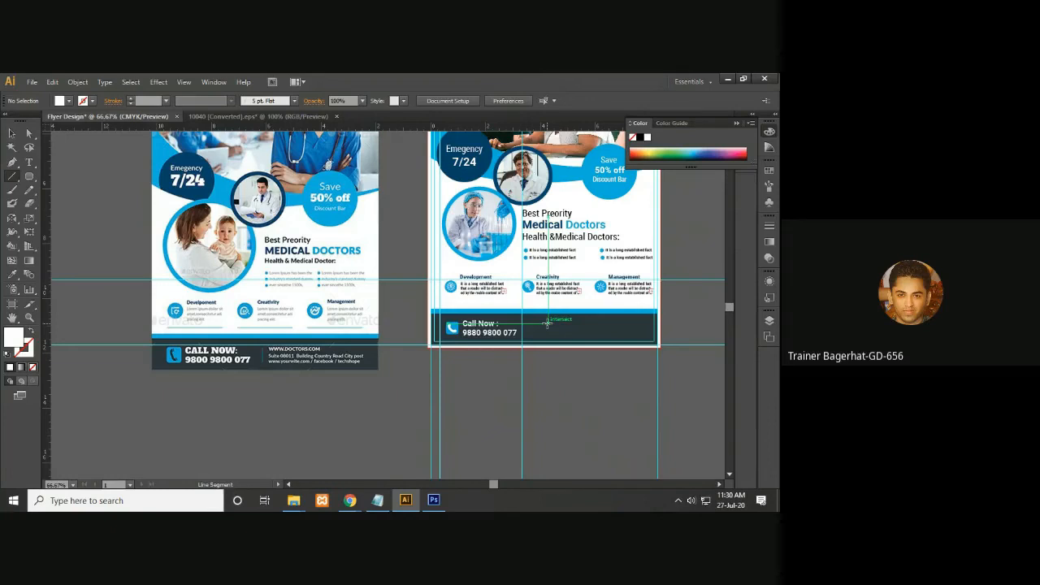
left_click_drag(548, 323, 549, 337)
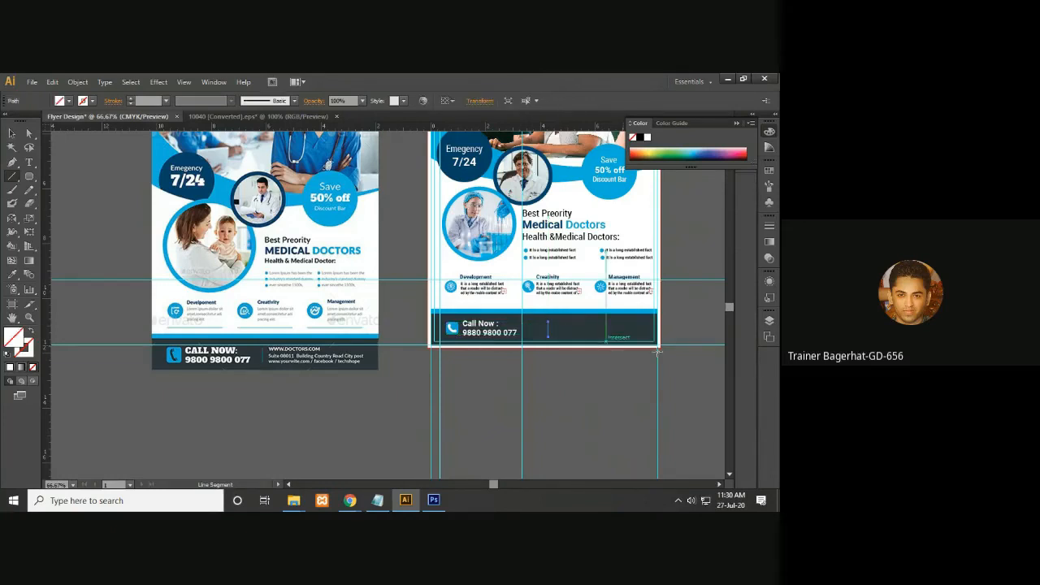
- Give the footer divider line no fill and a blue stroke sampled from the reference flyer's footer band
left_click(10, 367)
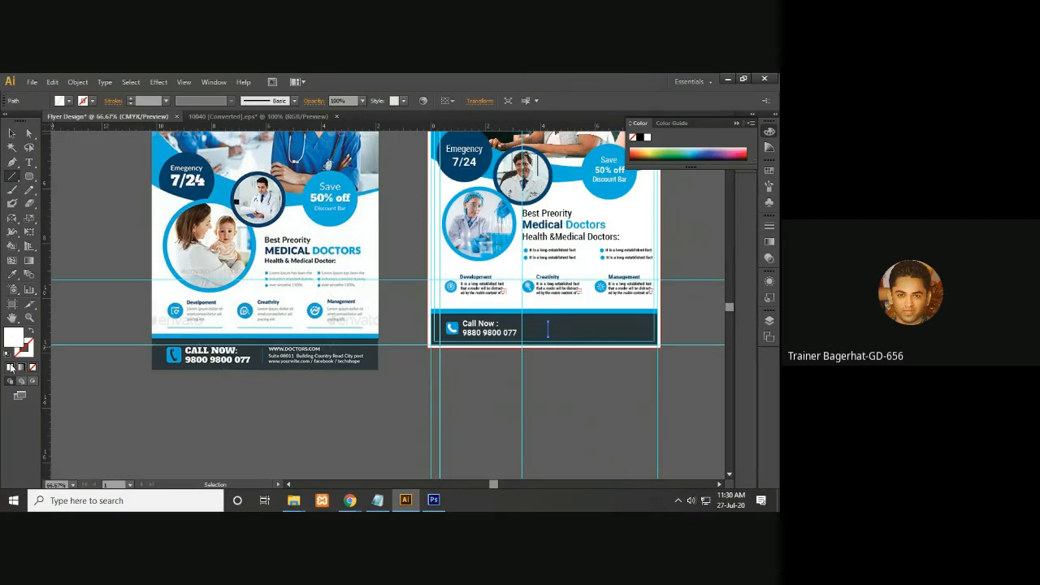
left_click(34, 335)
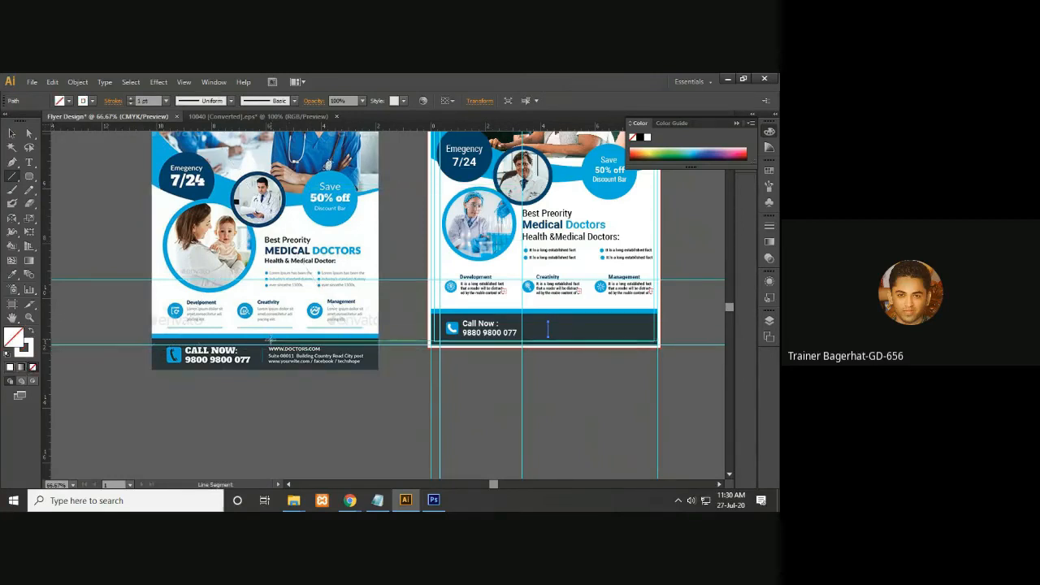
key("i")
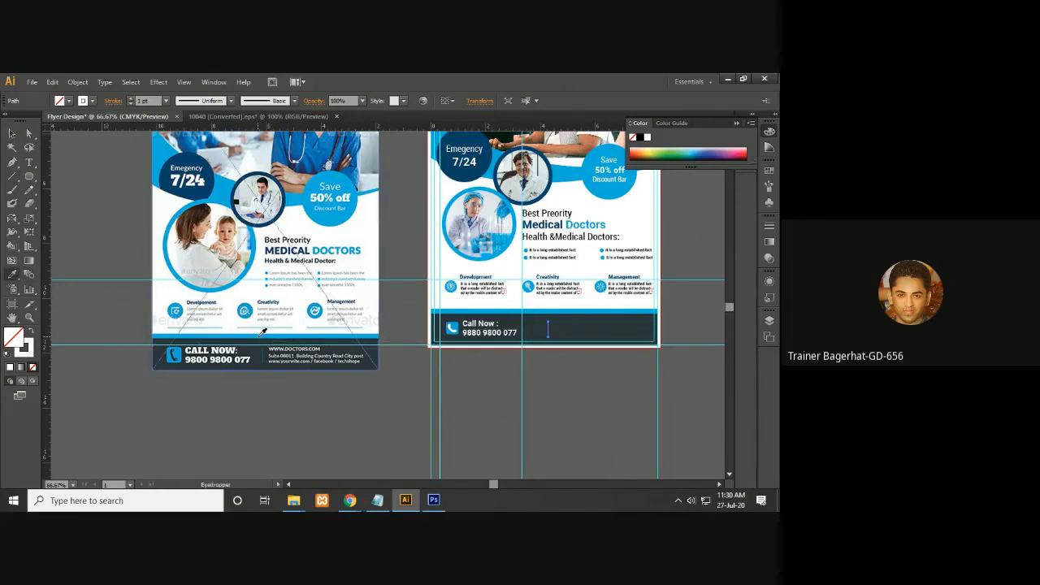
left_click(262, 332)
key("v")
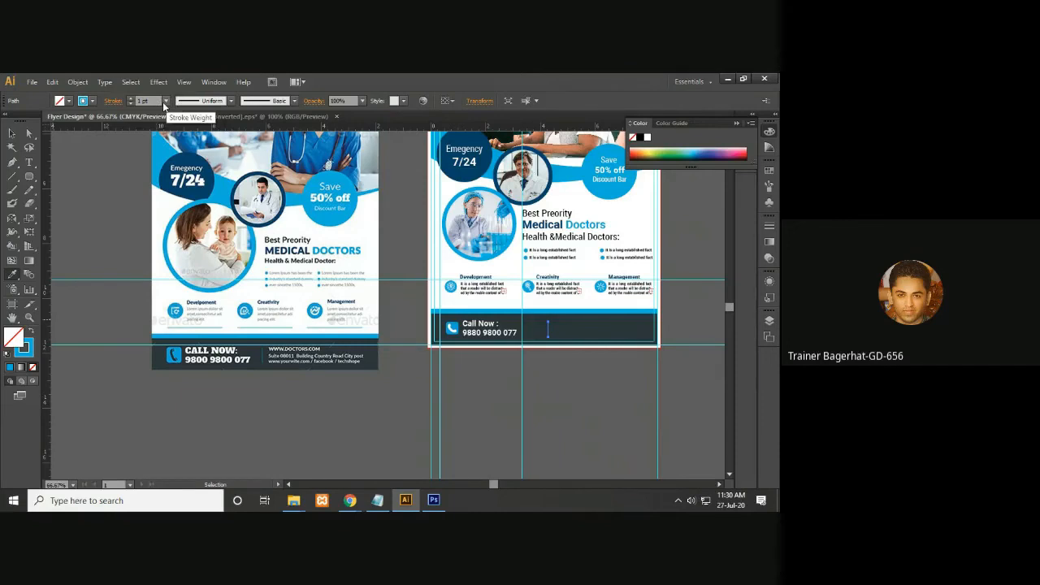
- Set the footer divider line's stroke weight to 5 pt
left_click(165, 101)
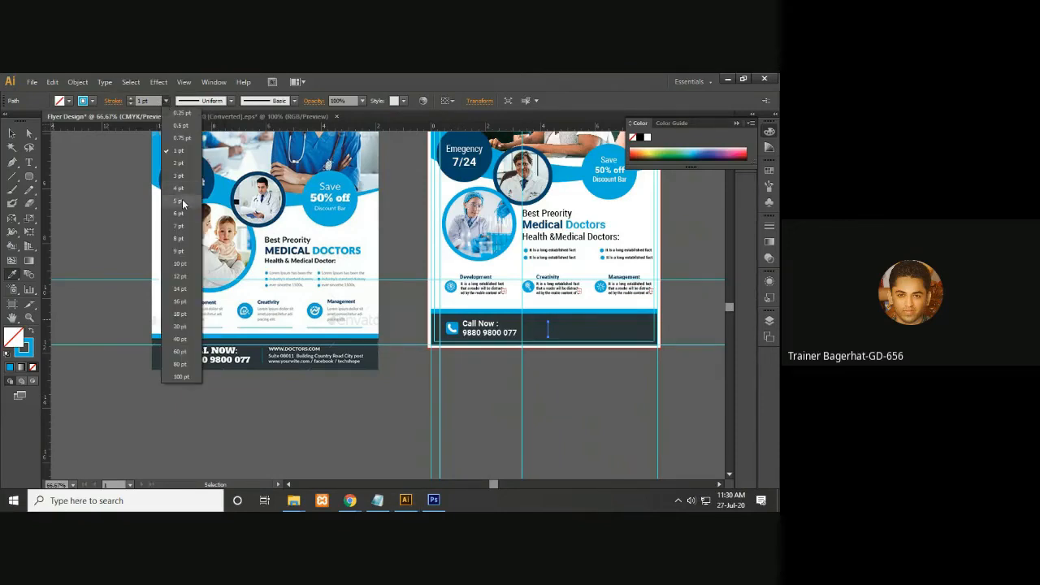
left_click(180, 201)
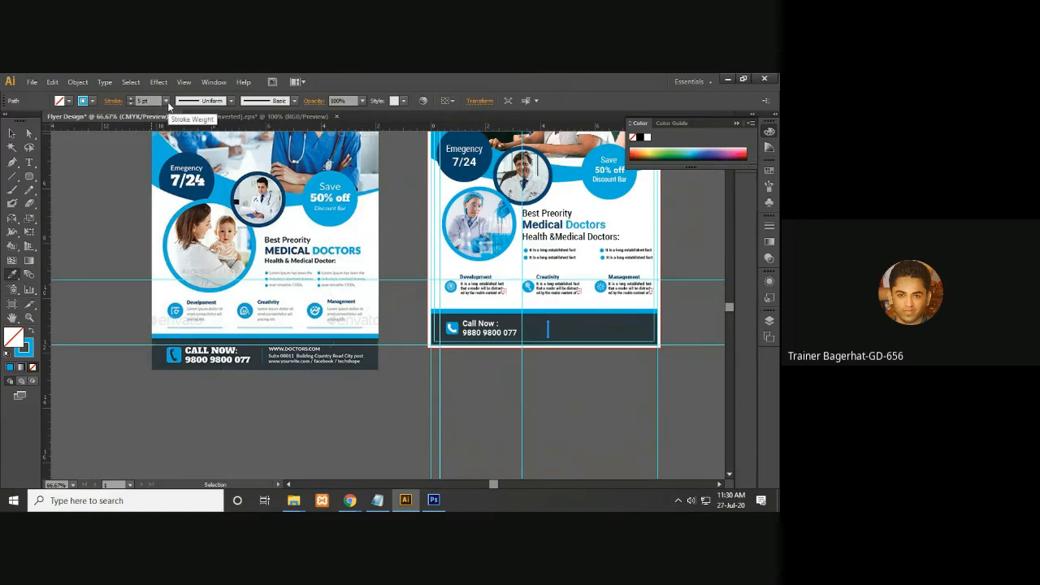
left_click(12, 132)
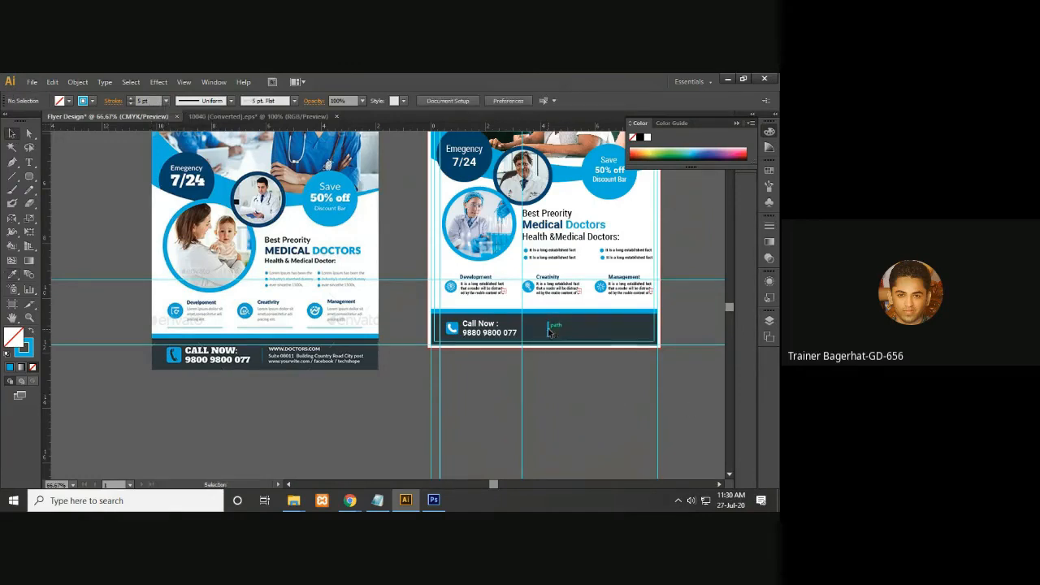
left_click(638, 381)
key("ctrl+1")
left_click_drag(608, 336, 464, 338)
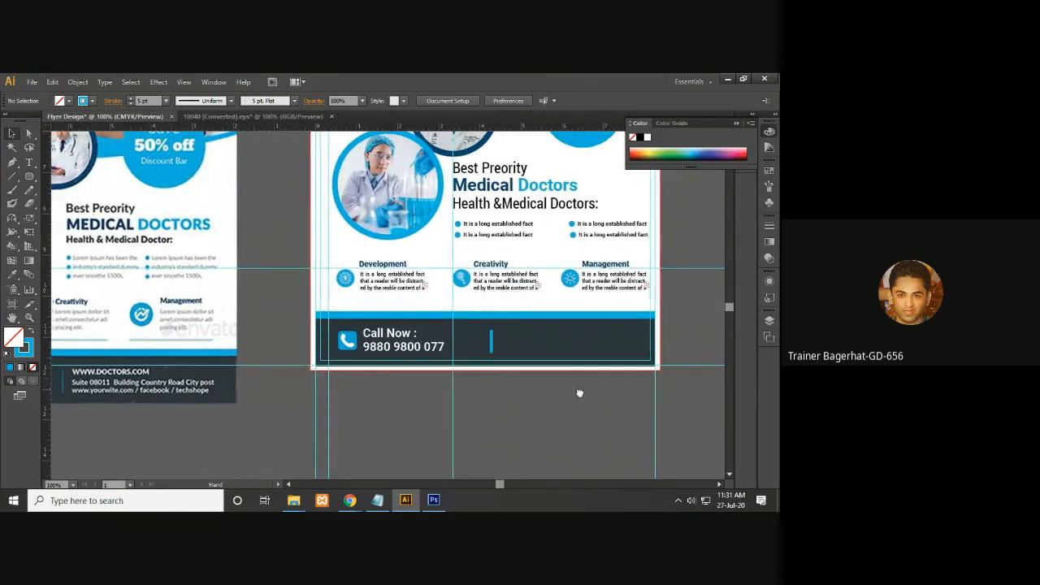
left_click_drag(513, 388, 590, 376)
left_click_drag(499, 382, 525, 386)
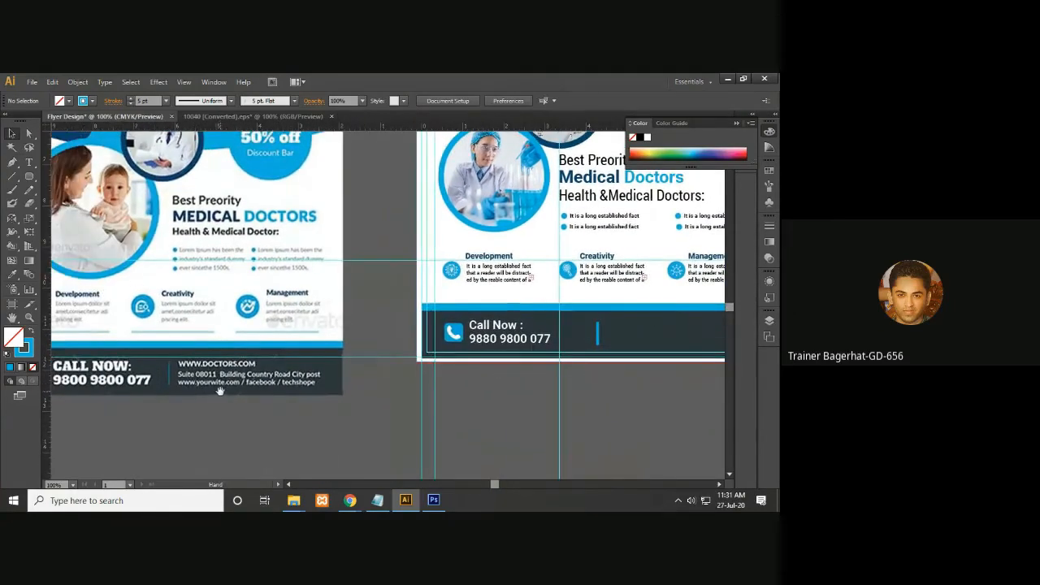
left_click_drag(358, 400, 259, 387)
key("space")
left_click(30, 165)
left_click(584, 420)
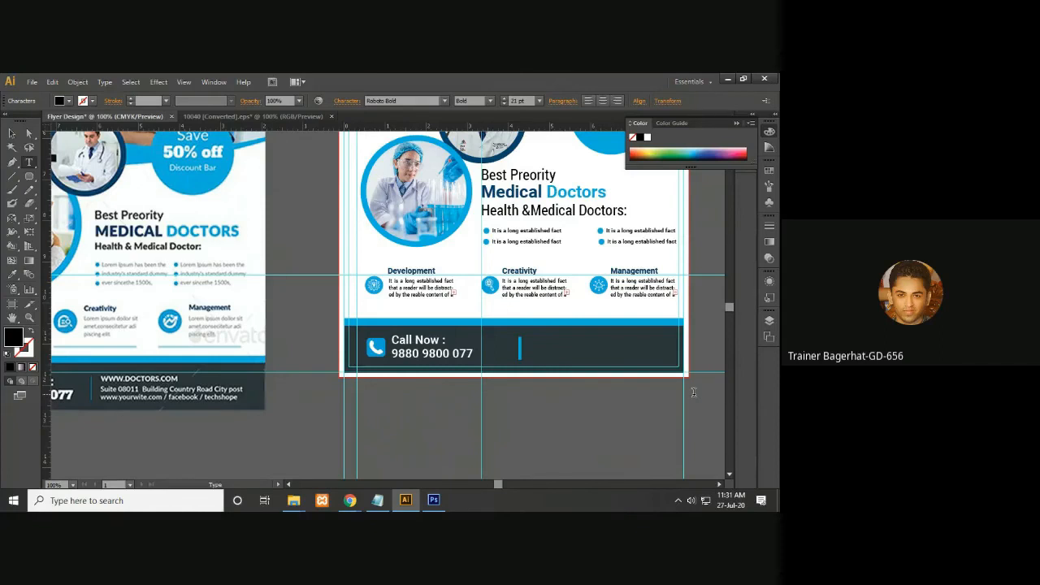
key("ctrl+z")
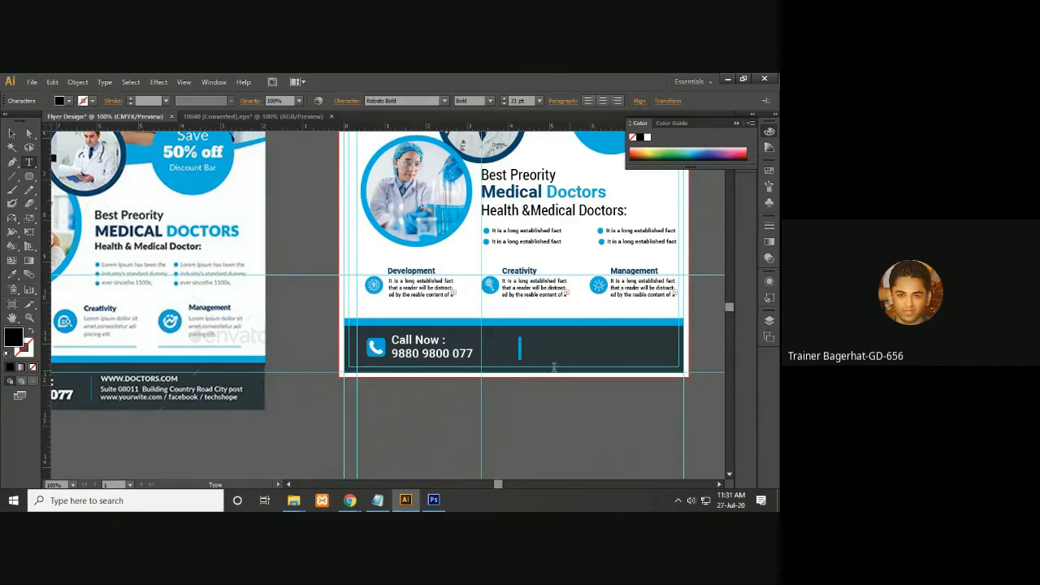
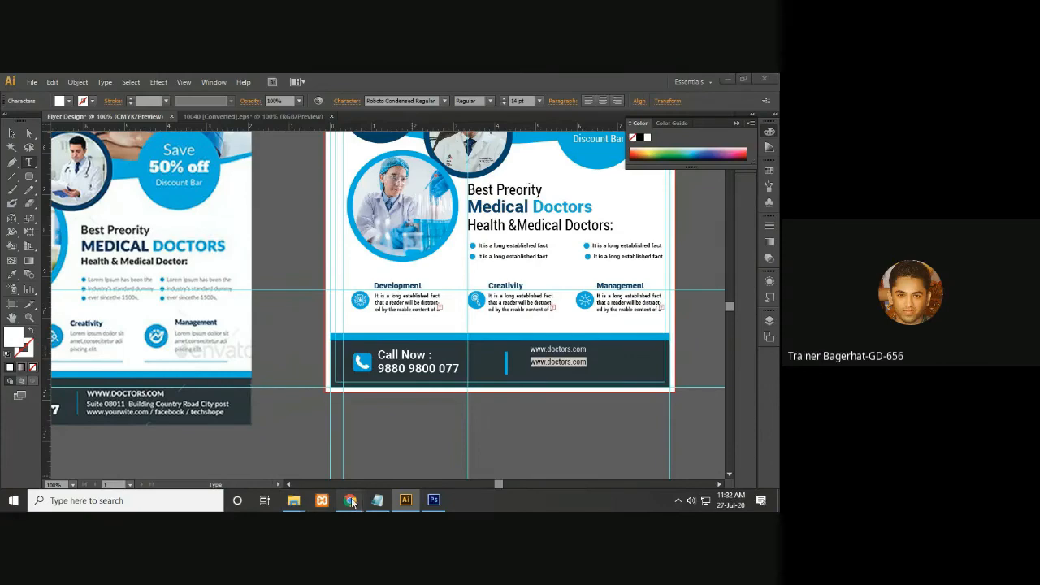
- Switch to Chrome and search Google in a new tab for "east west university medical"
left_click(276, 456)
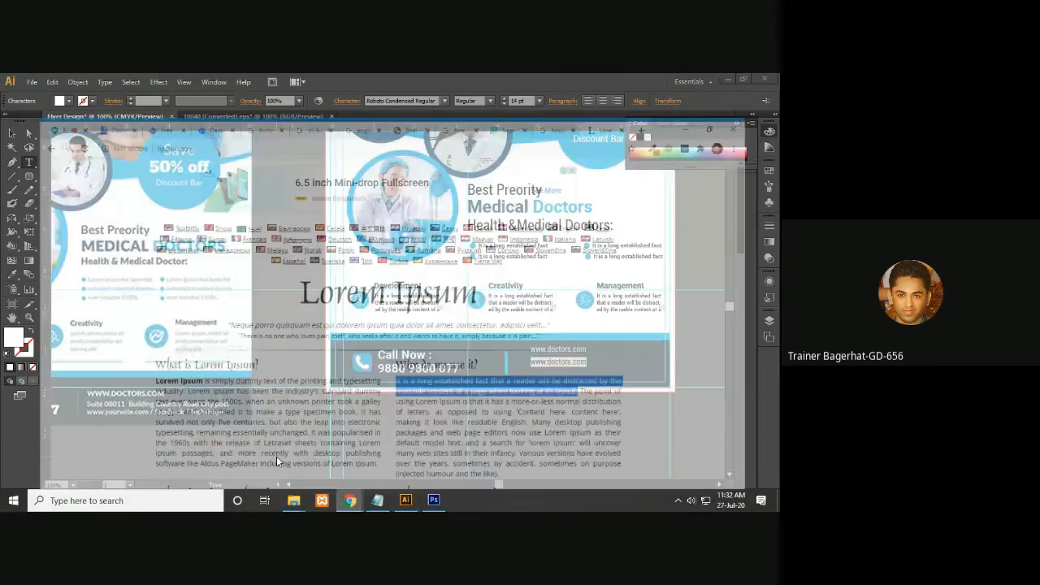
left_click(665, 83)
type("e")
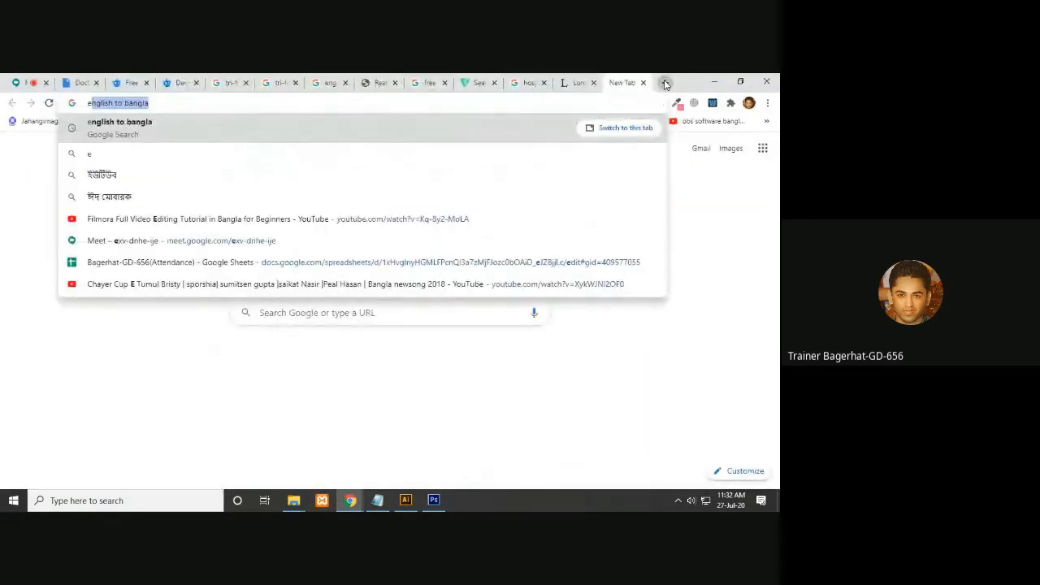
type("as")
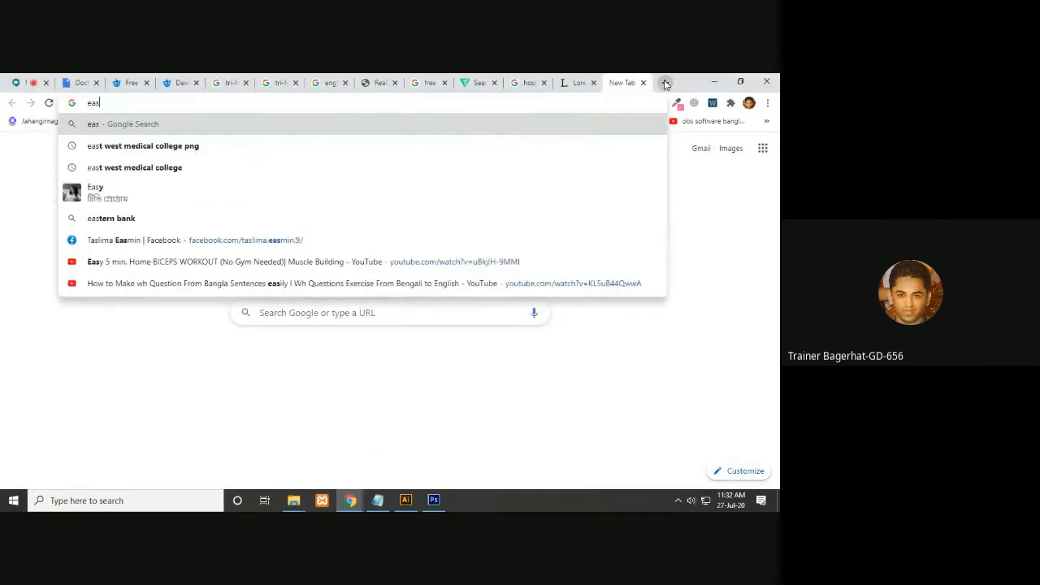
type("t we")
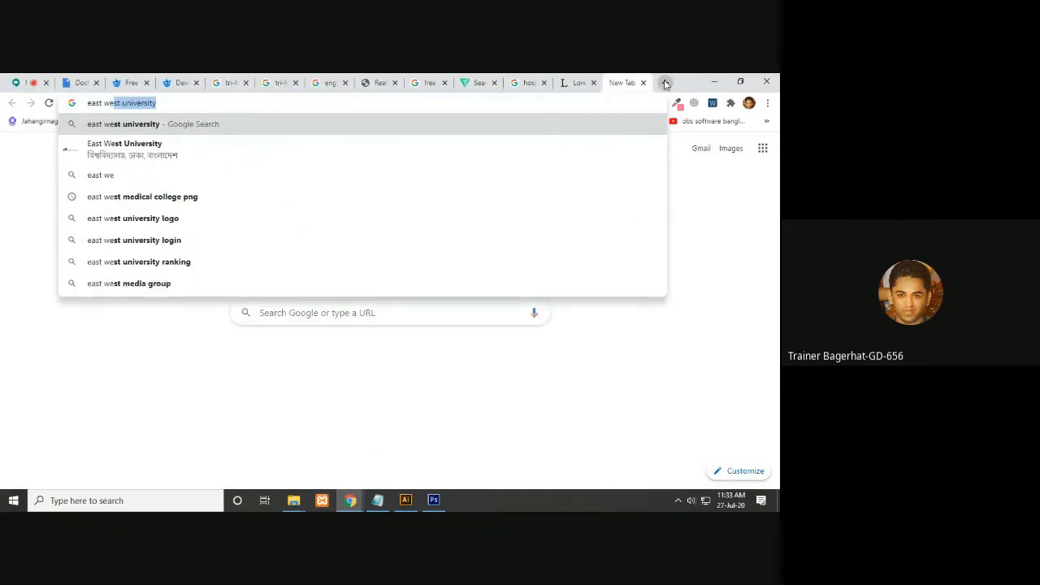
type("st university ")
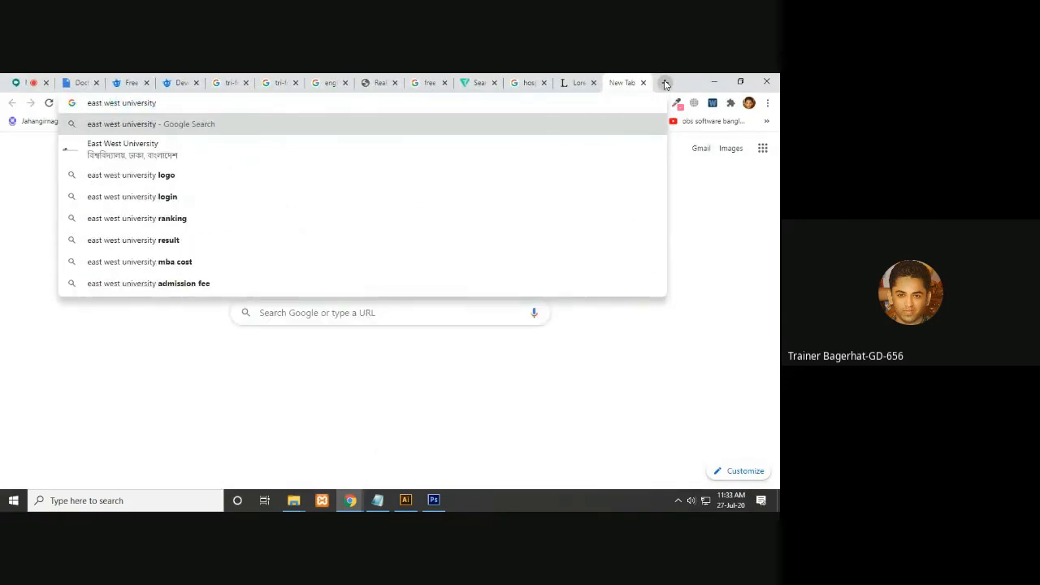
type("d")
key("BackSpace")
key("BackSpace")
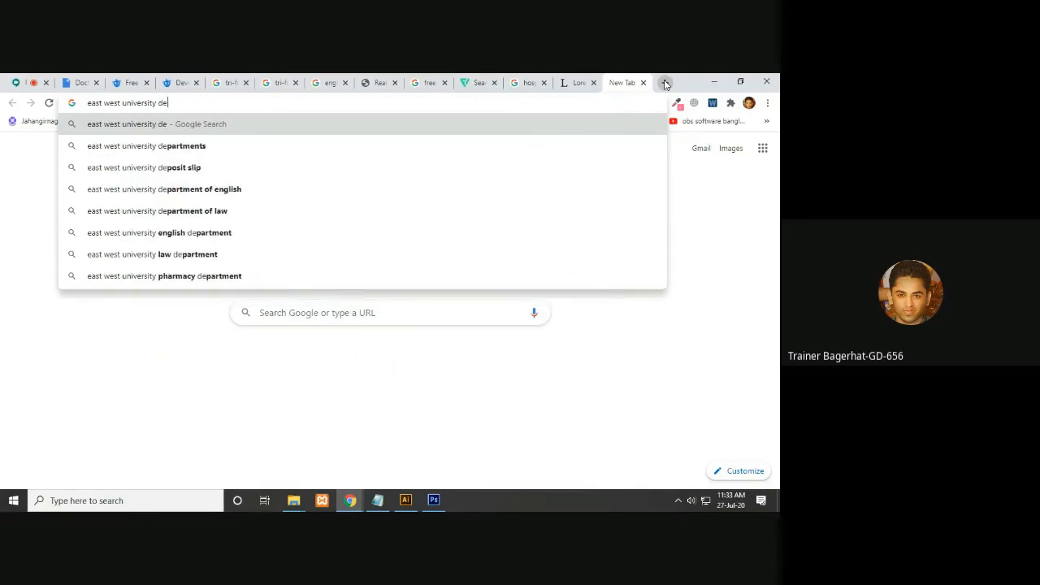
type("em")
key("BackSpace")
key("BackSpace")
type("me")
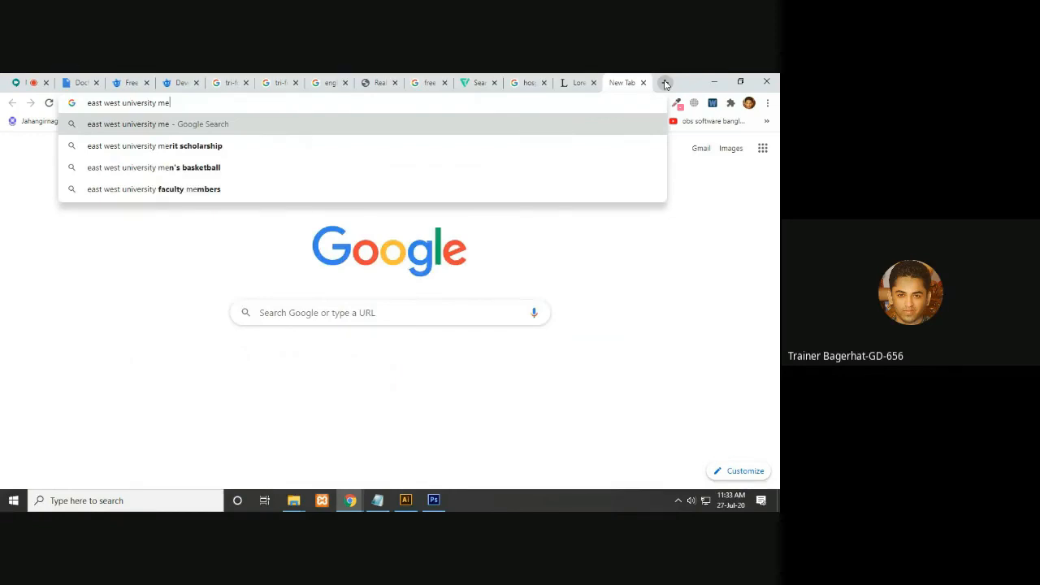
type("diacl")
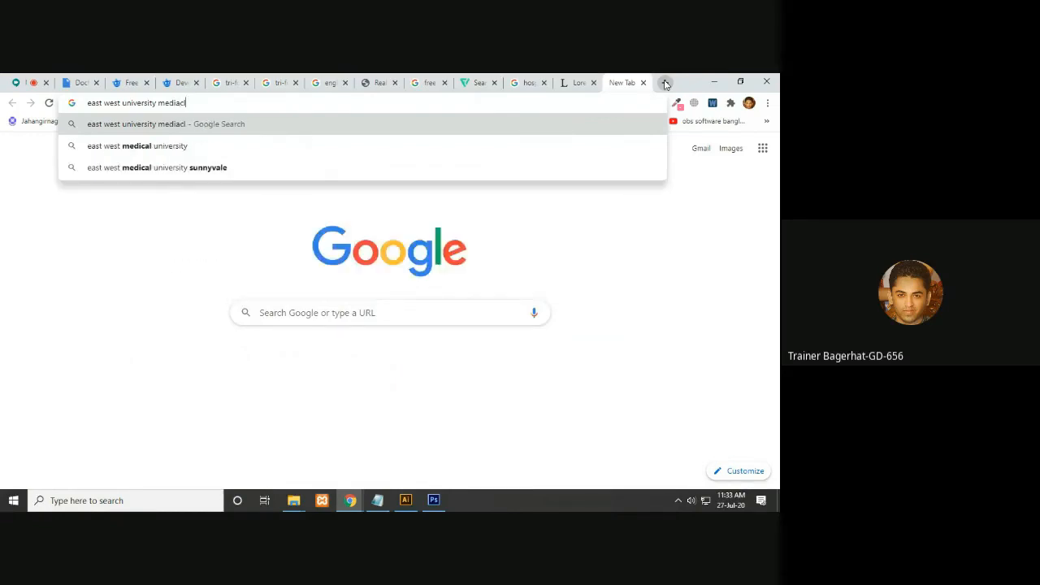
key("Down")
key("Up")
key("Return")
left_click(354, 221)
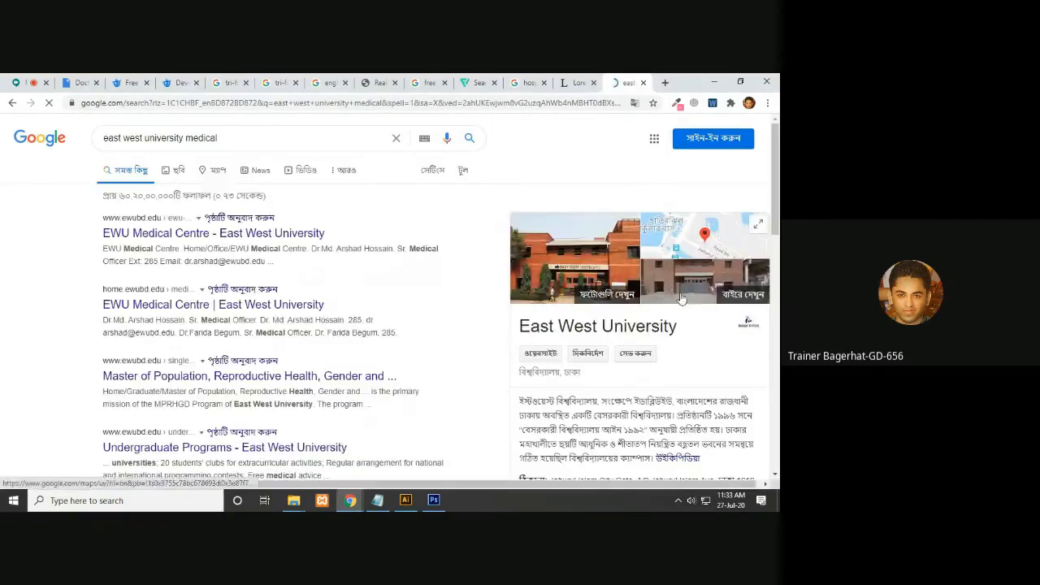
- Shorten the Google query to "east west medical" and run the search again
left_click(185, 139)
left_click_drag(217, 137, 169, 135)
left_click(186, 138)
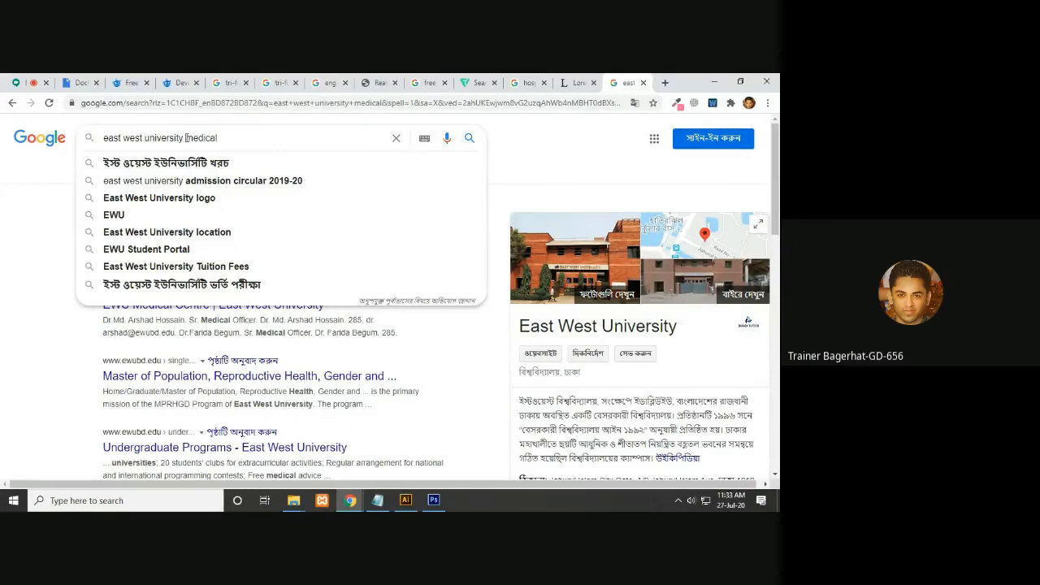
key("BackSpace")
key("BackSpace")
key("BackSpace")
key("BackSpace")
key("BackSpace")
key("BackSpace")
key("BackSpace")
key("BackSpace")
key("BackSpace")
key("BackSpace")
key("BackSpace")
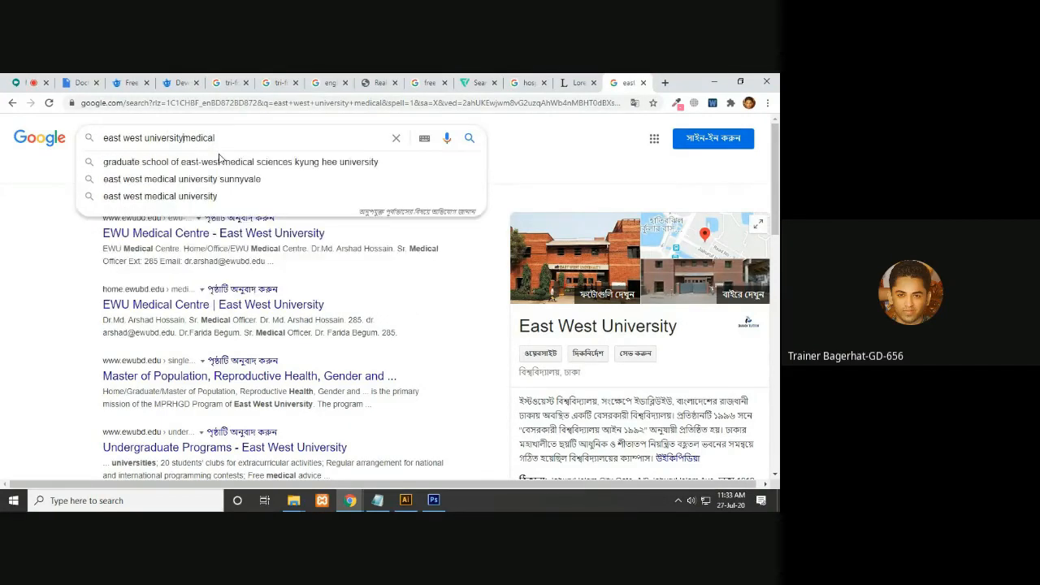
left_click(469, 139)
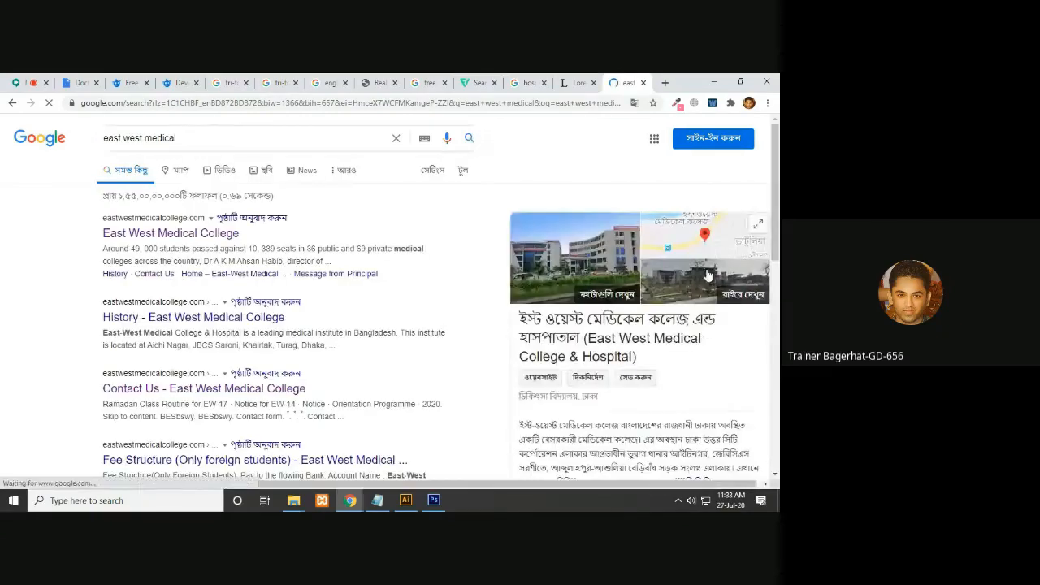
- Open the East West Medical College & Hospital website from the search results in a new tab
scroll(778, 259, "down", 3)
scroll(778, 258, "up", 2)
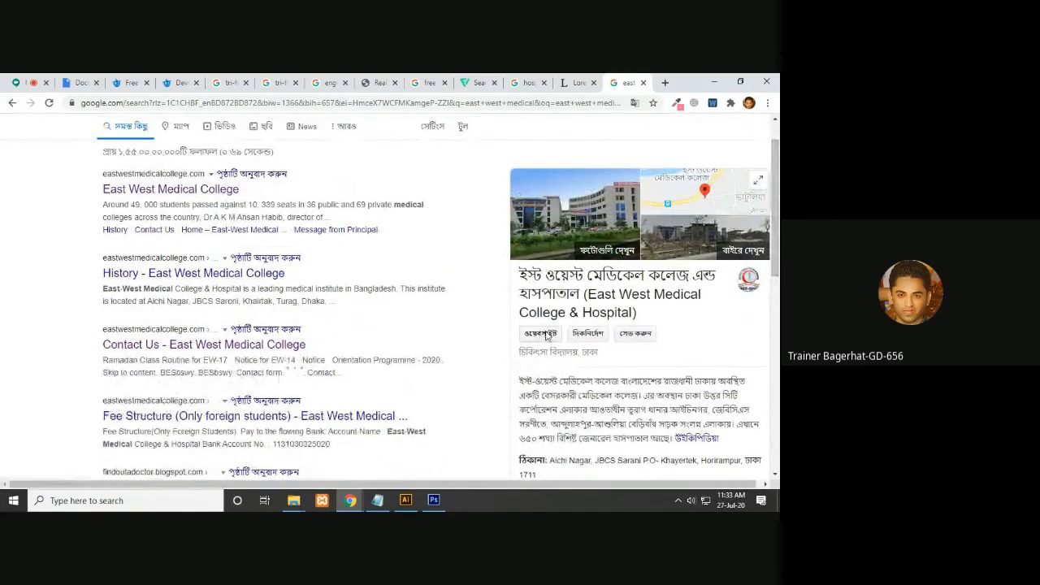
right_click(541, 333)
left_click(568, 342)
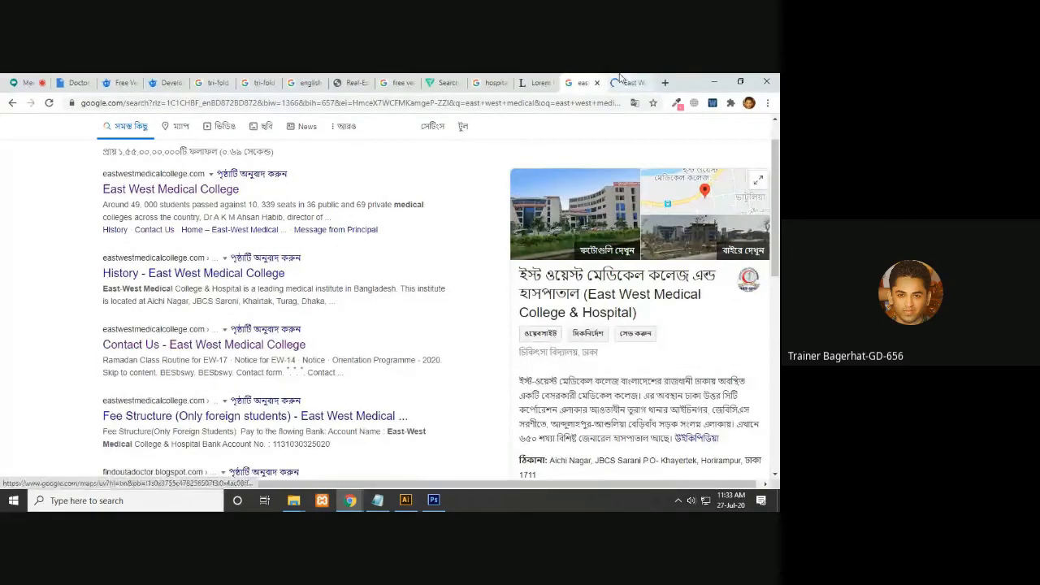
left_click(620, 82)
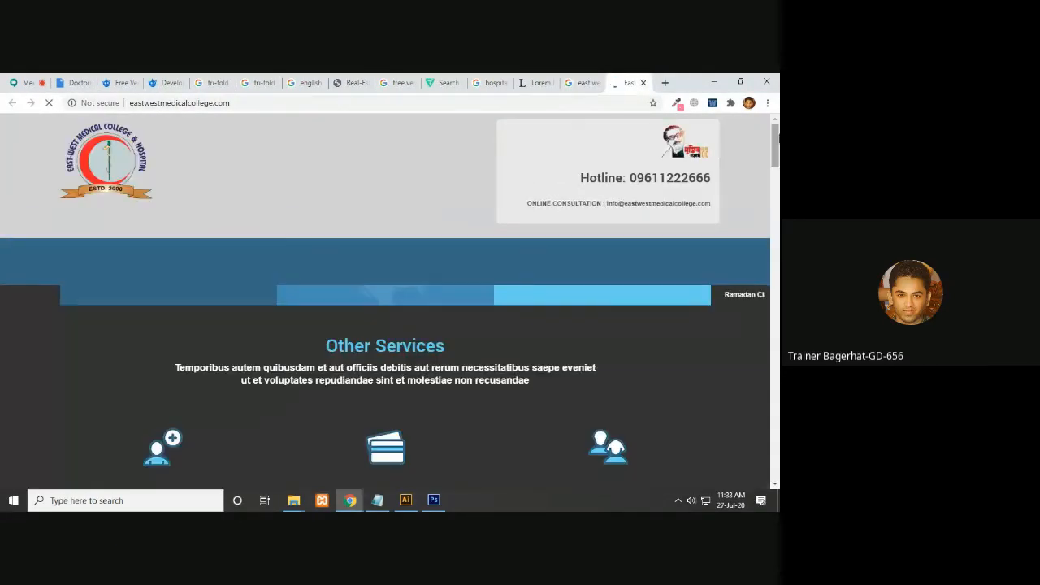
- Open the college website's Contact Us page and go to its contact info section
scroll(756, 209, "down", 5)
left_click_drag(776, 227, 777, 460)
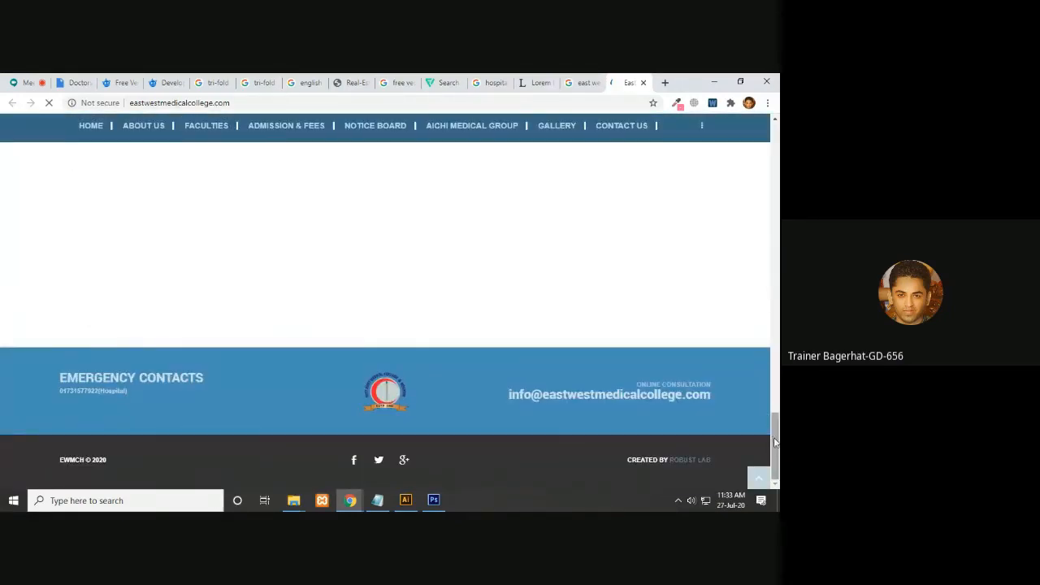
left_click(623, 128)
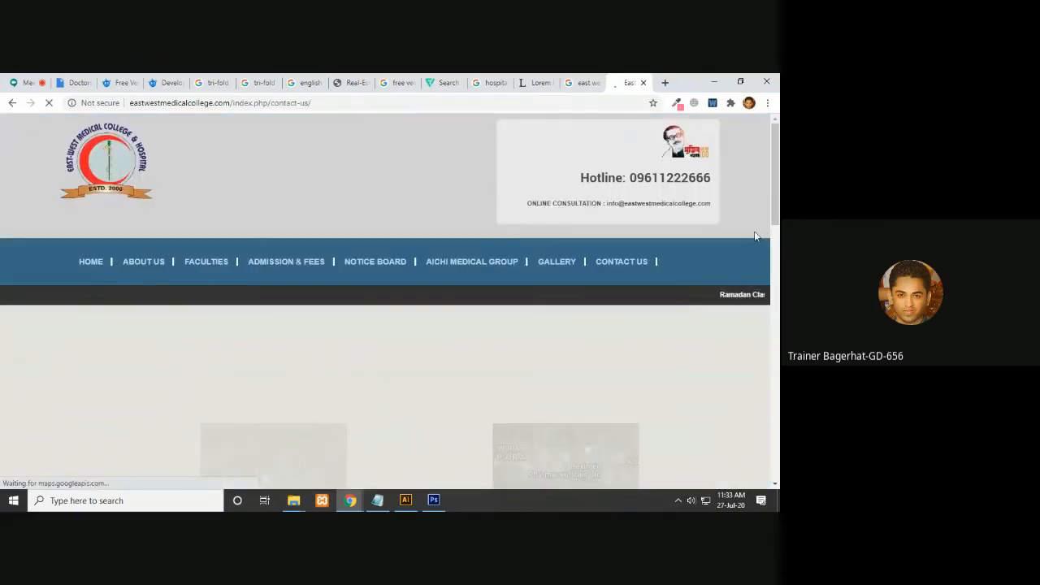
scroll(754, 231, "down", 10)
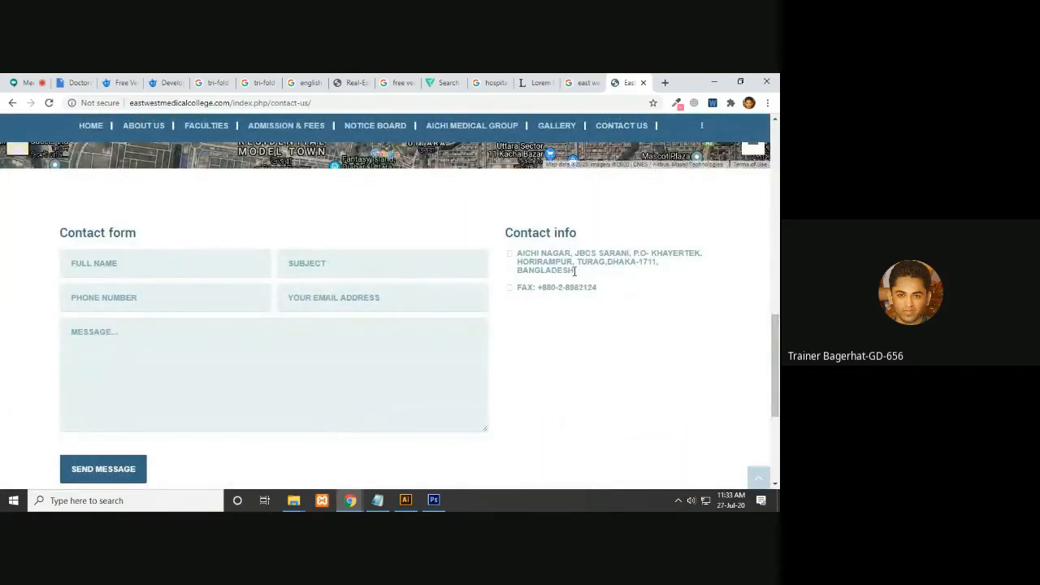
- Copy the college's postal address from the contact info, paste it into a new browser tab's address bar and select it there
left_click_drag(577, 274, 518, 258)
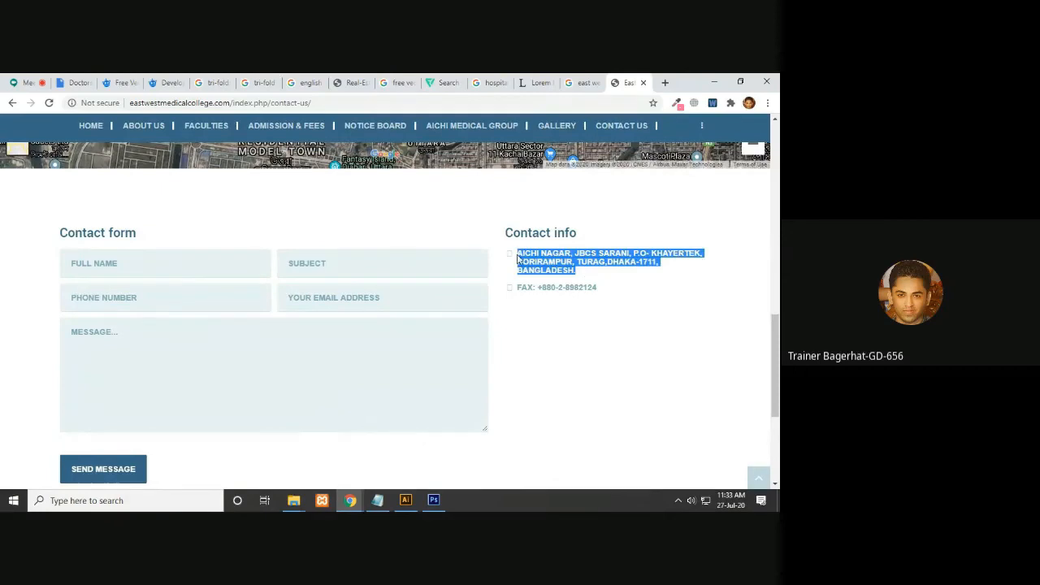
right_click(521, 255)
left_click(541, 264)
left_click(666, 83)
left_click(169, 101)
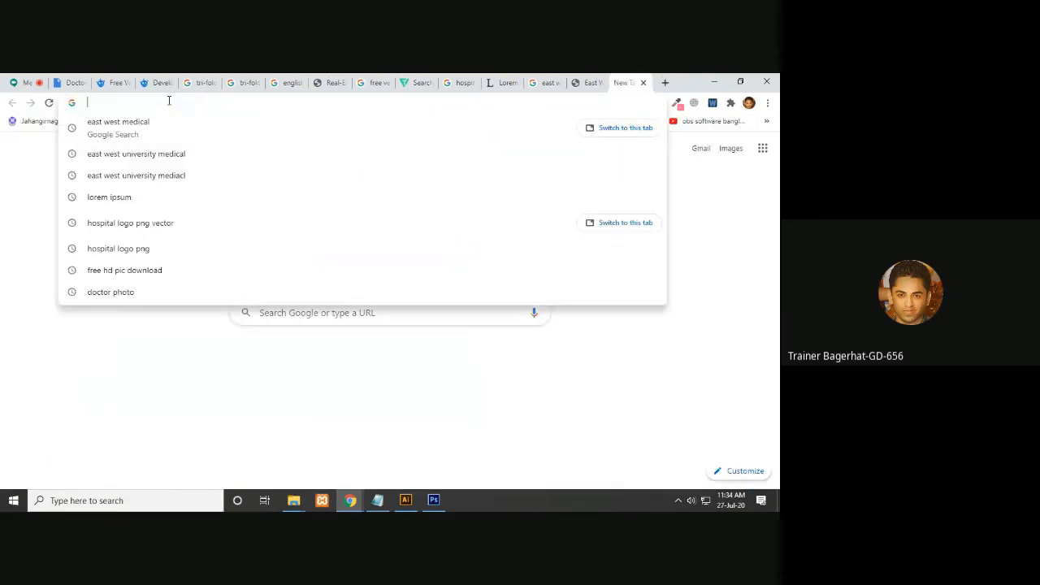
key("ctrl+v")
triple_click(195, 105)
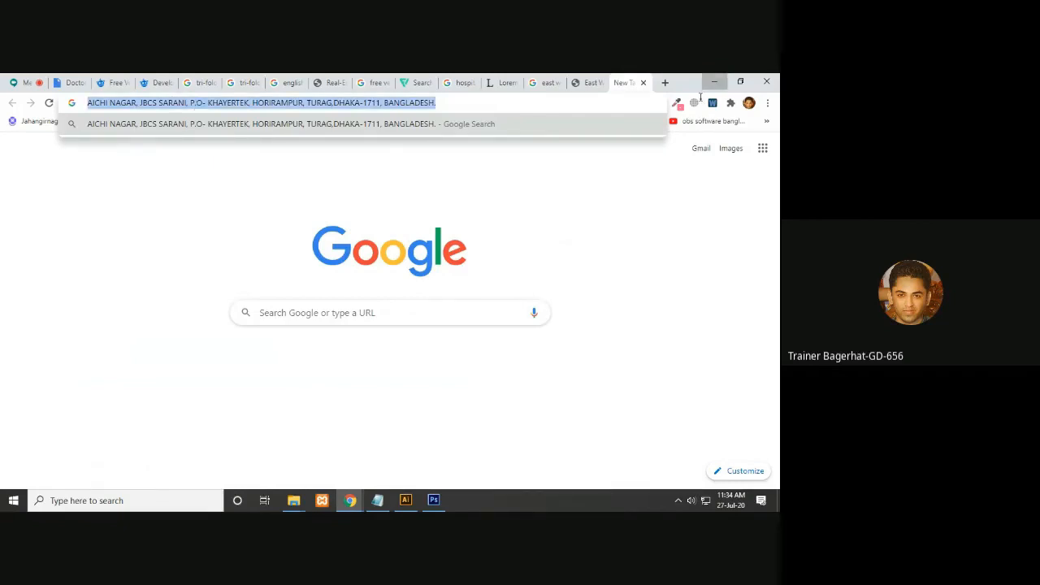
left_click(714, 82)
key("Escape")
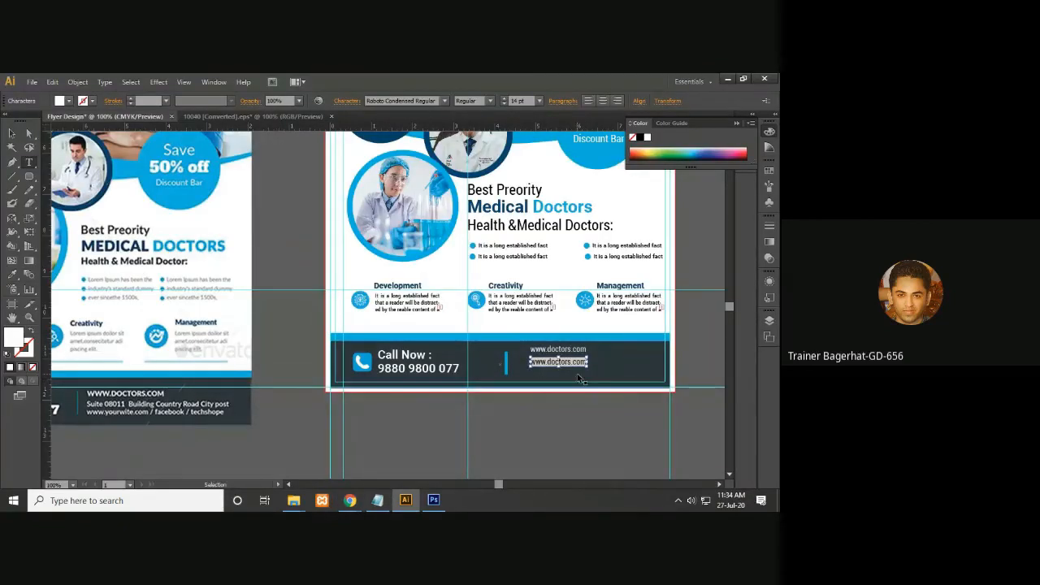
key("ctrl+v")
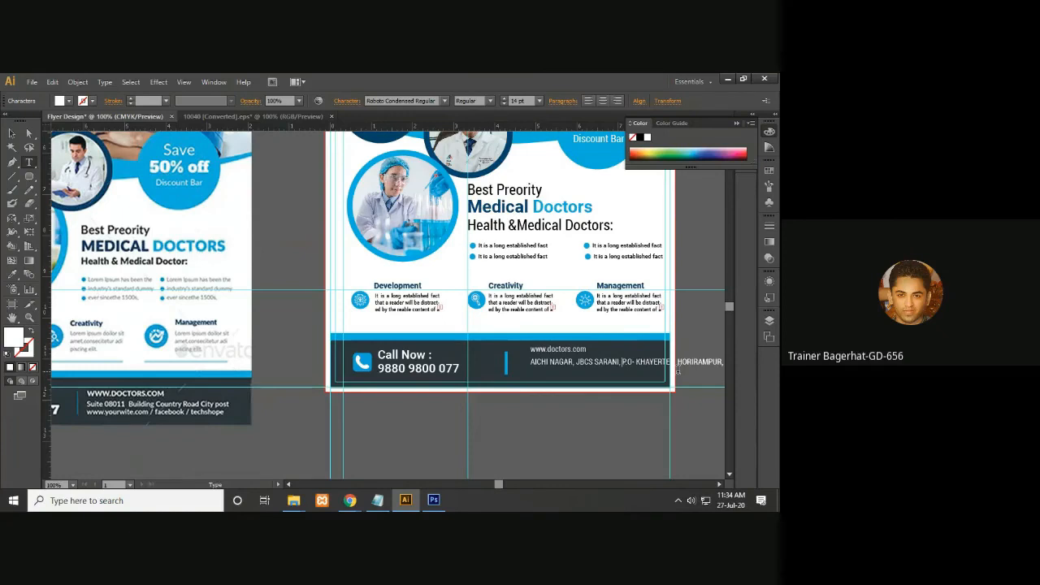
key("Return")
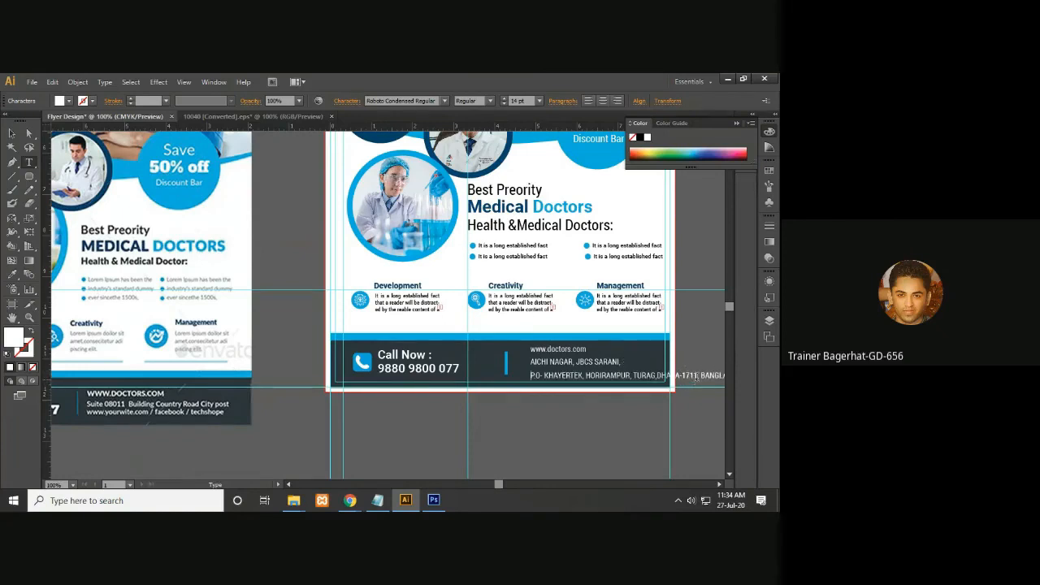
left_click(700, 376)
key("Return")
- Set the font size of the footer's three address lines to 12 pt
left_click_drag(532, 361, 658, 398)
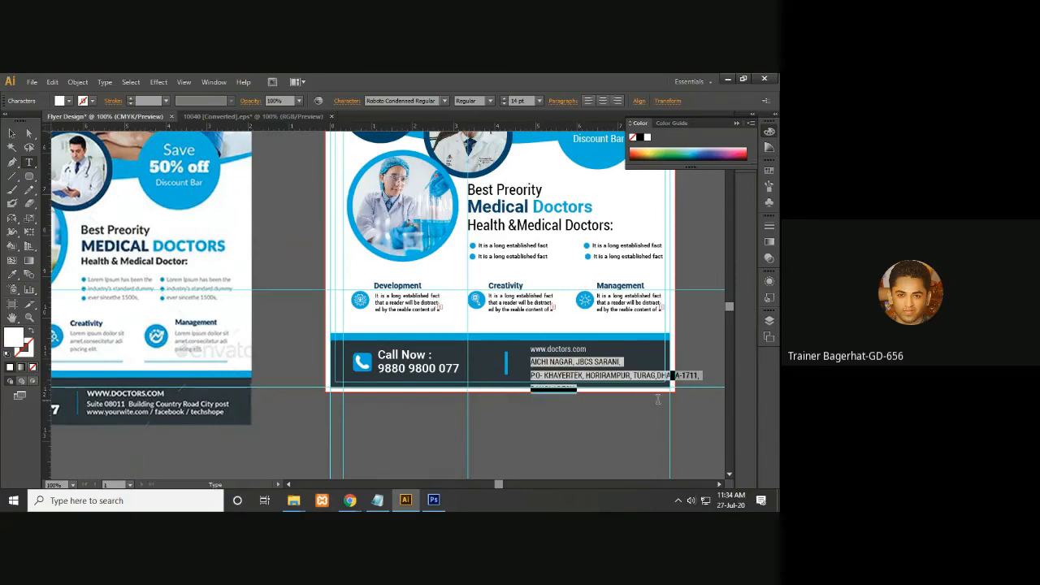
left_click(538, 101)
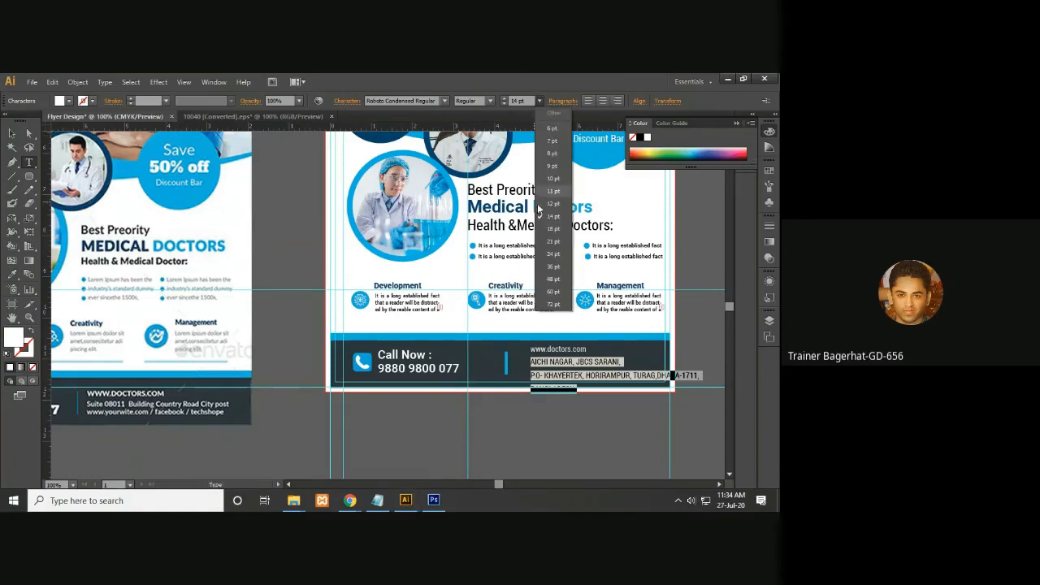
left_click(553, 204)
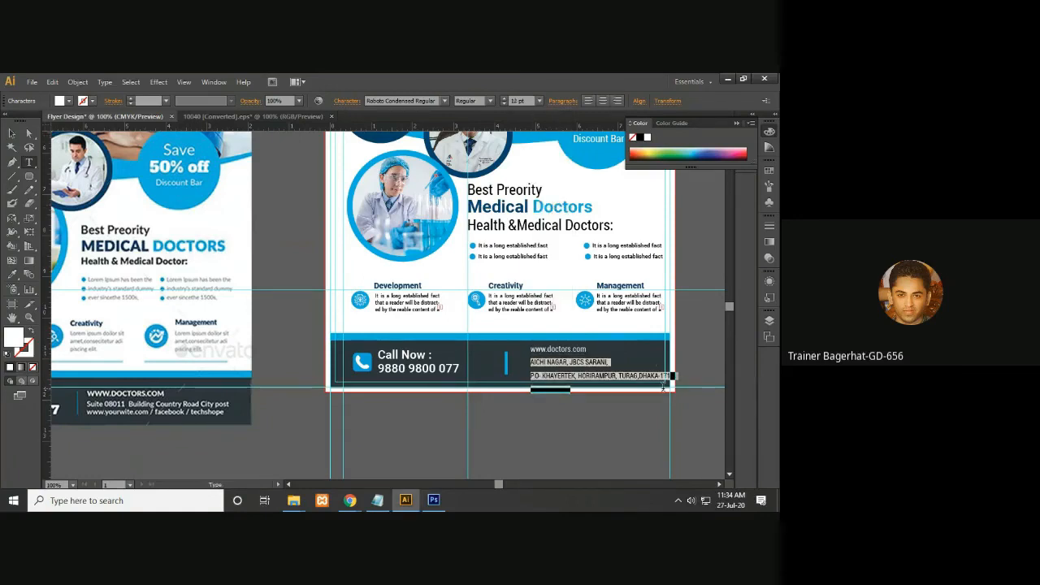
left_click(12, 132)
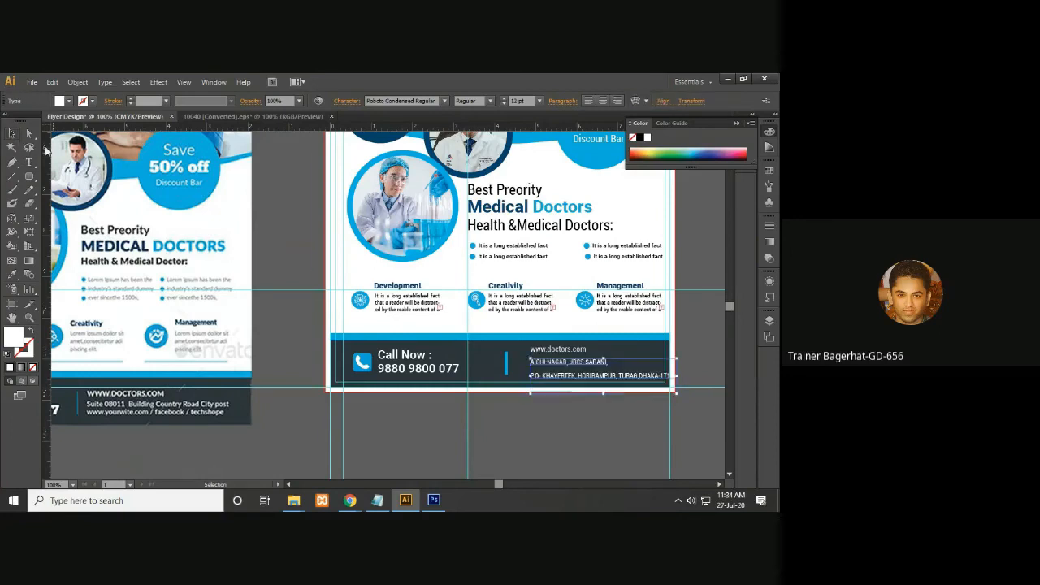
- Nudge the address text slightly up, closer to the website line in the footer
key("Up")
key("Up")
key("Up")
key("Up")
key("Up")
key("Up")
key("Up")
key("Up")
key("Up")
key("Down")
key("Down")
key("Down")
key("Down")
key("Down")
key("Down")
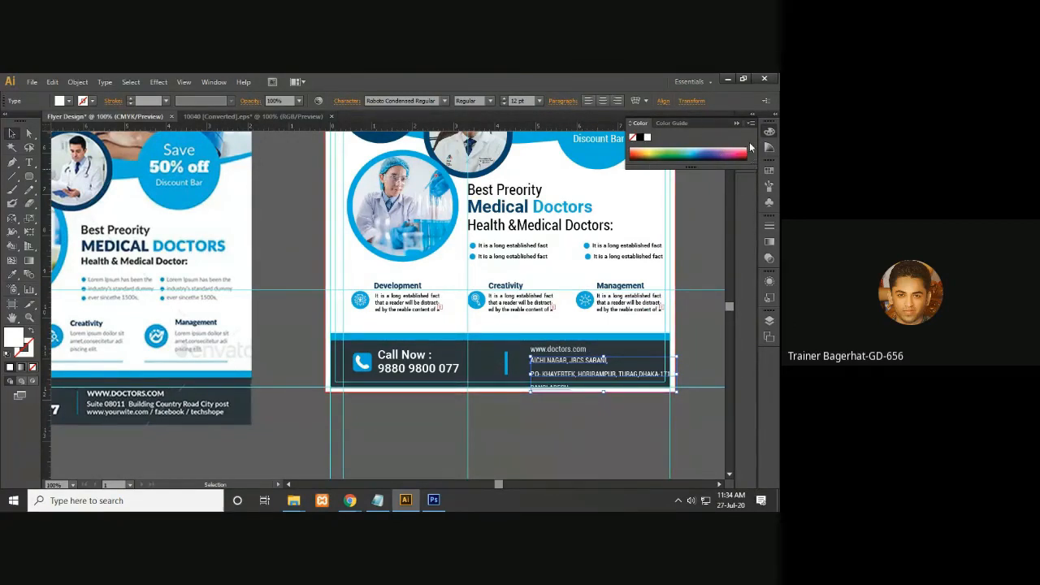
left_click(182, 81)
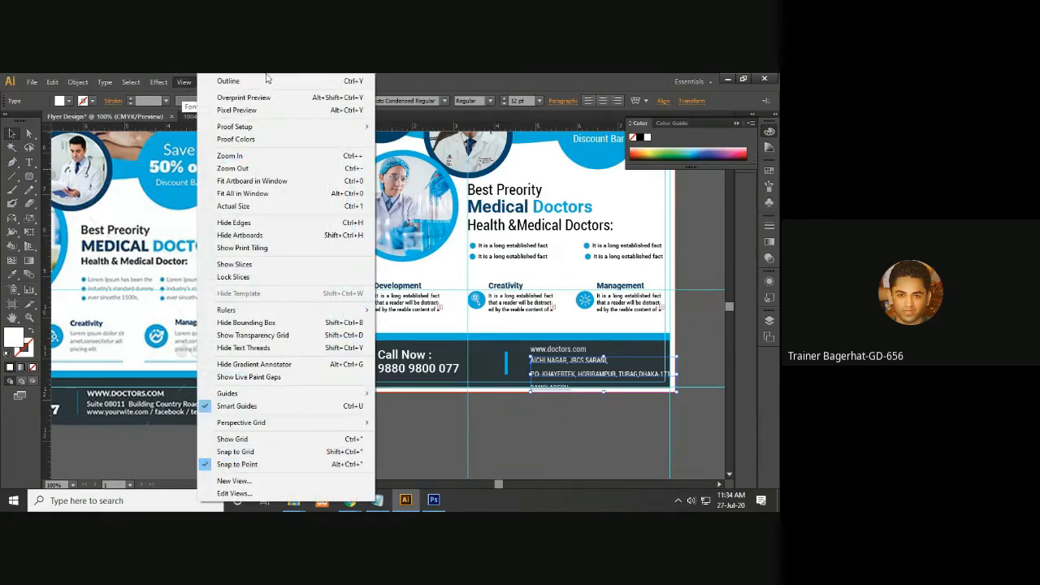
left_click(452, 73)
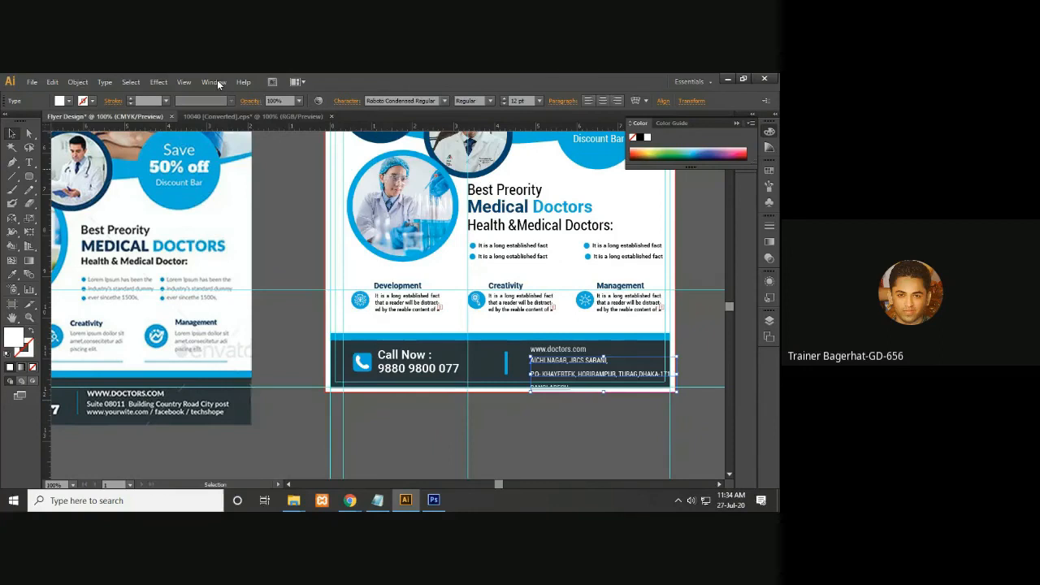
- Set the leading of the footer's three address lines to 14 pt
left_click(214, 82)
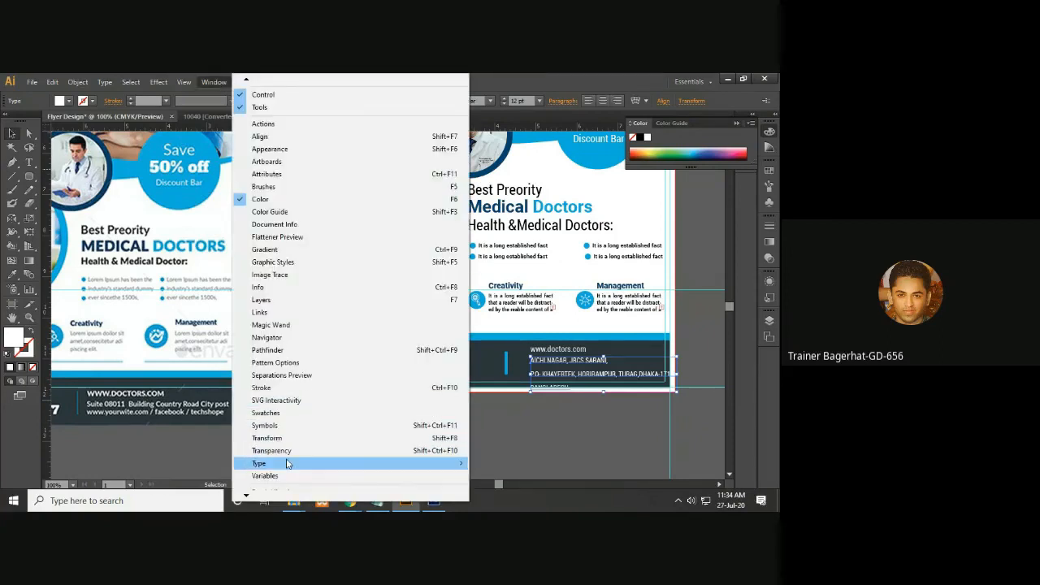
mouse_move(286, 463)
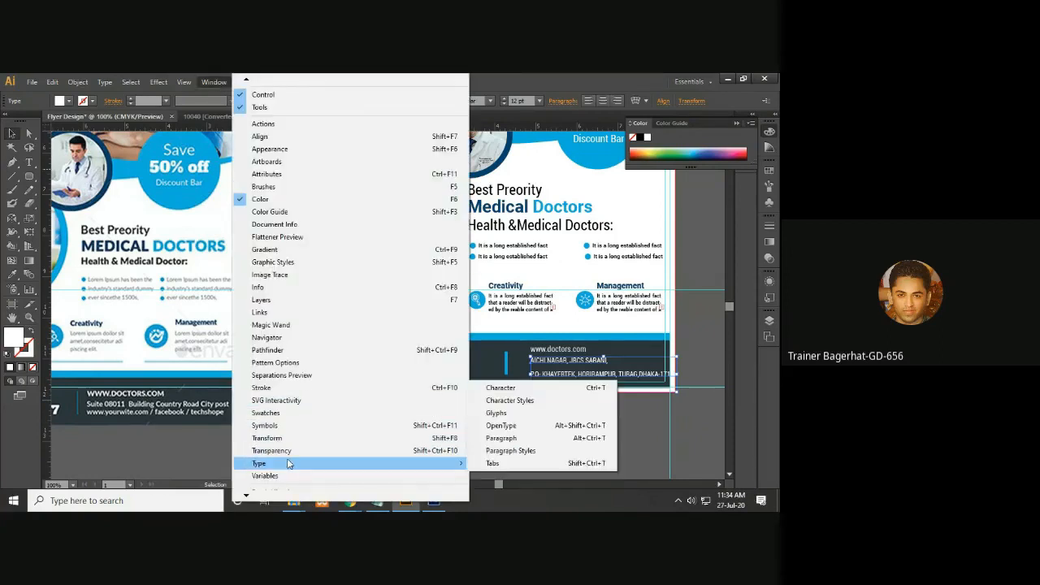
left_click(534, 439)
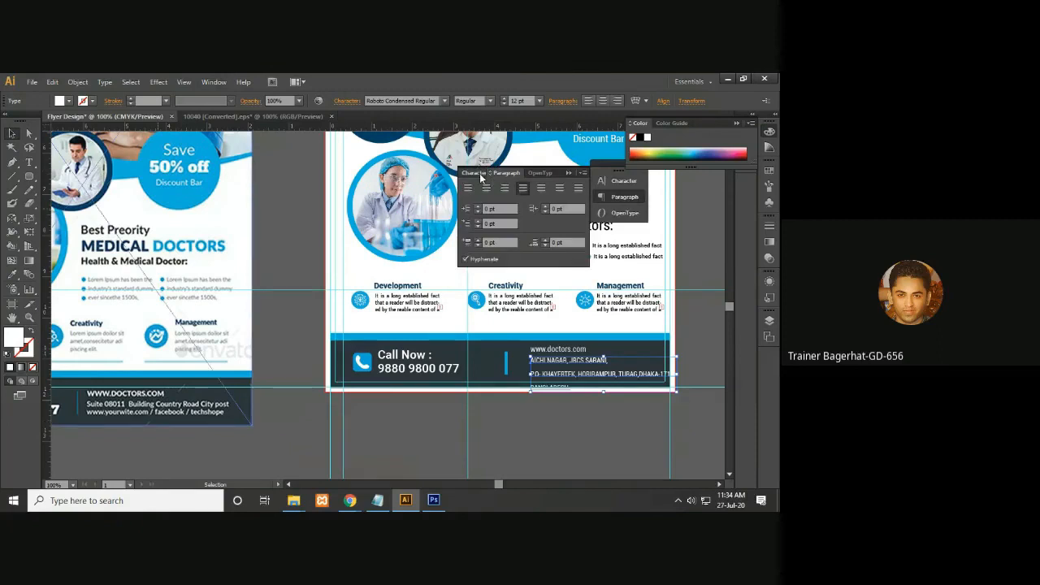
left_click(477, 173)
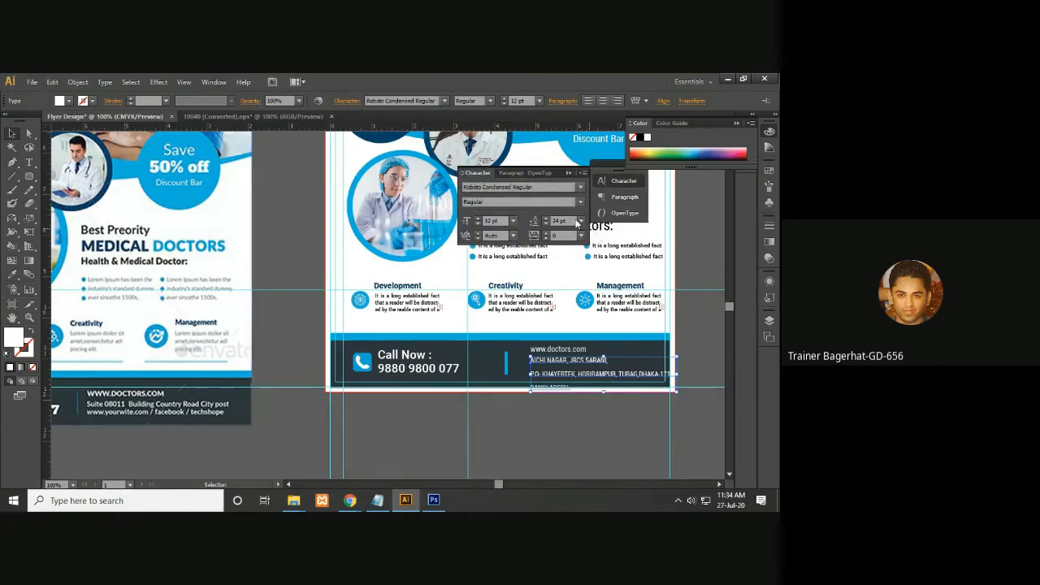
left_click(530, 223)
key("Down")
key("Down")
key("Down")
key("Down")
key("Down")
key("Down")
key("Down")
key("Down")
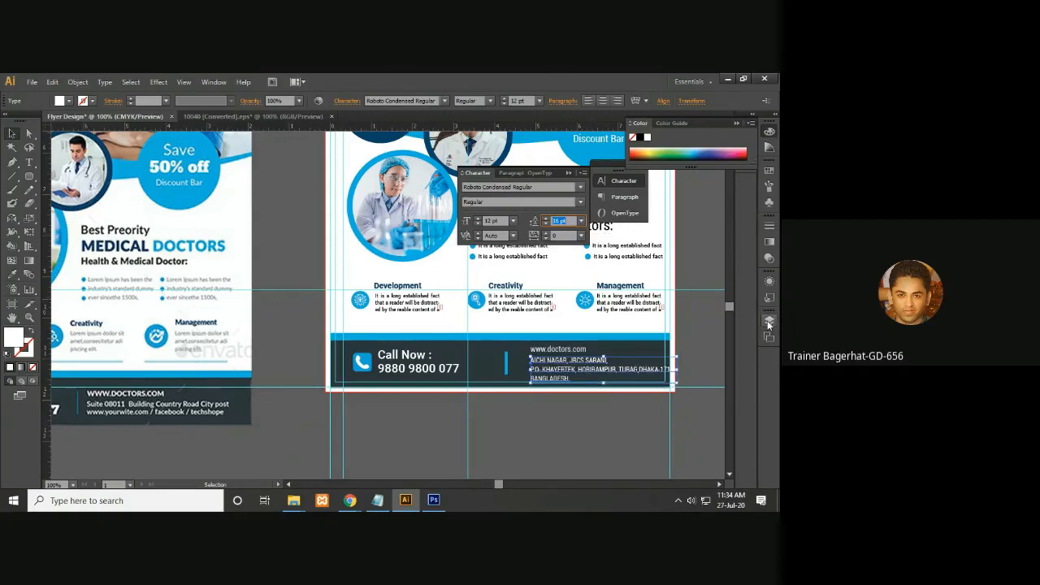
key("Down")
key("Down")
key("Down")
key("Up")
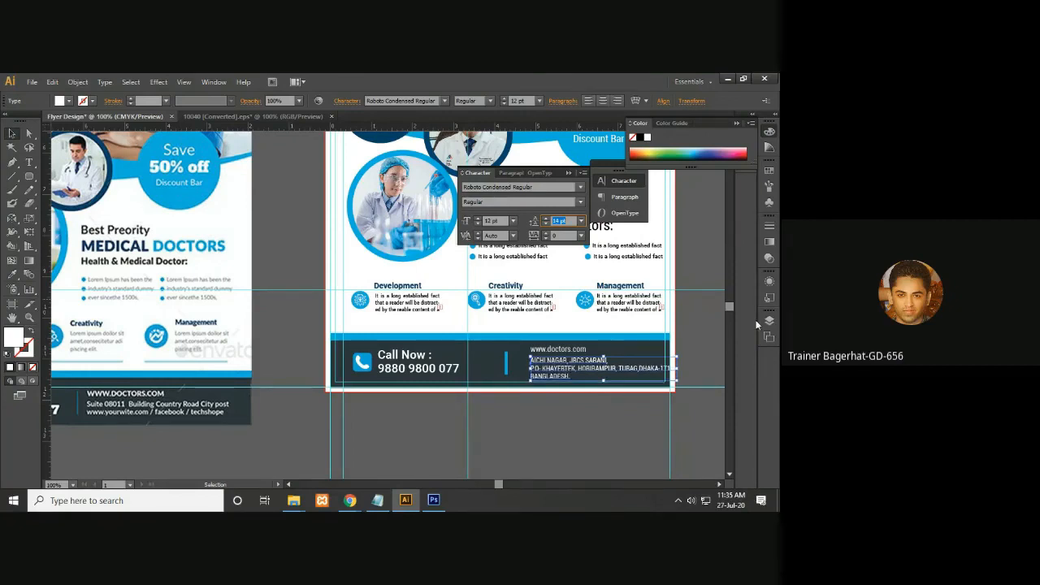
left_click(12, 132)
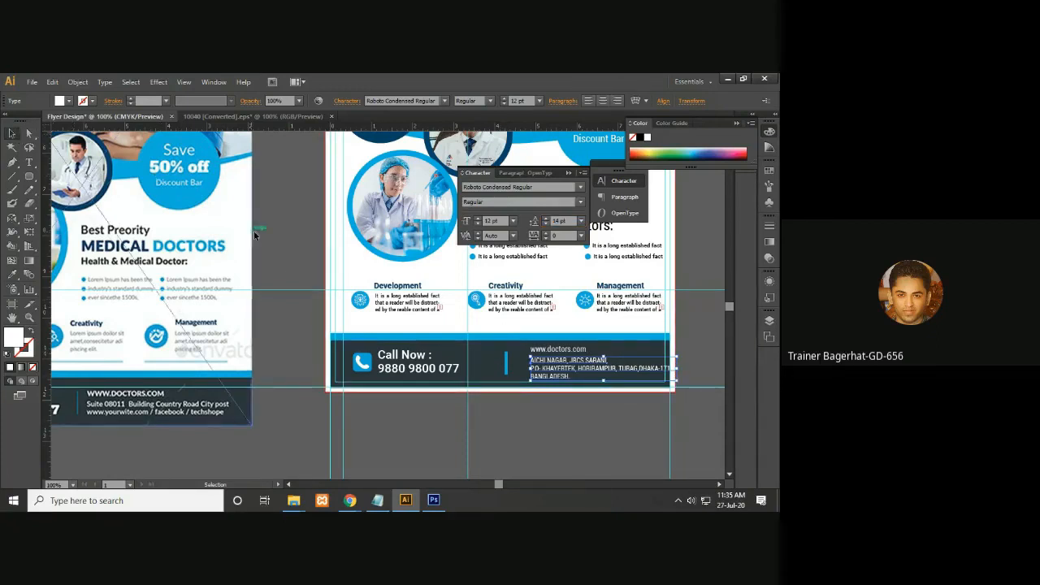
left_click(572, 389)
double_click(573, 351)
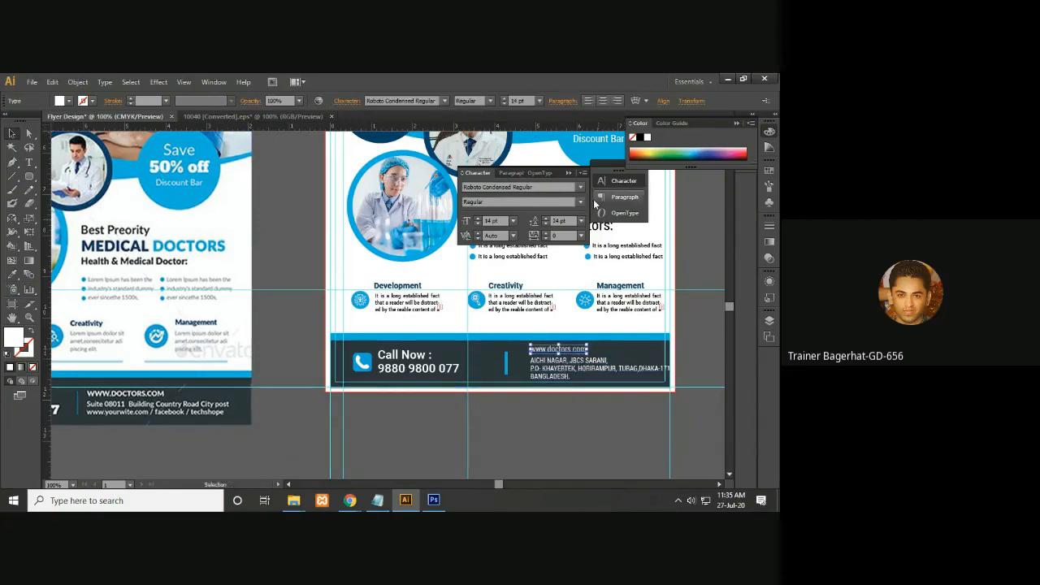
left_click(539, 104)
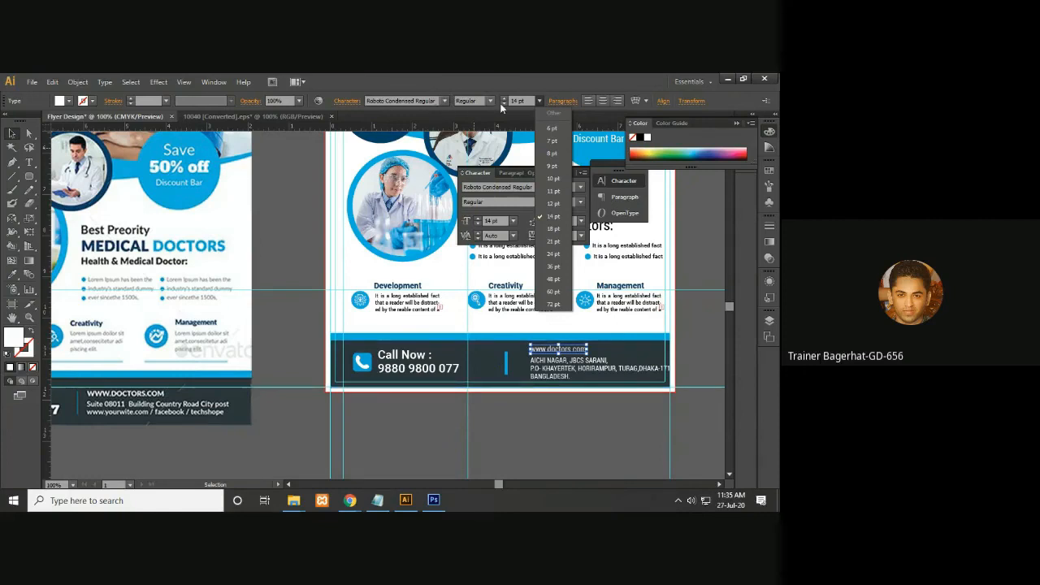
left_click(430, 101)
left_click(428, 101)
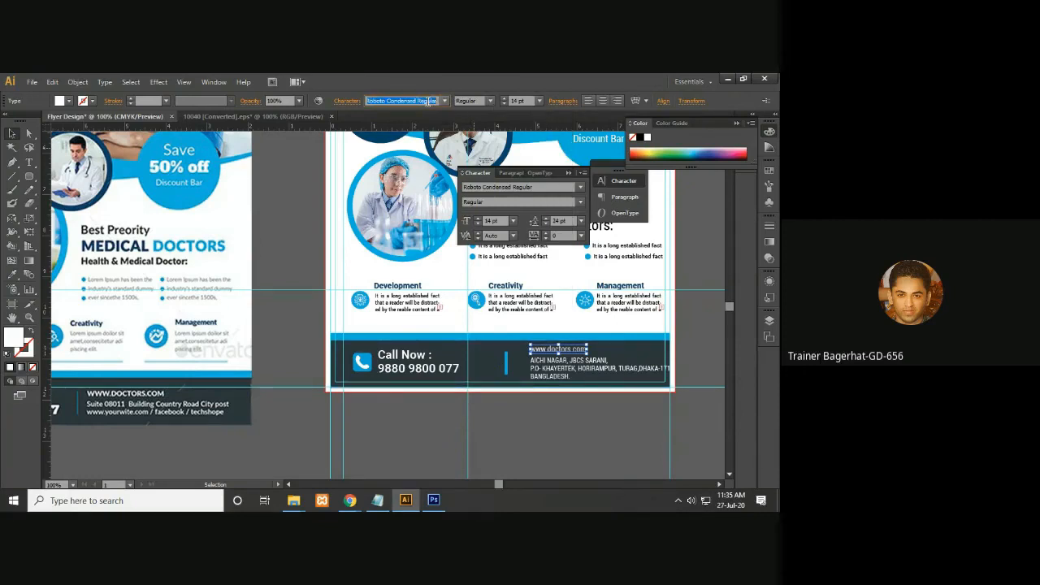
type("Roboto Bold")
left_click(289, 285)
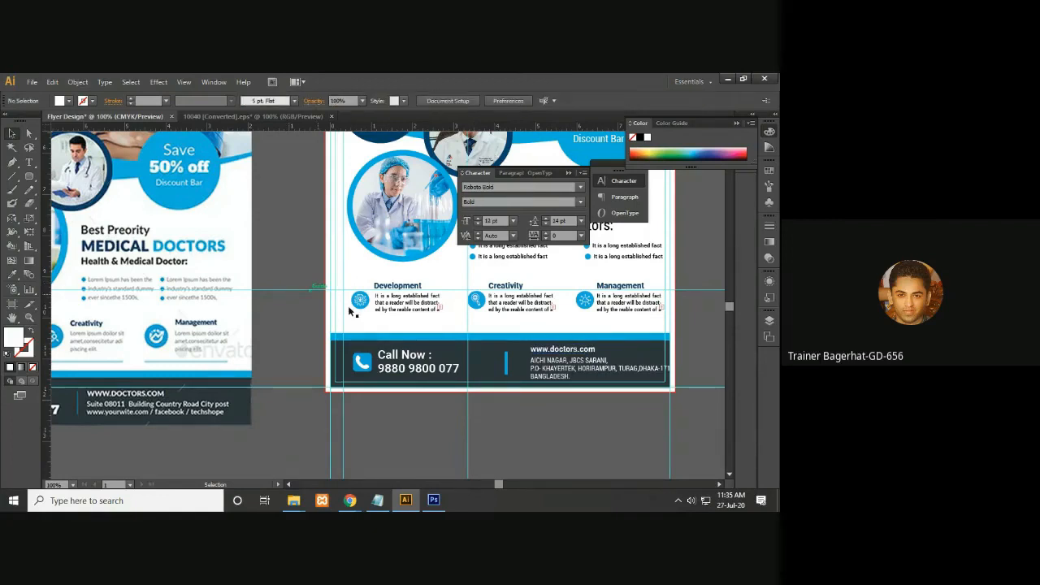
- Move the footer's website and address text together toward the blue divider so the address fits inside the flyer's margin
left_click(590, 371)
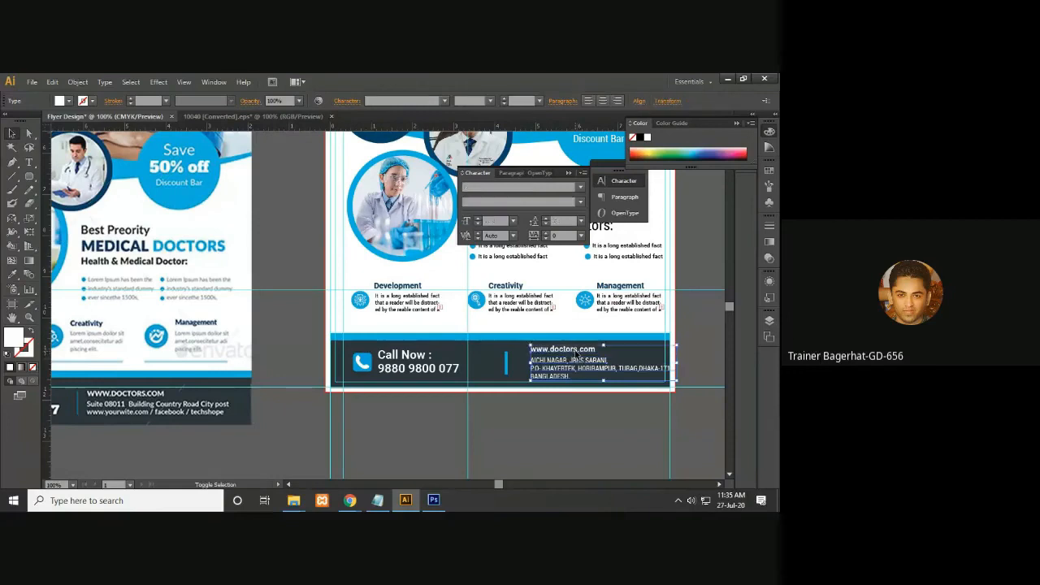
key("Left")
key("Left")
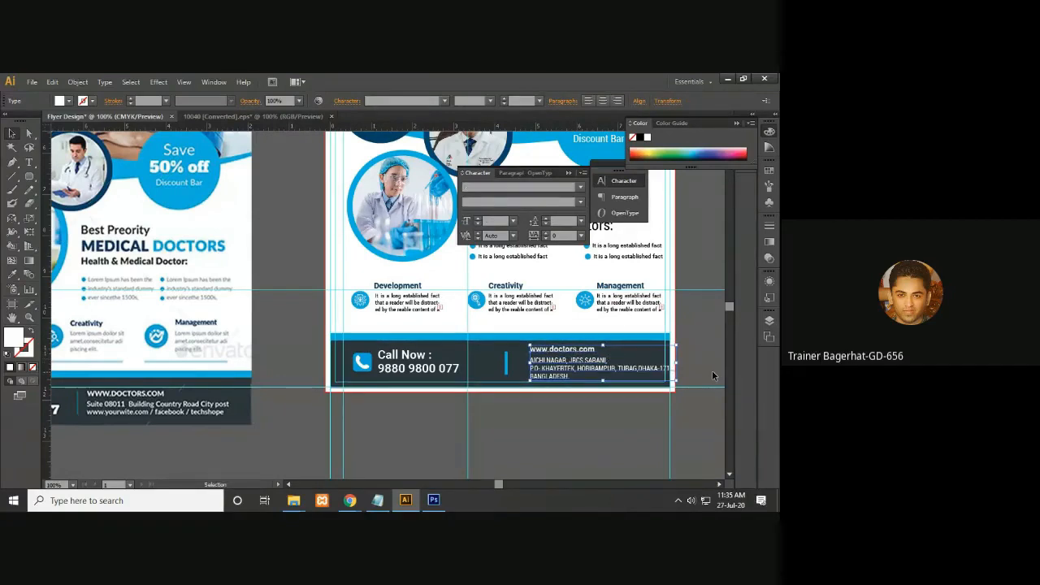
key("Left")
key("Left")
key("Left")
key("Left")
key("Left")
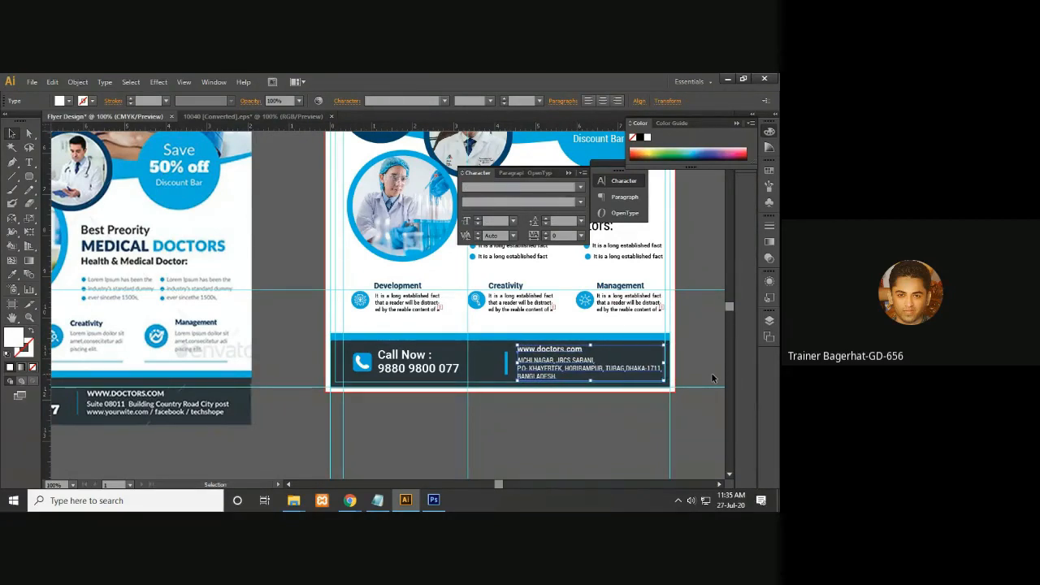
key("Right")
key("Up")
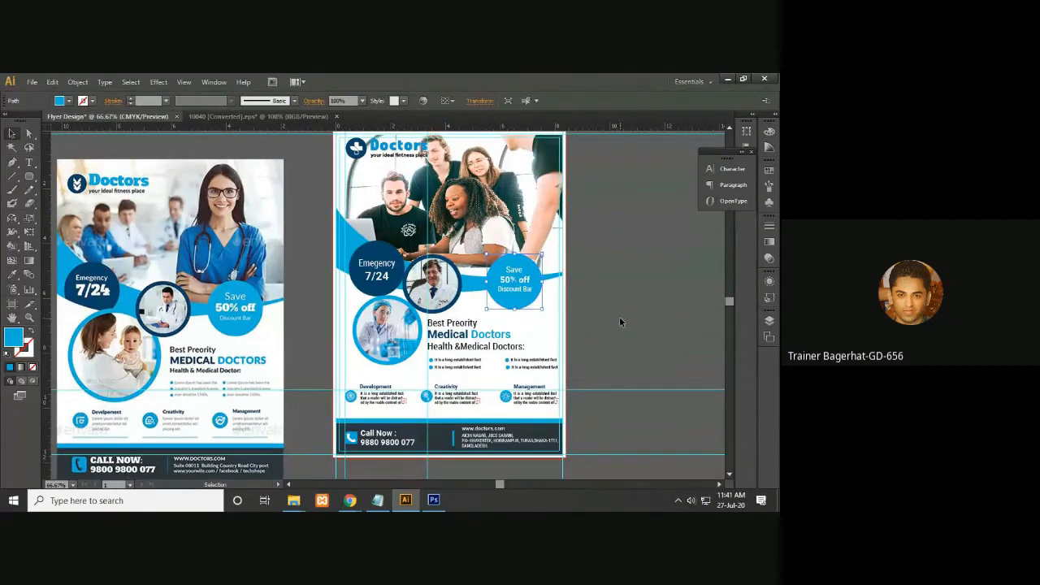
- Start a Zig Zag effect on the blue "Save 50% off" circle with the preview enabled, keeping the badge in view
left_click(160, 82)
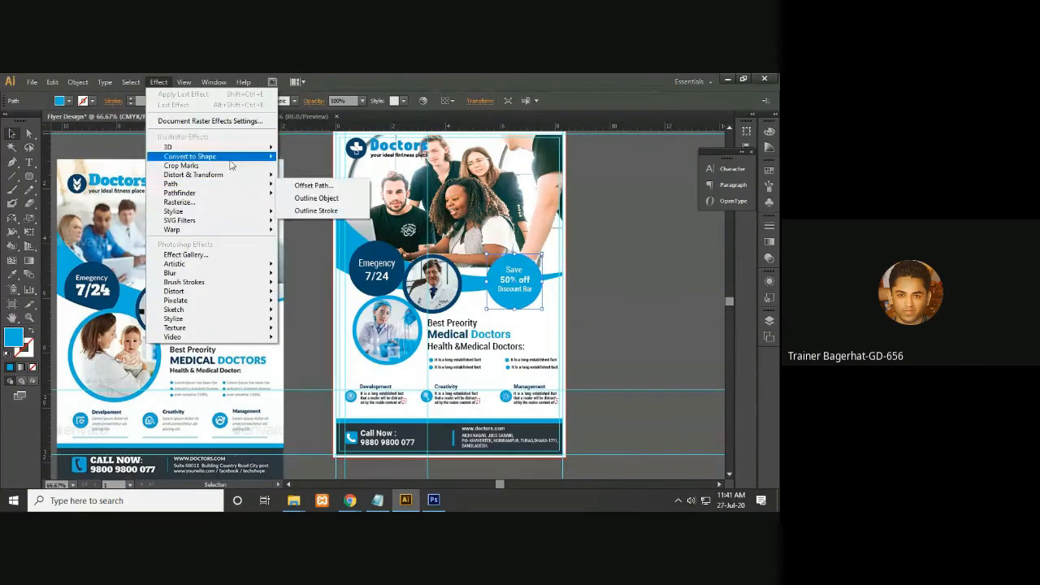
mouse_move(232, 176)
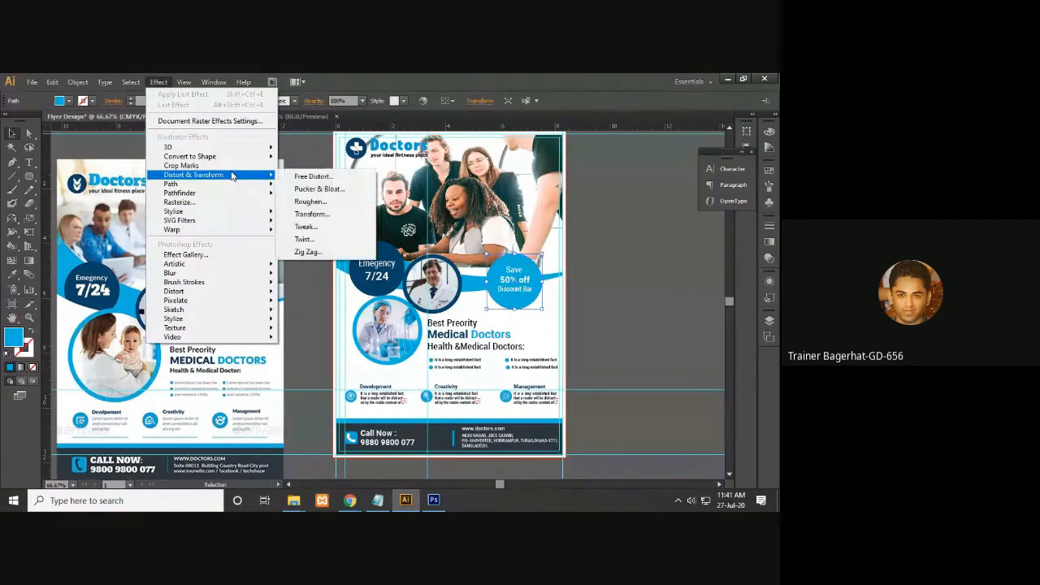
key("Escape")
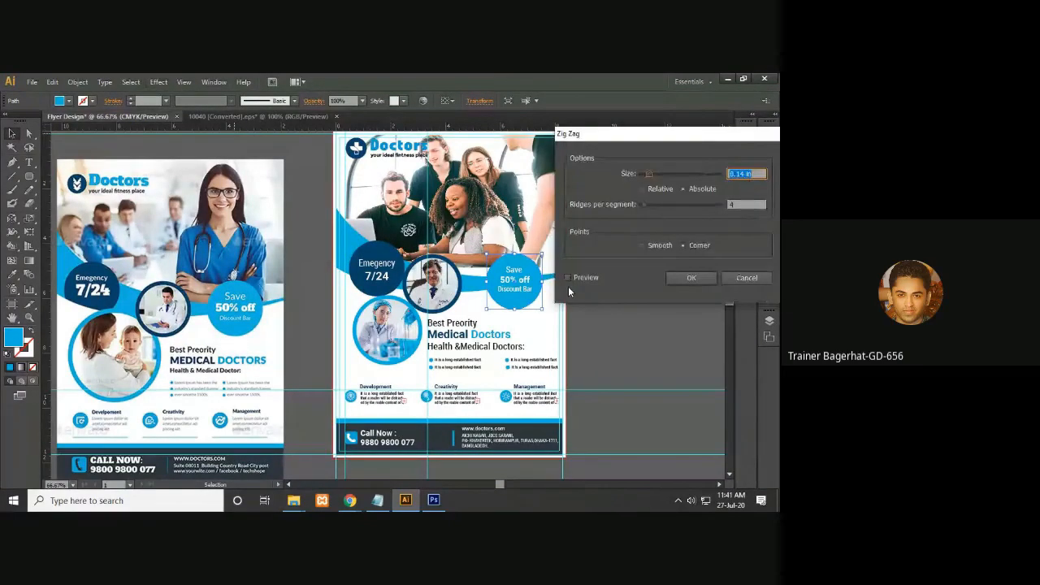
left_click(567, 277)
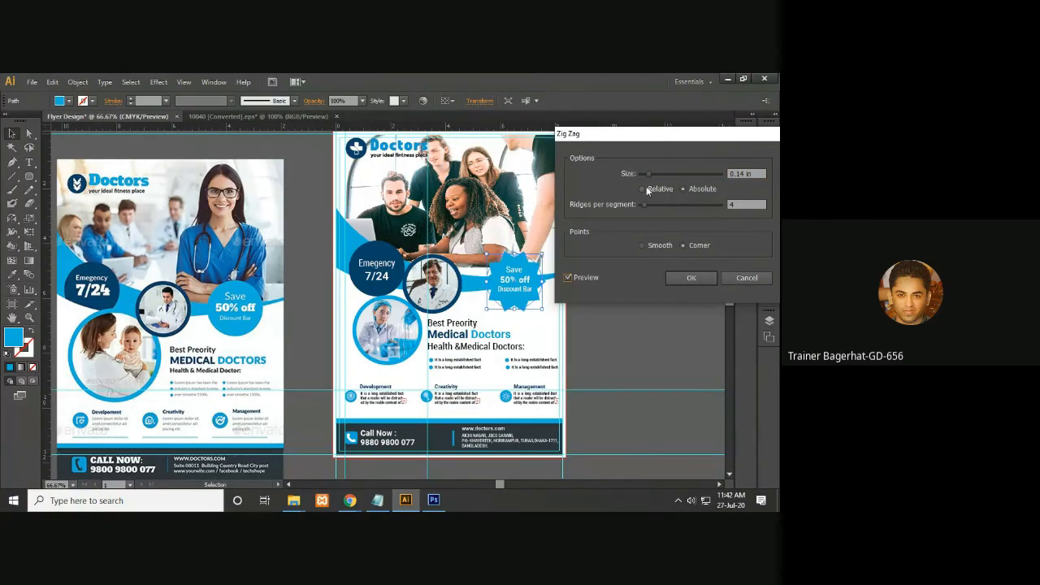
left_click_drag(613, 136, 617, 101)
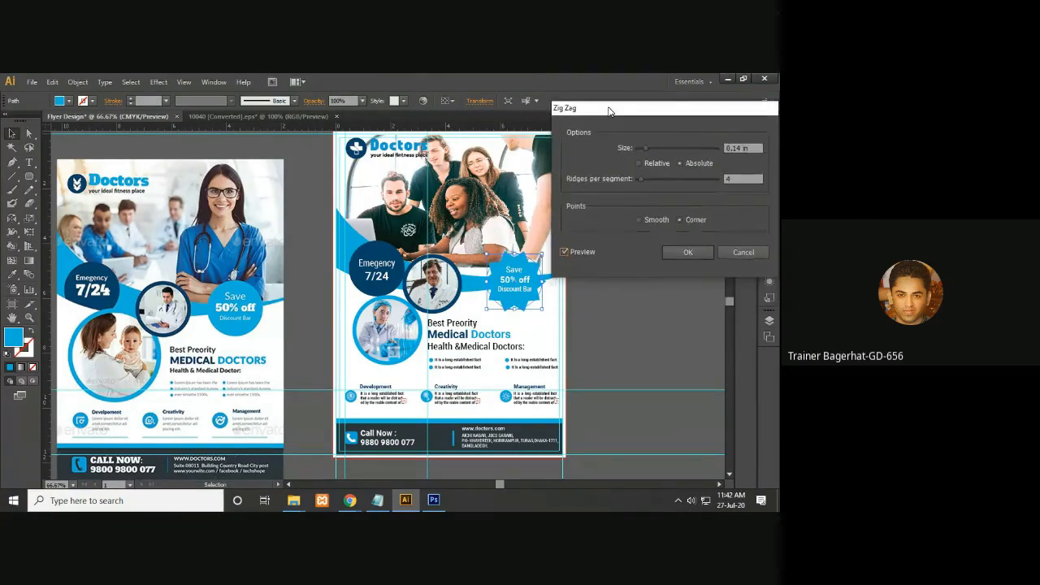
- Apply the Zig Zag effect to the discount badge with a relative size, 12 ridges per segment and corner points
left_click(646, 154)
mouse_move(651, 138)
left_mouse_down()
mouse_move(667, 137)
mouse_move(656, 141)
left_mouse_up()
left_click(687, 153)
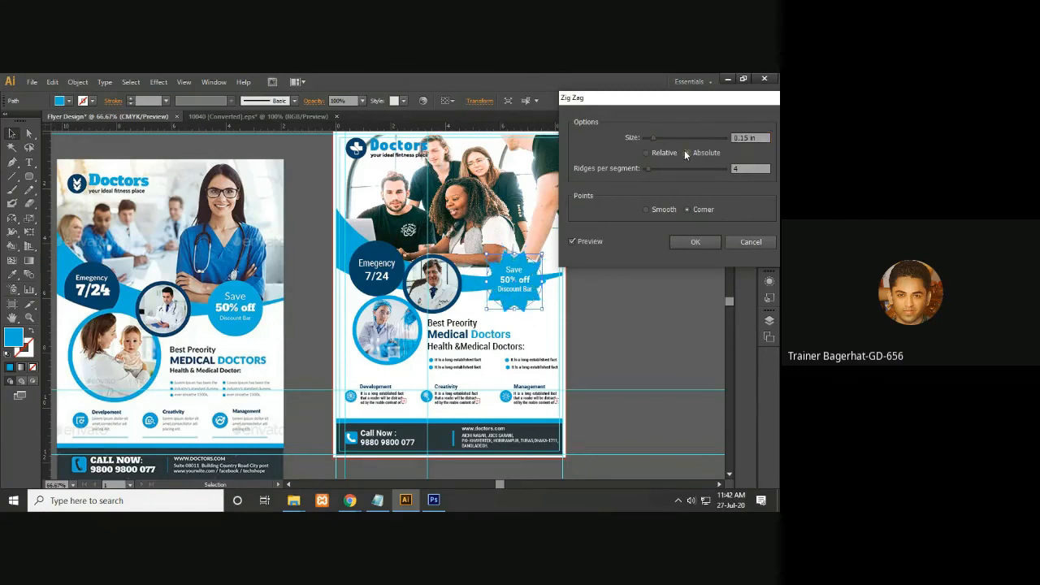
mouse_move(653, 137)
left_mouse_down()
mouse_move(653, 174)
mouse_move(652, 140)
left_mouse_up()
left_click(646, 151)
left_click_drag(648, 139, 650, 135)
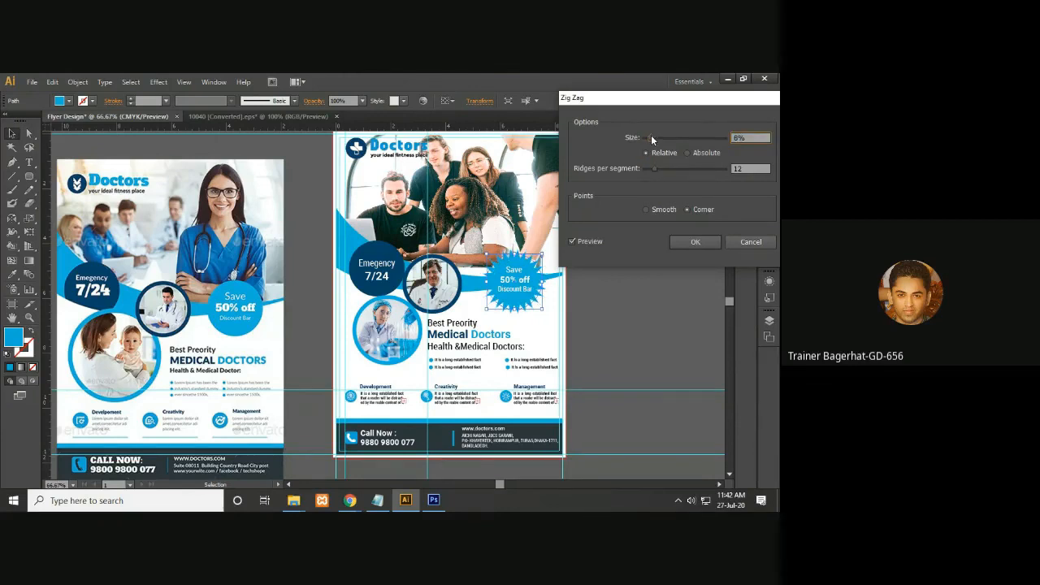
left_click_drag(652, 137, 654, 139)
left_click(692, 242)
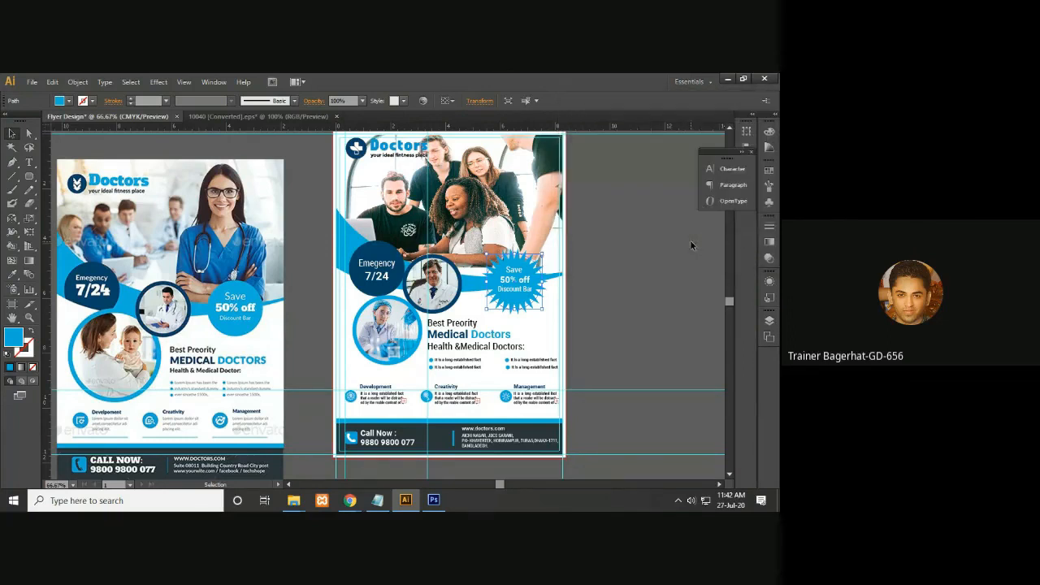
- Fill the discount starburst with the dark navy sampled from the reference flyer's "Emegency 7/24" circle
left_click(537, 278)
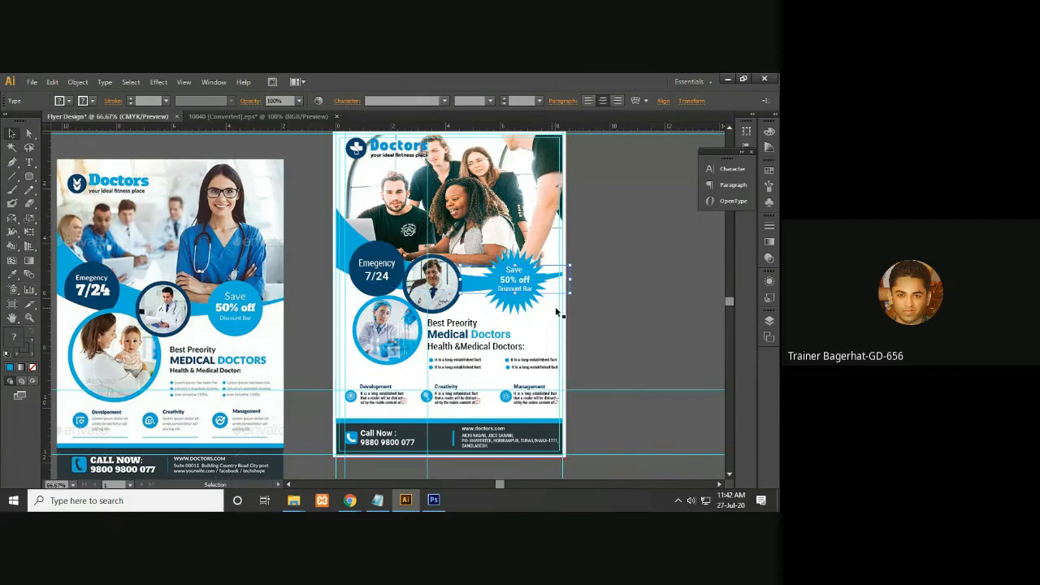
left_click(524, 304)
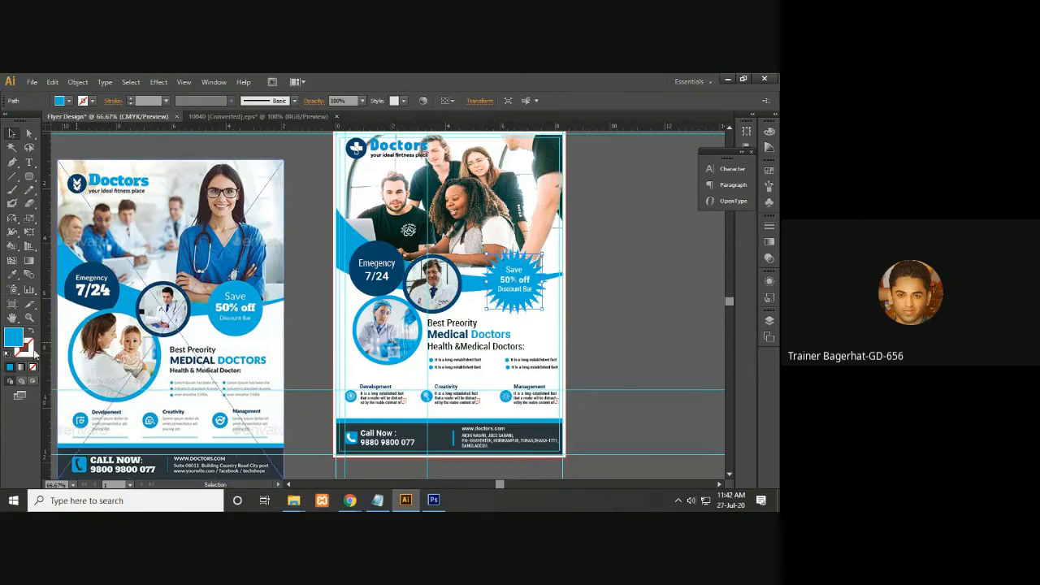
left_click(10, 367)
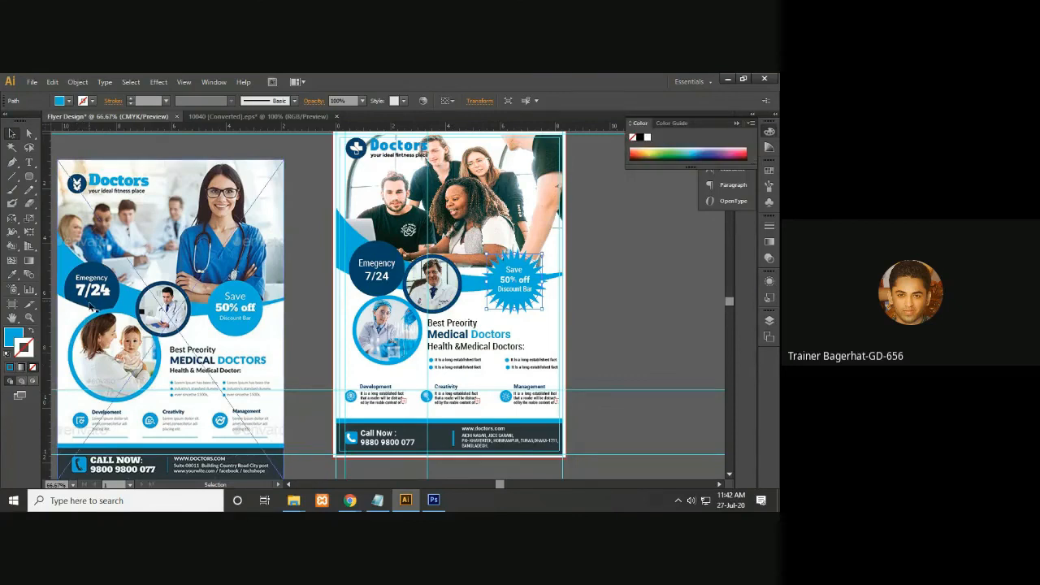
key("i")
left_click(93, 270)
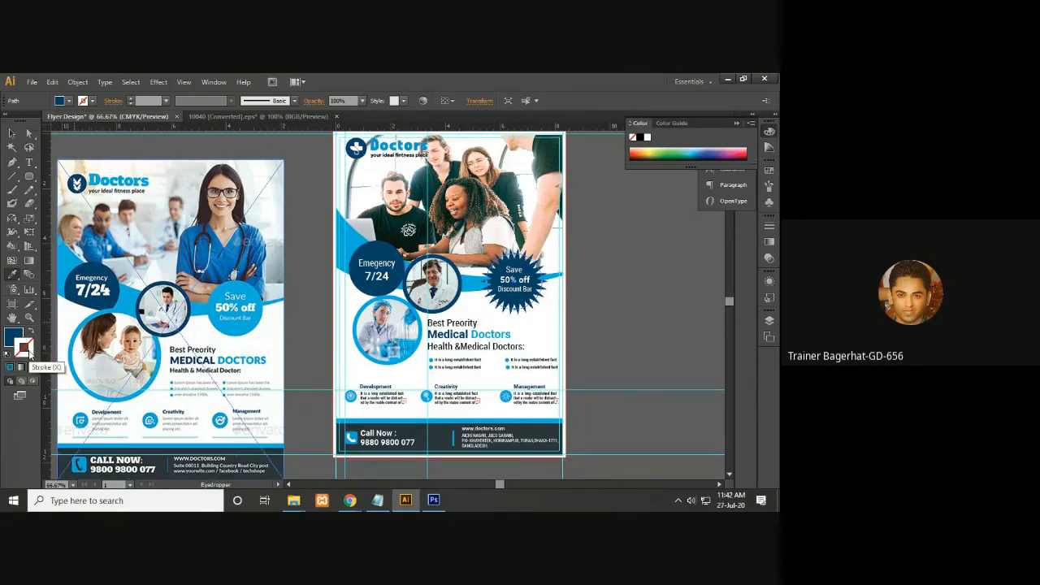
- Give the discount starburst a 5 pt stroke in light blue 3CACDD
double_click(25, 351)
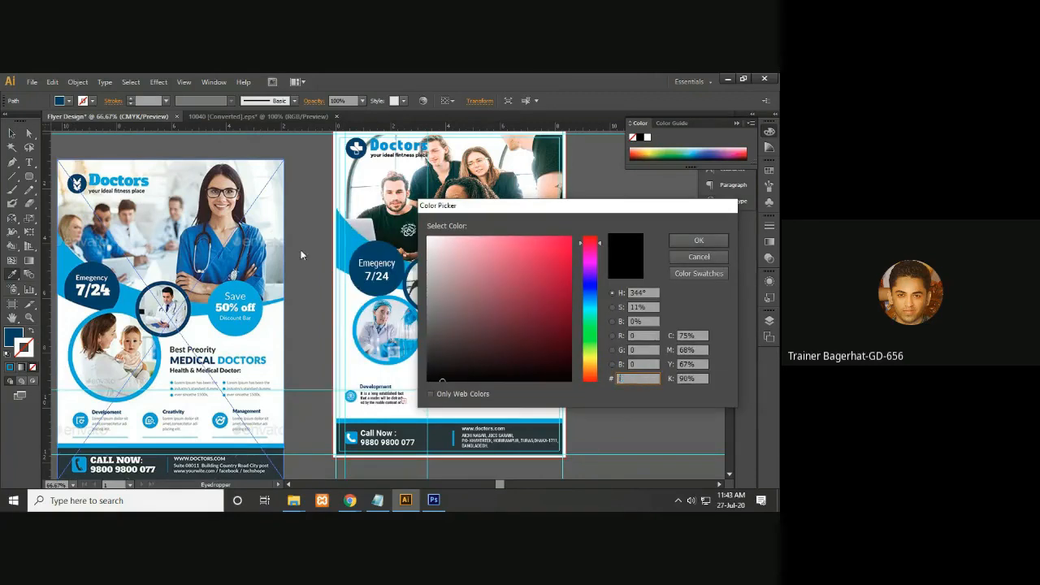
left_click(591, 301)
left_click(533, 255)
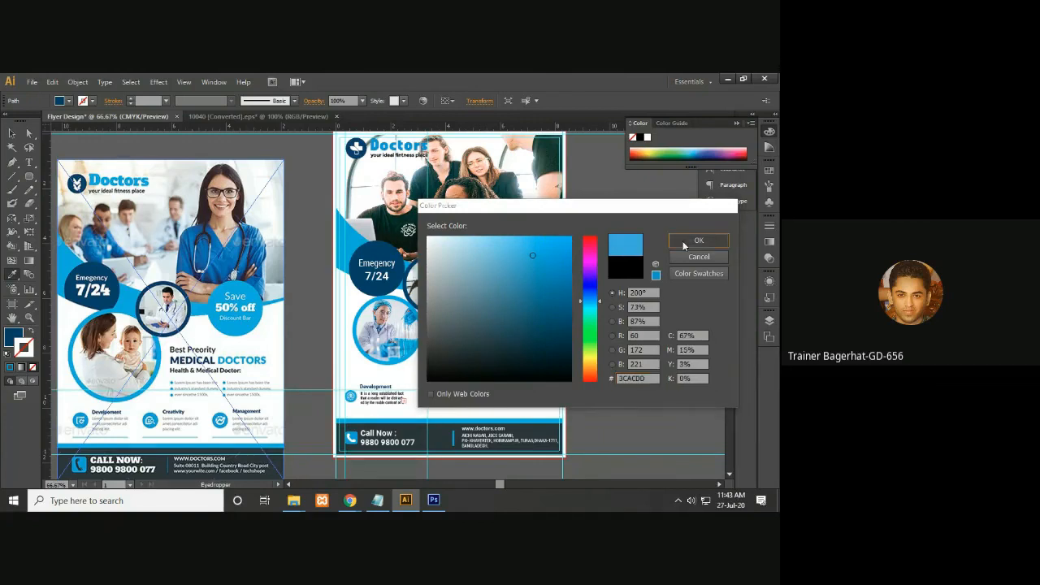
left_click(698, 240)
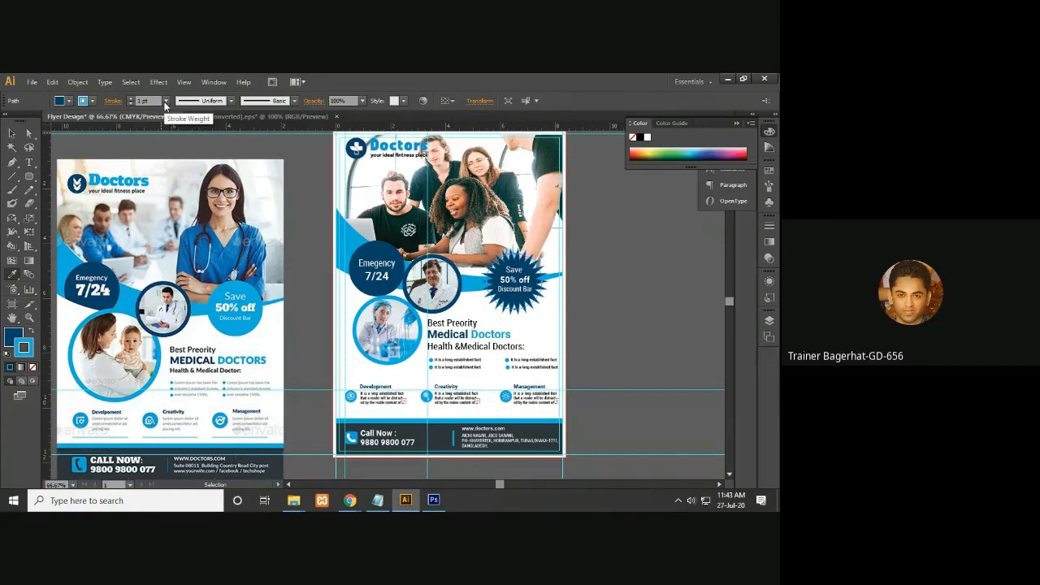
left_click(165, 101)
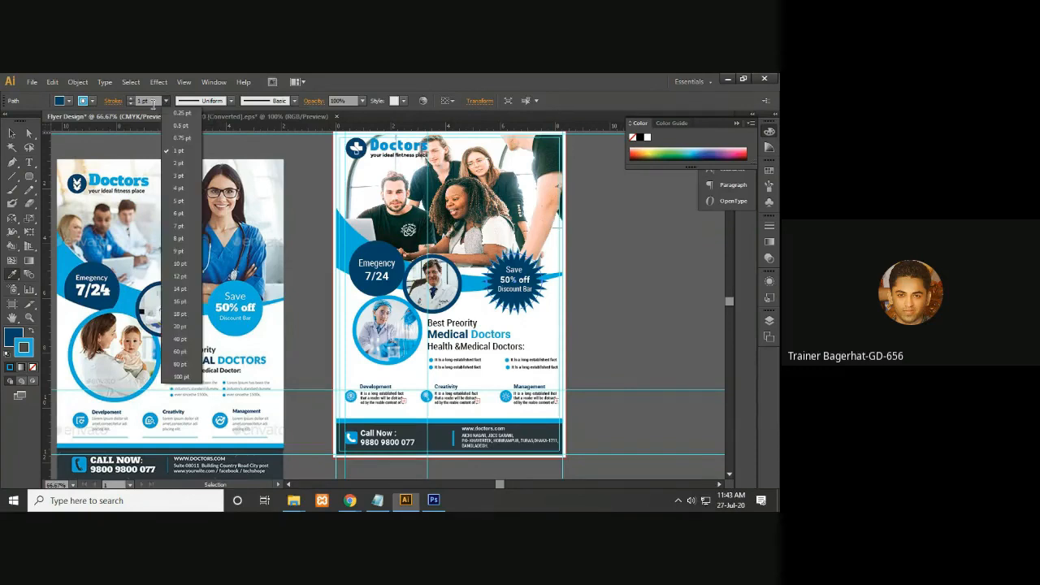
left_click(181, 201)
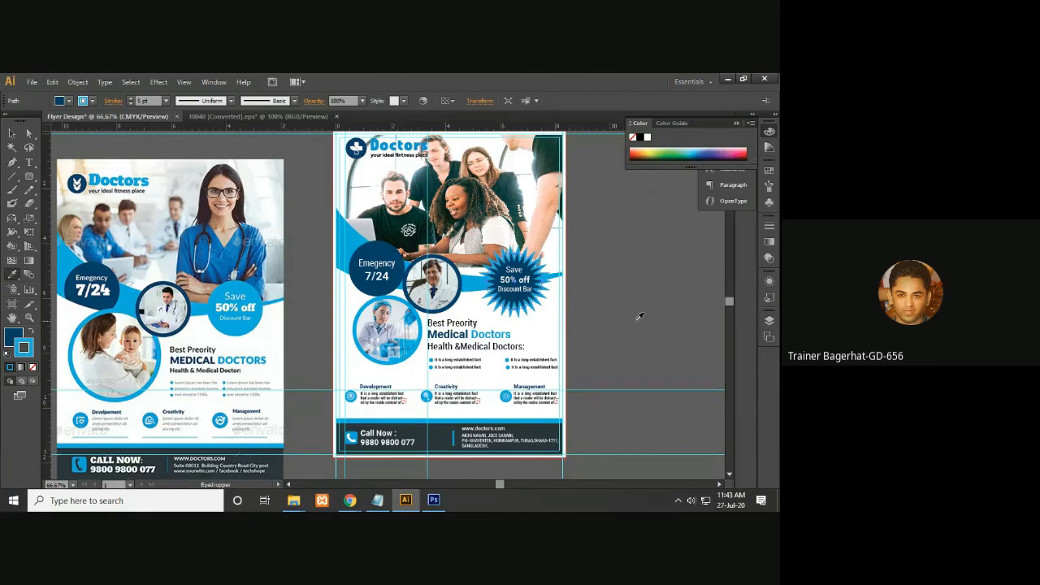
- Swap the discount starburst's fill and stroke colours and reduce its stroke weight
left_click(244, 325)
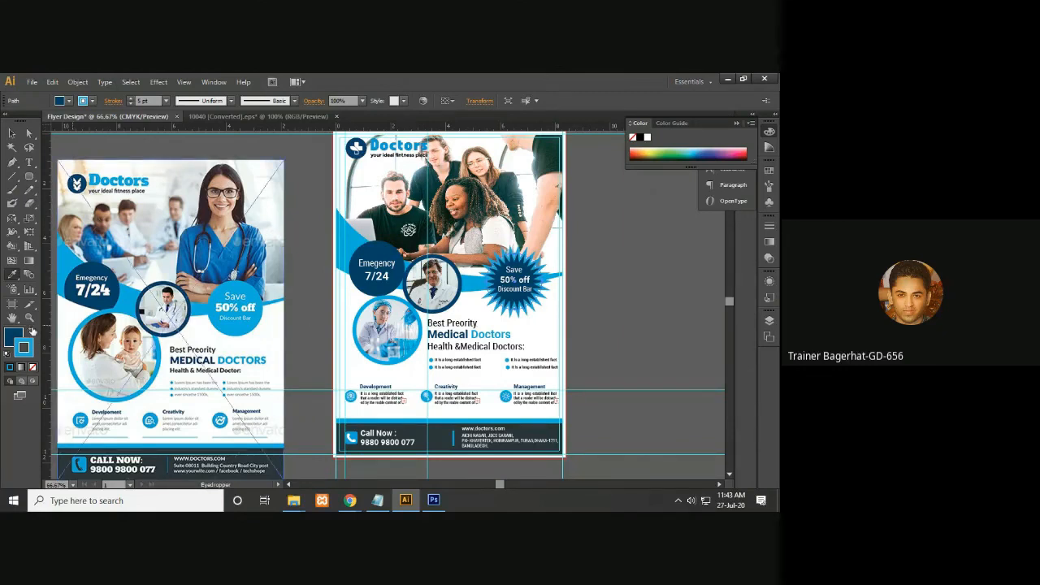
left_click(30, 331)
key("ctrl+shift+a")
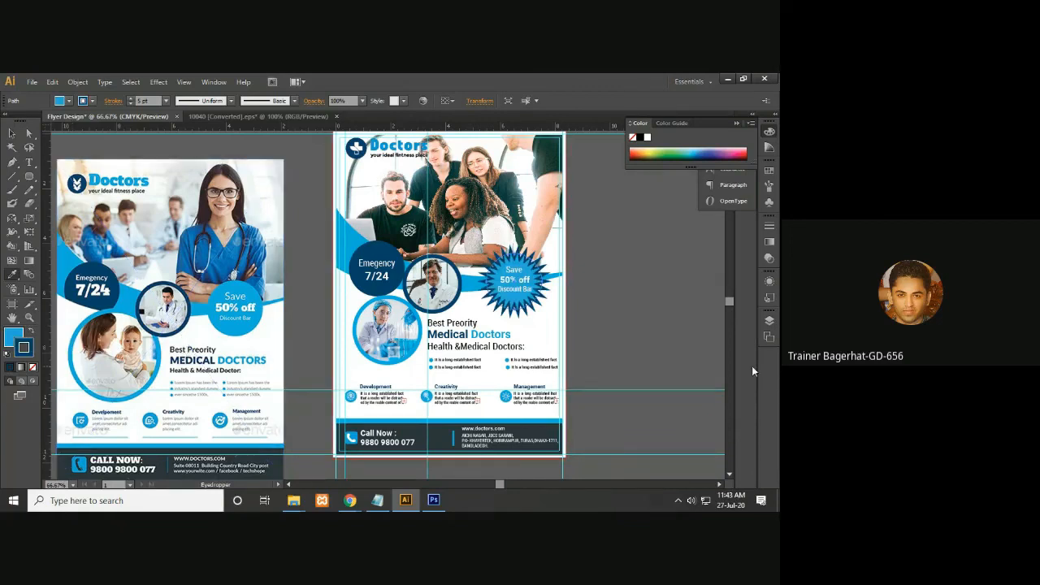
left_click(151, 100)
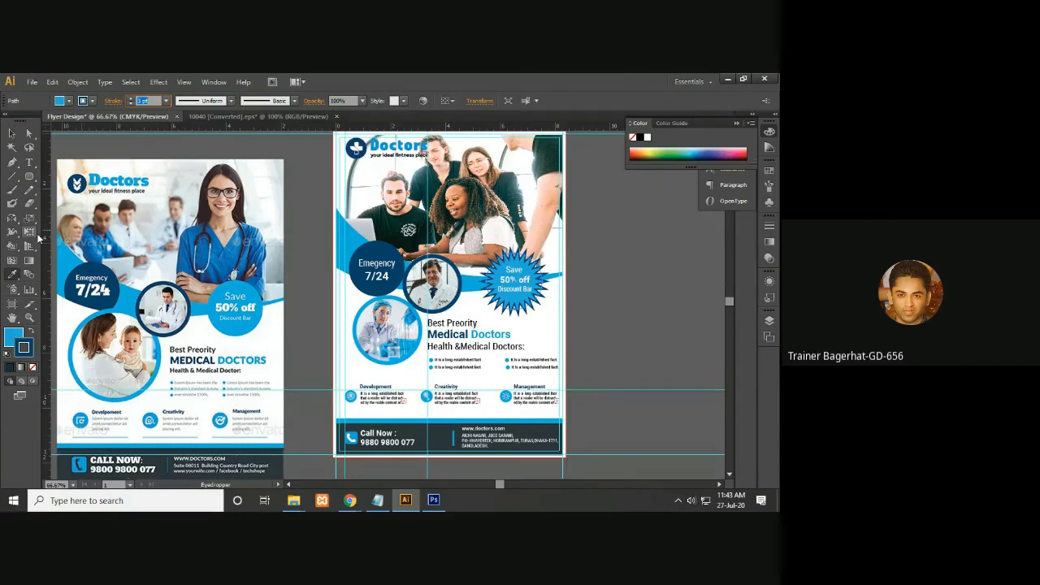
- Deselect the discount starburst and look over the flyer, the reference design and the spare medical logo artwork beside the artboard
left_click(11, 133)
left_click(599, 306)
left_click(543, 294)
left_click(603, 303)
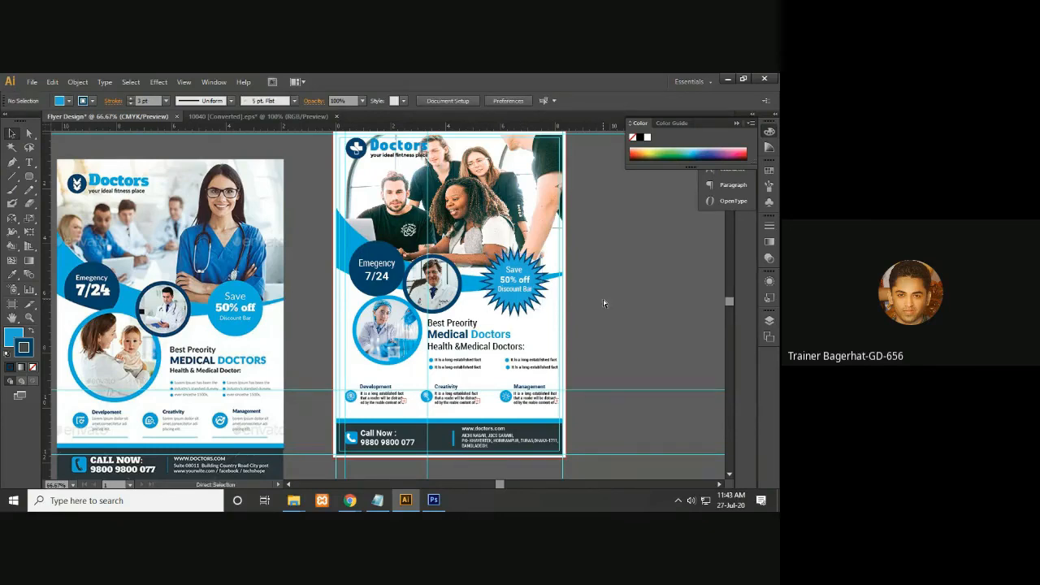
key("ctrl+minus")
key("ctrl+minus")
left_click_drag(593, 302, 325, 411)
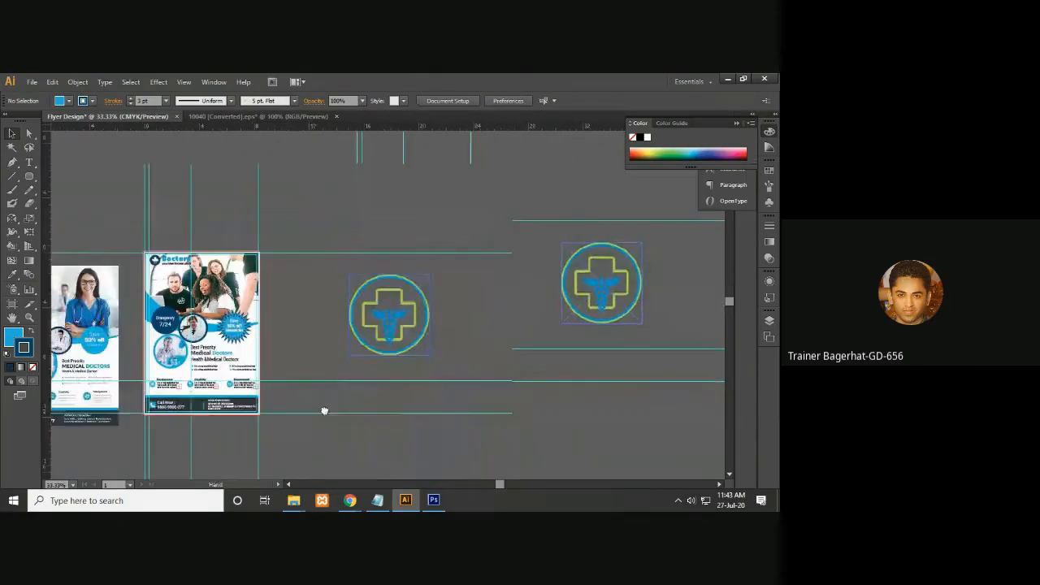
left_click_drag(527, 399, 378, 390)
key("ctrl+minus")
key("ctrl+minus")
key("ctrl+minus")
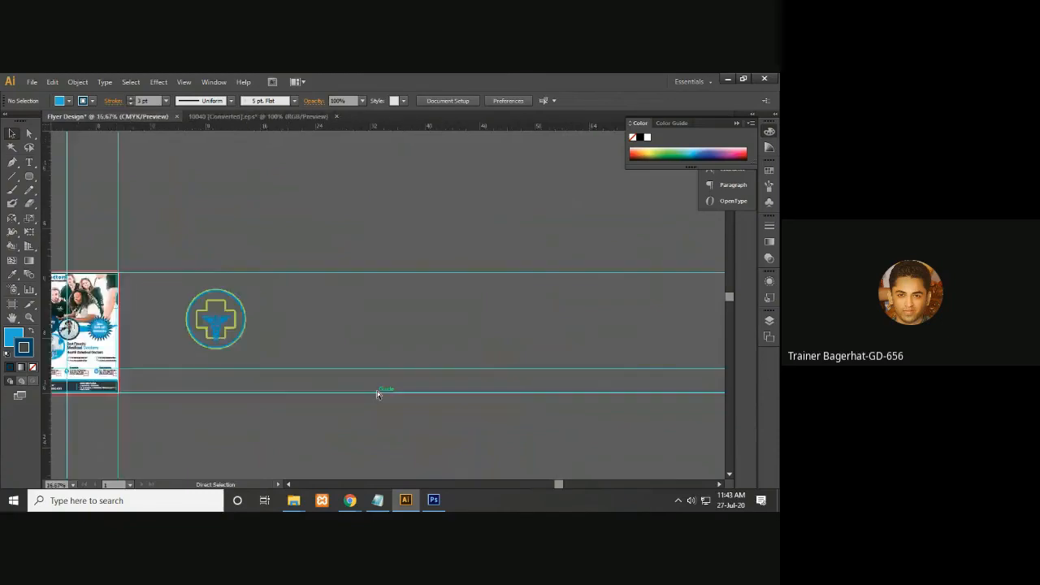
key("ctrl+plus")
key("ctrl+plus")
key("ctrl+plus")
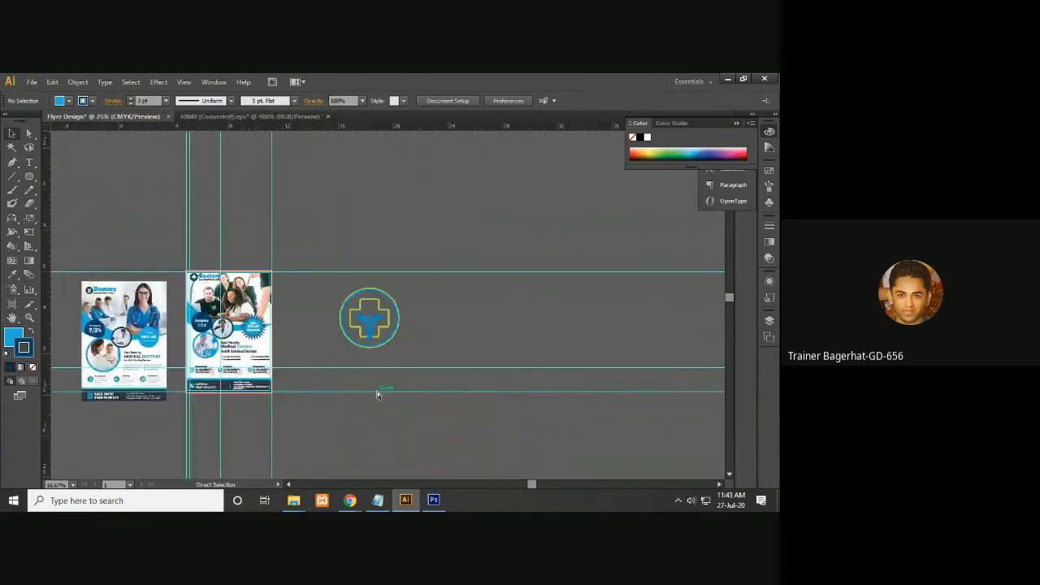
left_click_drag(304, 388, 535, 376)
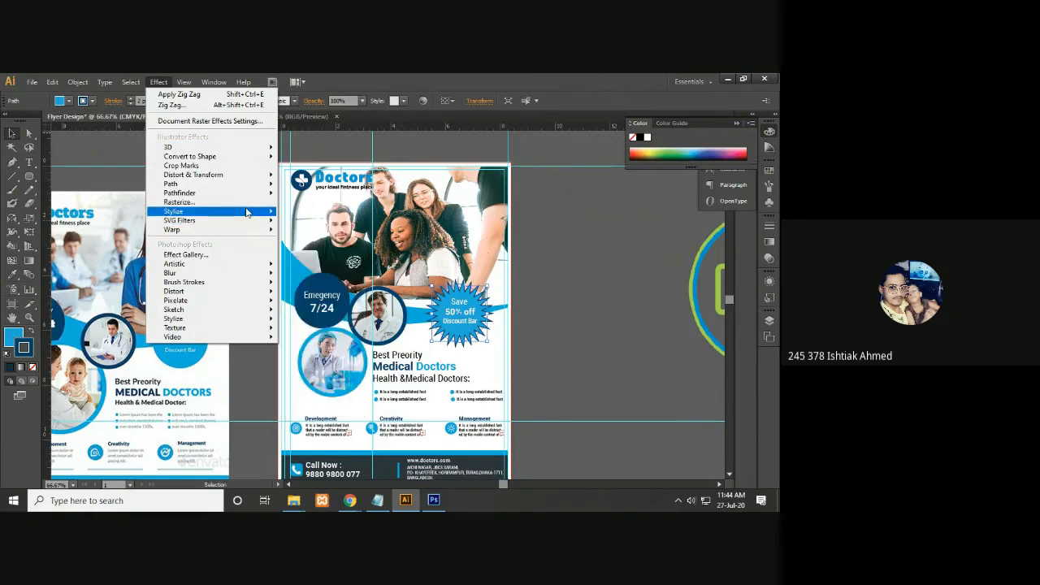
- Apply a Multiply drop shadow to the discount starburst with 30% opacity, 0.1 in X and Y offsets and 0.07 in blur
mouse_move(246, 215)
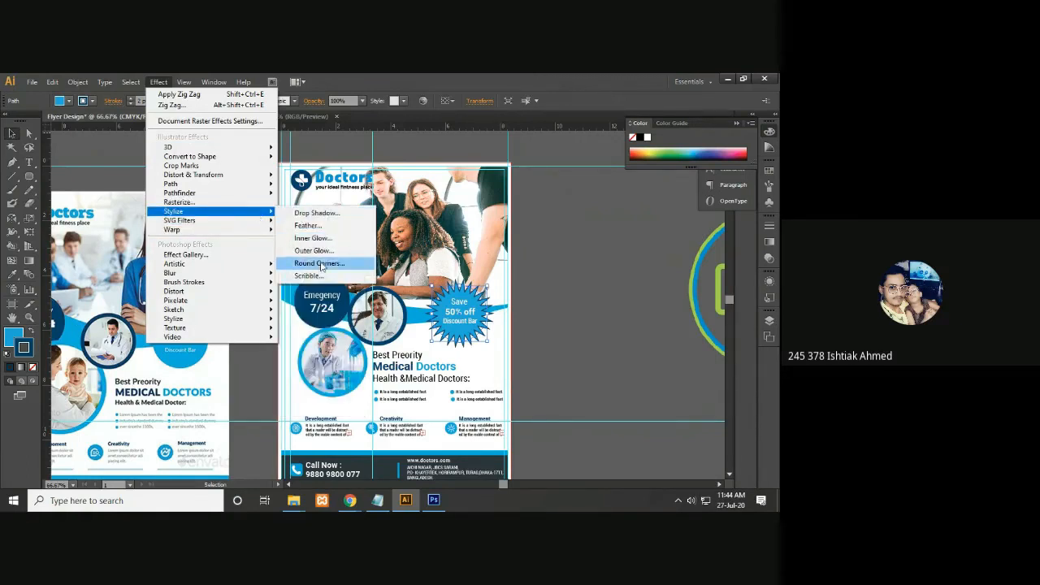
left_click(324, 214)
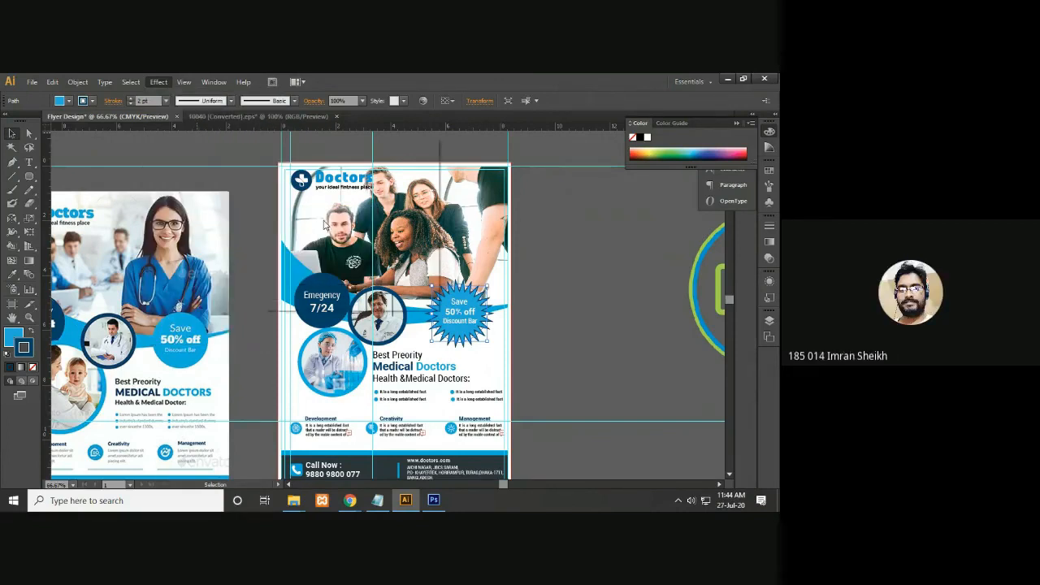
left_click_drag(398, 144, 683, 129)
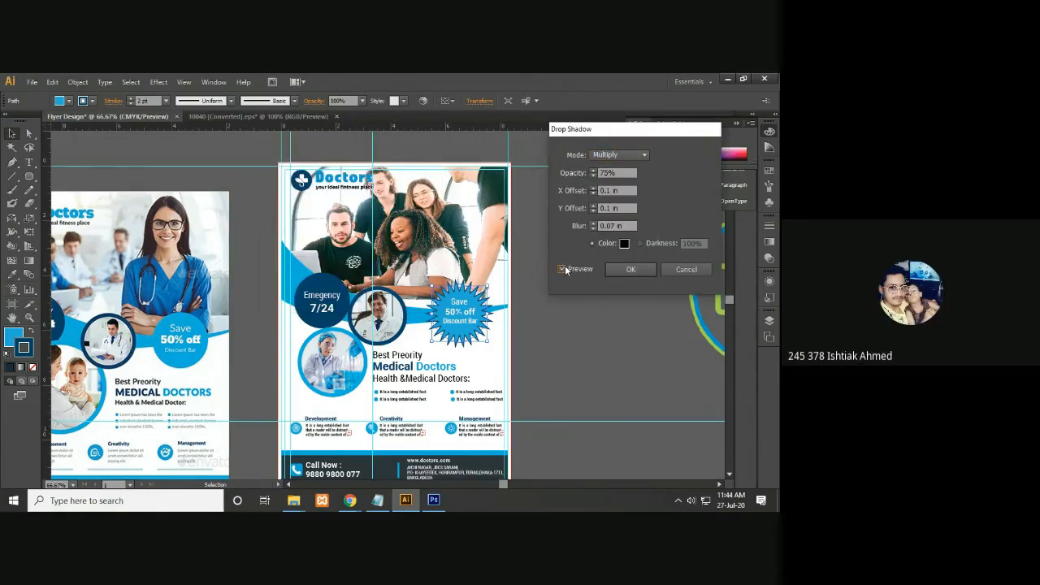
double_click(615, 171)
key("Down")
key("Down")
key("Down")
key("Down")
key("Down")
key("Down")
key("Down")
key("Down")
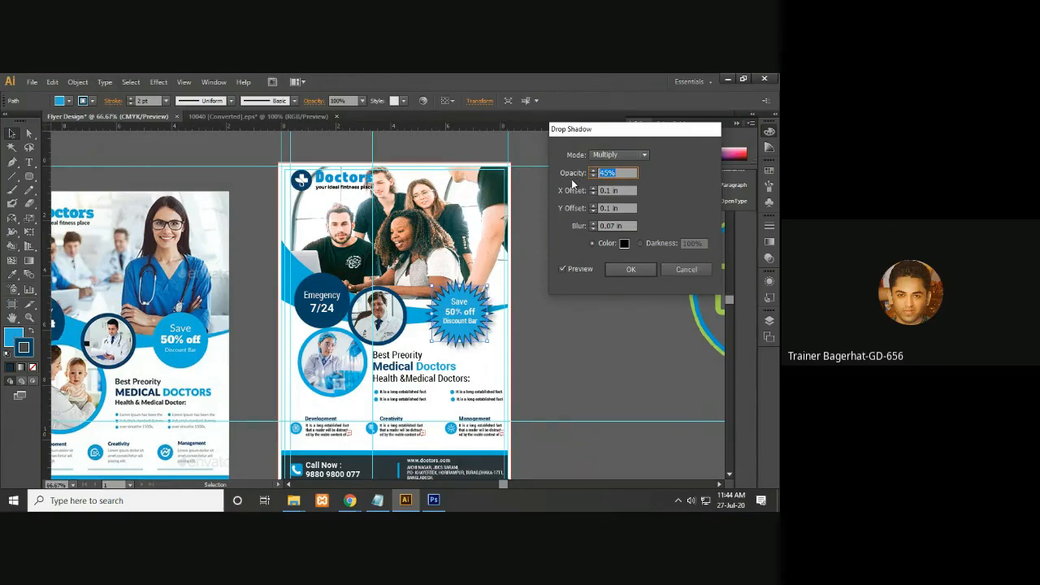
key("Down")
key("Down")
key("Down")
key("Down")
key("Down")
key("Down")
key("Down")
key("Down")
key("Down")
key("Down")
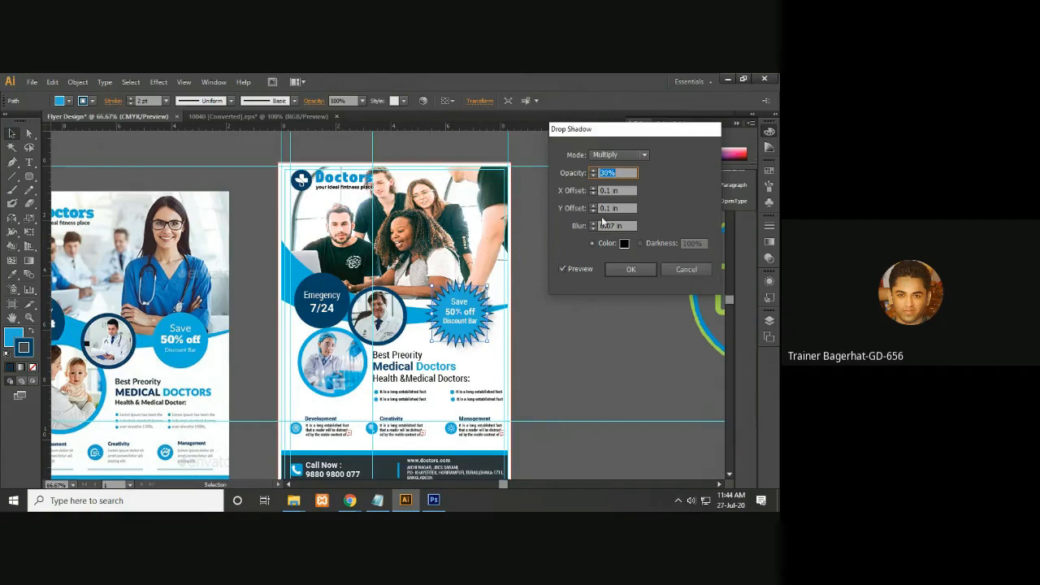
left_click(633, 269)
left_click(560, 270)
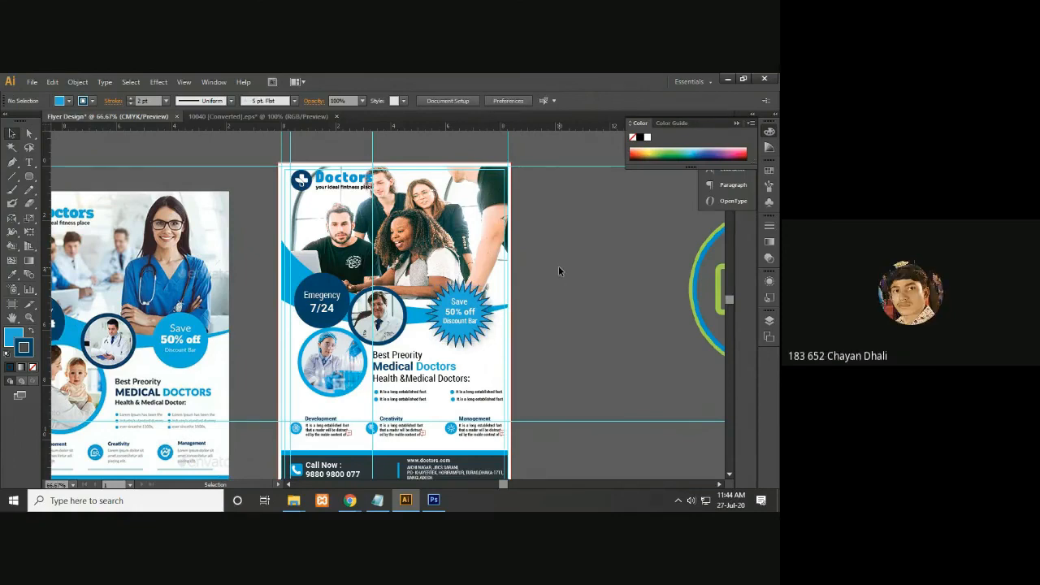